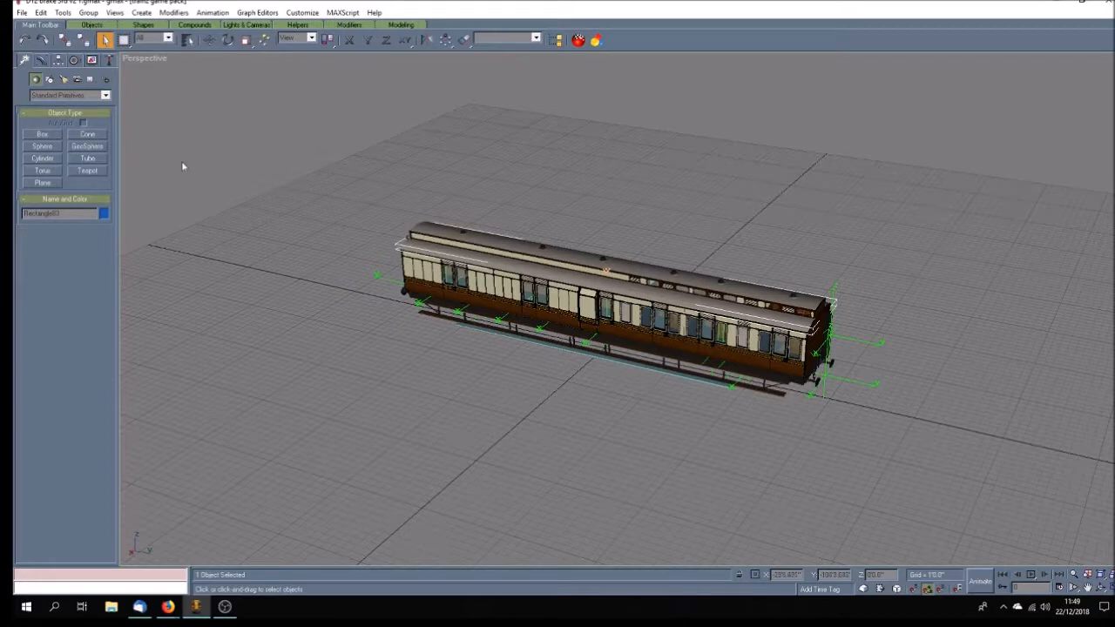
Hide the carriage's lower roof section and its raised upper roof to expose the interior.
{"action": "left_click", "coordinate": [94, 60]}
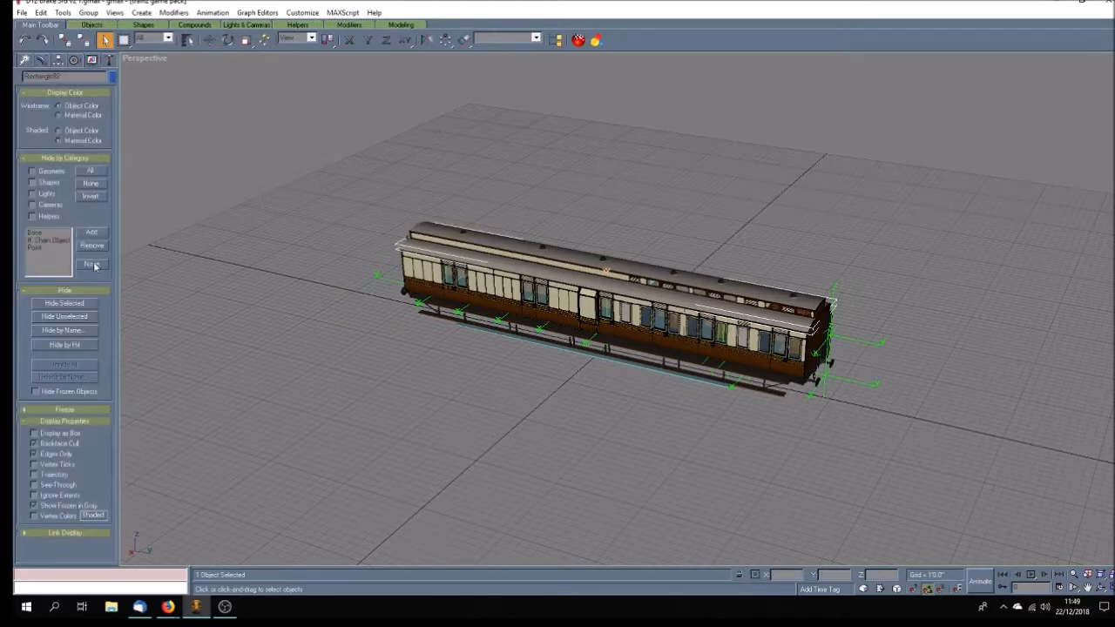
{"action": "left_click", "coordinate": [84, 304]}
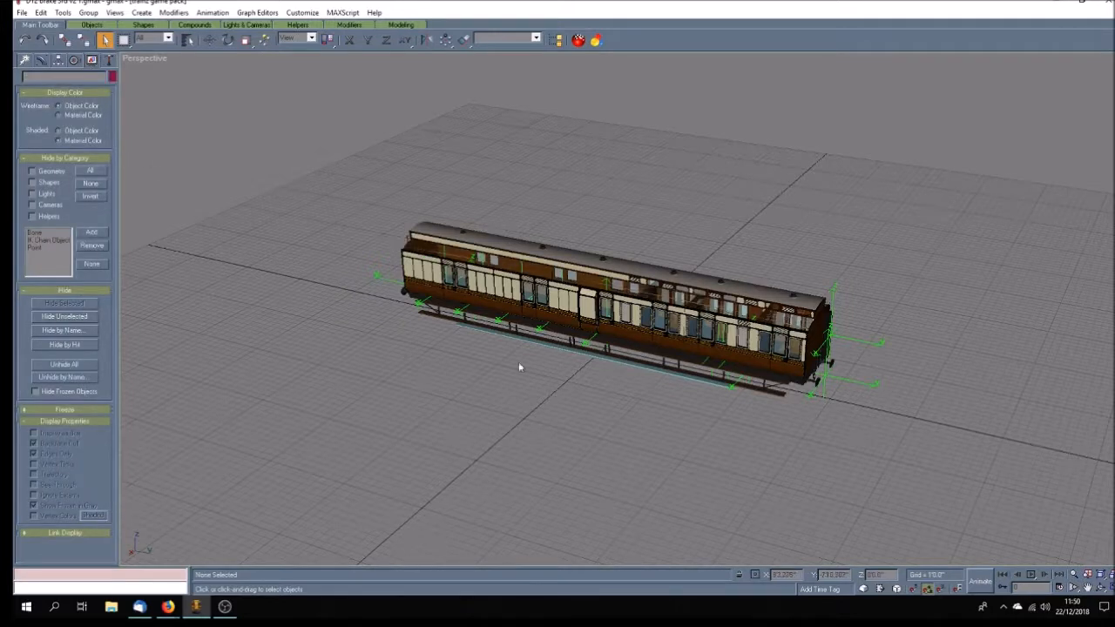
{"action": "left_click", "coordinate": [509, 239]}
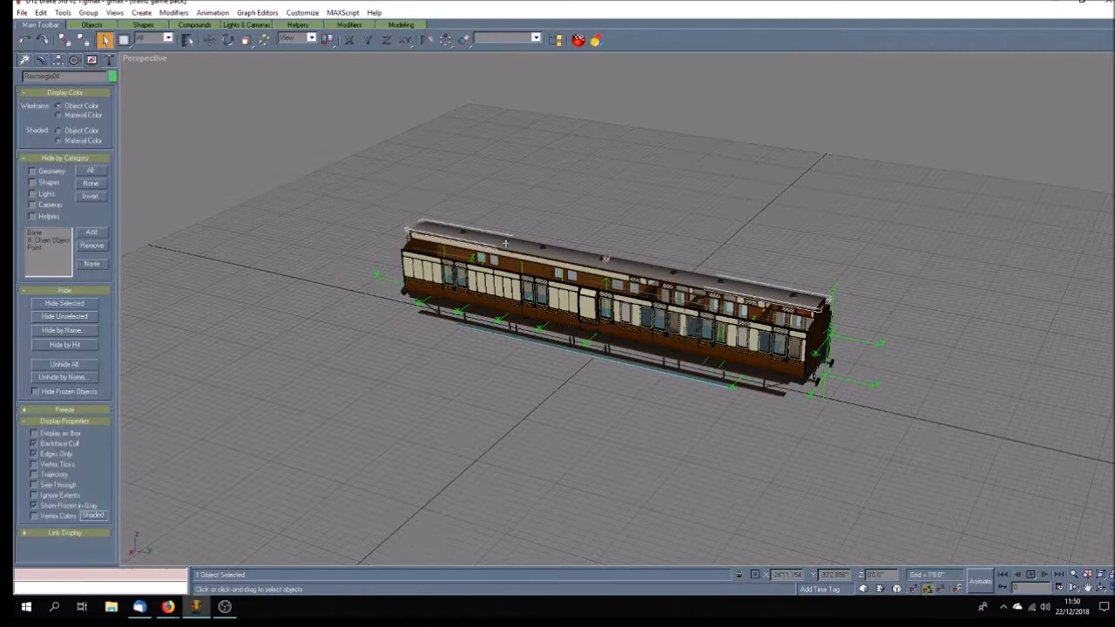
{"action": "left_click", "coordinate": [73, 304]}
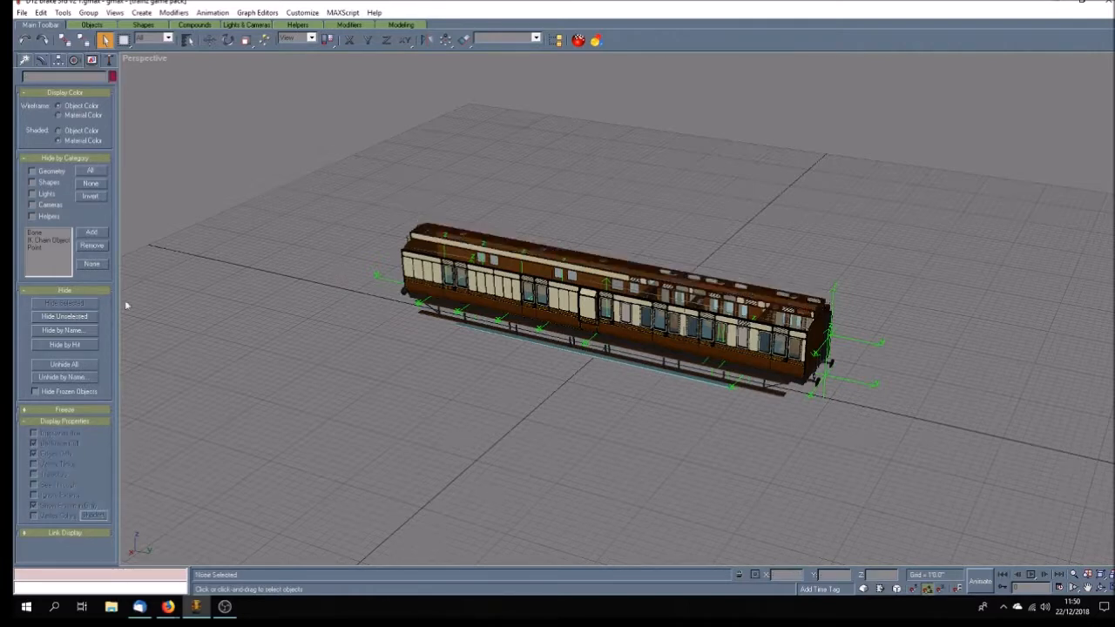
Add an Unwrap UVW modifier to the three-window compartment wall panel inside the carriage and open its UVs for editing.
{"action": "left_click", "coordinate": [1103, 589]}
{"action": "mouse_move", "coordinate": [766, 396]}
{"action": "left_mouse_down"}
{"action": "mouse_move", "coordinate": [715, 415]}
{"action": "mouse_move", "coordinate": [552, 414]}
{"action": "mouse_move", "coordinate": [568, 394]}
{"action": "mouse_move", "coordinate": [605, 390]}
{"action": "mouse_move", "coordinate": [567, 407]}
{"action": "left_mouse_up"}
{"action": "scroll", "coordinate": [605, 392], "scroll_direction": "up", "scroll_amount": 3}
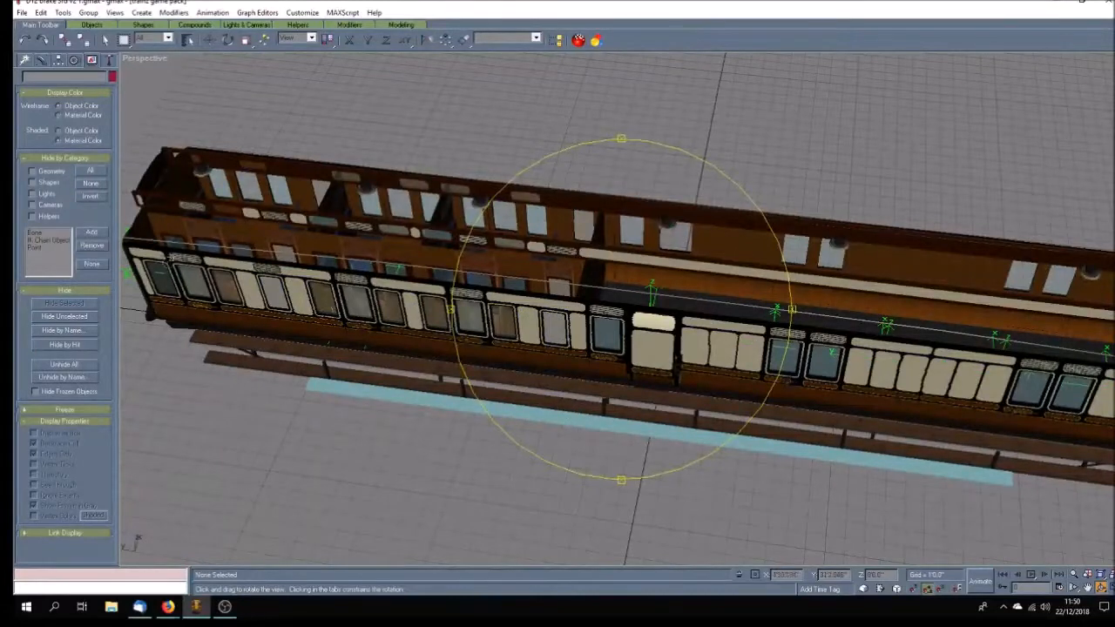
{"action": "left_click", "coordinate": [105, 40]}
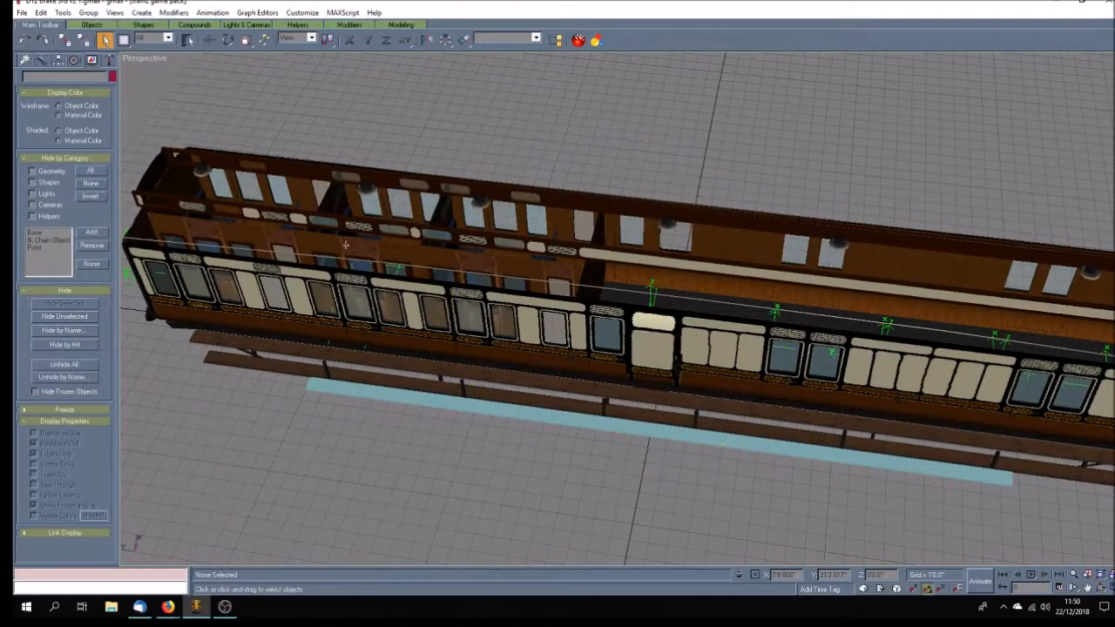
{"action": "left_click", "coordinate": [347, 248]}
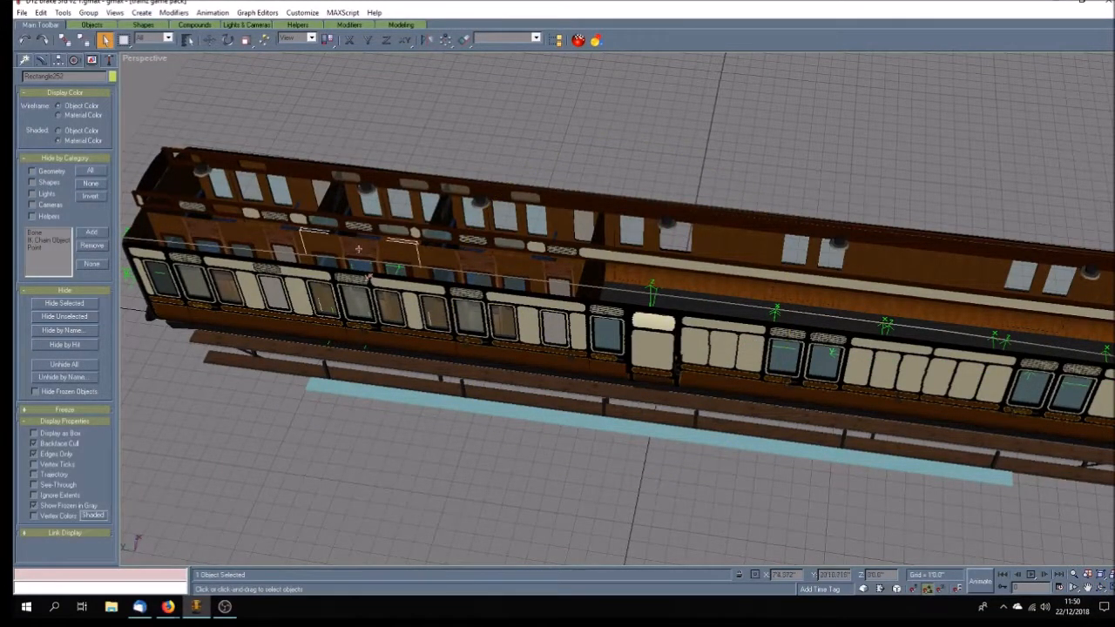
{"action": "left_click", "coordinate": [41, 59]}
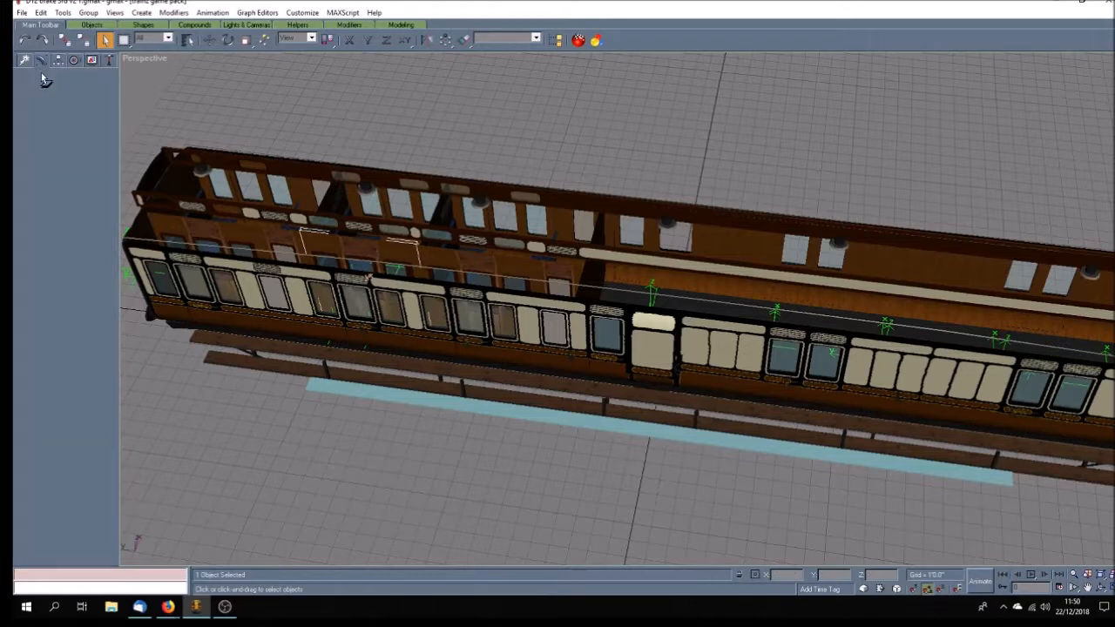
{"action": "left_click", "coordinate": [92, 162]}
{"action": "left_click", "coordinate": [61, 297]}
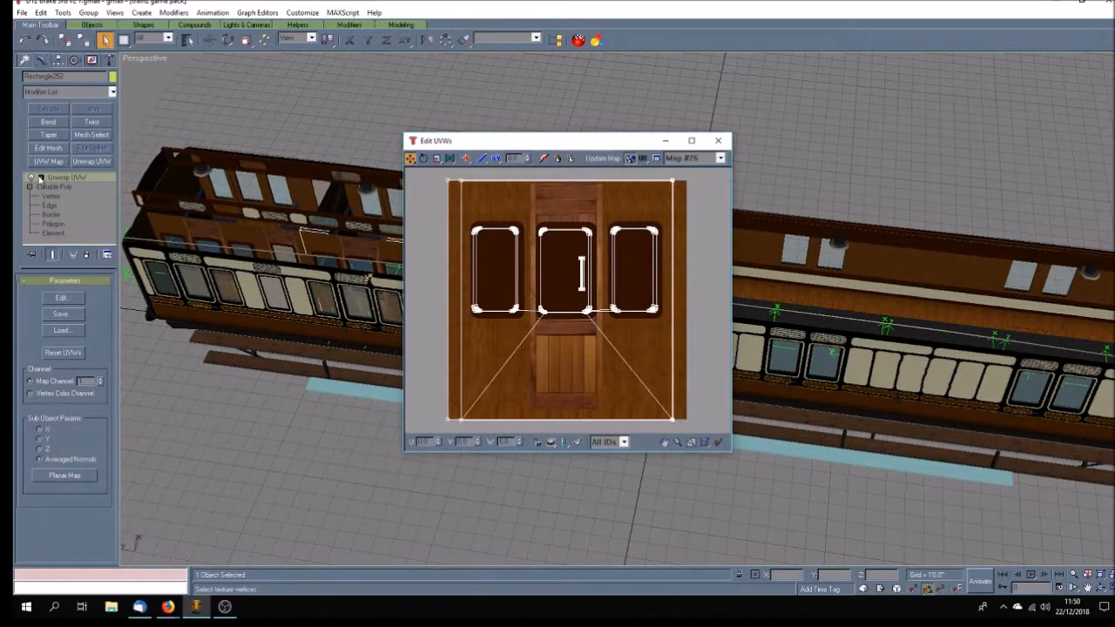
Select the panel's visible side at Select Face level, show only those faces' UVs, and planar map them using Averaged Normals.
{"action": "left_click", "coordinate": [39, 178]}
{"action": "left_click", "coordinate": [71, 187]}
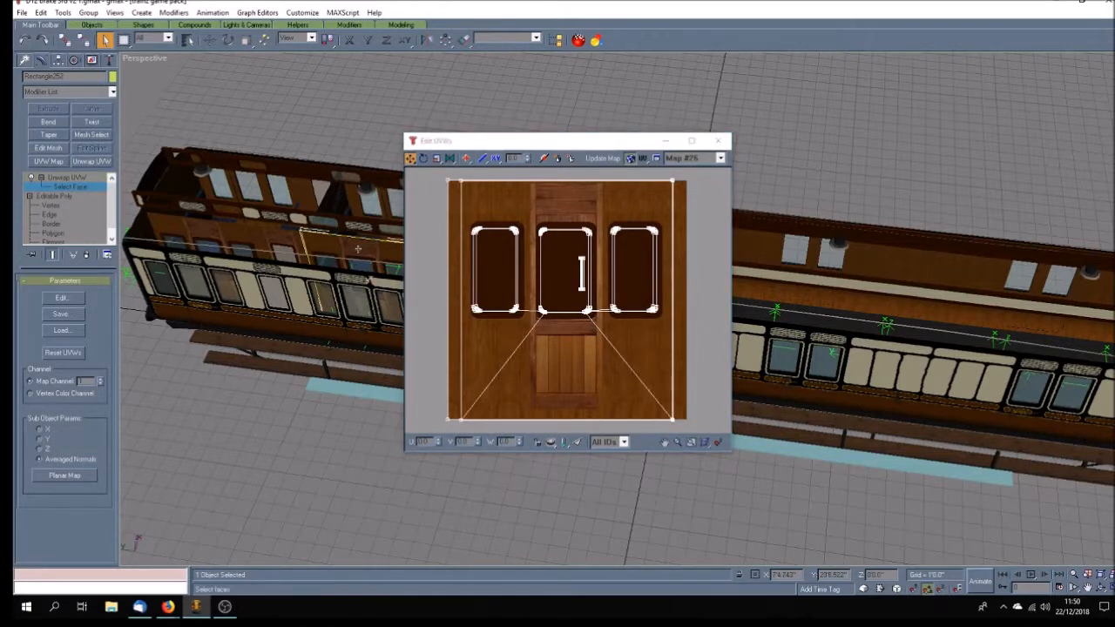
{"action": "left_click", "coordinate": [577, 442]}
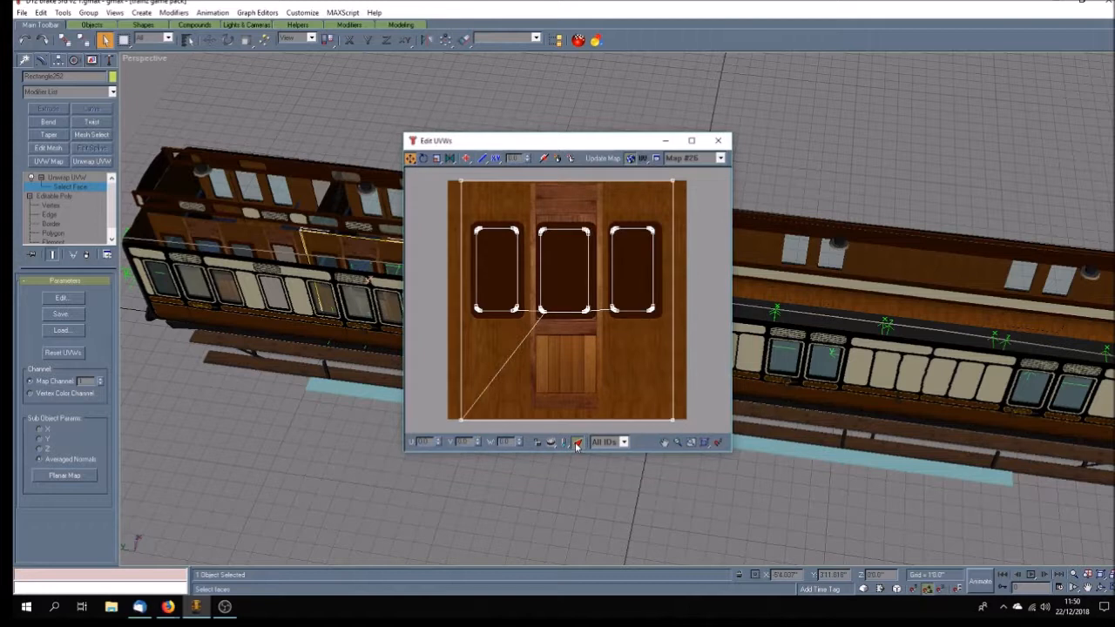
{"action": "left_click", "coordinate": [65, 475]}
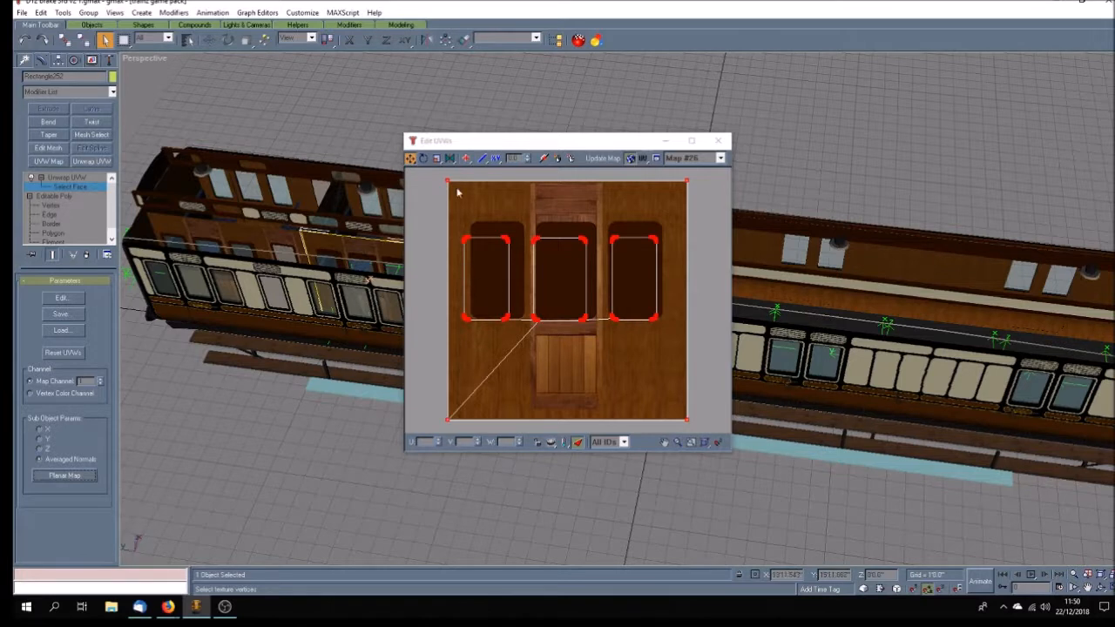
Narrow the panel's UVs horizontally and shift them sideways to line up the window outlines with the texture's windows.
{"action": "left_click", "coordinate": [439, 160]}
{"action": "left_click_drag", "start_coordinate": [448, 181], "coordinate": [451, 182]}
{"action": "left_click", "coordinate": [411, 160]}
{"action": "left_click_drag", "start_coordinate": [456, 182], "coordinate": [462, 182]}
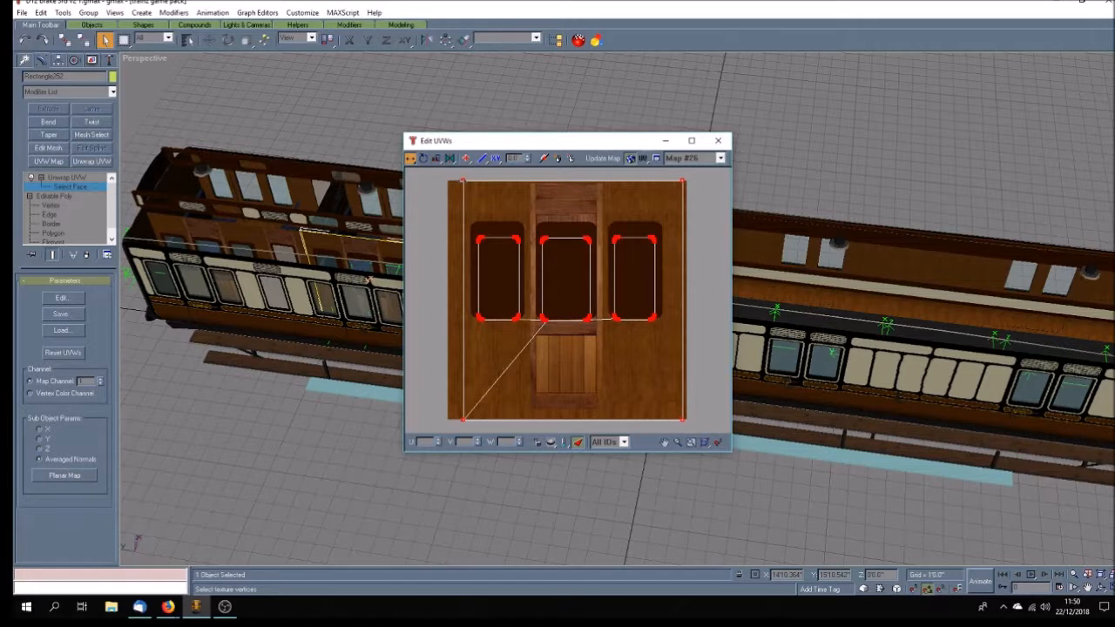
{"action": "left_click", "coordinate": [436, 160]}
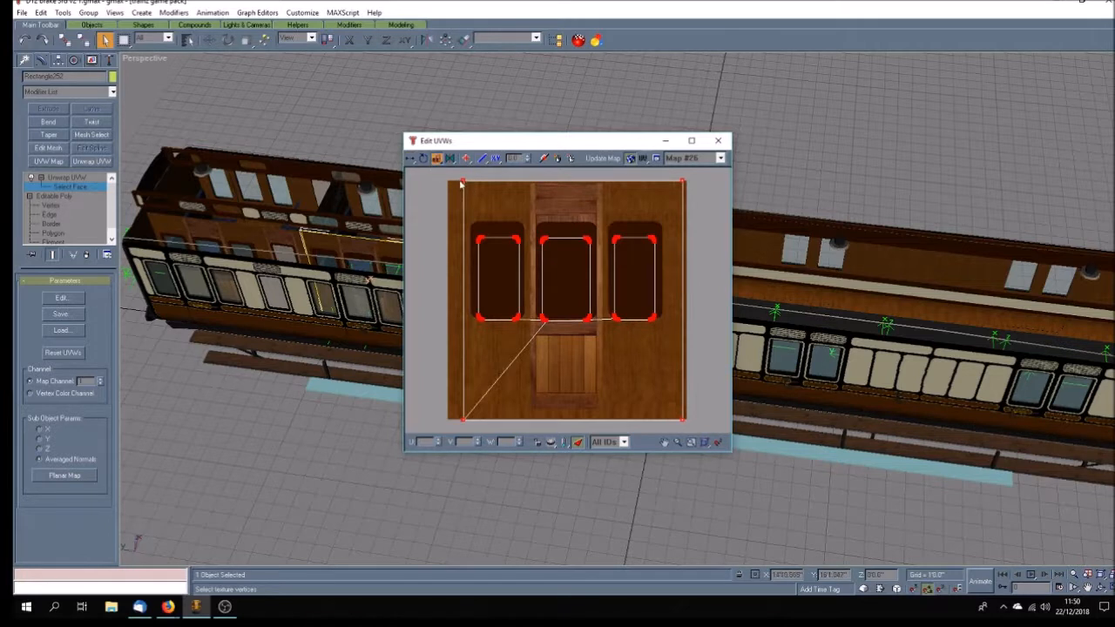
{"action": "left_click_drag", "start_coordinate": [463, 179], "coordinate": [460, 178]}
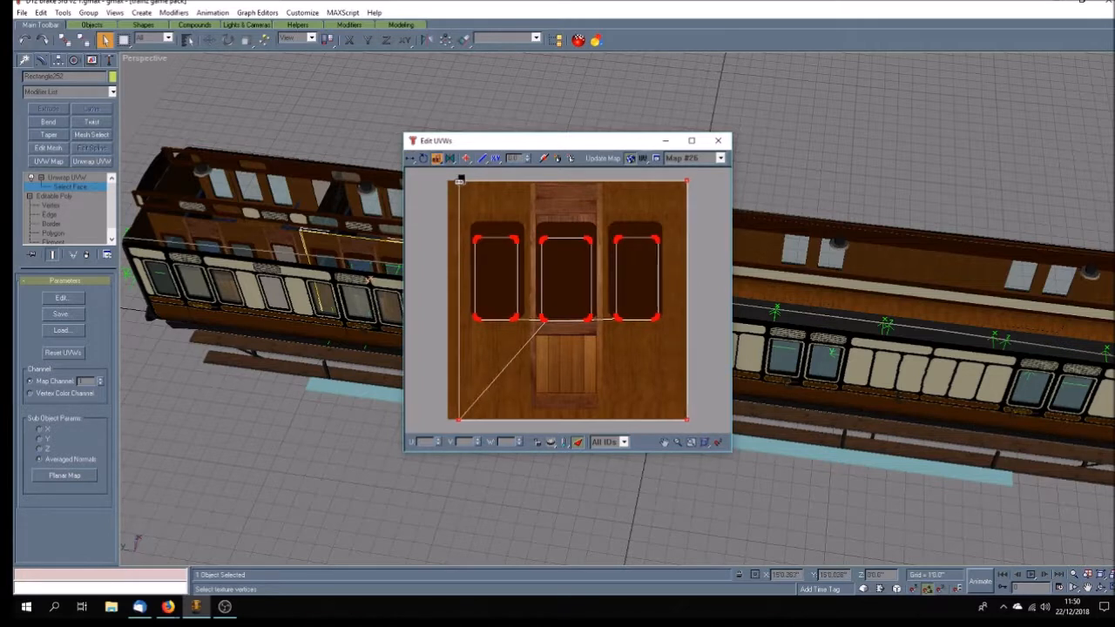
{"action": "left_click", "coordinate": [413, 161]}
Apply Texture Correction to the Perspective viewport and move only the window vertices up onto the texture's window openings.
{"action": "left_click", "coordinate": [411, 197]}
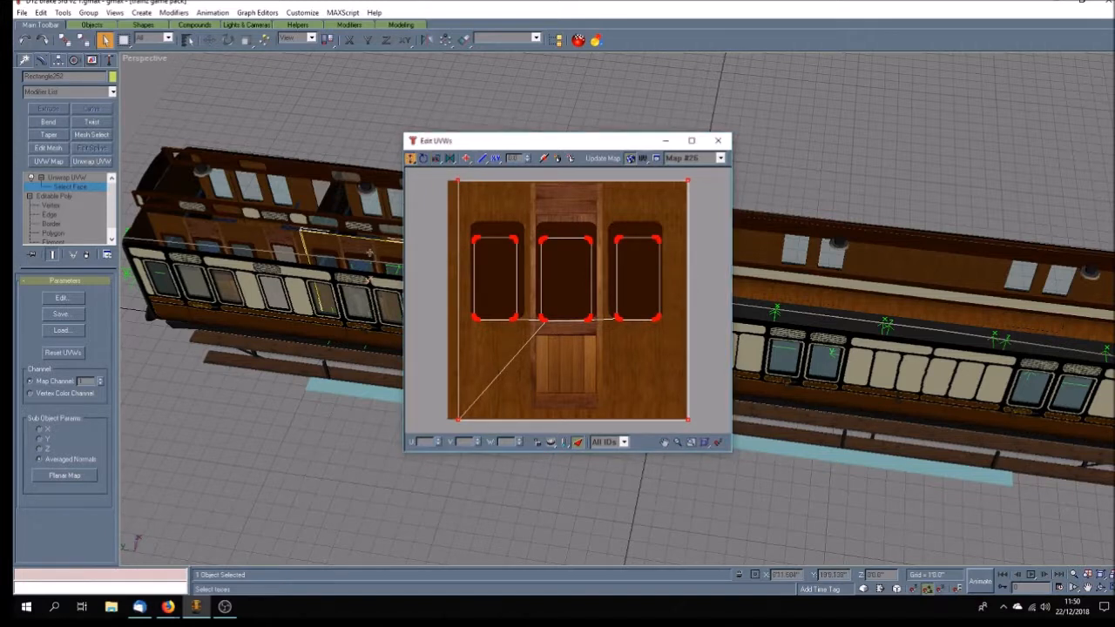
{"action": "right_click", "coordinate": [143, 59]}
{"action": "left_click", "coordinate": [190, 166]}
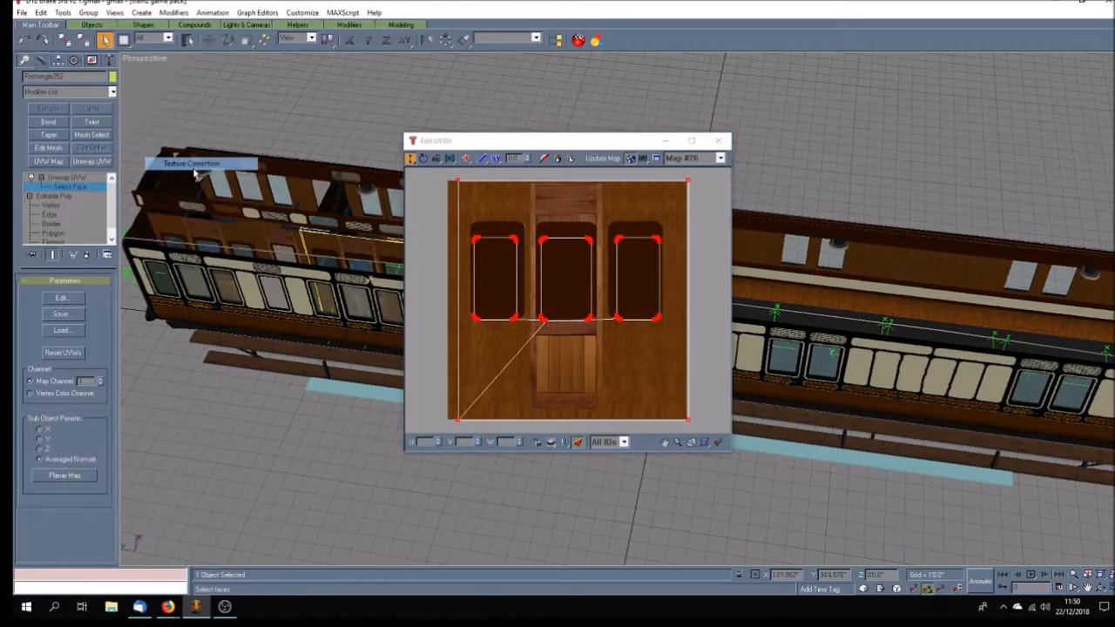
{"action": "left_click", "coordinate": [458, 231]}
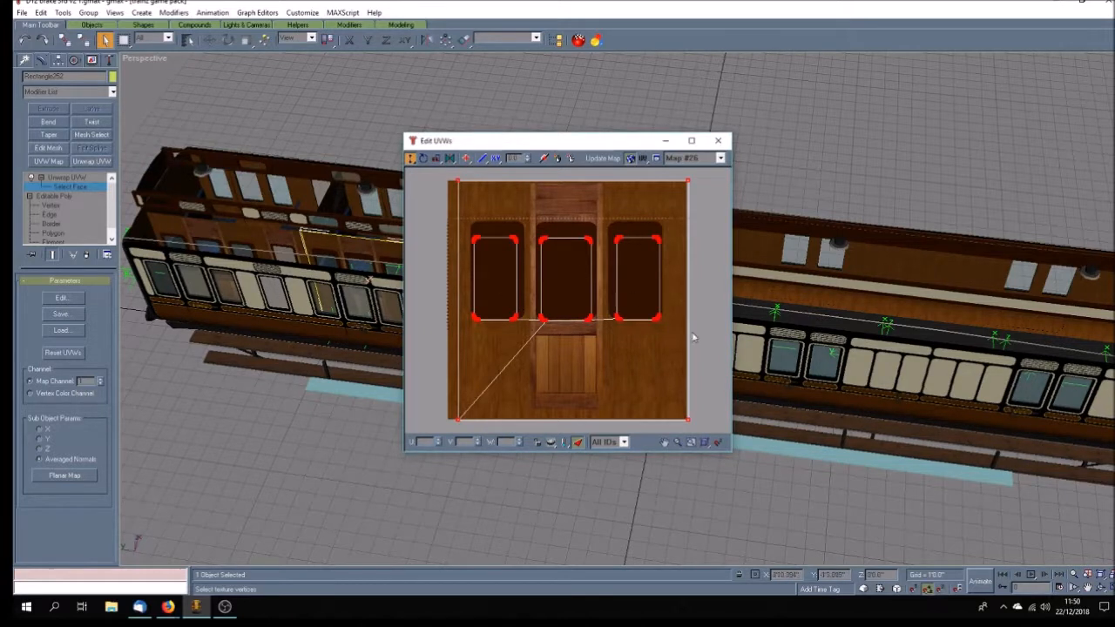
{"action": "left_click_drag", "start_coordinate": [657, 318], "coordinate": [658, 310]}
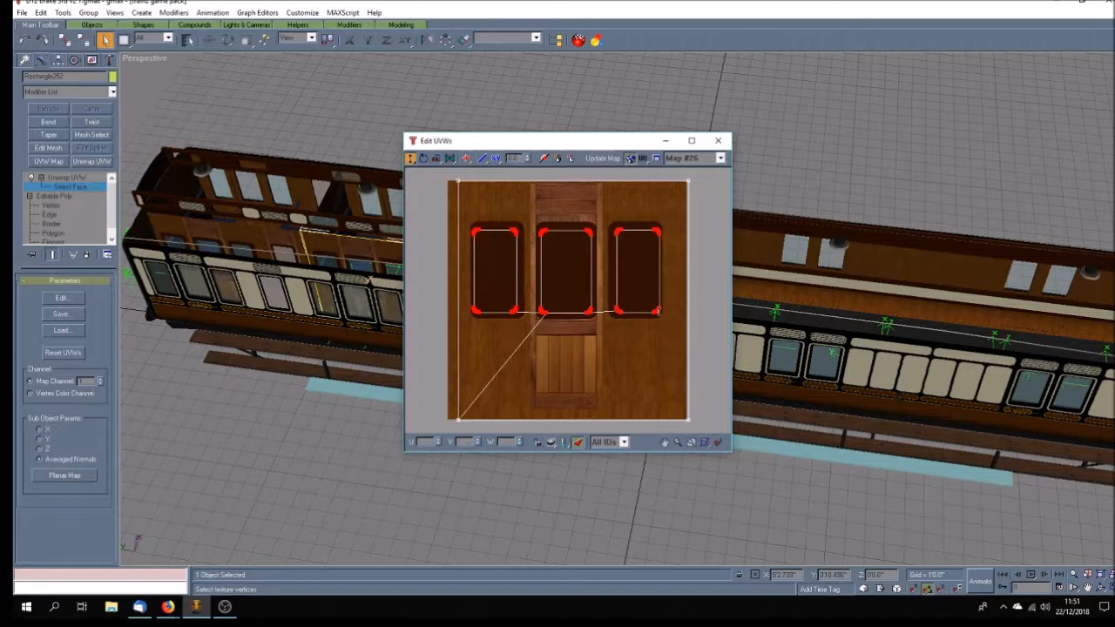
Select all of the panel's UVs, narrow them slightly horizontally and nudge them left to refine the window alignment.
{"action": "left_click", "coordinate": [436, 158]}
{"action": "left_click_drag", "start_coordinate": [441, 179], "coordinate": [699, 425]}
{"action": "left_click_drag", "start_coordinate": [456, 183], "coordinate": [457, 184]}
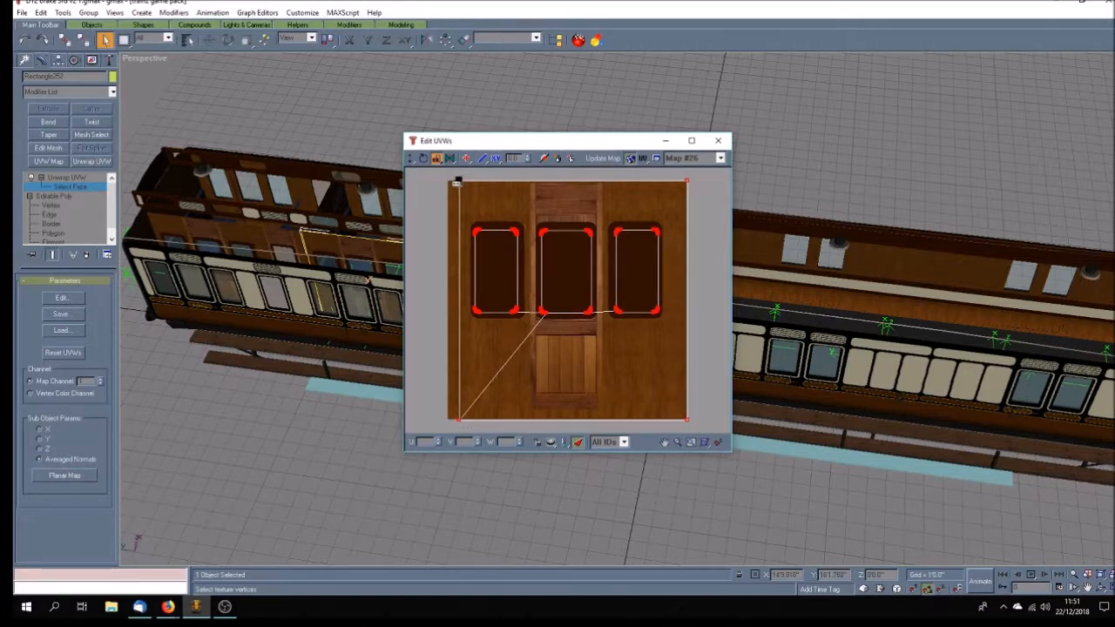
{"action": "left_click", "coordinate": [409, 158]}
{"action": "left_click_drag", "start_coordinate": [458, 183], "coordinate": [458, 183]}
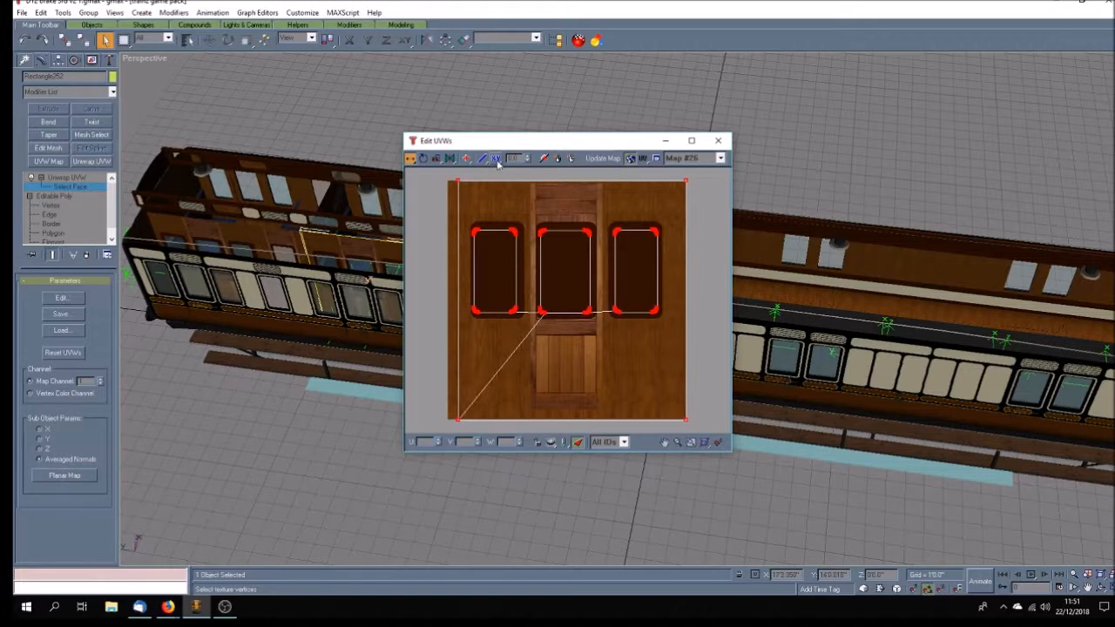
Examine the mapped wall panel from several angles and compare its selected-face UVs with the full UV layout.
{"action": "left_click_drag", "start_coordinate": [488, 143], "coordinate": [754, 146]}
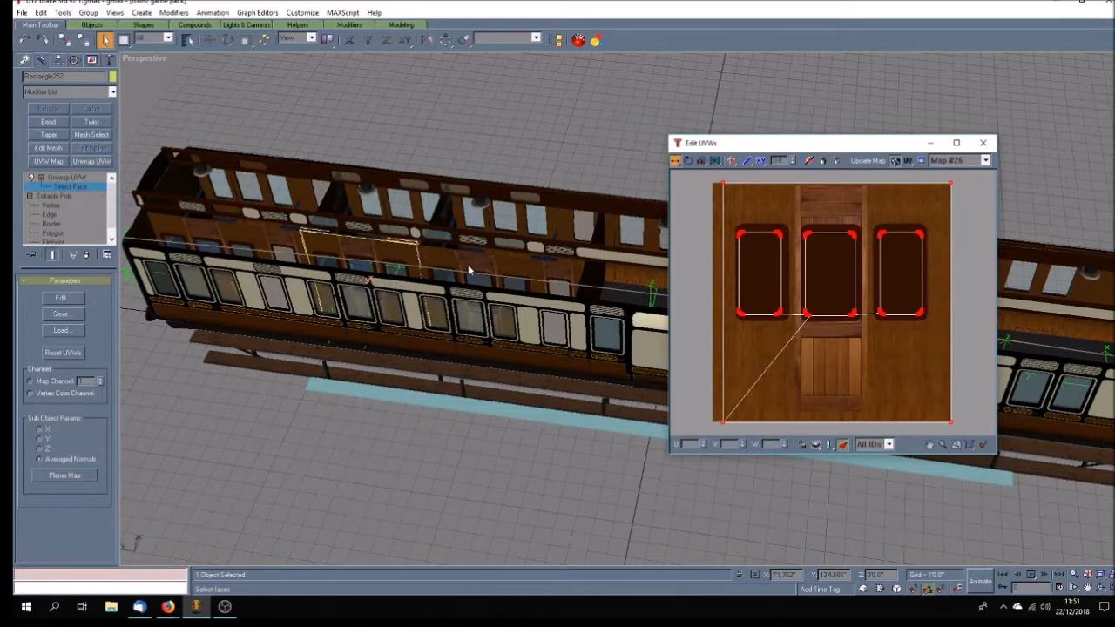
{"action": "left_click", "coordinate": [1100, 589]}
{"action": "left_click_drag", "start_coordinate": [529, 298], "coordinate": [550, 275]}
{"action": "left_click_drag", "start_coordinate": [833, 148], "coordinate": [424, 146]}
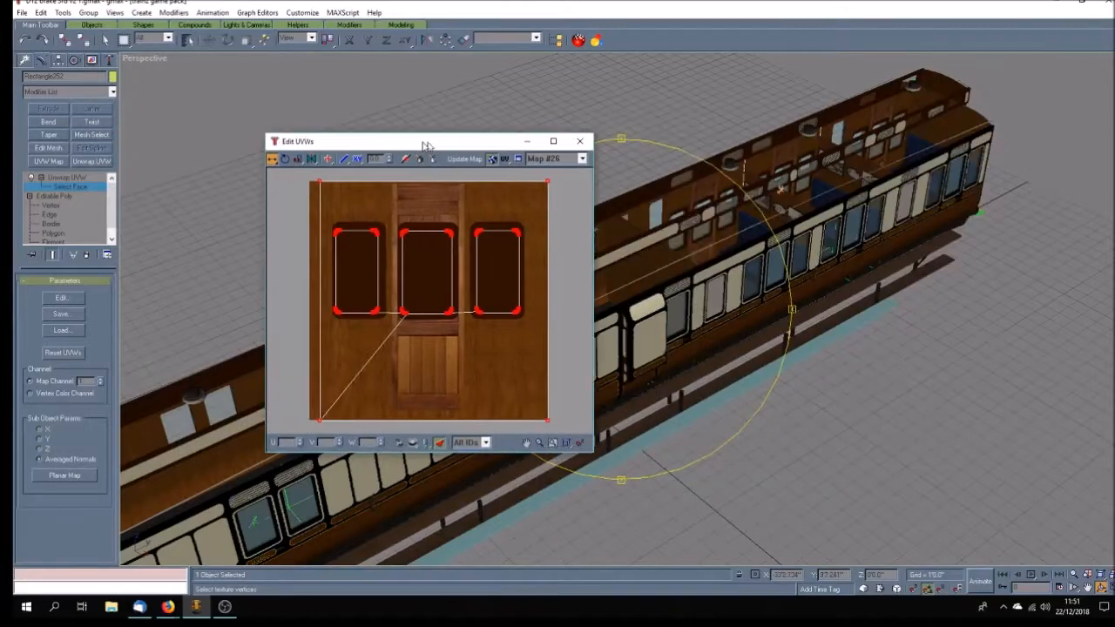
{"action": "mouse_move", "coordinate": [725, 325]}
{"action": "left_mouse_down"}
{"action": "mouse_move", "coordinate": [758, 296]}
{"action": "mouse_move", "coordinate": [866, 253]}
{"action": "left_mouse_up"}
{"action": "left_click_drag", "start_coordinate": [680, 331], "coordinate": [699, 344]}
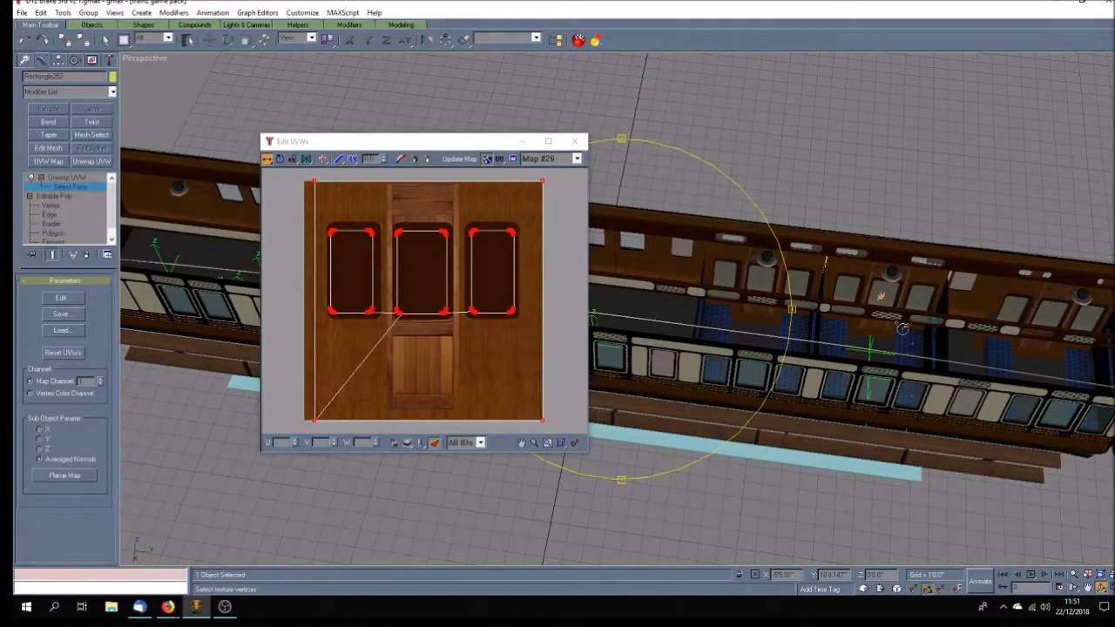
{"action": "left_click", "coordinate": [433, 443]}
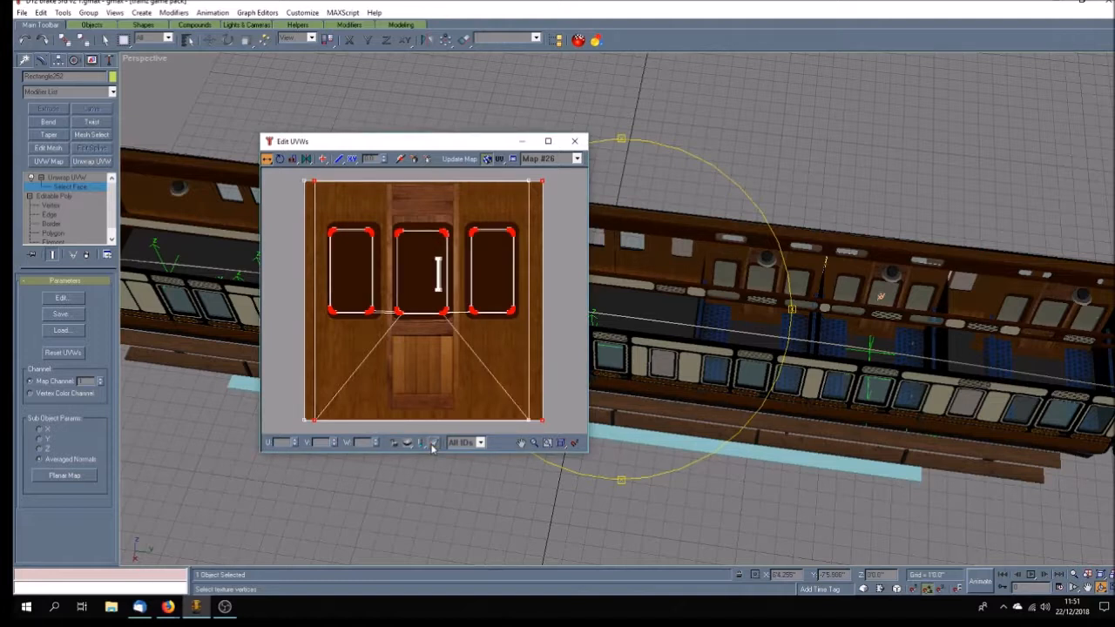
{"action": "left_click", "coordinate": [433, 444]}
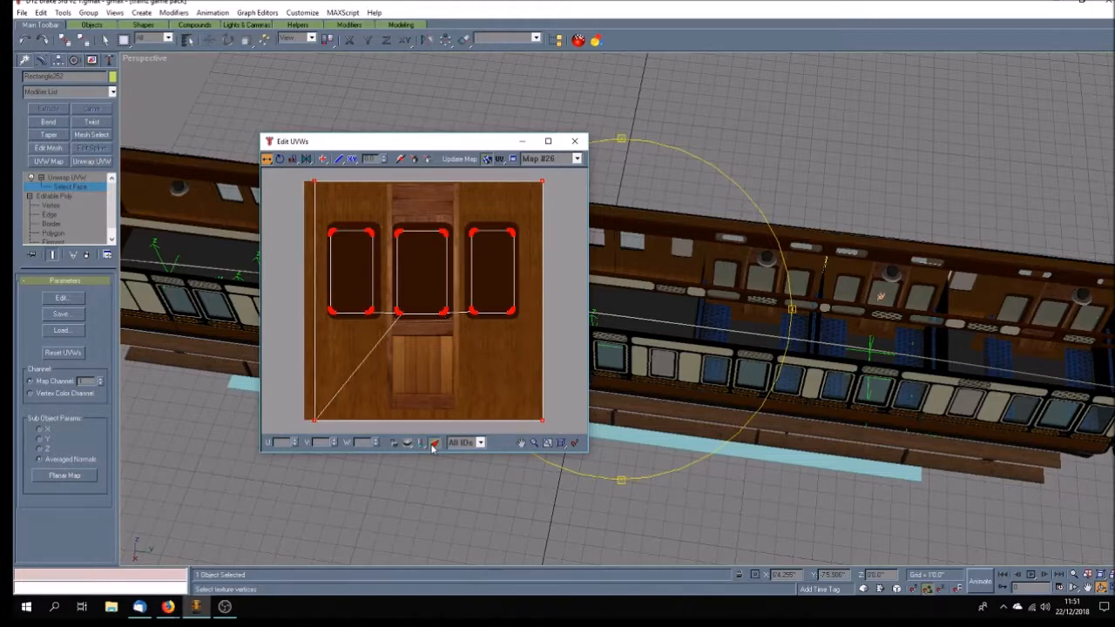
Finish the first panel, add an Unwrap UVW modifier to another three-window compartment panel, and select its face.
{"action": "left_click", "coordinate": [85, 178]}
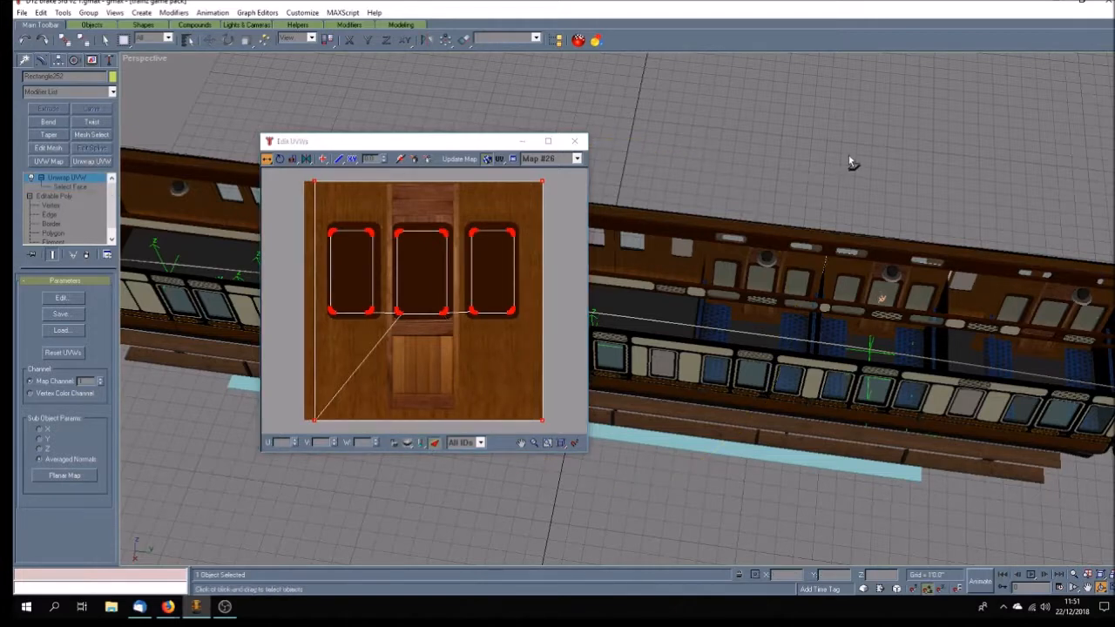
{"action": "left_click", "coordinate": [851, 164]}
{"action": "left_click", "coordinate": [737, 256]}
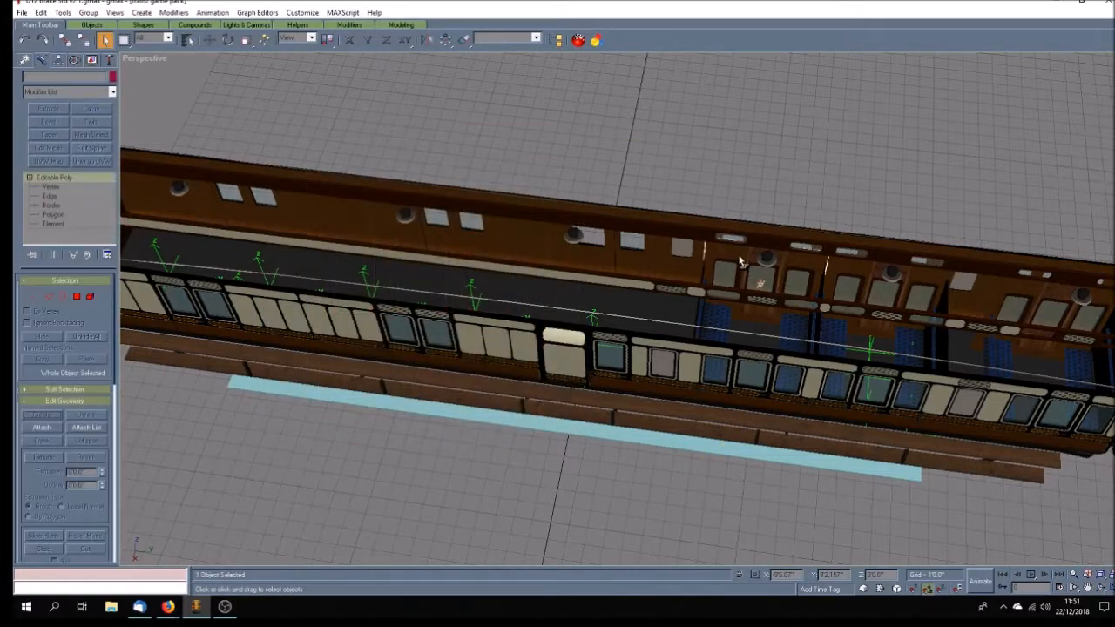
{"action": "left_click", "coordinate": [91, 161]}
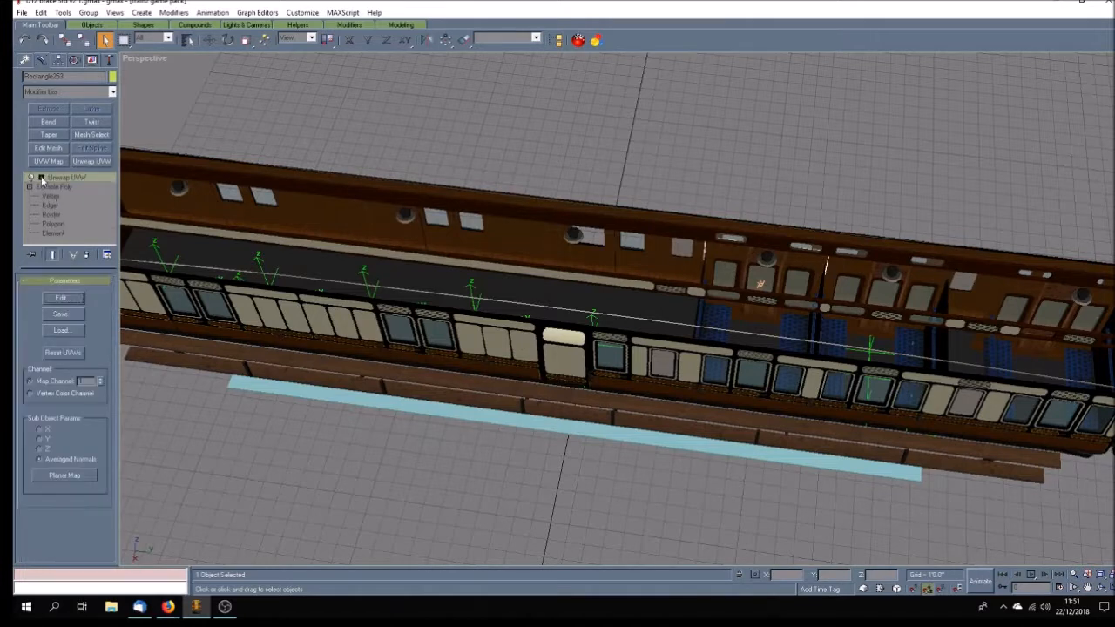
{"action": "left_click", "coordinate": [61, 188]}
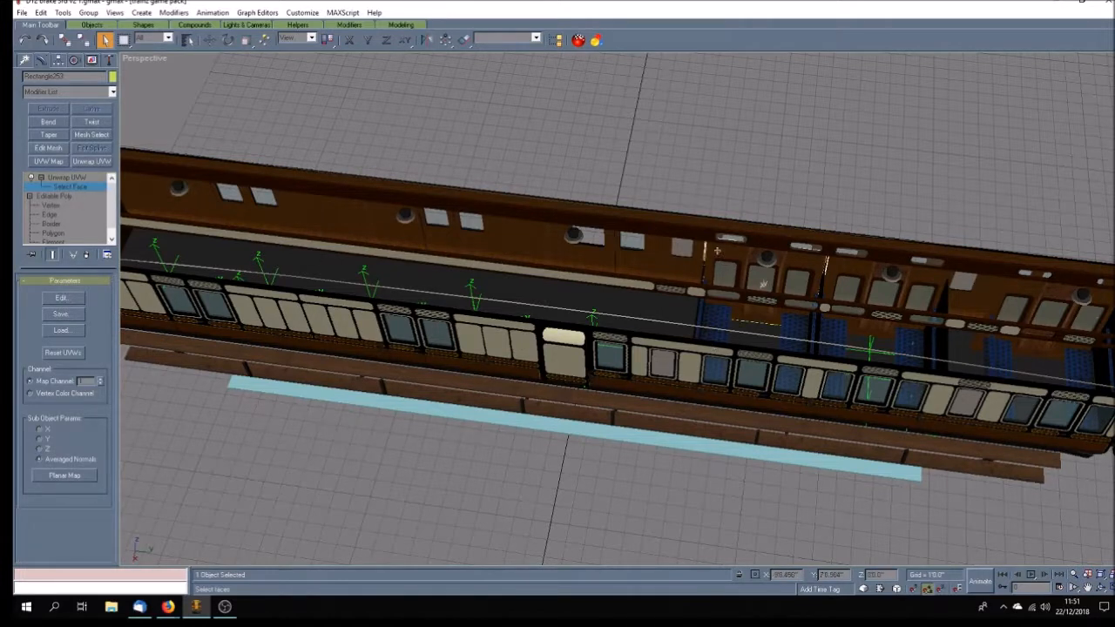
Open the second panel's UVs for editing, isolate the selected faces, and planar map them using Averaged Normals.
{"action": "left_click", "coordinate": [61, 298]}
{"action": "left_click_drag", "start_coordinate": [566, 137], "coordinate": [364, 136]}
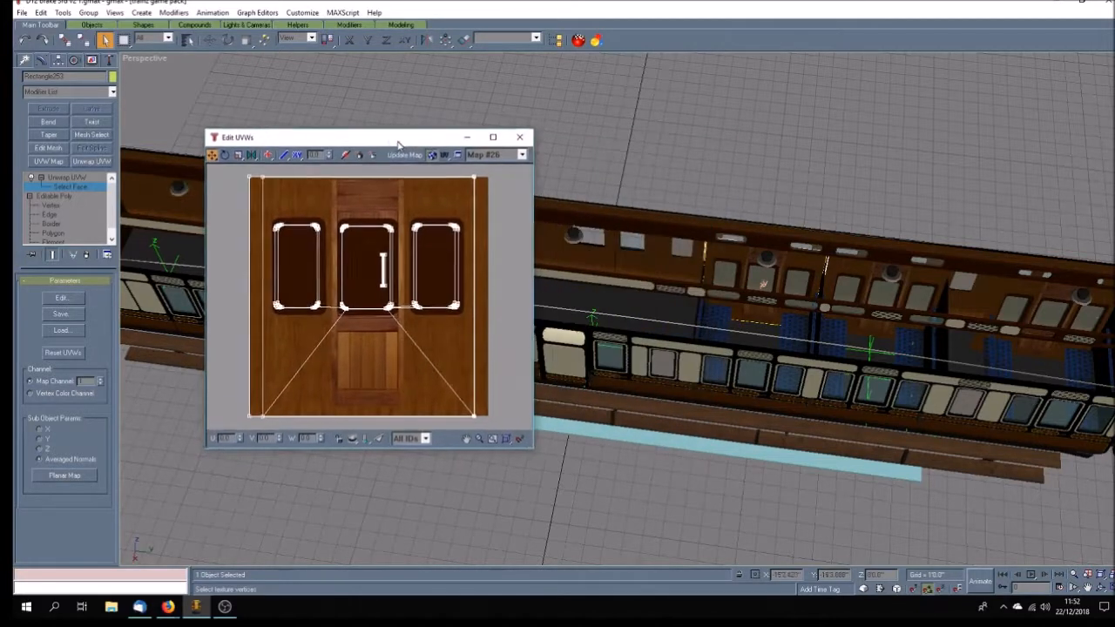
{"action": "left_click", "coordinate": [378, 438]}
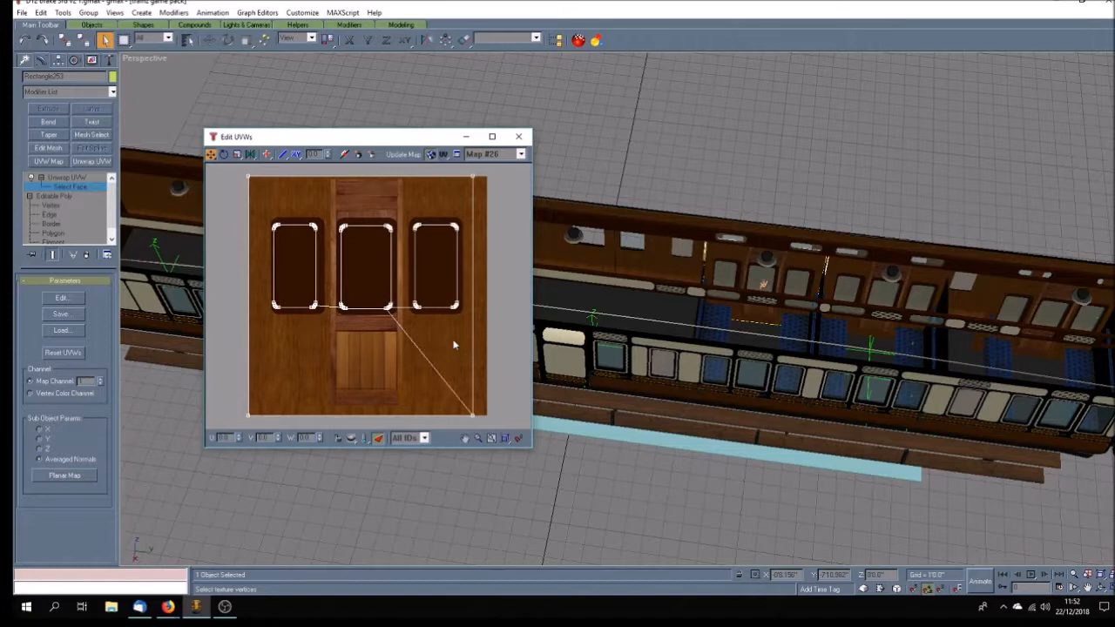
{"action": "left_click", "coordinate": [77, 475]}
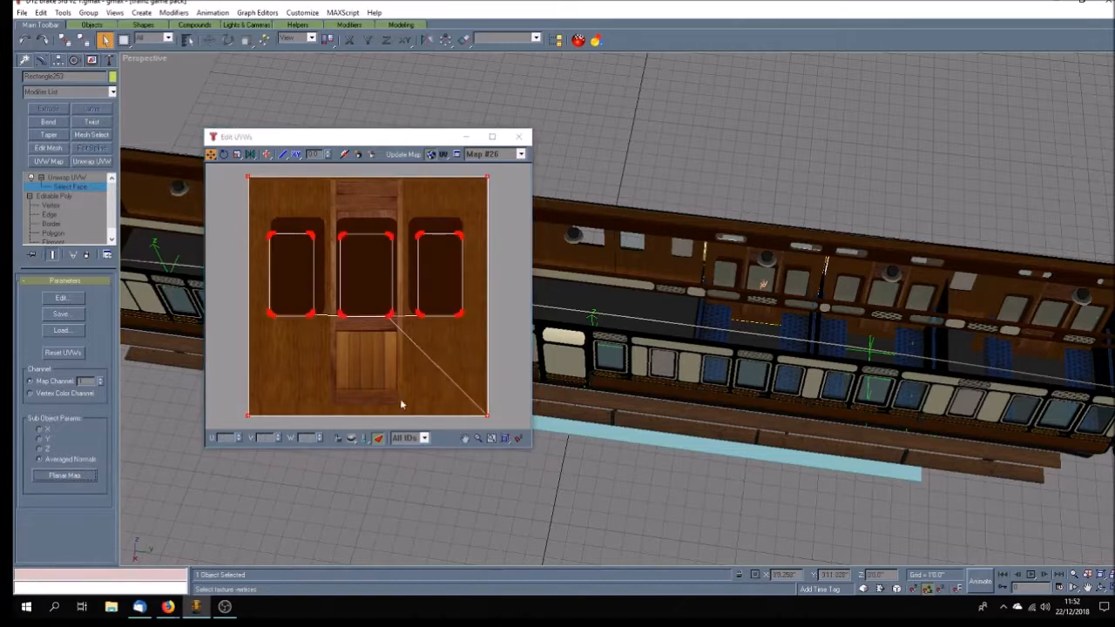
Shrink the second panel's UVs vertically and horizontally and shift them upward so the three windows fit the texture's window openings.
{"action": "left_click_drag", "start_coordinate": [237, 155], "coordinate": [246, 183]}
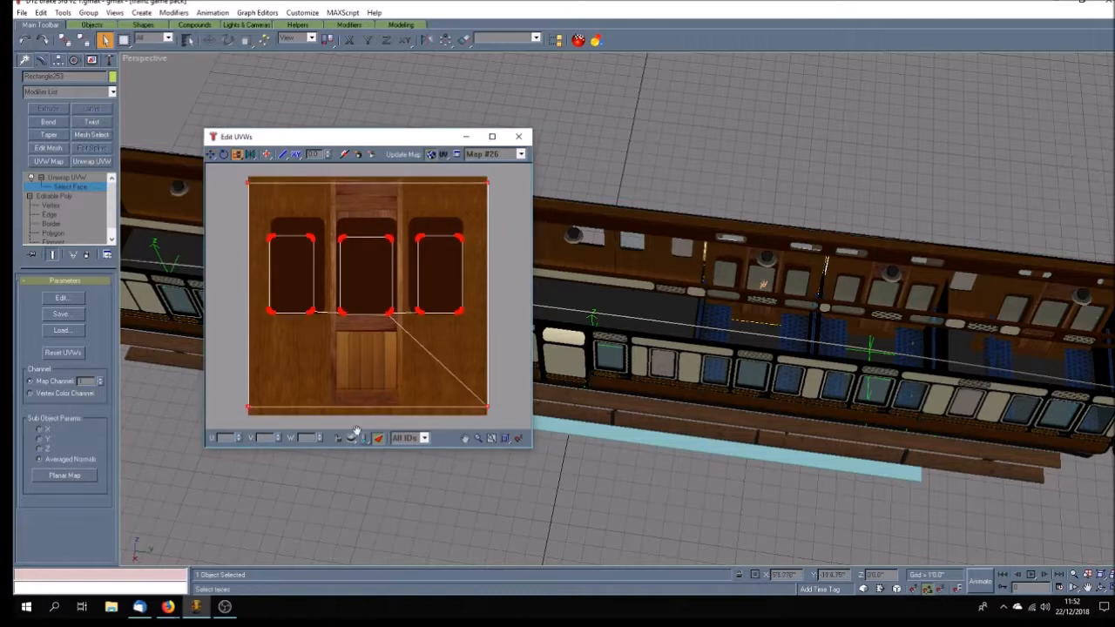
{"action": "left_click_drag", "start_coordinate": [211, 158], "coordinate": [249, 175]}
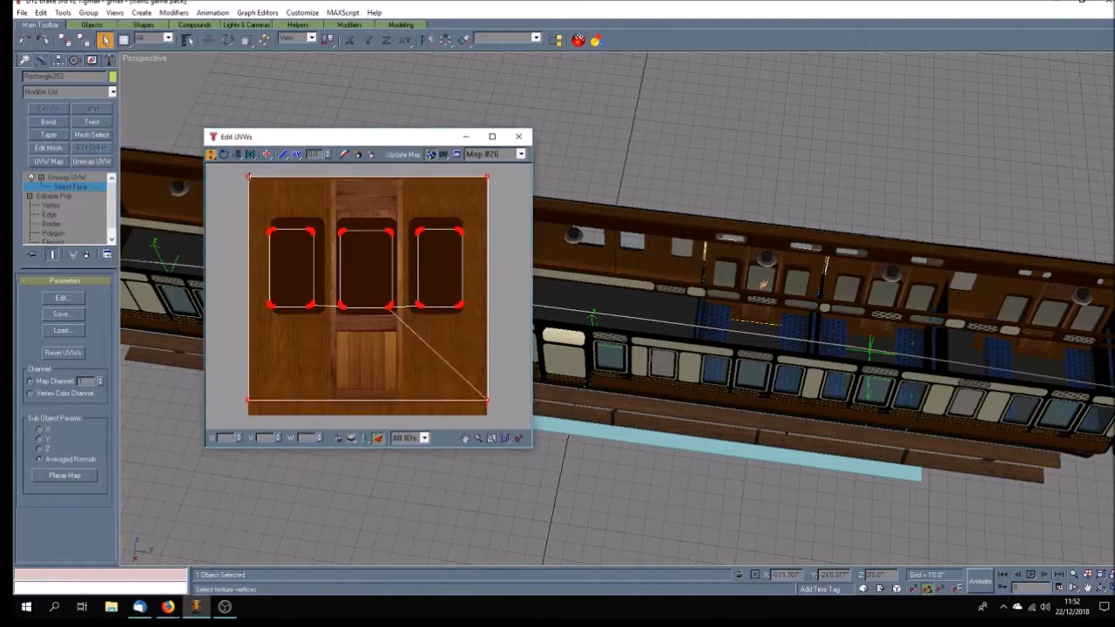
{"action": "left_click_drag", "start_coordinate": [248, 177], "coordinate": [249, 178]}
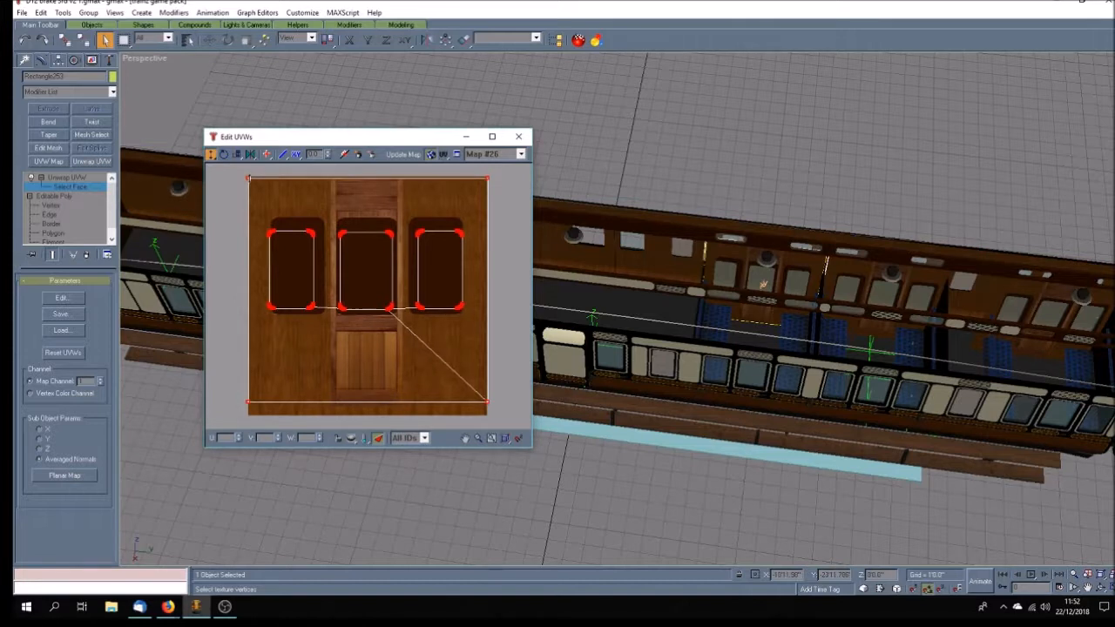
{"action": "left_click", "coordinate": [236, 154]}
{"action": "left_click_drag", "start_coordinate": [246, 174], "coordinate": [251, 177]}
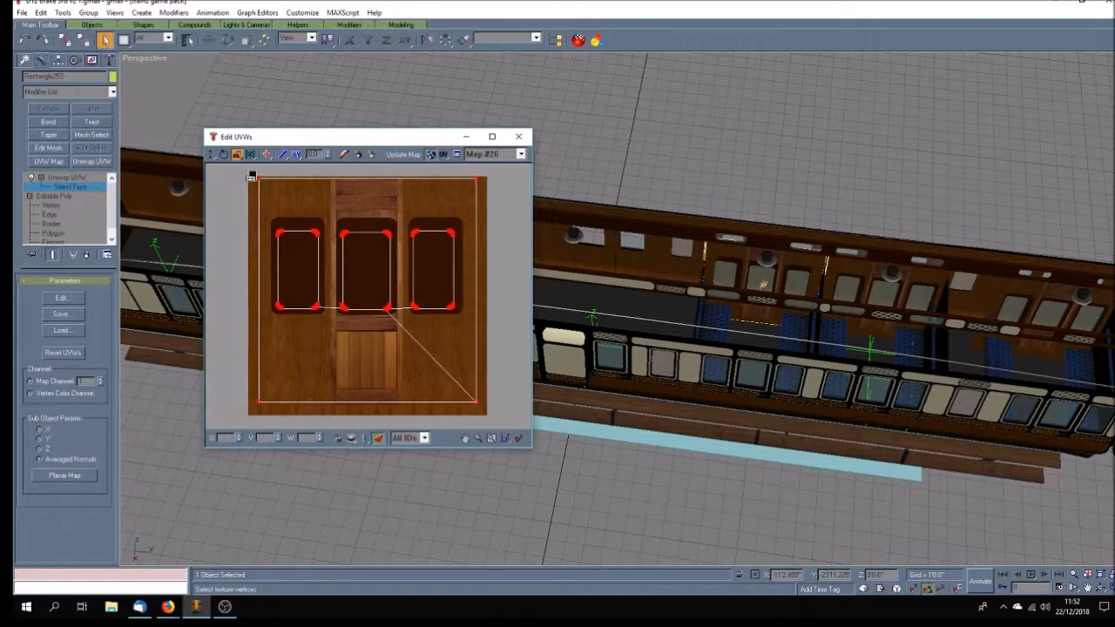
{"action": "left_click", "coordinate": [211, 154]}
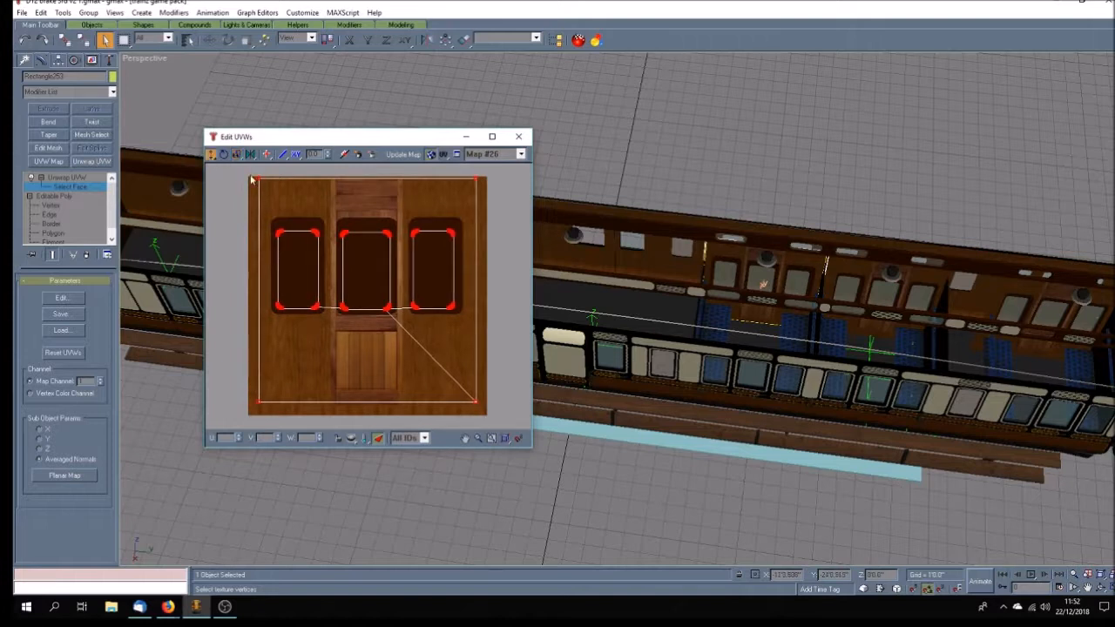
{"action": "left_click_drag", "start_coordinate": [256, 177], "coordinate": [257, 173]}
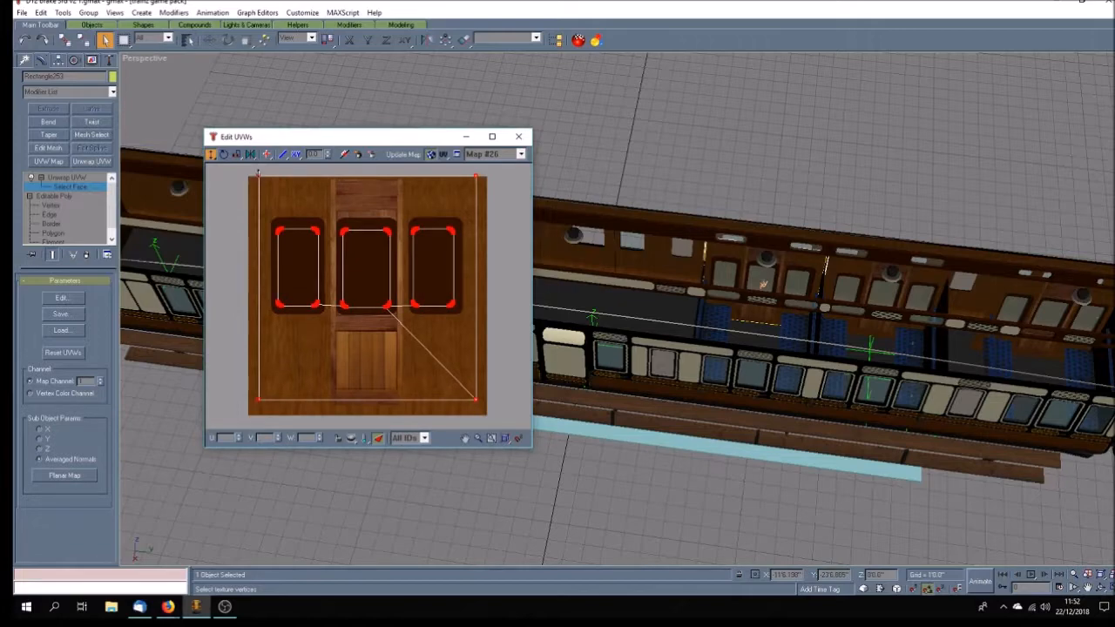
Select the face on the opposite side of the second panel and planar map it using Averaged Normals.
{"action": "left_click", "coordinate": [1101, 588]}
{"action": "left_click_drag", "start_coordinate": [716, 352], "coordinate": [518, 324]}
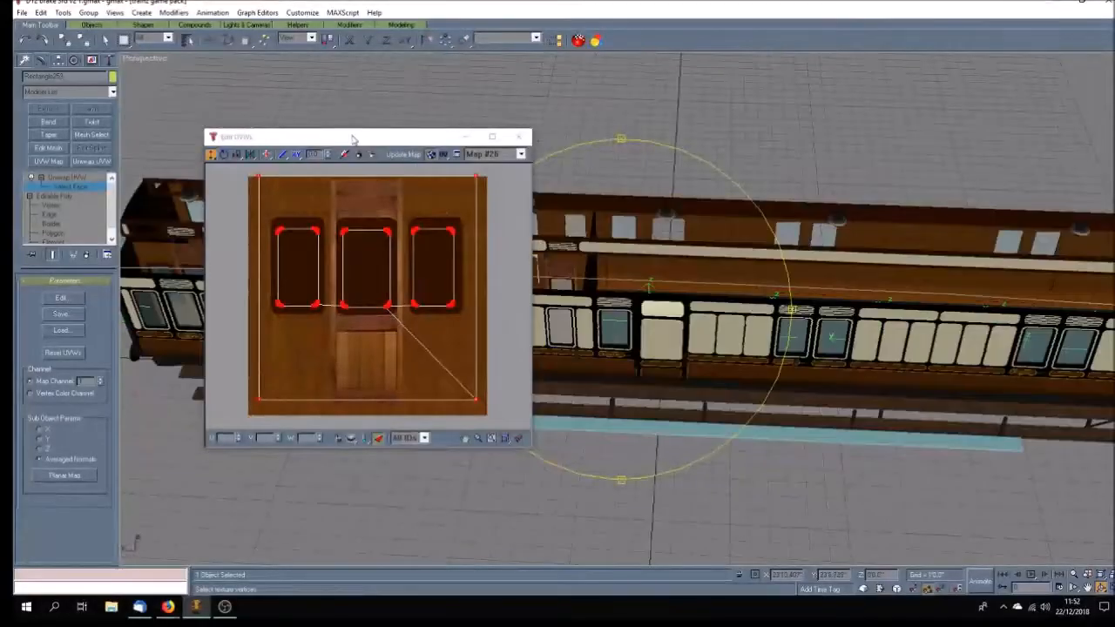
{"action": "left_click_drag", "start_coordinate": [353, 140], "coordinate": [762, 231]}
{"action": "right_click", "coordinate": [438, 255]}
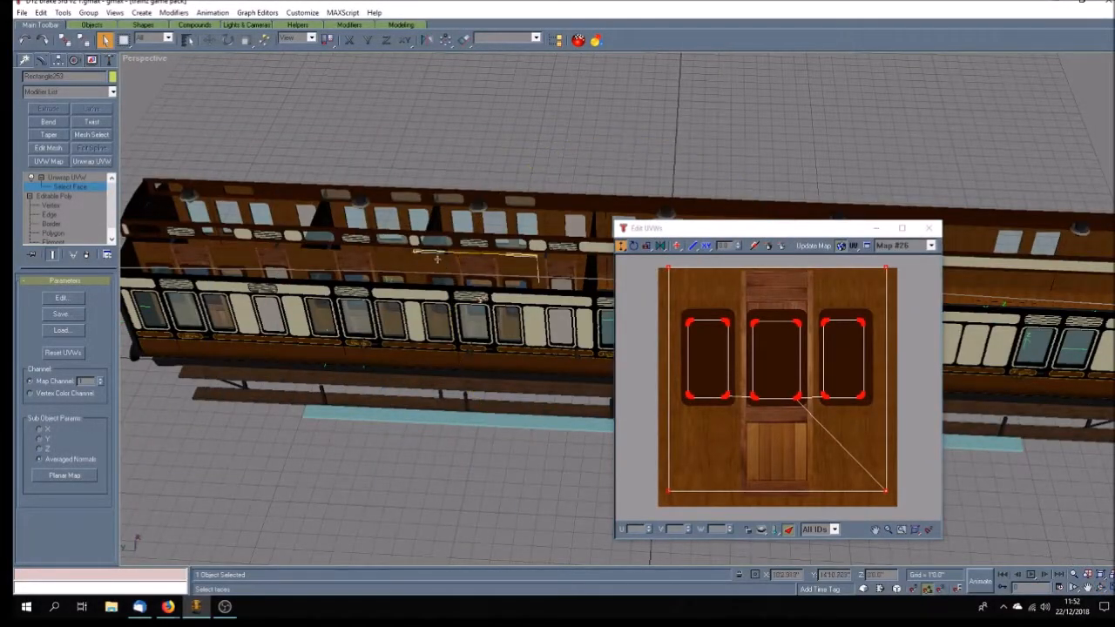
{"action": "left_click", "coordinate": [444, 264]}
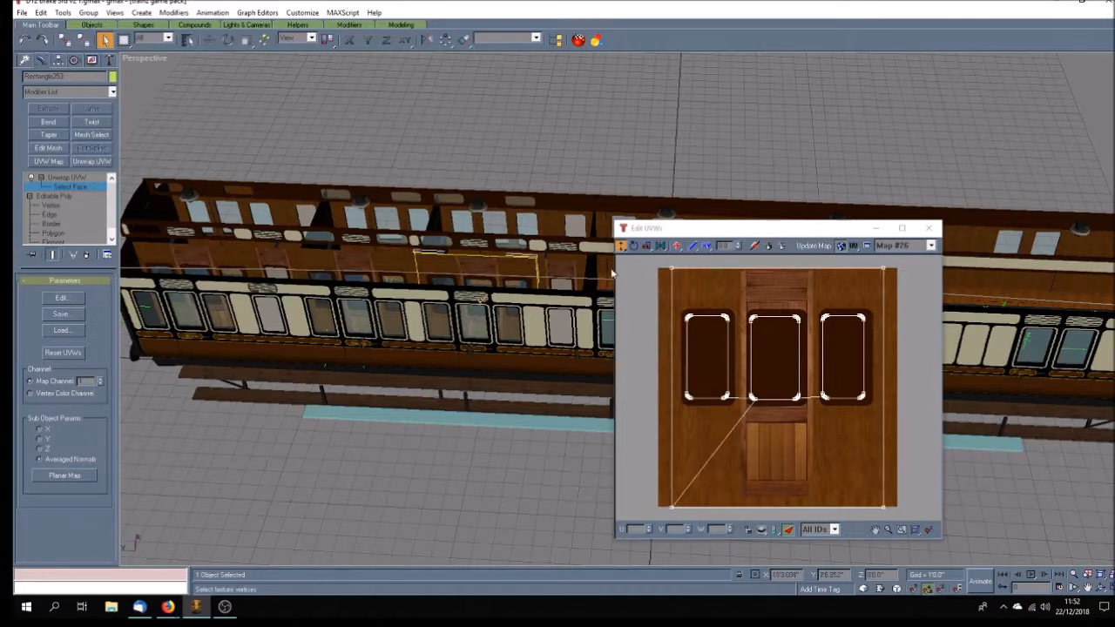
{"action": "left_click", "coordinate": [87, 476]}
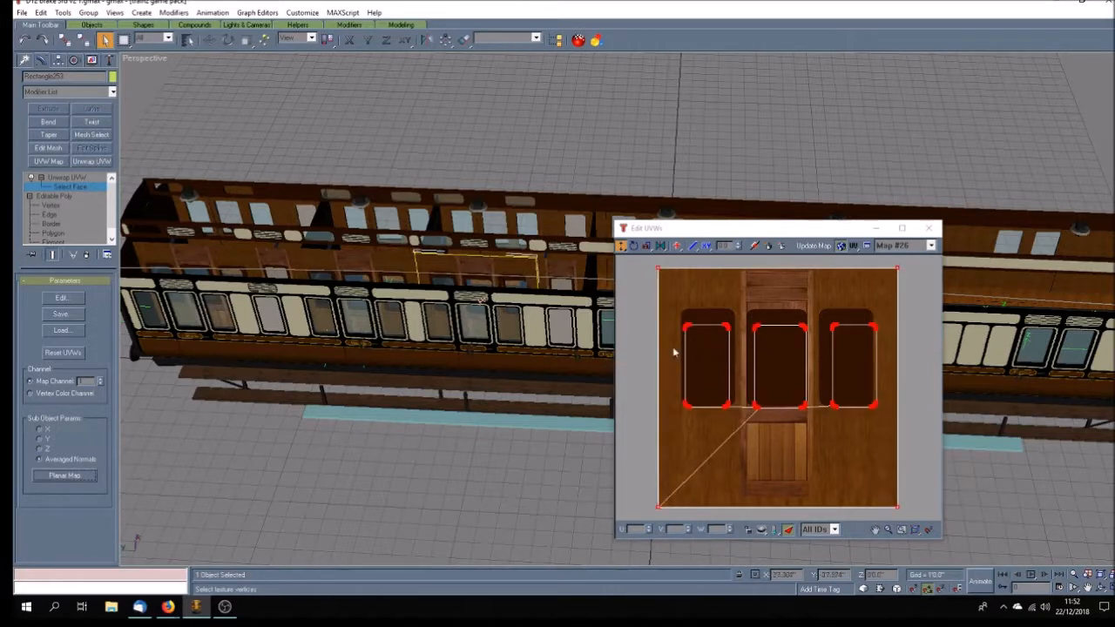
Scale and position the opposite face's UVs to fit the texture's three windows, finish editing the UVs and deselect the panel.
{"action": "left_click_drag", "start_coordinate": [646, 246], "coordinate": [659, 266]}
{"action": "left_click", "coordinate": [621, 247]}
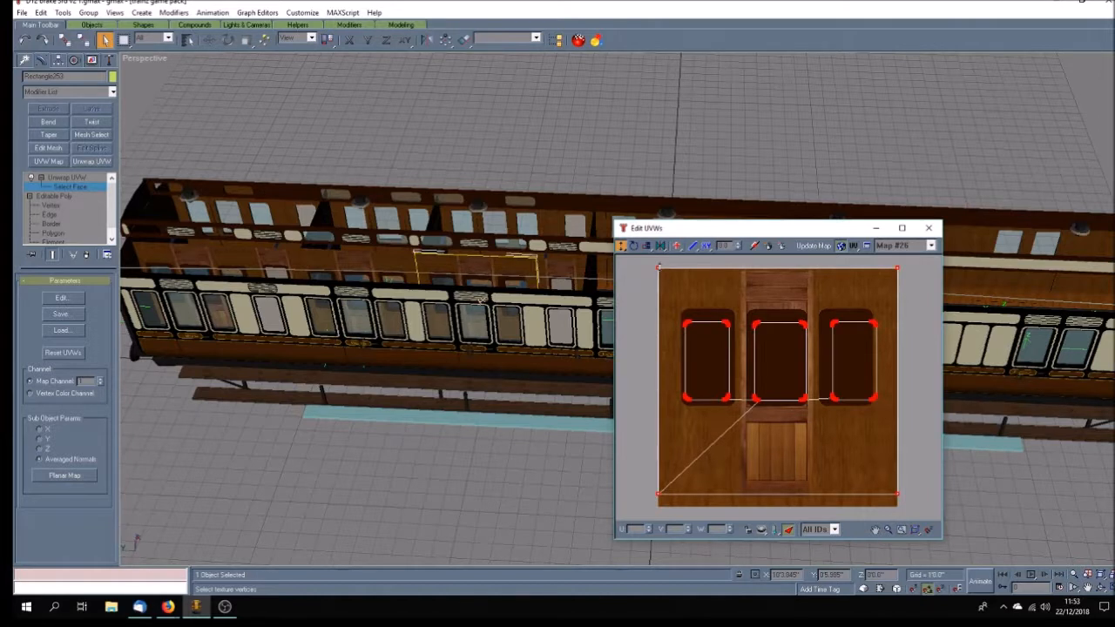
{"action": "left_click_drag", "start_coordinate": [646, 245], "coordinate": [660, 268]}
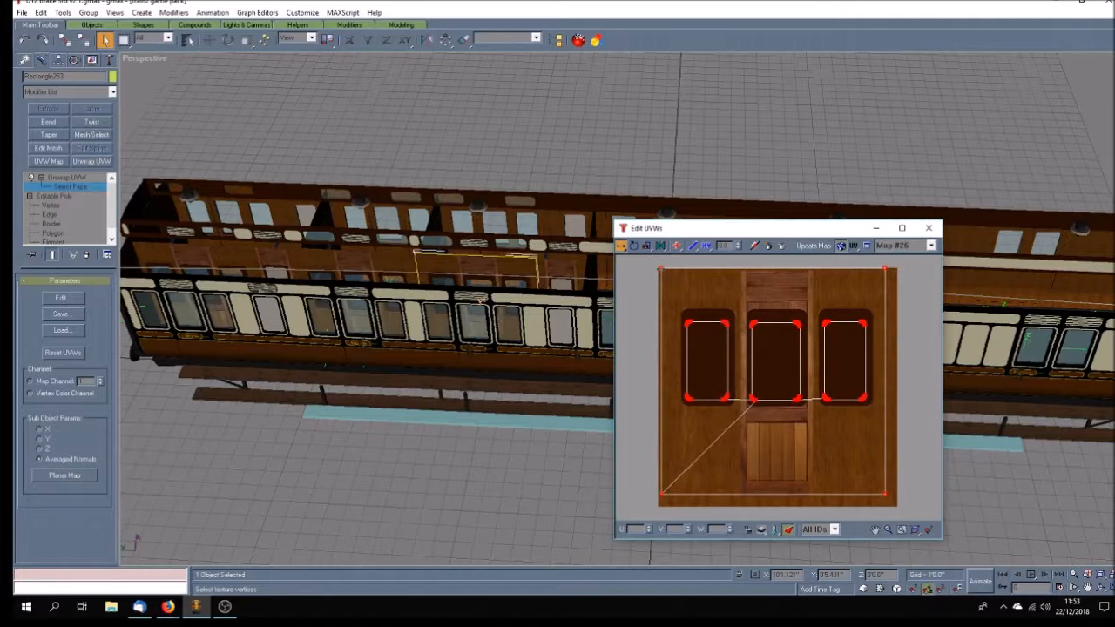
{"action": "left_click", "coordinate": [928, 228]}
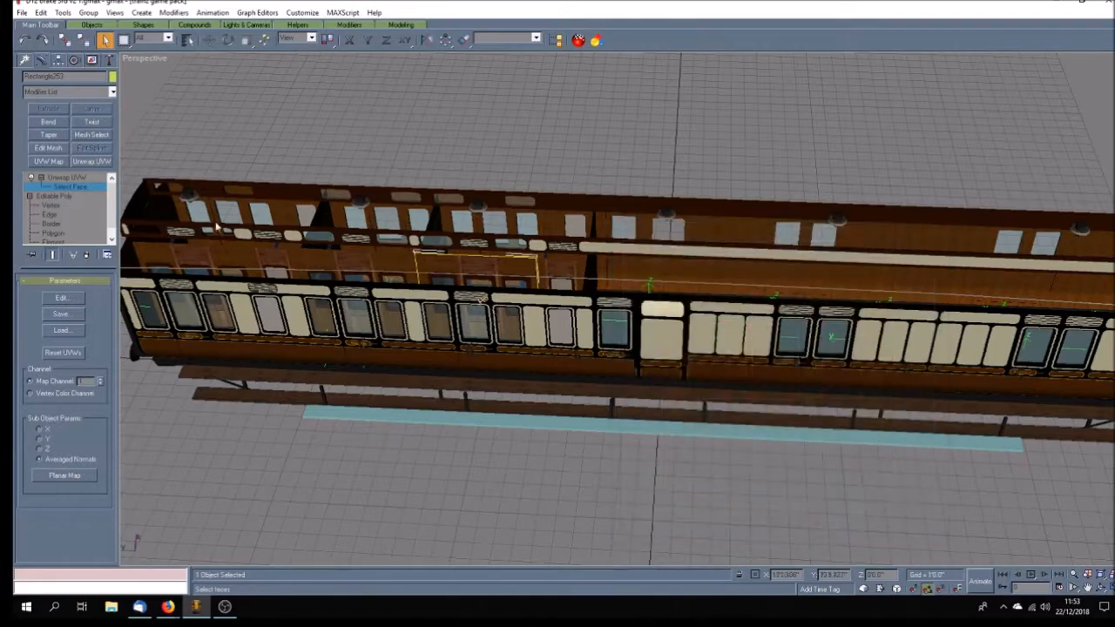
{"action": "left_click", "coordinate": [84, 179]}
{"action": "left_click", "coordinate": [405, 477]}
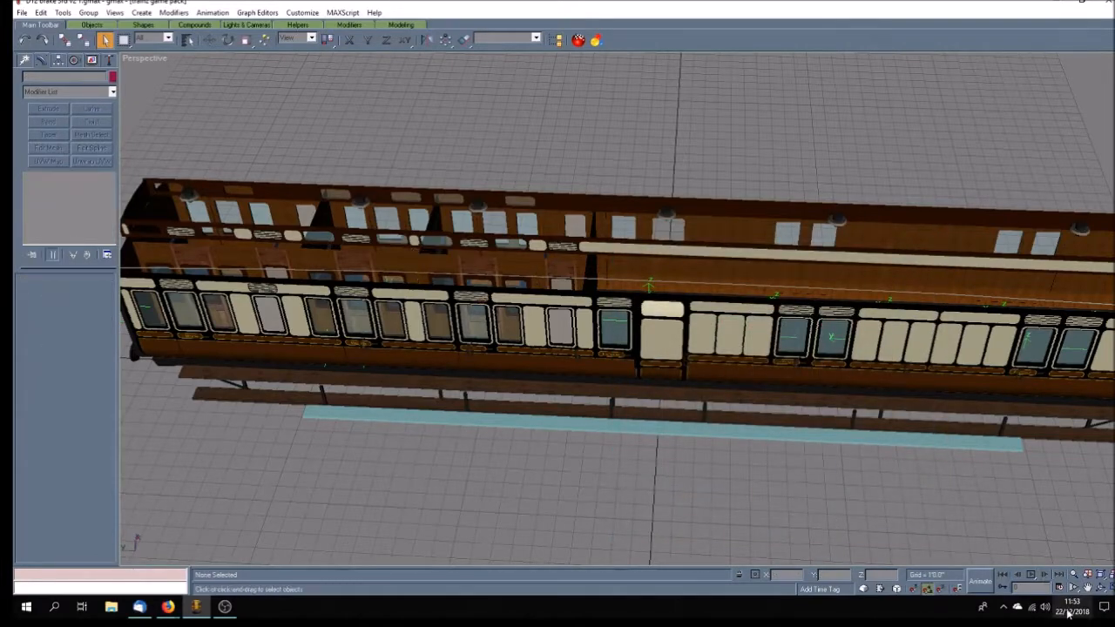
Examine the mapped compartment panels and the carriage interior from several angles.
{"action": "left_click", "coordinate": [1100, 587]}
{"action": "mouse_move", "coordinate": [662, 331]}
{"action": "left_mouse_down"}
{"action": "mouse_move", "coordinate": [596, 409]}
{"action": "mouse_move", "coordinate": [597, 431]}
{"action": "mouse_move", "coordinate": [592, 422]}
{"action": "mouse_move", "coordinate": [617, 413]}
{"action": "mouse_move", "coordinate": [615, 394]}
{"action": "left_mouse_up"}
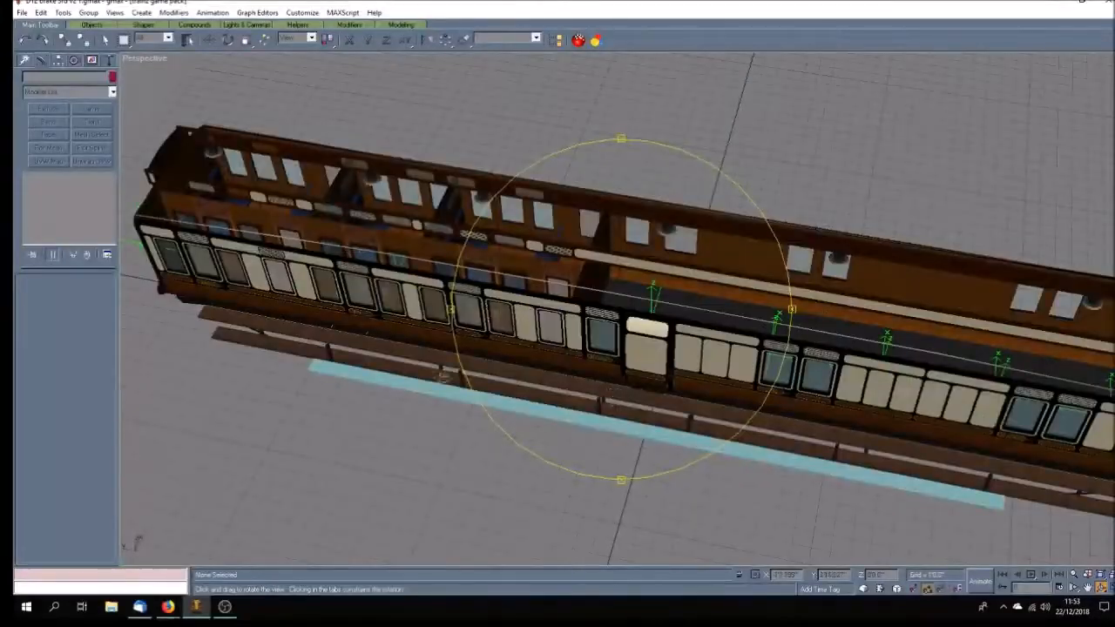
{"action": "left_click", "coordinate": [1104, 588]}
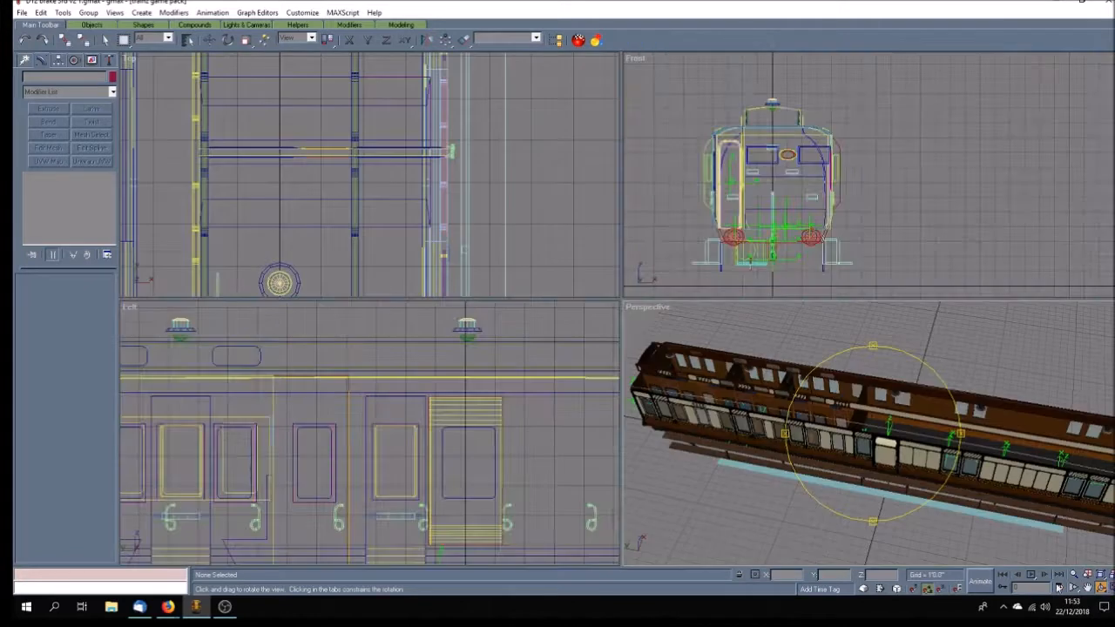
{"action": "left_click", "coordinate": [1087, 588]}
{"action": "left_click_drag", "start_coordinate": [825, 468], "coordinate": [860, 481]}
{"action": "left_click", "coordinate": [1104, 587]}
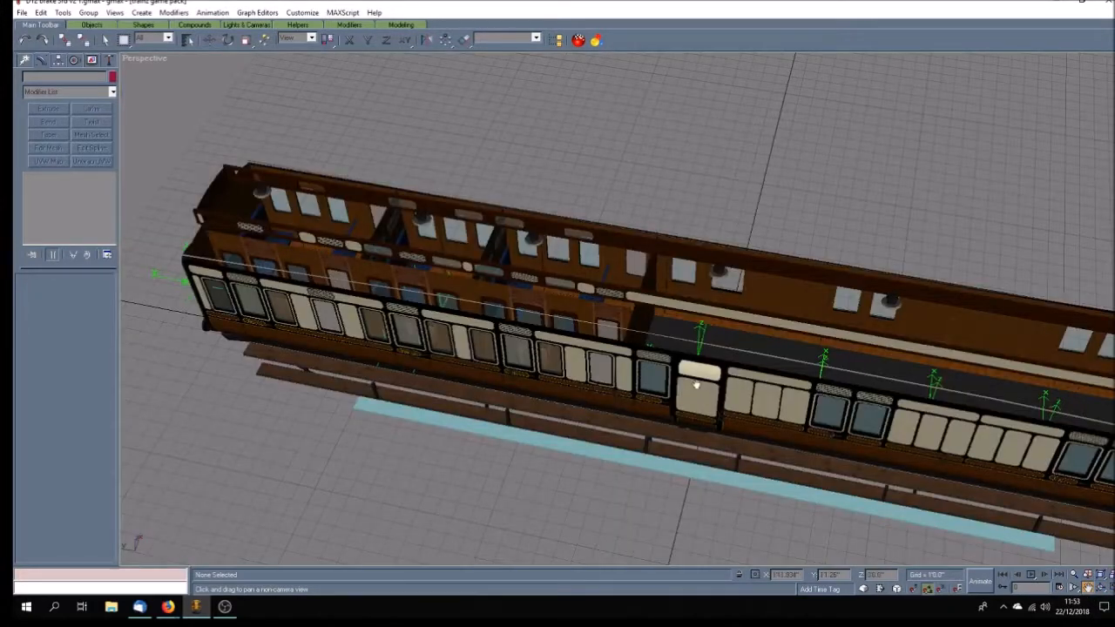
{"action": "left_click", "coordinate": [1095, 587]}
{"action": "left_click_drag", "start_coordinate": [552, 348], "coordinate": [539, 367]}
{"action": "mouse_move", "coordinate": [496, 310]}
{"action": "left_mouse_down"}
{"action": "mouse_move", "coordinate": [557, 339]}
{"action": "mouse_move", "coordinate": [679, 369]}
{"action": "mouse_move", "coordinate": [638, 375]}
{"action": "mouse_move", "coordinate": [624, 336]}
{"action": "left_mouse_up"}
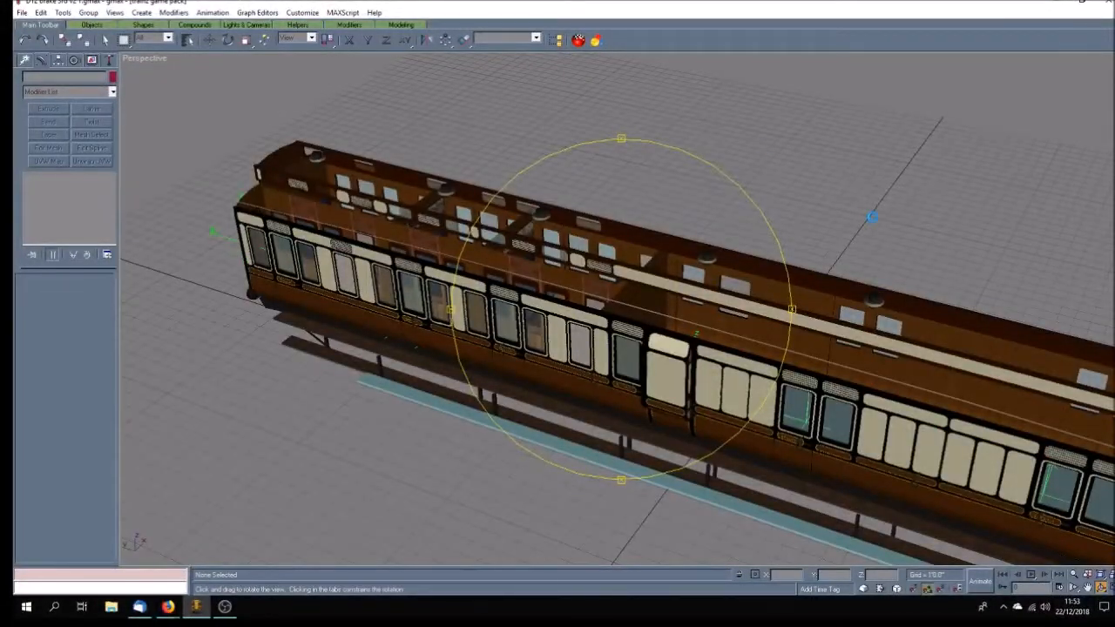
Delete the "1st class seats" material from the scene's materials.
{"action": "key", "text": "m"}
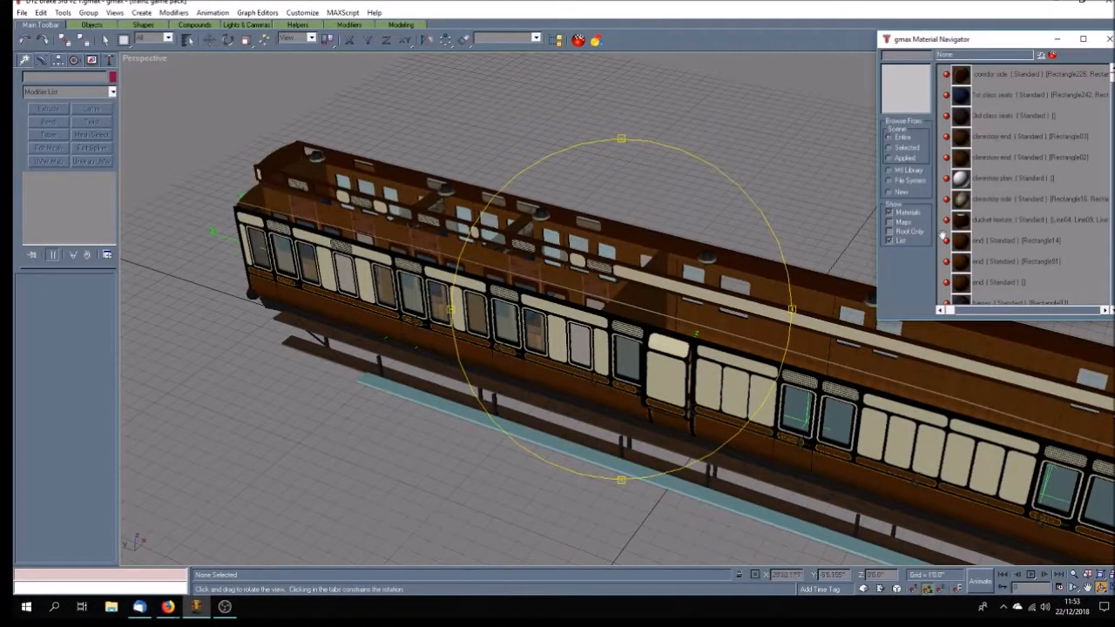
{"action": "double_click", "coordinate": [1012, 95]}
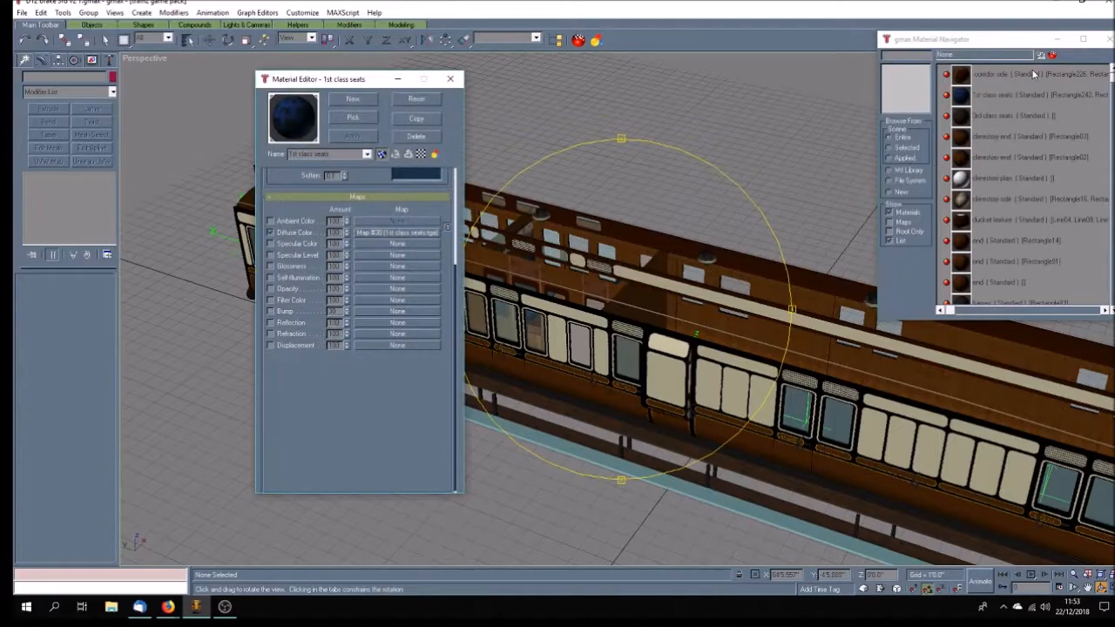
{"action": "left_click", "coordinate": [416, 137]}
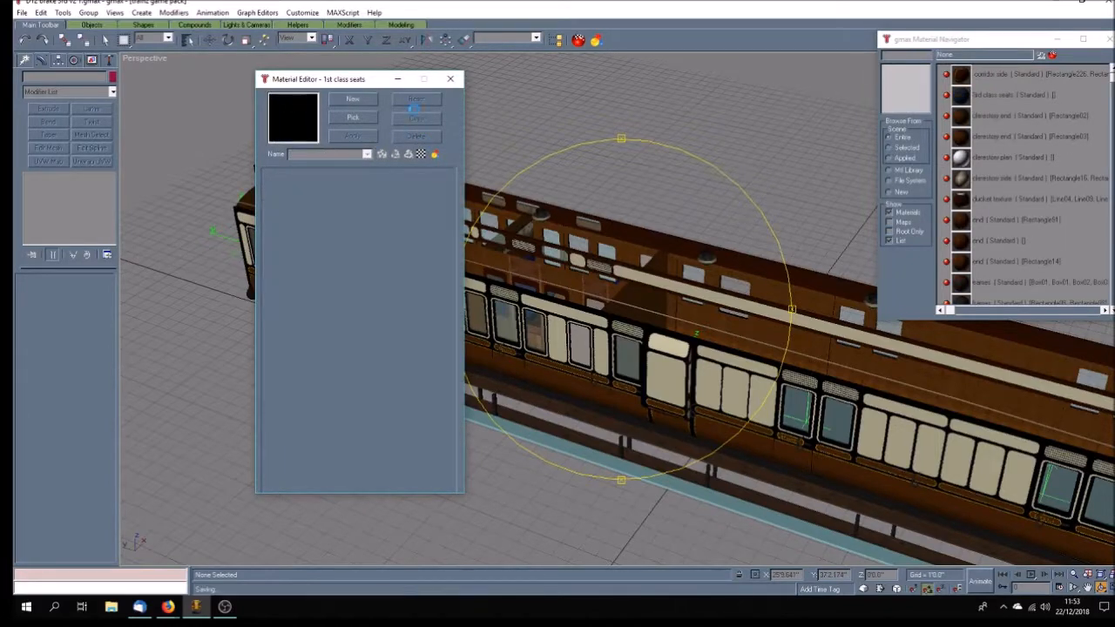
{"action": "left_click", "coordinate": [450, 78]}
Assign the "3rd class seats" material to both seats in the compartment next to the long open section.
{"action": "middle_click_drag", "start_coordinate": [549, 296], "coordinate": [554, 326], "text": "alt"}
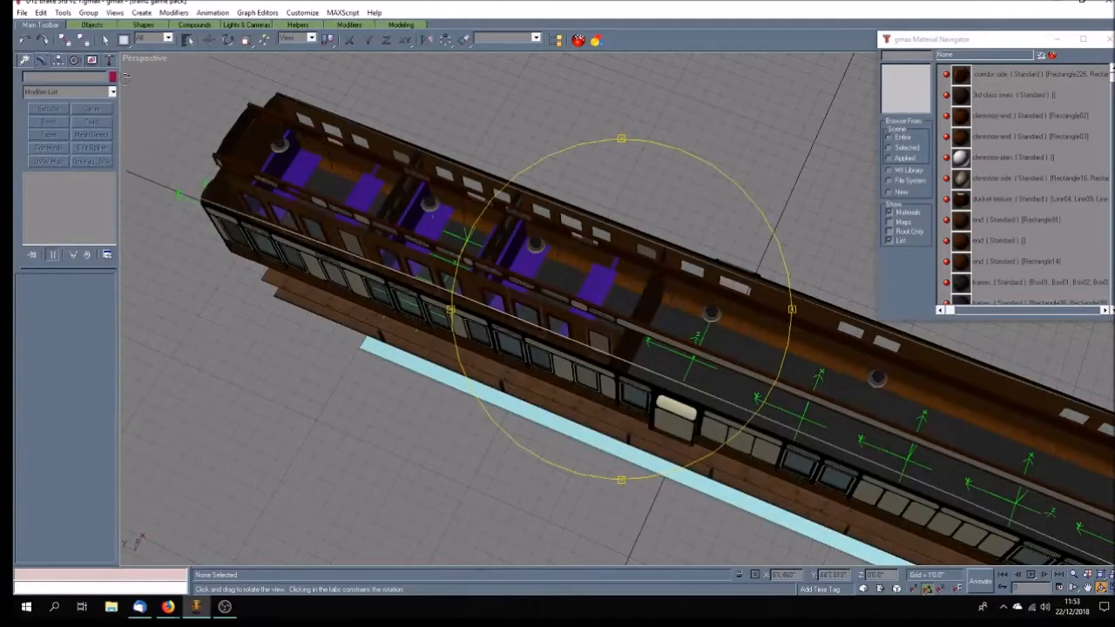
{"action": "left_click", "coordinate": [105, 41]}
{"action": "left_click", "coordinate": [588, 290]}
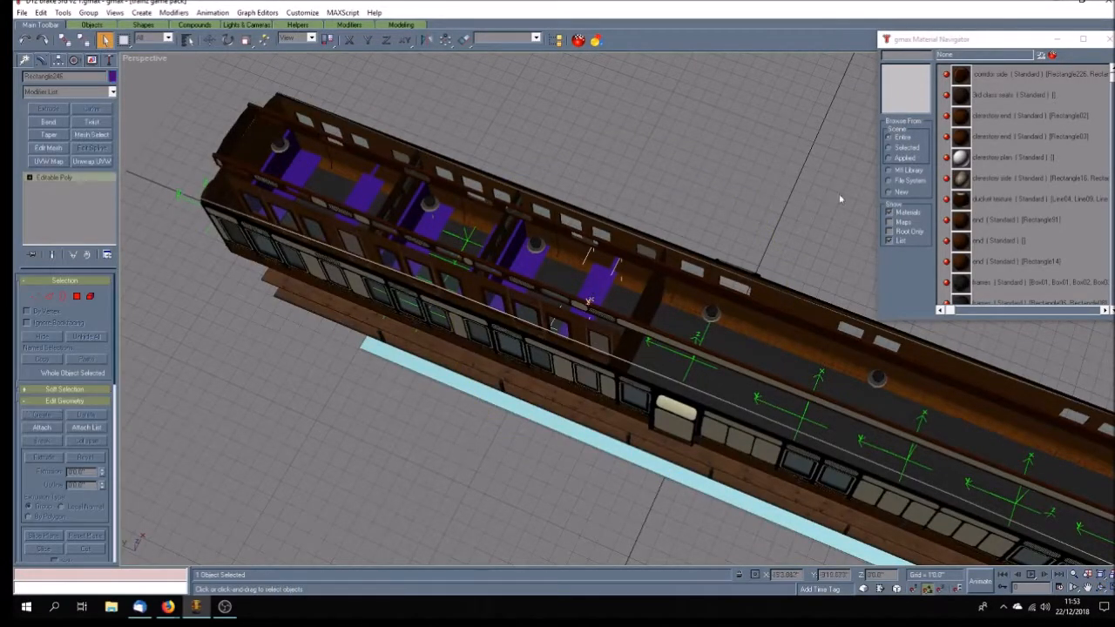
{"action": "left_click", "coordinate": [998, 96]}
{"action": "left_click", "coordinate": [1040, 55]}
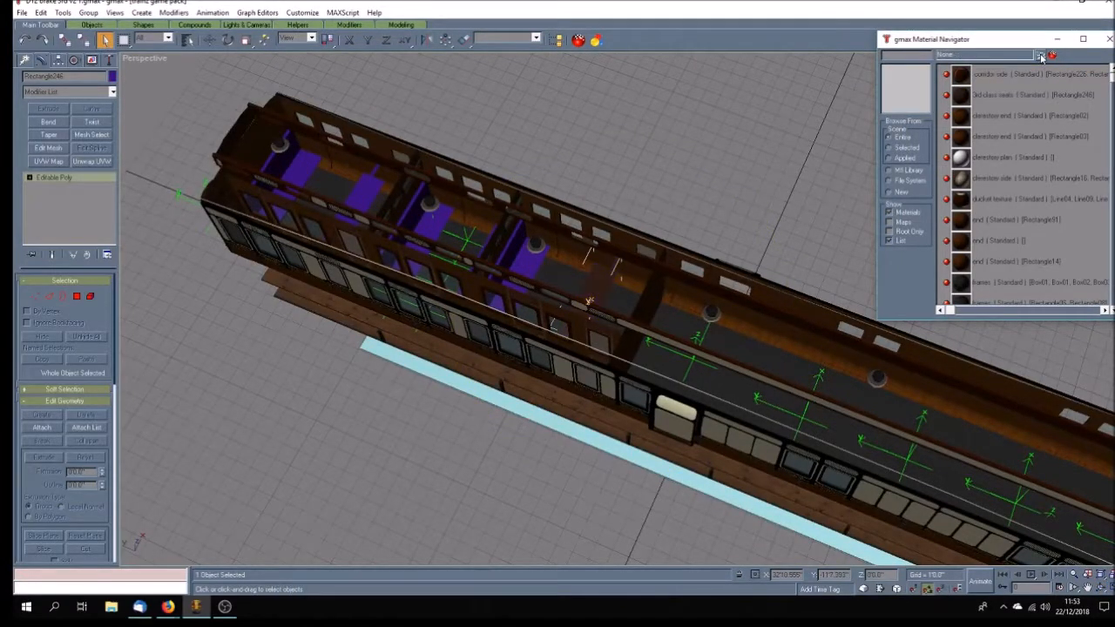
{"action": "left_click", "coordinate": [589, 301]}
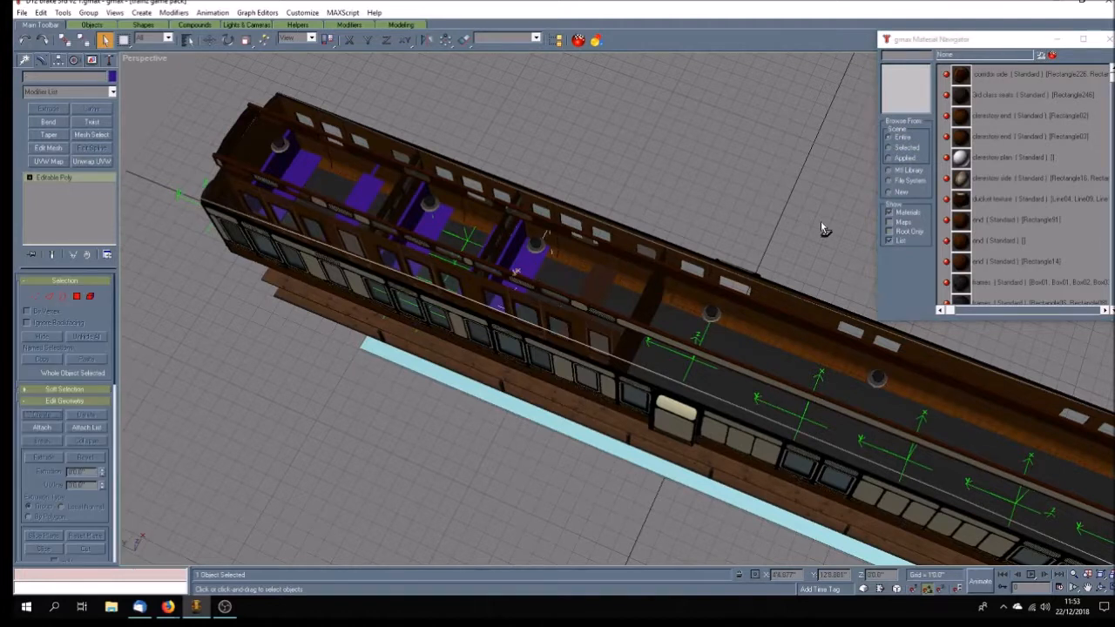
{"action": "left_click", "coordinate": [997, 96]}
{"action": "left_click", "coordinate": [1040, 55]}
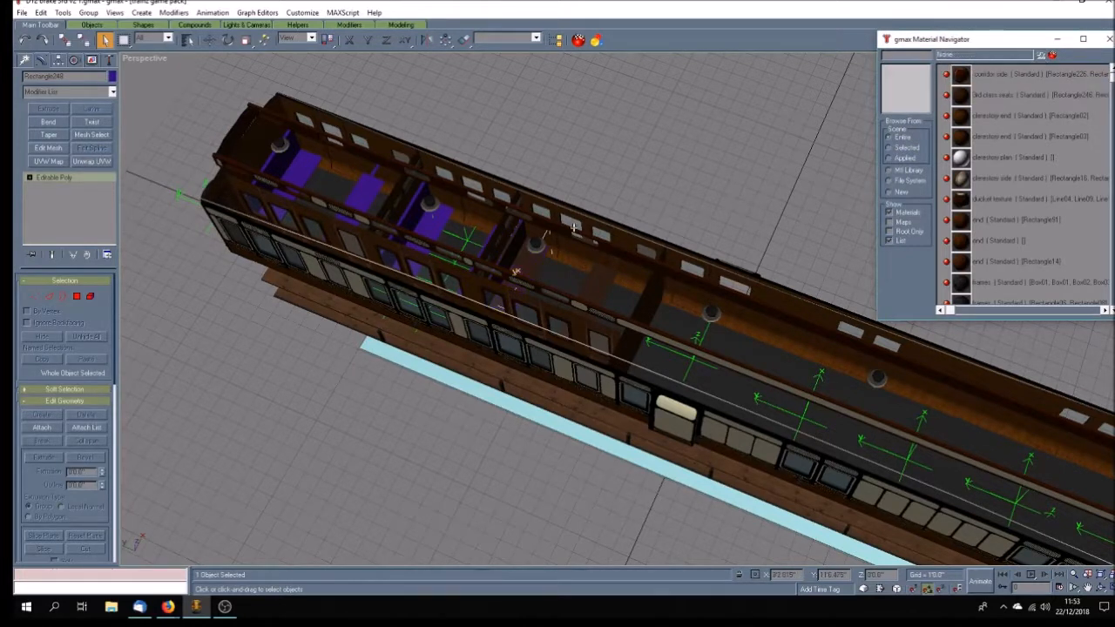
Assign the "3rd class seats" material to both seats in the middle compartment.
{"action": "left_click", "coordinate": [488, 238]}
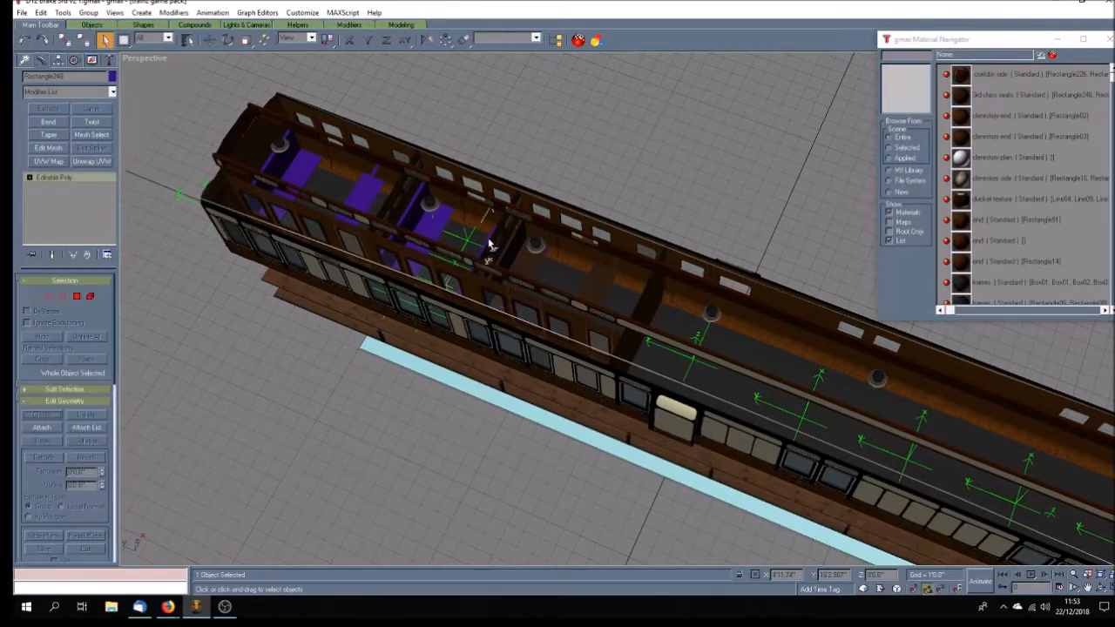
{"action": "left_click", "coordinate": [1029, 100]}
{"action": "left_click", "coordinate": [1040, 55]}
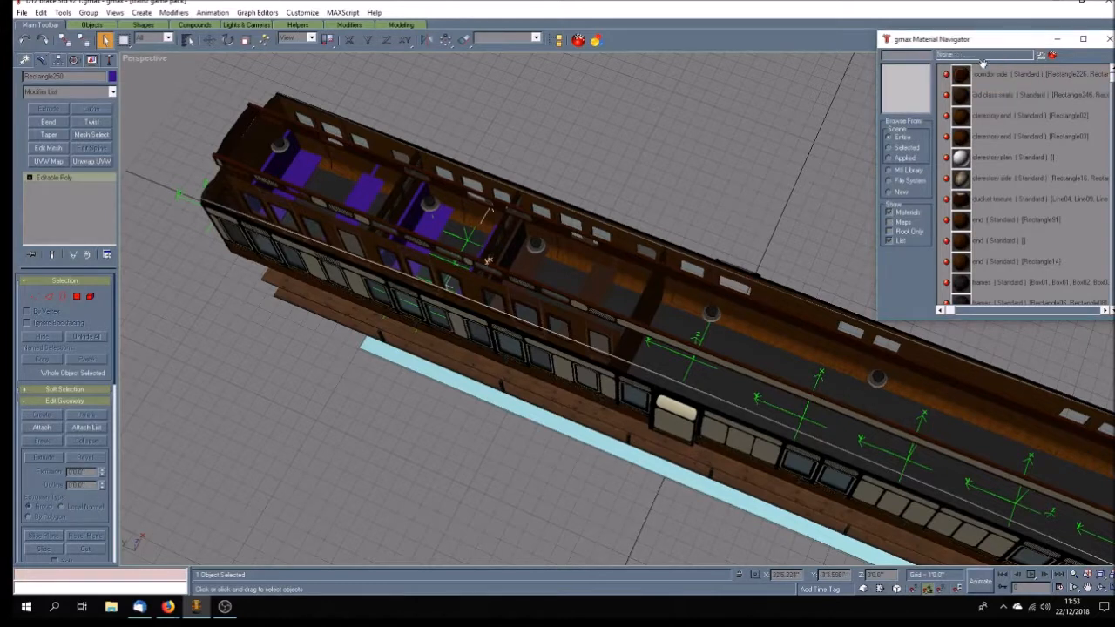
{"action": "left_click", "coordinate": [419, 235]}
{"action": "left_click", "coordinate": [409, 209]}
{"action": "left_click", "coordinate": [995, 104]}
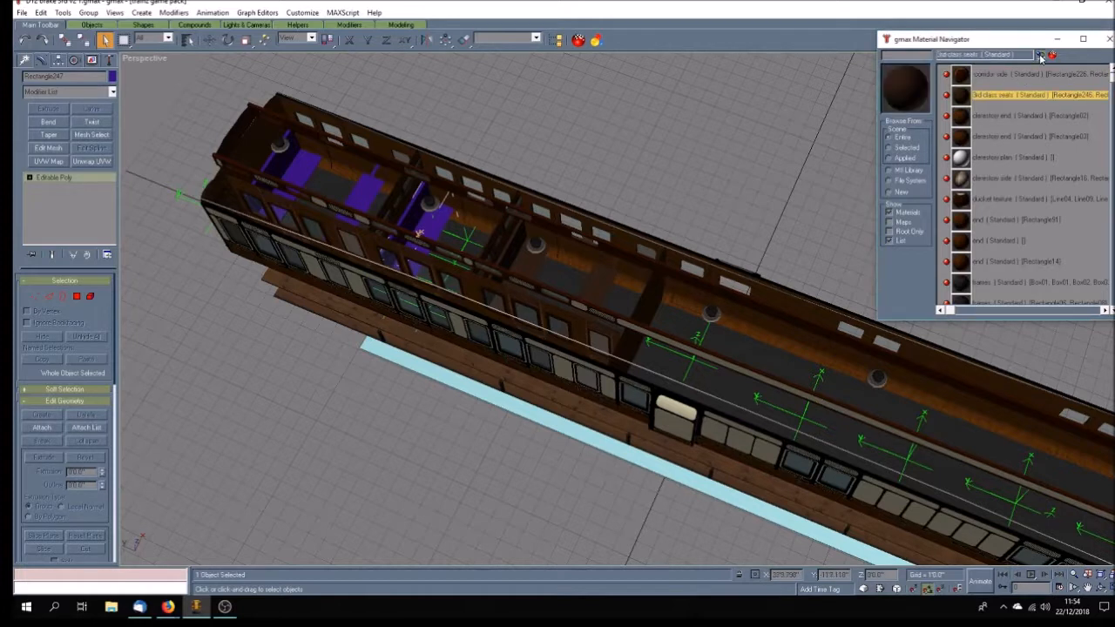
{"action": "left_click", "coordinate": [1040, 55]}
Assign the "3rd class seats" material to both seats in the compartment at the carriage end and clear the selection.
{"action": "left_click", "coordinate": [376, 196]}
{"action": "left_click", "coordinate": [310, 171]}
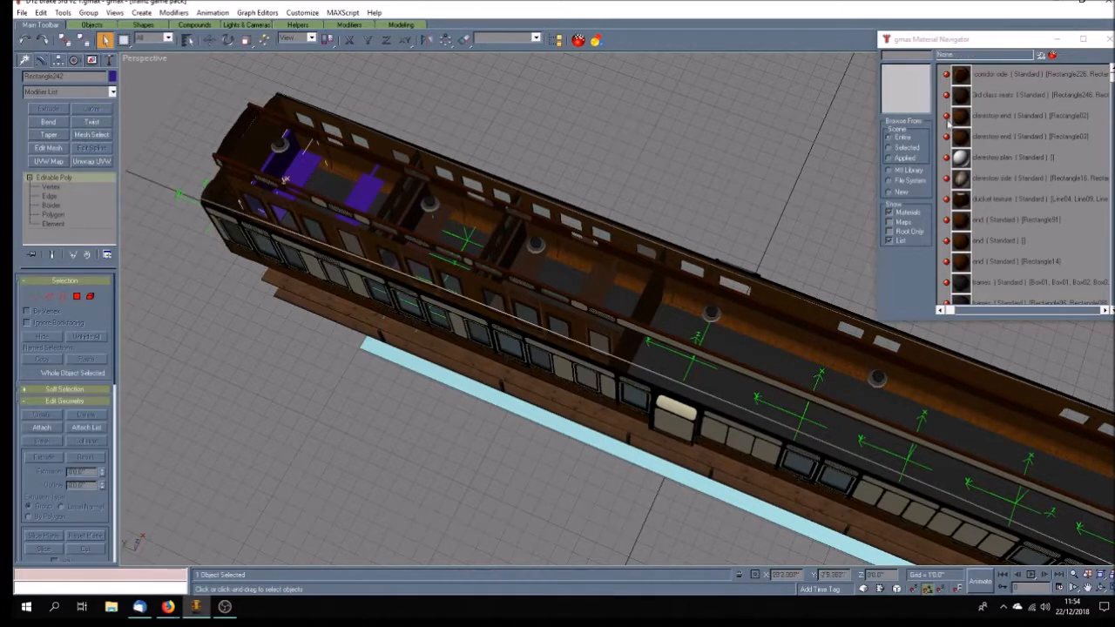
{"action": "left_click", "coordinate": [1001, 97]}
{"action": "left_click", "coordinate": [1041, 55]}
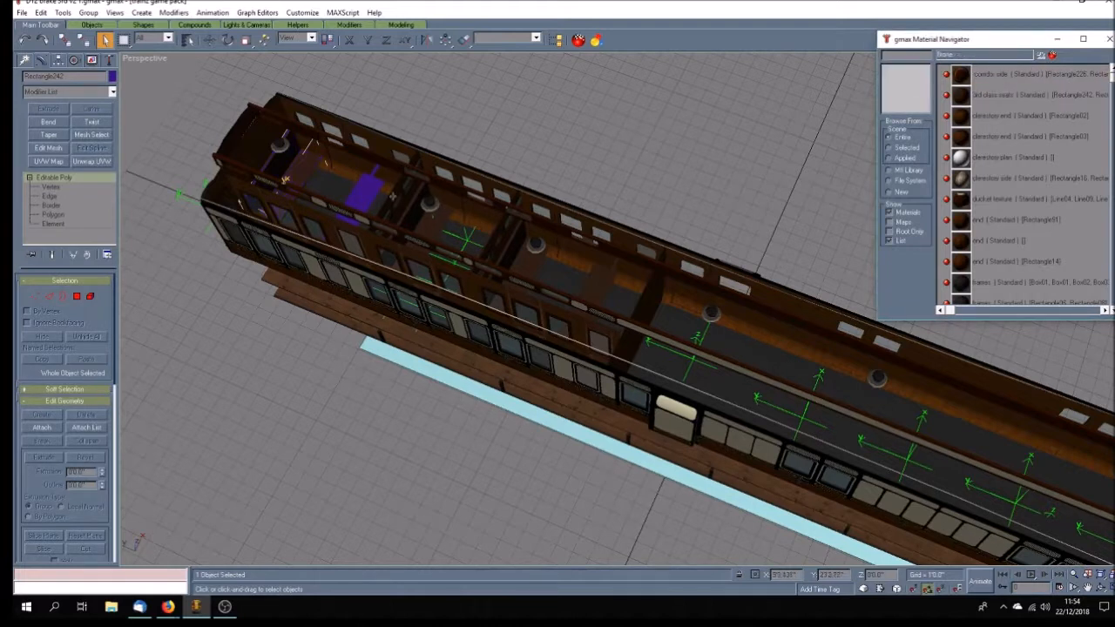
{"action": "left_click", "coordinate": [374, 171]}
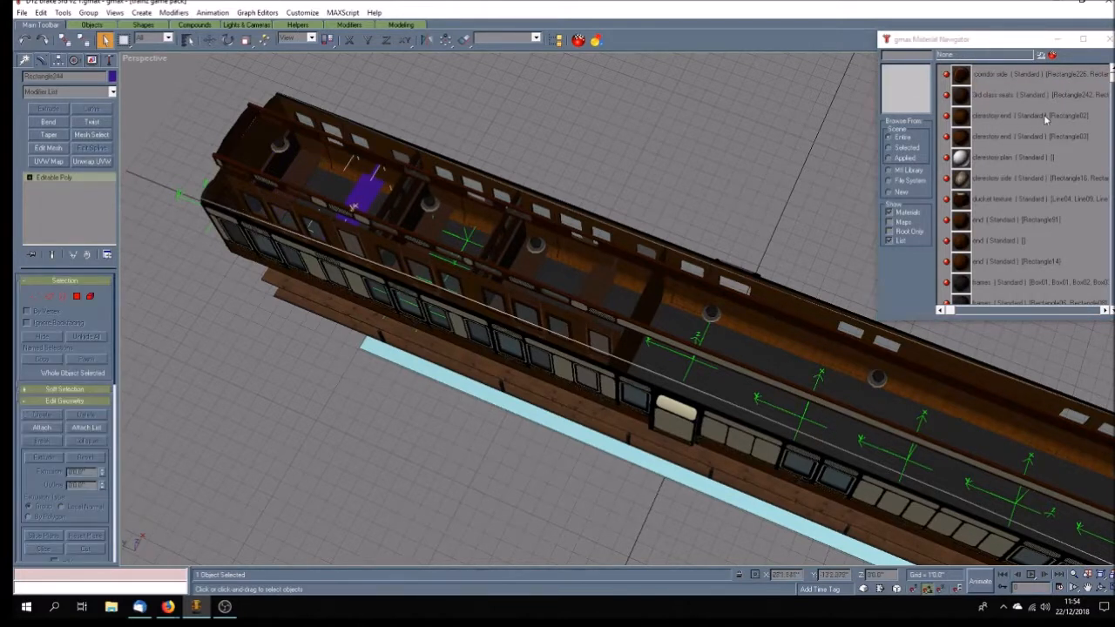
{"action": "left_click", "coordinate": [1010, 97]}
{"action": "left_click", "coordinate": [1041, 55]}
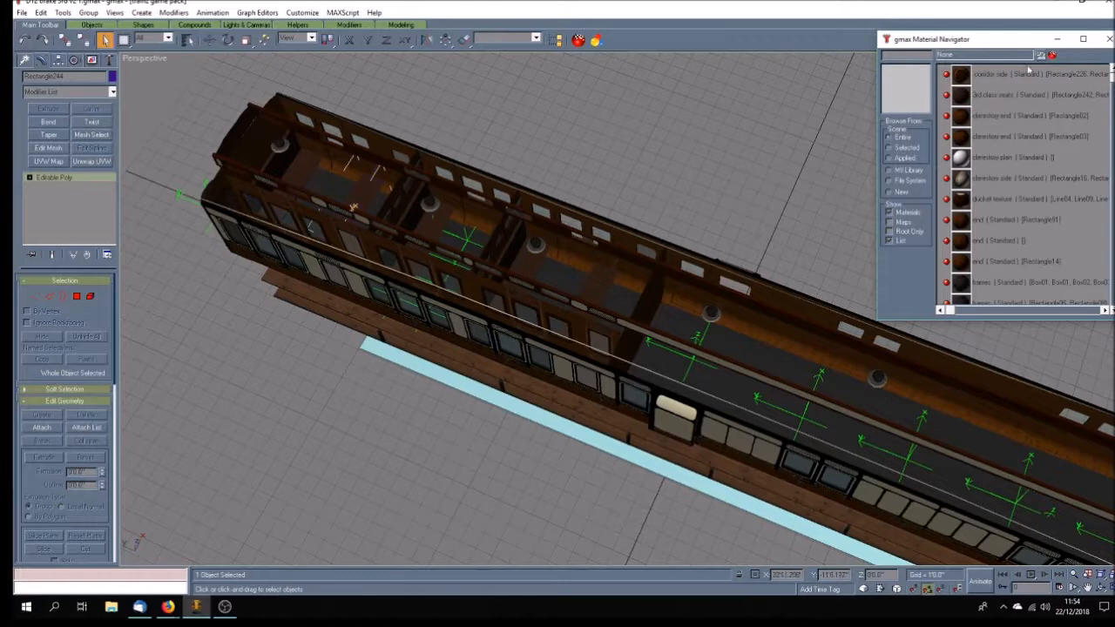
{"action": "left_click", "coordinate": [353, 422]}
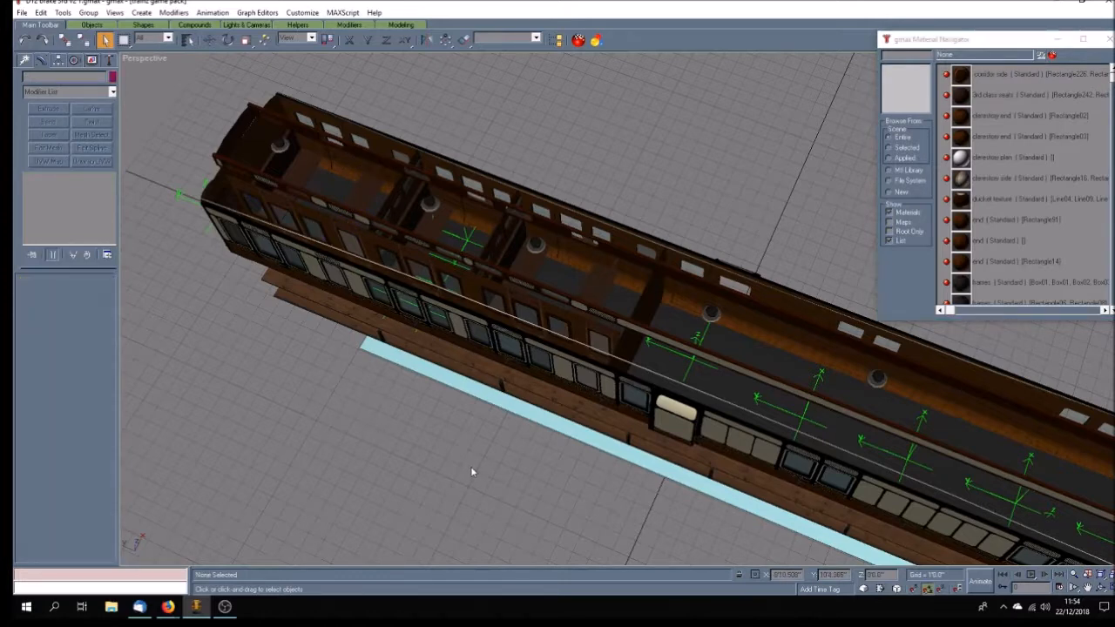
Move the passenger attachments group along the carriage into the compartment at the carriage end.
{"action": "left_click", "coordinate": [1103, 589]}
{"action": "left_click", "coordinate": [1086, 588]}
{"action": "left_click_drag", "start_coordinate": [316, 217], "coordinate": [380, 251]}
{"action": "scroll", "coordinate": [387, 227], "scroll_direction": "down", "scroll_amount": 1}
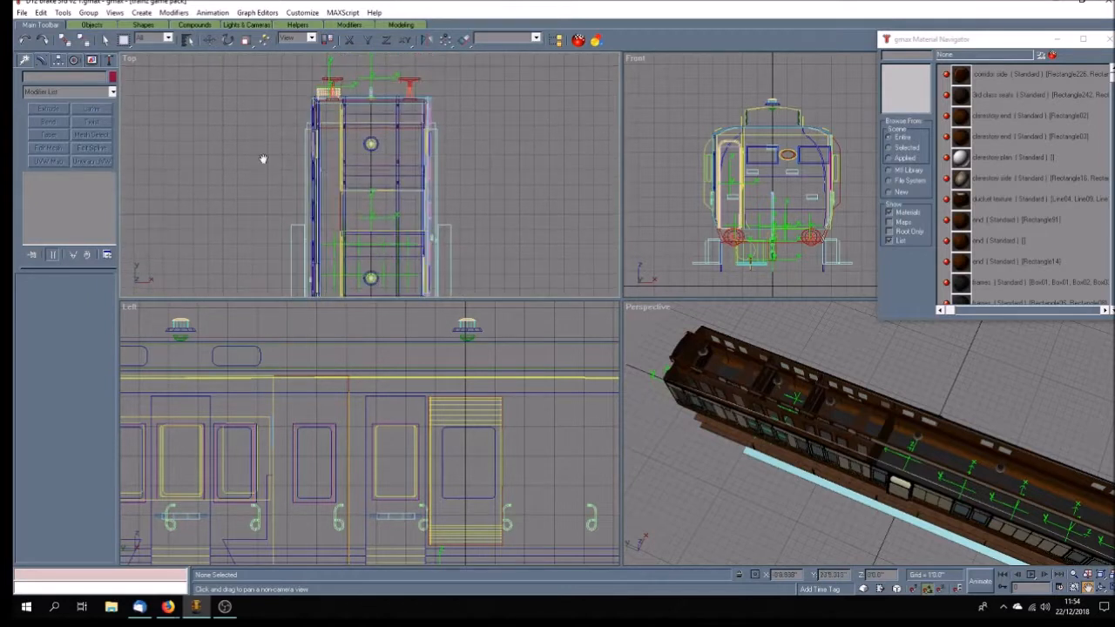
{"action": "left_click", "coordinate": [210, 39]}
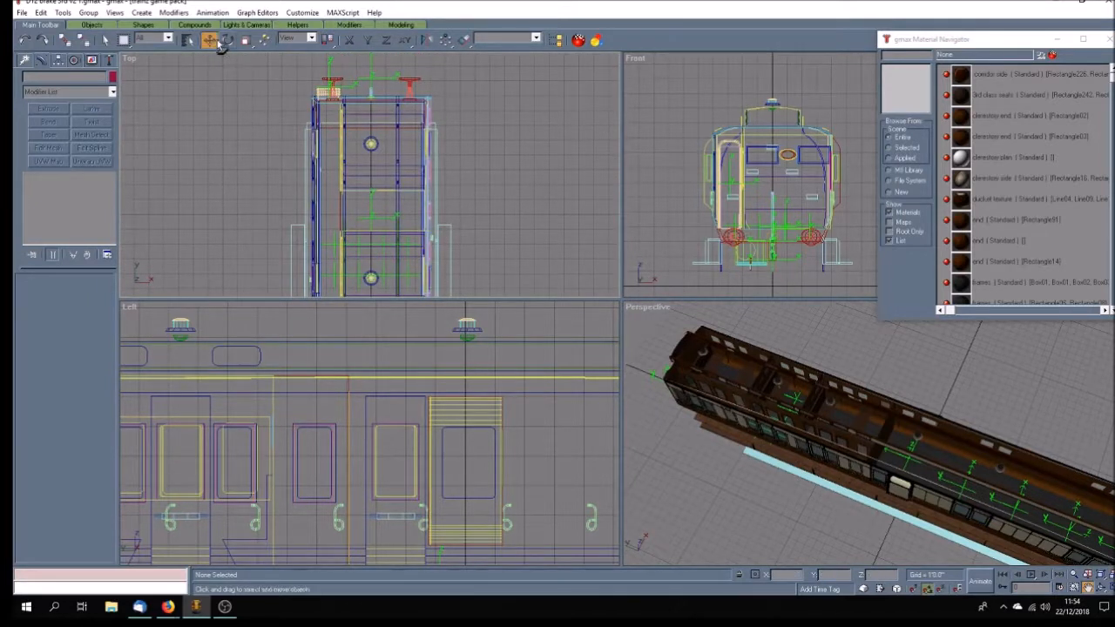
{"action": "left_click", "coordinate": [385, 252]}
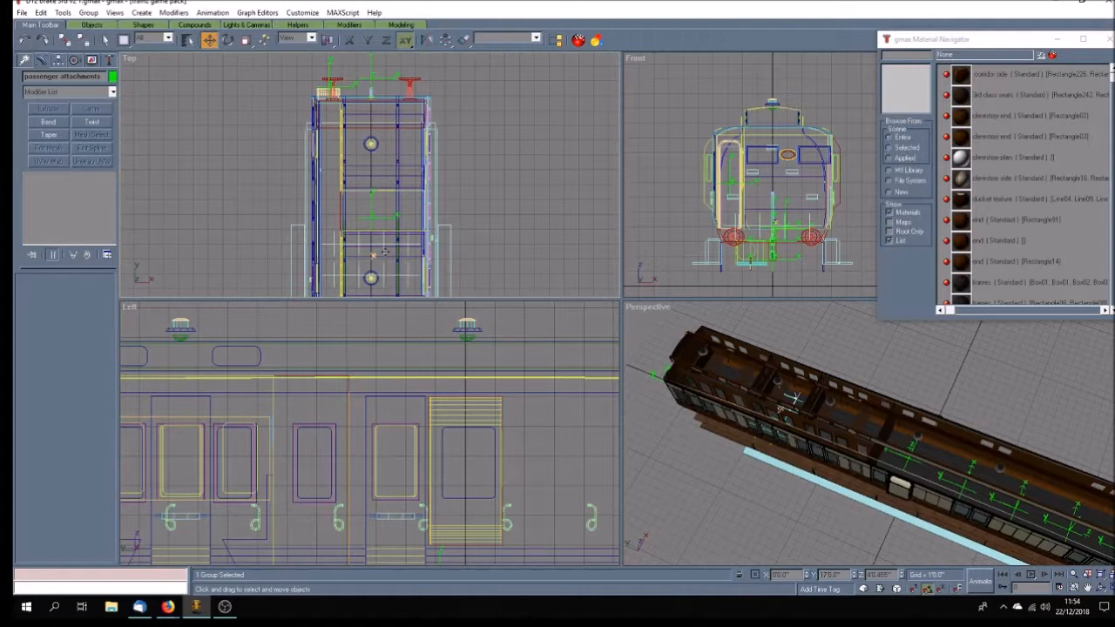
{"action": "left_click_drag", "start_coordinate": [371, 257], "coordinate": [394, 144]}
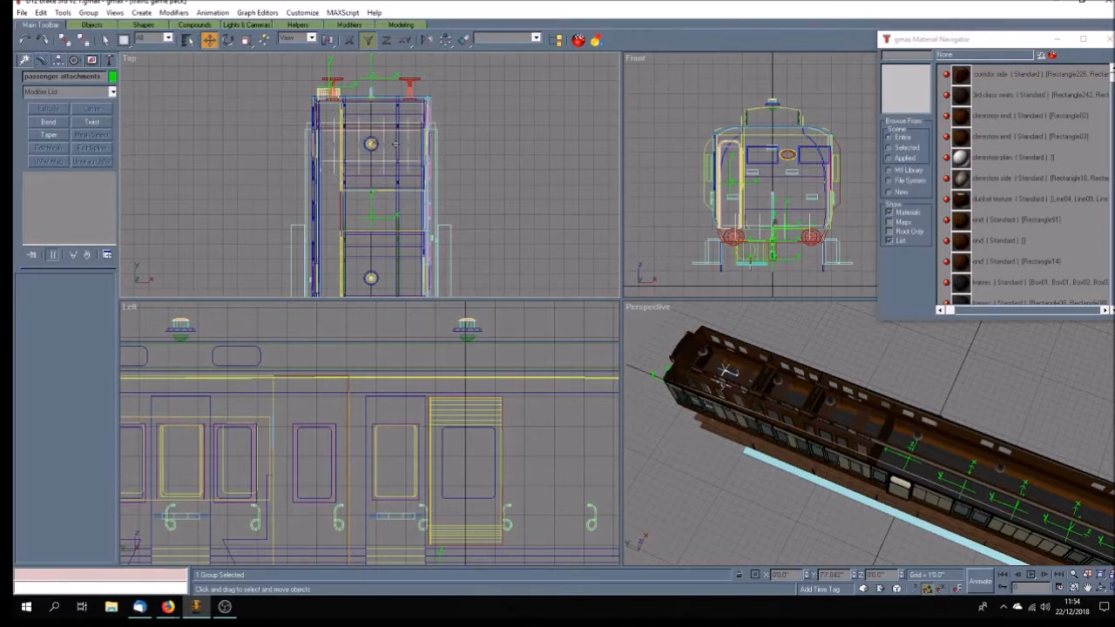
Shift the passenger attachments group slightly away from the corridor while keeping it between the end compartment's seats.
{"action": "scroll", "coordinate": [336, 114], "scroll_direction": "up", "scroll_amount": 3}
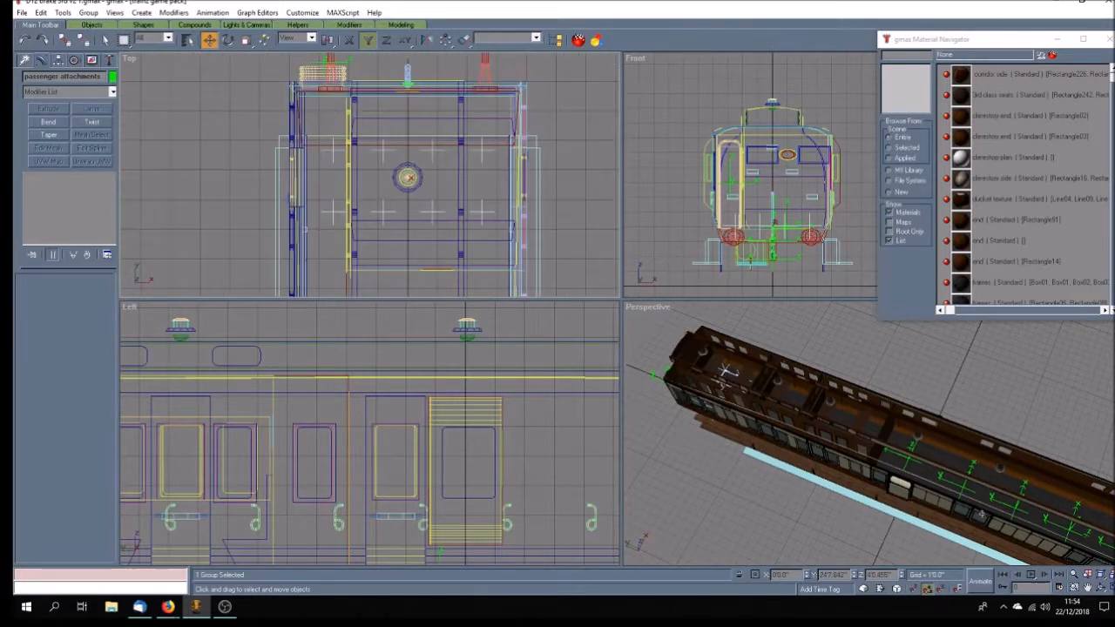
{"action": "left_click", "coordinate": [1106, 585]}
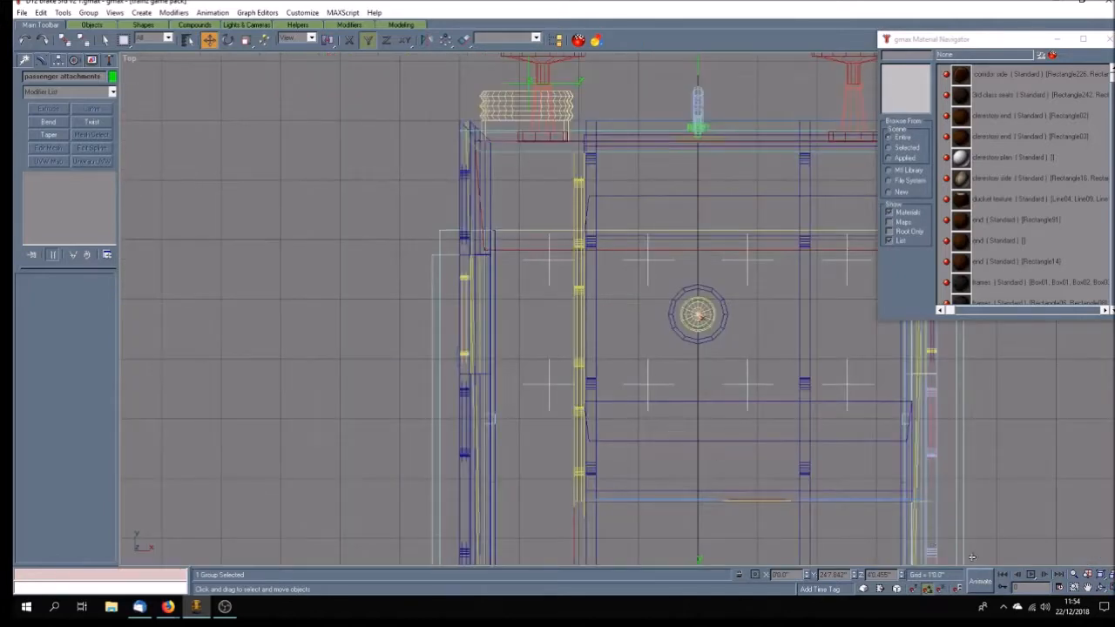
{"action": "left_click", "coordinate": [1086, 588]}
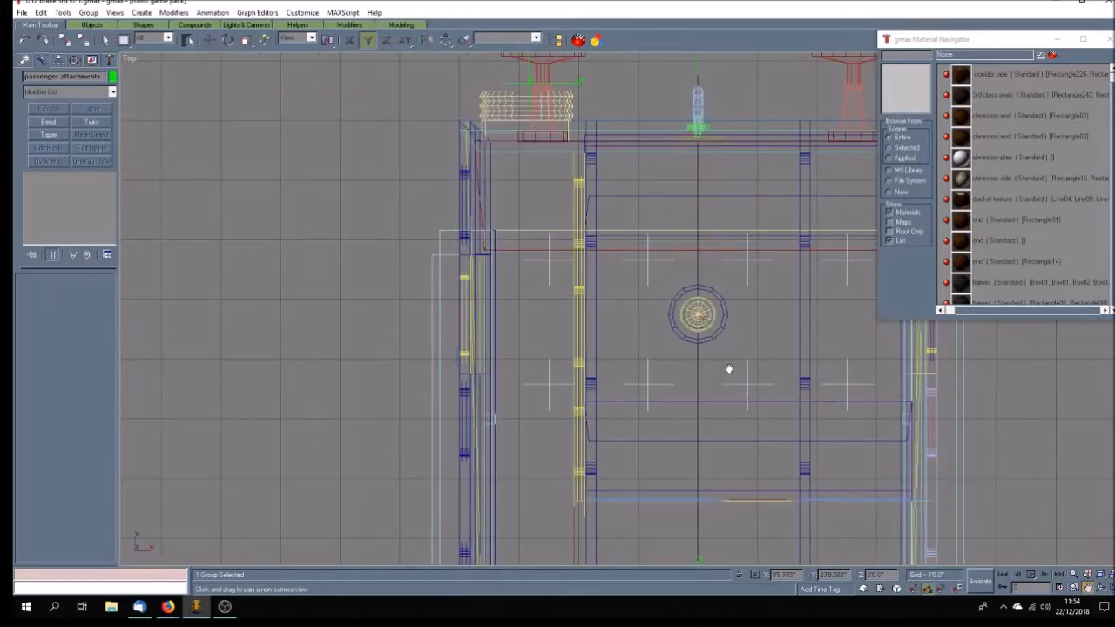
{"action": "left_click_drag", "start_coordinate": [728, 369], "coordinate": [426, 355]}
{"action": "left_click", "coordinate": [210, 40]}
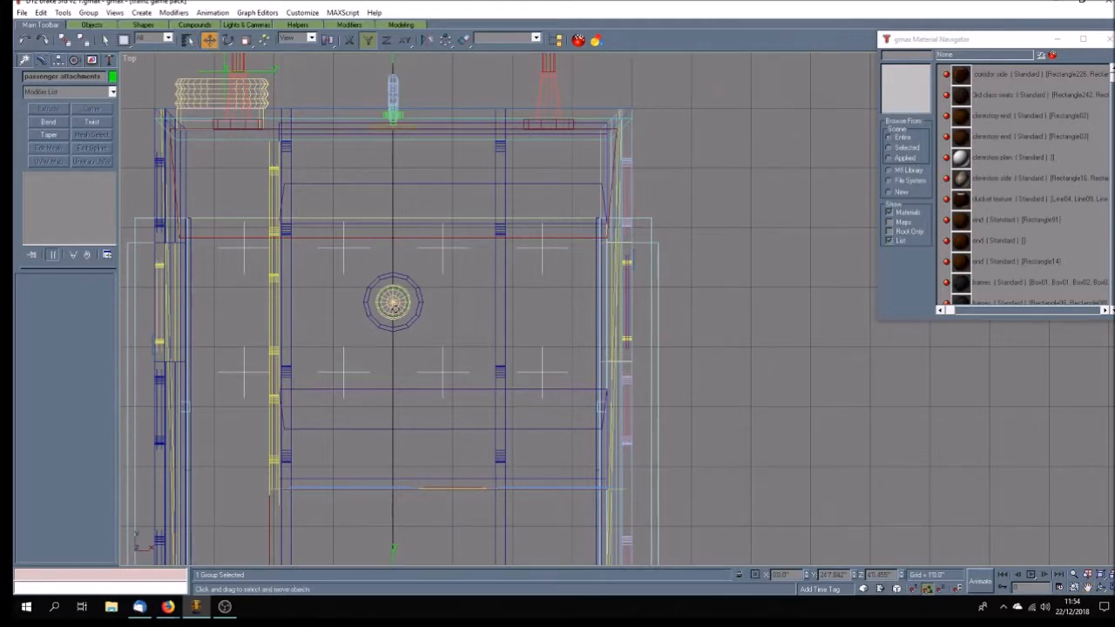
{"action": "left_click_drag", "start_coordinate": [393, 303], "coordinate": [415, 307]}
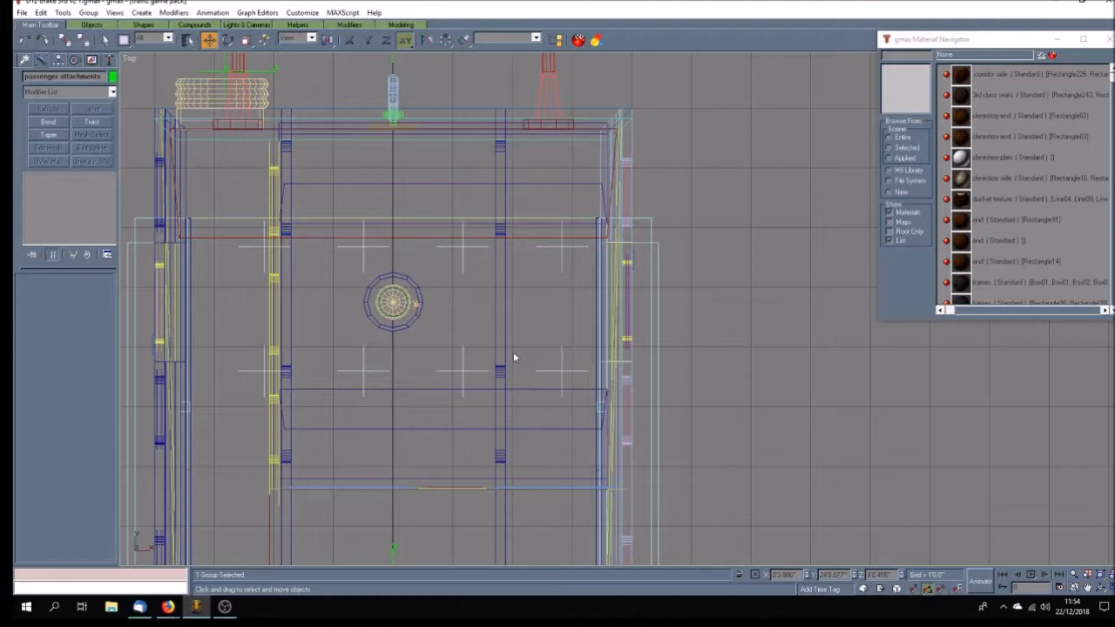
Ungroup the passenger attachments and move the corridor-side pair of points along X into the end compartment.
{"action": "left_click", "coordinate": [88, 12]}
{"action": "left_click", "coordinate": [100, 38]}
{"action": "left_click", "coordinate": [544, 308]}
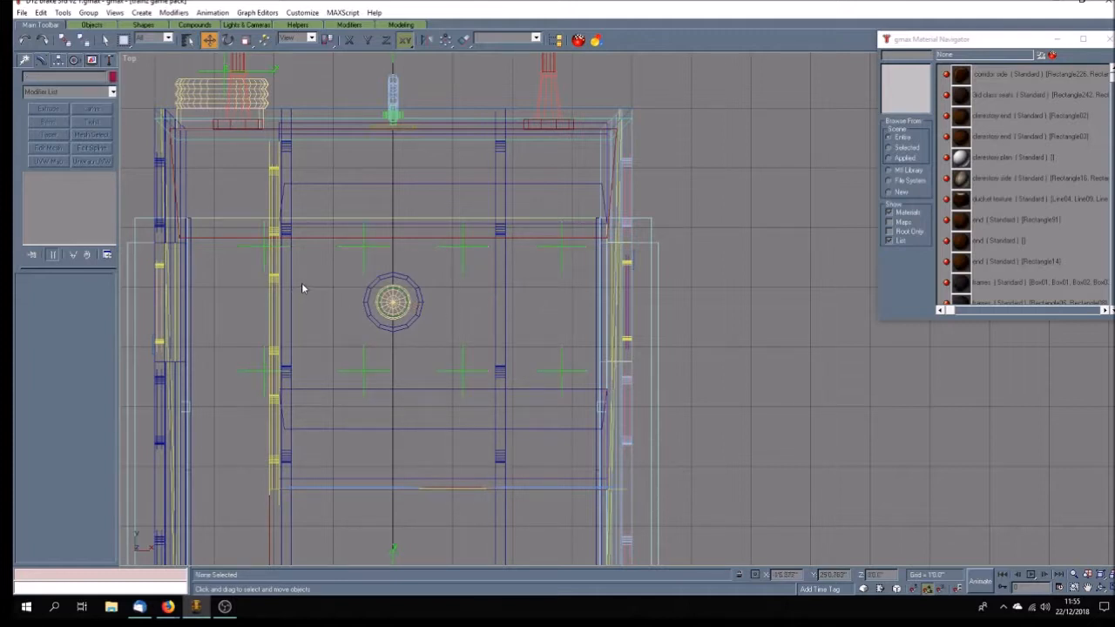
{"action": "left_click", "coordinate": [262, 262]}
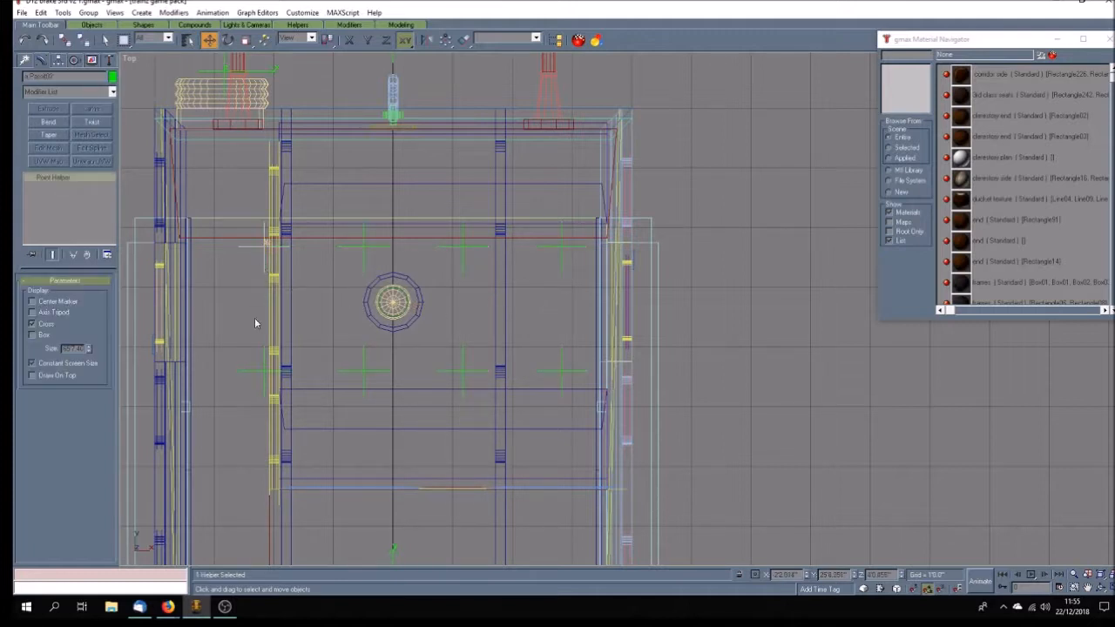
{"action": "left_click", "coordinate": [250, 371], "text": "ctrl"}
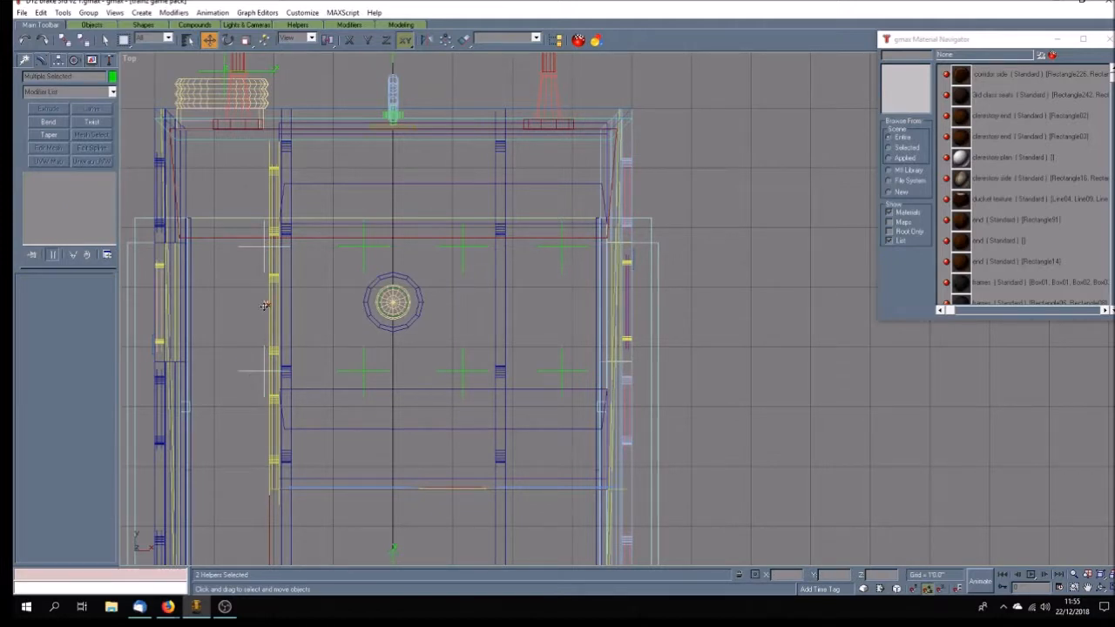
{"action": "key", "text": "F5"}
{"action": "left_click_drag", "start_coordinate": [263, 307], "coordinate": [318, 313]}
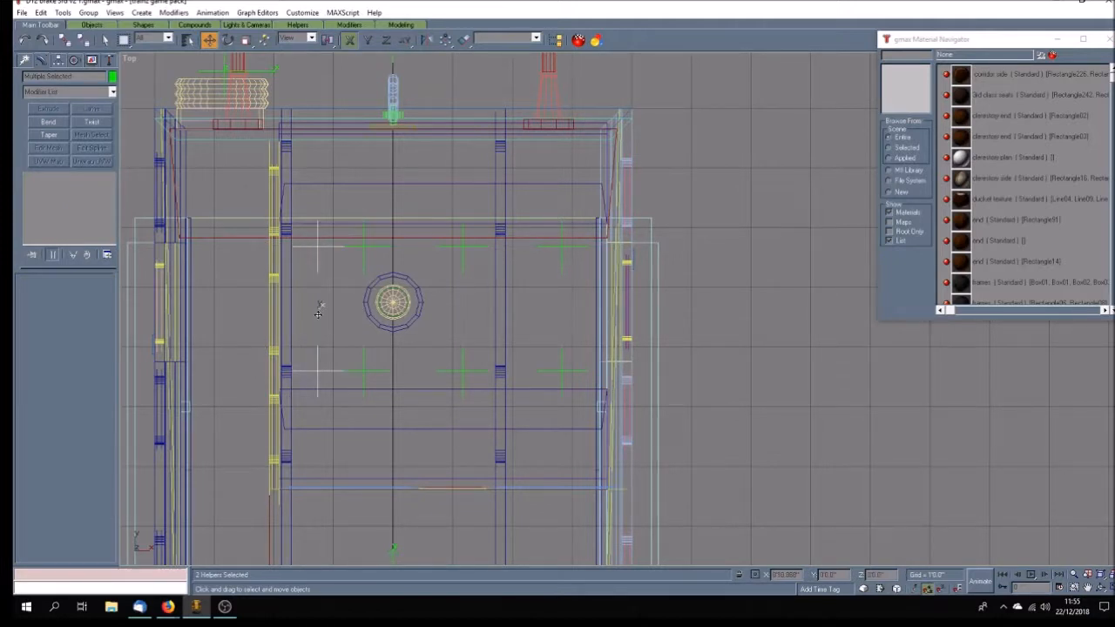
Move the second and third pairs of attachment points along X to space the four pairs across the compartment.
{"action": "left_click", "coordinate": [364, 261]}
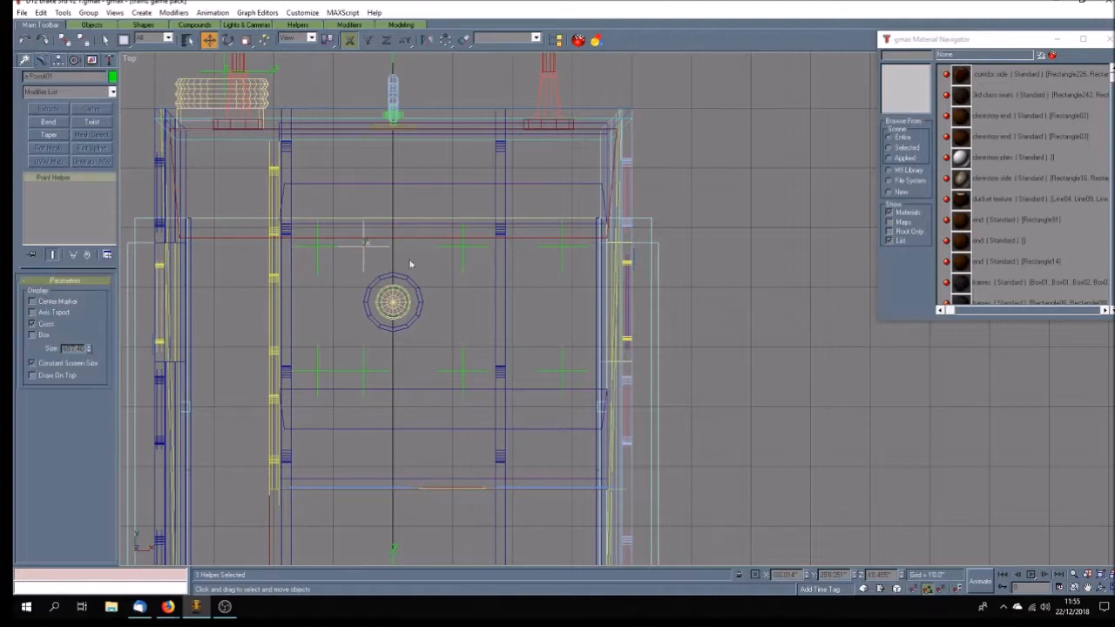
{"action": "left_click", "coordinate": [364, 357], "text": "ctrl"}
{"action": "left_click_drag", "start_coordinate": [365, 357], "coordinate": [415, 355]}
{"action": "left_click", "coordinate": [463, 263]}
{"action": "left_click", "coordinate": [463, 364], "text": "ctrl"}
{"action": "left_click_drag", "start_coordinate": [463, 364], "coordinate": [488, 366]}
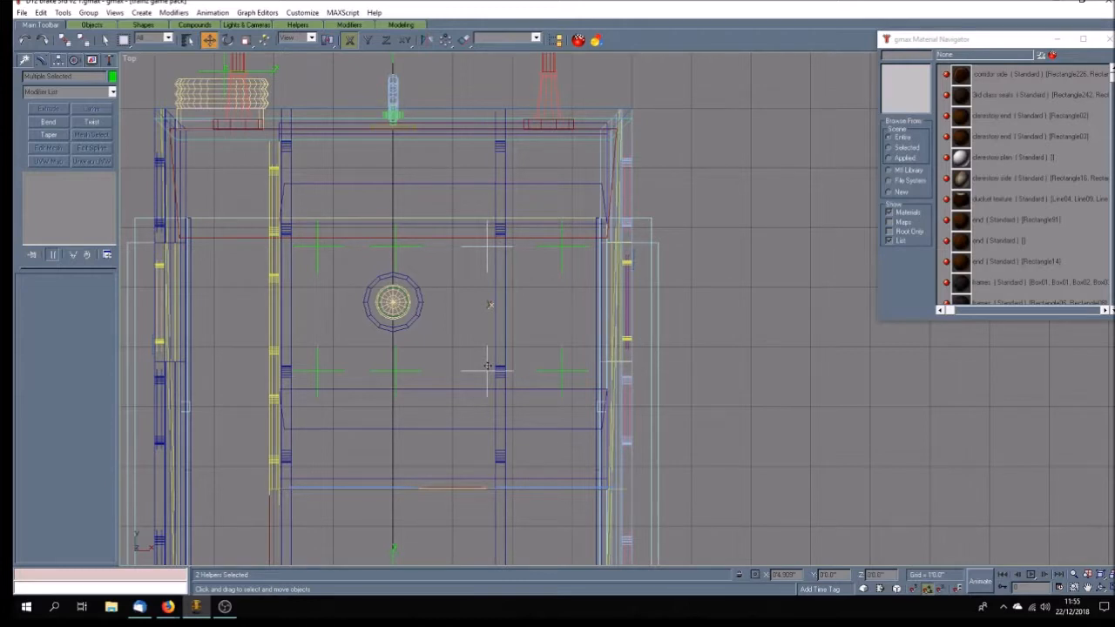
Nudge the four attachment points nearest the corridor slightly along X to even out the spacing.
{"action": "left_click", "coordinate": [317, 257]}
{"action": "left_click", "coordinate": [393, 253], "text": "ctrl"}
{"action": "left_click", "coordinate": [317, 383], "text": "ctrl"}
{"action": "left_click", "coordinate": [394, 379], "text": "ctrl"}
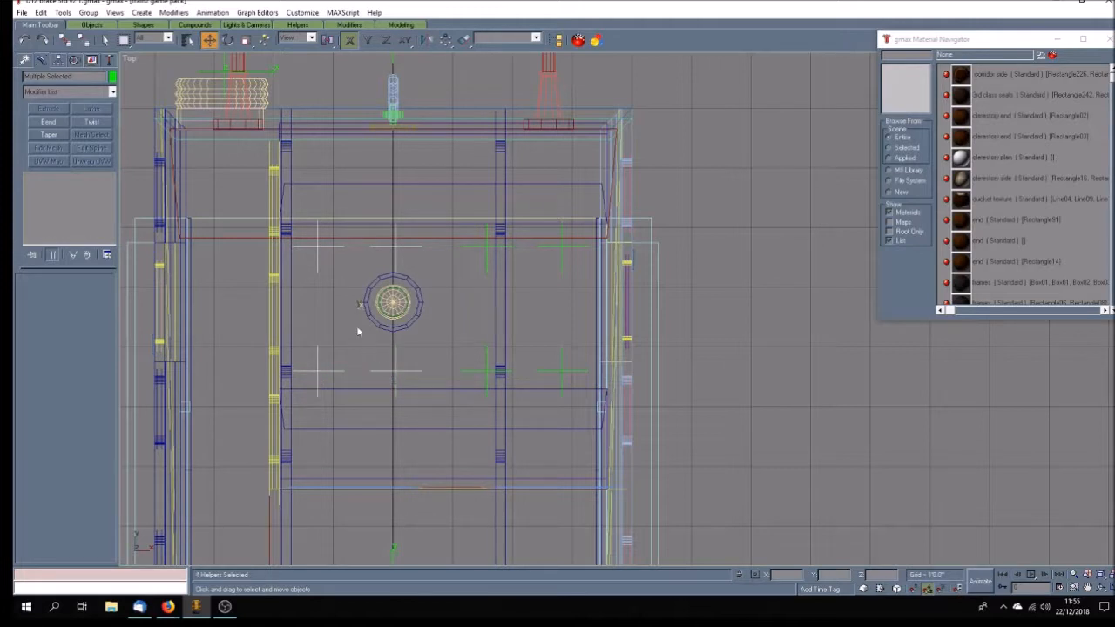
{"action": "left_click_drag", "start_coordinate": [359, 308], "coordinate": [361, 316]}
Select all eight passenger attachment points in the end compartment, check the selection by name, and group them.
{"action": "left_click", "coordinate": [486, 266], "text": "ctrl"}
{"action": "left_click", "coordinate": [562, 268], "text": "ctrl"}
{"action": "left_click", "coordinate": [564, 362], "text": "ctrl"}
{"action": "left_click", "coordinate": [486, 357], "text": "ctrl"}
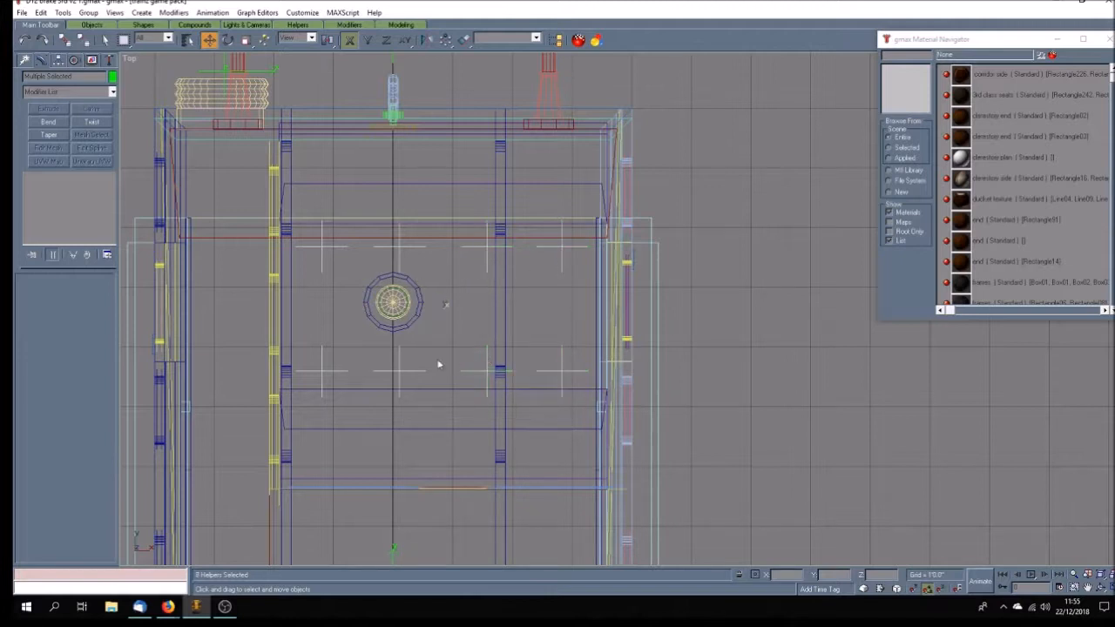
{"action": "left_click", "coordinate": [187, 39]}
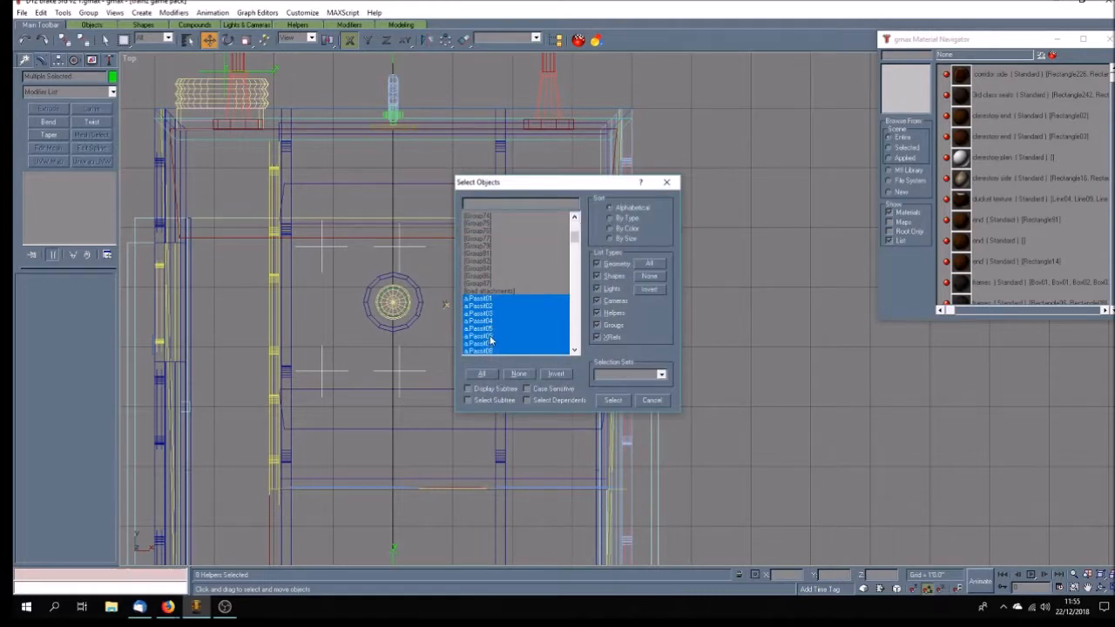
{"action": "left_click", "coordinate": [617, 402]}
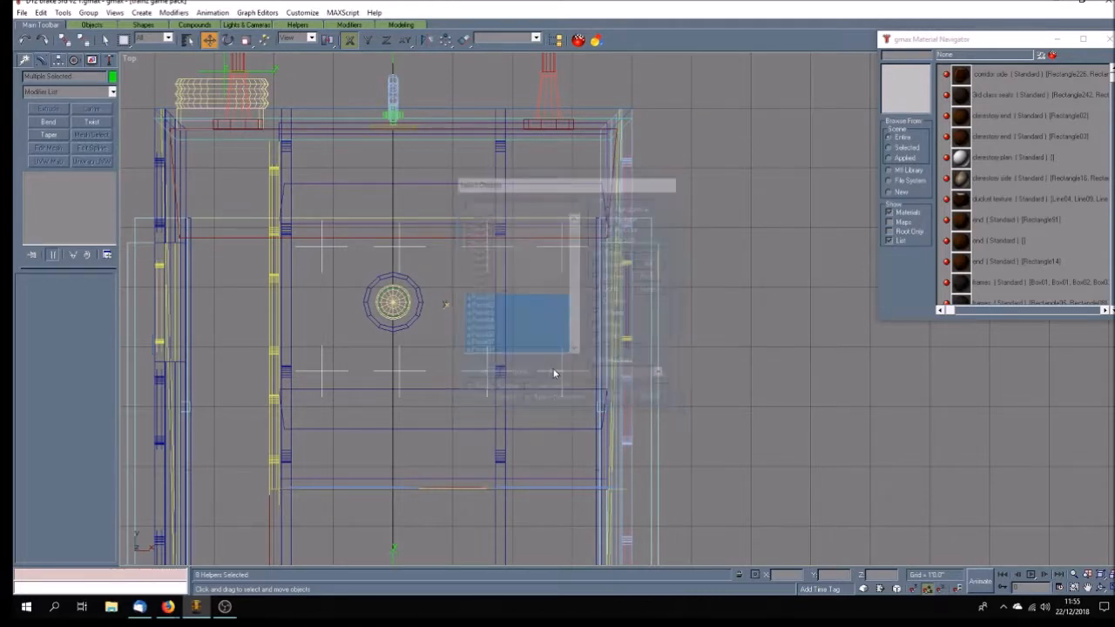
{"action": "left_click", "coordinate": [88, 13]}
{"action": "left_click", "coordinate": [87, 26]}
{"action": "left_click", "coordinate": [536, 316]}
Copy the attachment point group along the carriage into the middle compartment between its two seats.
{"action": "left_click", "coordinate": [1088, 588]}
{"action": "left_click_drag", "start_coordinate": [437, 320], "coordinate": [446, 244]}
{"action": "scroll", "coordinate": [451, 228], "scroll_direction": "down", "scroll_amount": 5}
{"action": "left_click", "coordinate": [209, 41]}
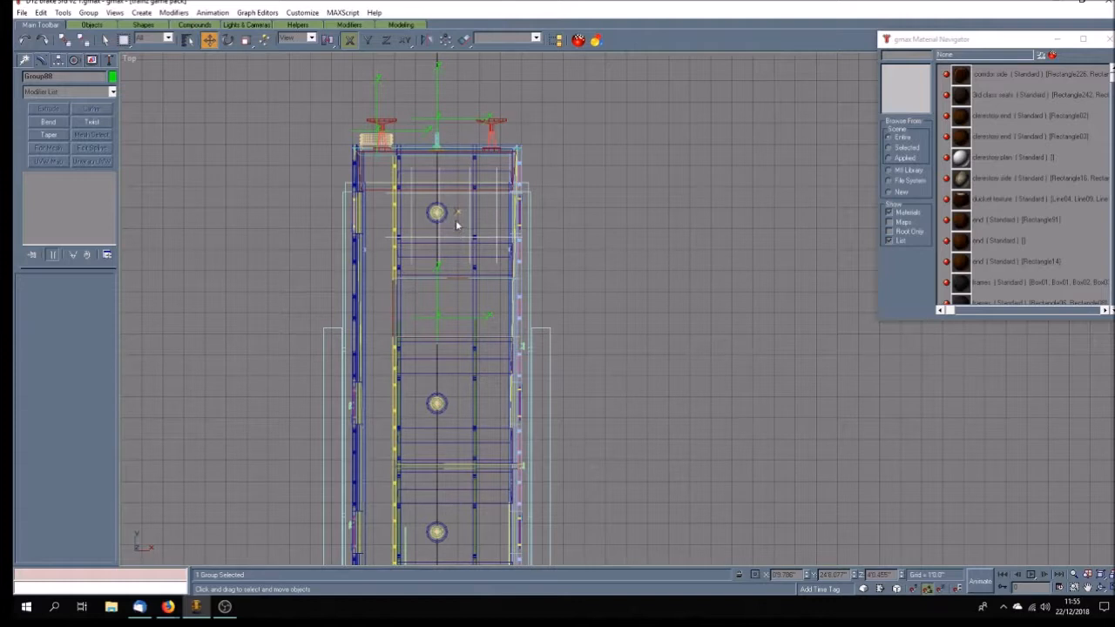
{"action": "left_click_drag", "start_coordinate": [452, 212], "coordinate": [467, 401]}
{"action": "left_click", "coordinate": [540, 348]}
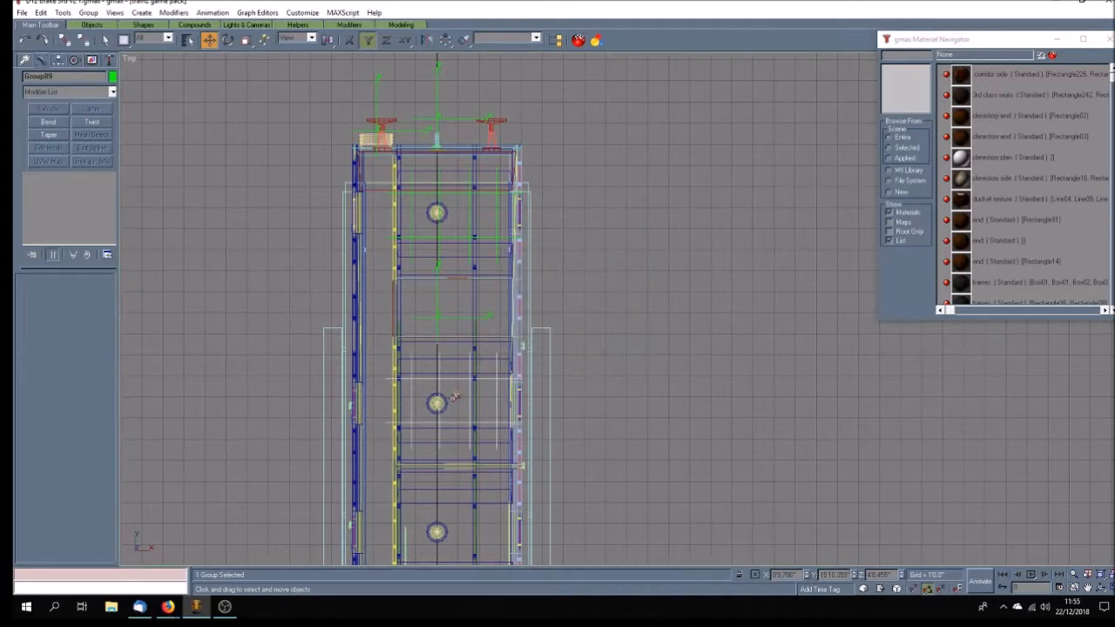
Make one copy of the middle compartment's attachment group in the compartment next to the long open section, and clear the selection.
{"action": "left_click_drag", "start_coordinate": [453, 397], "coordinate": [457, 524]}
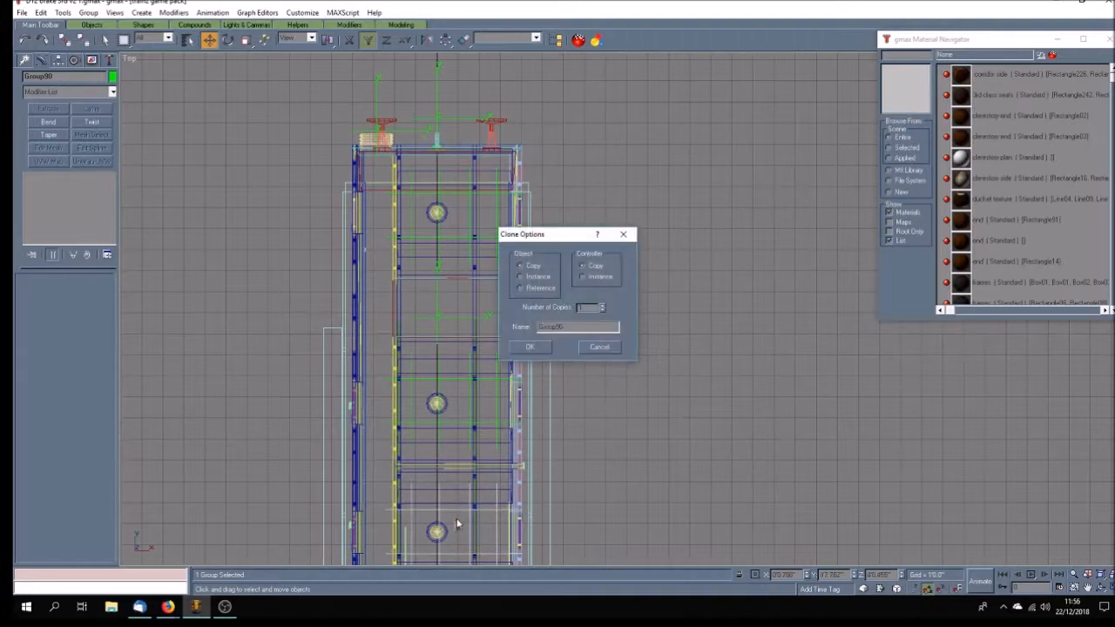
{"action": "left_click", "coordinate": [530, 346]}
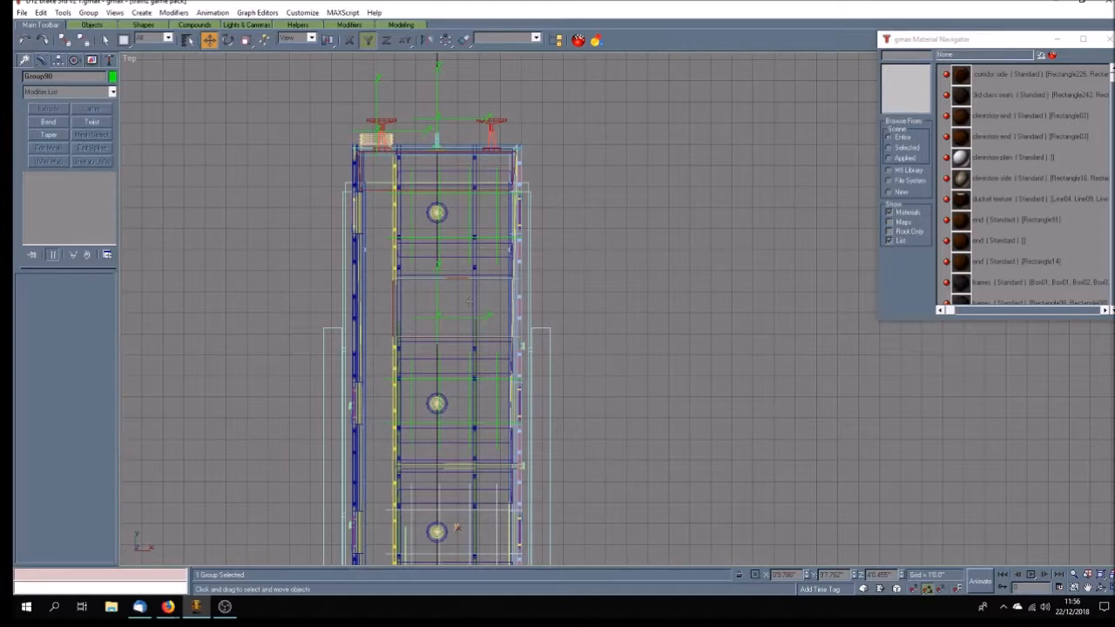
{"action": "left_click", "coordinate": [646, 389]}
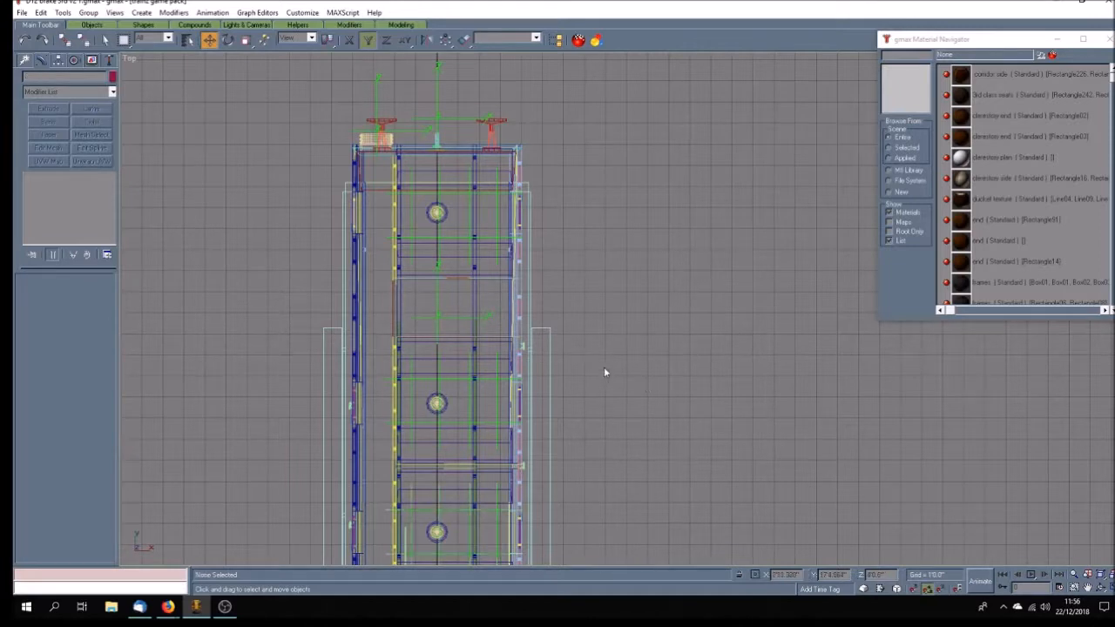
Examine the attachment groups in all three compartments from above and in perspective, including the carriage's interior walls.
{"action": "scroll", "coordinate": [603, 370], "scroll_direction": "down", "scroll_amount": 1}
{"action": "scroll", "coordinate": [568, 527], "scroll_direction": "down", "scroll_amount": 3}
{"action": "scroll", "coordinate": [541, 522], "scroll_direction": "up", "scroll_amount": 4}
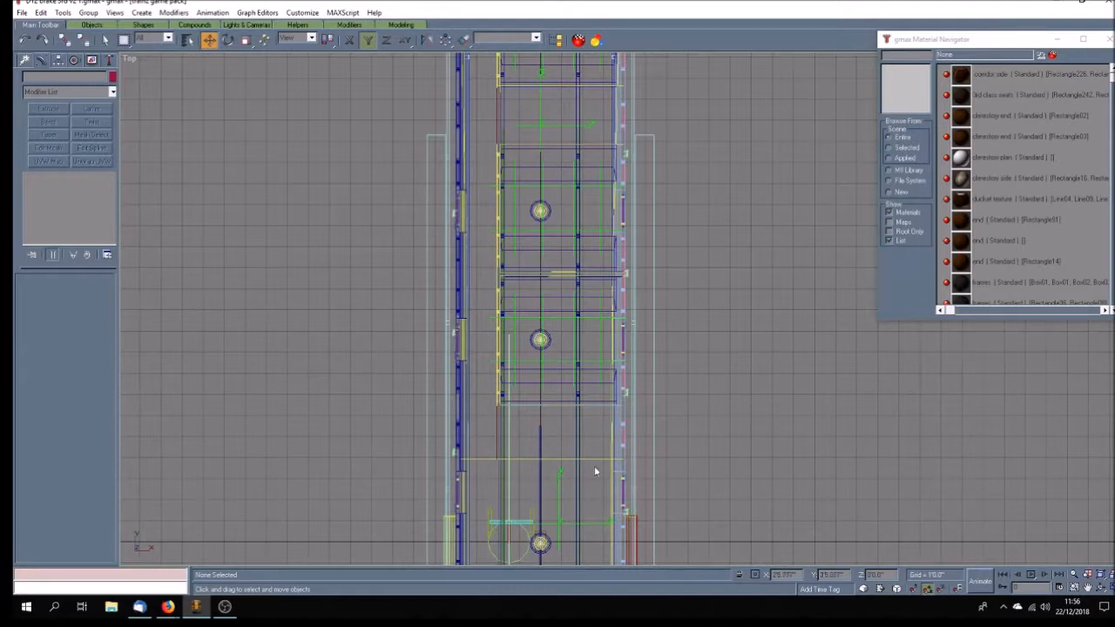
{"action": "scroll", "coordinate": [476, 455], "scroll_direction": "down", "scroll_amount": 2}
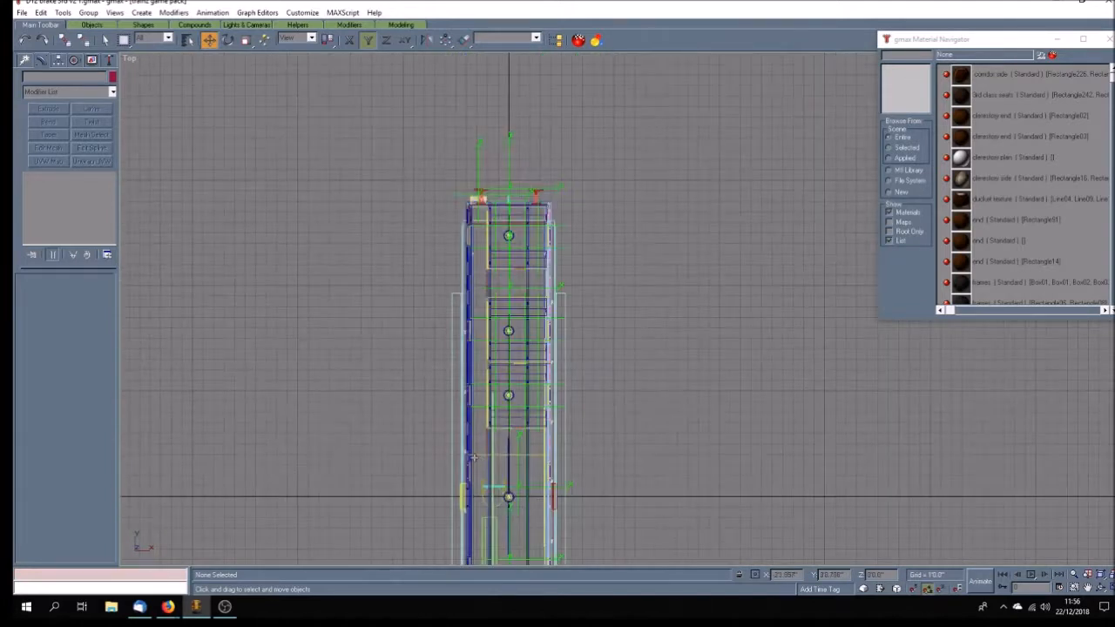
{"action": "left_click", "coordinate": [1111, 587]}
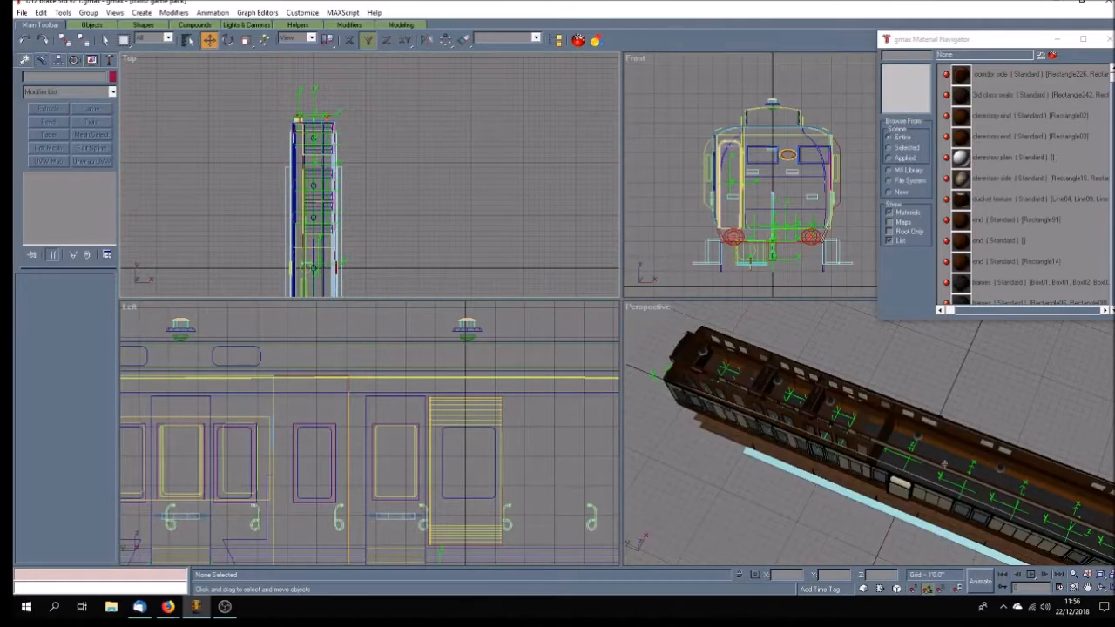
{"action": "left_click", "coordinate": [1099, 587]}
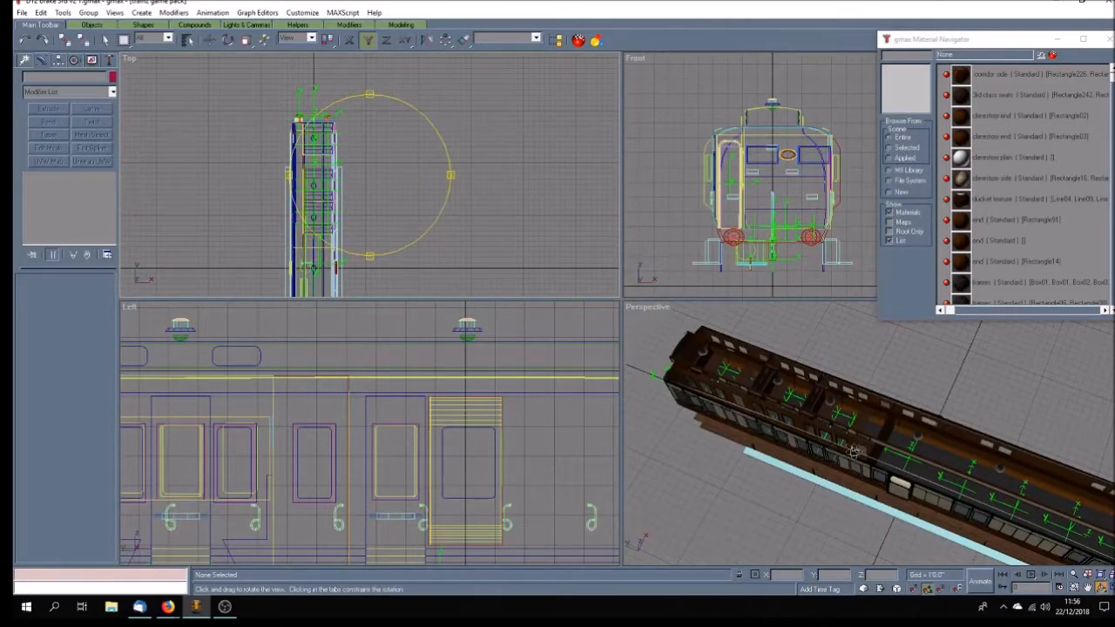
{"action": "left_click_drag", "start_coordinate": [715, 376], "coordinate": [718, 357]}
{"action": "left_click_drag", "start_coordinate": [759, 390], "coordinate": [760, 391]}
{"action": "left_click_drag", "start_coordinate": [824, 419], "coordinate": [841, 423]}
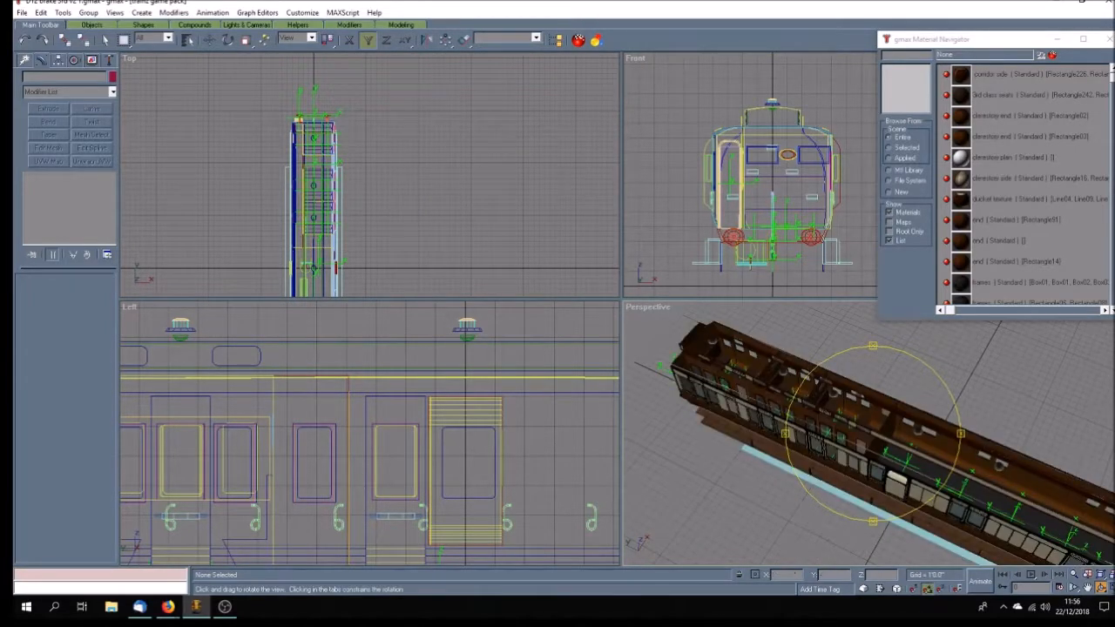
{"action": "left_click", "coordinate": [1112, 587]}
{"action": "mouse_move", "coordinate": [581, 336]}
{"action": "left_mouse_down"}
{"action": "mouse_move", "coordinate": [534, 329]}
{"action": "mouse_move", "coordinate": [550, 309]}
{"action": "left_mouse_up"}
{"action": "left_click", "coordinate": [209, 39]}
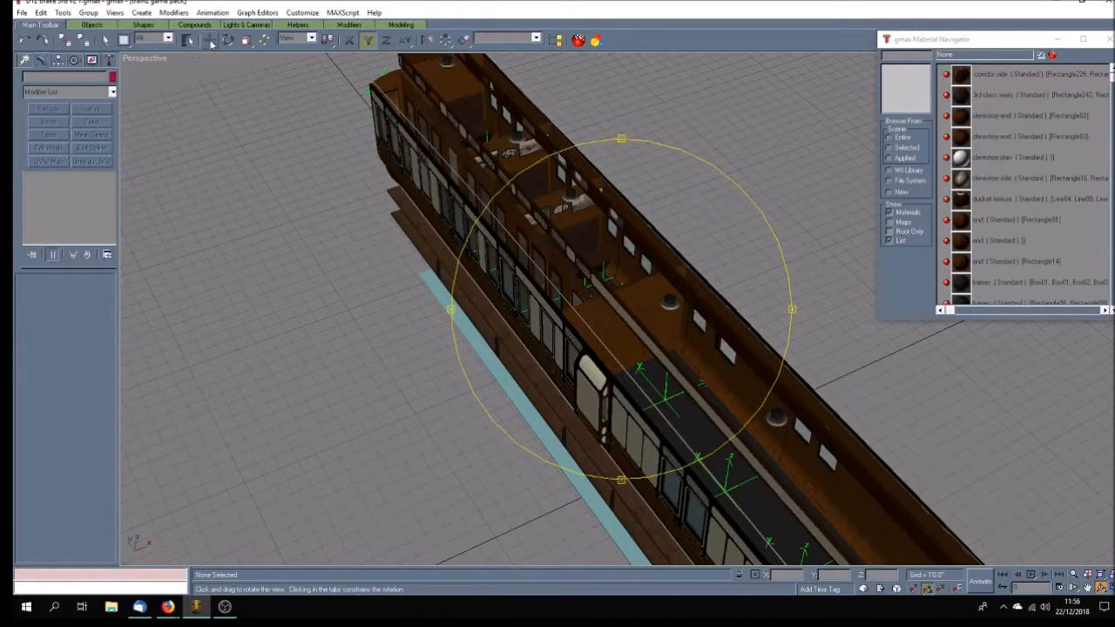
{"action": "left_click", "coordinate": [395, 111]}
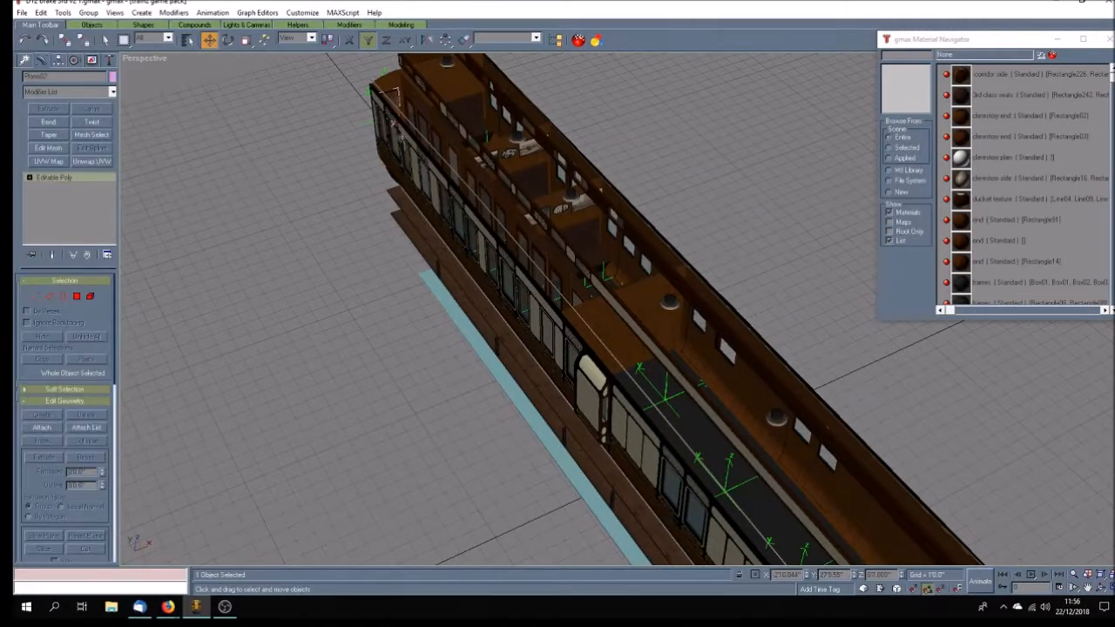
{"action": "left_click", "coordinate": [350, 40]}
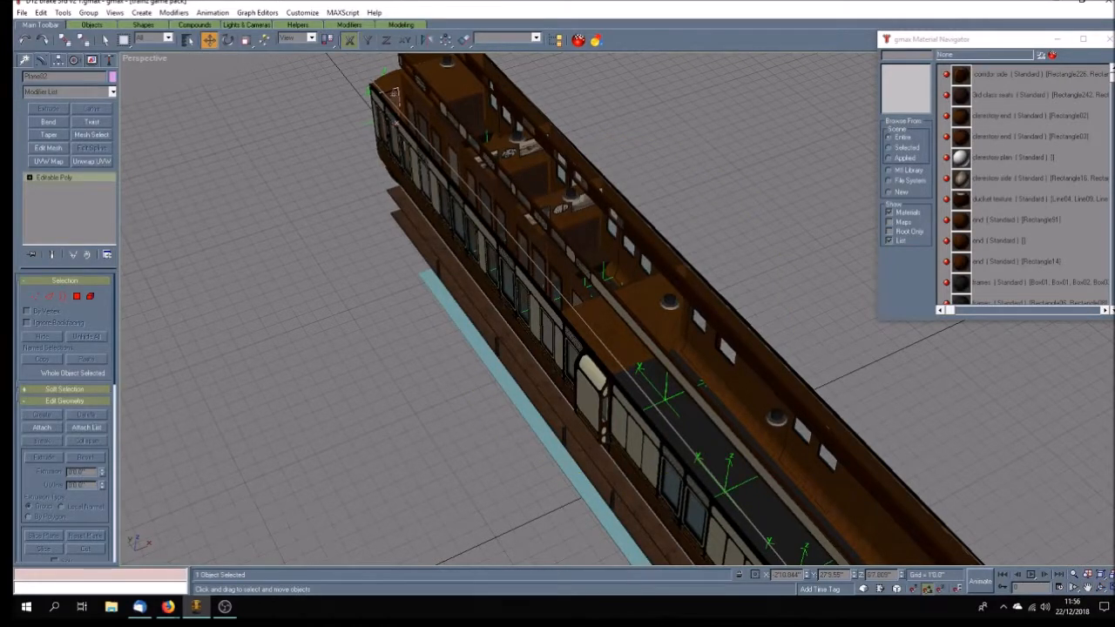
{"action": "left_click_drag", "start_coordinate": [396, 122], "coordinate": [425, 145], "text": "shift"}
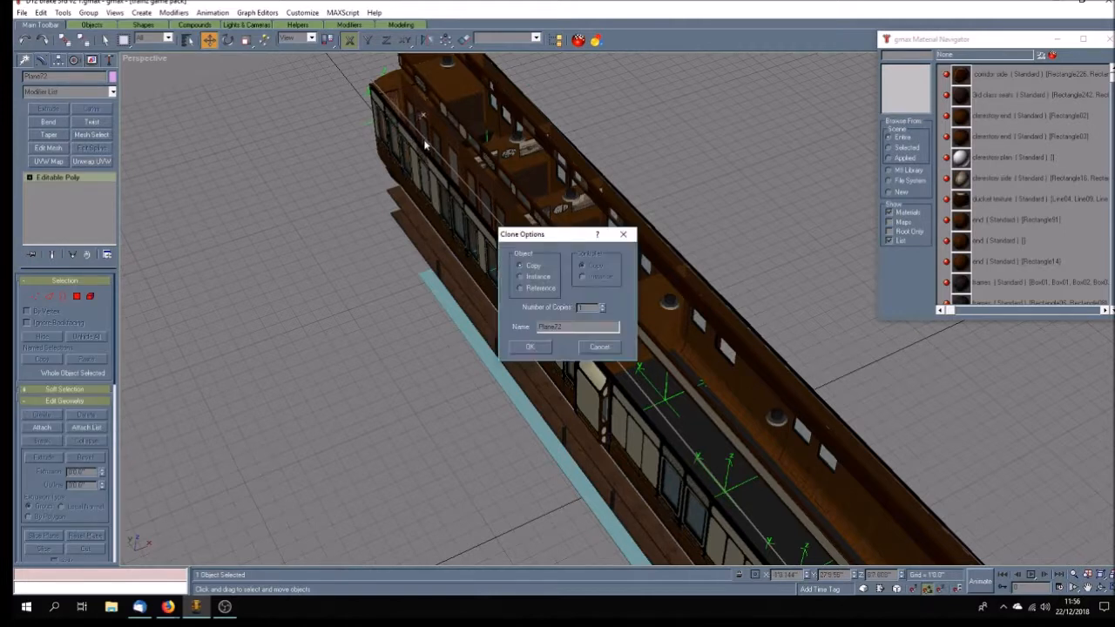
{"action": "left_click", "coordinate": [599, 347]}
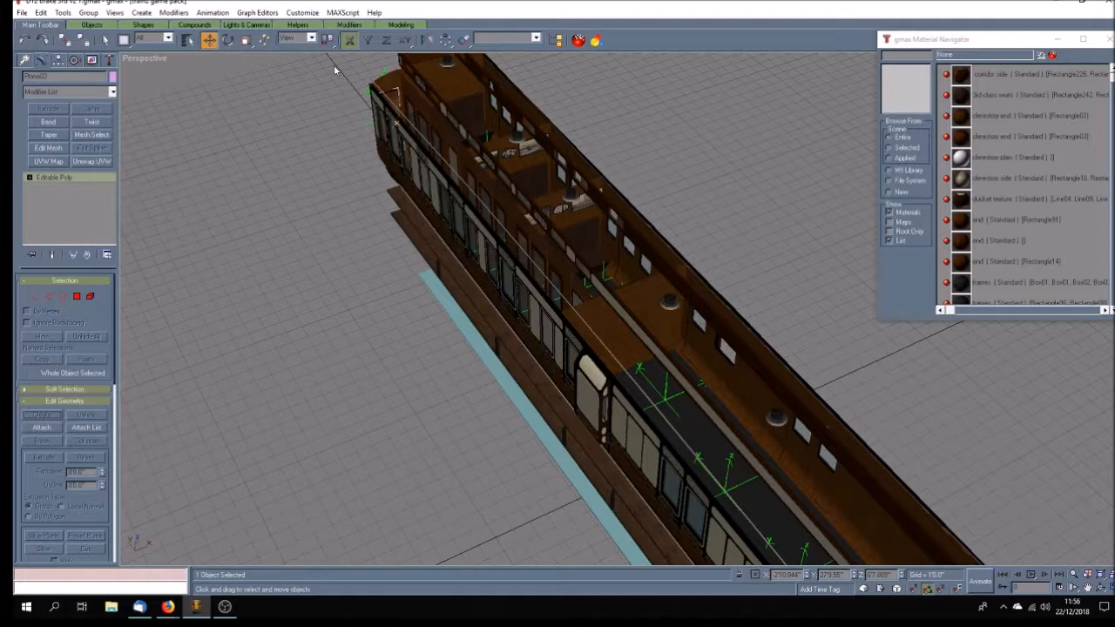
Copy the selected corridor end plane along the Y axis to the point where the compartments meet the long open section.
{"action": "left_click", "coordinate": [368, 39]}
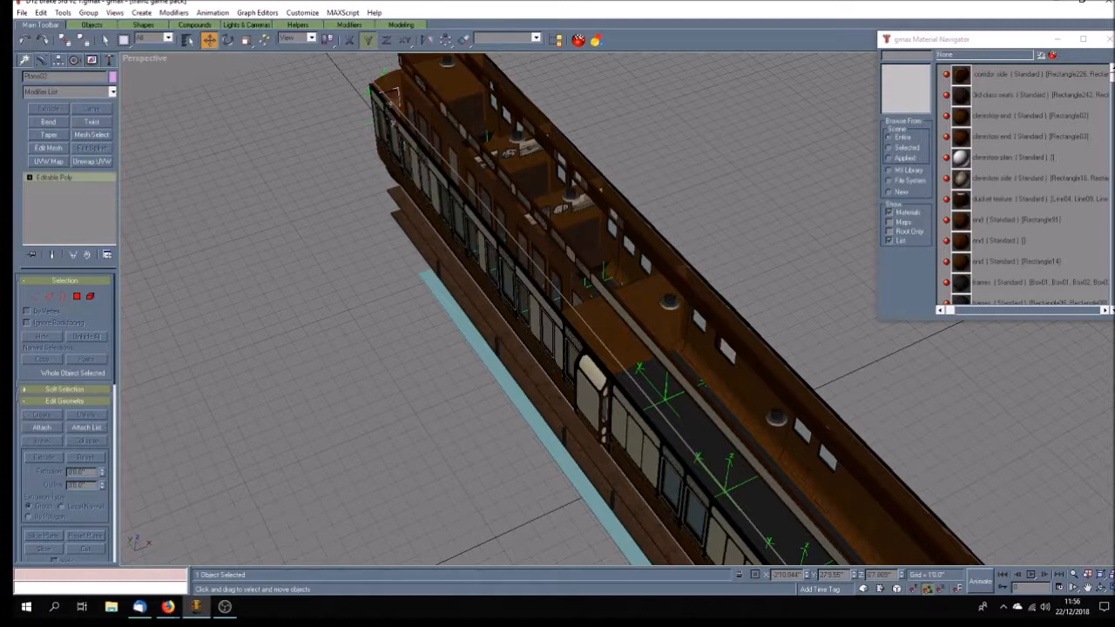
{"action": "mouse_move", "coordinate": [394, 103]}
{"action": "left_mouse_down"}
{"action": "mouse_move", "coordinate": [596, 345]}
{"action": "mouse_move", "coordinate": [585, 321]}
{"action": "mouse_move", "coordinate": [554, 345]}
{"action": "left_mouse_up"}
{"action": "left_click", "coordinate": [523, 351]}
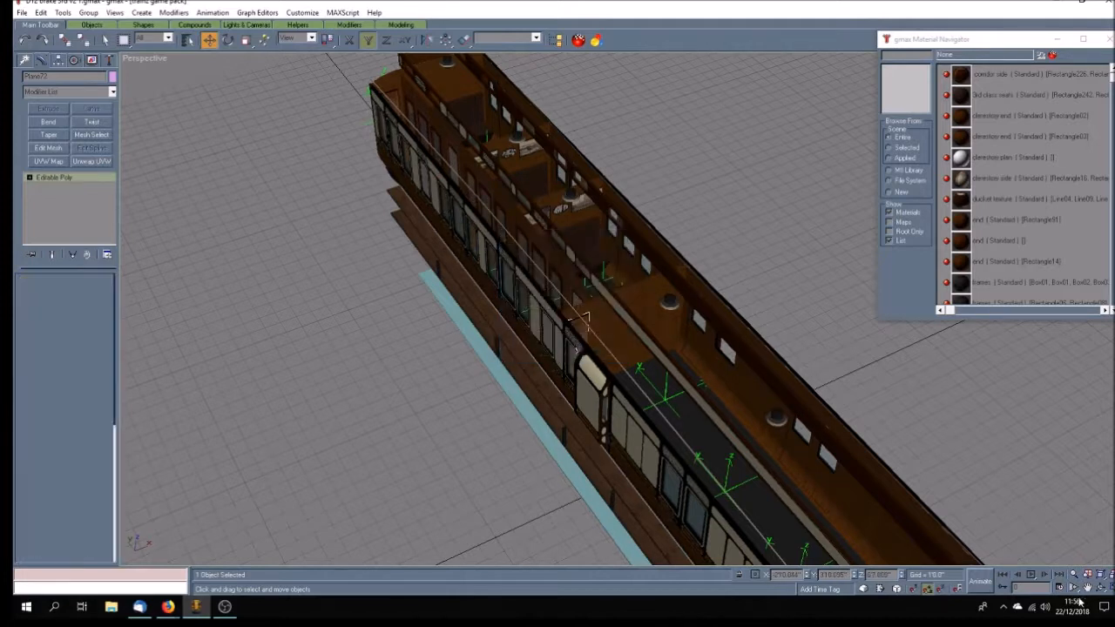
Move the copied corridor end plane in the top view so it sits close against one side of the cross-wall line.
{"action": "left_click", "coordinate": [1111, 591]}
{"action": "left_click", "coordinate": [1087, 589]}
{"action": "left_click_drag", "start_coordinate": [339, 235], "coordinate": [473, 165]}
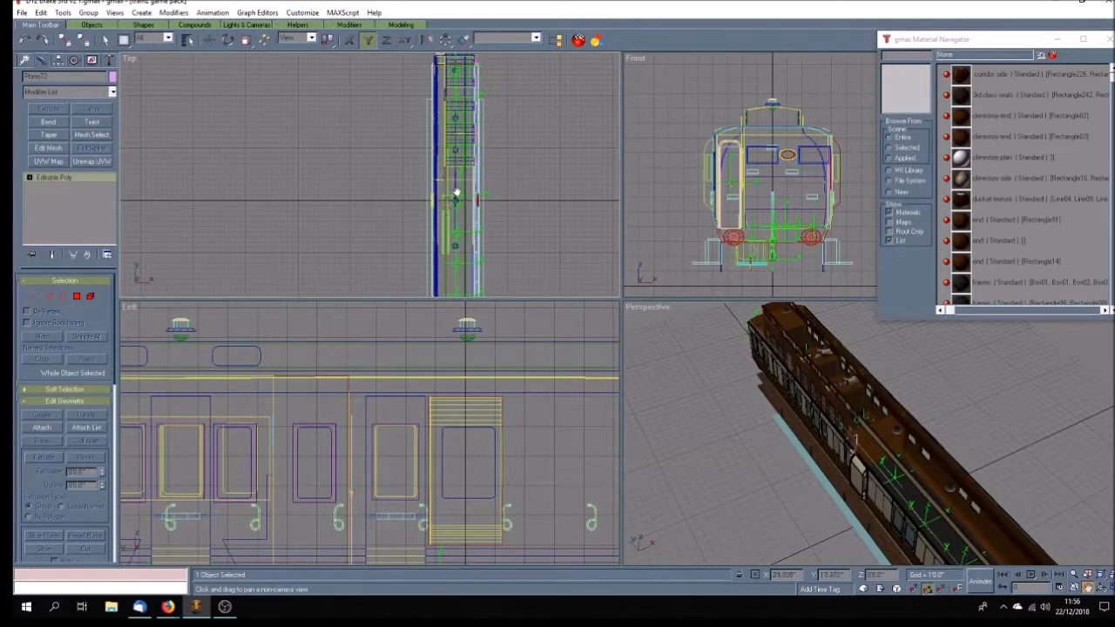
{"action": "scroll", "coordinate": [442, 191], "scroll_direction": "up", "scroll_amount": 6}
{"action": "scroll", "coordinate": [430, 189], "scroll_direction": "down", "scroll_amount": 3}
{"action": "left_click_drag", "start_coordinate": [406, 142], "coordinate": [472, 202]}
{"action": "scroll", "coordinate": [471, 203], "scroll_direction": "up", "scroll_amount": 5}
{"action": "left_click", "coordinate": [209, 40]}
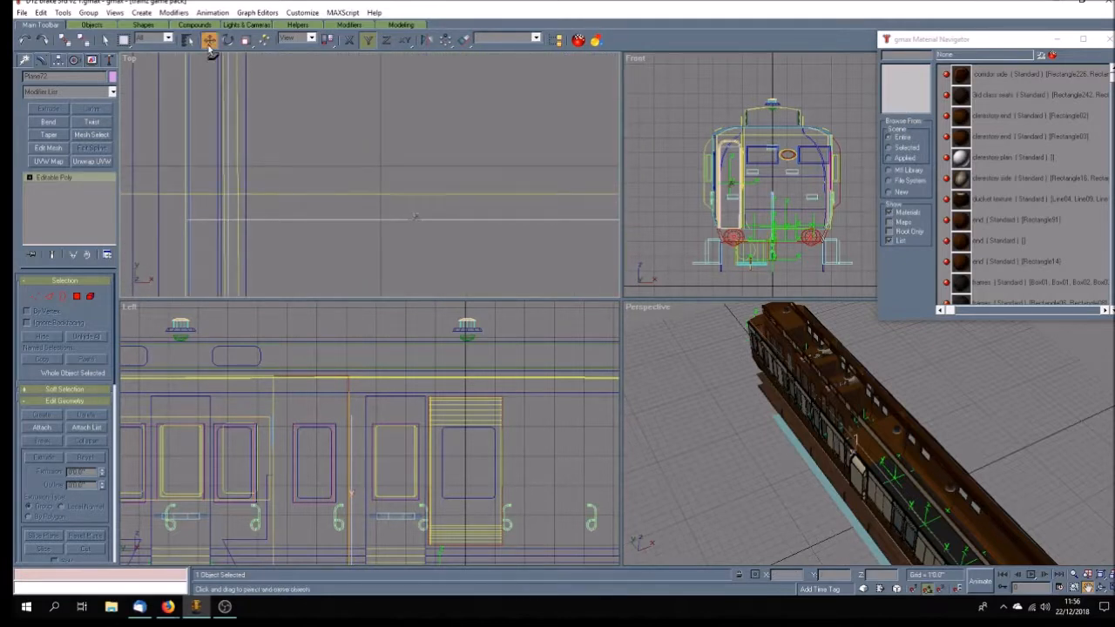
{"action": "left_click_drag", "start_coordinate": [406, 218], "coordinate": [408, 199]}
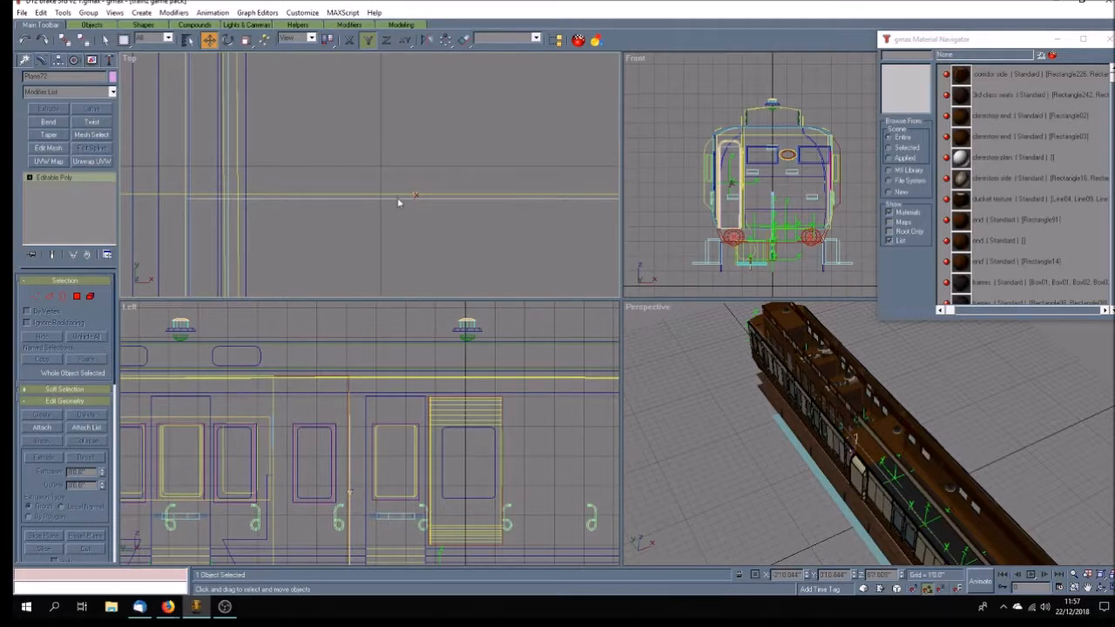
Copy the plane to the other side of the cross-wall line, rotate the copy to face the opposite way, and clear the selection.
{"action": "left_click_drag", "start_coordinate": [396, 199], "coordinate": [398, 190], "text": "shift"}
{"action": "left_click", "coordinate": [526, 347]}
{"action": "left_click", "coordinate": [227, 39]}
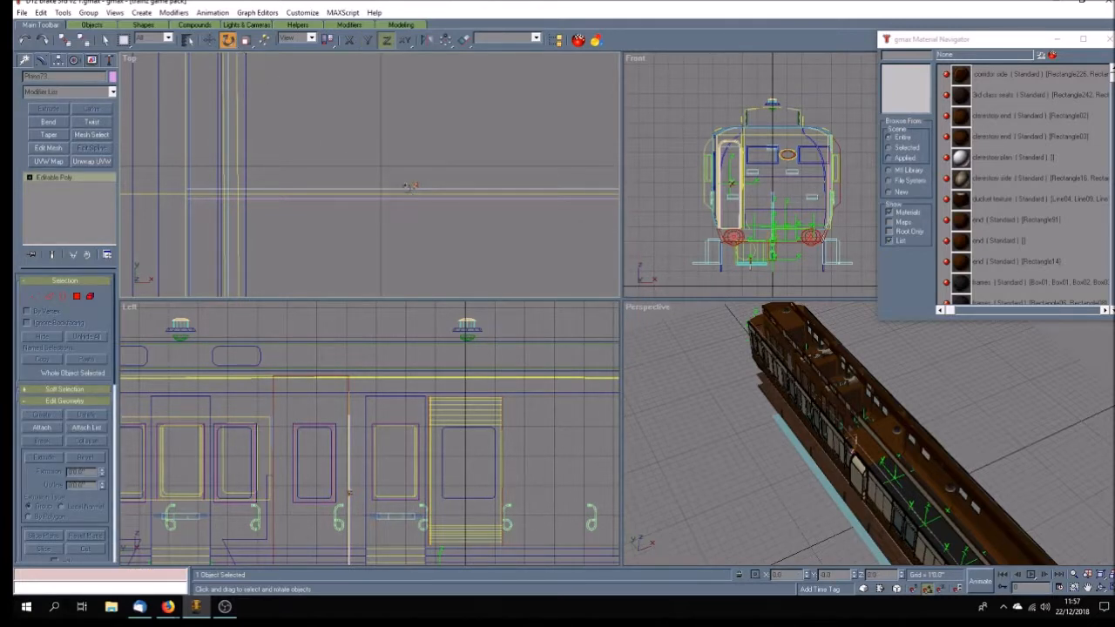
{"action": "left_click_drag", "start_coordinate": [406, 197], "coordinate": [410, 291]}
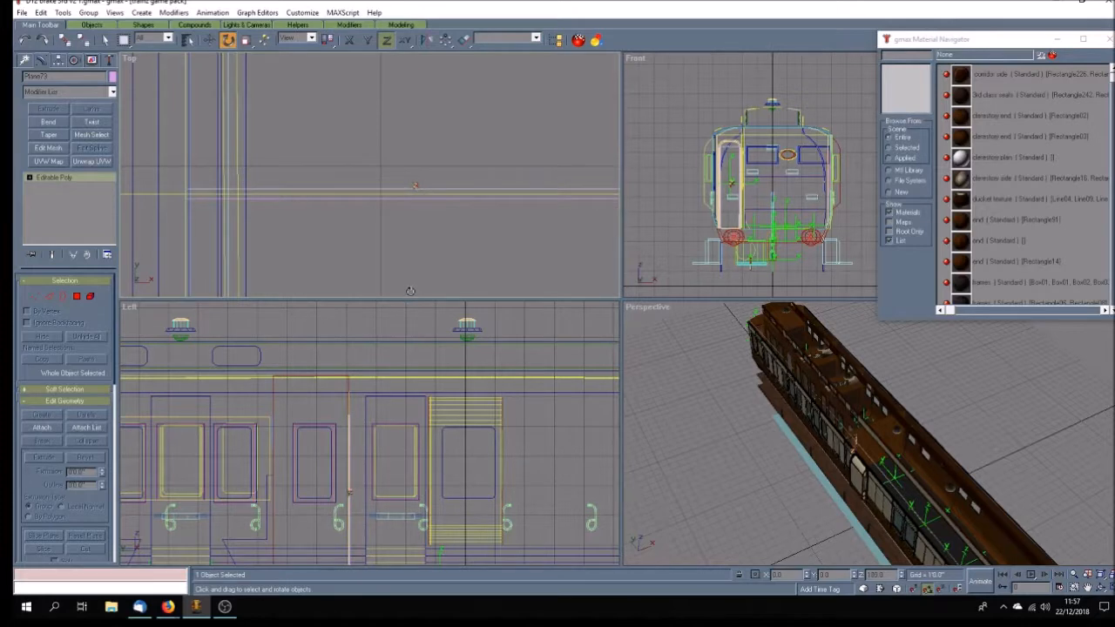
{"action": "left_click", "coordinate": [687, 447]}
Collapse the modifier stack with XForm on the box at the partition between the middle compartment and the one nearer the open section.
{"action": "left_click", "coordinate": [1101, 590]}
{"action": "mouse_move", "coordinate": [891, 480]}
{"action": "left_mouse_down"}
{"action": "mouse_move", "coordinate": [849, 476]}
{"action": "mouse_move", "coordinate": [936, 460]}
{"action": "mouse_move", "coordinate": [917, 478]}
{"action": "mouse_move", "coordinate": [884, 480]}
{"action": "left_mouse_up"}
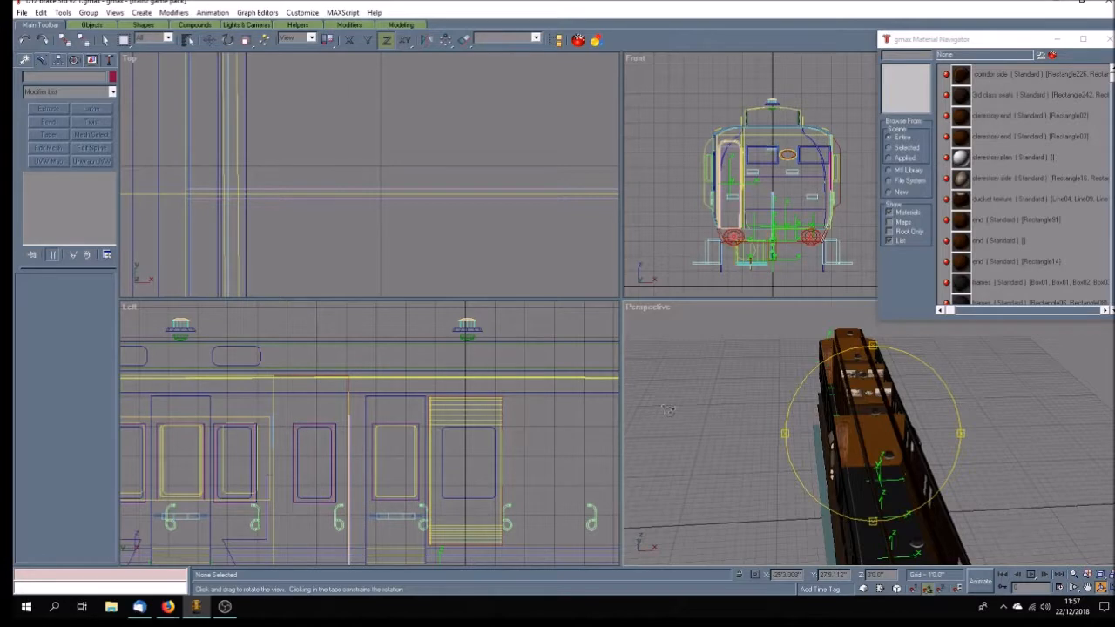
{"action": "left_click_drag", "start_coordinate": [827, 470], "coordinate": [1049, 406]}
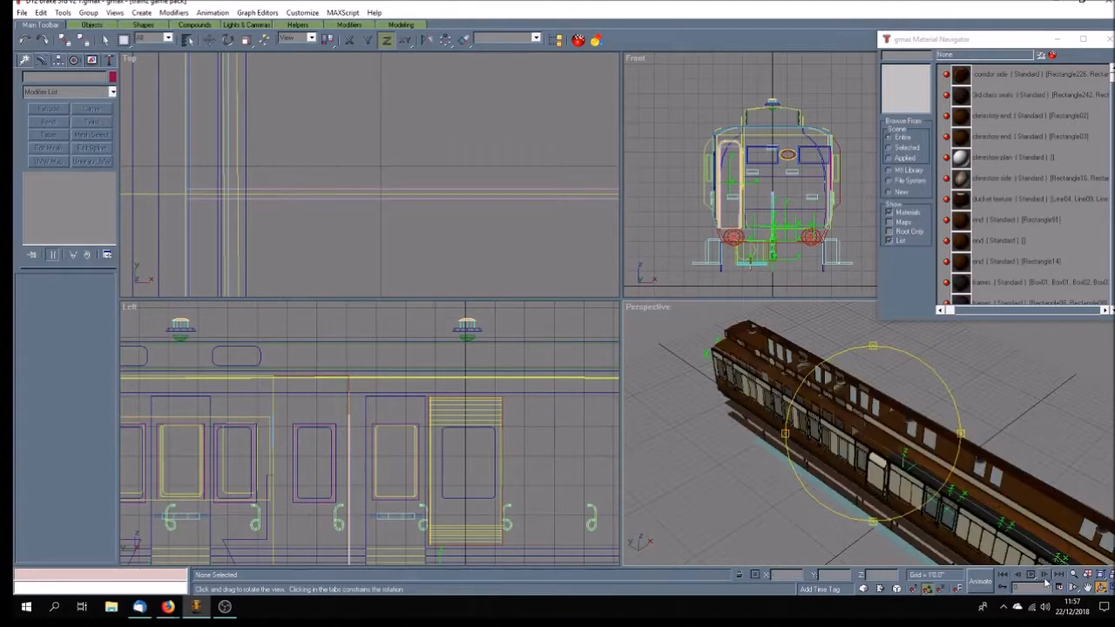
{"action": "left_click", "coordinate": [1106, 588]}
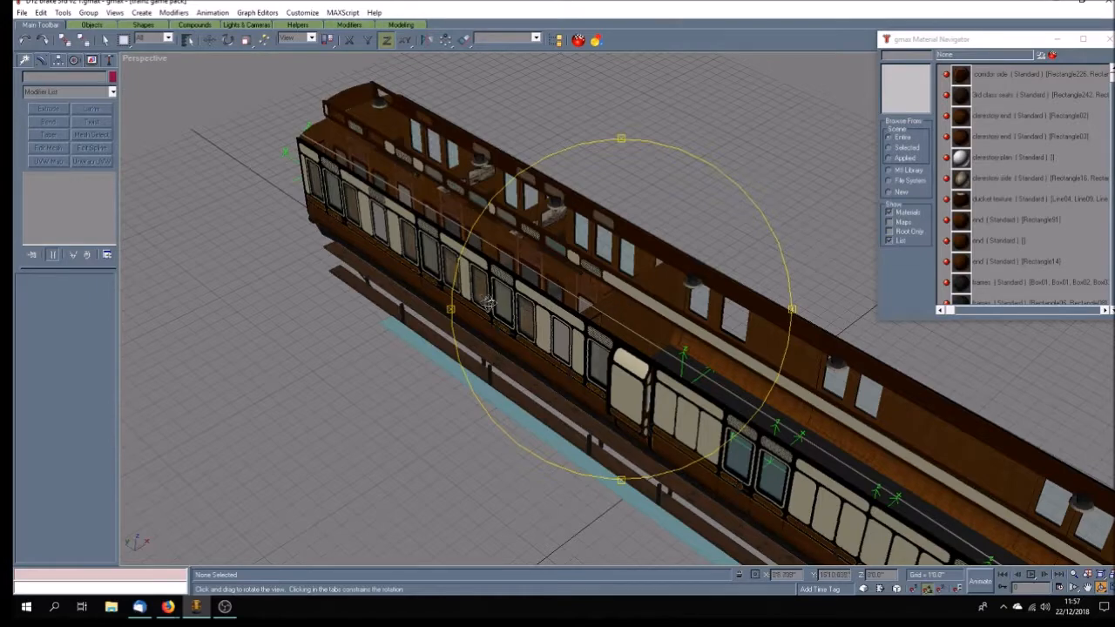
{"action": "left_click_drag", "start_coordinate": [493, 306], "coordinate": [537, 256]}
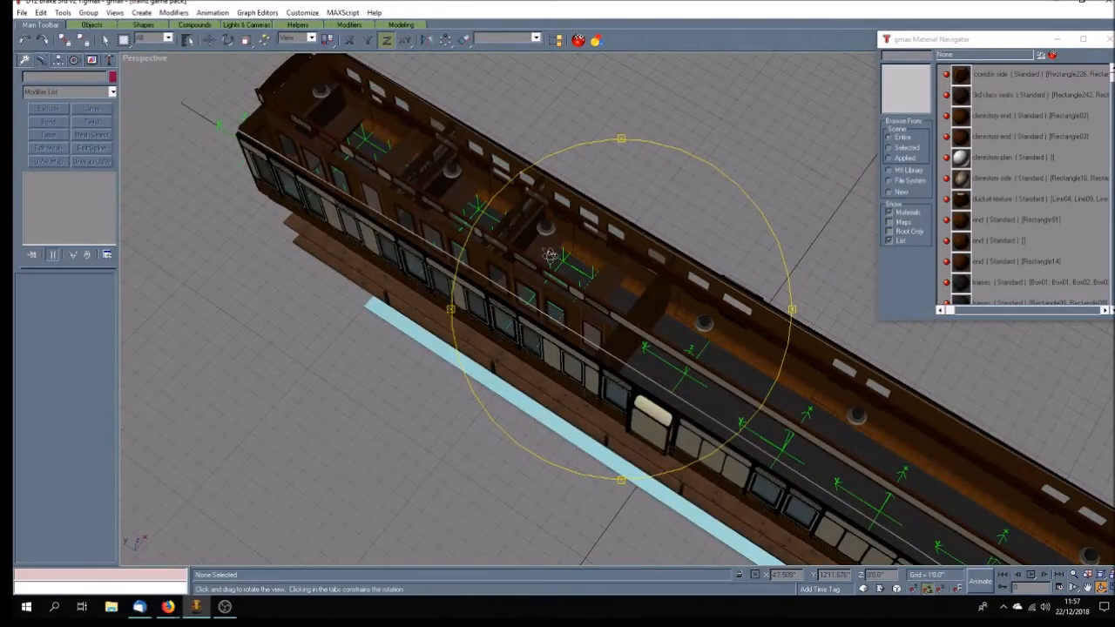
{"action": "left_click", "coordinate": [209, 39]}
{"action": "left_click", "coordinate": [526, 239]}
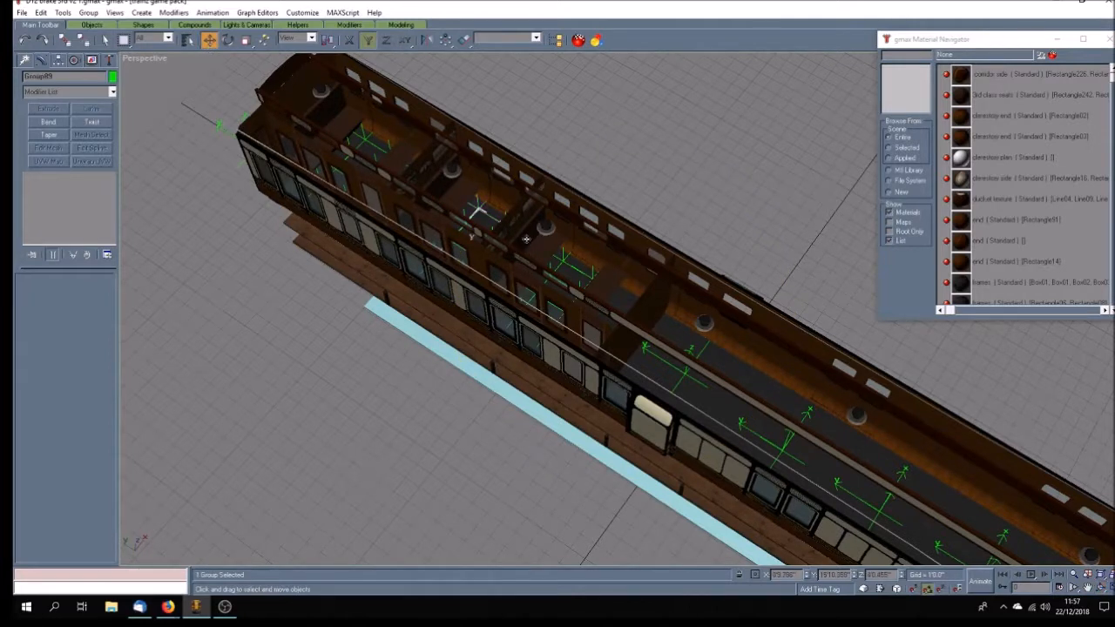
{"action": "left_click", "coordinate": [521, 207]}
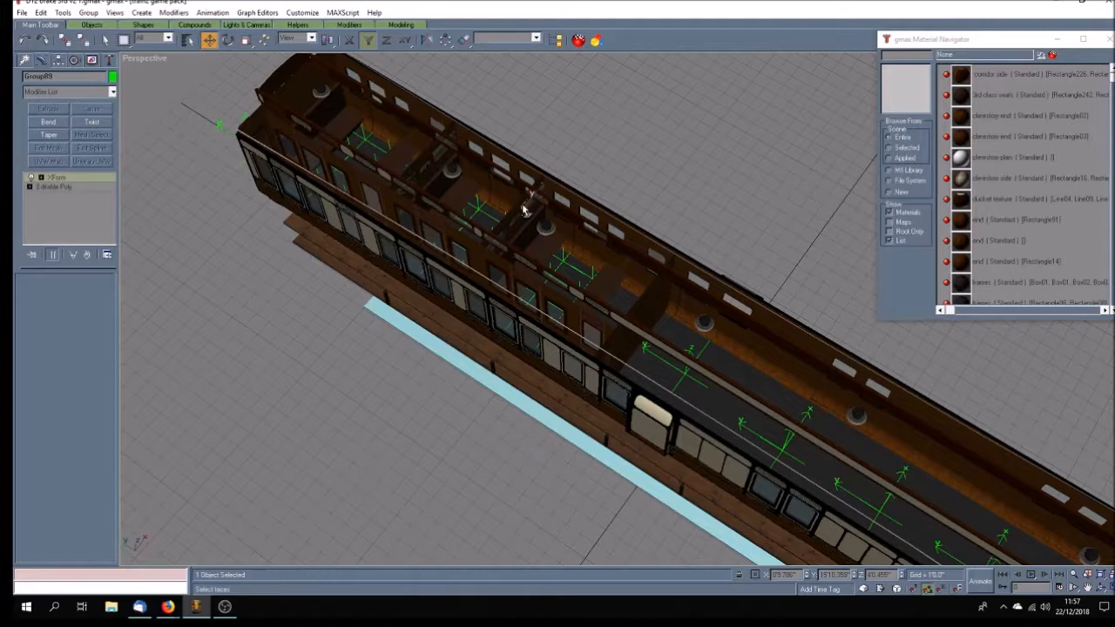
{"action": "right_click", "coordinate": [33, 179]}
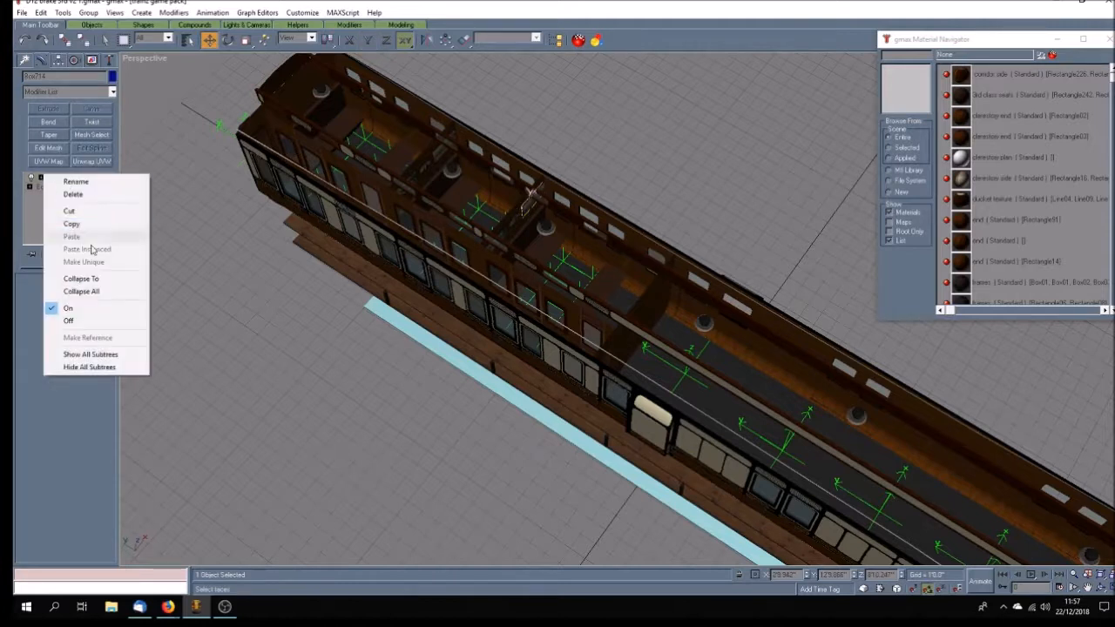
{"action": "left_click", "coordinate": [108, 292]}
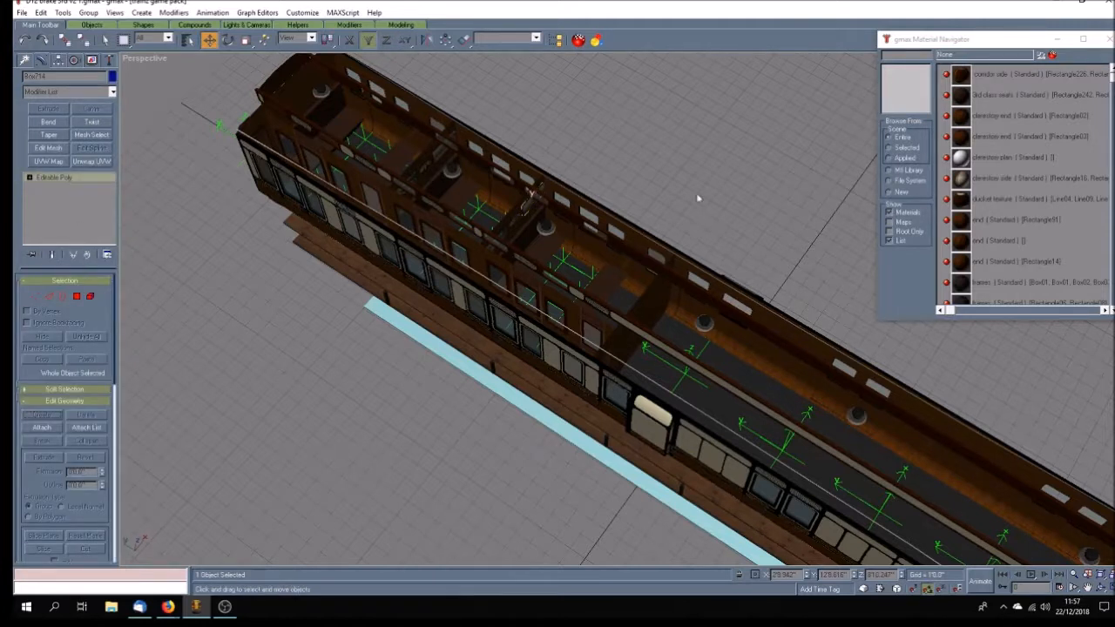
Select the partition beside the middle compartment and enter vertex editing for it in the front view.
{"action": "left_click", "coordinate": [518, 215]}
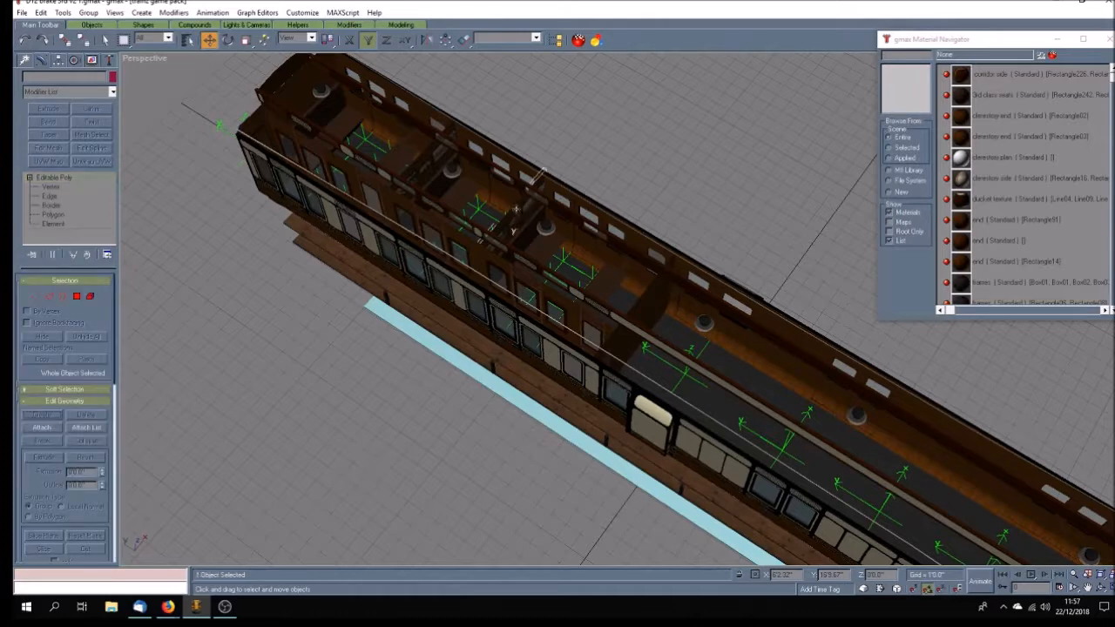
{"action": "key", "text": "alt+w"}
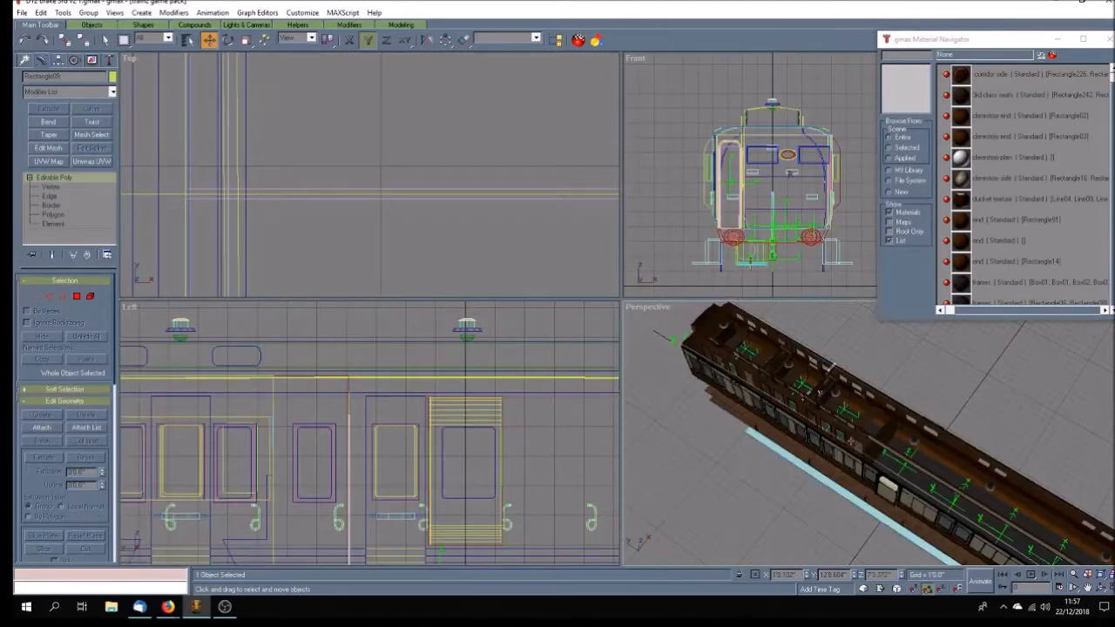
{"action": "left_click", "coordinate": [1098, 582]}
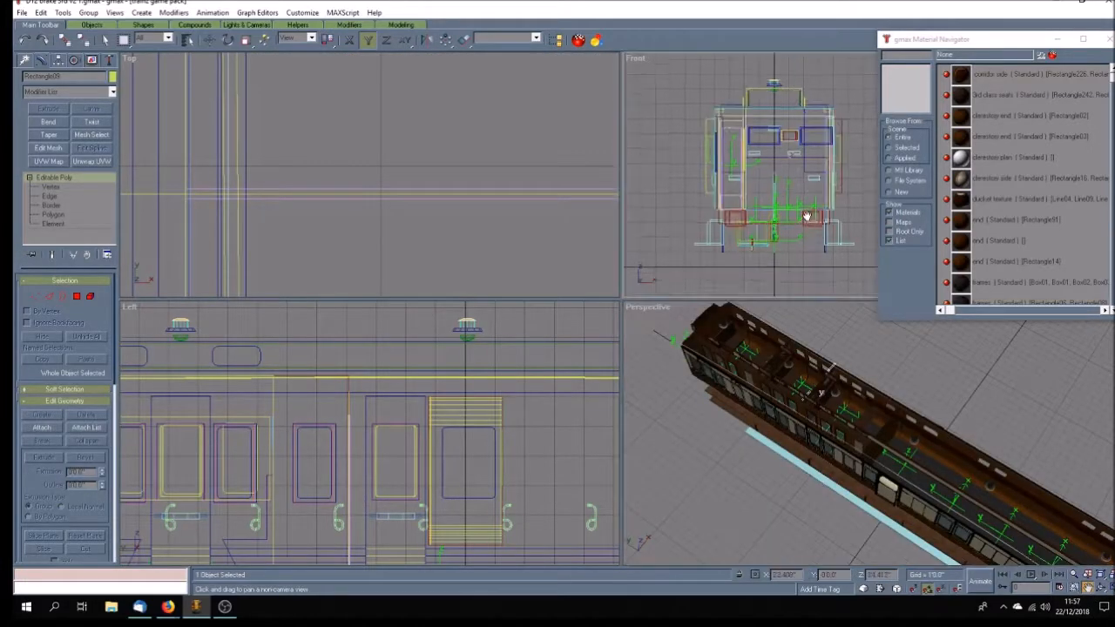
{"action": "left_click", "coordinate": [1110, 587]}
{"action": "left_click_drag", "start_coordinate": [419, 294], "coordinate": [394, 274]}
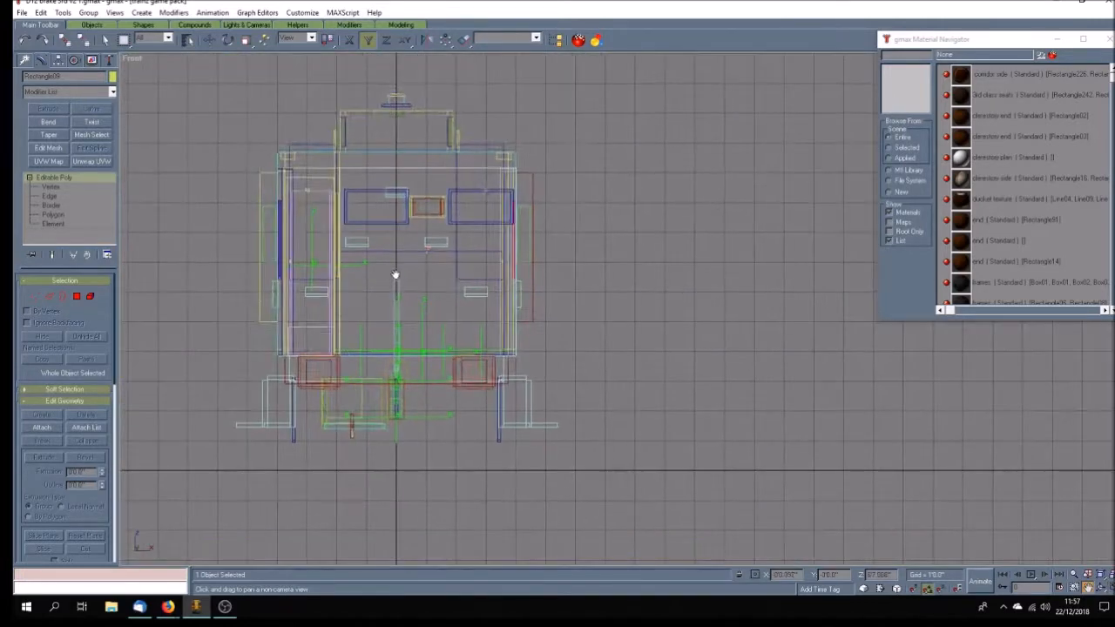
{"action": "scroll", "coordinate": [474, 304], "scroll_direction": "up", "scroll_amount": 2}
{"action": "left_click_drag", "start_coordinate": [473, 304], "coordinate": [501, 341]}
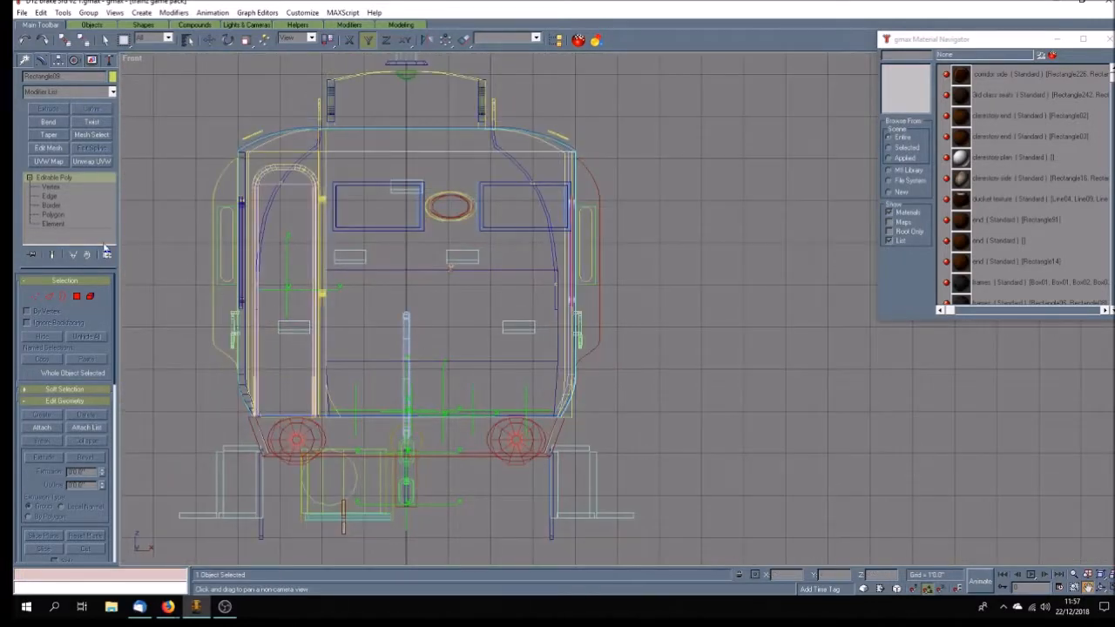
{"action": "left_click", "coordinate": [57, 188]}
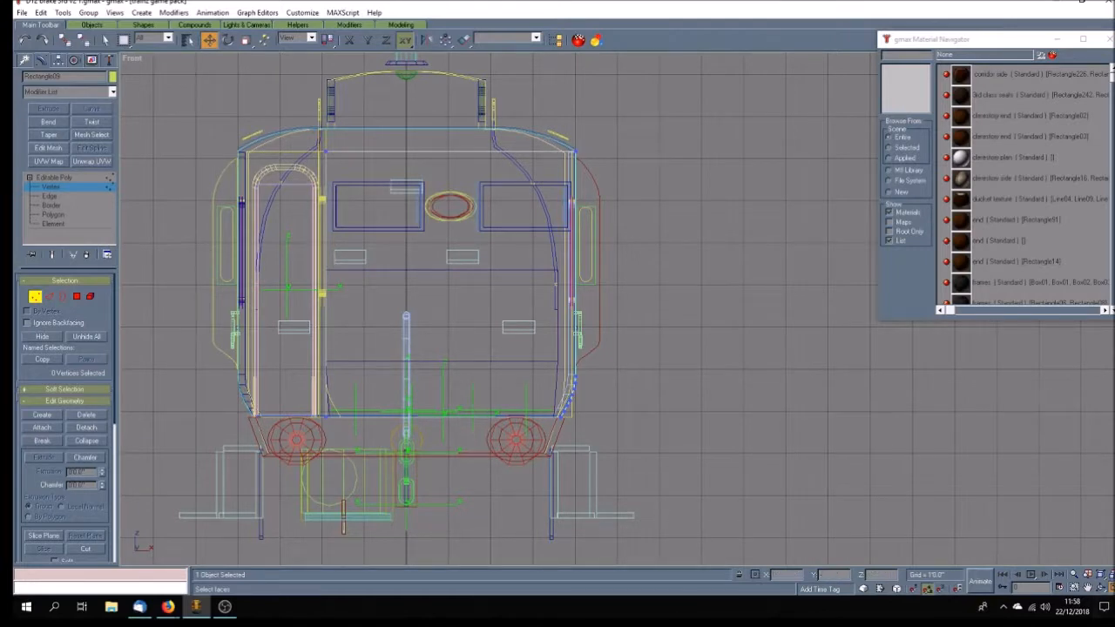
Select the partition's vertices along the carriage's outer side wall and shift them slightly inward along the X axis.
{"action": "left_click", "coordinate": [1110, 587]}
{"action": "left_click", "coordinate": [1099, 588]}
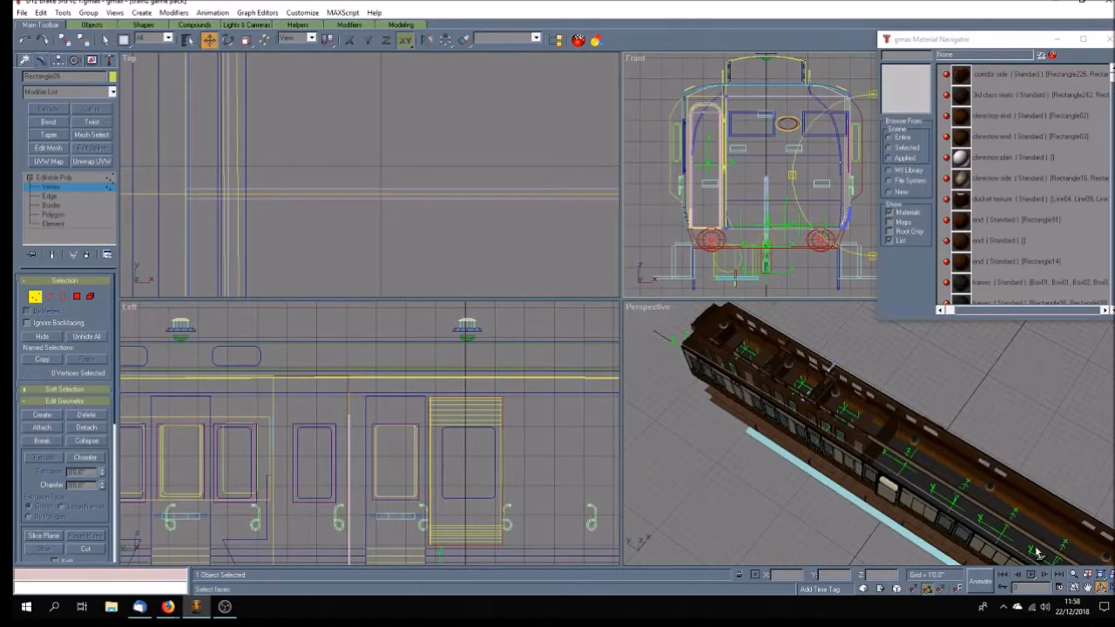
{"action": "mouse_move", "coordinate": [844, 398]}
{"action": "left_mouse_down"}
{"action": "mouse_move", "coordinate": [725, 373]}
{"action": "mouse_move", "coordinate": [901, 442]}
{"action": "mouse_move", "coordinate": [896, 459]}
{"action": "left_mouse_up"}
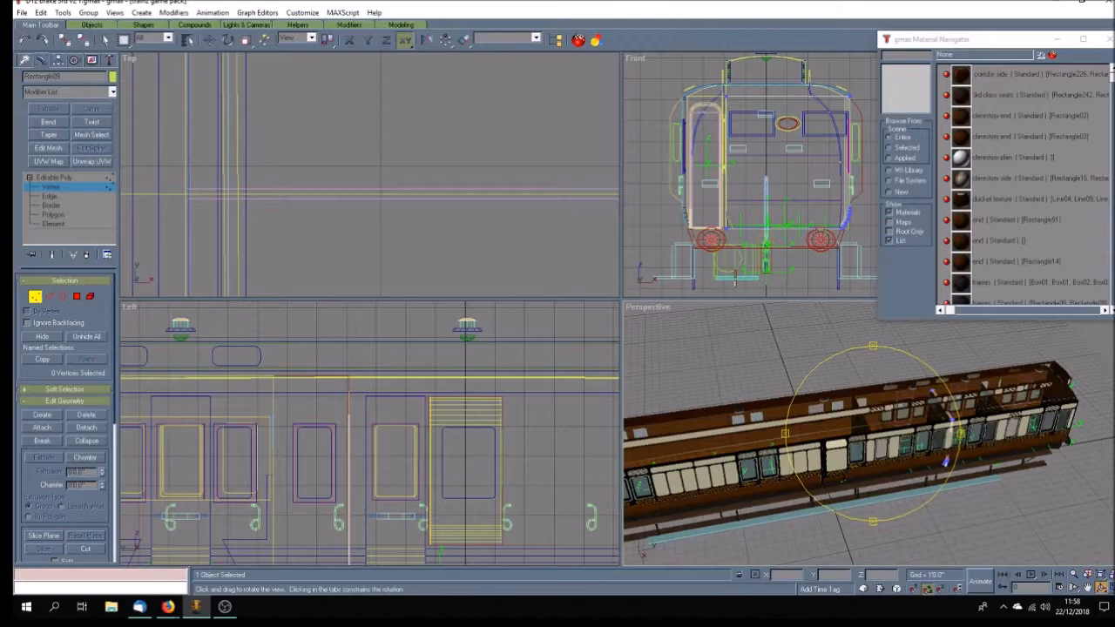
{"action": "key", "text": "w"}
{"action": "mouse_move", "coordinate": [682, 347]}
{"action": "left_mouse_down"}
{"action": "mouse_move", "coordinate": [667, 348]}
{"action": "mouse_move", "coordinate": [688, 370]}
{"action": "mouse_move", "coordinate": [666, 385]}
{"action": "left_mouse_up"}
{"action": "left_click_drag", "start_coordinate": [704, 427], "coordinate": [727, 418]}
{"action": "left_click", "coordinate": [1101, 587]}
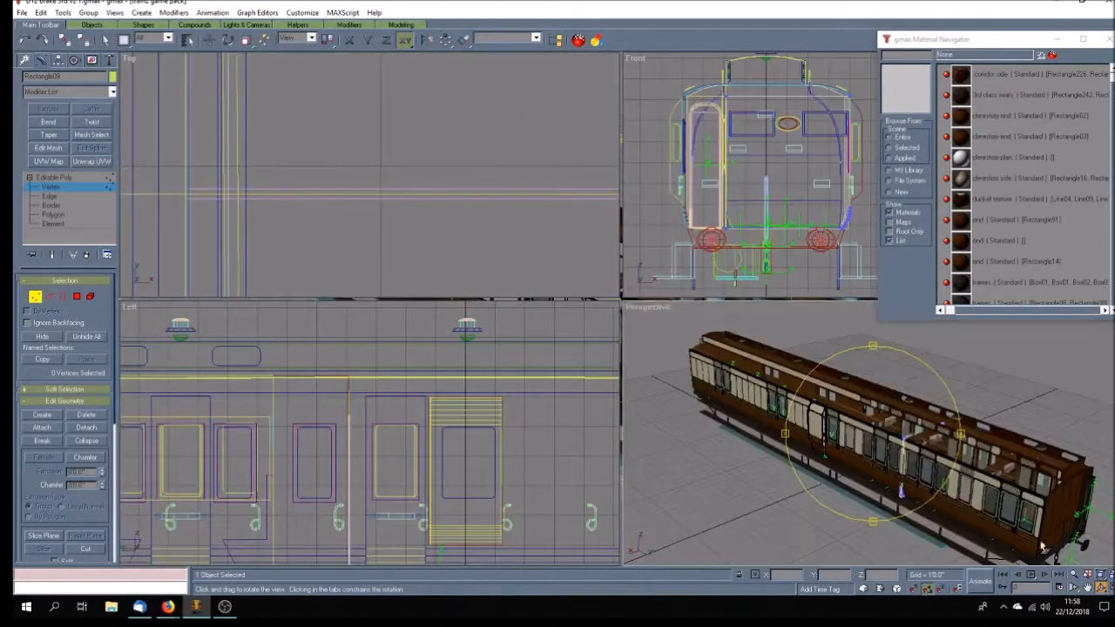
{"action": "left_click", "coordinate": [209, 40]}
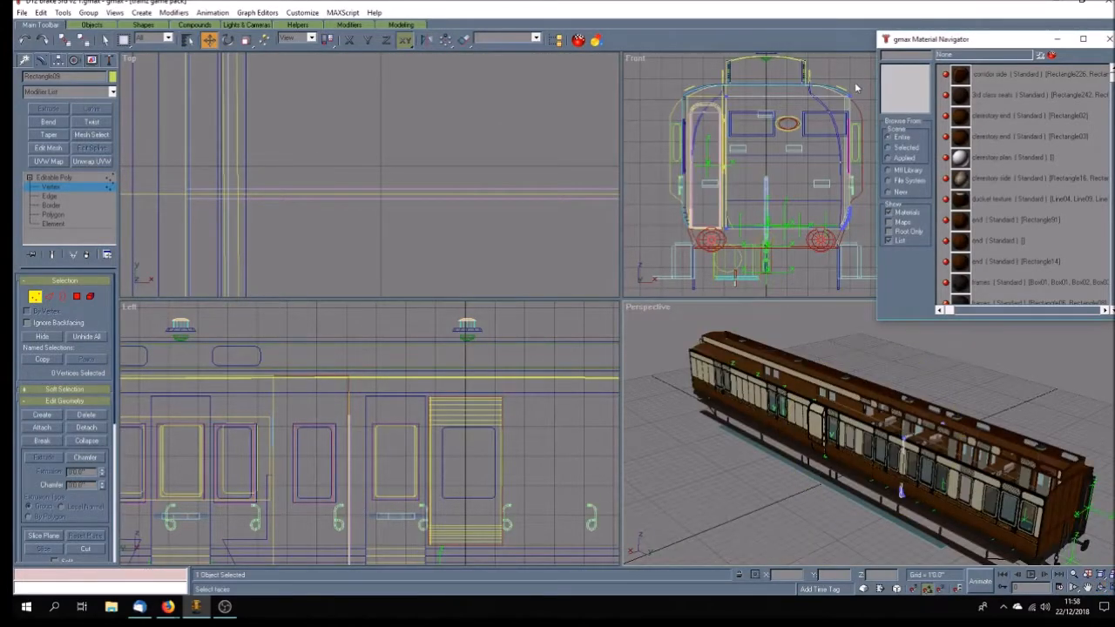
{"action": "left_click_drag", "start_coordinate": [866, 93], "coordinate": [820, 227]}
{"action": "left_click", "coordinate": [349, 40]}
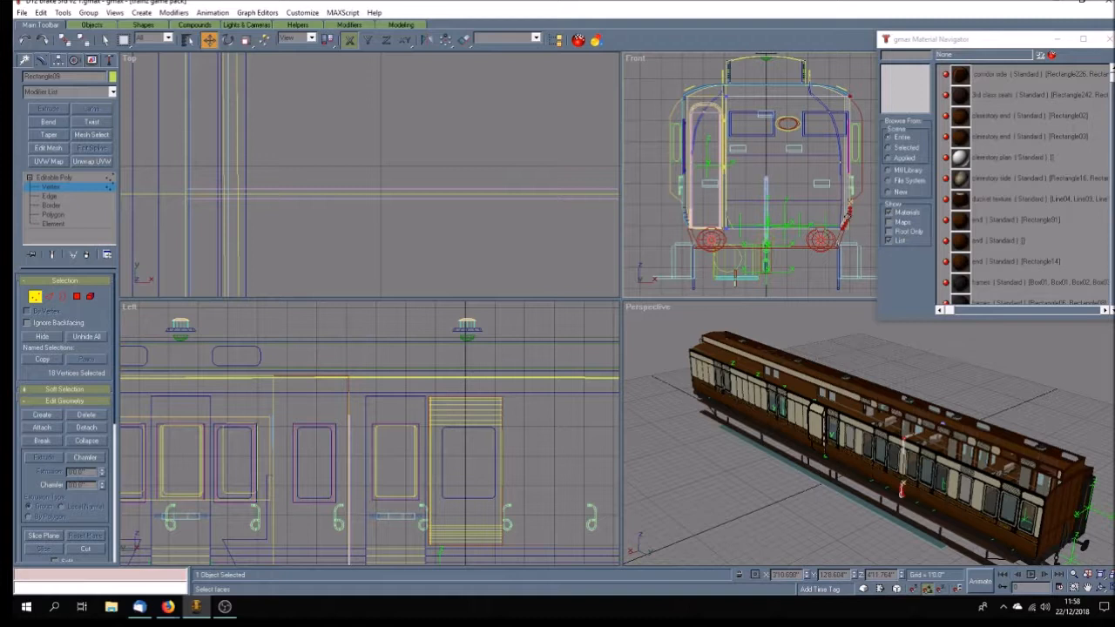
{"action": "left_click_drag", "start_coordinate": [844, 217], "coordinate": [847, 217]}
Check the carriage's side wall from outside around the adjusted partition edge, and save the model.
{"action": "left_click", "coordinate": [1110, 588]}
{"action": "left_click", "coordinate": [1110, 588]}
{"action": "left_click", "coordinate": [1087, 588]}
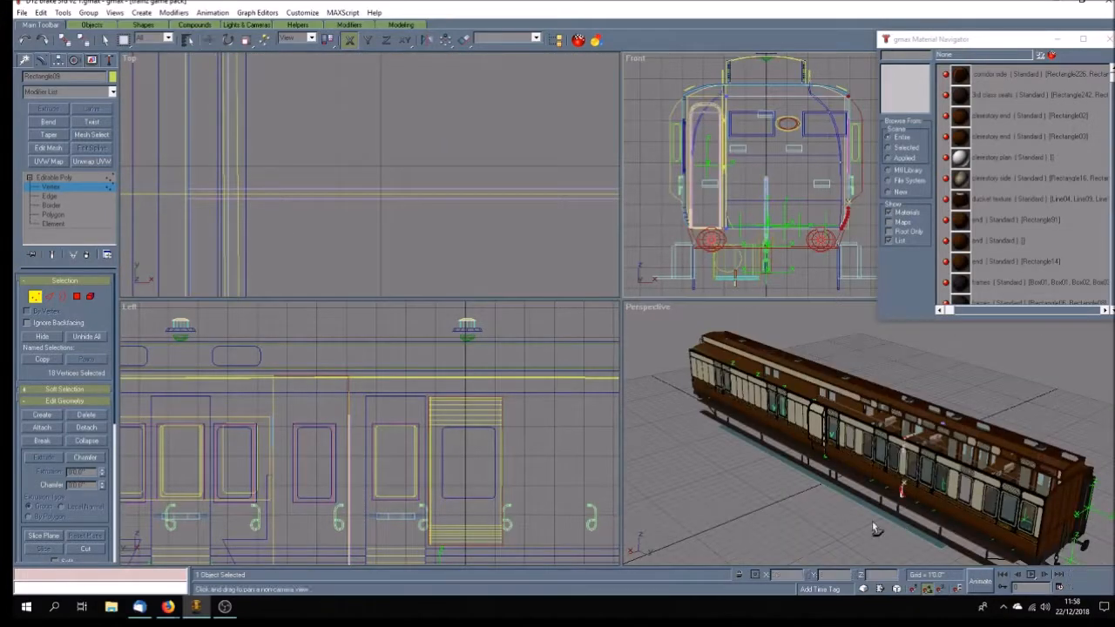
{"action": "left_click_drag", "start_coordinate": [875, 528], "coordinate": [869, 520]}
{"action": "left_click", "coordinate": [1108, 588]}
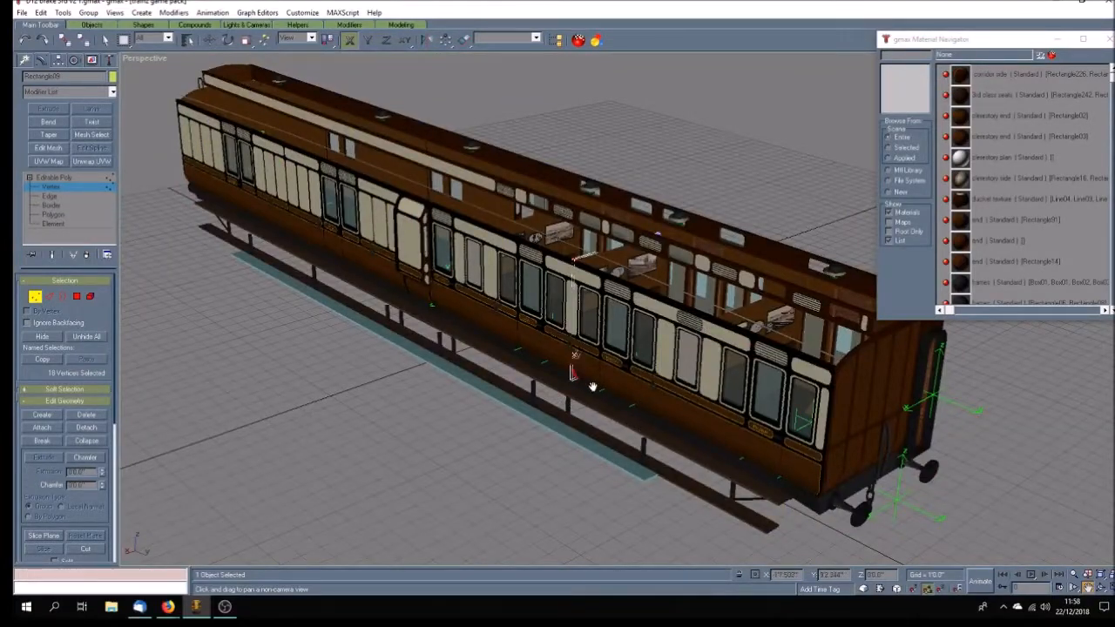
{"action": "left_click", "coordinate": [1100, 588]}
{"action": "mouse_move", "coordinate": [571, 373]}
{"action": "left_mouse_down"}
{"action": "mouse_move", "coordinate": [746, 410]}
{"action": "mouse_move", "coordinate": [738, 382]}
{"action": "left_mouse_up"}
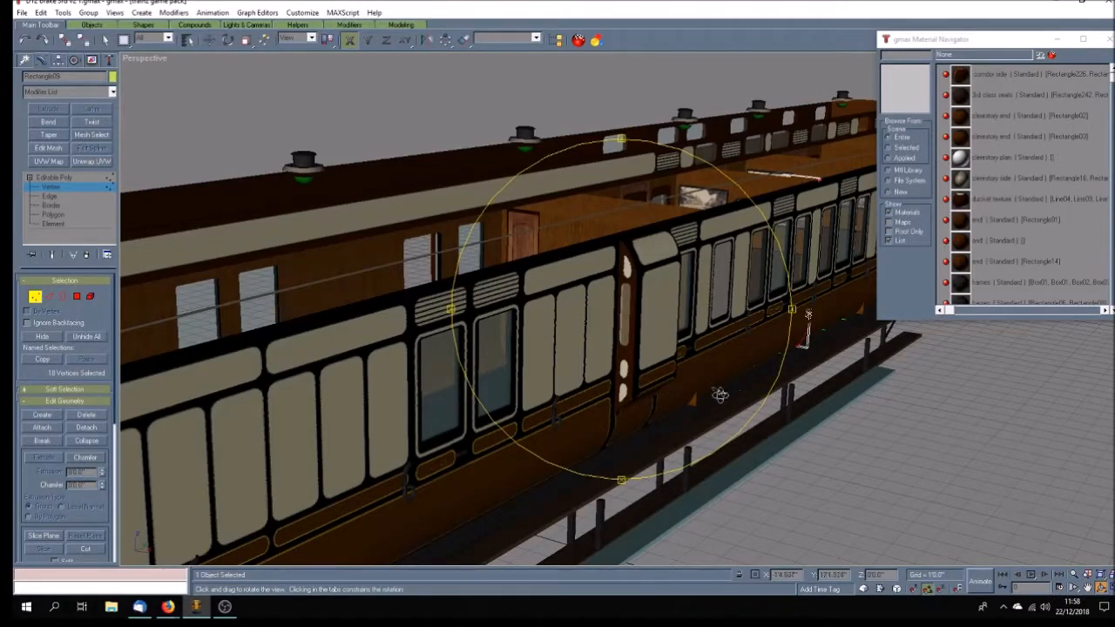
{"action": "key", "text": "ctrl+s"}
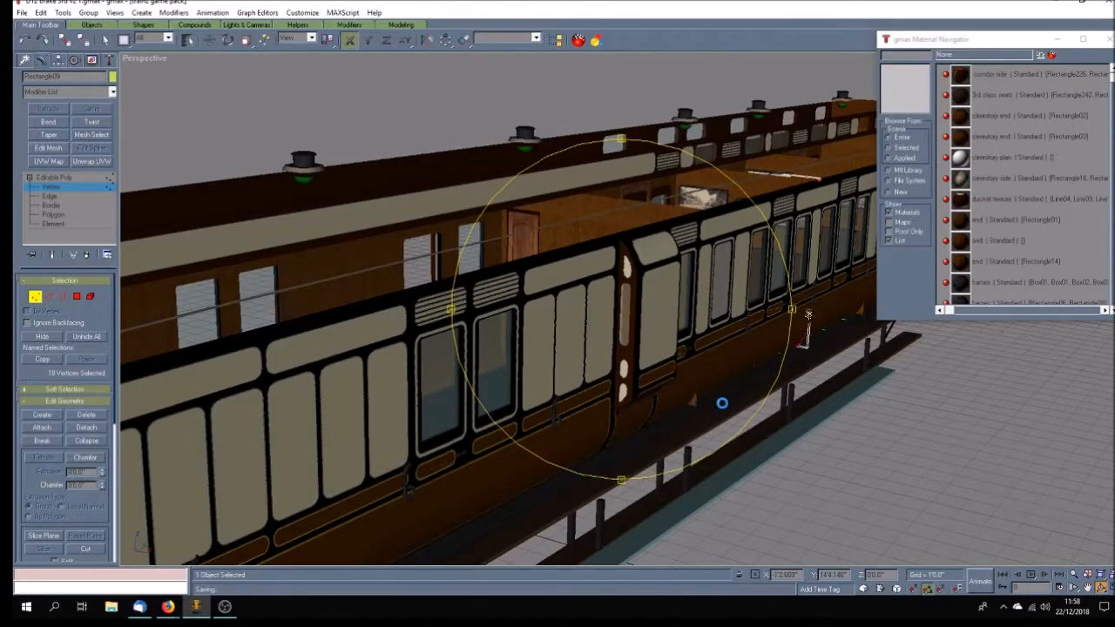
Shift the selected partition vertices slightly further inward along the X axis in the front view, and clear the vertex selection.
{"action": "left_click_drag", "start_coordinate": [723, 401], "coordinate": [731, 409]}
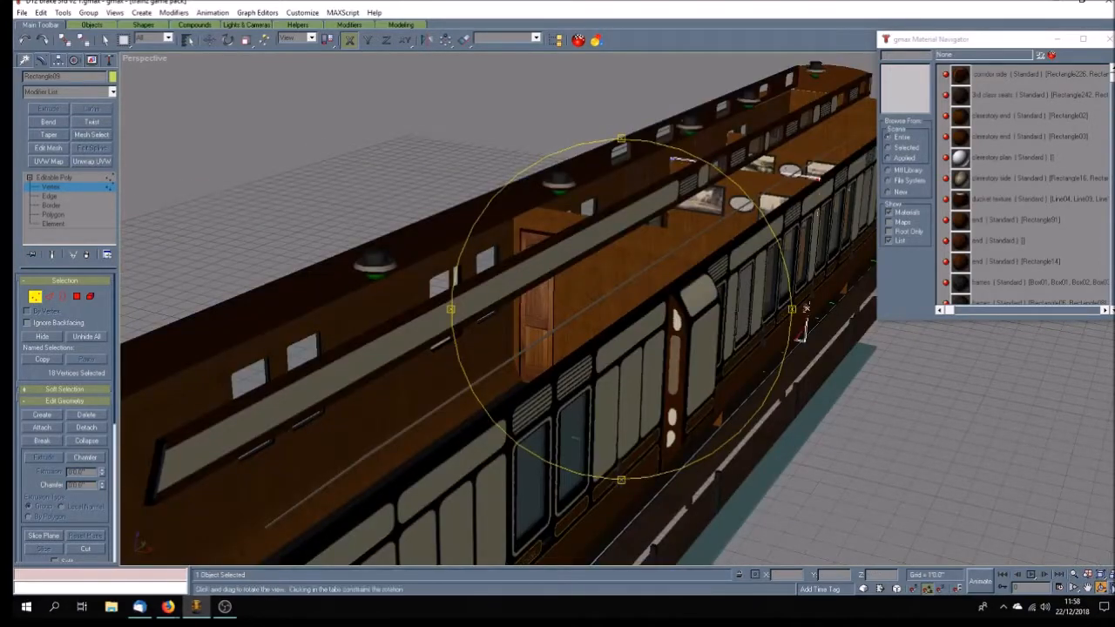
{"action": "key", "text": "alt+w"}
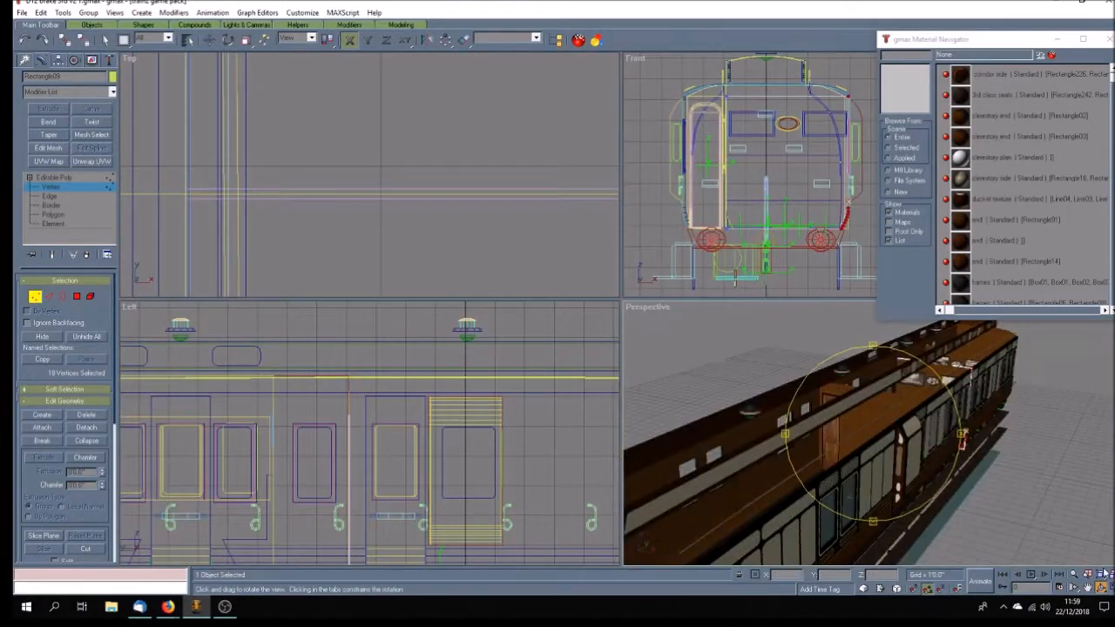
{"action": "left_click", "coordinate": [1088, 588]}
{"action": "left_click", "coordinate": [815, 225]}
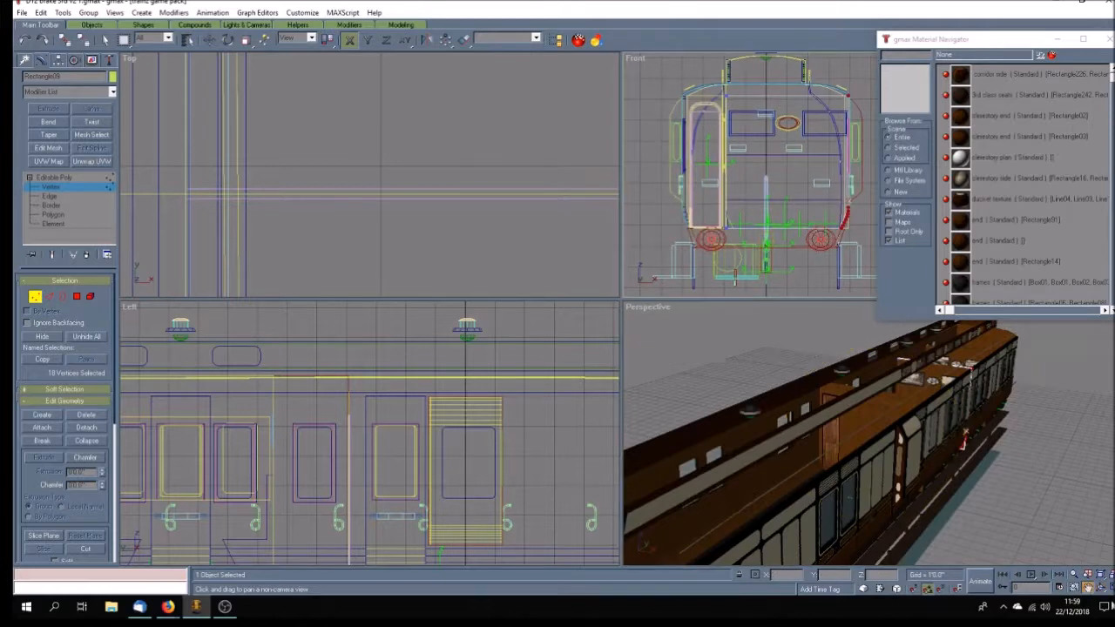
{"action": "key", "text": "alt+w"}
{"action": "left_click_drag", "start_coordinate": [534, 308], "coordinate": [474, 287]}
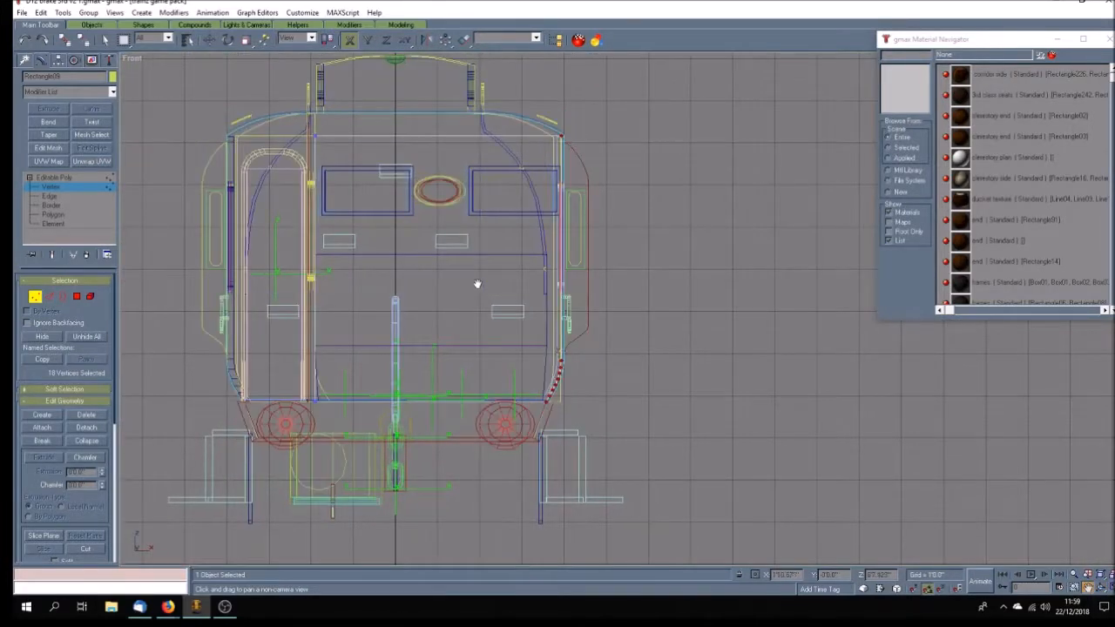
{"action": "left_click", "coordinate": [210, 41]}
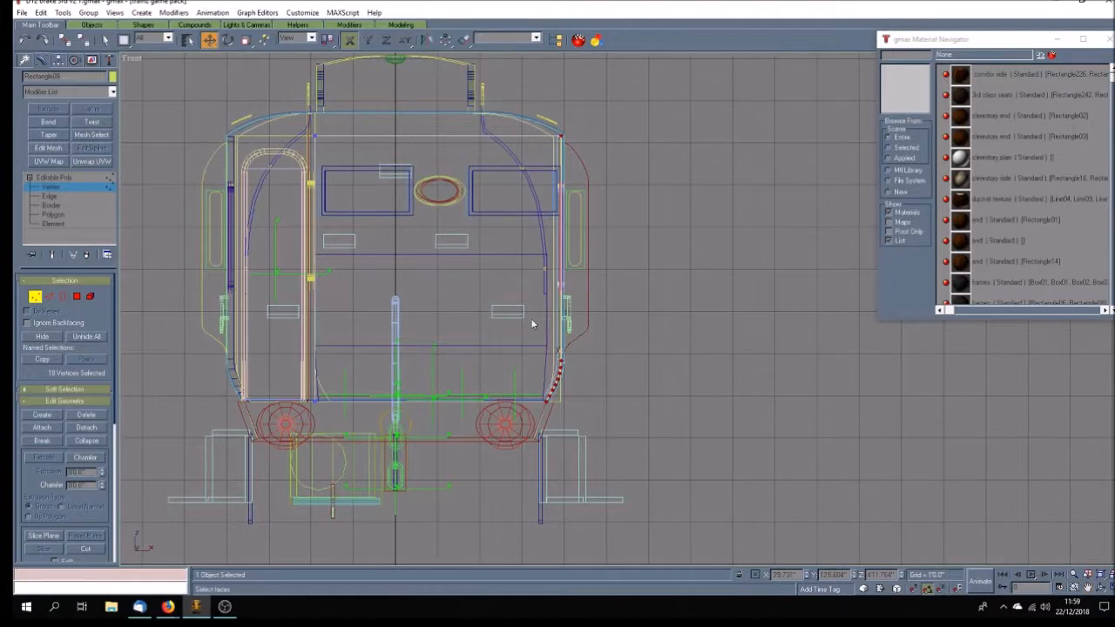
{"action": "left_click_drag", "start_coordinate": [556, 352], "coordinate": [552, 351]}
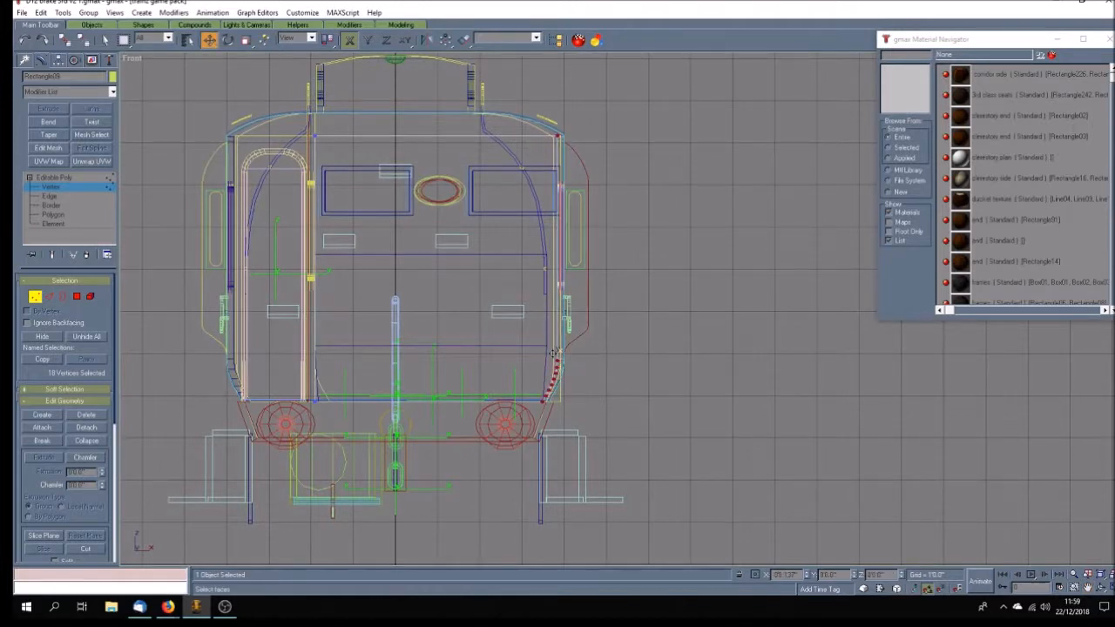
{"action": "left_click", "coordinate": [1104, 588]}
{"action": "left_click", "coordinate": [1020, 511]}
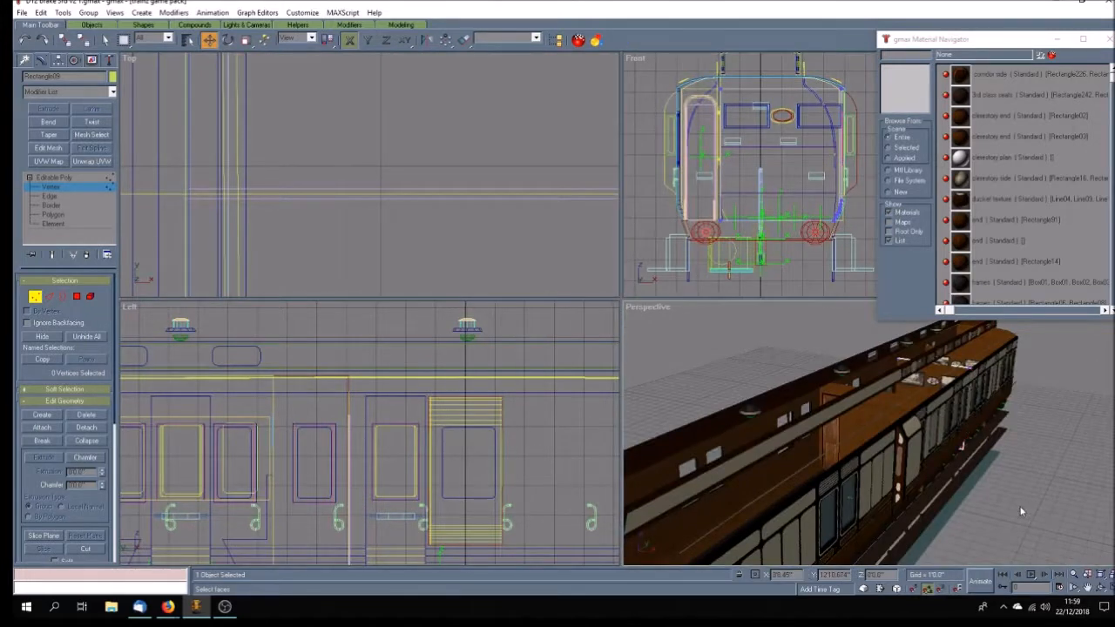
Leave vertex editing and select the dividing panel between the last compartment and the open section.
{"action": "left_click", "coordinate": [1087, 588]}
{"action": "left_click", "coordinate": [54, 178]}
{"action": "right_click", "coordinate": [1007, 482]}
{"action": "left_click", "coordinate": [1008, 481]}
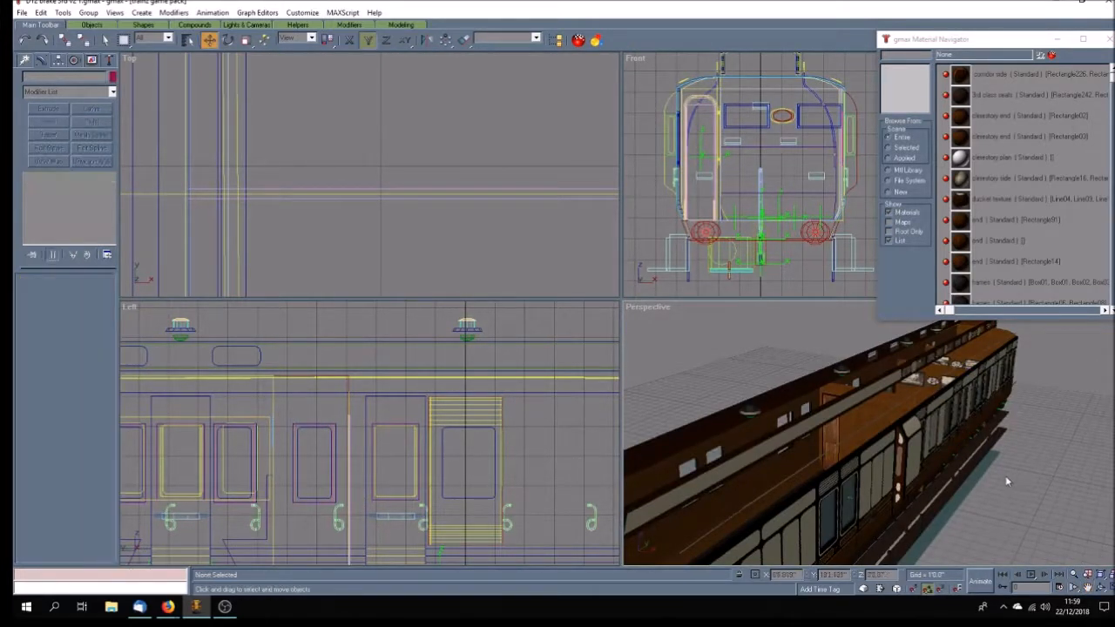
{"action": "left_click", "coordinate": [922, 490]}
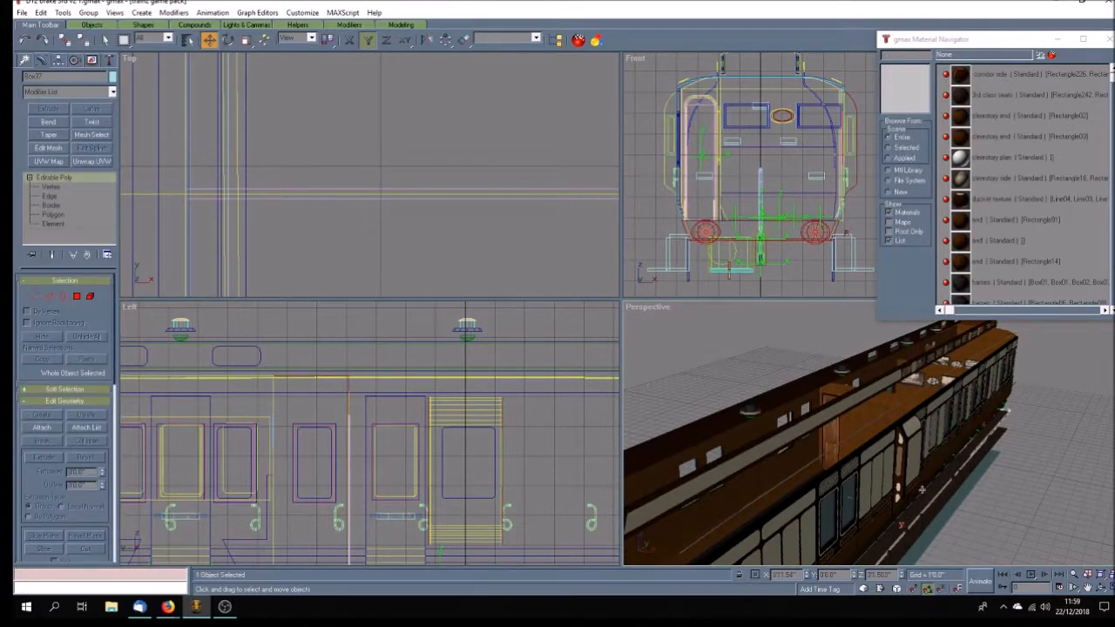
{"action": "left_click", "coordinate": [923, 491]}
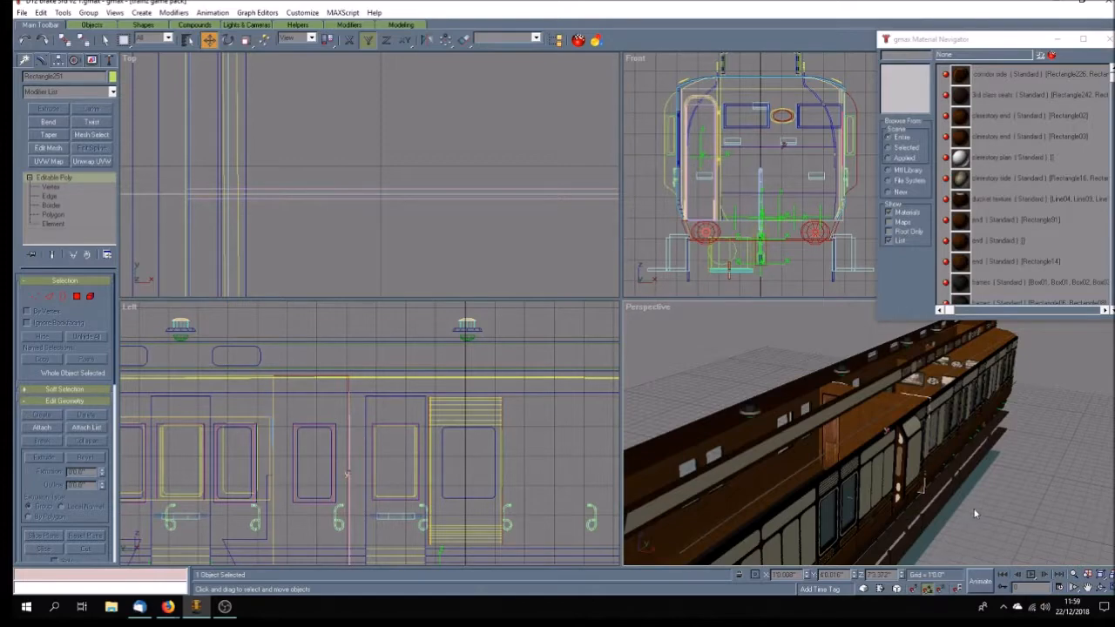
Examine the compartments and partitions from above, focusing on the dividing panel at the open section.
{"action": "left_click", "coordinate": [1088, 588]}
{"action": "mouse_move", "coordinate": [920, 480]}
{"action": "left_mouse_down"}
{"action": "mouse_move", "coordinate": [816, 486]}
{"action": "mouse_move", "coordinate": [828, 475]}
{"action": "mouse_move", "coordinate": [964, 480]}
{"action": "mouse_move", "coordinate": [645, 370]}
{"action": "mouse_move", "coordinate": [647, 381]}
{"action": "left_mouse_up"}
{"action": "left_click_drag", "start_coordinate": [883, 431], "coordinate": [879, 440]}
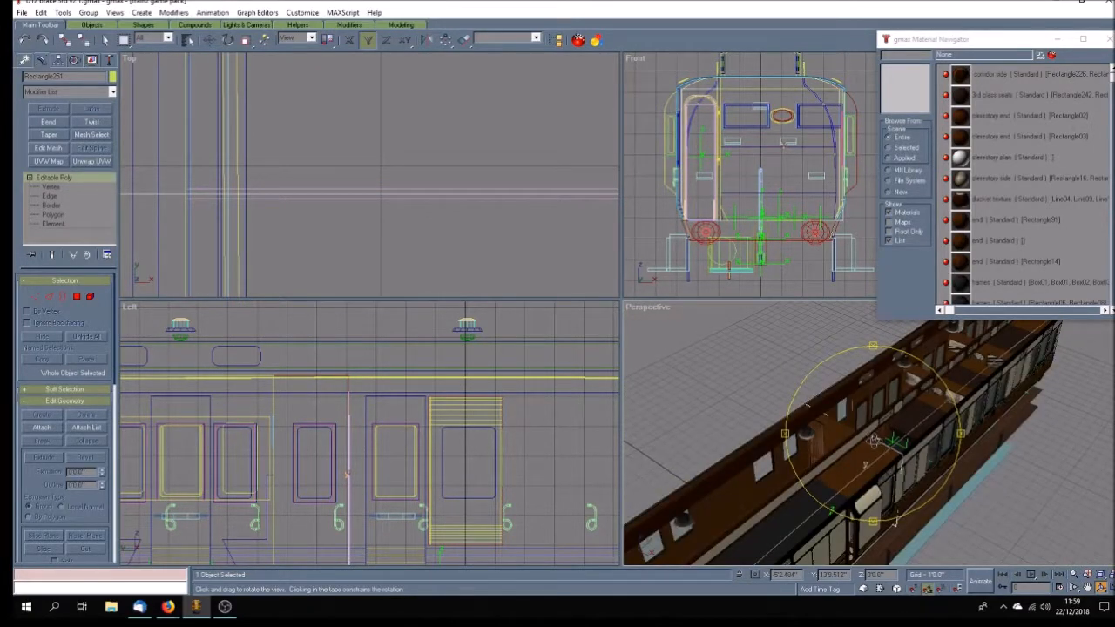
{"action": "mouse_move", "coordinate": [873, 440]}
{"action": "left_mouse_down"}
{"action": "mouse_move", "coordinate": [811, 435]}
{"action": "mouse_move", "coordinate": [827, 421]}
{"action": "mouse_move", "coordinate": [908, 422]}
{"action": "left_mouse_up"}
{"action": "left_click", "coordinate": [1087, 588]}
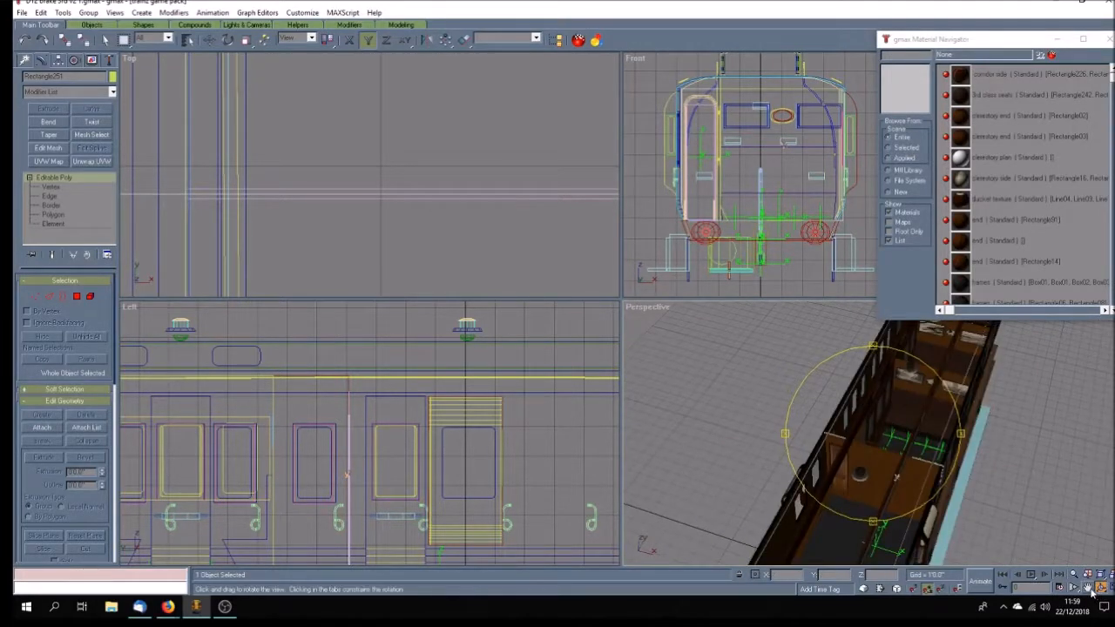
{"action": "left_click_drag", "start_coordinate": [871, 427], "coordinate": [755, 407]}
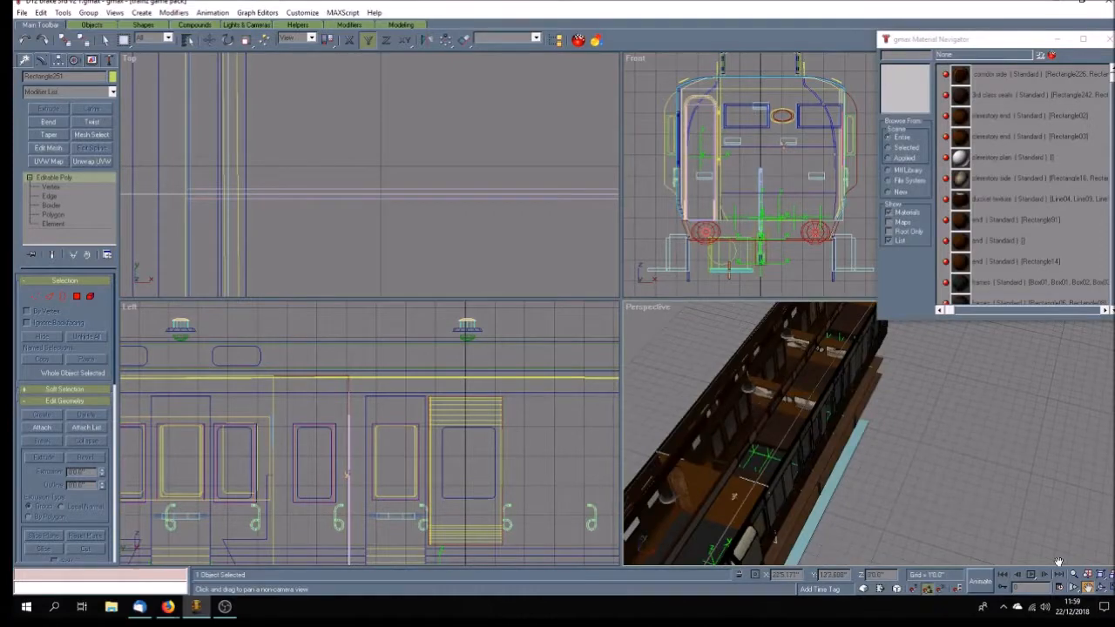
{"action": "left_click_drag", "start_coordinate": [500, 325], "coordinate": [587, 354]}
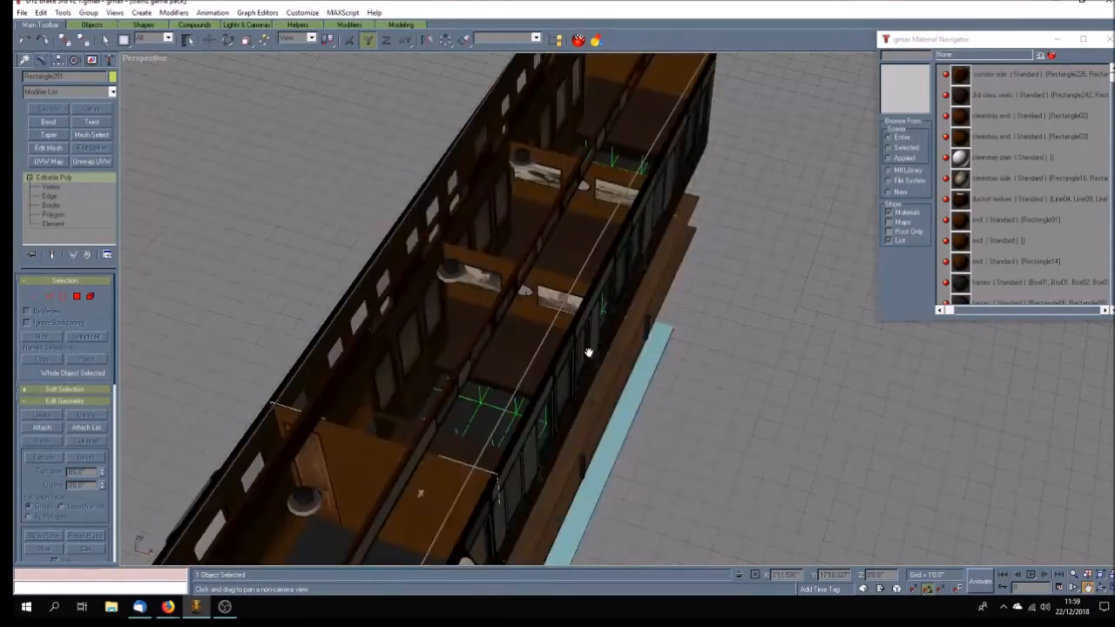
{"action": "scroll", "coordinate": [588, 352], "scroll_direction": "down", "scroll_amount": 2}
Copy the partition beside the middle compartment along the Y axis to the edge of the open section.
{"action": "left_click", "coordinate": [209, 39]}
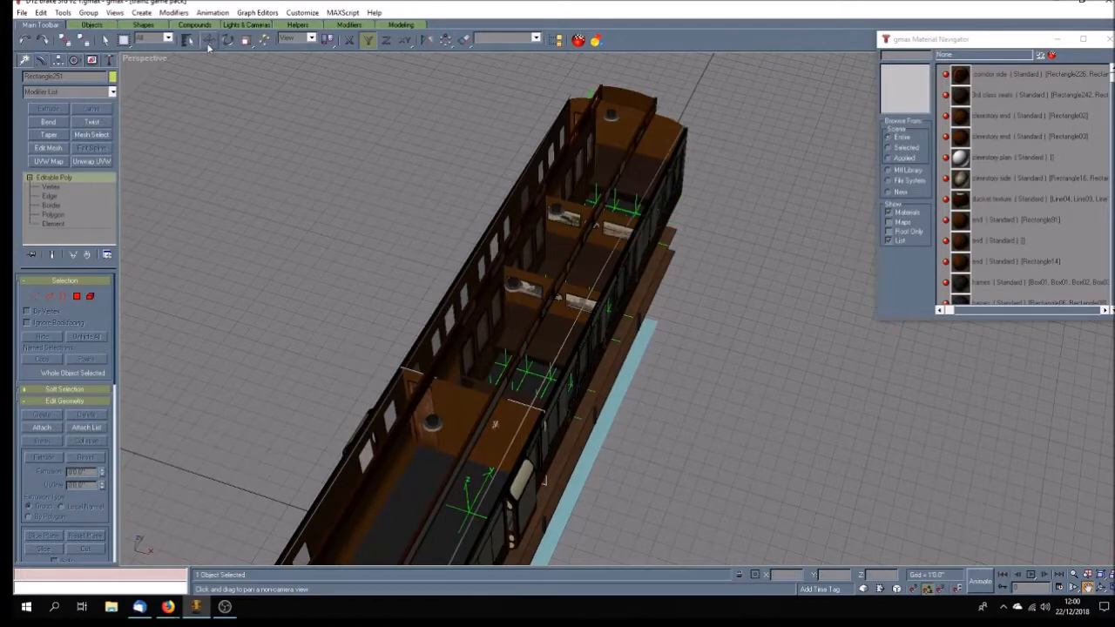
{"action": "left_click", "coordinate": [528, 276]}
{"action": "left_click", "coordinate": [89, 189]}
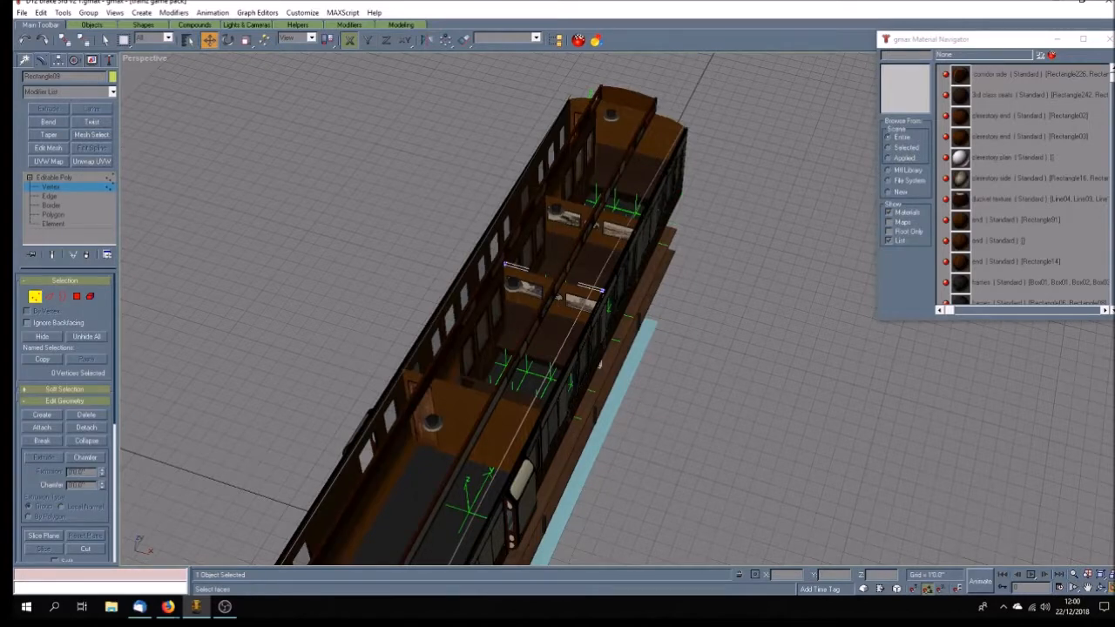
{"action": "left_click", "coordinate": [1104, 588]}
{"action": "left_click", "coordinate": [1104, 587]}
{"action": "left_click", "coordinate": [84, 189]}
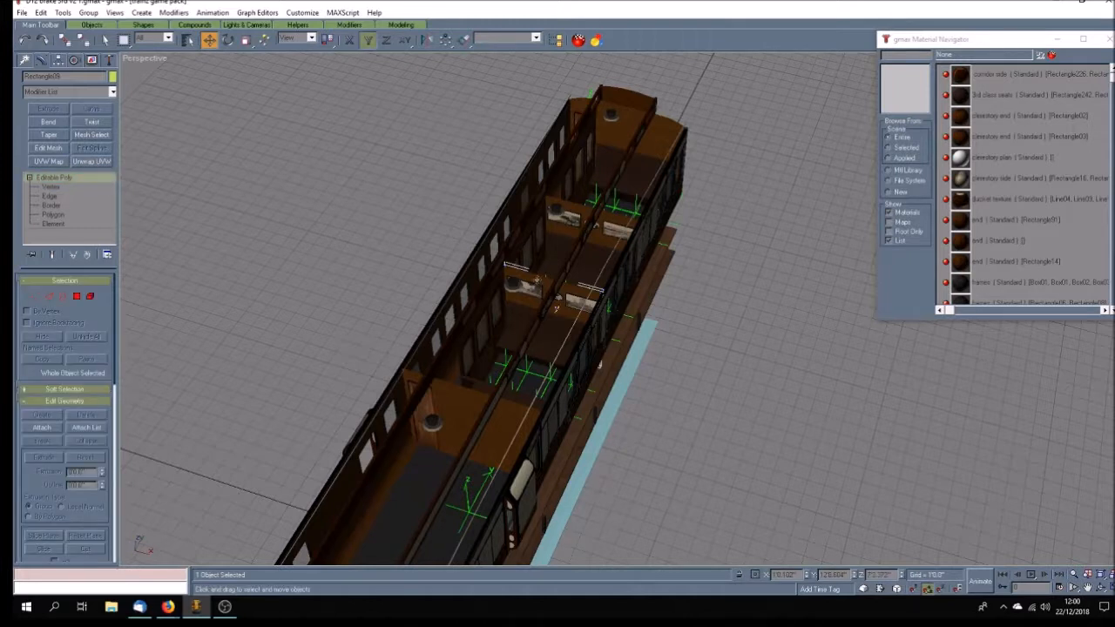
{"action": "left_click", "coordinate": [482, 339]}
{"action": "left_click_drag", "start_coordinate": [481, 340], "coordinate": [432, 399]}
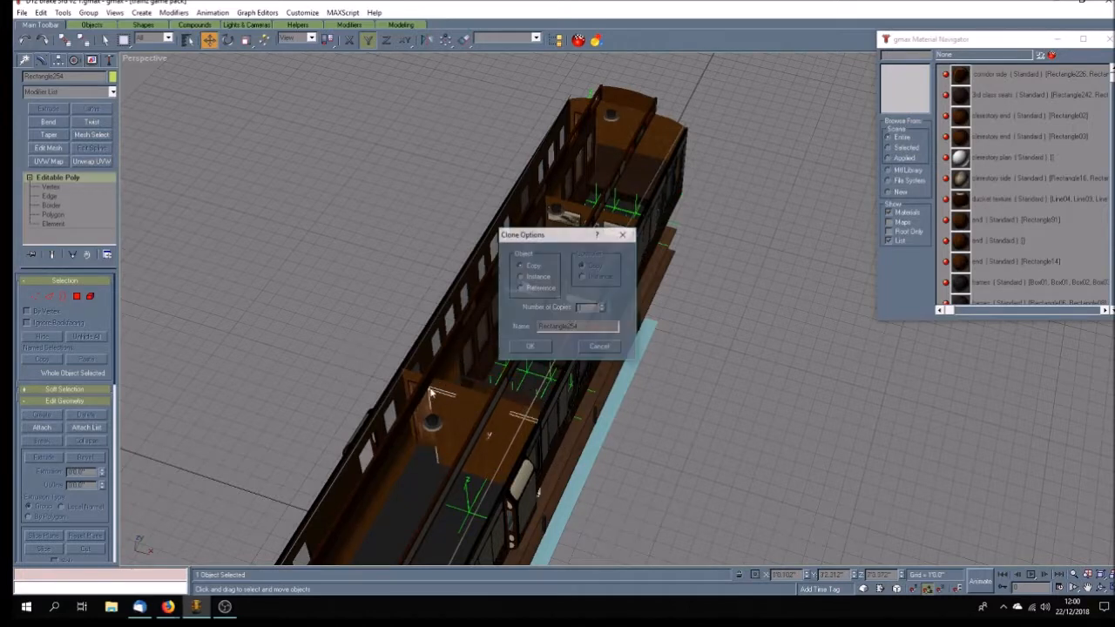
{"action": "left_click", "coordinate": [532, 348]}
Align the copied partition with the existing dividing panel at the open section by moving it along the Y axis in the top view.
{"action": "key", "text": "alt+w"}
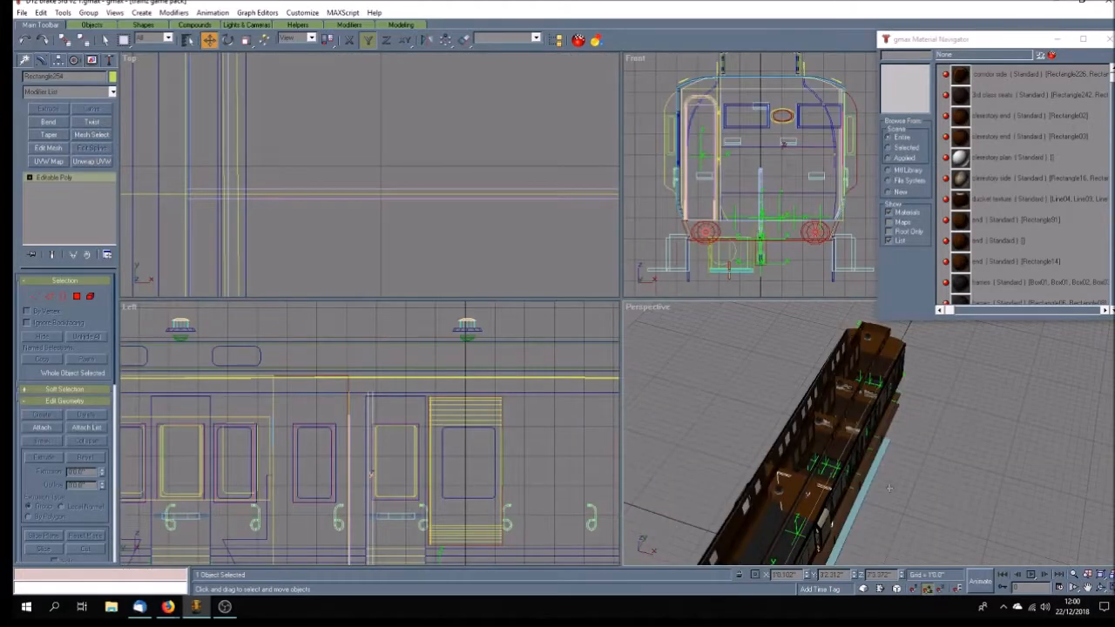
{"action": "left_click", "coordinate": [1087, 589]}
{"action": "left_click_drag", "start_coordinate": [394, 217], "coordinate": [473, 247]}
{"action": "left_click", "coordinate": [209, 39]}
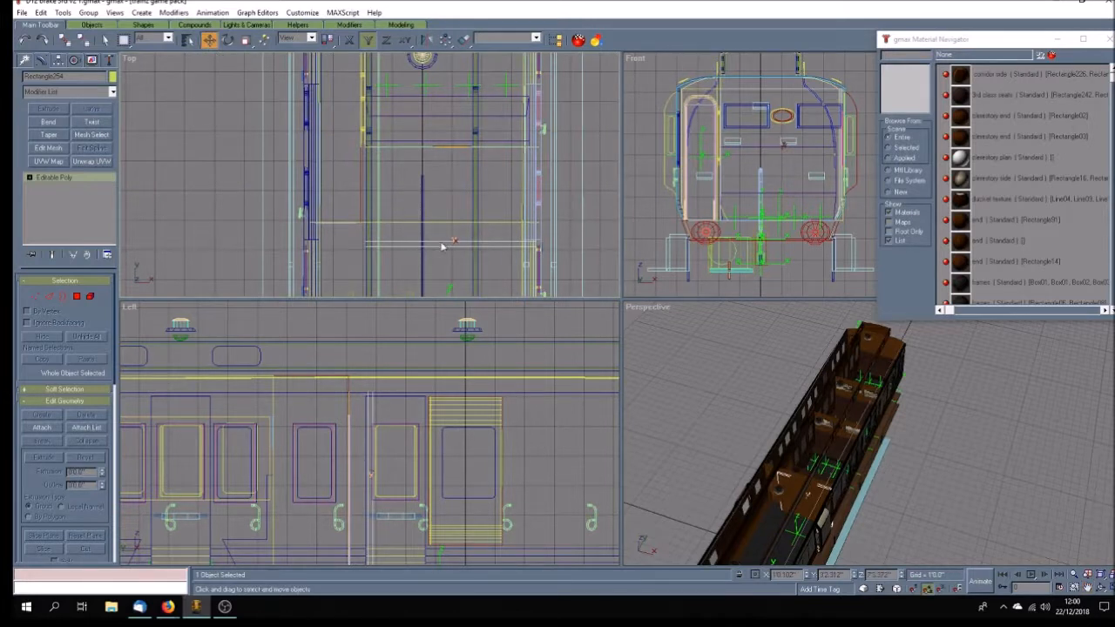
{"action": "left_click_drag", "start_coordinate": [442, 242], "coordinate": [443, 222]}
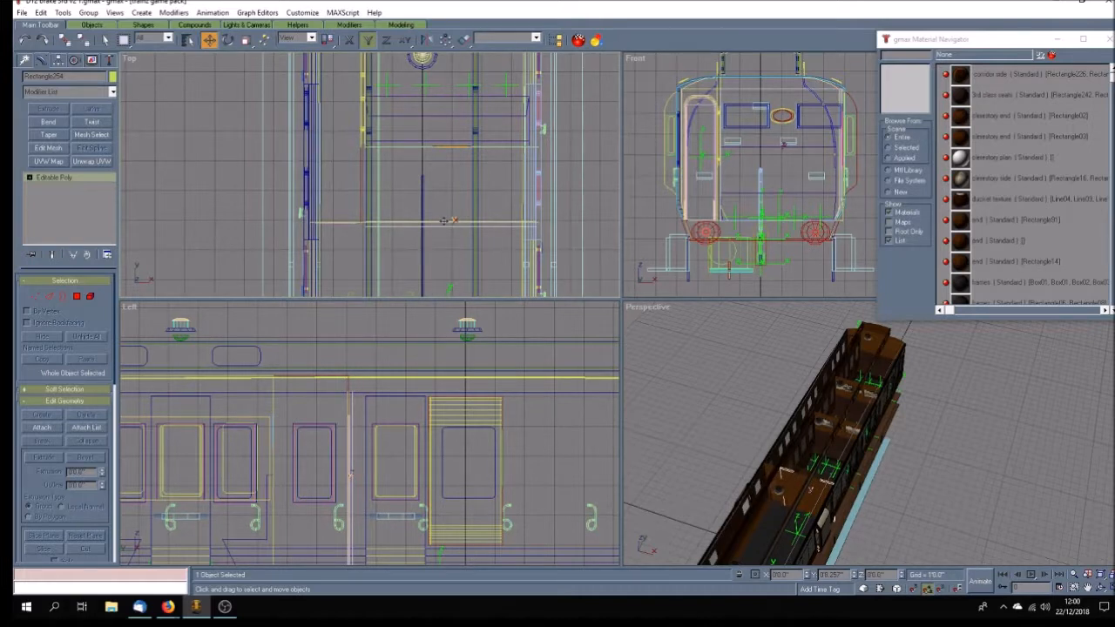
{"action": "scroll", "coordinate": [452, 238], "scroll_direction": "up", "scroll_amount": 4}
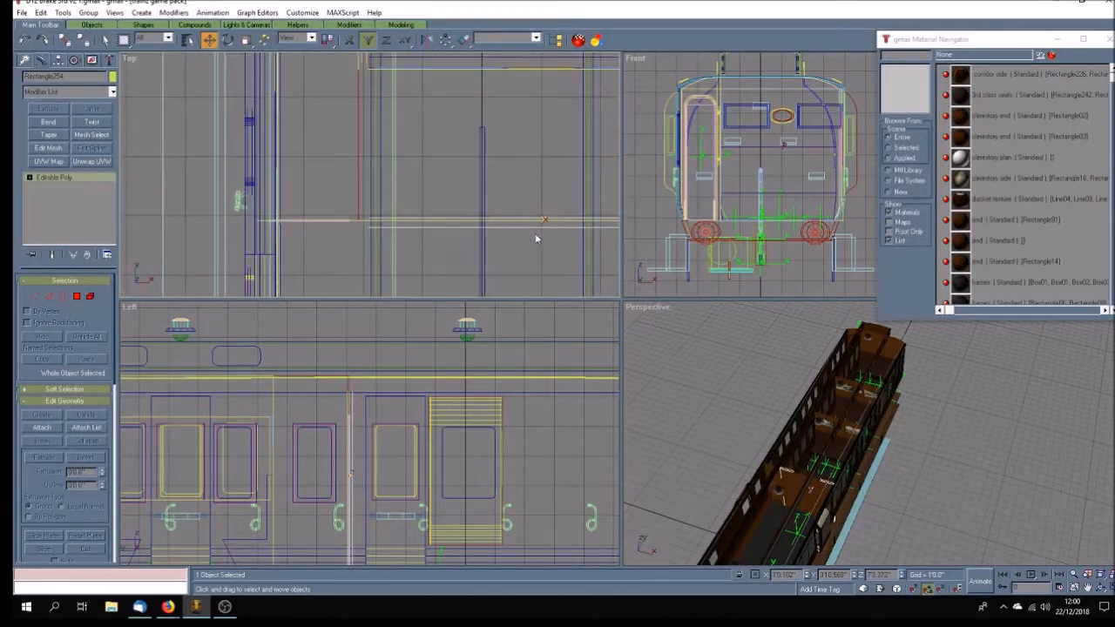
{"action": "scroll", "coordinate": [535, 240], "scroll_direction": "down", "scroll_amount": 2}
Enter vertex editing for the copied partition and move the vertices of one face along the Y axis to thin it.
{"action": "left_click", "coordinate": [29, 177]}
{"action": "left_click", "coordinate": [50, 186]}
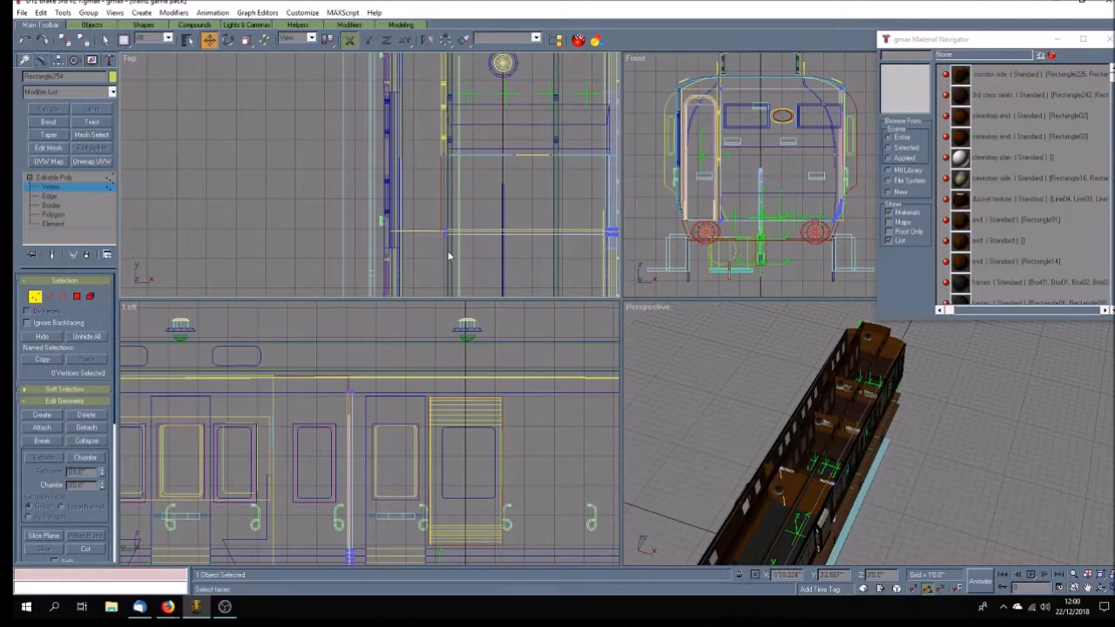
{"action": "scroll", "coordinate": [449, 256], "scroll_direction": "down", "scroll_amount": 2}
{"action": "scroll", "coordinate": [481, 261], "scroll_direction": "up", "scroll_amount": 2}
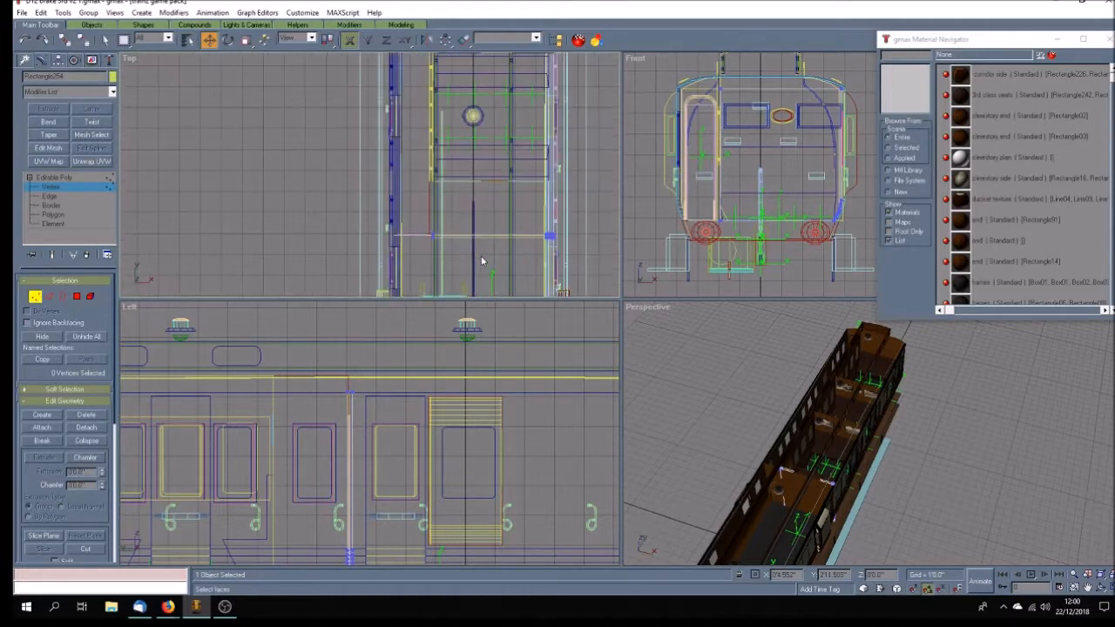
{"action": "left_click_drag", "start_coordinate": [527, 248], "coordinate": [559, 242]}
{"action": "scroll", "coordinate": [500, 237], "scroll_direction": "up", "scroll_amount": 5}
{"action": "scroll", "coordinate": [602, 235], "scroll_direction": "up", "scroll_amount": 2}
{"action": "left_click_drag", "start_coordinate": [529, 258], "coordinate": [525, 247]}
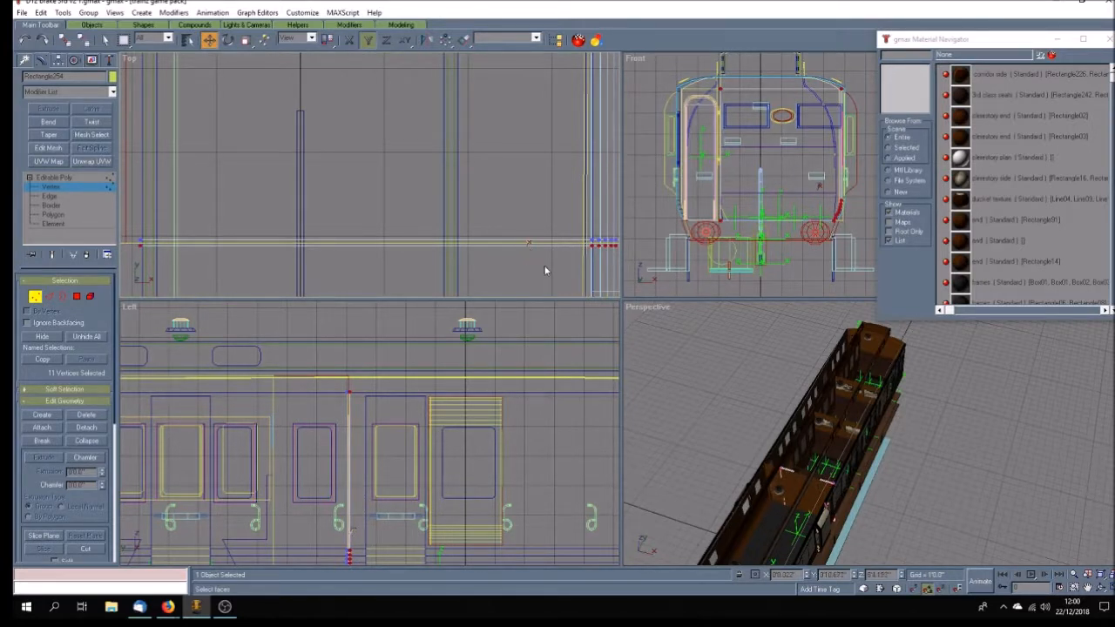
Extend the partition across the corridor by moving its four corridor-edge vertices along the X axis to the opposite side wall.
{"action": "scroll", "coordinate": [546, 267], "scroll_direction": "down", "scroll_amount": 2}
{"action": "scroll", "coordinate": [260, 262], "scroll_direction": "up", "scroll_amount": 3}
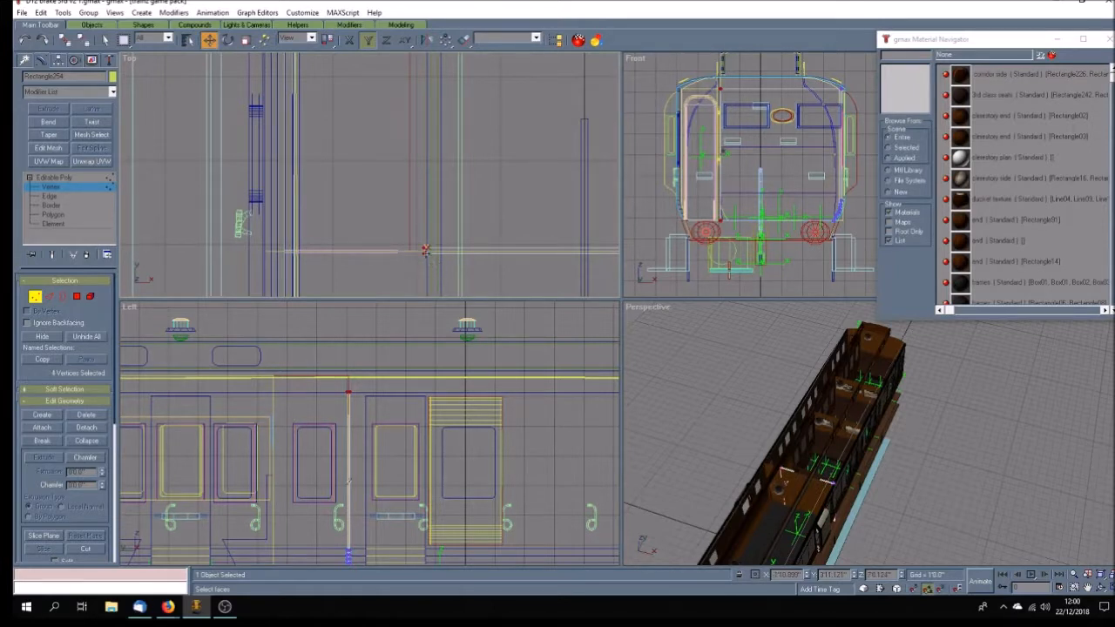
{"action": "left_click_drag", "start_coordinate": [425, 251], "coordinate": [269, 253]}
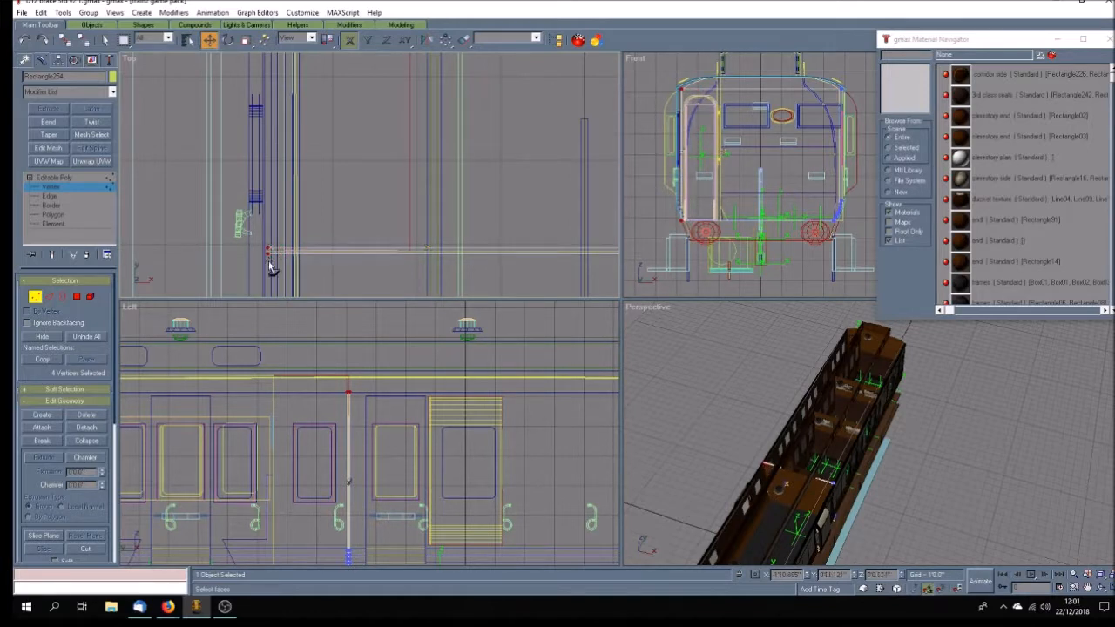
Check where the extended partition meets the side wall, and pull its four edge vertices slightly inward along the X axis.
{"action": "left_click", "coordinate": [1100, 588]}
{"action": "mouse_move", "coordinate": [807, 462]}
{"action": "left_mouse_down"}
{"action": "mouse_move", "coordinate": [873, 436]}
{"action": "mouse_move", "coordinate": [883, 502]}
{"action": "mouse_move", "coordinate": [853, 503]}
{"action": "left_mouse_up"}
{"action": "left_click", "coordinate": [209, 40]}
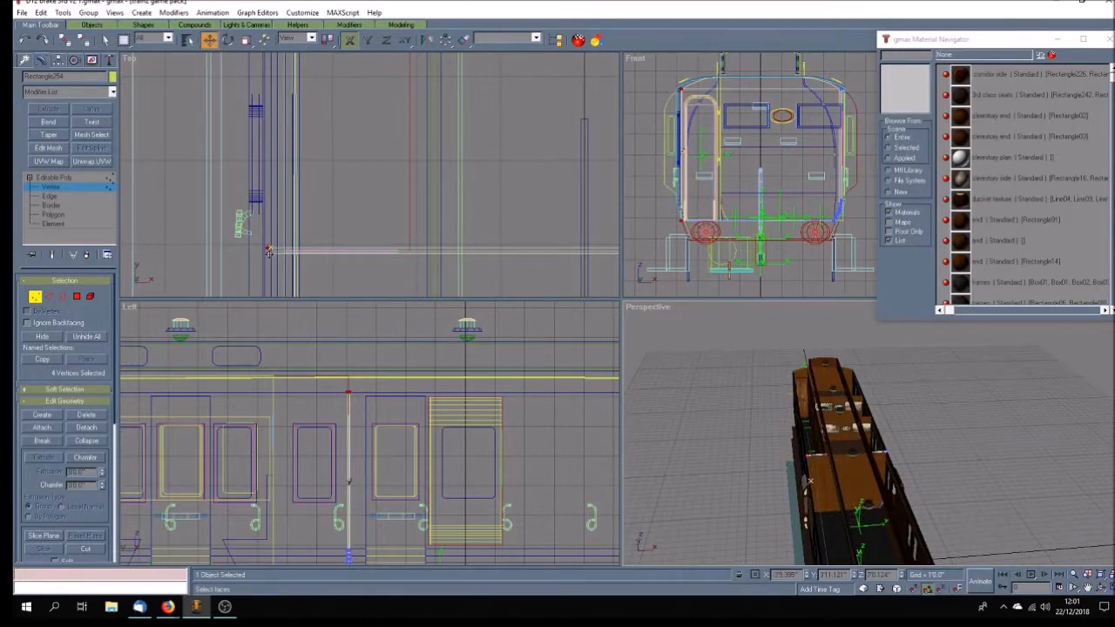
{"action": "left_click_drag", "start_coordinate": [271, 250], "coordinate": [275, 253]}
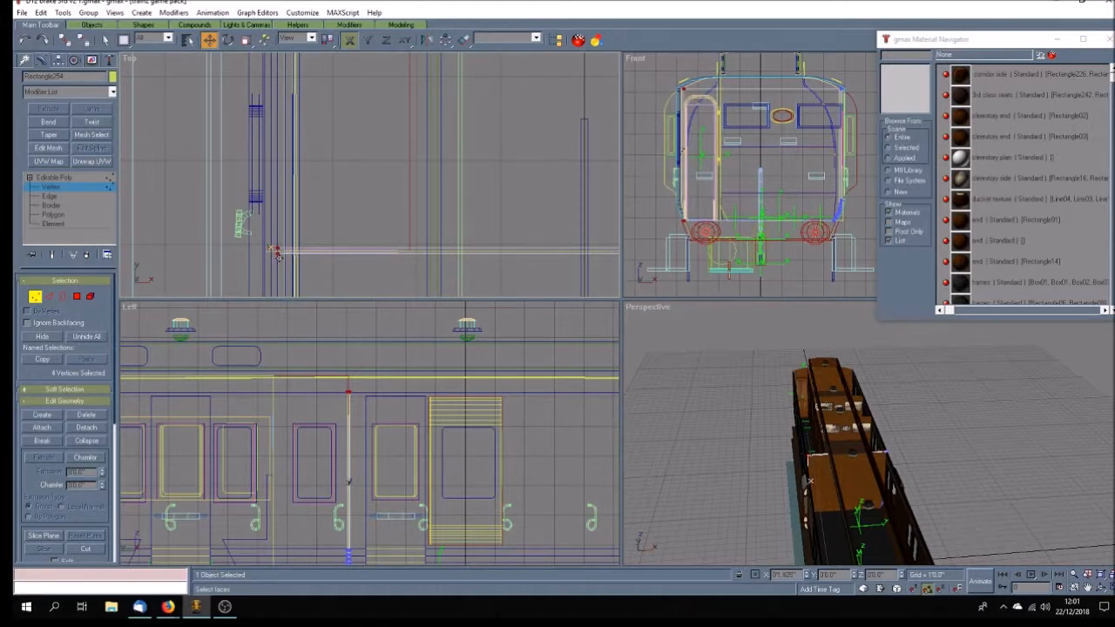
{"action": "left_click", "coordinate": [1101, 590]}
{"action": "mouse_move", "coordinate": [888, 483]}
{"action": "left_mouse_down"}
{"action": "mouse_move", "coordinate": [732, 500]}
{"action": "mouse_move", "coordinate": [871, 468]}
{"action": "mouse_move", "coordinate": [962, 474]}
{"action": "mouse_move", "coordinate": [871, 470]}
{"action": "left_mouse_up"}
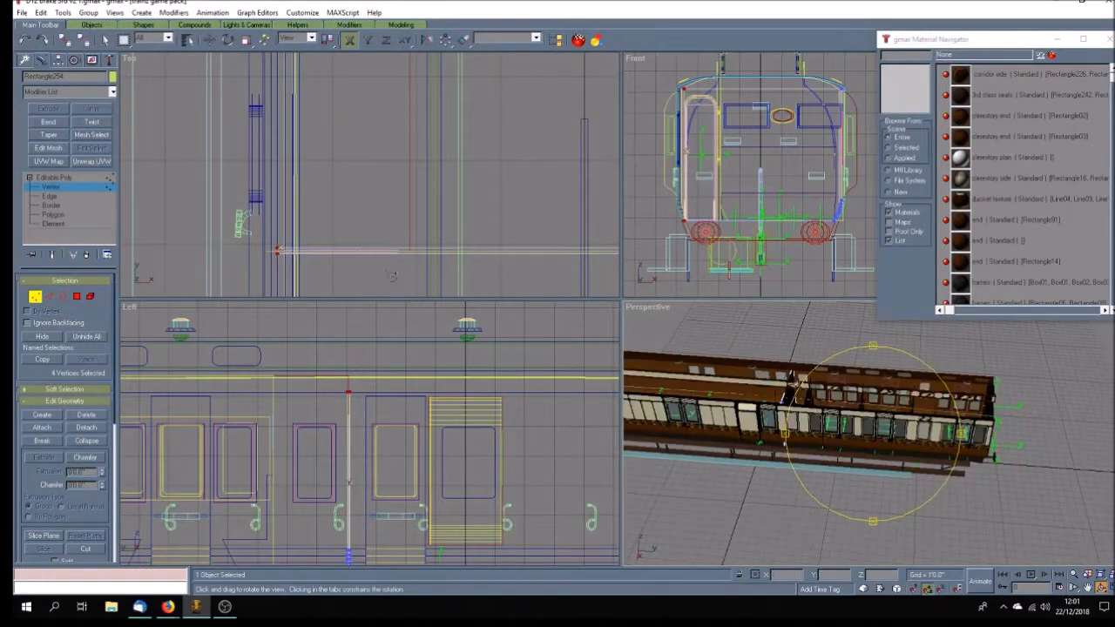
Leave vertex editing on the copied partition and deselect it.
{"action": "left_click", "coordinate": [96, 178]}
{"action": "right_click", "coordinate": [412, 208]}
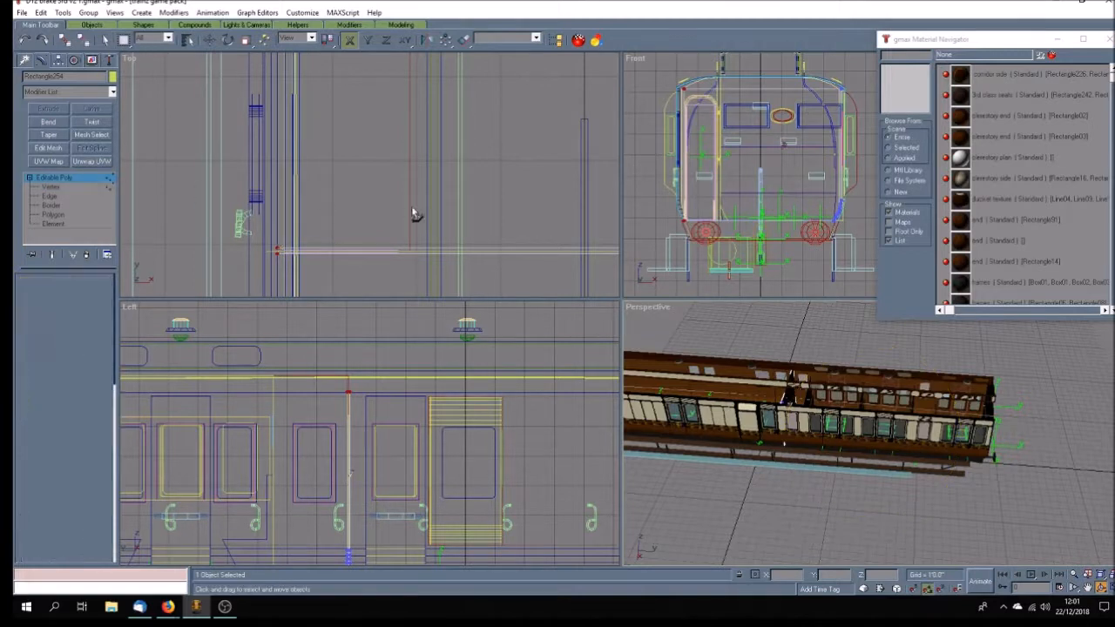
{"action": "left_click", "coordinate": [380, 201]}
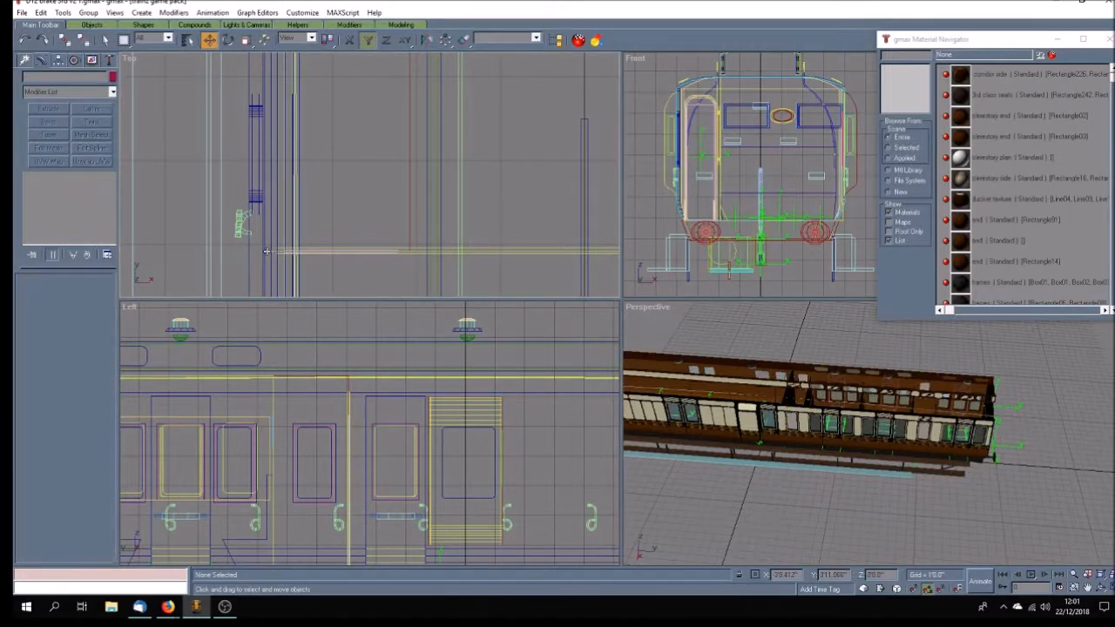
{"action": "left_click", "coordinate": [266, 252]}
{"action": "left_click", "coordinate": [269, 256]}
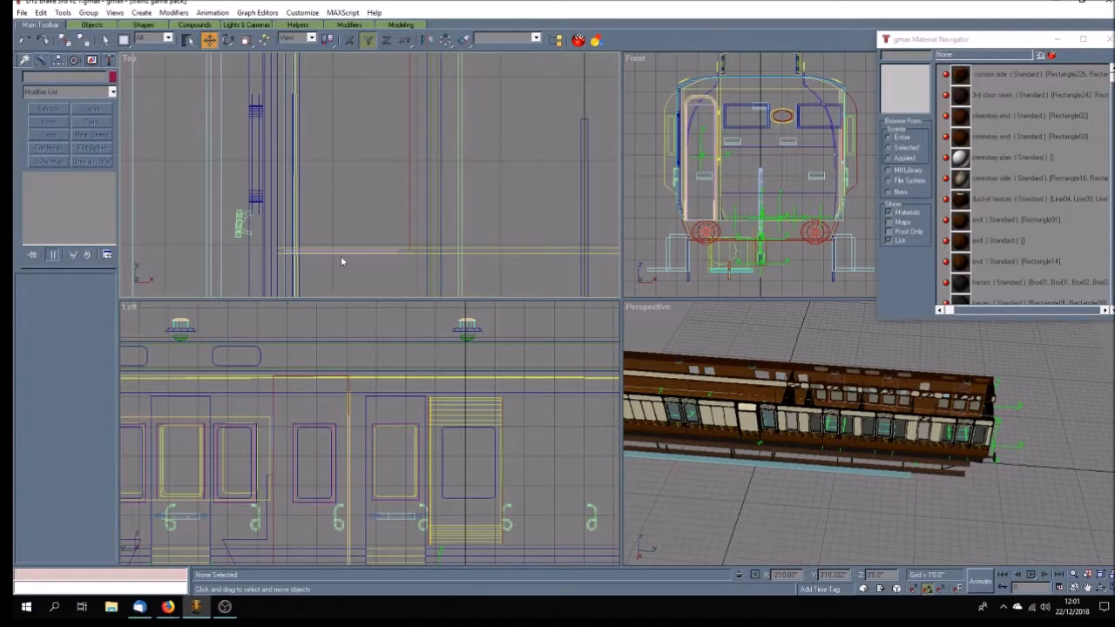
Inspect the partition's end in the top view and the carriage's outer side in perspective for protruding edges.
{"action": "scroll", "coordinate": [307, 244], "scroll_direction": "up", "scroll_amount": 4}
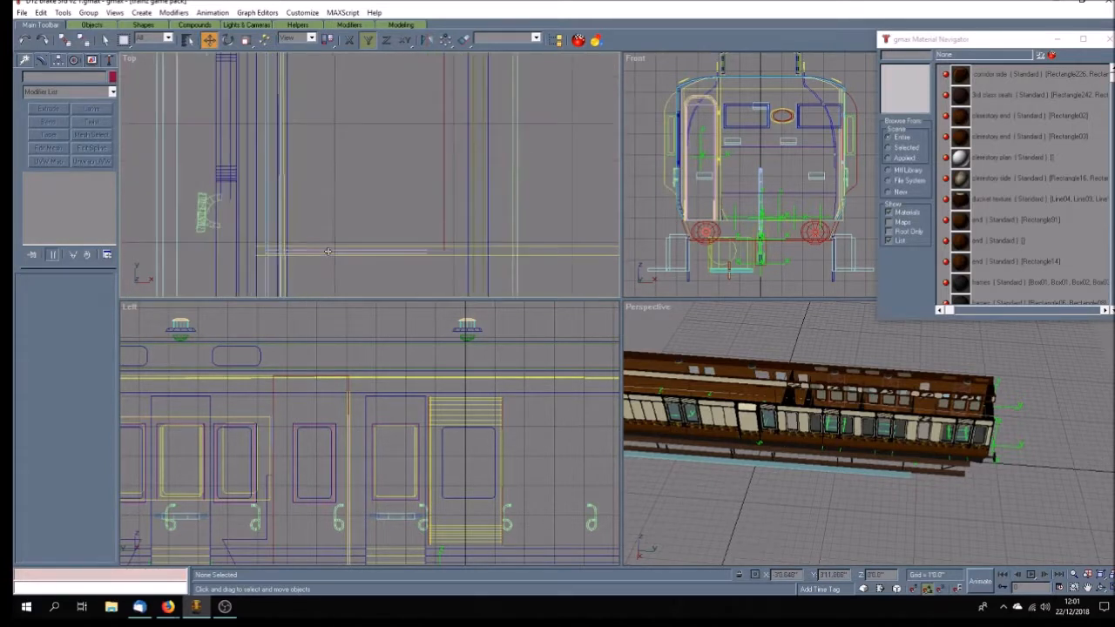
{"action": "mouse_move", "coordinate": [353, 236]}
{"action": "left_mouse_down"}
{"action": "mouse_move", "coordinate": [353, 222]}
{"action": "mouse_move", "coordinate": [363, 252]}
{"action": "left_mouse_up"}
{"action": "left_click", "coordinate": [962, 527]}
{"action": "left_click", "coordinate": [1087, 589]}
{"action": "left_click", "coordinate": [1100, 587]}
{"action": "left_click", "coordinate": [1100, 589]}
{"action": "left_click_drag", "start_coordinate": [759, 465], "coordinate": [687, 418]}
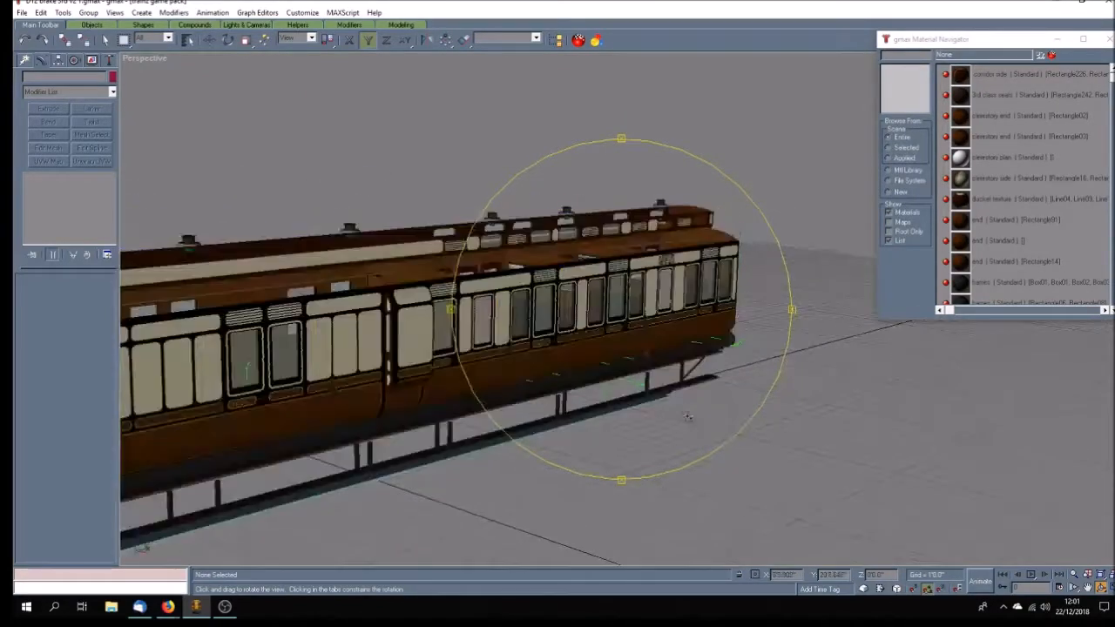
Copy the cross partition along the carriage's length to the next compartment position.
{"action": "mouse_move", "coordinate": [650, 368]}
{"action": "left_mouse_down"}
{"action": "mouse_move", "coordinate": [650, 456]}
{"action": "mouse_move", "coordinate": [650, 440]}
{"action": "left_mouse_up"}
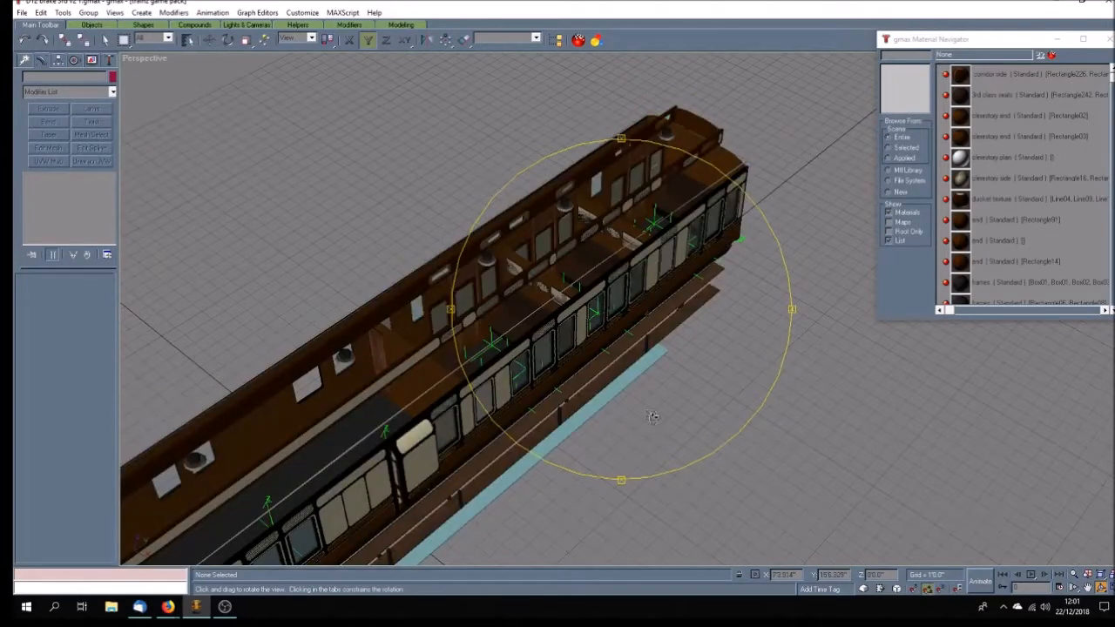
{"action": "left_click", "coordinate": [209, 39]}
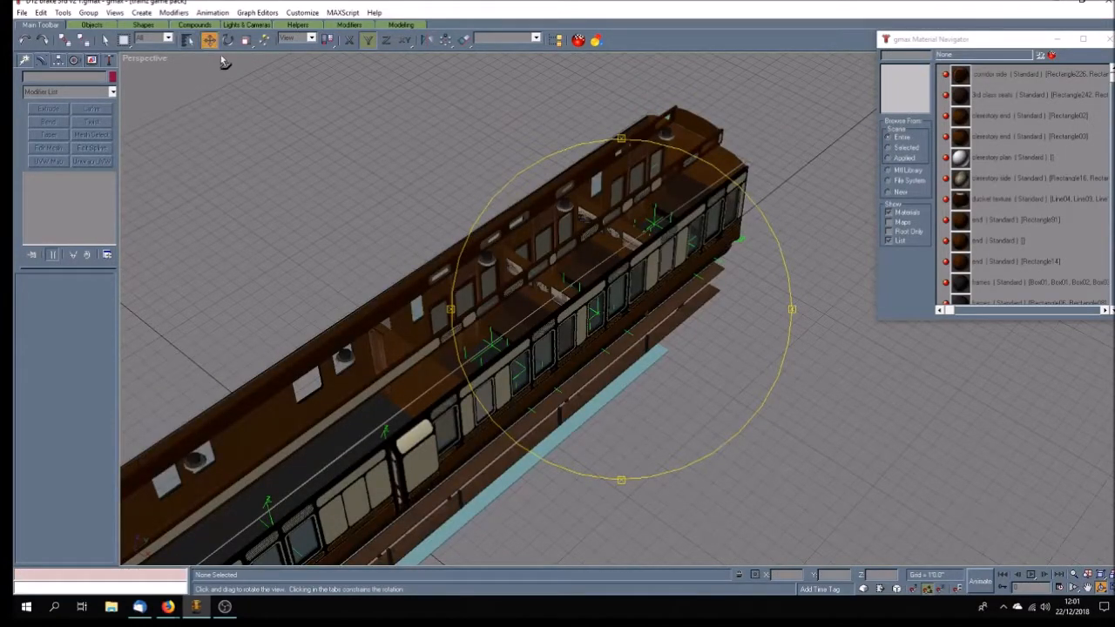
{"action": "left_click", "coordinate": [548, 279]}
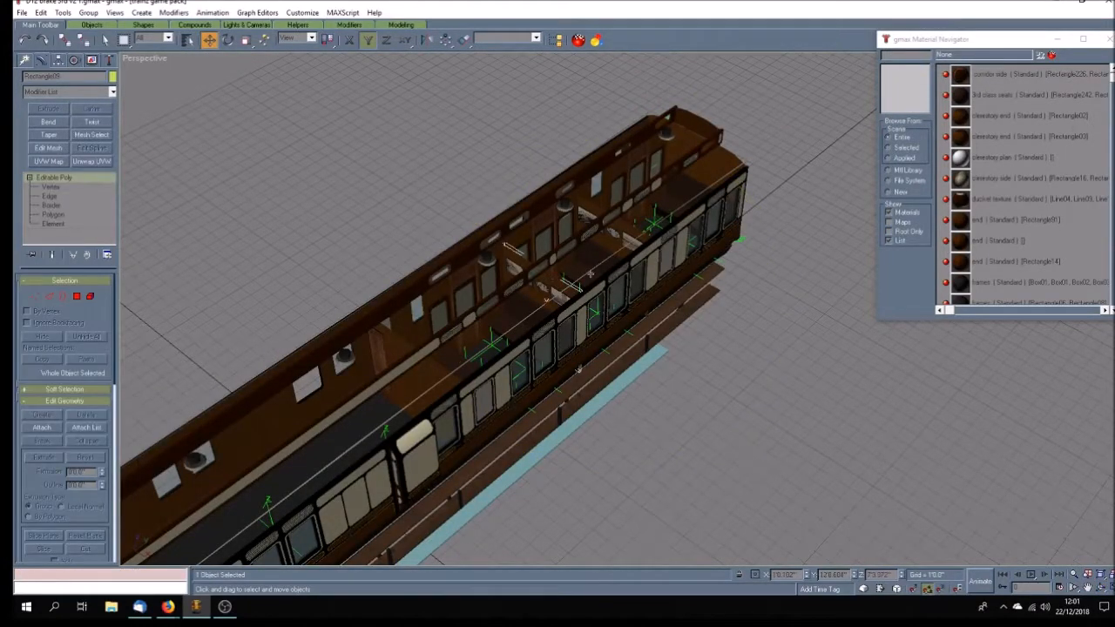
{"action": "mouse_move", "coordinate": [577, 370]}
{"action": "left_mouse_down"}
{"action": "mouse_move", "coordinate": [637, 322]}
{"action": "mouse_move", "coordinate": [643, 228]}
{"action": "left_mouse_up"}
{"action": "left_click", "coordinate": [533, 345]}
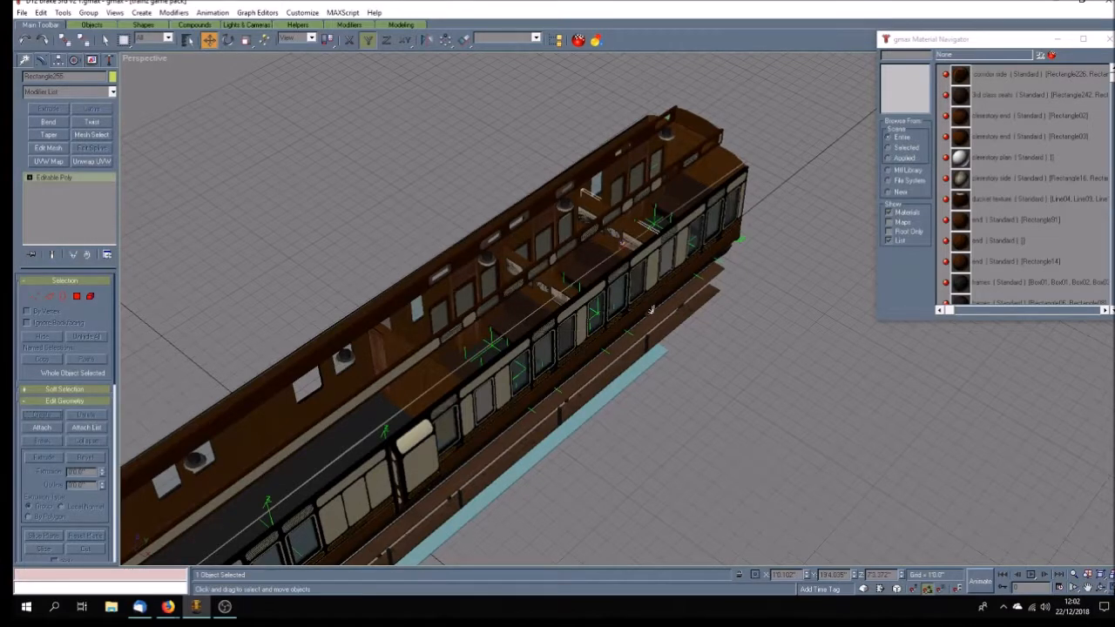
Move the copied partition along the Y axis in the top view to line up with the compartment's end.
{"action": "key", "text": "w"}
{"action": "left_click", "coordinate": [1087, 589]}
{"action": "left_click_drag", "start_coordinate": [414, 191], "coordinate": [444, 155]}
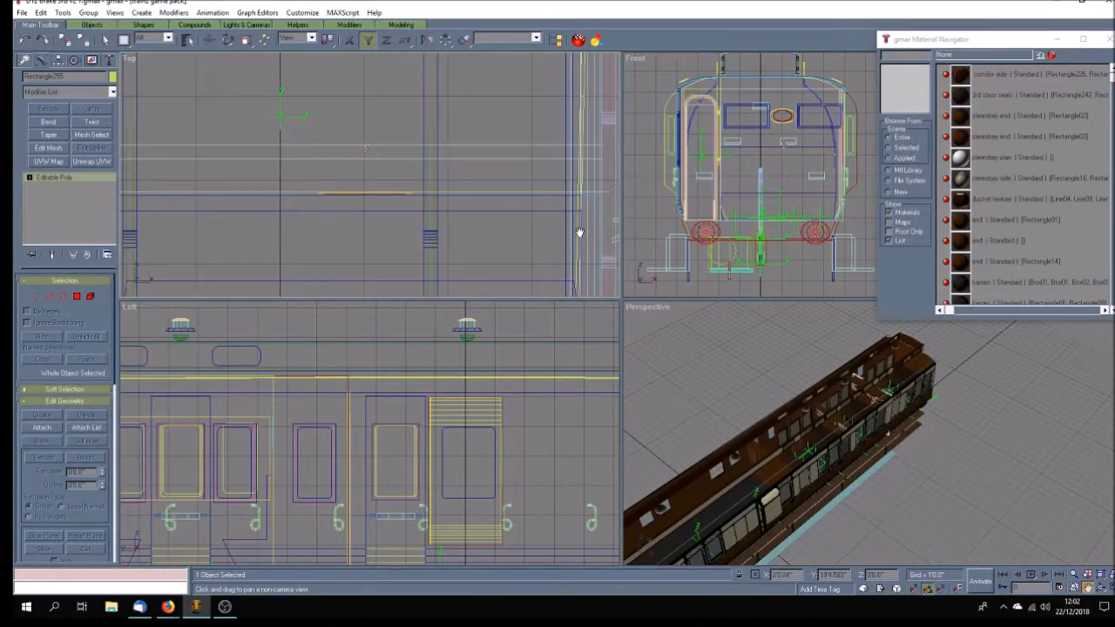
{"action": "left_click", "coordinate": [209, 39]}
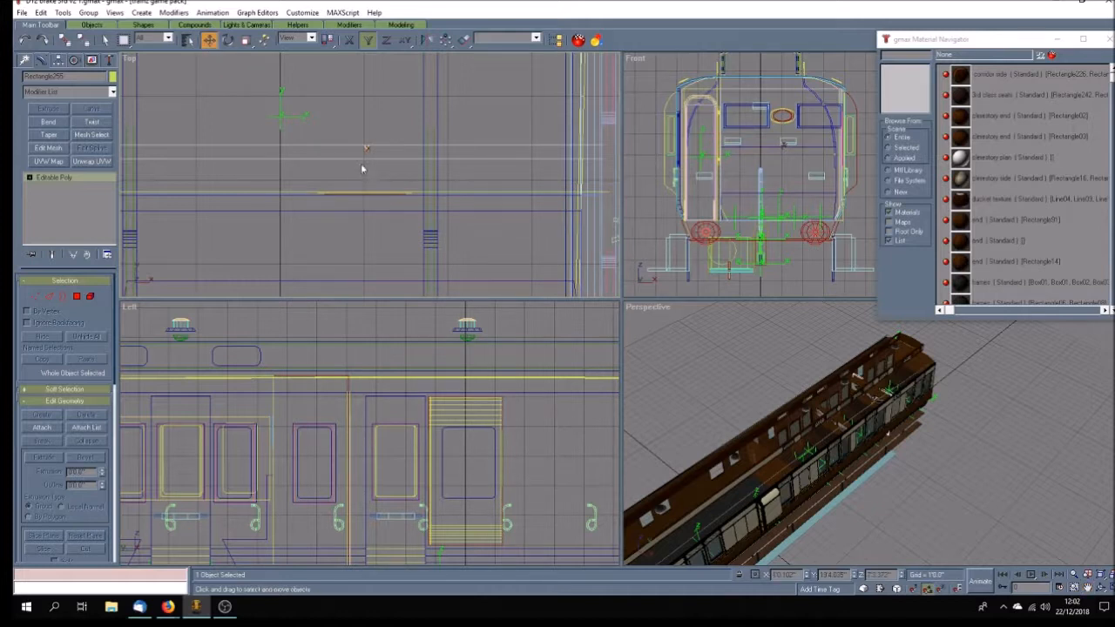
{"action": "left_click_drag", "start_coordinate": [365, 151], "coordinate": [366, 183]}
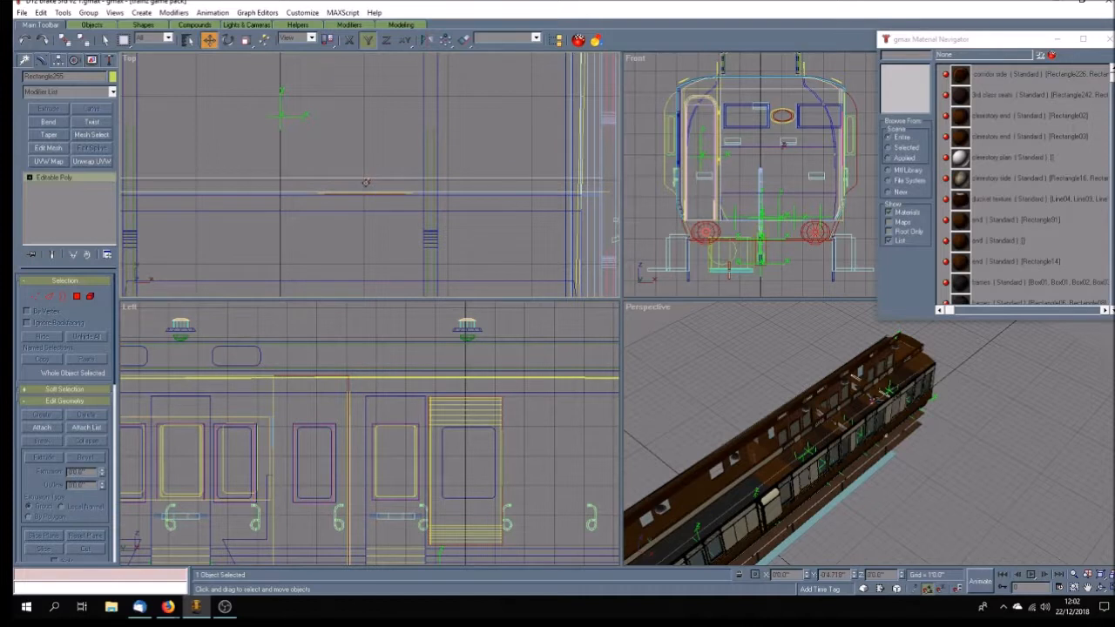
Check the copied partition's vertices where it meets the side wall, and leave vertex editing.
{"action": "scroll", "coordinate": [389, 209], "scroll_direction": "down", "scroll_amount": 3}
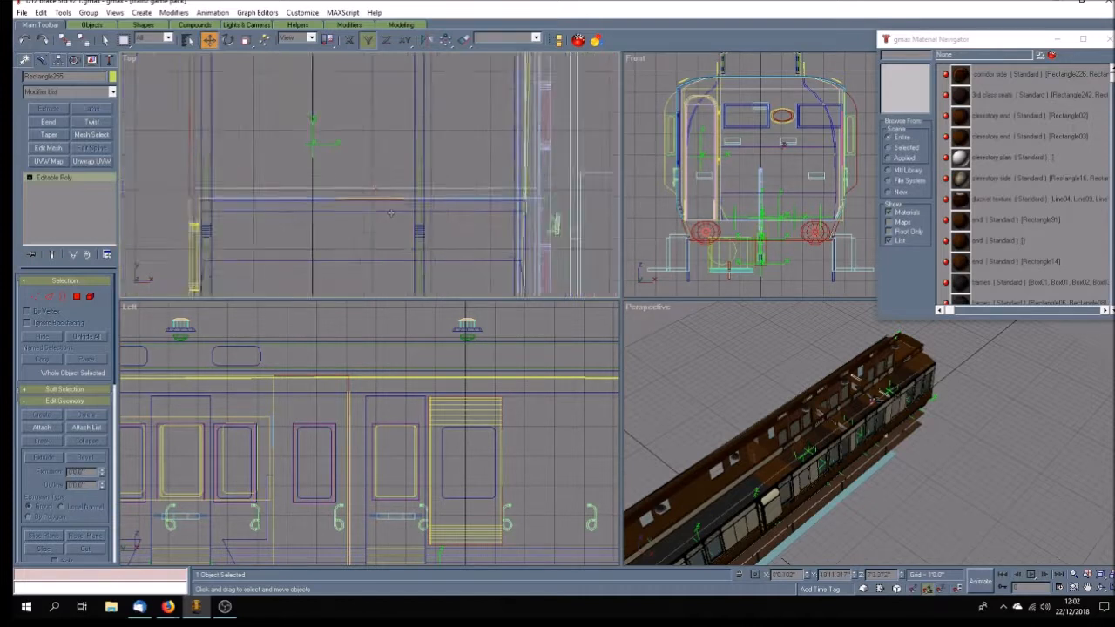
{"action": "scroll", "coordinate": [390, 211], "scroll_direction": "up", "scroll_amount": 2}
{"action": "left_click", "coordinate": [30, 178]}
{"action": "left_click", "coordinate": [50, 186]}
{"action": "left_click_drag", "start_coordinate": [164, 172], "coordinate": [522, 188]}
{"action": "key", "text": "Delete"}
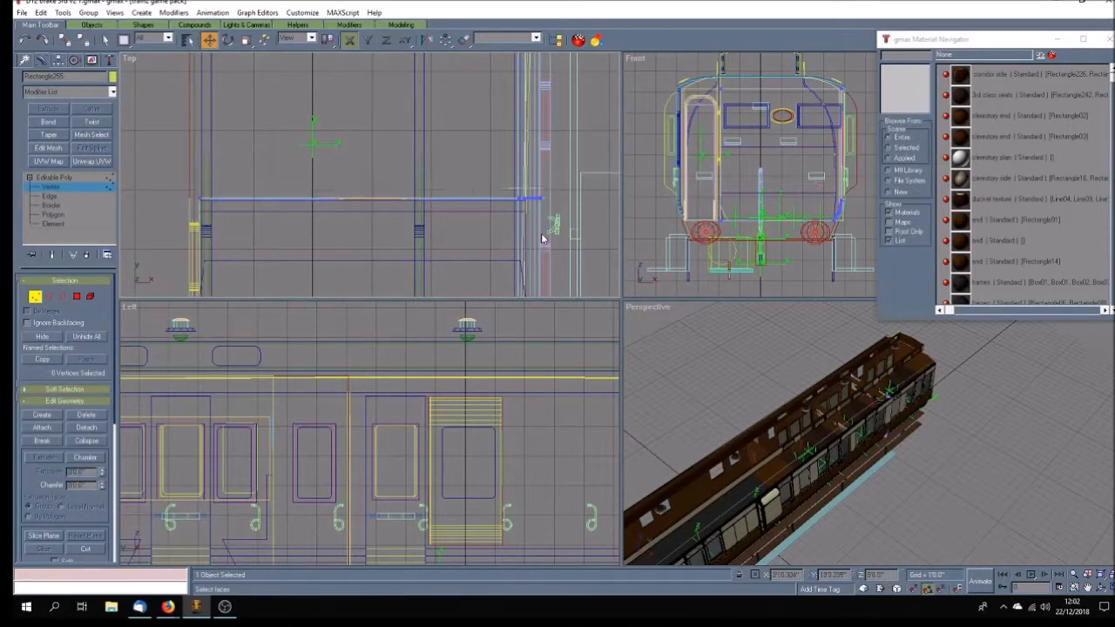
{"action": "left_click", "coordinate": [75, 178]}
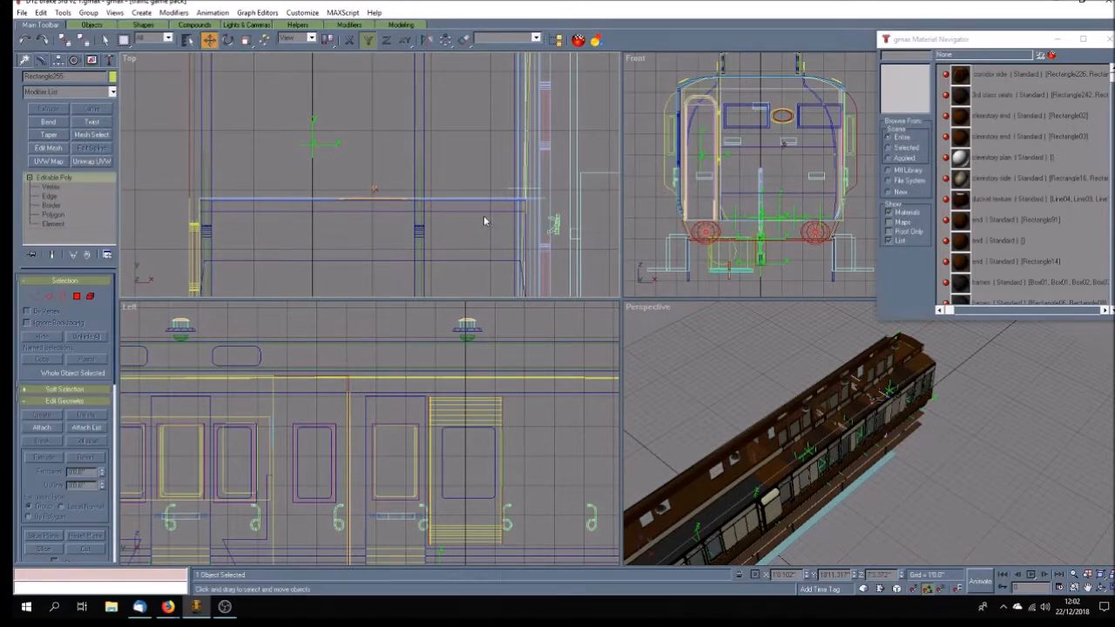
Ungroup the group whose edge projects past the side wall beside the partition, and clear the selection.
{"action": "left_click", "coordinate": [485, 220]}
{"action": "scroll", "coordinate": [548, 212], "scroll_direction": "up", "scroll_amount": 5}
{"action": "left_click", "coordinate": [539, 177]}
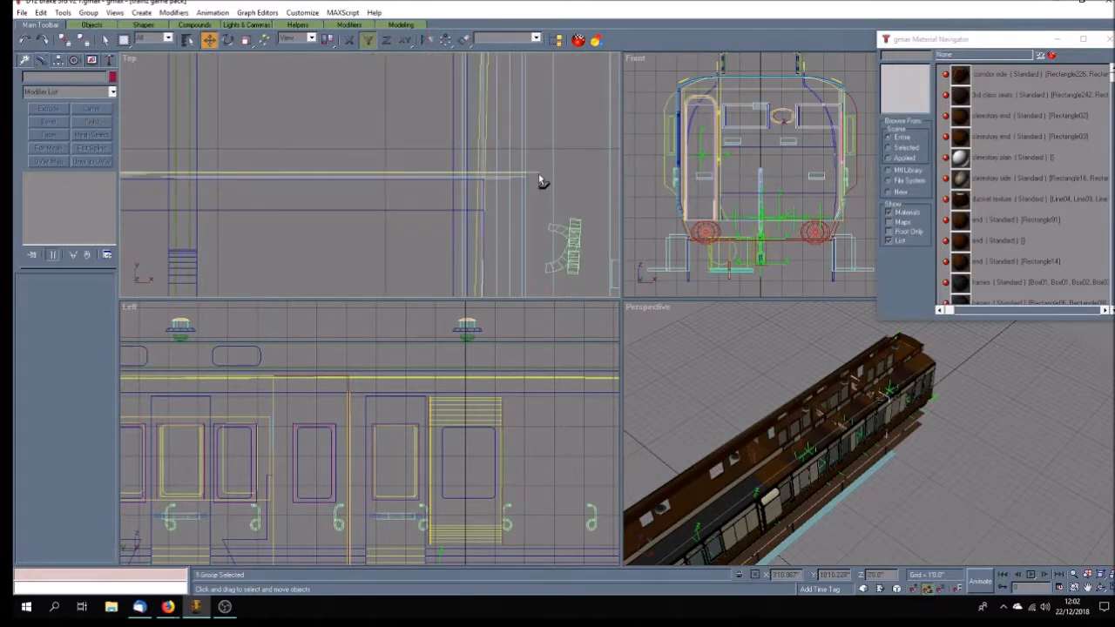
{"action": "left_click", "coordinate": [88, 12]}
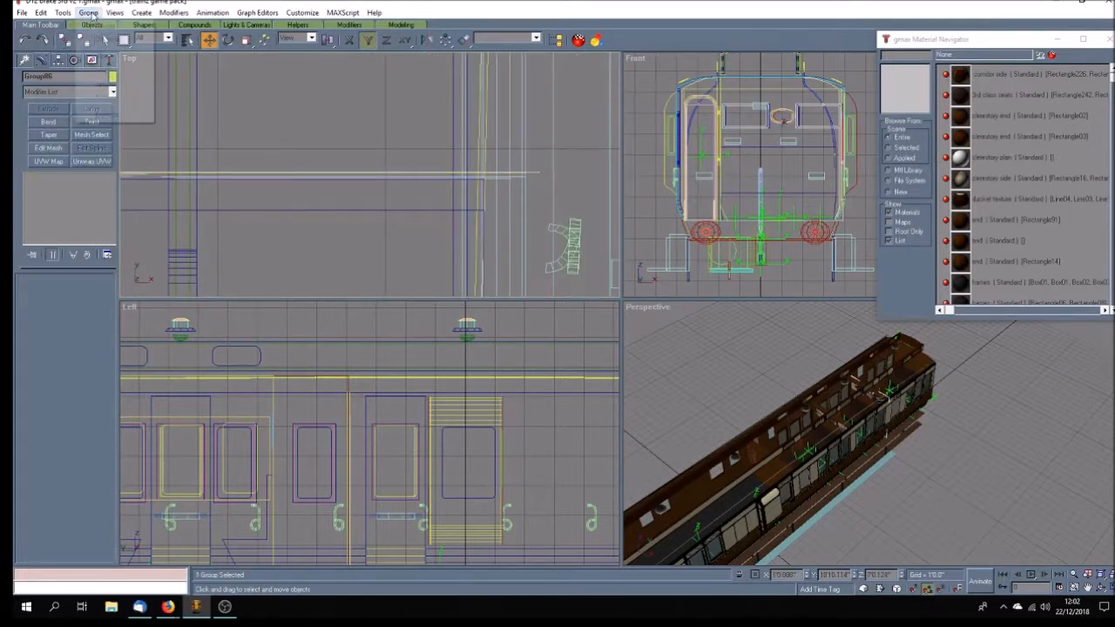
{"action": "left_click", "coordinate": [97, 35]}
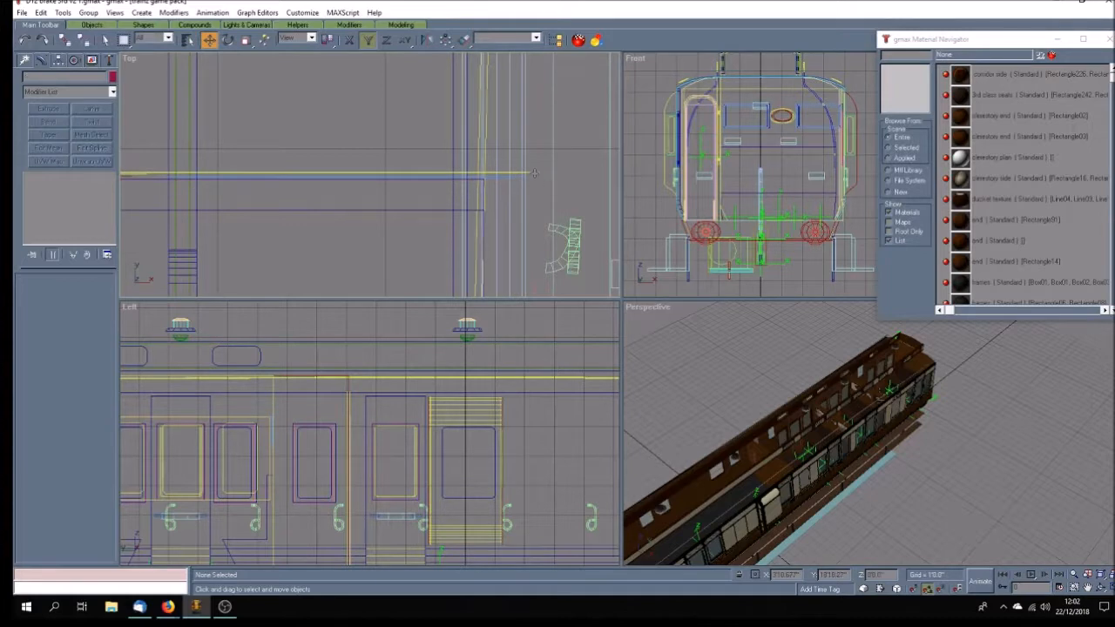
{"action": "left_click", "coordinate": [546, 202]}
Copy the carriage's end panel and place the copy clear of the body, beyond the carriage end.
{"action": "left_click", "coordinate": [954, 489]}
{"action": "left_click", "coordinate": [1102, 591]}
{"action": "left_click_drag", "start_coordinate": [920, 486], "coordinate": [933, 405]}
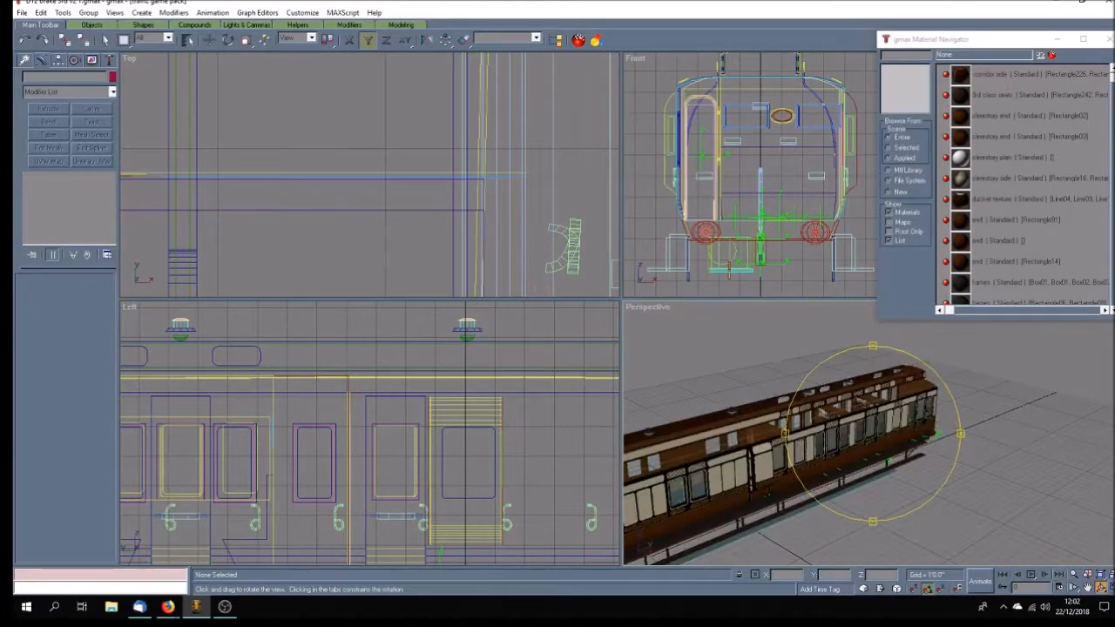
{"action": "left_click", "coordinate": [1112, 587]}
{"action": "mouse_move", "coordinate": [767, 263]}
{"action": "left_mouse_down"}
{"action": "mouse_move", "coordinate": [757, 293]}
{"action": "mouse_move", "coordinate": [686, 370]}
{"action": "mouse_move", "coordinate": [552, 389]}
{"action": "mouse_move", "coordinate": [452, 372]}
{"action": "left_mouse_up"}
{"action": "mouse_move", "coordinate": [598, 392]}
{"action": "left_mouse_down"}
{"action": "mouse_move", "coordinate": [497, 387]}
{"action": "mouse_move", "coordinate": [517, 400]}
{"action": "left_mouse_up"}
{"action": "mouse_move", "coordinate": [521, 402]}
{"action": "left_mouse_down"}
{"action": "mouse_move", "coordinate": [533, 414]}
{"action": "mouse_move", "coordinate": [552, 402]}
{"action": "mouse_move", "coordinate": [581, 438]}
{"action": "mouse_move", "coordinate": [608, 430]}
{"action": "mouse_move", "coordinate": [582, 430]}
{"action": "mouse_move", "coordinate": [698, 444]}
{"action": "mouse_move", "coordinate": [560, 421]}
{"action": "mouse_move", "coordinate": [591, 441]}
{"action": "left_mouse_up"}
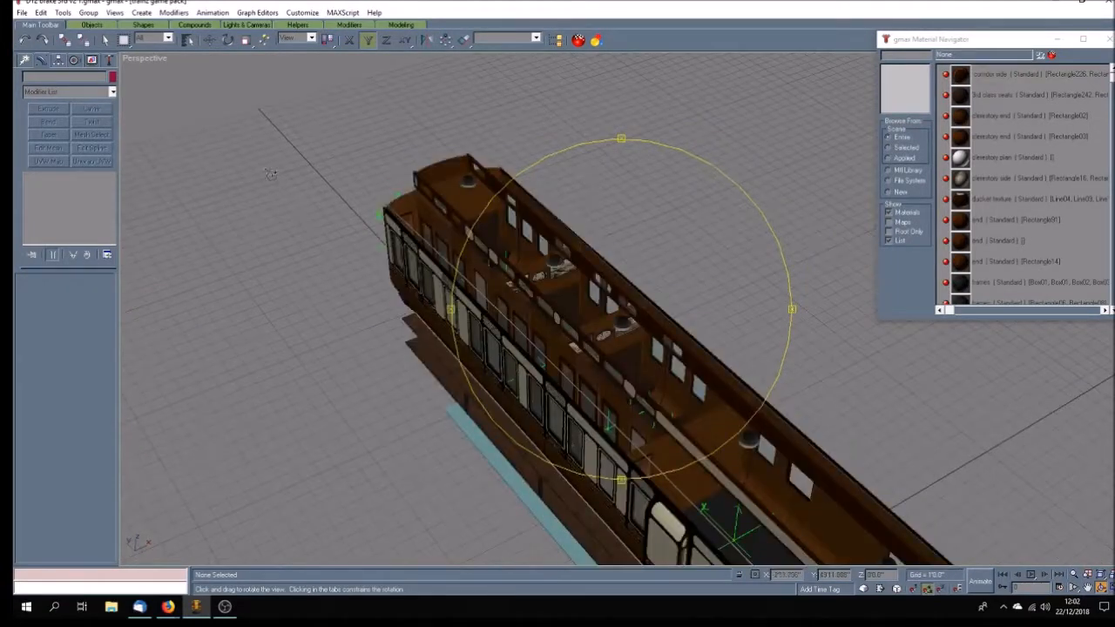
{"action": "left_click", "coordinate": [105, 40]}
{"action": "left_click", "coordinate": [459, 205]}
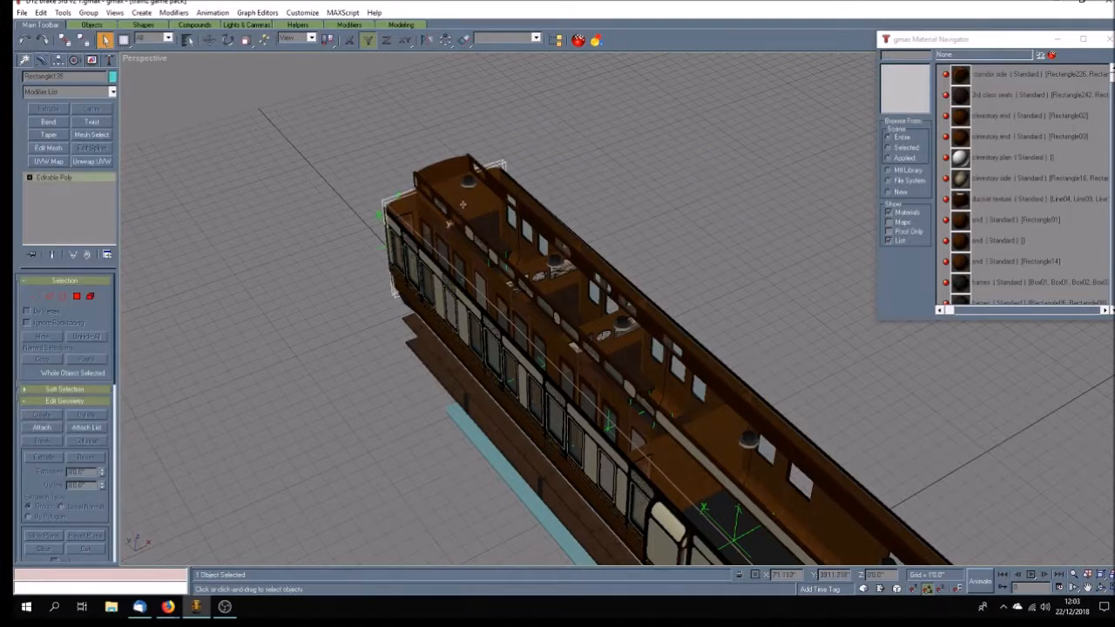
{"action": "left_click", "coordinate": [209, 40]}
{"action": "left_click_drag", "start_coordinate": [409, 209], "coordinate": [340, 139], "text": "shift"}
{"action": "left_click", "coordinate": [529, 347]}
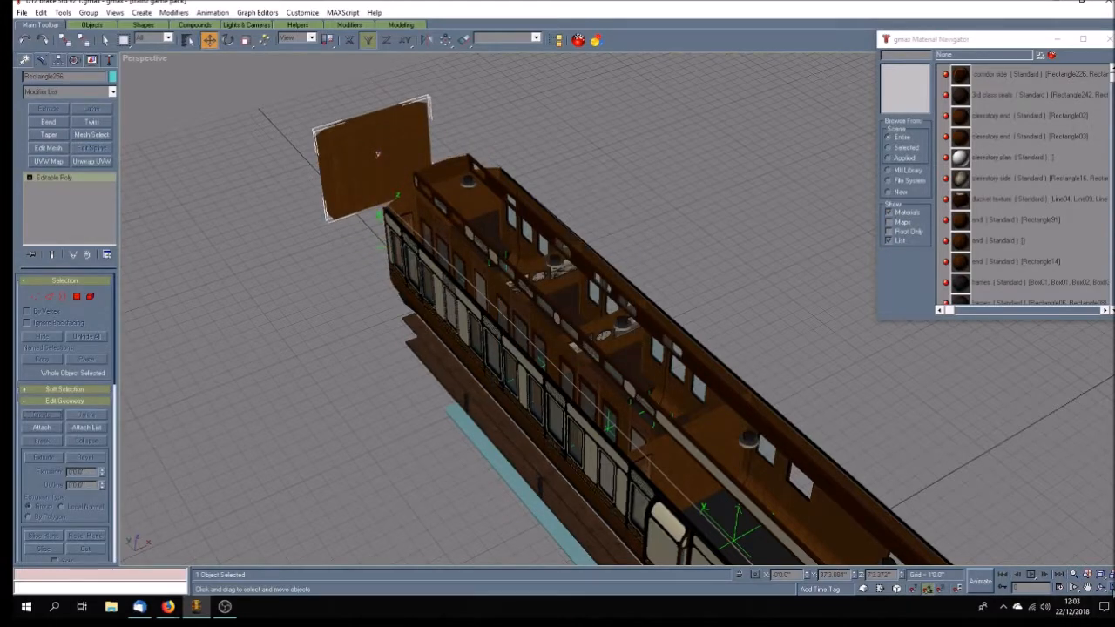
Set the copied end panel's Y position to 37'0", nudge it until its straight section meets the grid line, and deselect it.
{"action": "left_click", "coordinate": [1110, 589]}
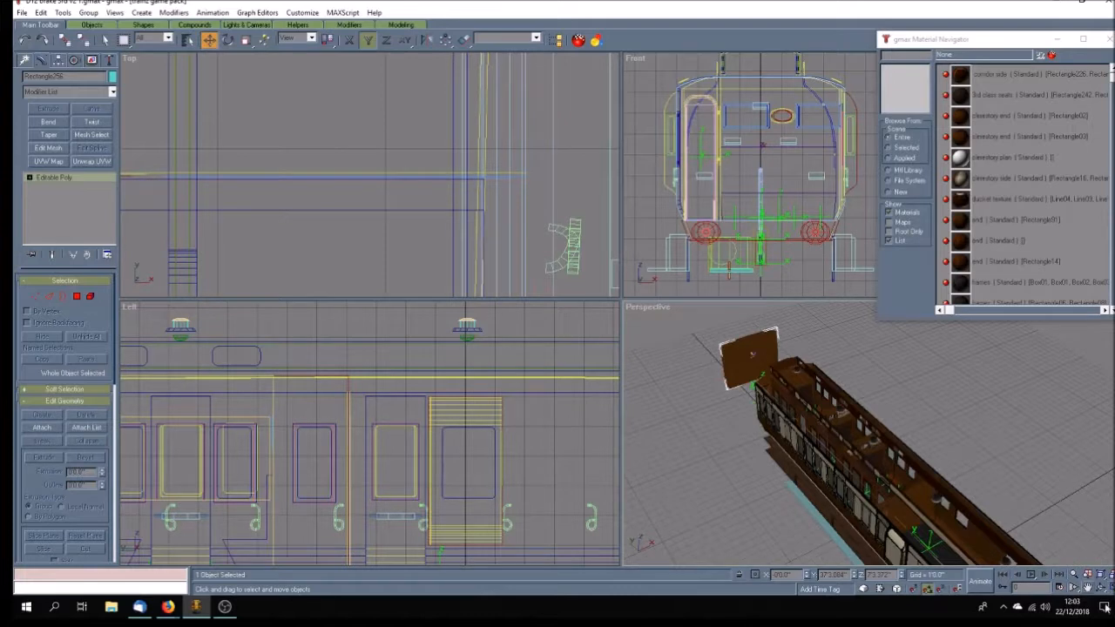
{"action": "left_click", "coordinate": [1087, 589]}
{"action": "scroll", "coordinate": [406, 403], "scroll_direction": "down", "scroll_amount": 6}
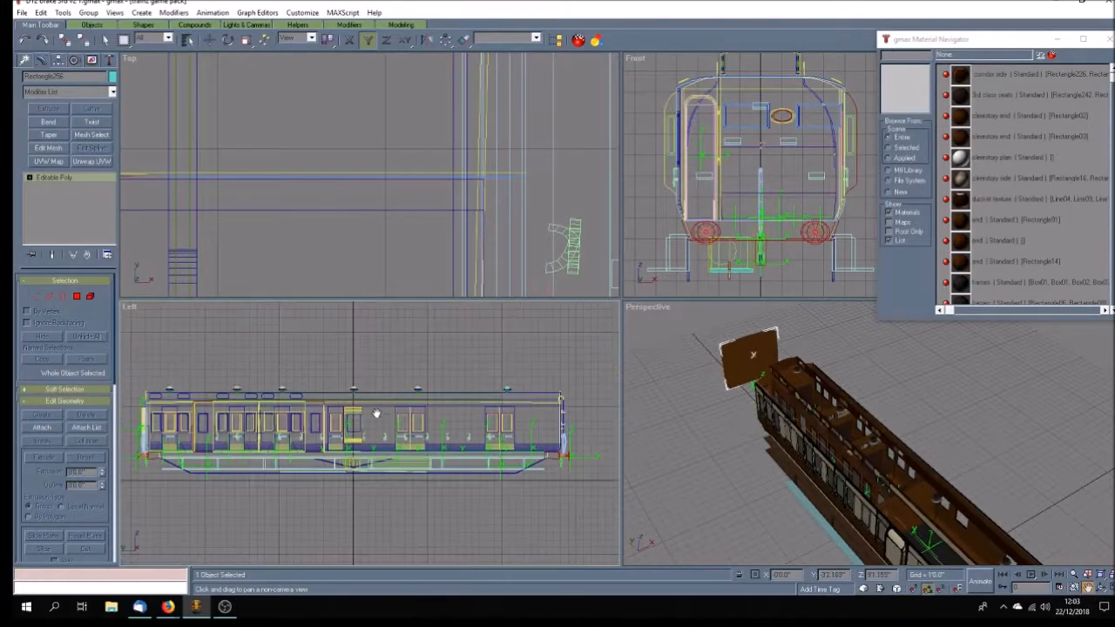
{"action": "scroll", "coordinate": [376, 413], "scroll_direction": "down", "scroll_amount": 3}
{"action": "scroll", "coordinate": [427, 406], "scroll_direction": "up", "scroll_amount": 10}
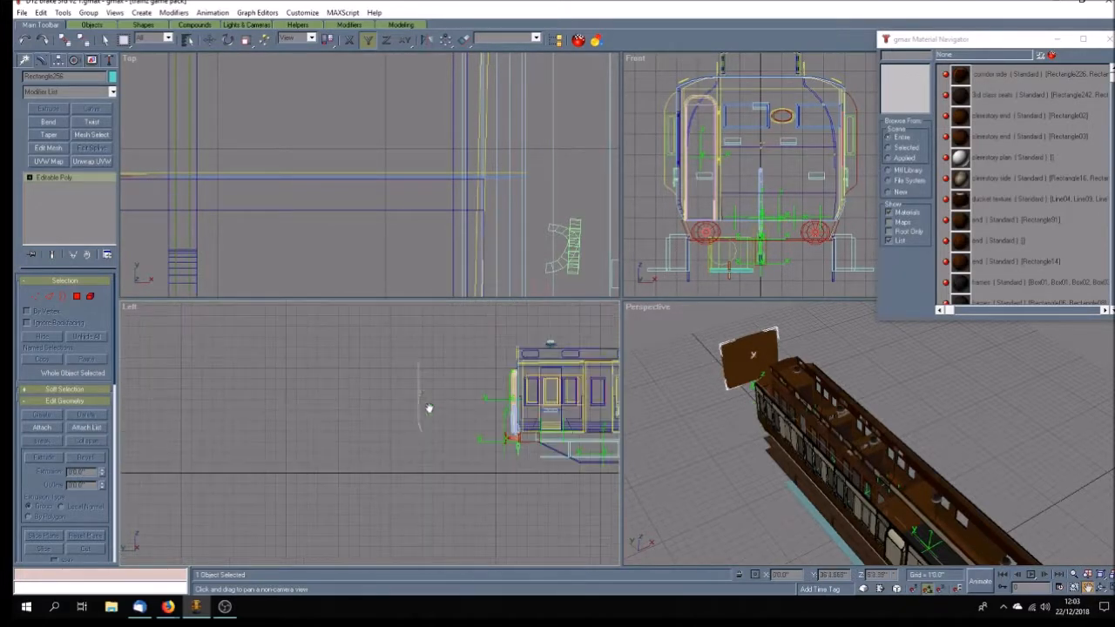
{"action": "left_click_drag", "start_coordinate": [414, 467], "coordinate": [423, 463]}
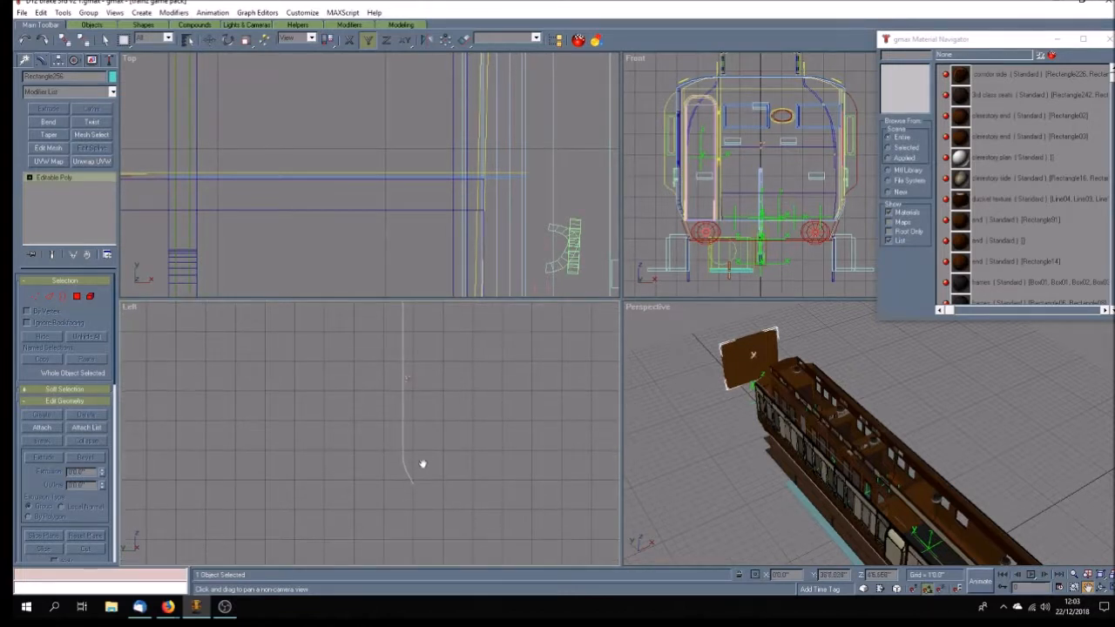
{"action": "left_click", "coordinate": [209, 40]}
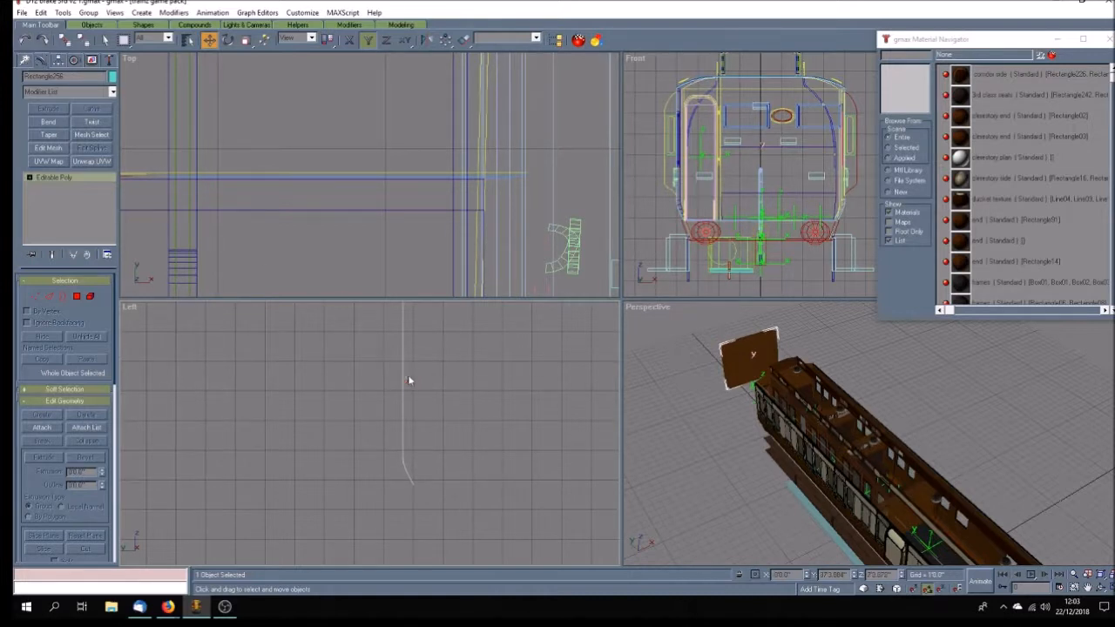
{"action": "left_click_drag", "start_coordinate": [407, 389], "coordinate": [420, 389]}
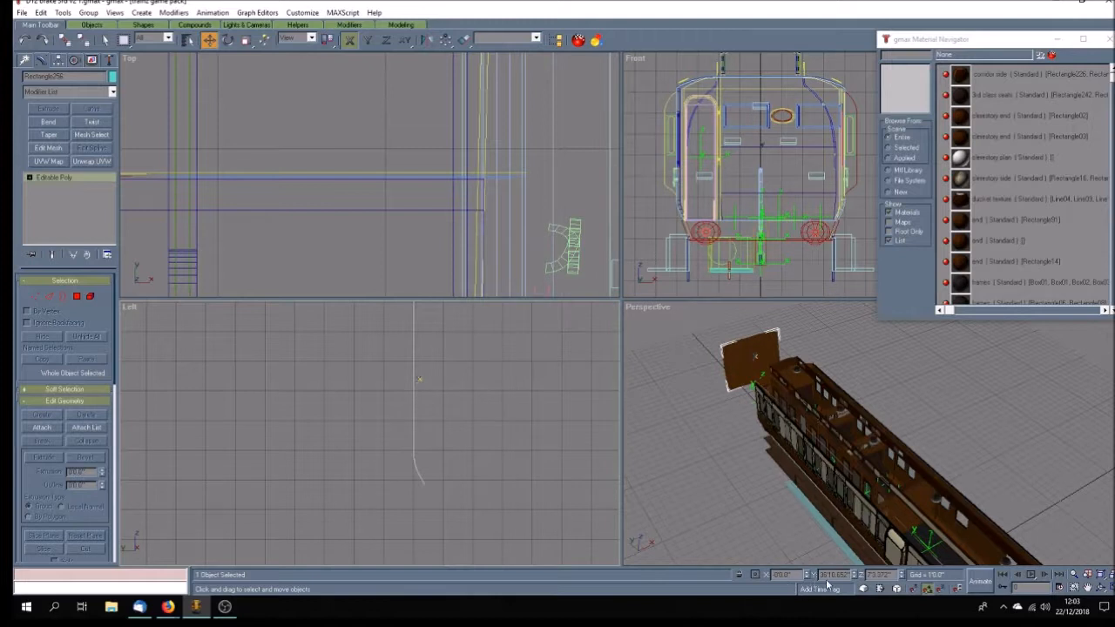
{"action": "double_click", "coordinate": [824, 575]}
{"action": "type", "text": "370"}
{"action": "key", "text": "Return"}
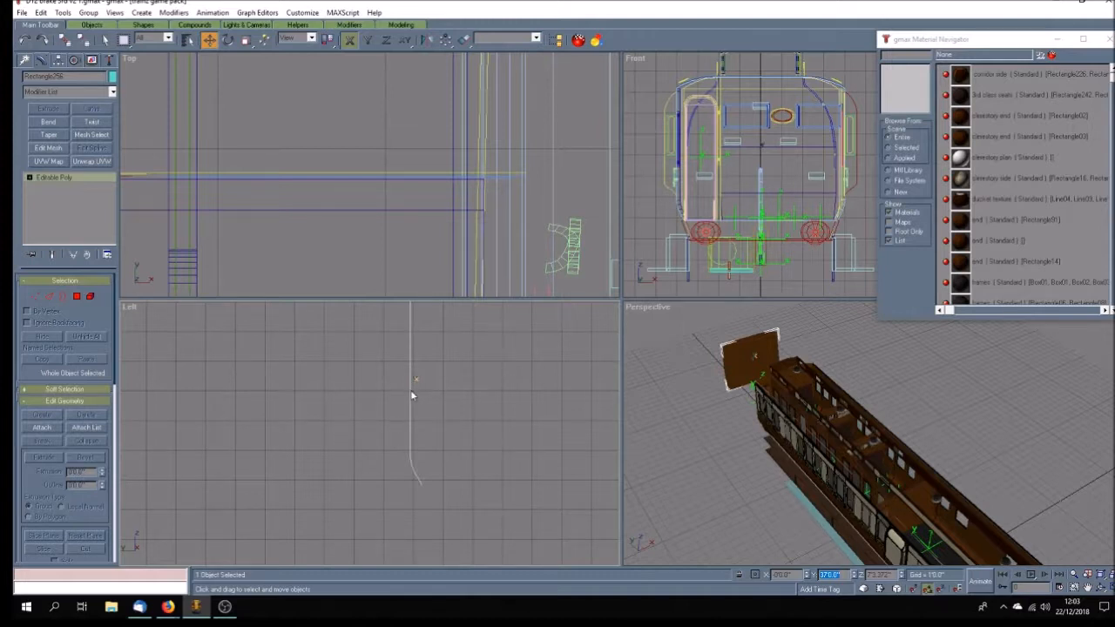
{"action": "left_click_drag", "start_coordinate": [410, 390], "coordinate": [413, 391]}
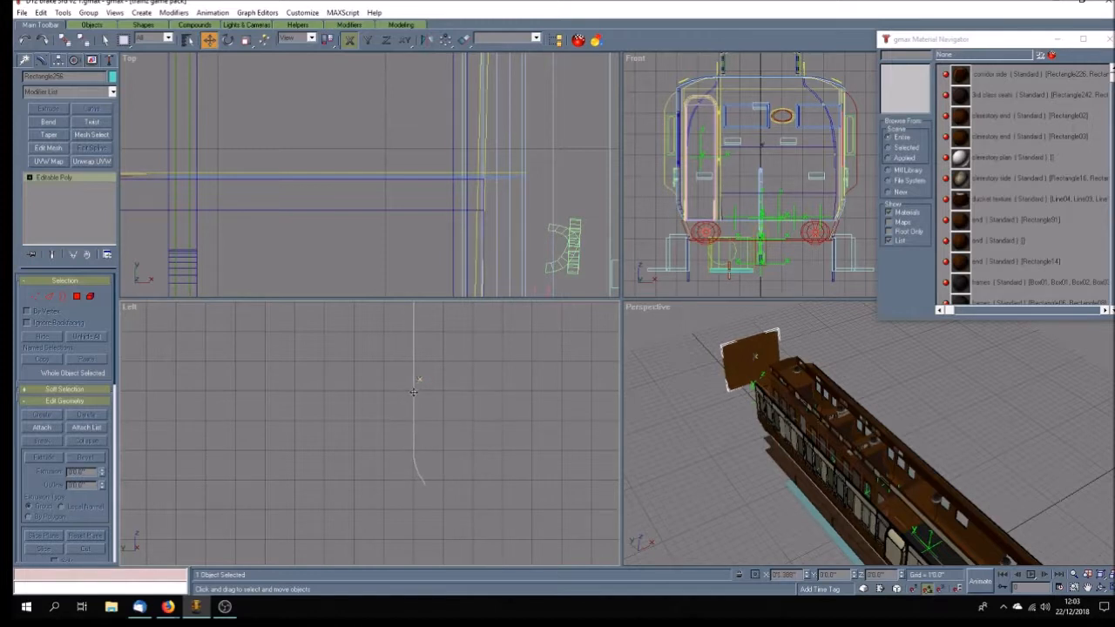
{"action": "left_click", "coordinate": [415, 502]}
Start vertex editing on the copied end panel and set the uppermost vertices of its lower curve to Y 37'0".
{"action": "scroll", "coordinate": [414, 503], "scroll_direction": "up", "scroll_amount": 3}
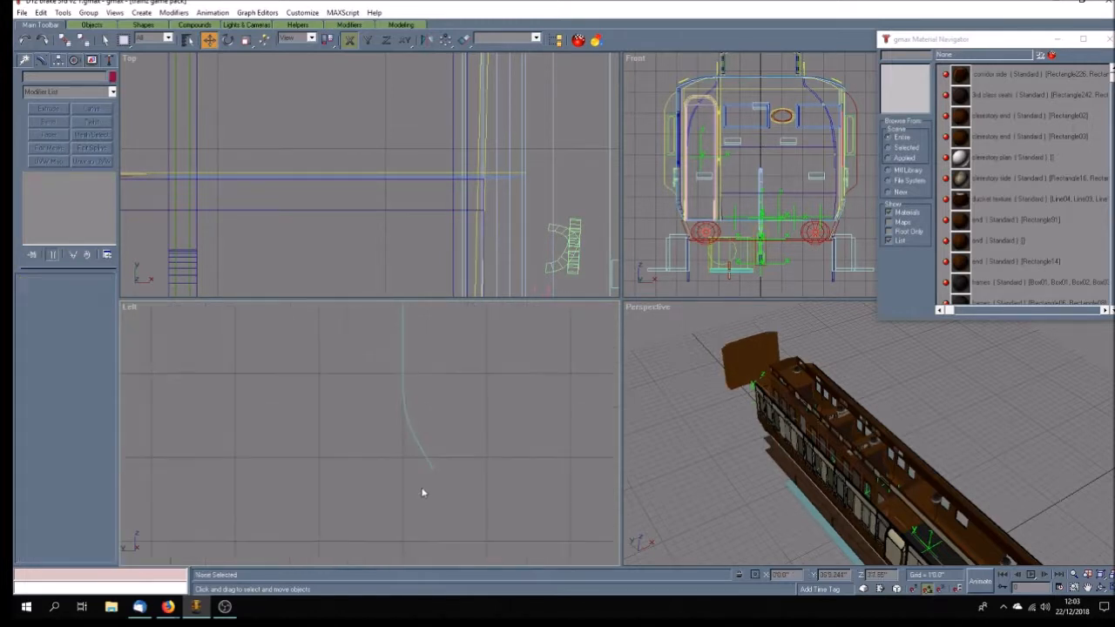
{"action": "left_click", "coordinate": [421, 474]}
{"action": "left_click", "coordinate": [29, 176]}
{"action": "left_click", "coordinate": [51, 187]}
{"action": "left_click_drag", "start_coordinate": [379, 371], "coordinate": [495, 521]}
{"action": "left_click_drag", "start_coordinate": [378, 375], "coordinate": [439, 406]}
{"action": "double_click", "coordinate": [820, 575]}
{"action": "left_click", "coordinate": [403, 406]}
{"action": "left_click_drag", "start_coordinate": [822, 574], "coordinate": [874, 574]}
{"action": "type", "text": "370"}
{"action": "key", "text": "Return"}
Flatten the next two vertex rows down the panel's lower curve by setting each to Y 37'0".
{"action": "left_click_drag", "start_coordinate": [397, 424], "coordinate": [444, 436]}
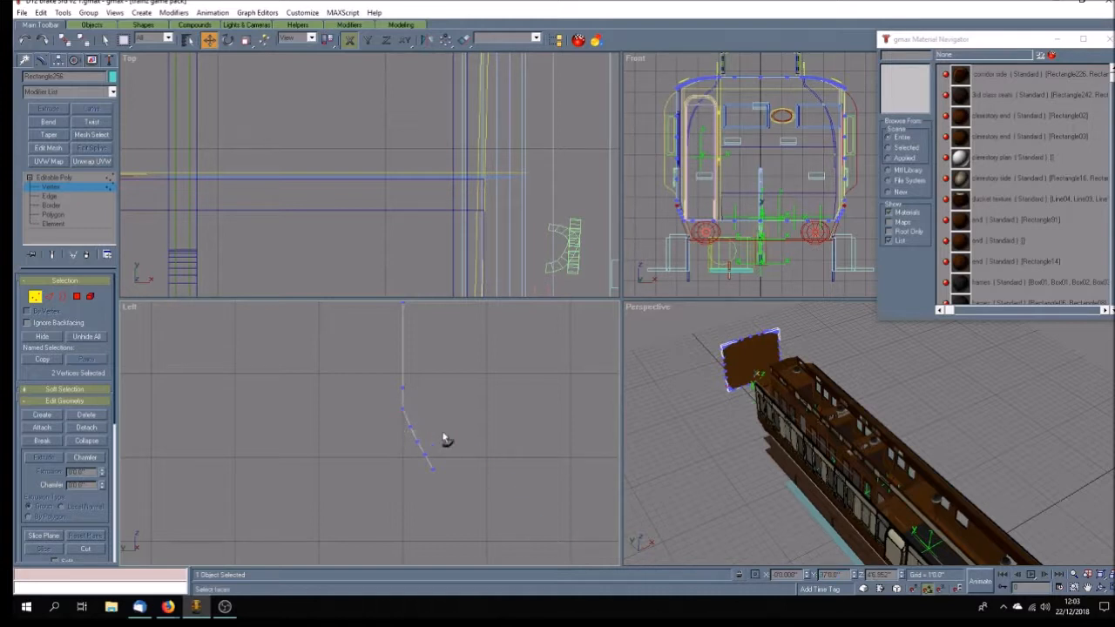
{"action": "double_click", "coordinate": [825, 574]}
{"action": "type", "text": "370"}
{"action": "key", "text": "Return"}
{"action": "left_click_drag", "start_coordinate": [401, 440], "coordinate": [439, 451]}
{"action": "double_click", "coordinate": [824, 575]}
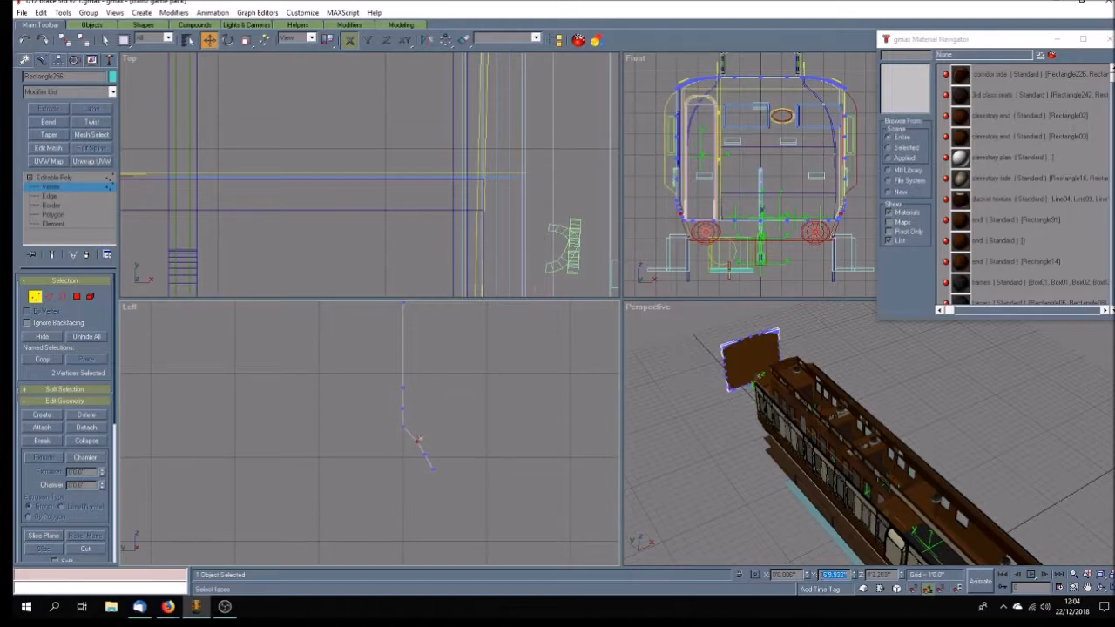
{"action": "type", "text": "370"}
{"action": "key", "text": "Return"}
Straighten the panel's lowest two vertex rows by setting each to Y 37'0", and clear the vertex selection.
{"action": "left_click_drag", "start_coordinate": [409, 448], "coordinate": [439, 459]}
{"action": "double_click", "coordinate": [832, 575]}
{"action": "type", "text": "370"}
{"action": "key", "text": "Return"}
{"action": "left_click", "coordinate": [432, 468]}
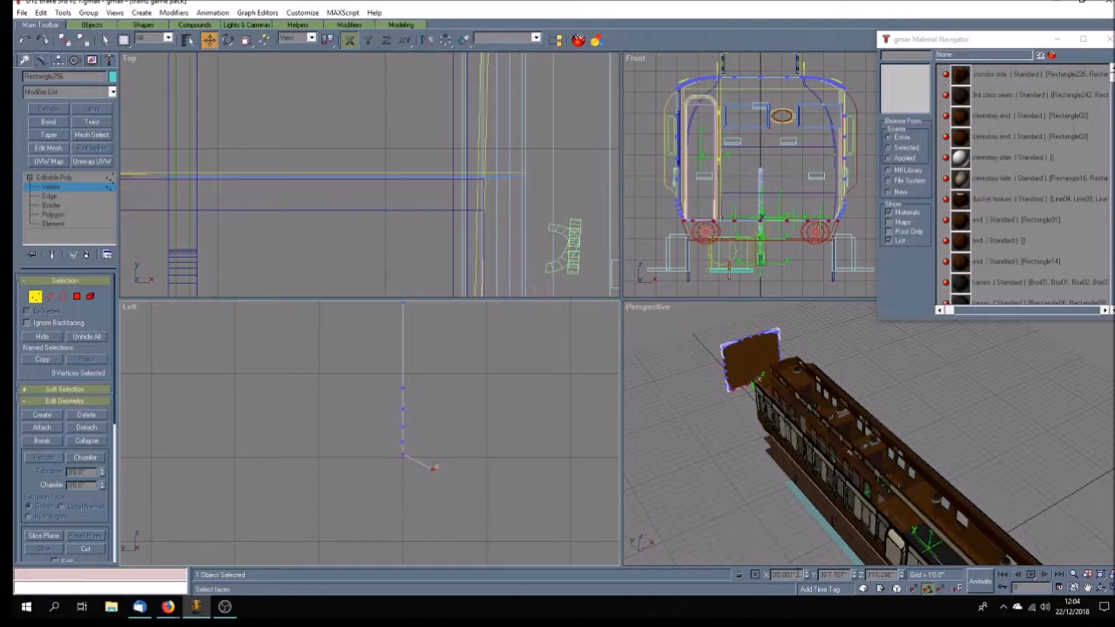
{"action": "double_click", "coordinate": [831, 575]}
{"action": "type", "text": "37"}
{"action": "key", "text": "Return"}
{"action": "left_click", "coordinate": [461, 493]}
Select the panel's middle and lower vertices in turn to check their Y positions, and clear the selection.
{"action": "scroll", "coordinate": [460, 493], "scroll_direction": "down", "scroll_amount": 4}
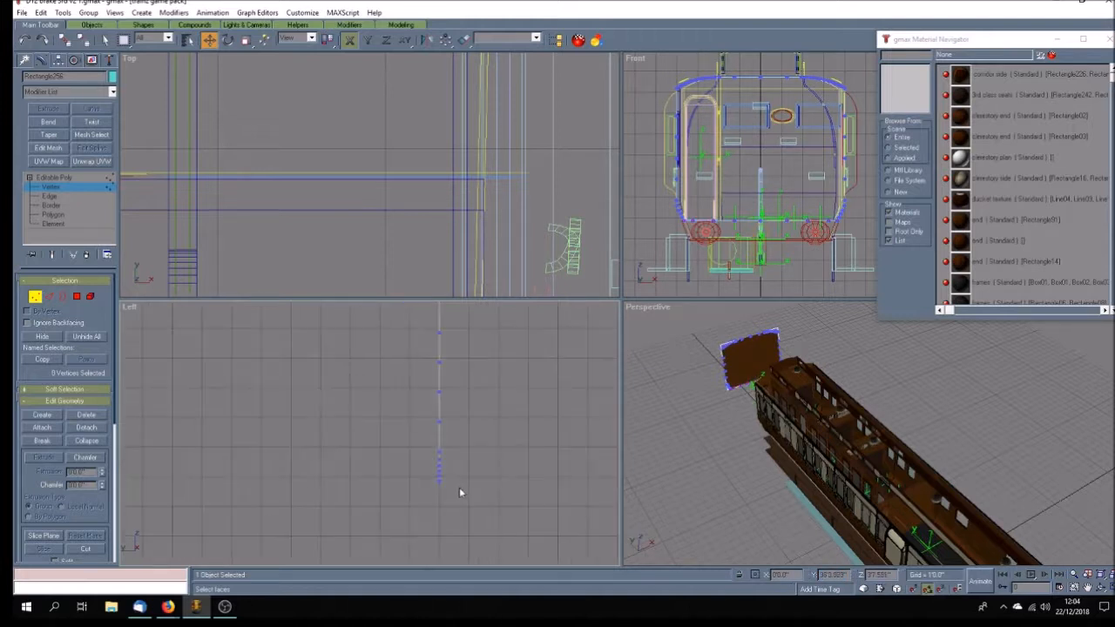
{"action": "scroll", "coordinate": [448, 368], "scroll_direction": "up", "scroll_amount": 1}
{"action": "left_click", "coordinate": [439, 341]}
{"action": "left_click_drag", "start_coordinate": [418, 326], "coordinate": [469, 488]}
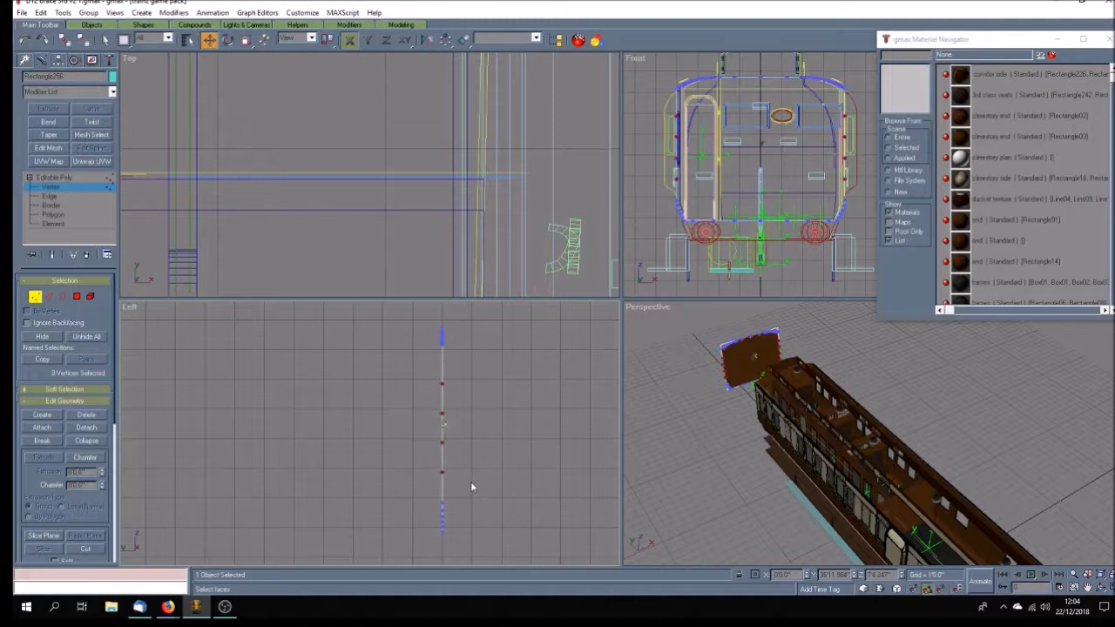
{"action": "scroll", "coordinate": [489, 480], "scroll_direction": "down", "scroll_amount": 2}
{"action": "scroll", "coordinate": [473, 528], "scroll_direction": "up", "scroll_amount": 2}
{"action": "left_click_drag", "start_coordinate": [429, 430], "coordinate": [486, 498]}
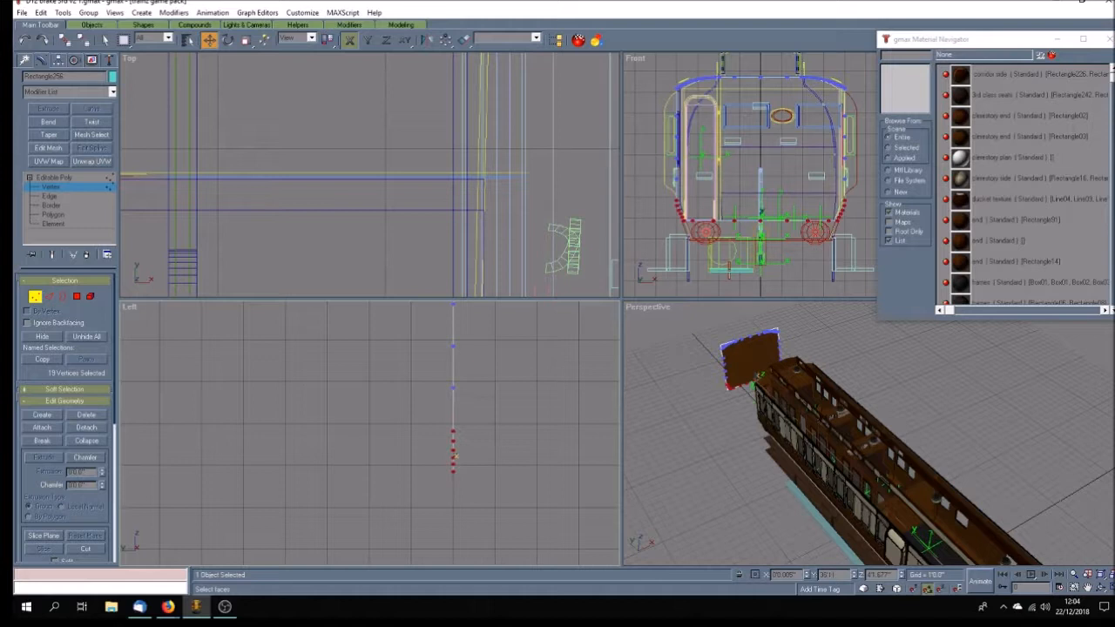
{"action": "double_click", "coordinate": [834, 575]}
{"action": "left_click", "coordinate": [472, 412]}
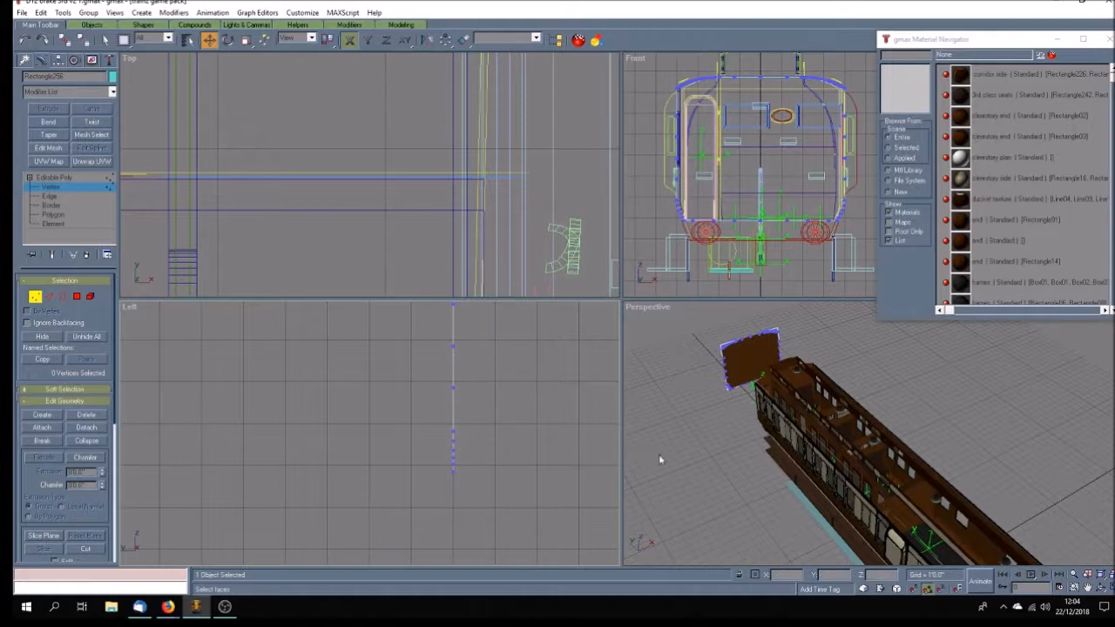
Check from above that the copied end panel is flat, and leave vertex editing.
{"action": "left_click", "coordinate": [1087, 587]}
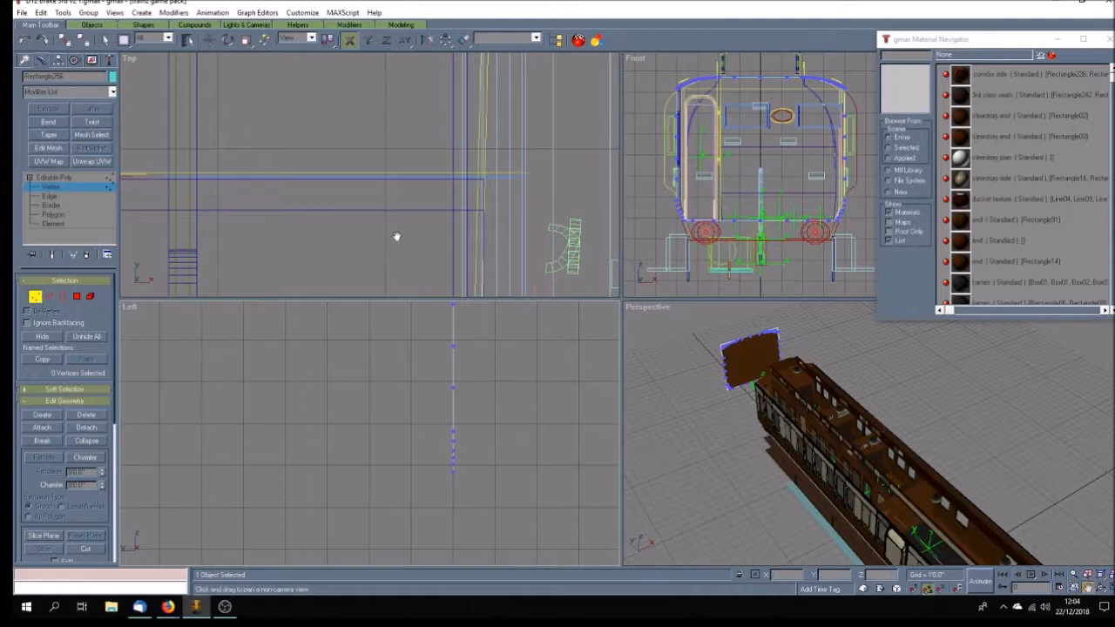
{"action": "left_click_drag", "start_coordinate": [396, 236], "coordinate": [438, 236]}
{"action": "scroll", "coordinate": [427, 232], "scroll_direction": "down", "scroll_amount": 8}
{"action": "left_click_drag", "start_coordinate": [411, 140], "coordinate": [420, 236]}
{"action": "scroll", "coordinate": [419, 232], "scroll_direction": "up", "scroll_amount": 10}
{"action": "left_click", "coordinate": [75, 178]}
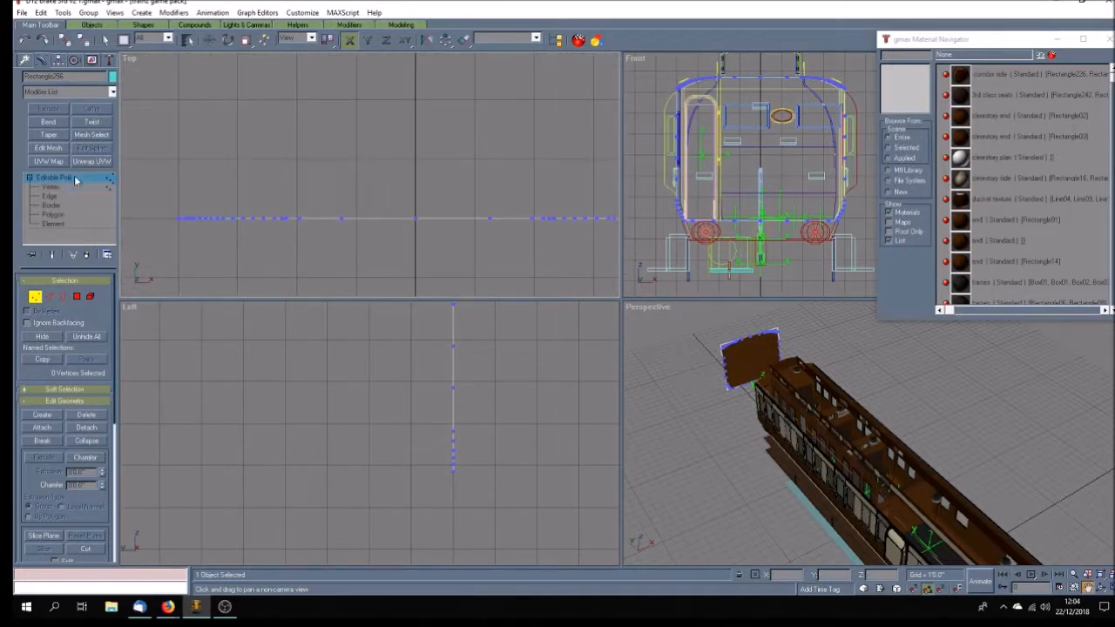
Make a copy of the flattened end panel rotated 180° about the Z axis.
{"action": "left_click", "coordinate": [227, 41]}
{"action": "left_click_drag", "start_coordinate": [393, 217], "coordinate": [401, 318], "text": "shift"}
{"action": "left_click", "coordinate": [540, 346]}
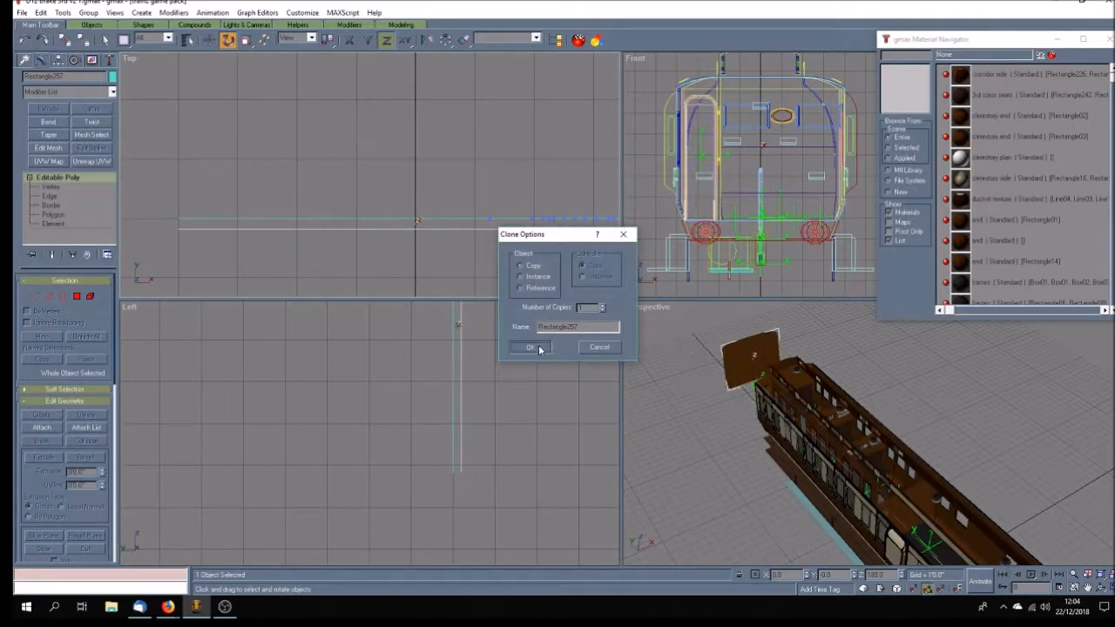
Move the rotated copy along Y until it lies back to back with the original panel, and attach the two into one object.
{"action": "left_click", "coordinate": [209, 40]}
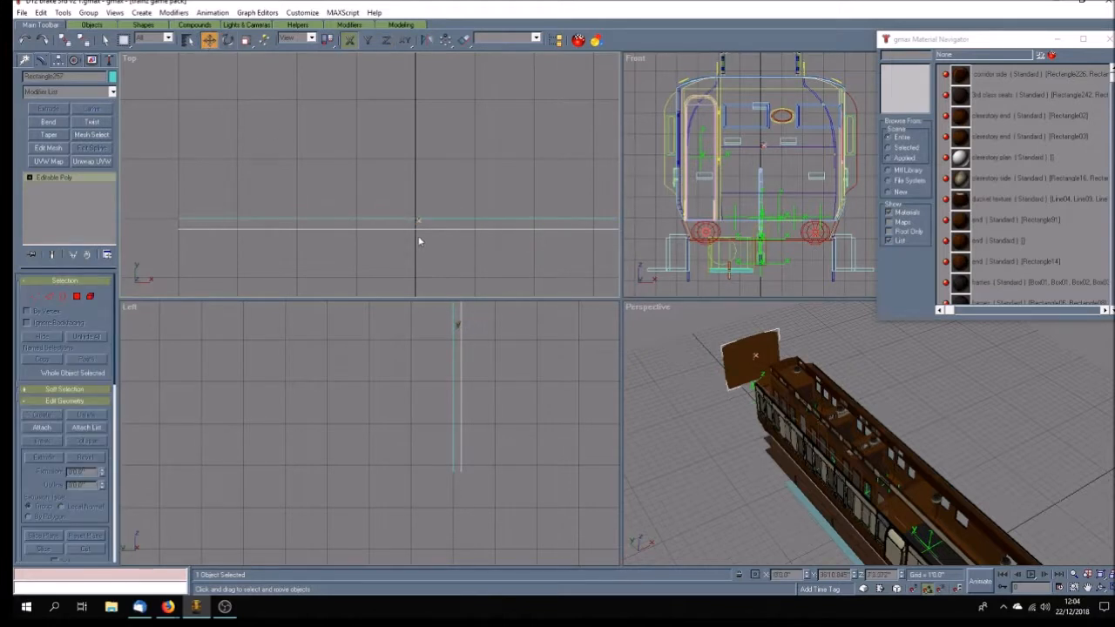
{"action": "key", "text": "F6"}
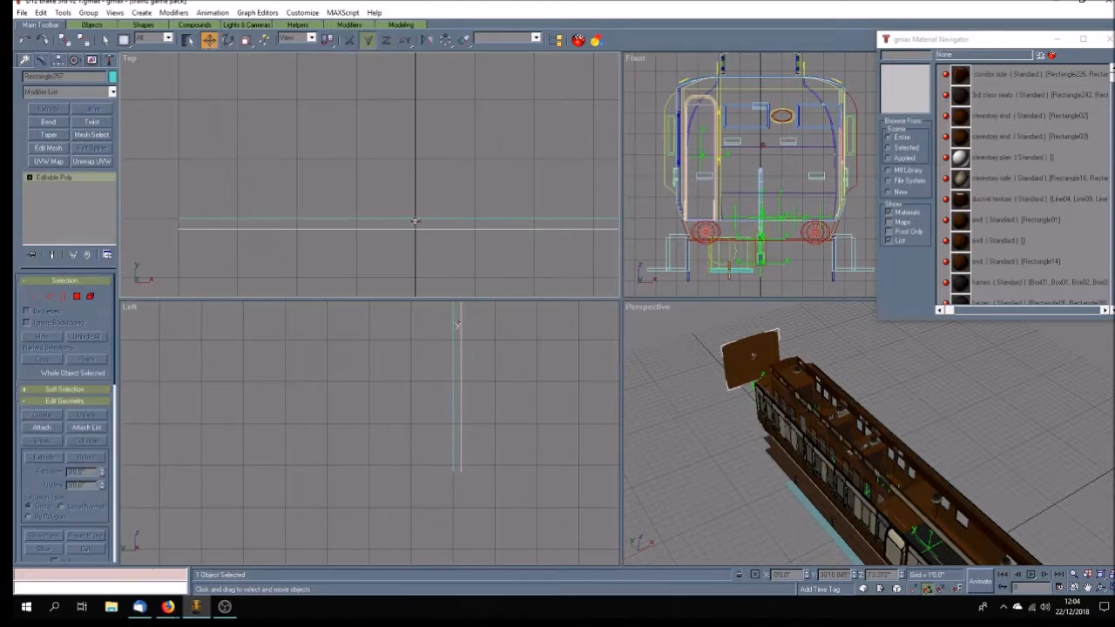
{"action": "left_click_drag", "start_coordinate": [416, 223], "coordinate": [415, 212]}
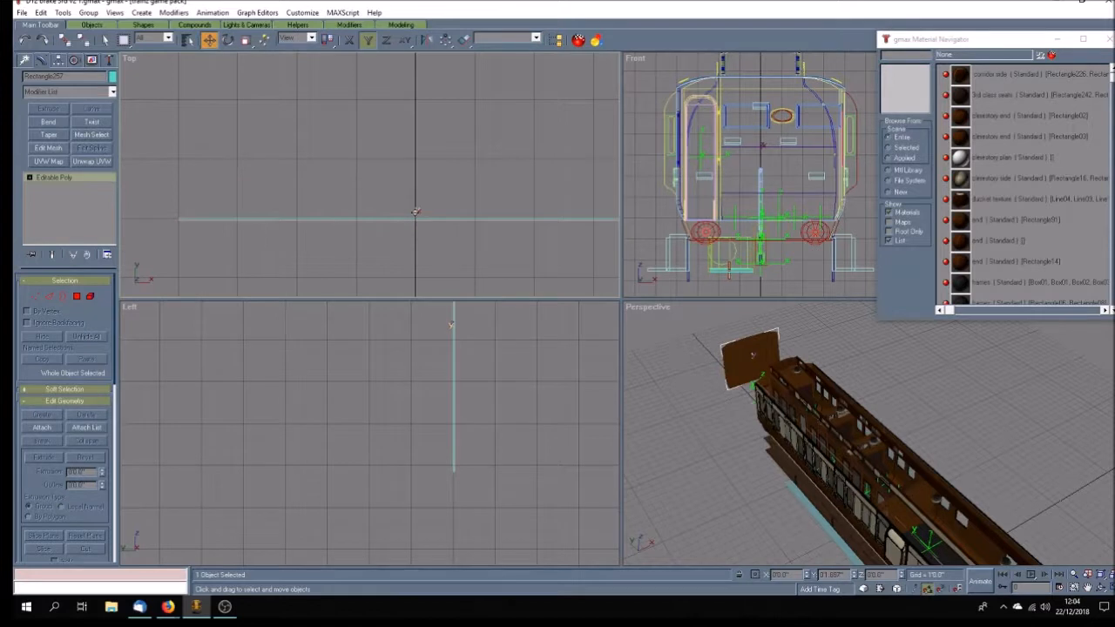
{"action": "left_click", "coordinate": [41, 428]}
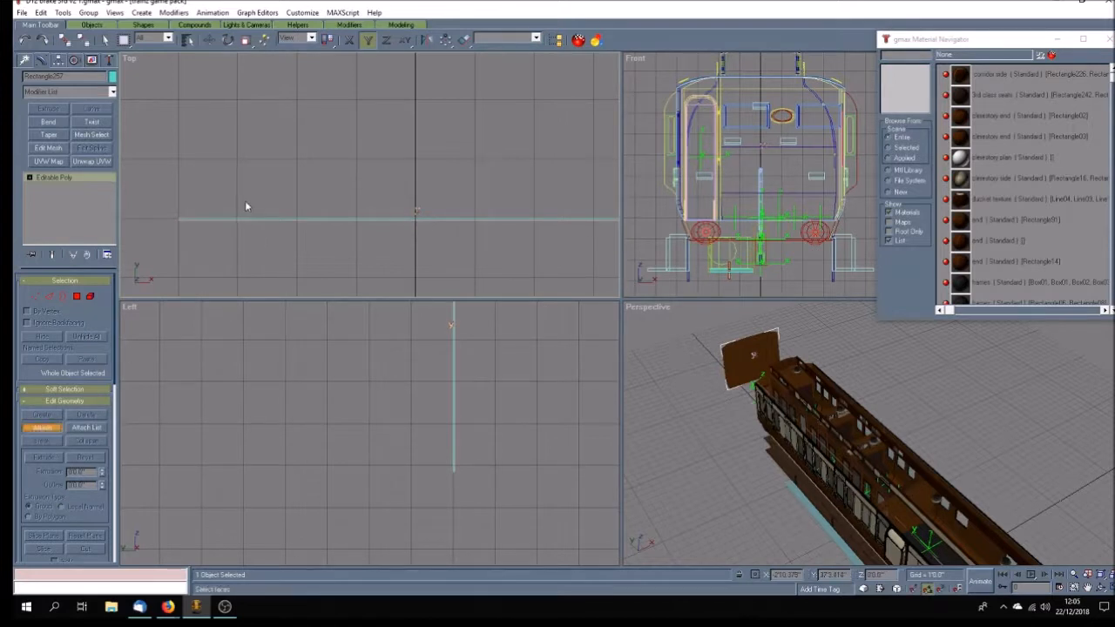
{"action": "left_click", "coordinate": [45, 428]}
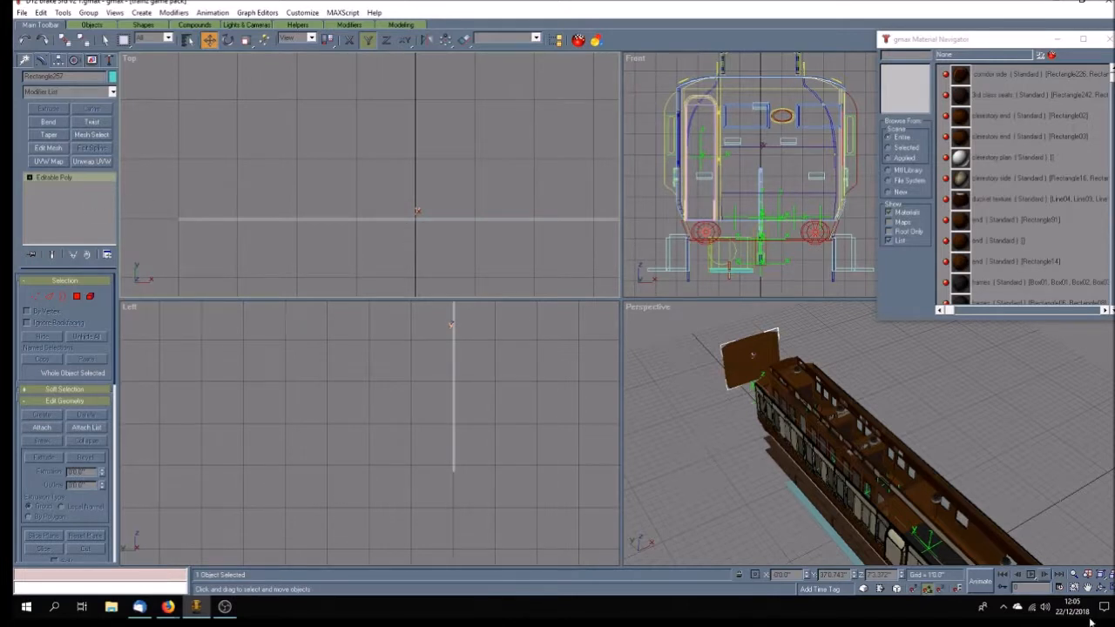
{"action": "left_click", "coordinate": [1087, 588]}
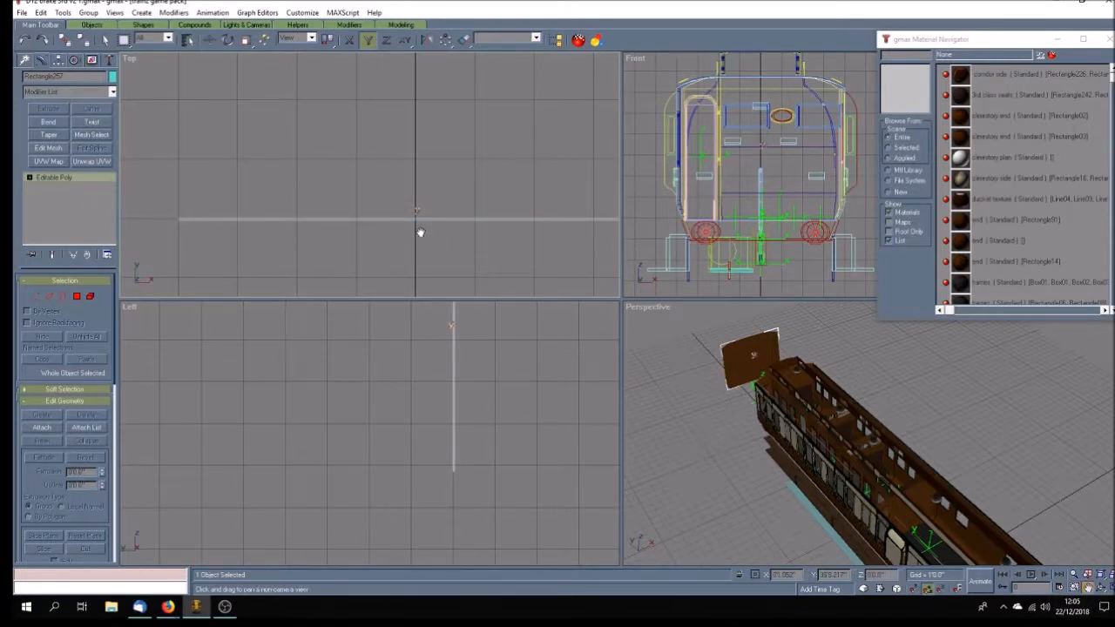
{"action": "left_click_drag", "start_coordinate": [423, 236], "coordinate": [431, 183]}
{"action": "scroll", "coordinate": [433, 224], "scroll_direction": "up", "scroll_amount": 5}
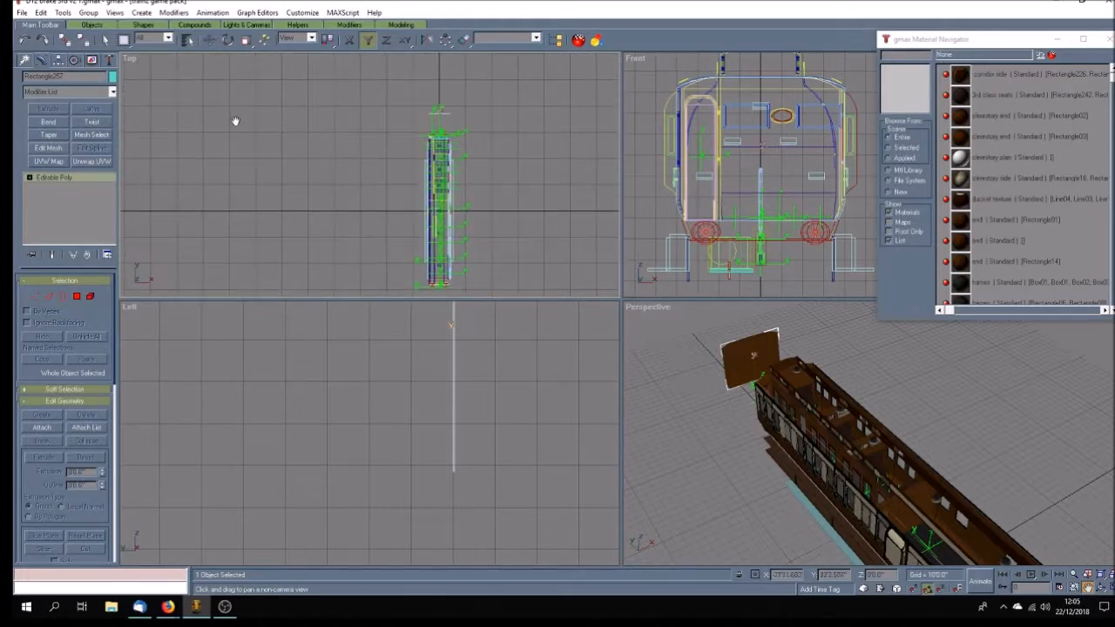
{"action": "left_click", "coordinate": [209, 40]}
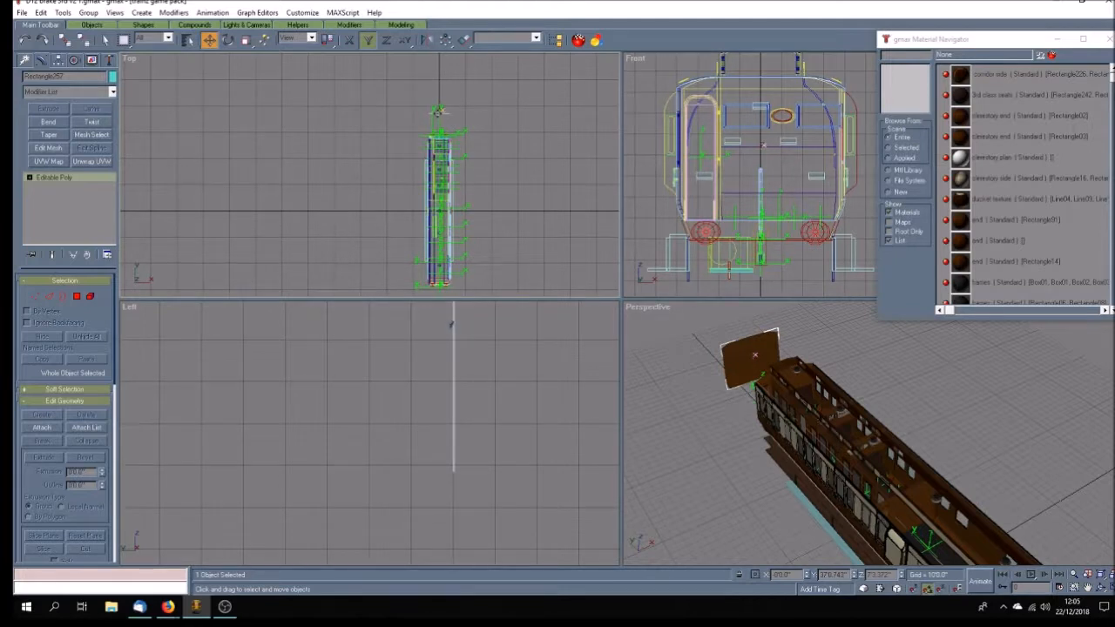
{"action": "left_click_drag", "start_coordinate": [439, 113], "coordinate": [439, 148]}
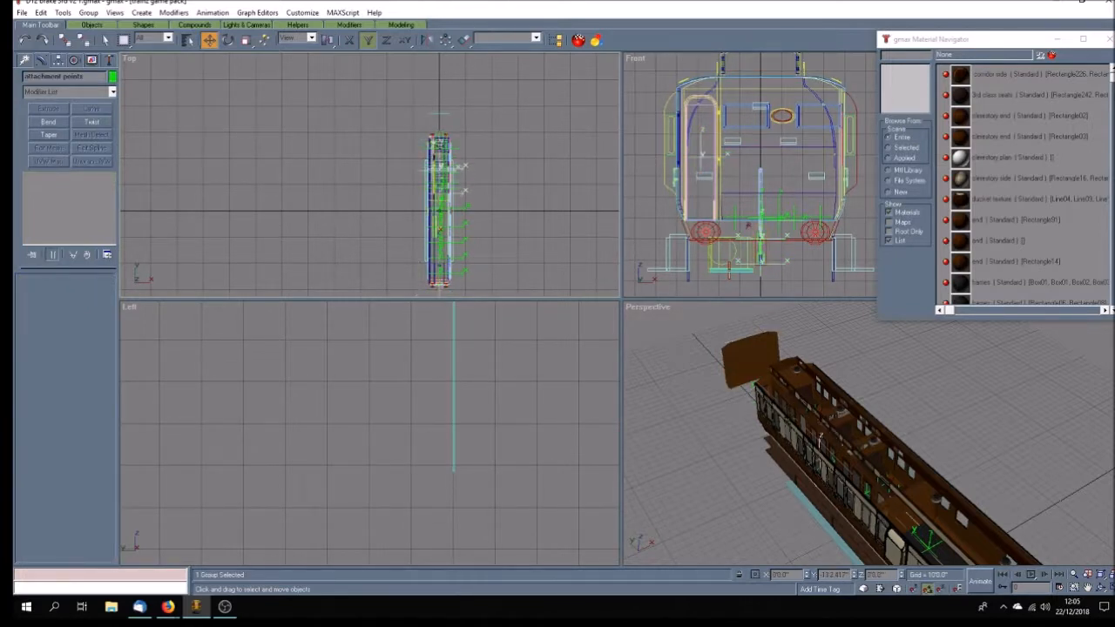
{"action": "left_click", "coordinate": [41, 12]}
{"action": "left_click", "coordinate": [52, 27]}
Move the double-sided end panel along Y from beyond the carriage's end into the carriage body.
{"action": "left_click", "coordinate": [341, 144]}
{"action": "scroll", "coordinate": [435, 109], "scroll_direction": "up", "scroll_amount": 5}
{"action": "left_click_drag", "start_coordinate": [454, 142], "coordinate": [453, 272]}
{"action": "scroll", "coordinate": [470, 248], "scroll_direction": "down", "scroll_amount": 6}
{"action": "scroll", "coordinate": [470, 292], "scroll_direction": "up", "scroll_amount": 3}
{"action": "left_click", "coordinate": [1098, 589]}
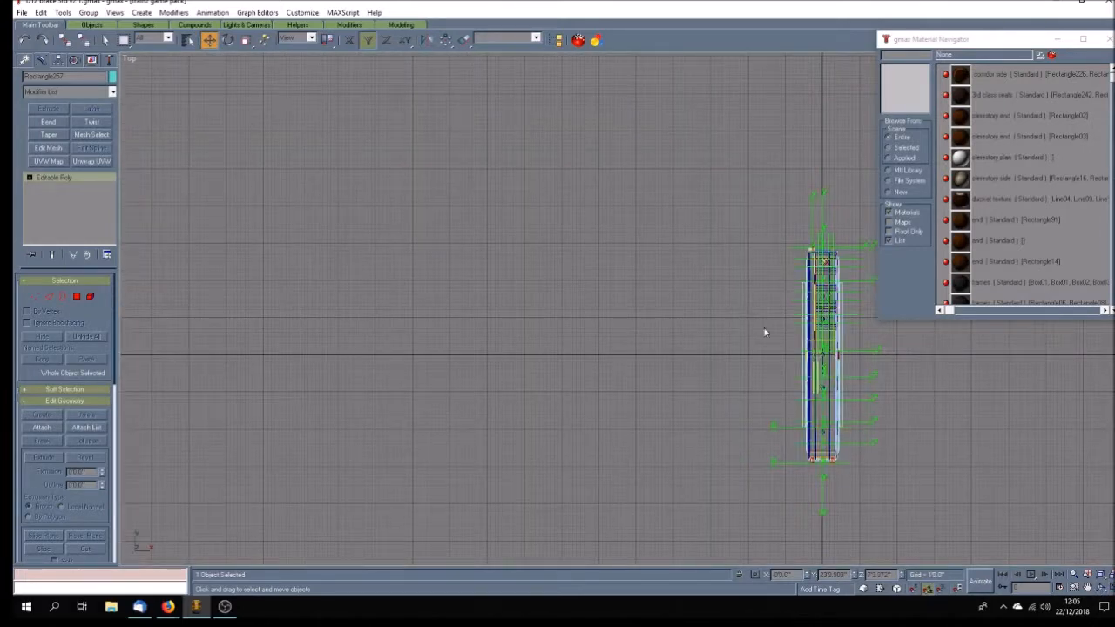
Position the double-sided panel along Y at about 4'0", in line with the existing partition near the carriage's middle.
{"action": "left_click", "coordinate": [1088, 590]}
{"action": "left_click_drag", "start_coordinate": [778, 346], "coordinate": [395, 317]}
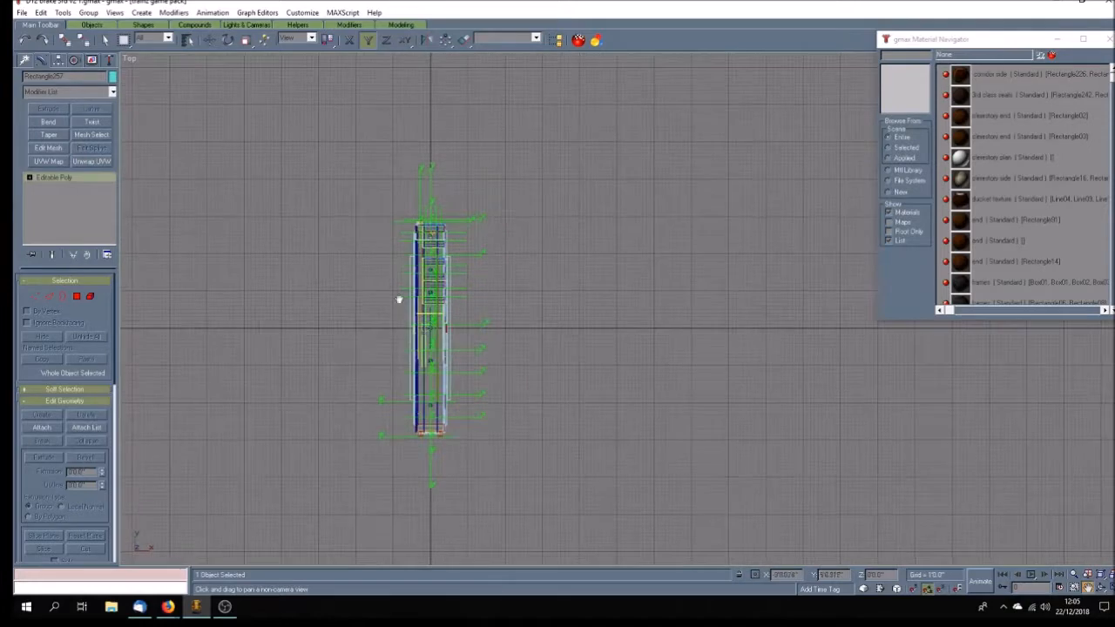
{"action": "scroll", "coordinate": [427, 258], "scroll_direction": "up", "scroll_amount": 3}
{"action": "left_click", "coordinate": [209, 40]}
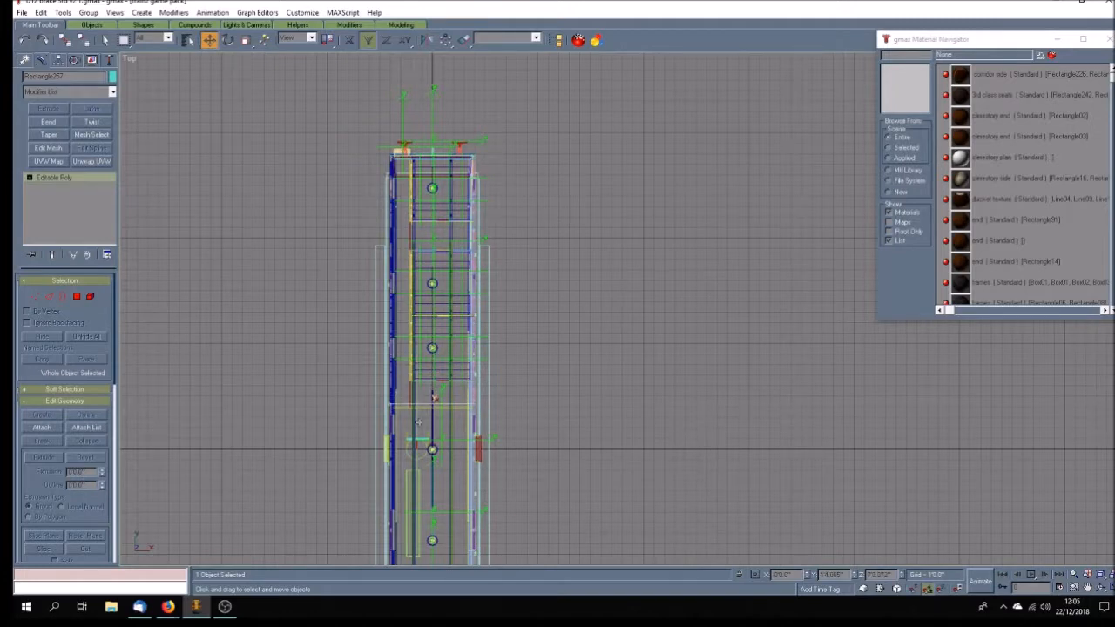
{"action": "scroll", "coordinate": [424, 408], "scroll_direction": "up", "scroll_amount": 5}
{"action": "left_click", "coordinate": [454, 323]}
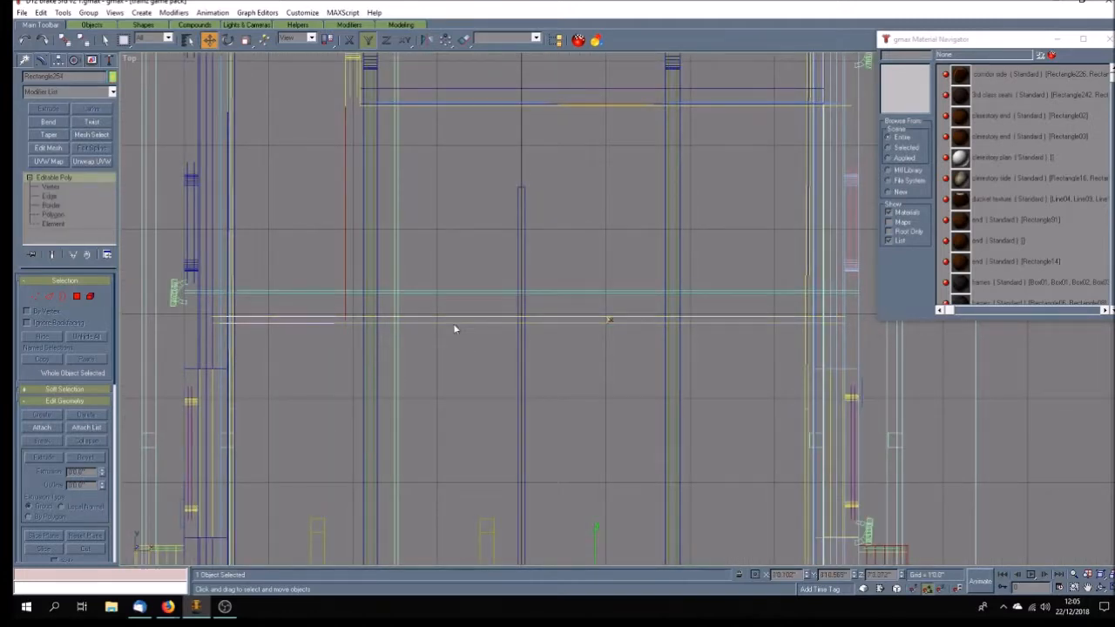
{"action": "mouse_move", "coordinate": [453, 323]}
{"action": "left_mouse_down"}
{"action": "mouse_move", "coordinate": [426, 307]}
{"action": "mouse_move", "coordinate": [430, 295]}
{"action": "mouse_move", "coordinate": [434, 322]}
{"action": "left_mouse_up"}
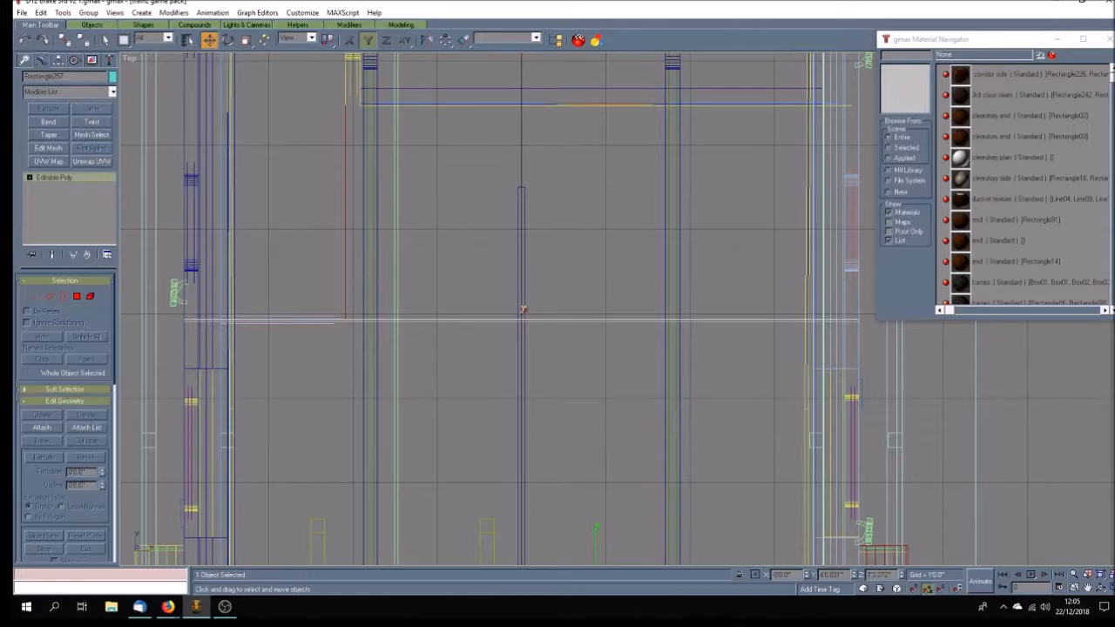
{"action": "key", "text": "w"}
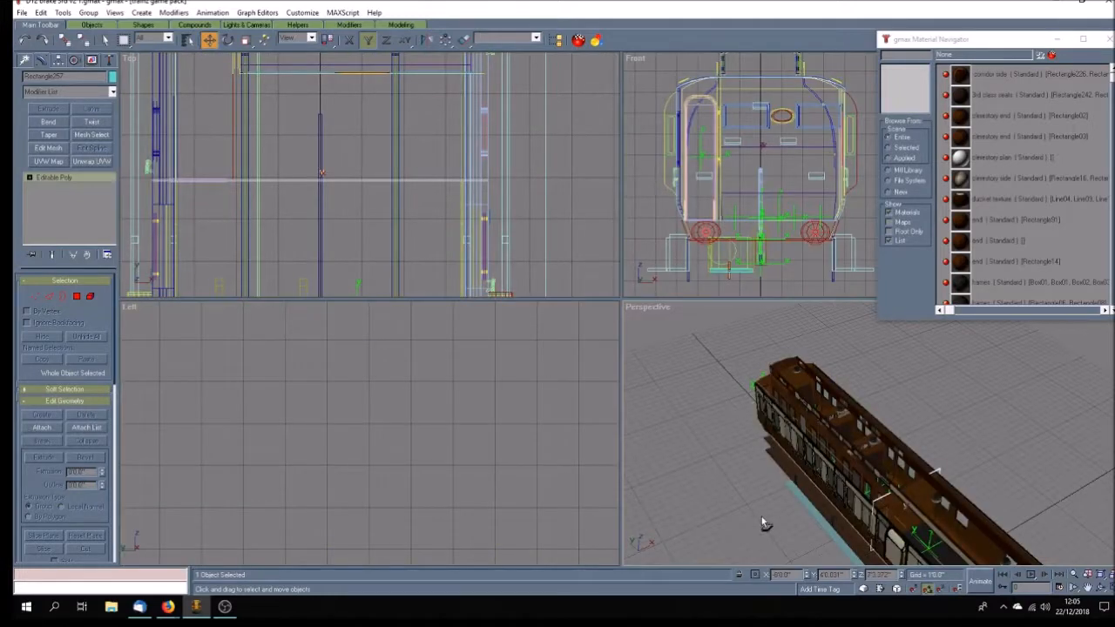
Examine how the double-sided panel fits inside the carriage body from several angles in the perspective view.
{"action": "left_click", "coordinate": [762, 517]}
{"action": "left_click", "coordinate": [1087, 587]}
{"action": "mouse_move", "coordinate": [973, 521]}
{"action": "left_mouse_down"}
{"action": "mouse_move", "coordinate": [871, 418]}
{"action": "mouse_move", "coordinate": [868, 432]}
{"action": "mouse_move", "coordinate": [901, 454]}
{"action": "left_mouse_up"}
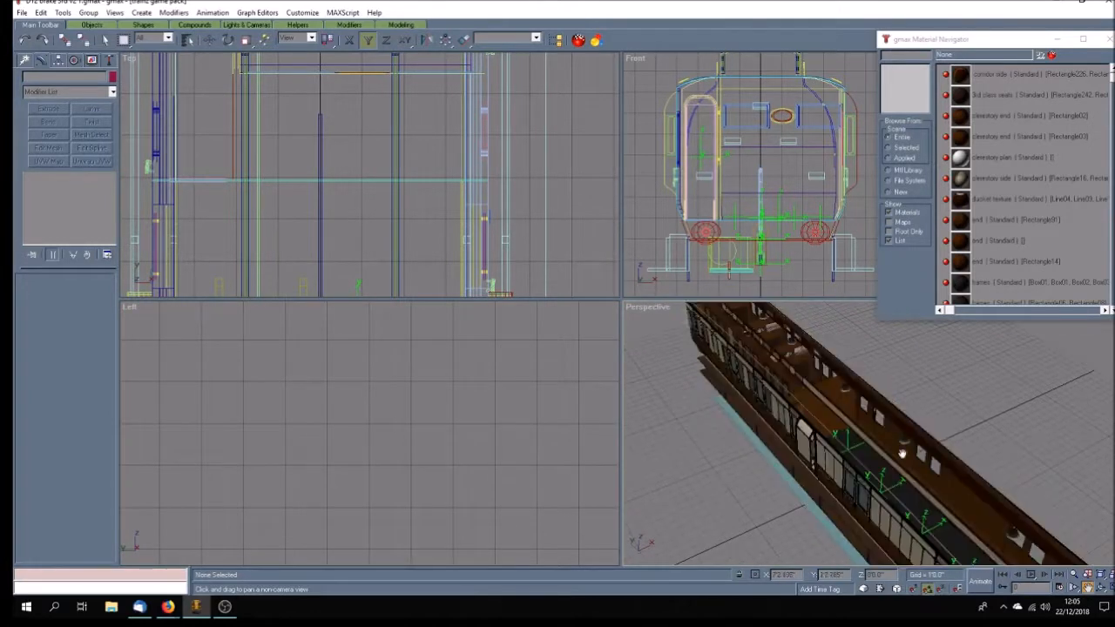
{"action": "left_click", "coordinate": [1111, 588]}
{"action": "left_click", "coordinate": [1102, 588]}
{"action": "mouse_move", "coordinate": [595, 414]}
{"action": "left_mouse_down"}
{"action": "mouse_move", "coordinate": [663, 375]}
{"action": "mouse_move", "coordinate": [626, 392]}
{"action": "mouse_move", "coordinate": [582, 389]}
{"action": "mouse_move", "coordinate": [599, 393]}
{"action": "mouse_move", "coordinate": [614, 344]}
{"action": "left_mouse_up"}
{"action": "mouse_move", "coordinate": [721, 386]}
{"action": "left_mouse_down"}
{"action": "mouse_move", "coordinate": [743, 389]}
{"action": "mouse_move", "coordinate": [504, 253]}
{"action": "left_mouse_up"}
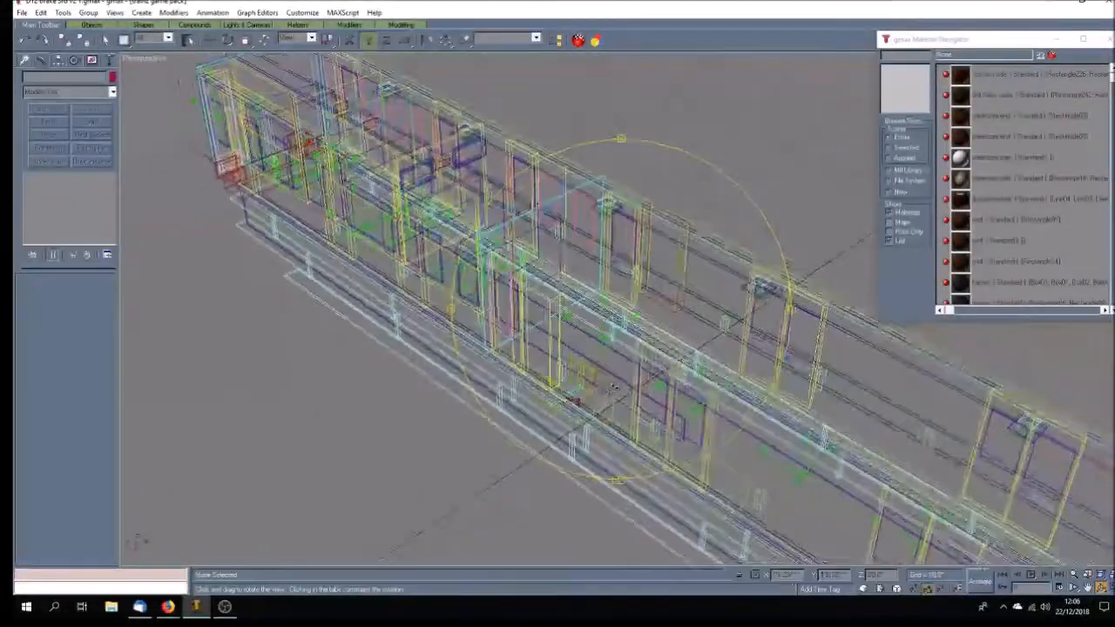
{"action": "left_click", "coordinate": [1100, 588]}
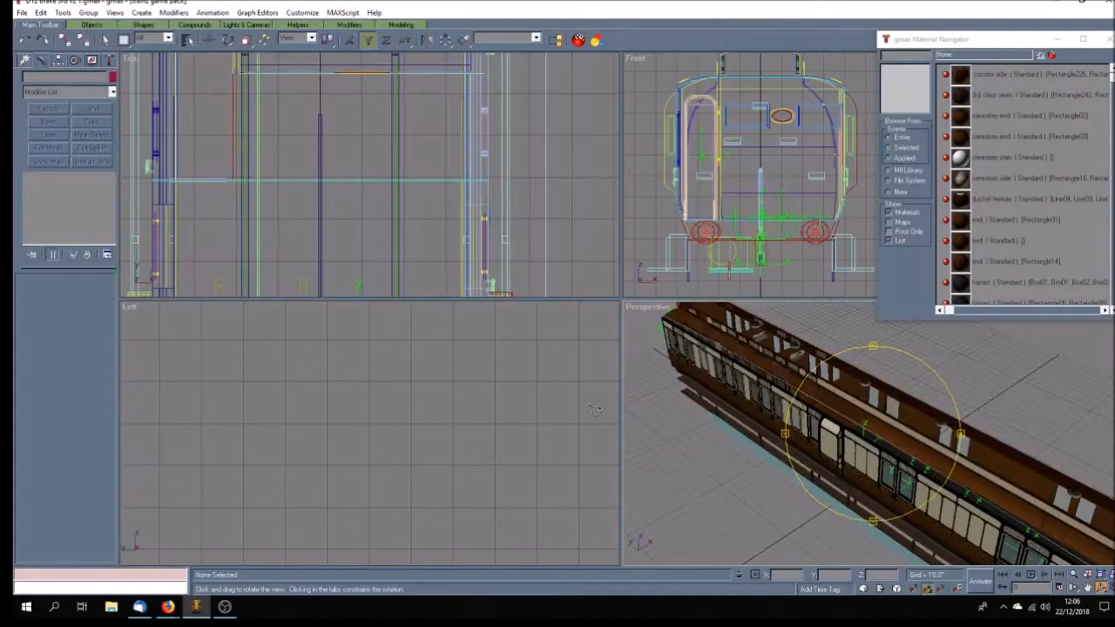
Scale the double-sided panel slightly narrower along X only with non-uniform scaling, and clear the selection.
{"action": "left_click", "coordinate": [209, 40]}
{"action": "left_click", "coordinate": [353, 182]}
{"action": "left_click_drag", "start_coordinate": [246, 40], "coordinate": [246, 77]}
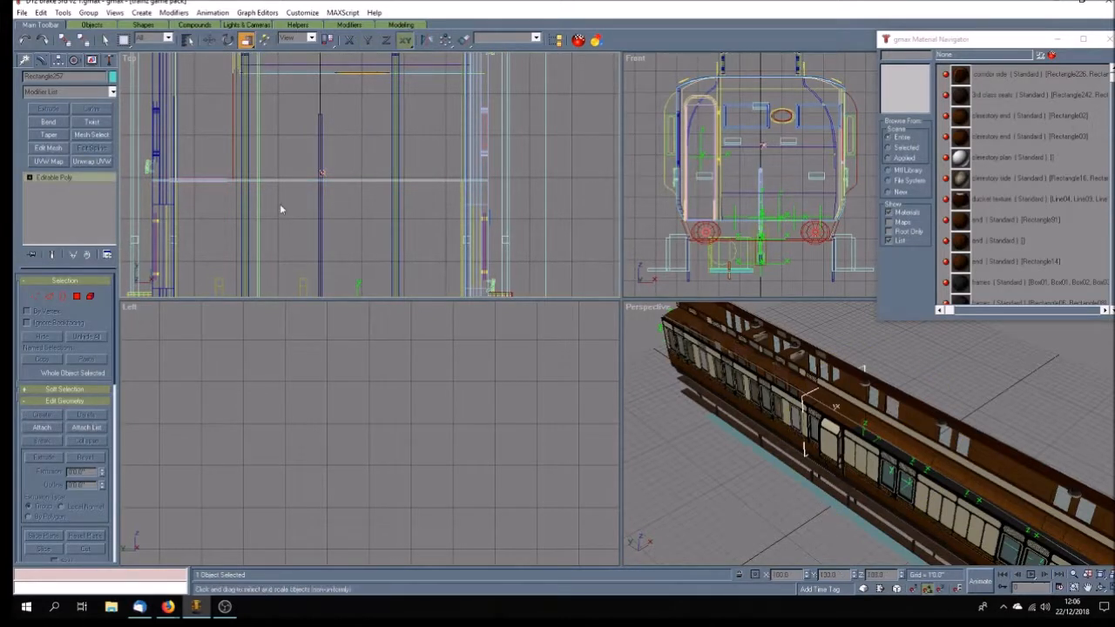
{"action": "left_click", "coordinate": [368, 40]}
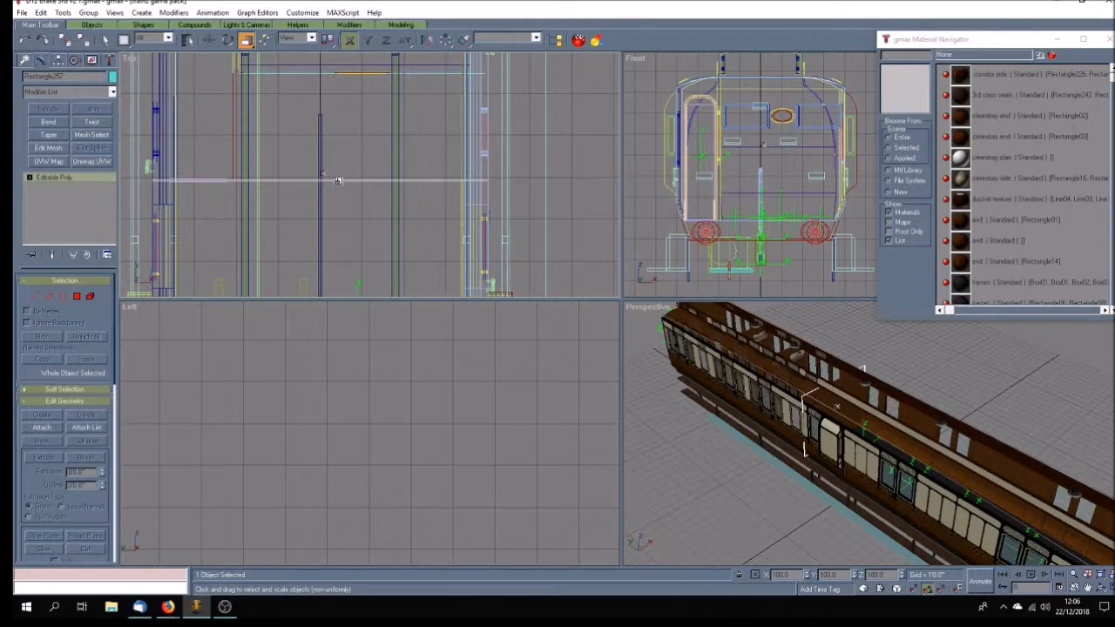
{"action": "left_click_drag", "start_coordinate": [338, 181], "coordinate": [338, 182]}
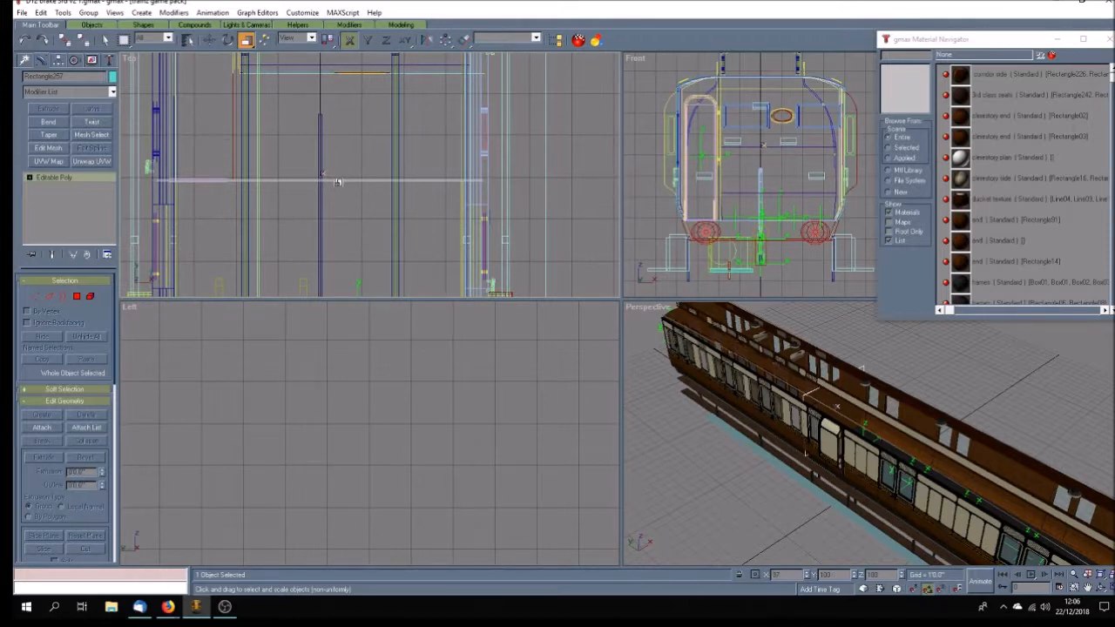
{"action": "left_click_drag", "start_coordinate": [338, 181], "coordinate": [338, 182]}
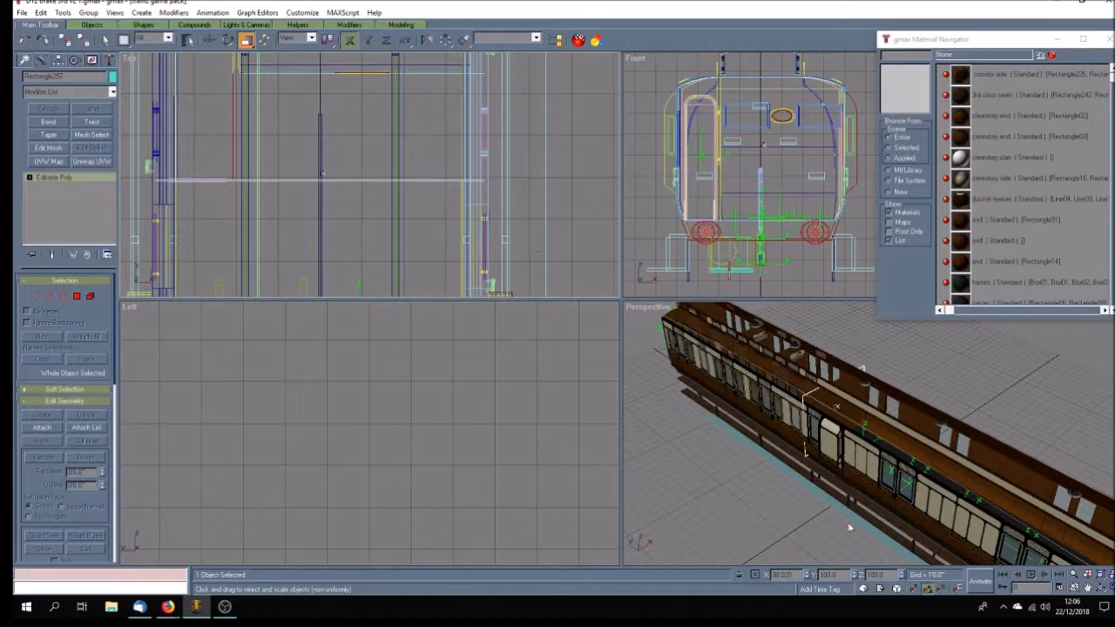
{"action": "left_click", "coordinate": [209, 39]}
{"action": "left_click", "coordinate": [739, 461]}
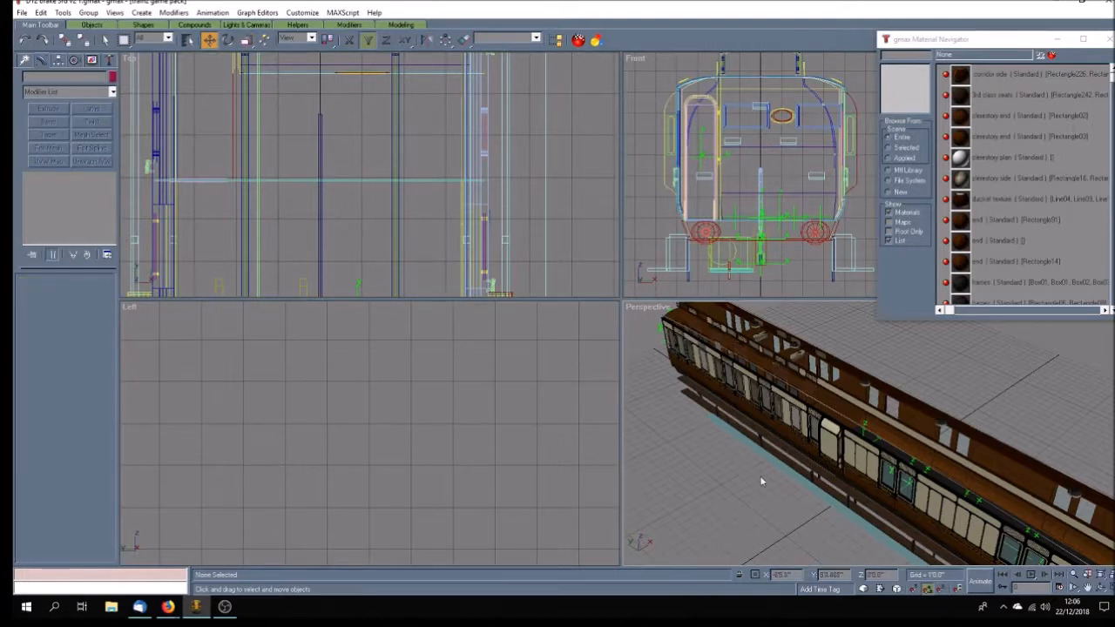
Unhide all hidden objects so that the complete carriage is displayed with its roof.
{"action": "left_click", "coordinate": [1100, 590]}
{"action": "left_click_drag", "start_coordinate": [849, 467], "coordinate": [885, 452]}
{"action": "left_click", "coordinate": [92, 61]}
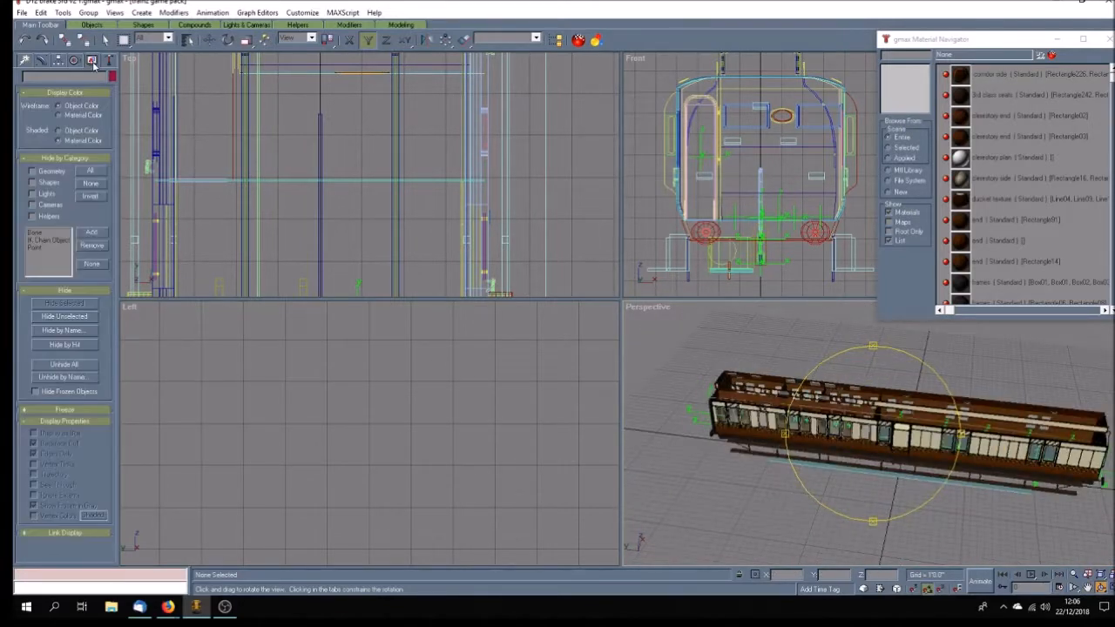
{"action": "left_click", "coordinate": [63, 364]}
{"action": "mouse_move", "coordinate": [823, 463]}
{"action": "left_mouse_down"}
{"action": "mouse_move", "coordinate": [897, 455]}
{"action": "mouse_move", "coordinate": [796, 457]}
{"action": "mouse_move", "coordinate": [824, 462]}
{"action": "left_mouse_up"}
Save the model, and save another version as D12 brake 3rd v2 2.gmax, replacing the existing file.
{"action": "left_click", "coordinate": [21, 12]}
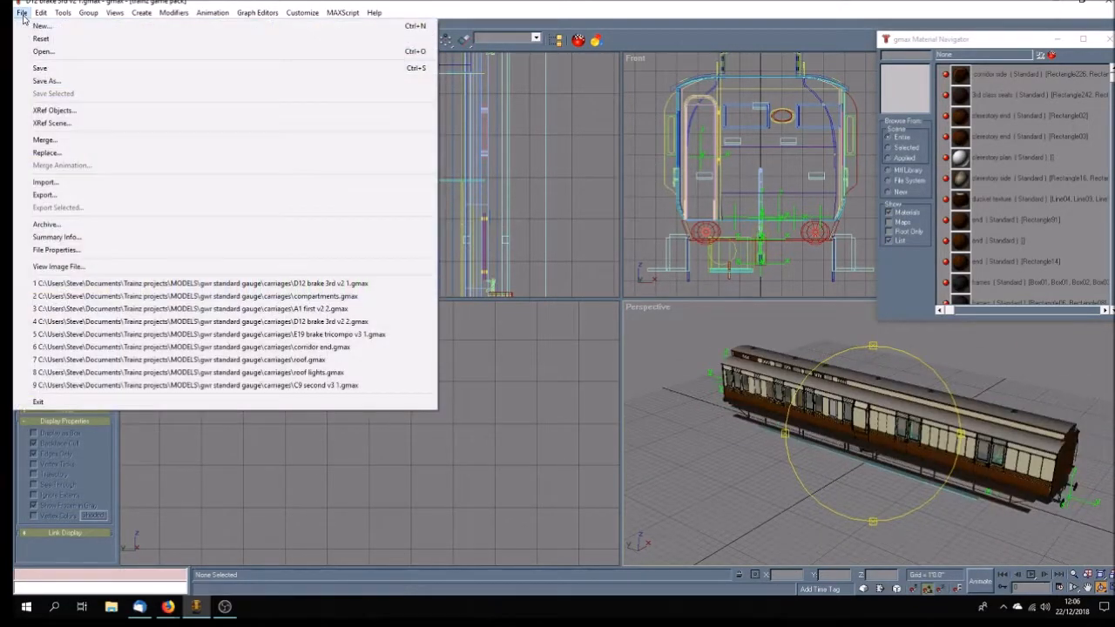
{"action": "left_click", "coordinate": [26, 68]}
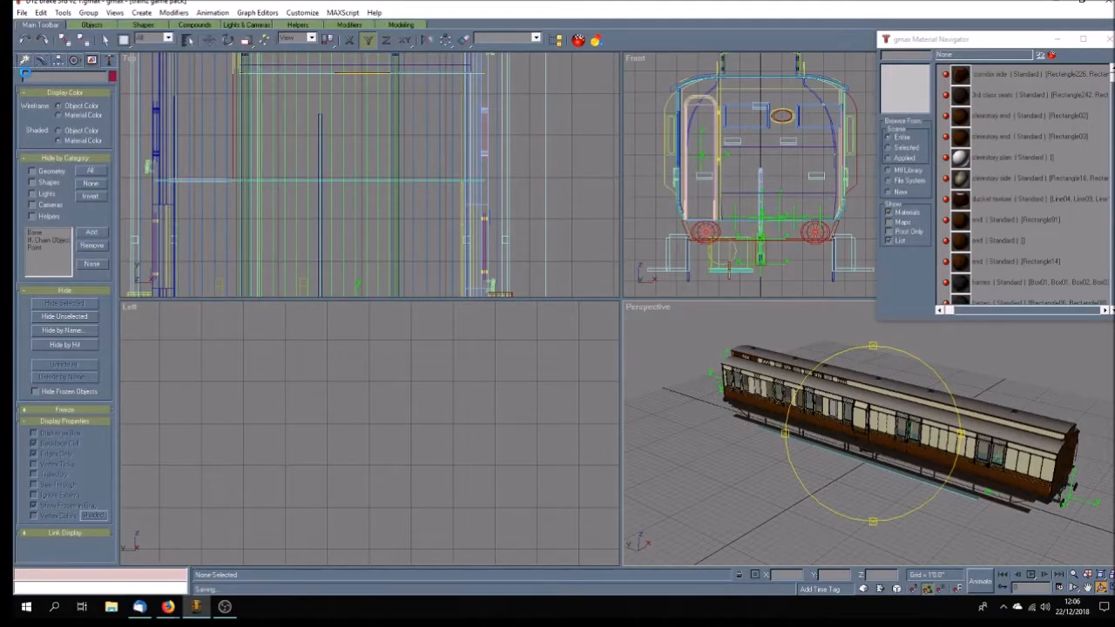
{"action": "left_click", "coordinate": [22, 13]}
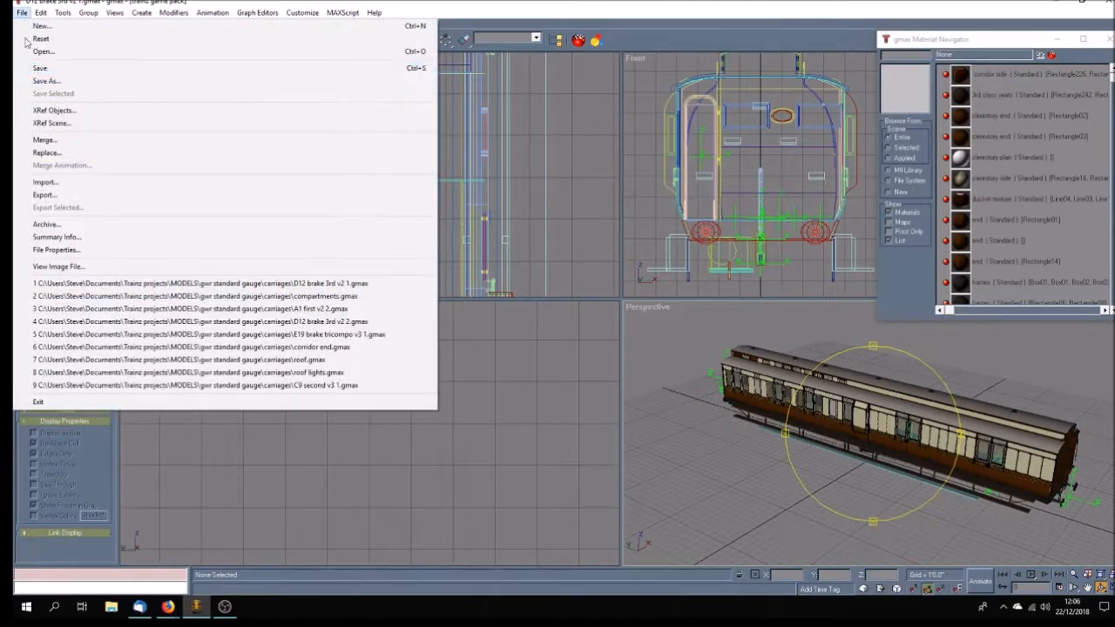
{"action": "left_click", "coordinate": [45, 80]}
{"action": "left_click_drag", "start_coordinate": [250, 93], "coordinate": [252, 105]}
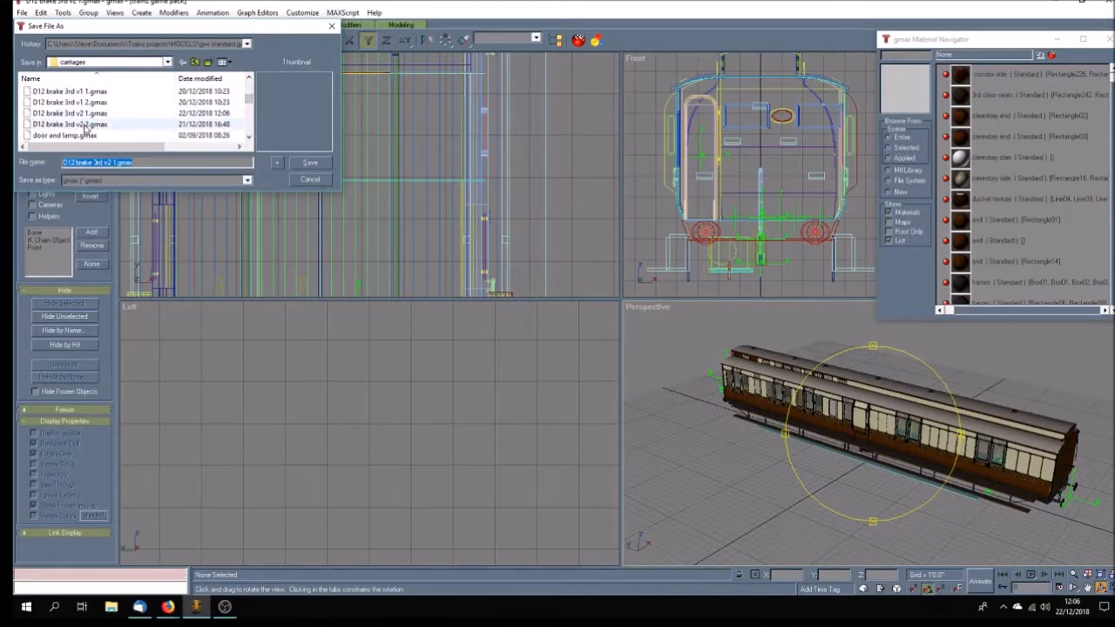
{"action": "left_click", "coordinate": [85, 125]}
{"action": "left_click", "coordinate": [314, 165]}
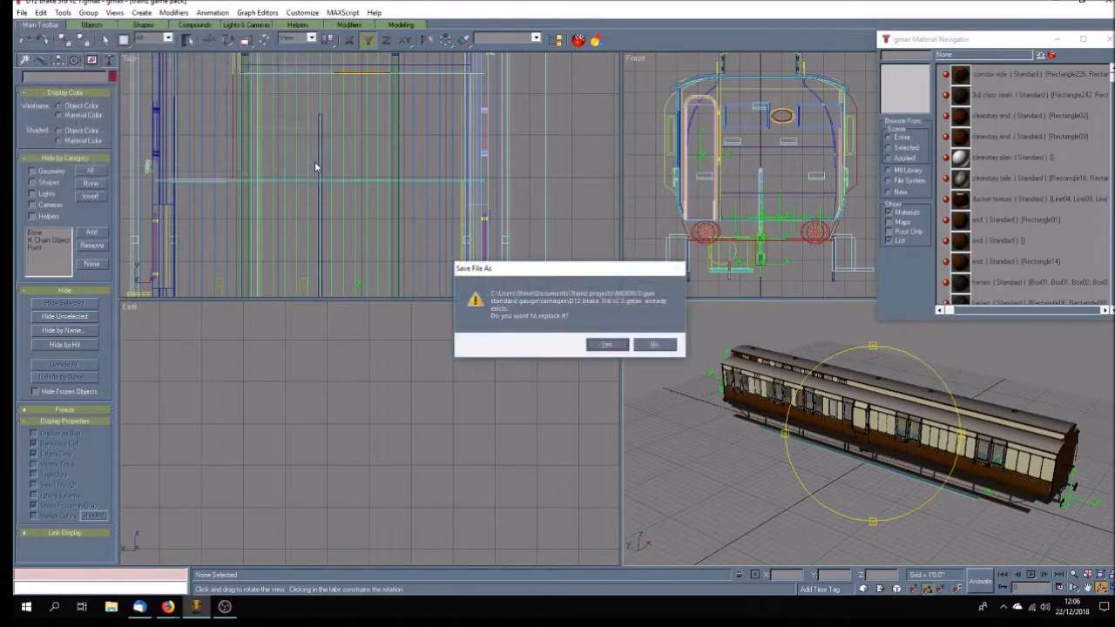
{"action": "left_click", "coordinate": [607, 345]}
Delete the long light-blue box strip beneath the footboards on the side of the carriage facing the view.
{"action": "mouse_move", "coordinate": [897, 499]}
{"action": "left_mouse_down"}
{"action": "mouse_move", "coordinate": [848, 448]}
{"action": "mouse_move", "coordinate": [843, 471]}
{"action": "mouse_move", "coordinate": [871, 487]}
{"action": "mouse_move", "coordinate": [861, 498]}
{"action": "left_mouse_up"}
{"action": "left_click", "coordinate": [105, 40]}
{"action": "left_click", "coordinate": [832, 479]}
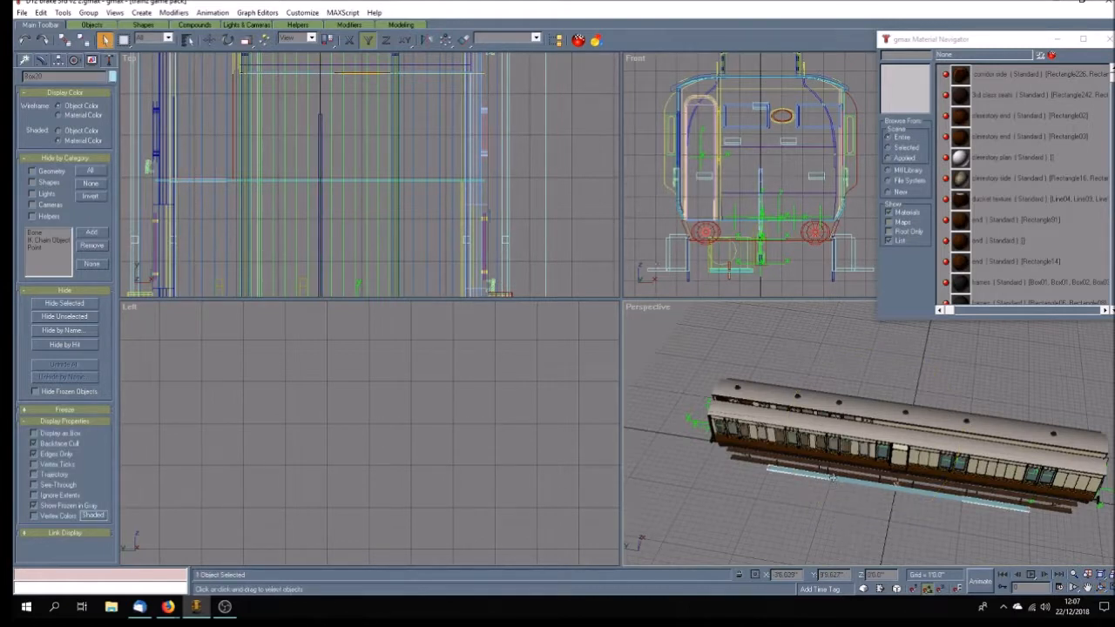
{"action": "left_click", "coordinate": [785, 475]}
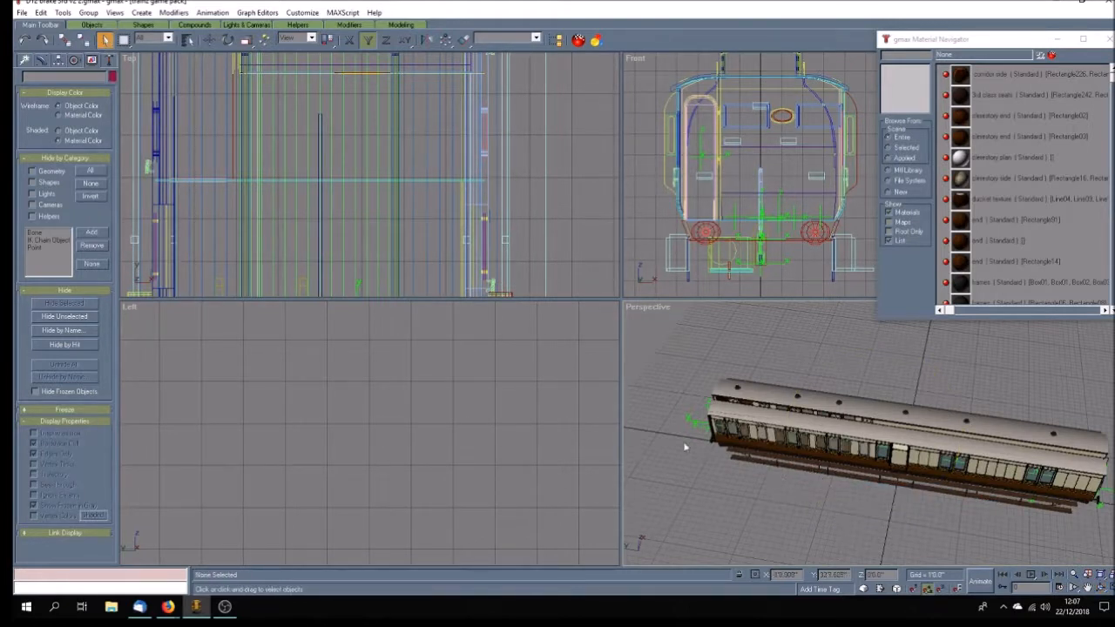
Delete the matching light-blue box strip beneath the footboards on the carriage's opposite side.
{"action": "left_click", "coordinate": [1101, 589]}
{"action": "mouse_move", "coordinate": [946, 521]}
{"action": "left_mouse_down"}
{"action": "mouse_move", "coordinate": [817, 460]}
{"action": "mouse_move", "coordinate": [814, 497]}
{"action": "mouse_move", "coordinate": [815, 486]}
{"action": "left_mouse_up"}
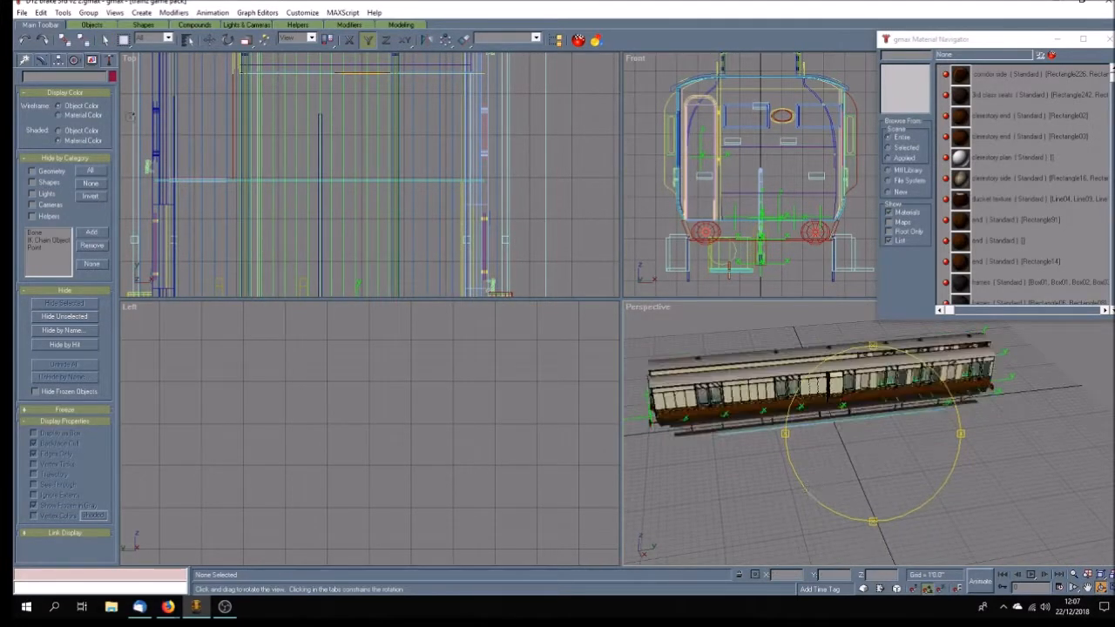
{"action": "left_click", "coordinate": [106, 41]}
{"action": "left_click", "coordinate": [819, 424]}
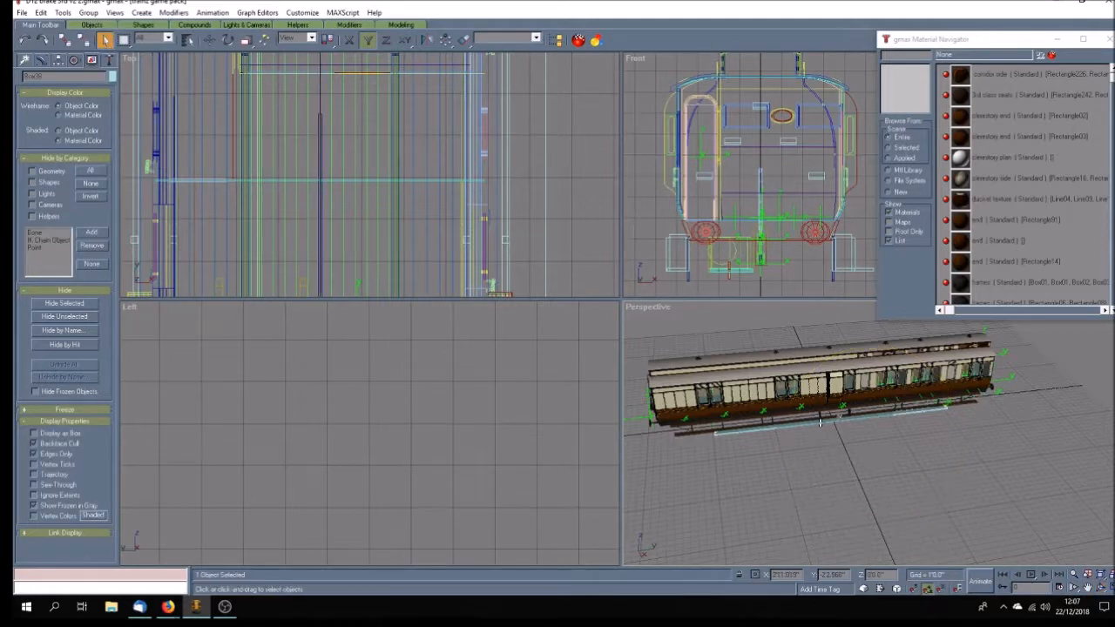
{"action": "left_click", "coordinate": [789, 454]}
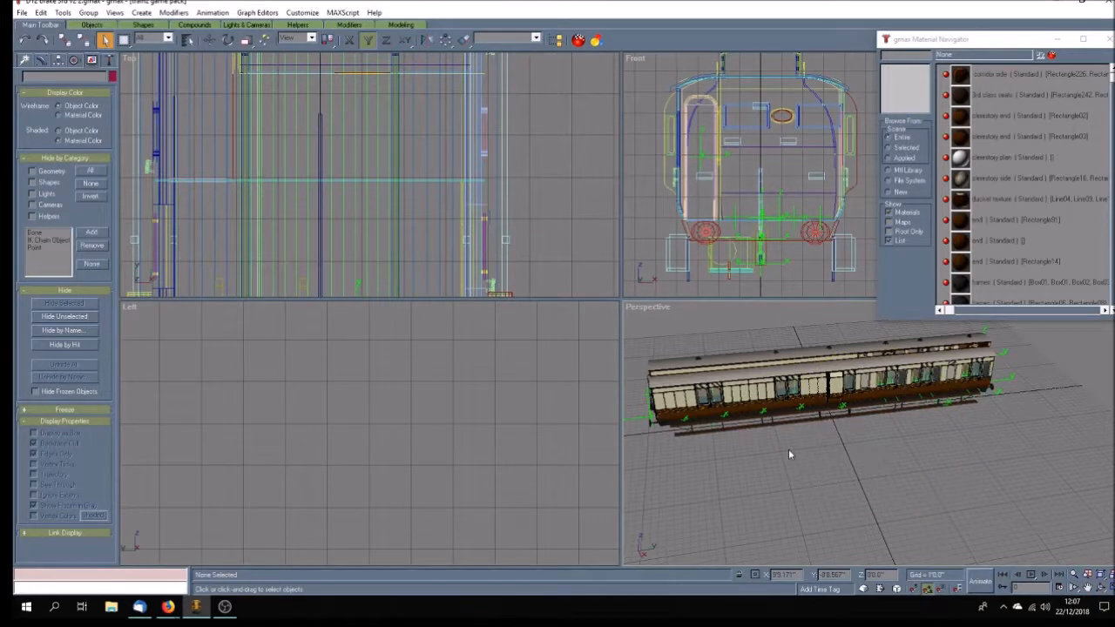
Ungroup the attachment points group.
{"action": "left_click", "coordinate": [1101, 589]}
{"action": "mouse_move", "coordinate": [858, 486]}
{"action": "left_mouse_down"}
{"action": "mouse_move", "coordinate": [841, 457]}
{"action": "mouse_move", "coordinate": [878, 465]}
{"action": "mouse_move", "coordinate": [839, 480]}
{"action": "left_mouse_up"}
{"action": "mouse_move", "coordinate": [837, 432]}
{"action": "left_mouse_down"}
{"action": "mouse_move", "coordinate": [863, 418]}
{"action": "mouse_move", "coordinate": [853, 443]}
{"action": "left_mouse_up"}
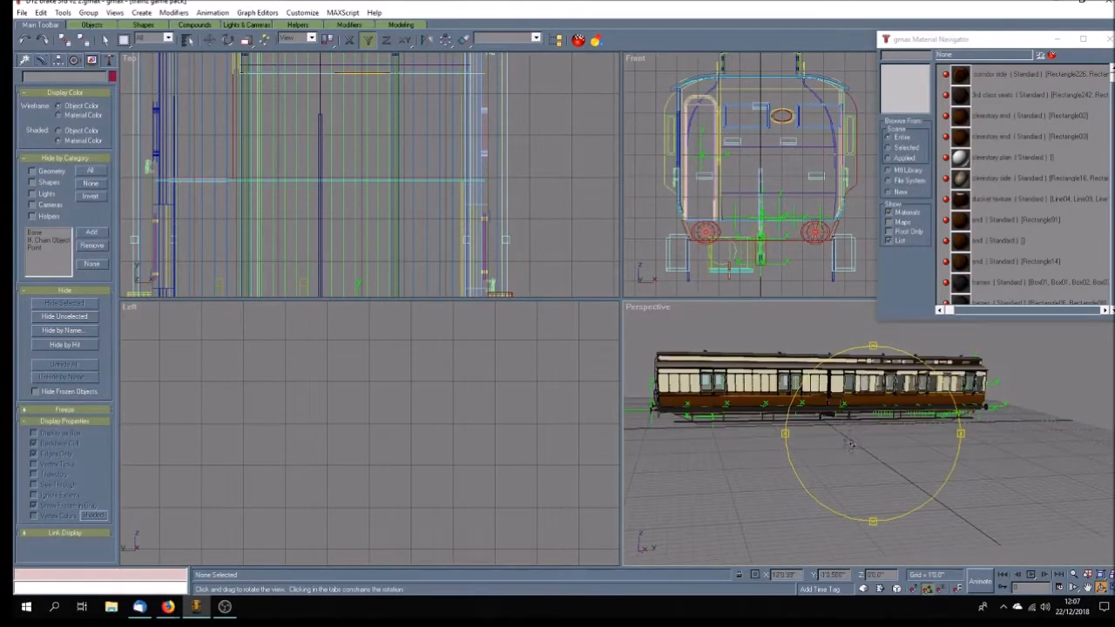
{"action": "left_click", "coordinate": [187, 41]}
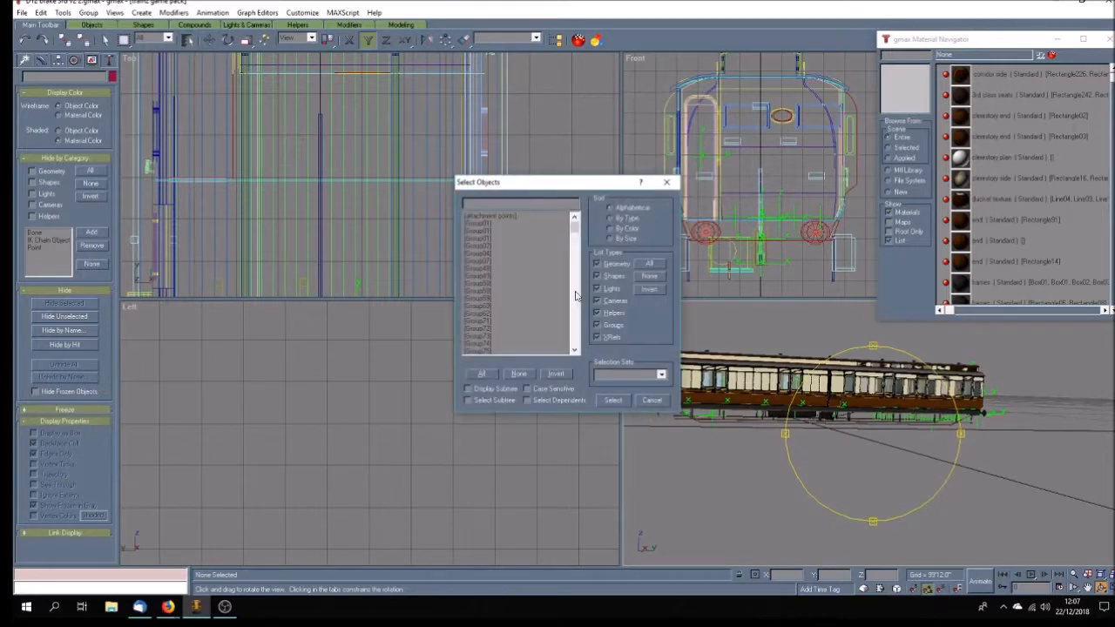
{"action": "left_click", "coordinate": [613, 400]}
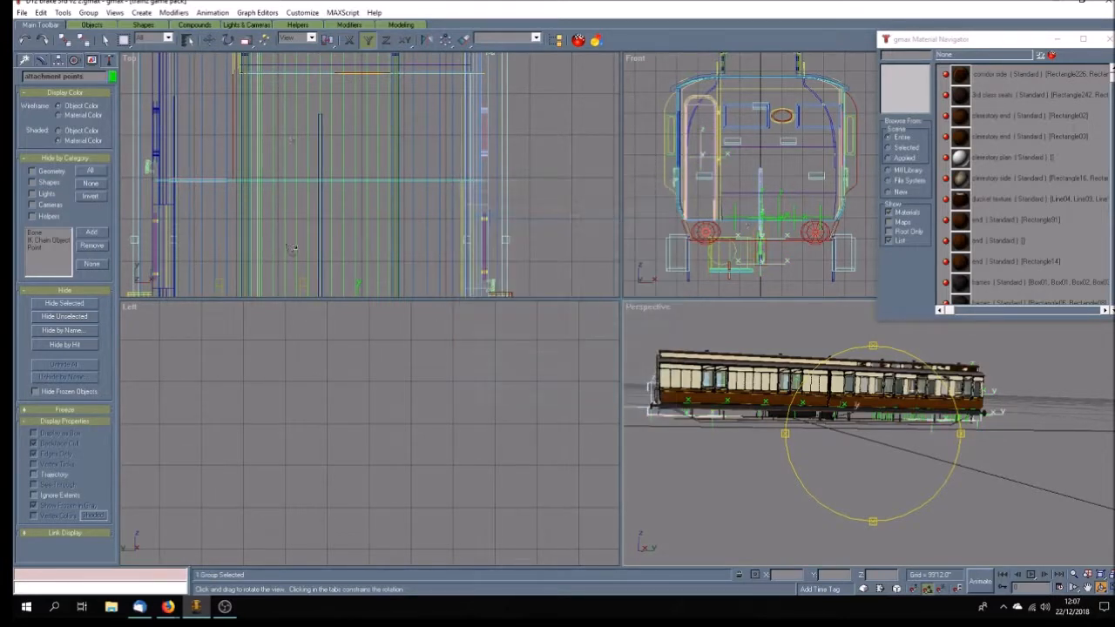
{"action": "left_click", "coordinate": [87, 12]}
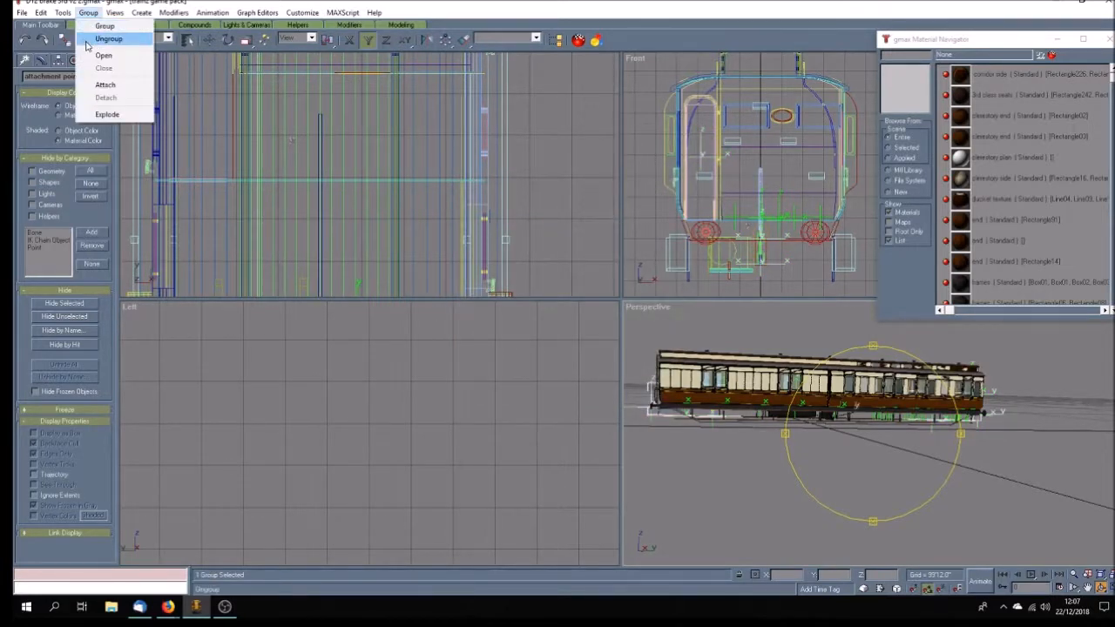
{"action": "left_click", "coordinate": [100, 37]}
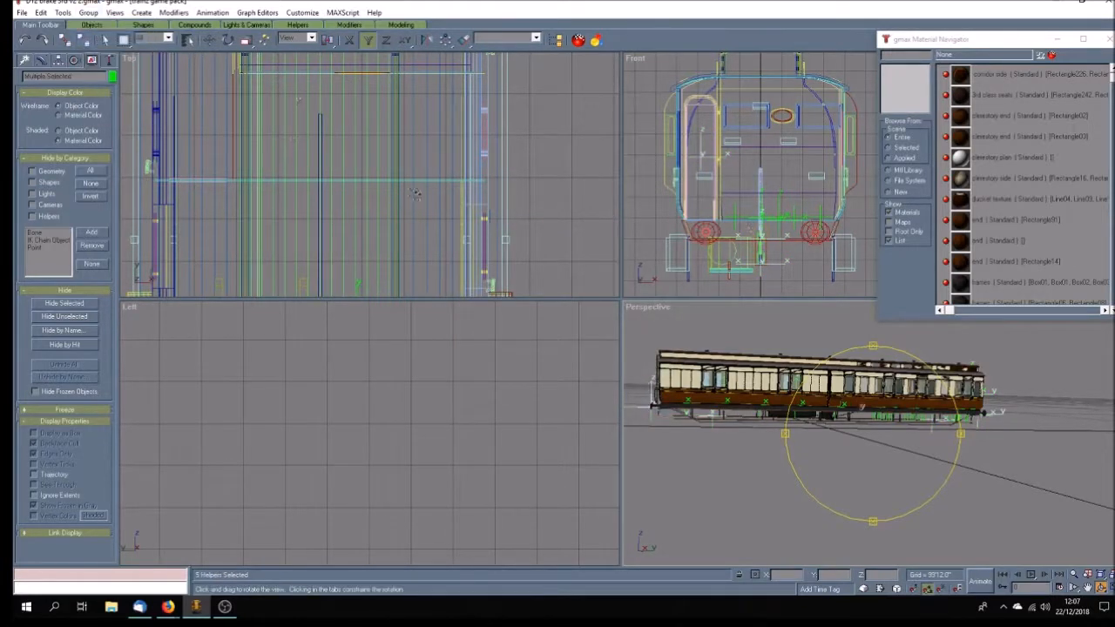
Find the load attachments group by name and ungroup it.
{"action": "left_click", "coordinate": [188, 41]}
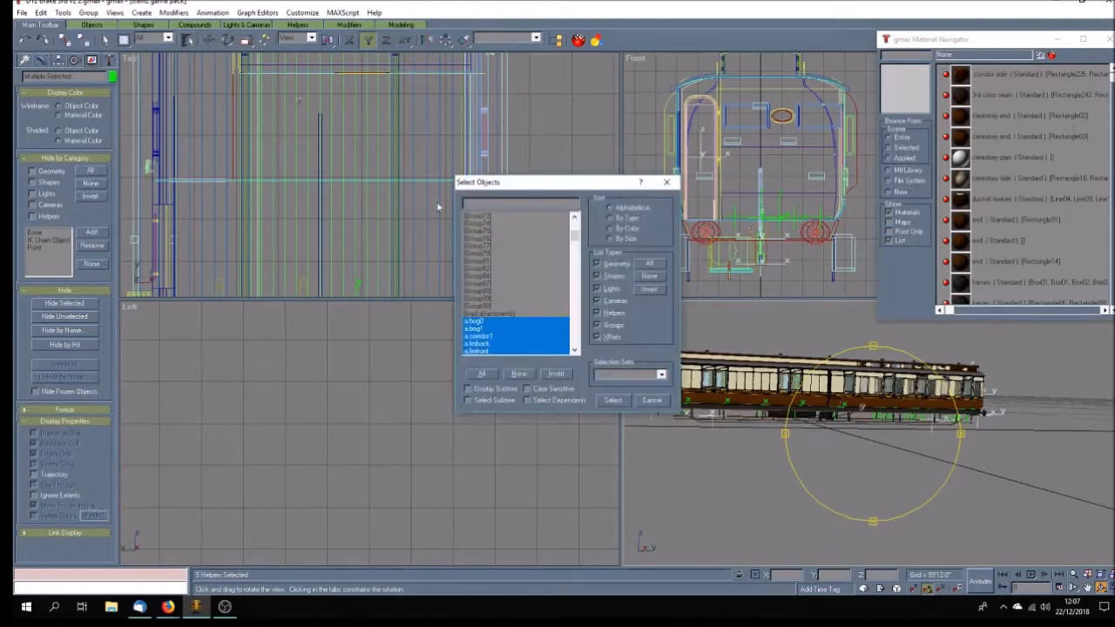
{"action": "left_click", "coordinate": [574, 351]}
{"action": "left_click", "coordinate": [574, 351]}
{"action": "left_click", "coordinate": [574, 351]}
{"action": "left_click", "coordinate": [574, 351]}
{"action": "left_click", "coordinate": [574, 351]}
{"action": "left_click", "coordinate": [574, 351]}
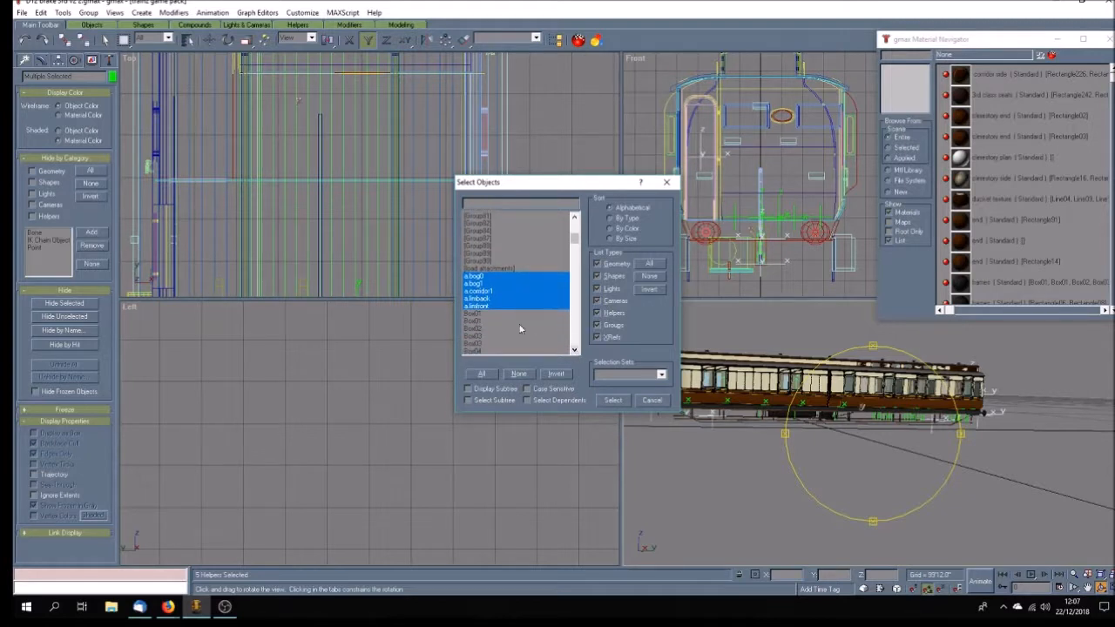
{"action": "left_click", "coordinate": [491, 269]}
{"action": "key", "text": "Return"}
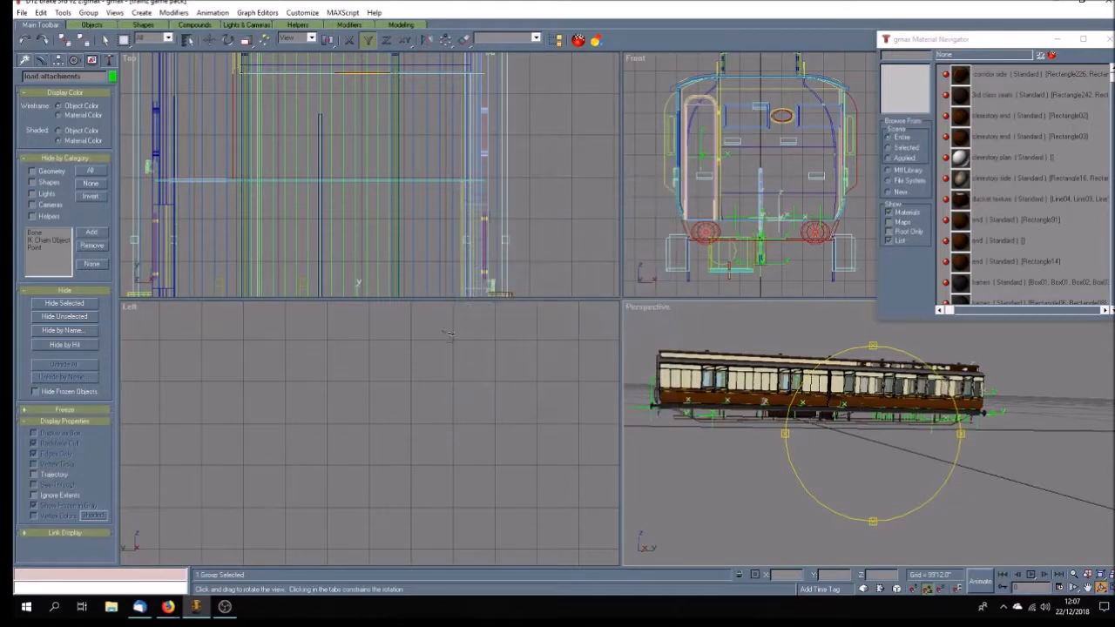
{"action": "left_click", "coordinate": [87, 12]}
{"action": "left_click", "coordinate": [100, 36]}
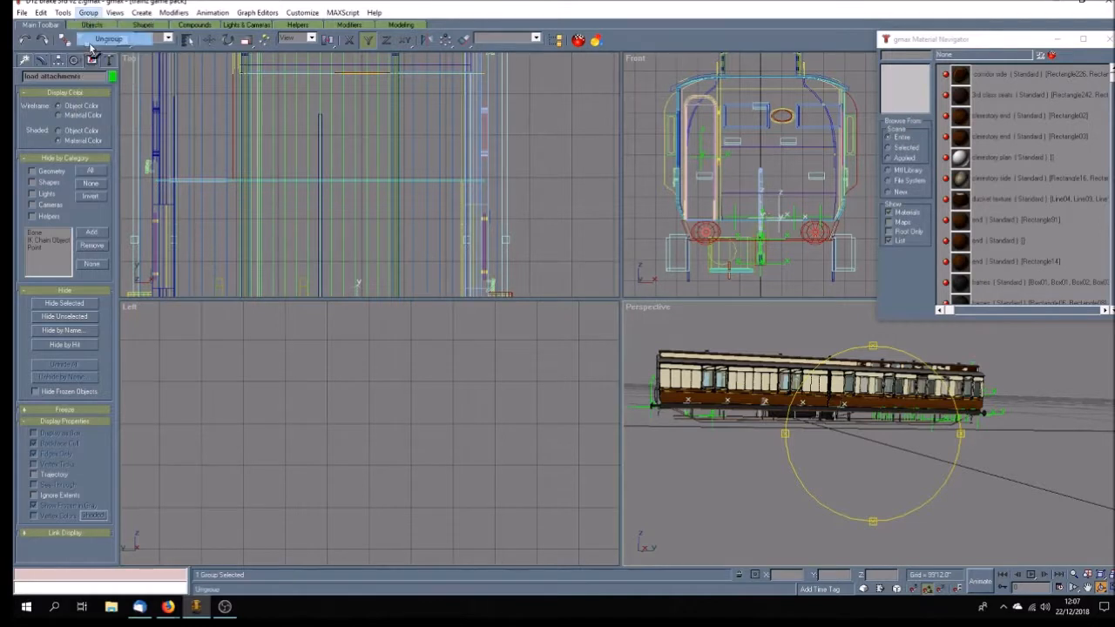
Select the a.guard helper by name to check its place in the carriage, and clear the selection.
{"action": "left_click", "coordinate": [209, 41]}
{"action": "left_click", "coordinate": [187, 40]}
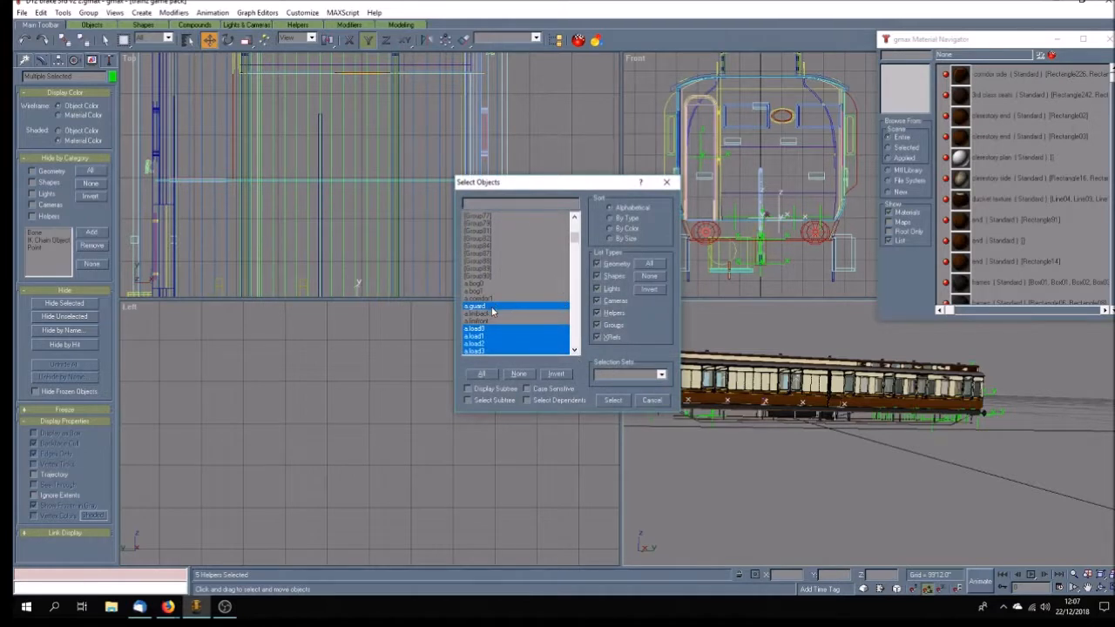
{"action": "left_click", "coordinate": [492, 309]}
{"action": "left_click", "coordinate": [575, 350]}
{"action": "left_click", "coordinate": [575, 350]}
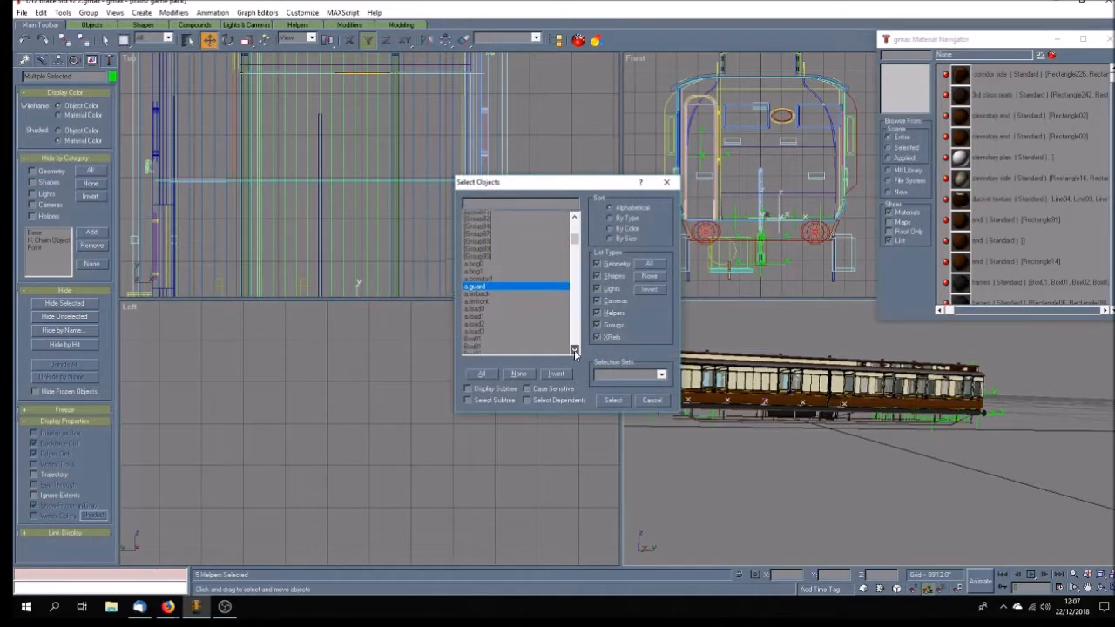
{"action": "left_click", "coordinate": [575, 350]}
{"action": "left_click_drag", "start_coordinate": [575, 238], "coordinate": [574, 216]}
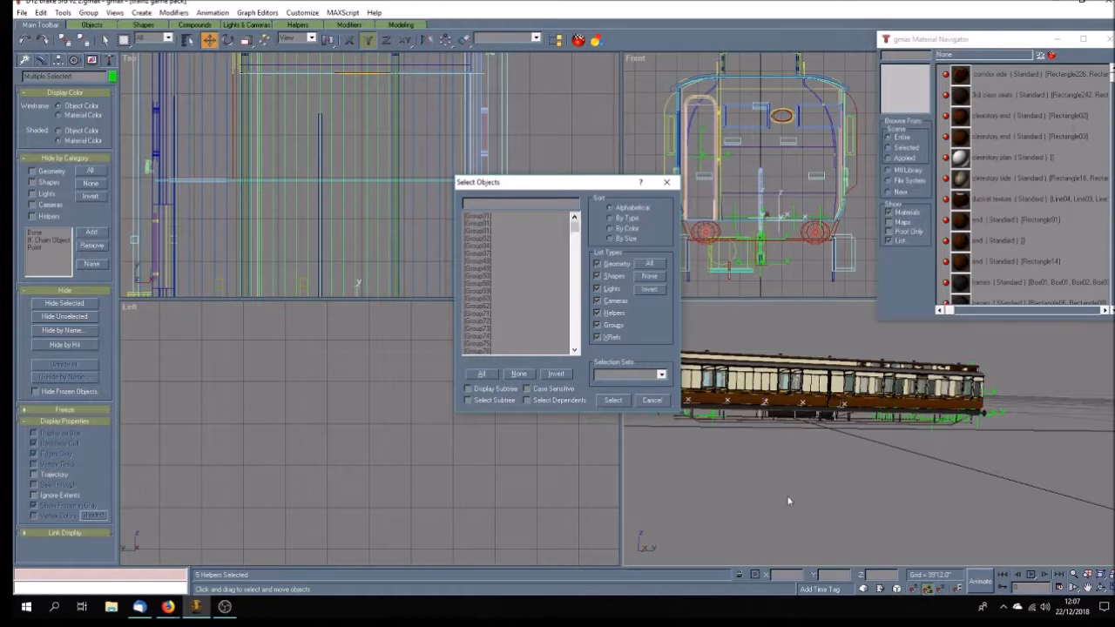
{"action": "left_click", "coordinate": [615, 399]}
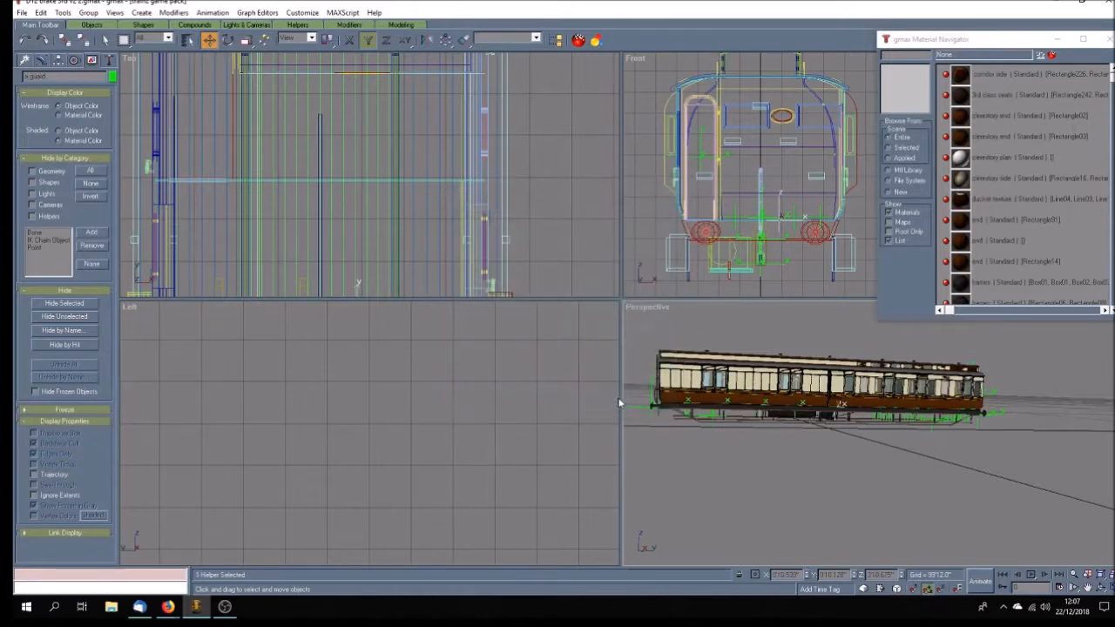
{"action": "left_click", "coordinate": [792, 474]}
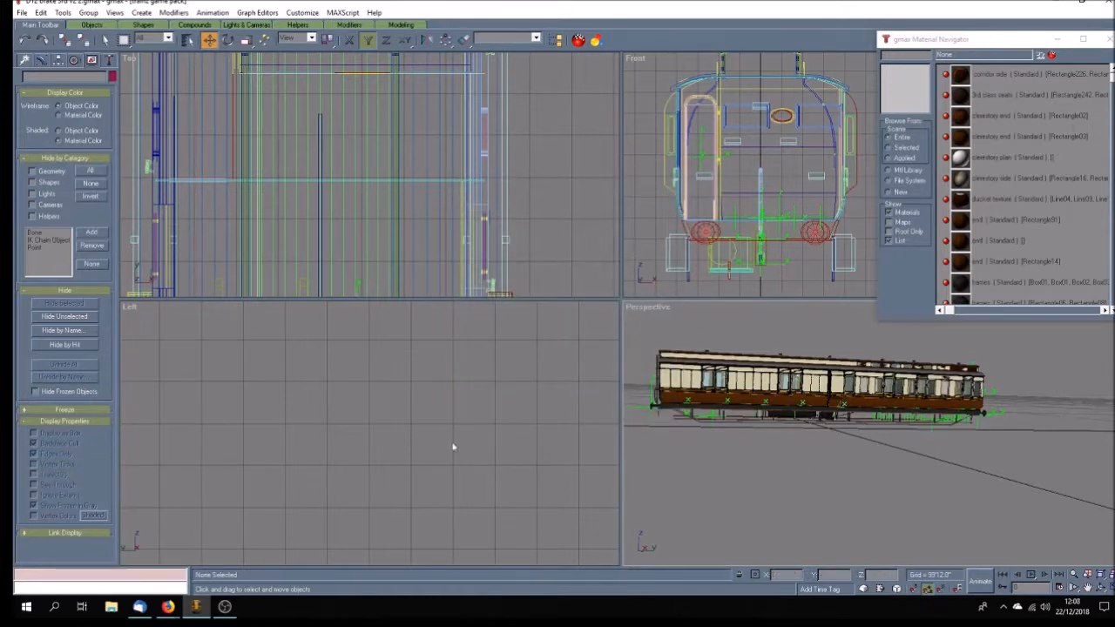
Create a point helper beside the carriage in the top view, displayed as an axis tripod instead of a cross, and name it a.doors.
{"action": "left_click", "coordinate": [1101, 588]}
{"action": "mouse_move", "coordinate": [863, 484]}
{"action": "left_mouse_down"}
{"action": "mouse_move", "coordinate": [855, 468]}
{"action": "mouse_move", "coordinate": [848, 517]}
{"action": "mouse_move", "coordinate": [853, 490]}
{"action": "mouse_move", "coordinate": [882, 477]}
{"action": "left_mouse_up"}
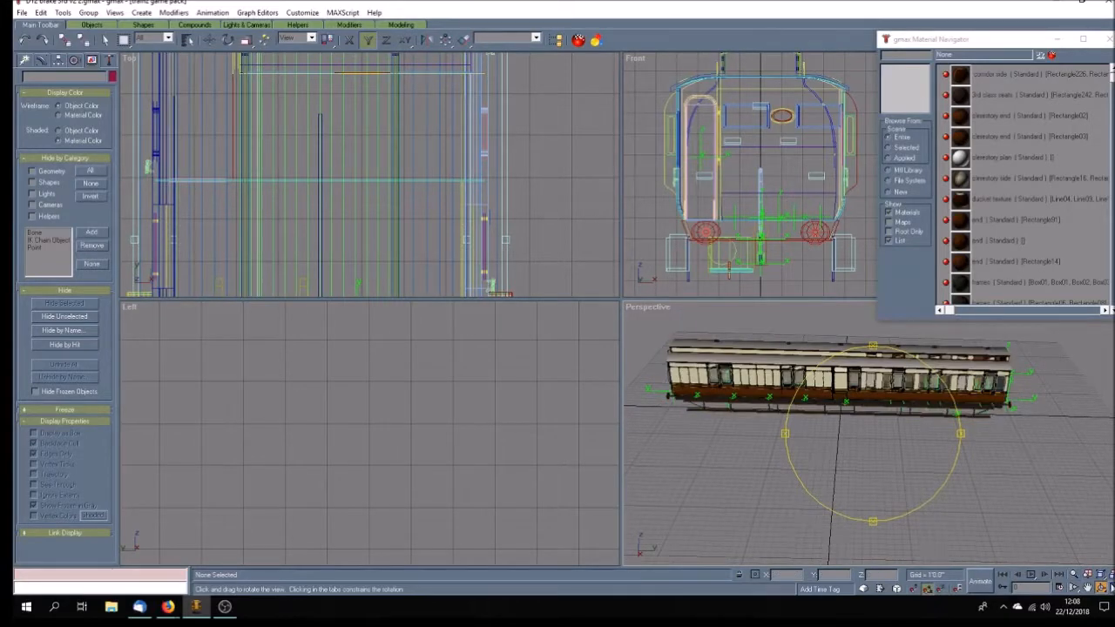
{"action": "left_click", "coordinate": [1088, 588]}
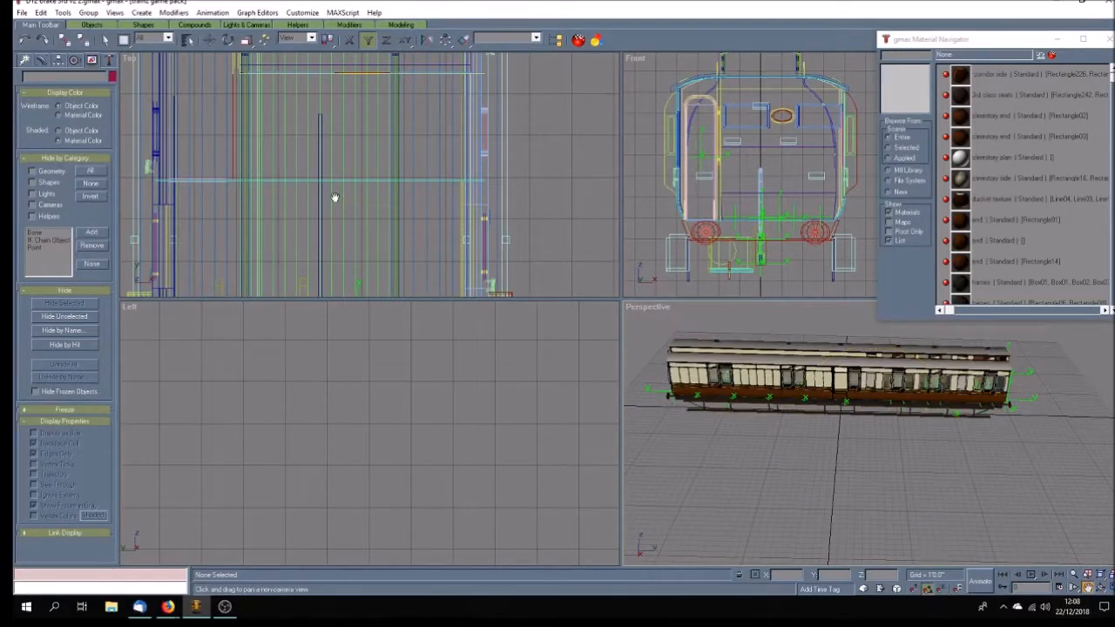
{"action": "left_click_drag", "start_coordinate": [336, 200], "coordinate": [413, 169]}
{"action": "scroll", "coordinate": [416, 171], "scroll_direction": "down", "scroll_amount": 5}
{"action": "scroll", "coordinate": [415, 193], "scroll_direction": "up", "scroll_amount": 10}
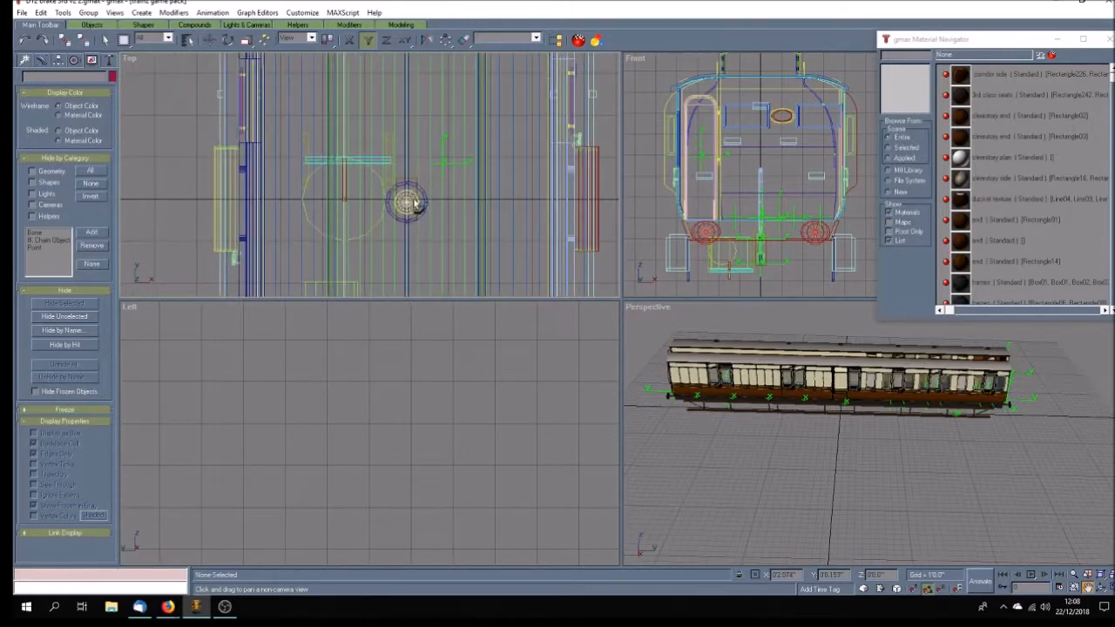
{"action": "scroll", "coordinate": [407, 200], "scroll_direction": "down", "scroll_amount": 2}
{"action": "left_click", "coordinate": [25, 60]}
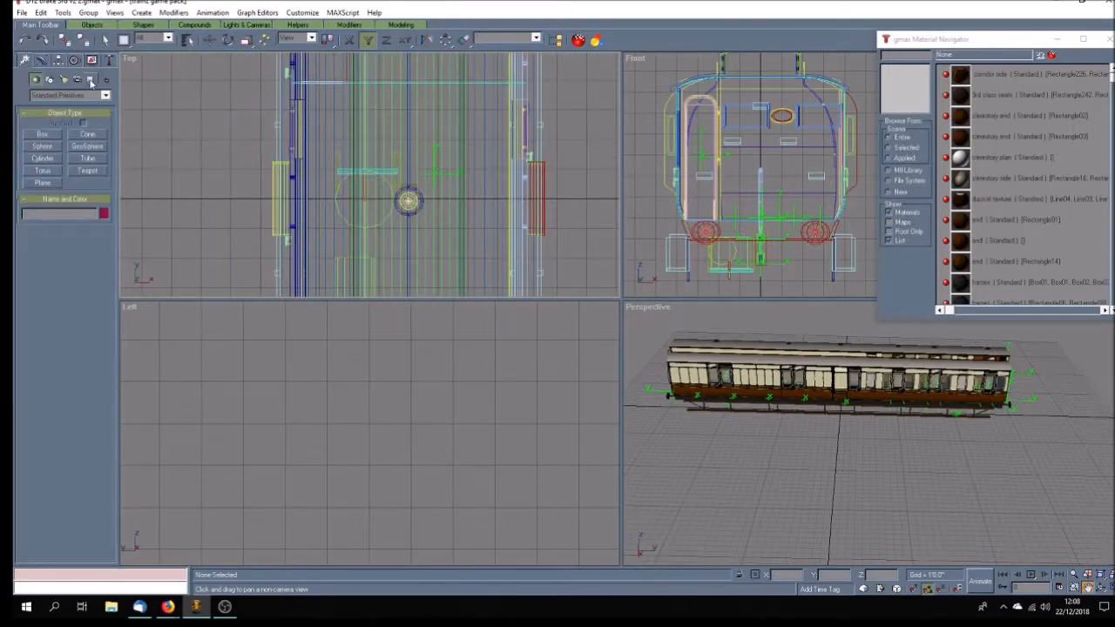
{"action": "left_click", "coordinate": [91, 80]}
{"action": "left_click", "coordinate": [42, 145]}
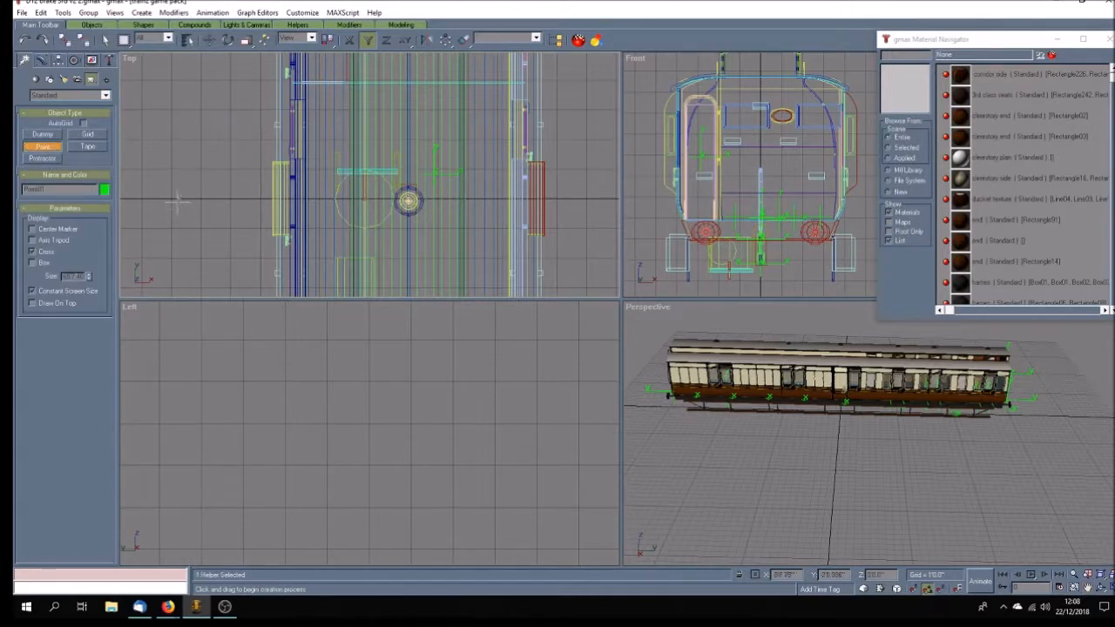
{"action": "left_click", "coordinate": [32, 240]}
{"action": "left_click", "coordinate": [32, 251]}
{"action": "double_click", "coordinate": [59, 188]}
{"action": "type", "text": "a.doors"}
Move the a.doors helper to X 0 and Y 0, and deselect it.
{"action": "left_click", "coordinate": [209, 41]}
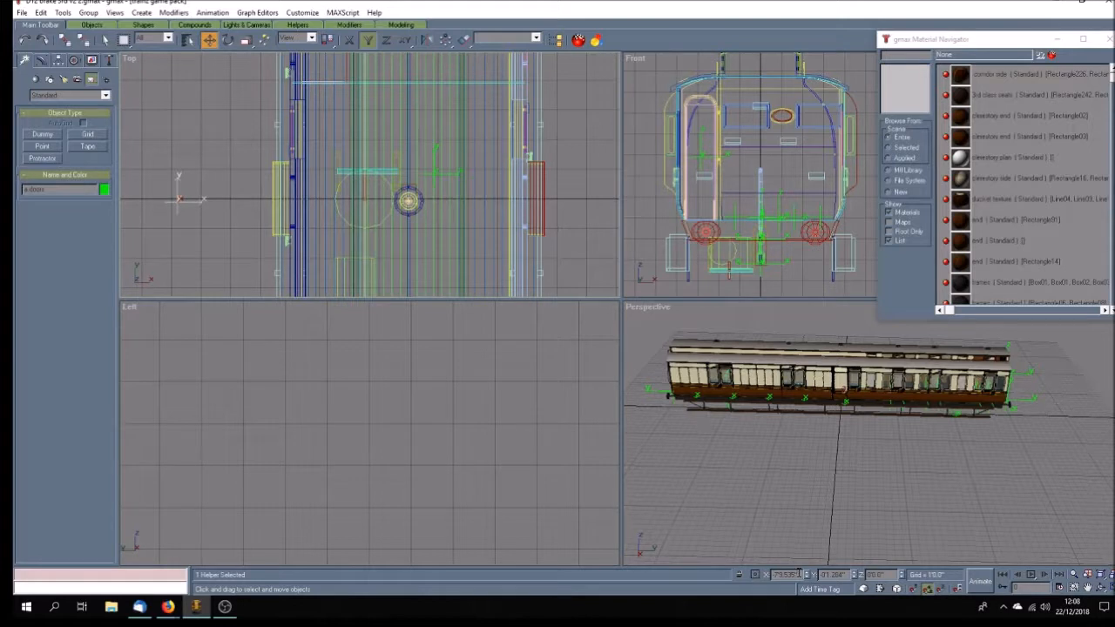
{"action": "type", "text": "0"}
{"action": "key", "text": "Tab"}
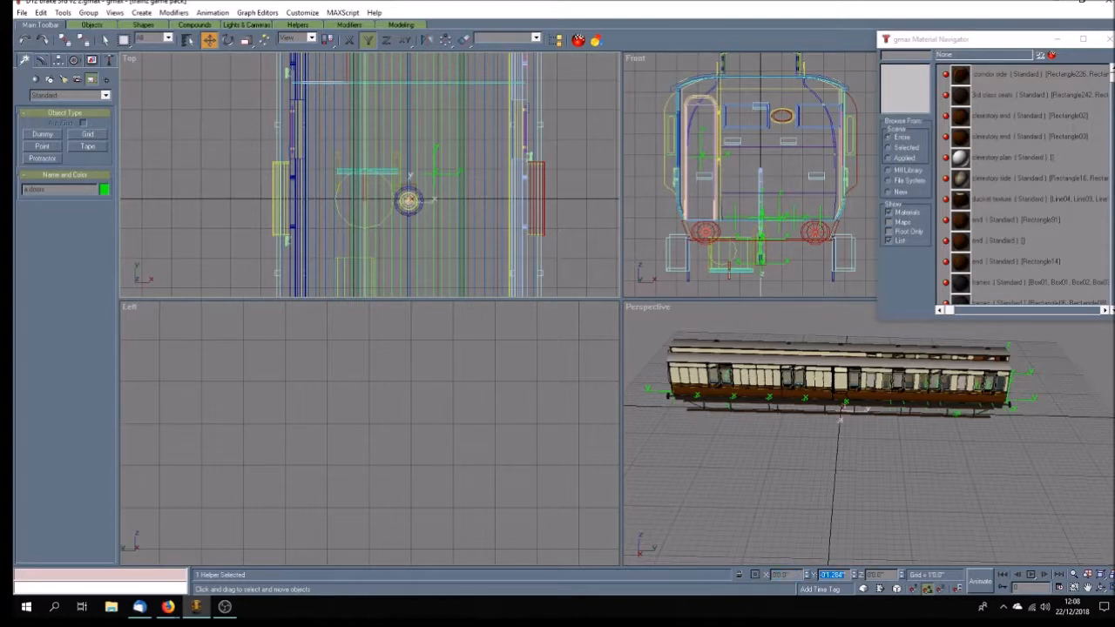
{"action": "type", "text": "0"}
{"action": "key", "text": "Return"}
{"action": "left_click", "coordinate": [912, 503]}
{"action": "left_click", "coordinate": [1101, 588]}
{"action": "mouse_move", "coordinate": [871, 451]}
{"action": "left_mouse_down"}
{"action": "mouse_move", "coordinate": [874, 462]}
{"action": "mouse_move", "coordinate": [890, 447]}
{"action": "mouse_move", "coordinate": [858, 475]}
{"action": "left_mouse_up"}
{"action": "left_click", "coordinate": [1087, 588]}
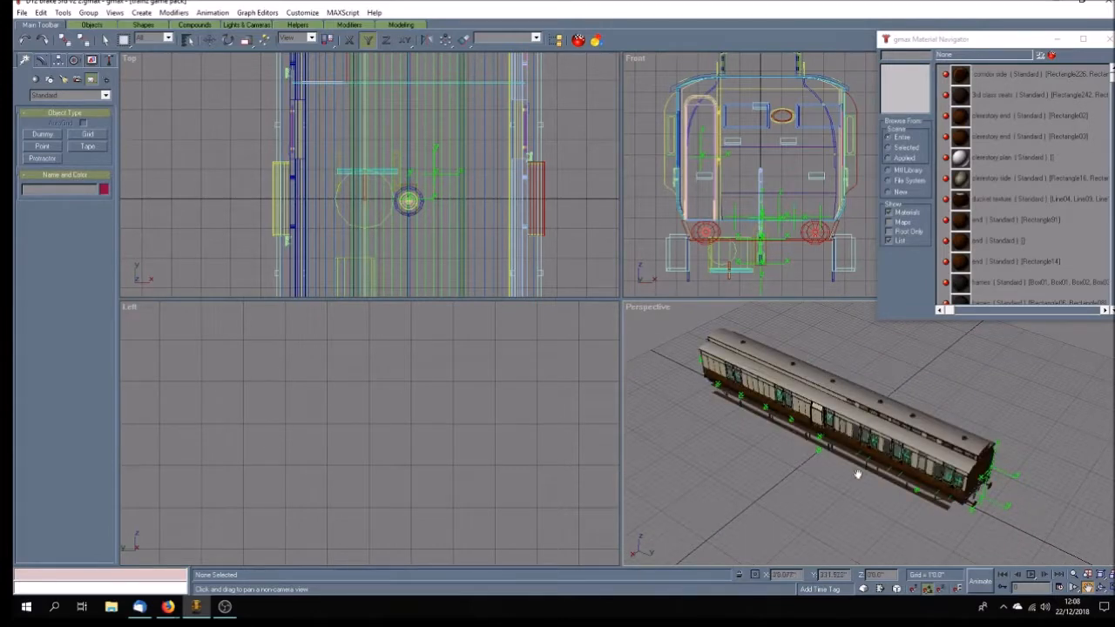
Save the model, and save it again as D12 brake 3rd v2 1.gmax, replacing the existing file.
{"action": "left_click", "coordinate": [21, 12]}
{"action": "left_click", "coordinate": [46, 68]}
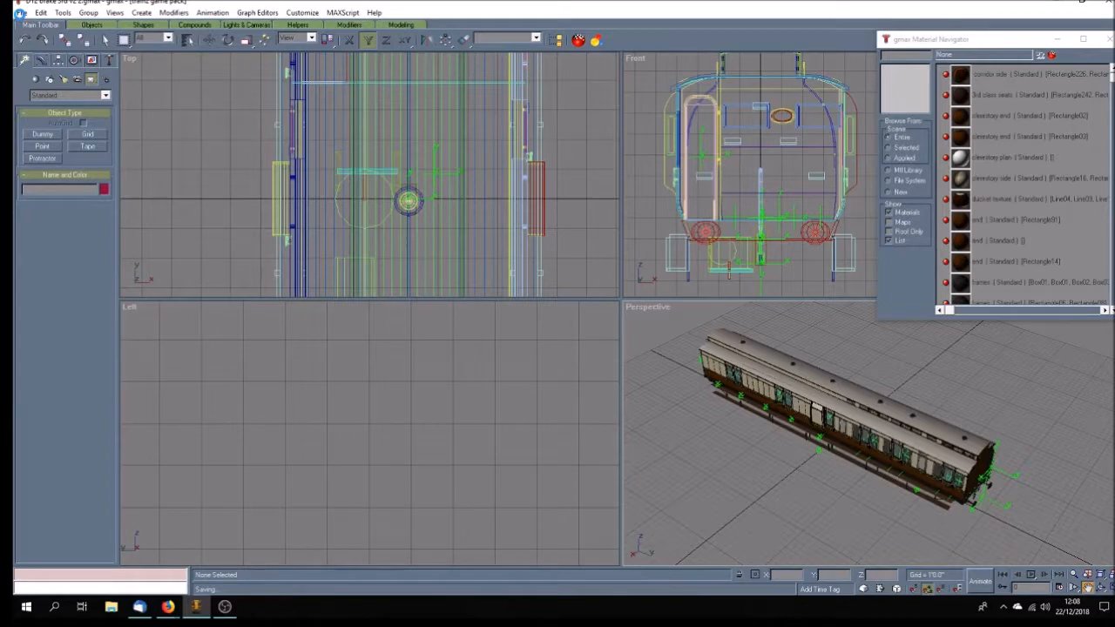
{"action": "left_click", "coordinate": [19, 13]}
{"action": "left_click", "coordinate": [39, 82]}
{"action": "scroll", "coordinate": [213, 129], "scroll_direction": "down", "scroll_amount": 2}
{"action": "scroll", "coordinate": [251, 129], "scroll_direction": "down", "scroll_amount": 10}
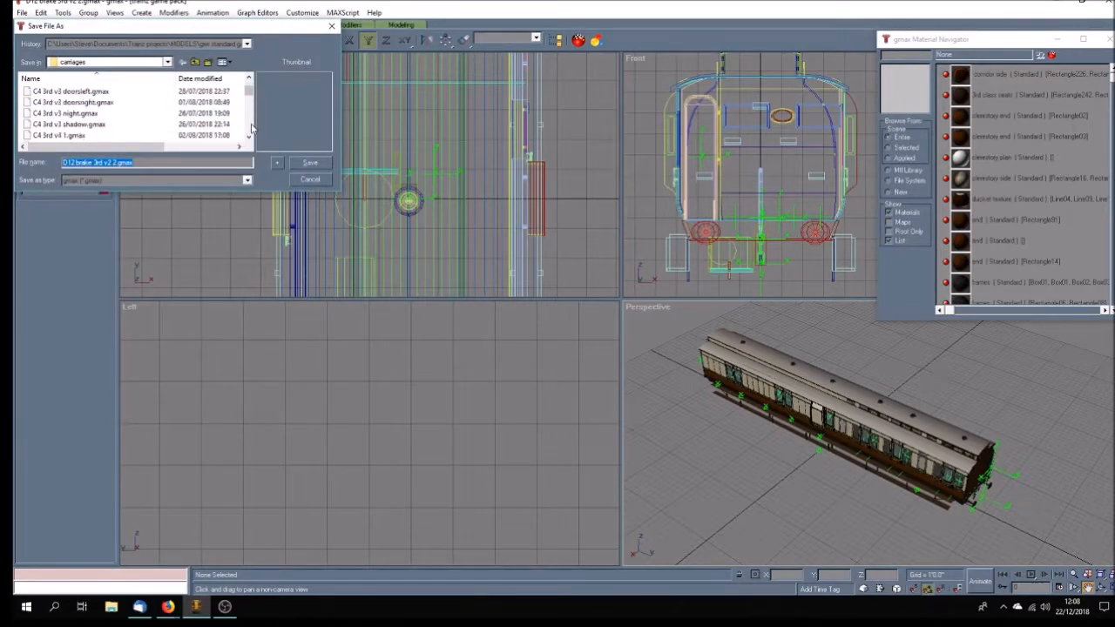
{"action": "scroll", "coordinate": [251, 129], "scroll_direction": "down", "scroll_amount": 4}
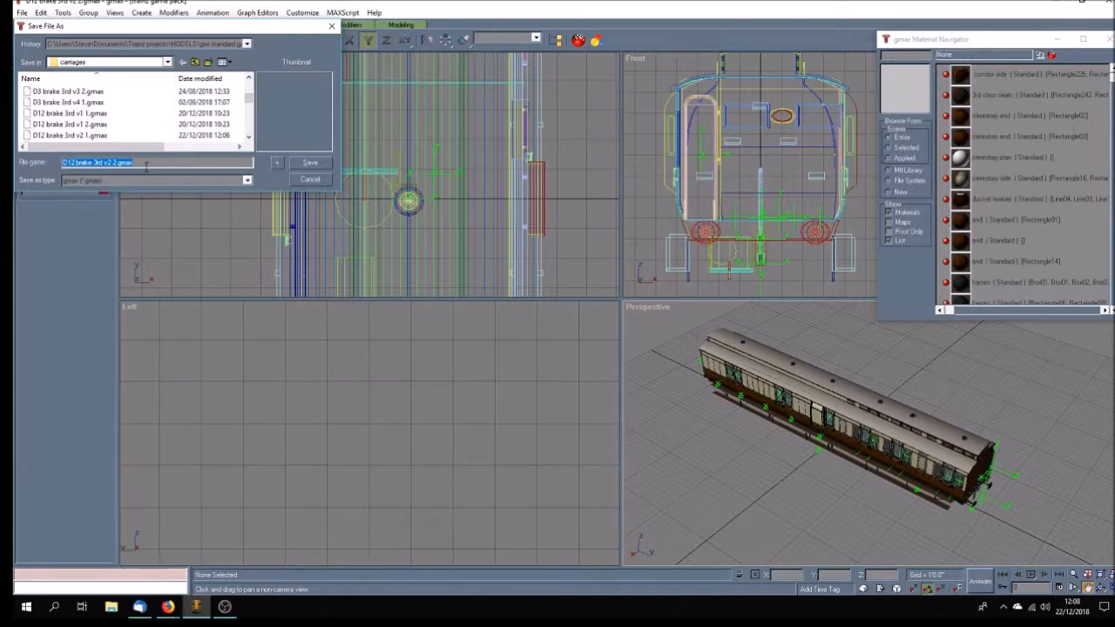
{"action": "left_click", "coordinate": [96, 135]}
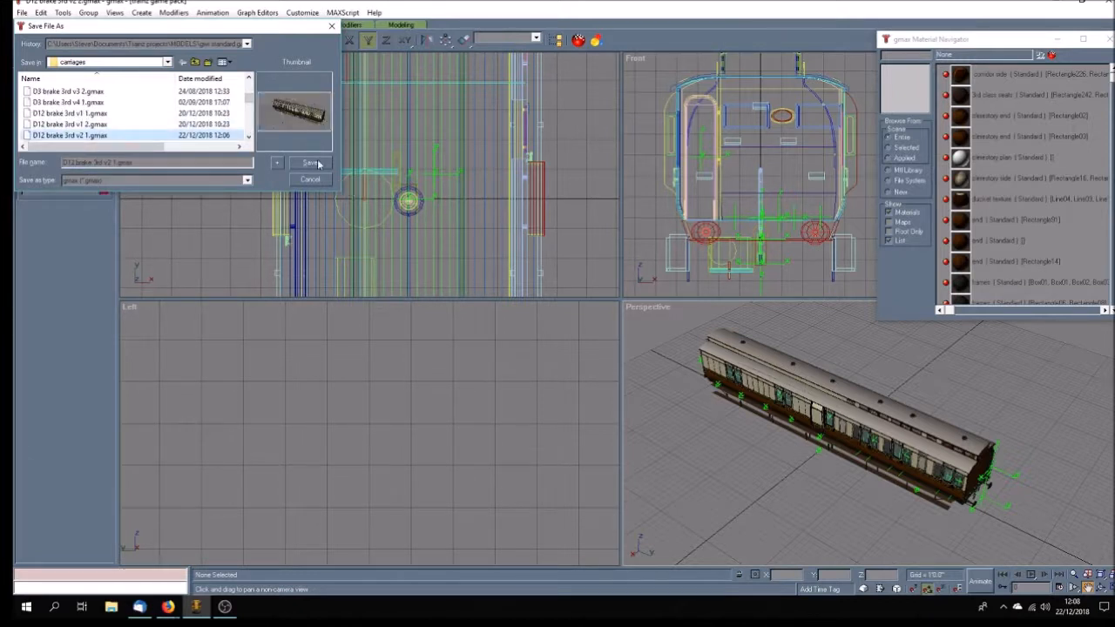
{"action": "left_click", "coordinate": [311, 163]}
{"action": "key", "text": "Return"}
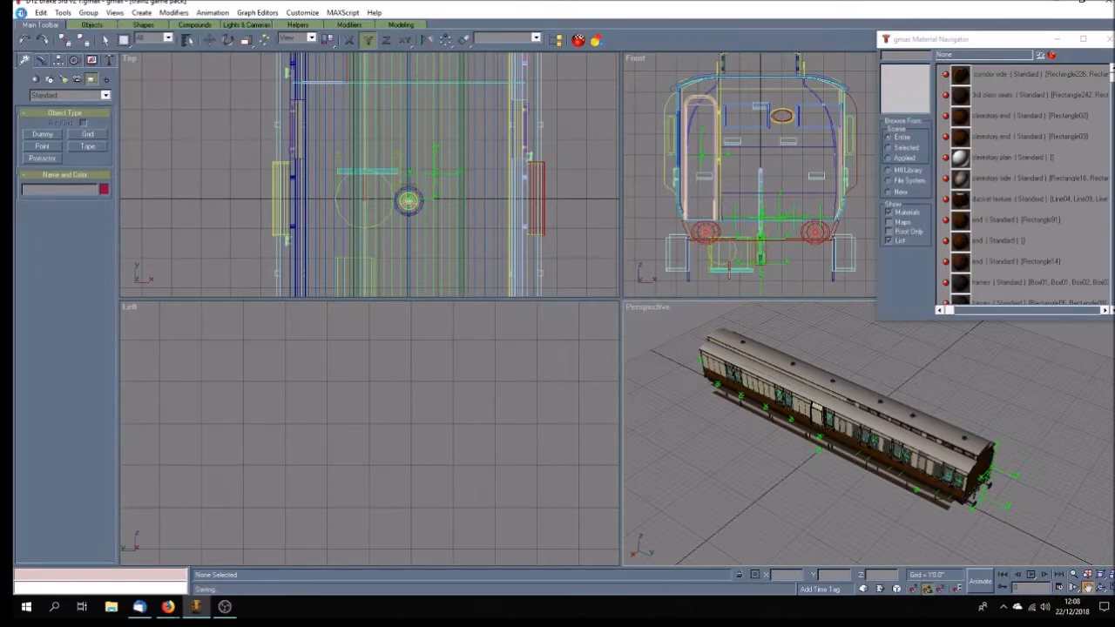
Save a new version of the model as D12 brake 3rd v3 1.gmax.
{"action": "left_click", "coordinate": [21, 12]}
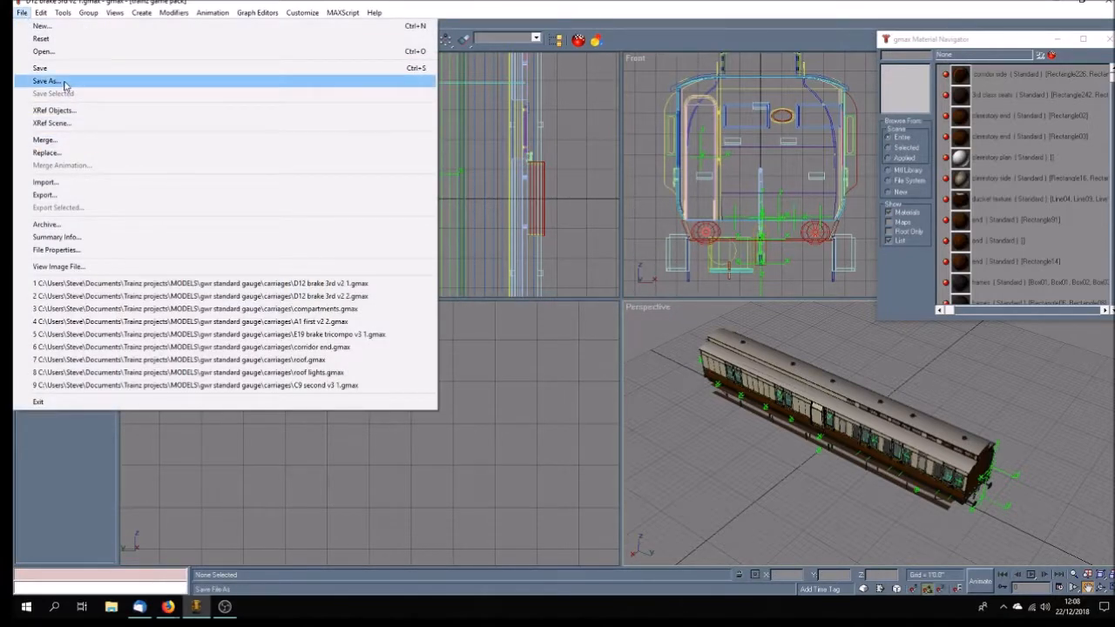
{"action": "left_click", "coordinate": [52, 81]}
{"action": "left_click", "coordinate": [109, 162]}
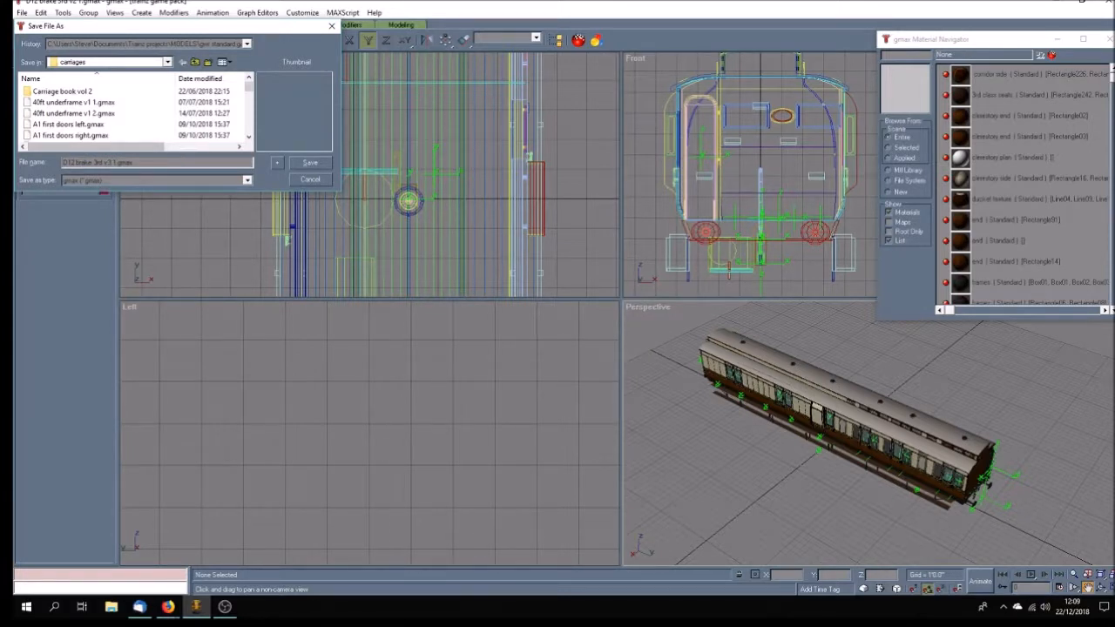
{"action": "key", "text": "Return"}
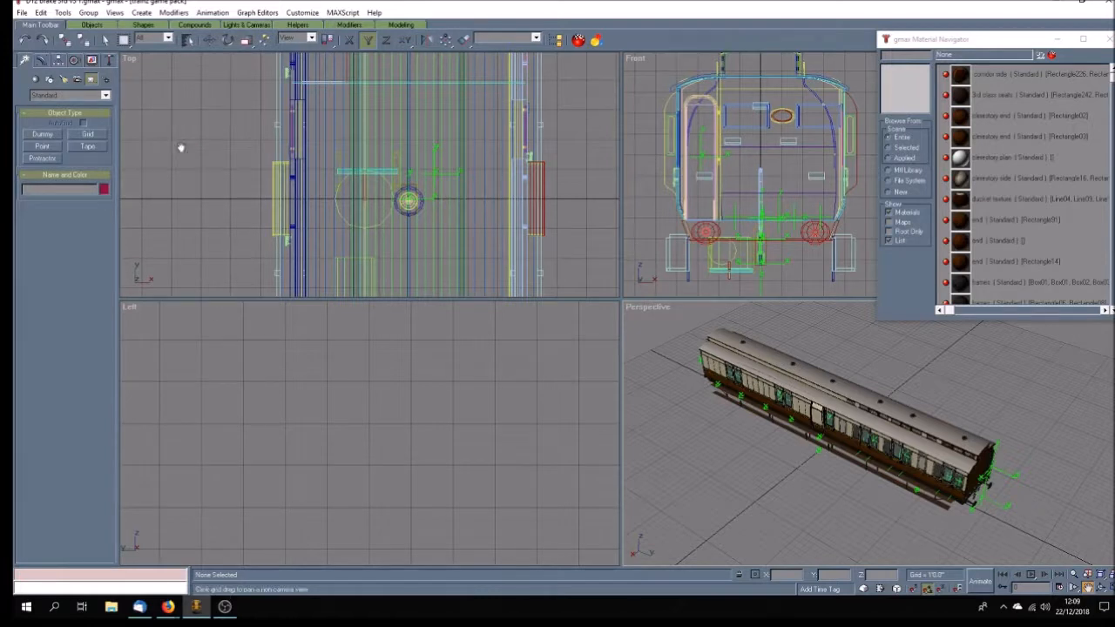
Select all attachment helpers from a.bog0 to a.load3 by name and hide them.
{"action": "left_click", "coordinate": [188, 40]}
{"action": "left_click_drag", "start_coordinate": [574, 224], "coordinate": [575, 246]}
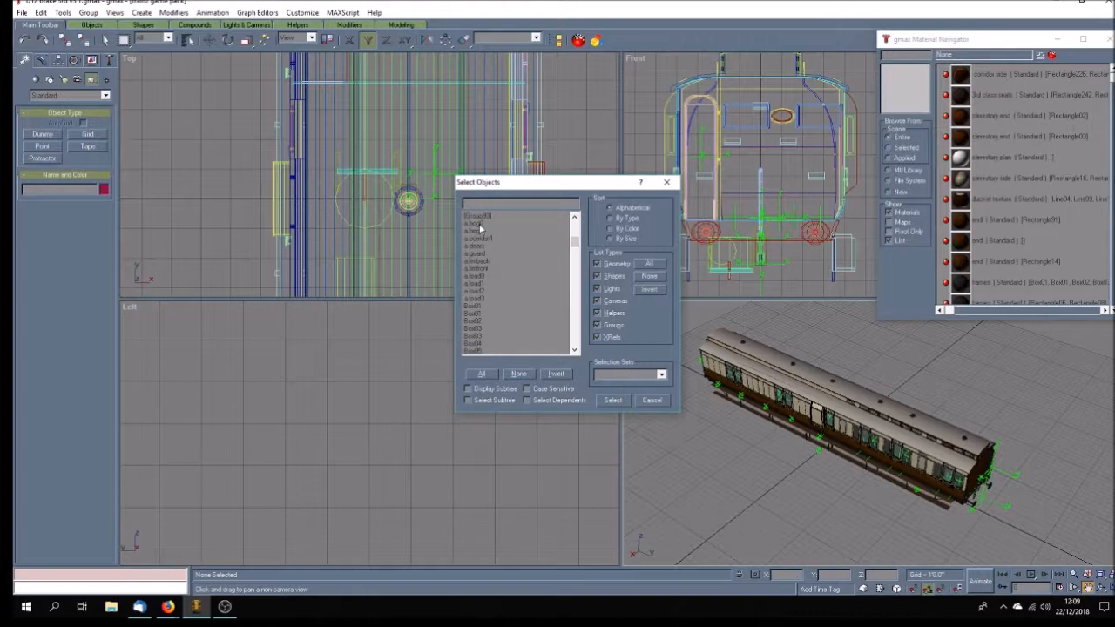
{"action": "left_click_drag", "start_coordinate": [479, 229], "coordinate": [500, 298]}
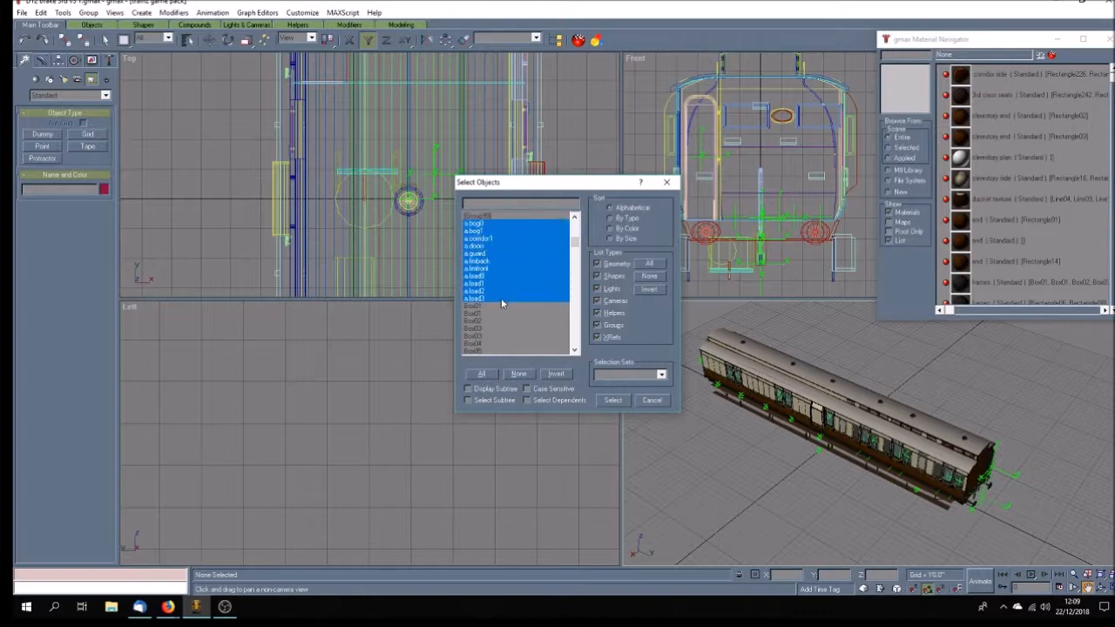
{"action": "left_click", "coordinate": [613, 400]}
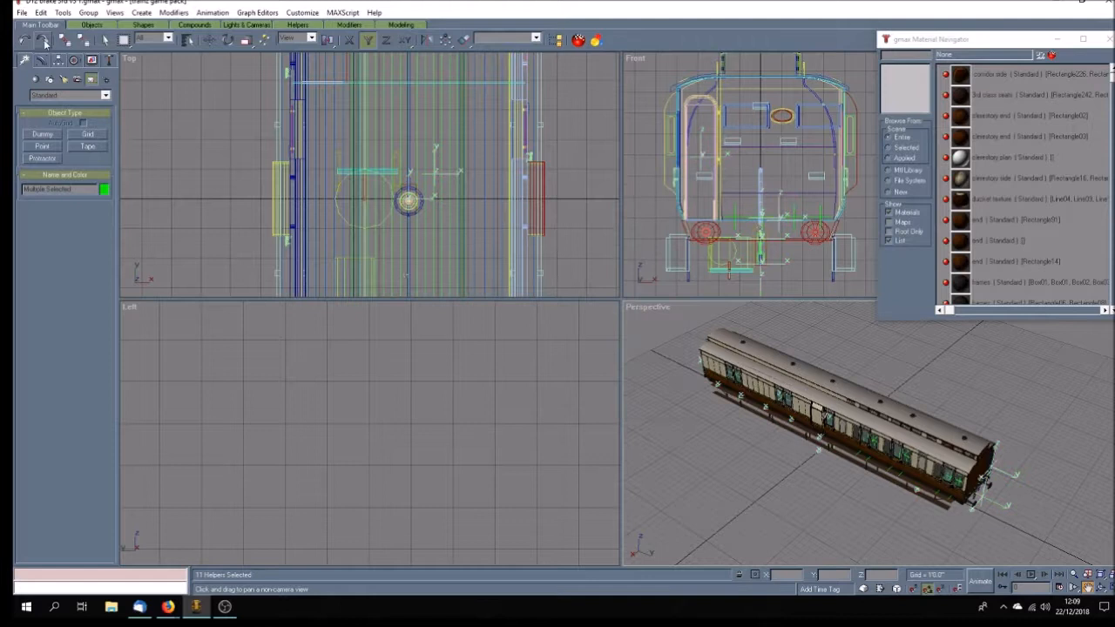
{"action": "left_click", "coordinate": [91, 61]}
{"action": "left_click", "coordinate": [83, 305]}
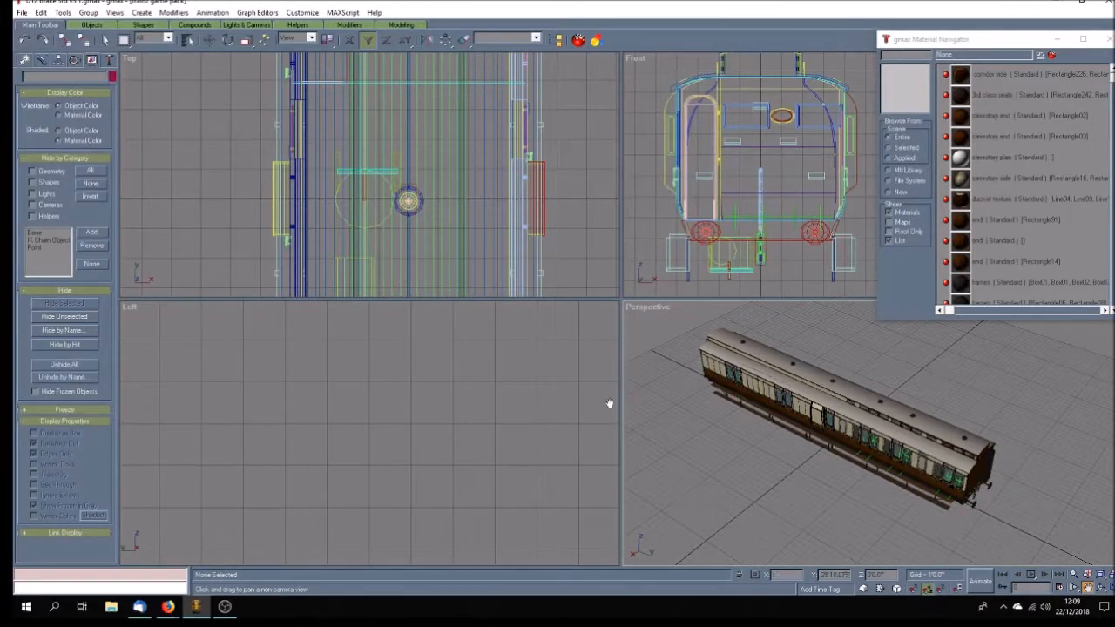
Select the remaining passenger helper groups inside the carriage and hide them.
{"action": "left_click", "coordinate": [105, 39]}
{"action": "left_click", "coordinate": [854, 454]}
{"action": "left_click", "coordinate": [885, 478], "text": "ctrl"}
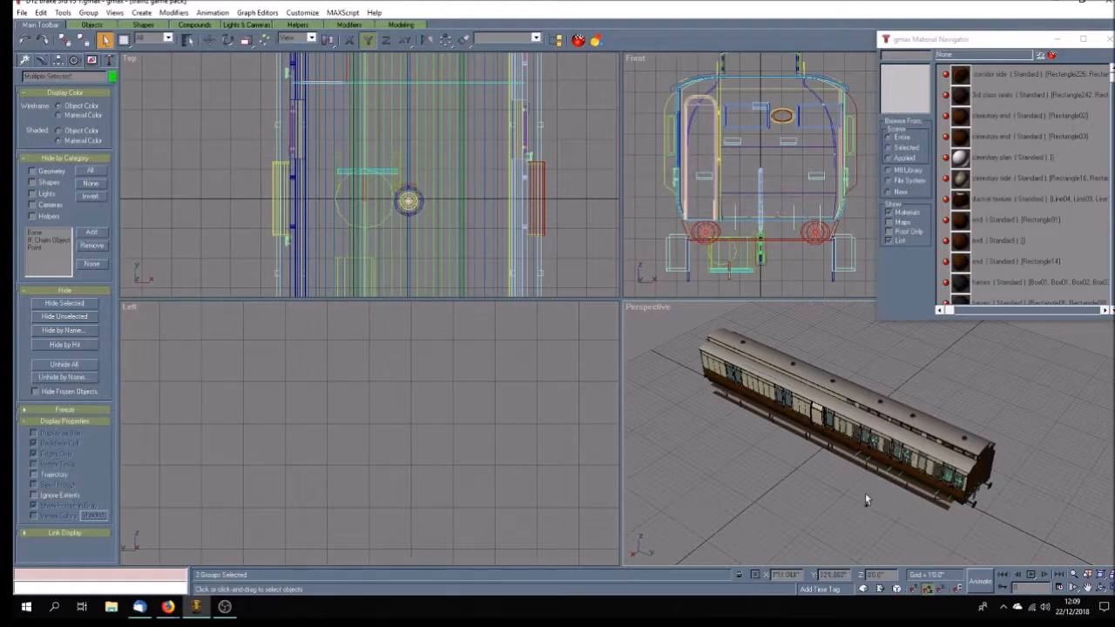
{"action": "left_click", "coordinate": [61, 304]}
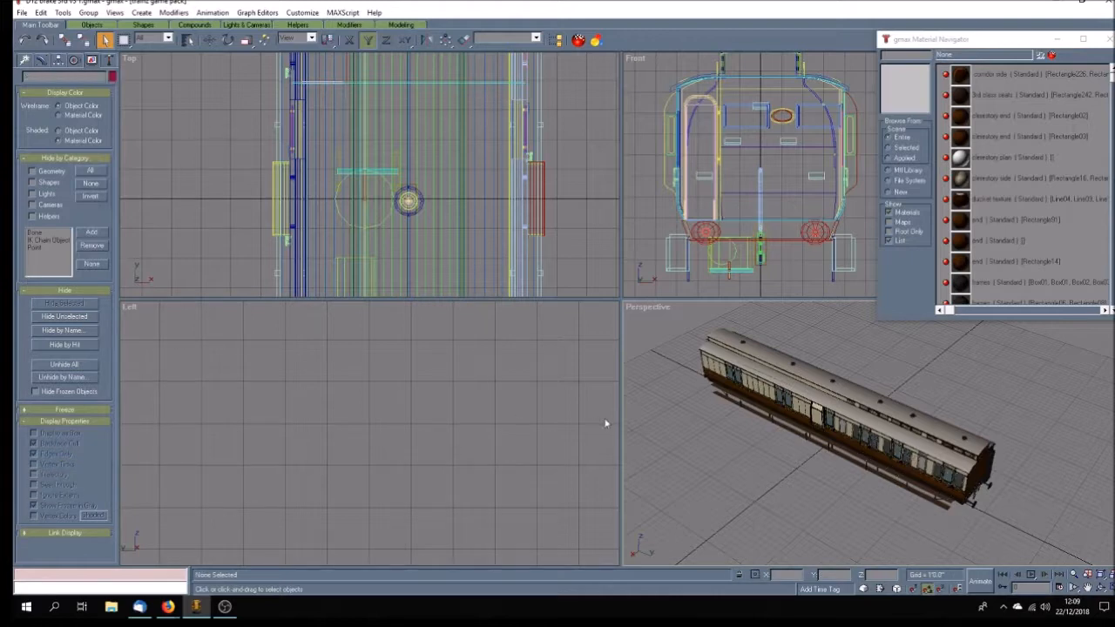
Delete the two pairs of double doors in the brake section on the near side of the carriage.
{"action": "left_click", "coordinate": [1100, 588]}
{"action": "left_click_drag", "start_coordinate": [849, 479], "coordinate": [873, 473]}
{"action": "key", "text": "w"}
{"action": "left_click_drag", "start_coordinate": [643, 397], "coordinate": [644, 399]}
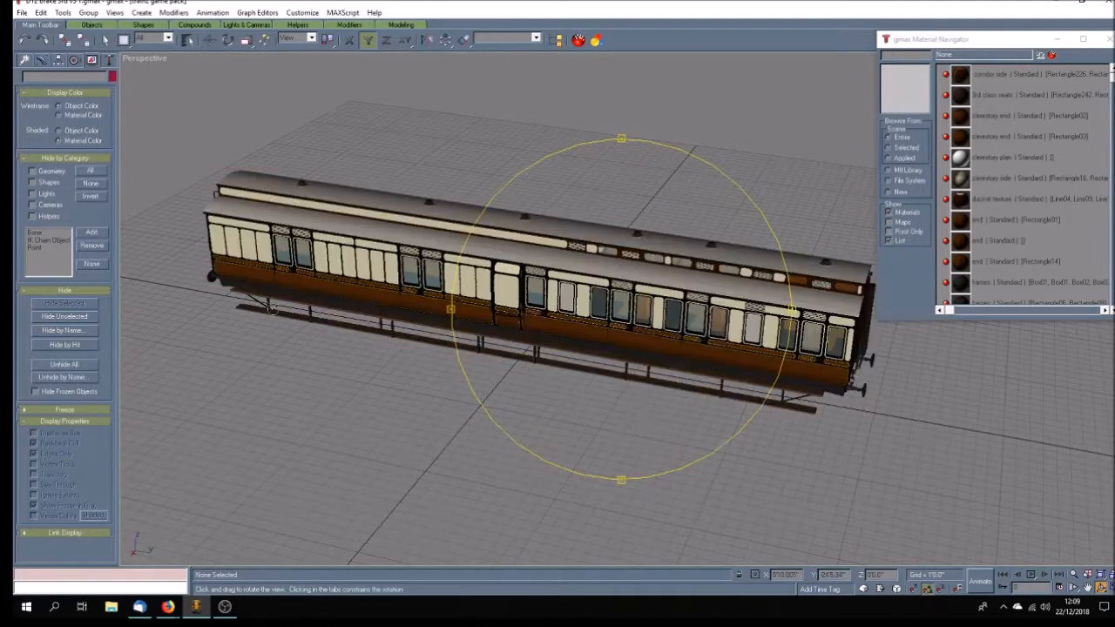
{"action": "left_click", "coordinate": [104, 40]}
{"action": "left_click", "coordinate": [280, 229]}
{"action": "key", "text": "Delete"}
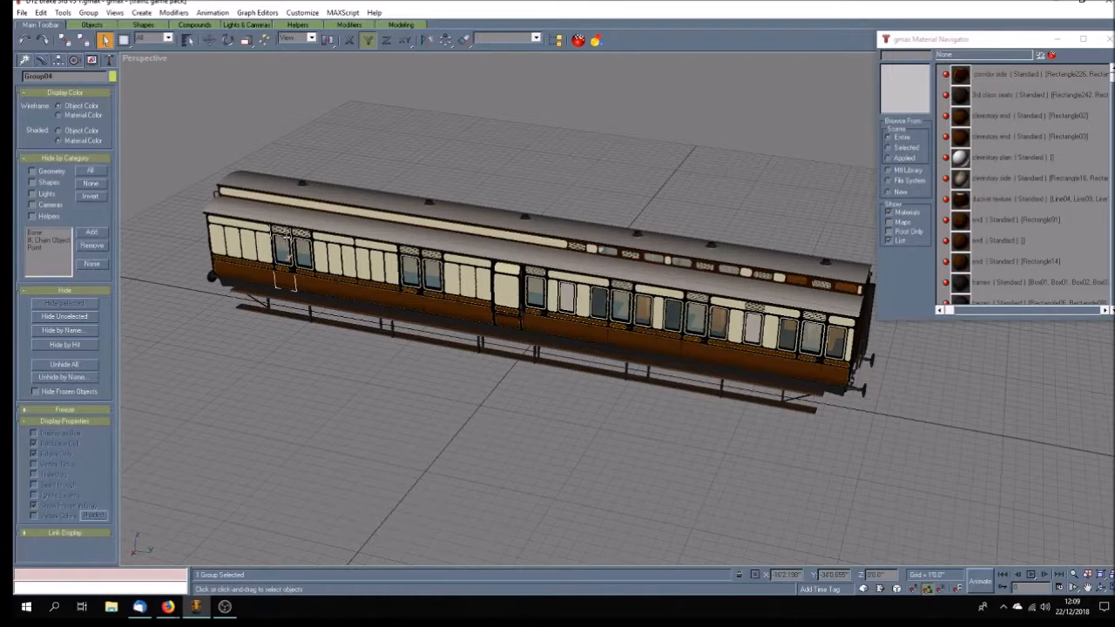
{"action": "left_click", "coordinate": [305, 239]}
{"action": "key", "text": "Delete"}
{"action": "left_click", "coordinate": [413, 260]}
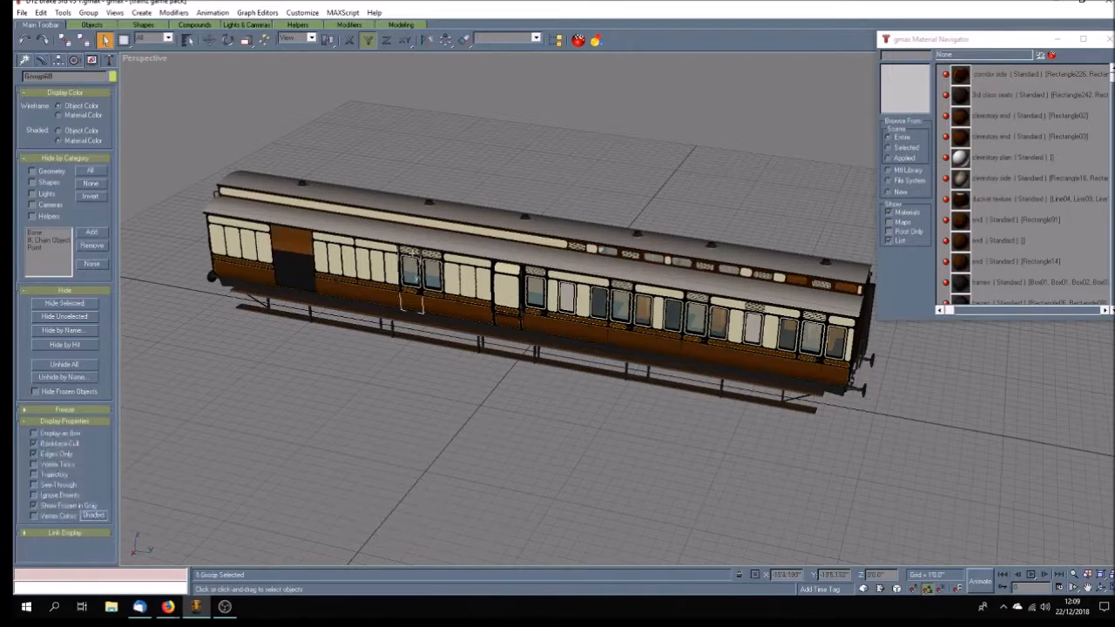
{"action": "key", "text": "Delete"}
{"action": "left_click", "coordinate": [433, 265]}
{"action": "key", "text": "Delete"}
Delete the four single compartment doors on the same side of the carriage.
{"action": "left_click", "coordinate": [533, 296]}
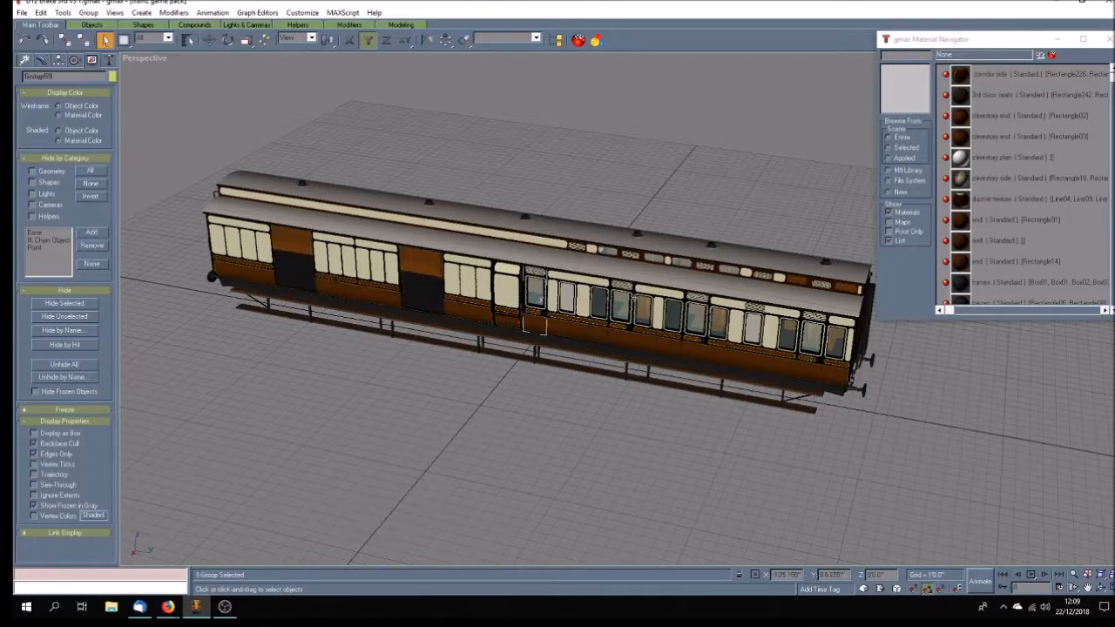
{"action": "key", "text": "Delete"}
{"action": "left_click", "coordinate": [625, 290]}
{"action": "key", "text": "Delete"}
{"action": "left_click", "coordinate": [694, 301]}
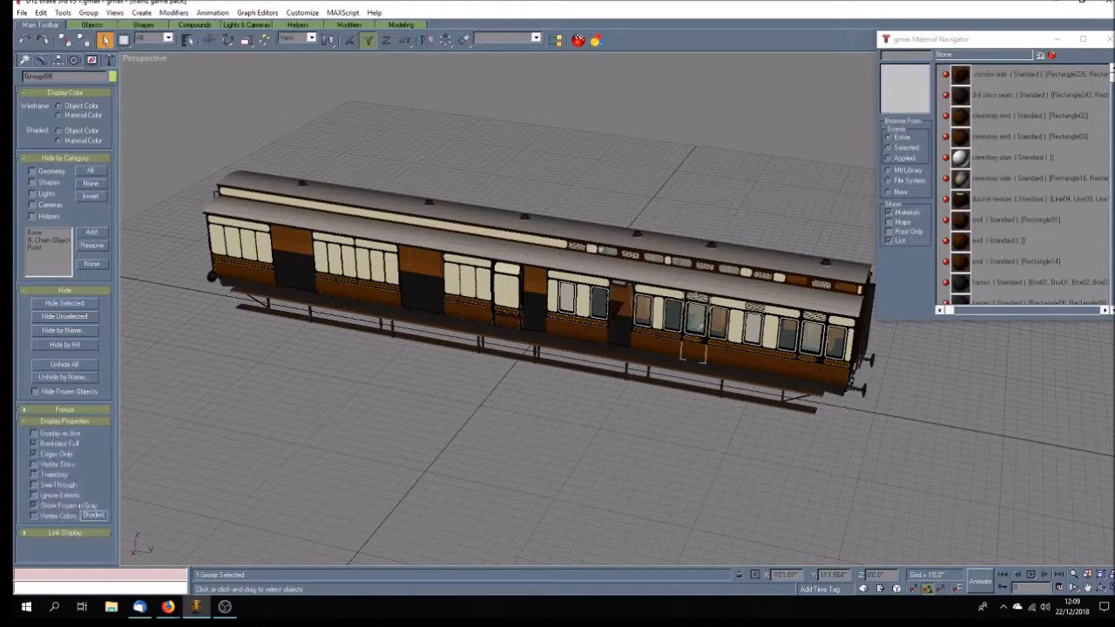
{"action": "key", "text": "Delete"}
{"action": "left_click", "coordinate": [818, 317]}
{"action": "key", "text": "Delete"}
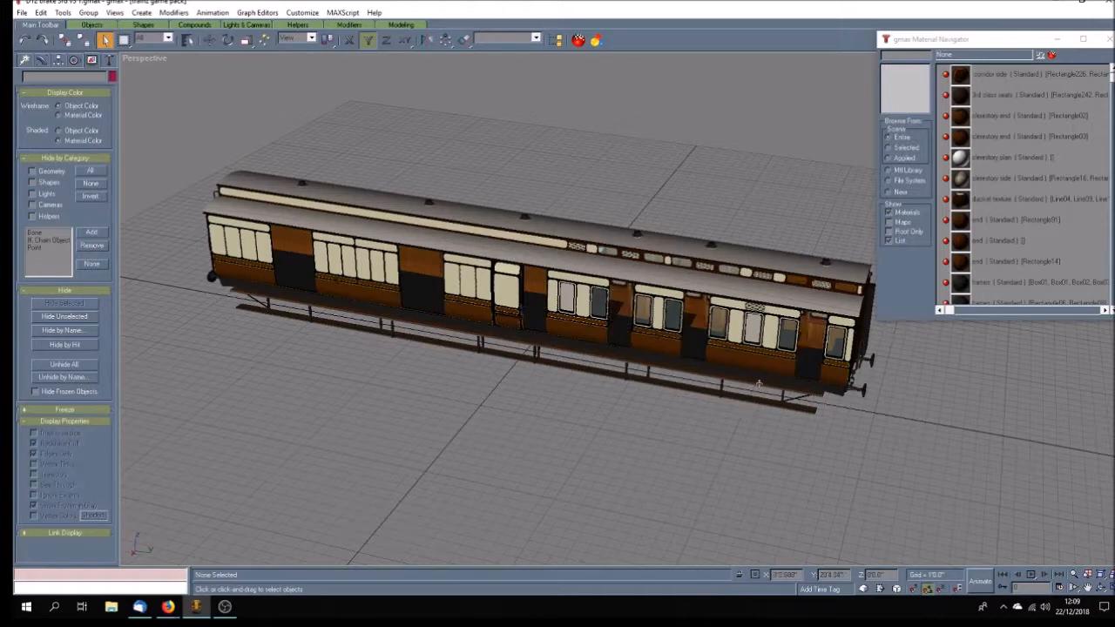
Delete the single compartment doors and the double doors nearest the middle on the opposite side of the carriage.
{"action": "left_click", "coordinate": [1099, 589]}
{"action": "left_click_drag", "start_coordinate": [615, 427], "coordinate": [403, 413]}
{"action": "left_click", "coordinate": [104, 40]}
{"action": "left_click", "coordinate": [427, 261]}
{"action": "key", "text": "Delete"}
{"action": "left_click", "coordinate": [587, 286]}
{"action": "key", "text": "Delete"}
{"action": "left_click", "coordinate": [673, 310]}
{"action": "key", "text": "Delete"}
{"action": "left_click", "coordinate": [777, 341]}
{"action": "key", "text": "Delete"}
{"action": "key", "text": "Delete"}
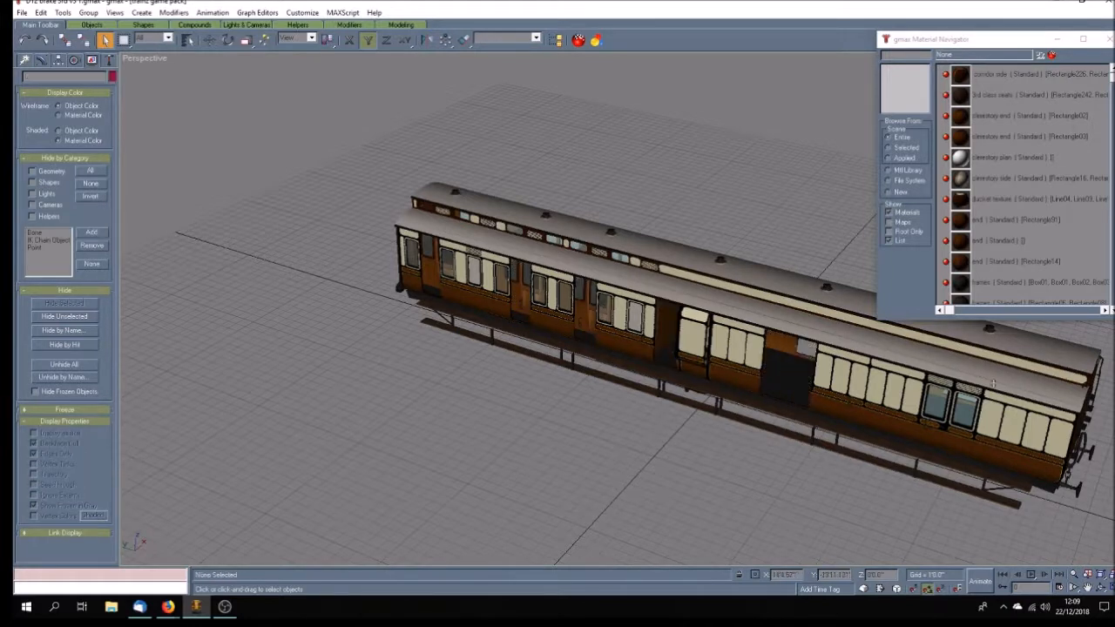
Delete the last pair of double doors near the brake end on this side.
{"action": "left_click", "coordinate": [940, 386]}
{"action": "key", "text": "Delete"}
{"action": "left_click", "coordinate": [960, 407]}
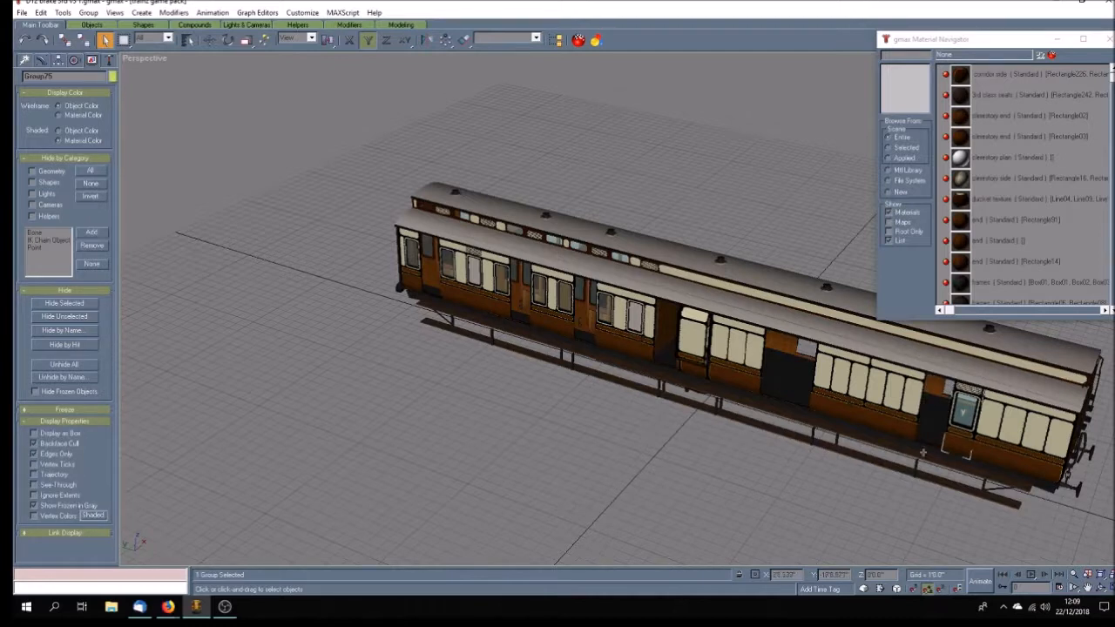
{"action": "key", "text": "Delete"}
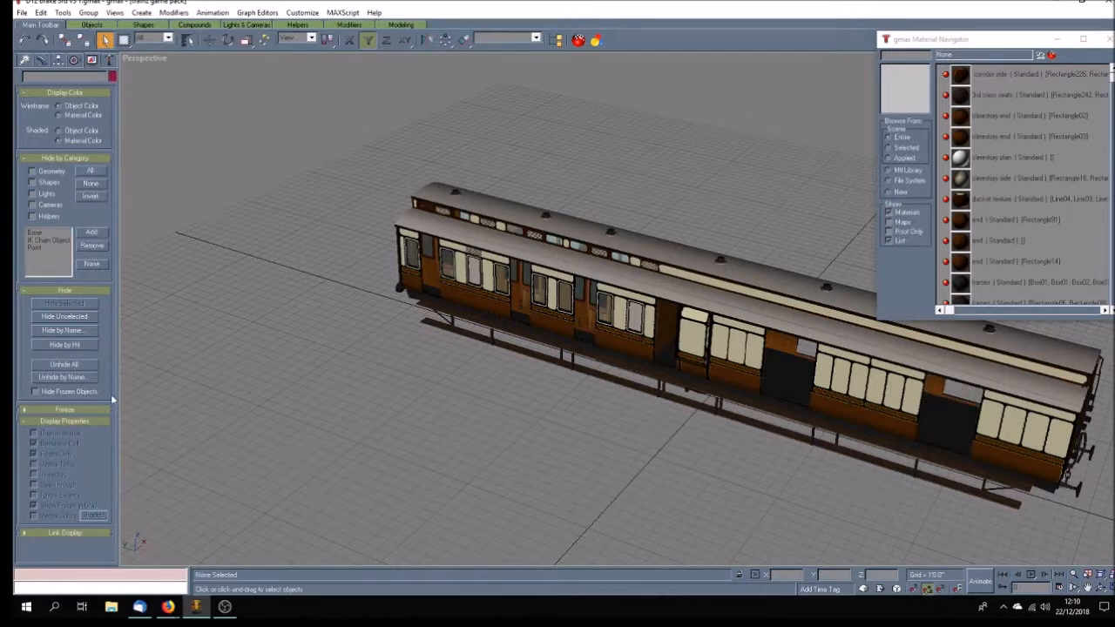
Unhide all objects, ungroup every group in the object list, and check the list for remaining groups.
{"action": "left_click", "coordinate": [85, 365]}
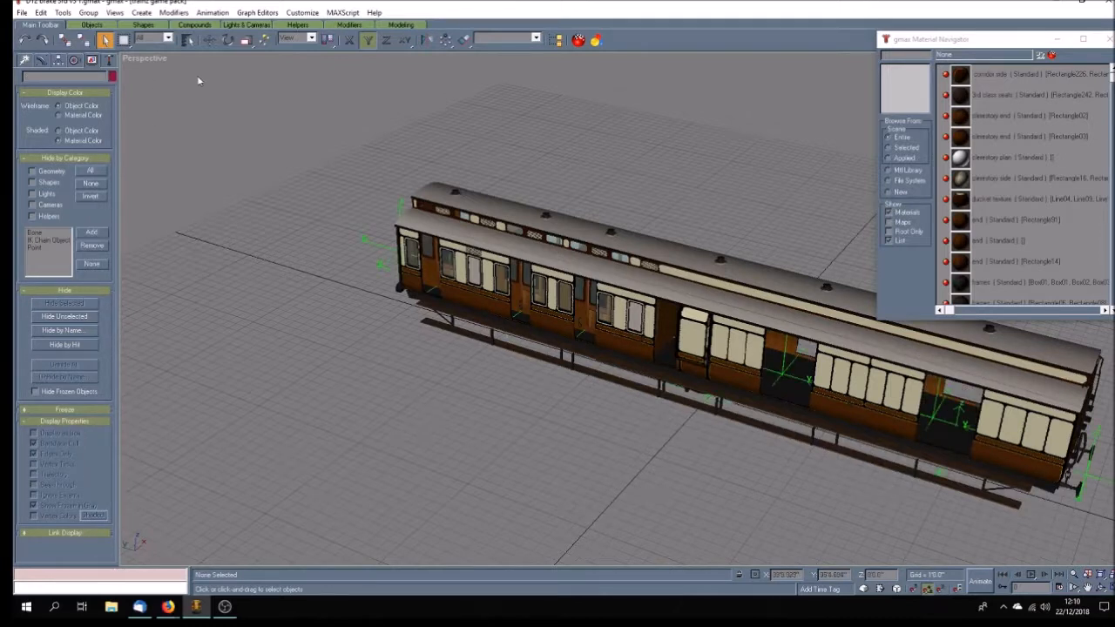
{"action": "left_click", "coordinate": [187, 40]}
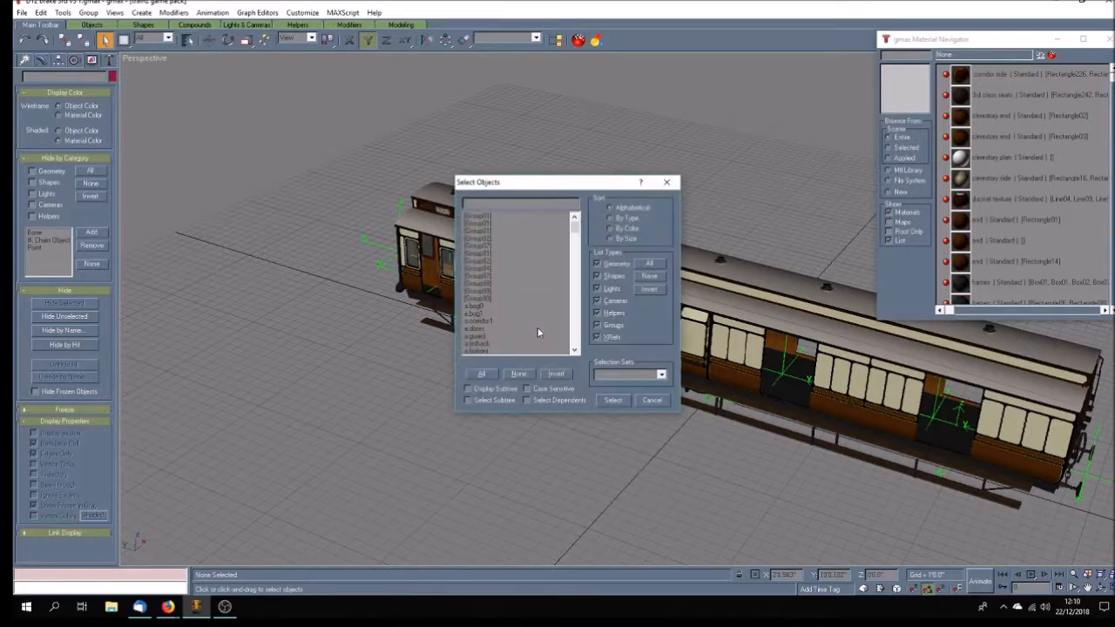
{"action": "left_click_drag", "start_coordinate": [488, 305], "coordinate": [484, 209]}
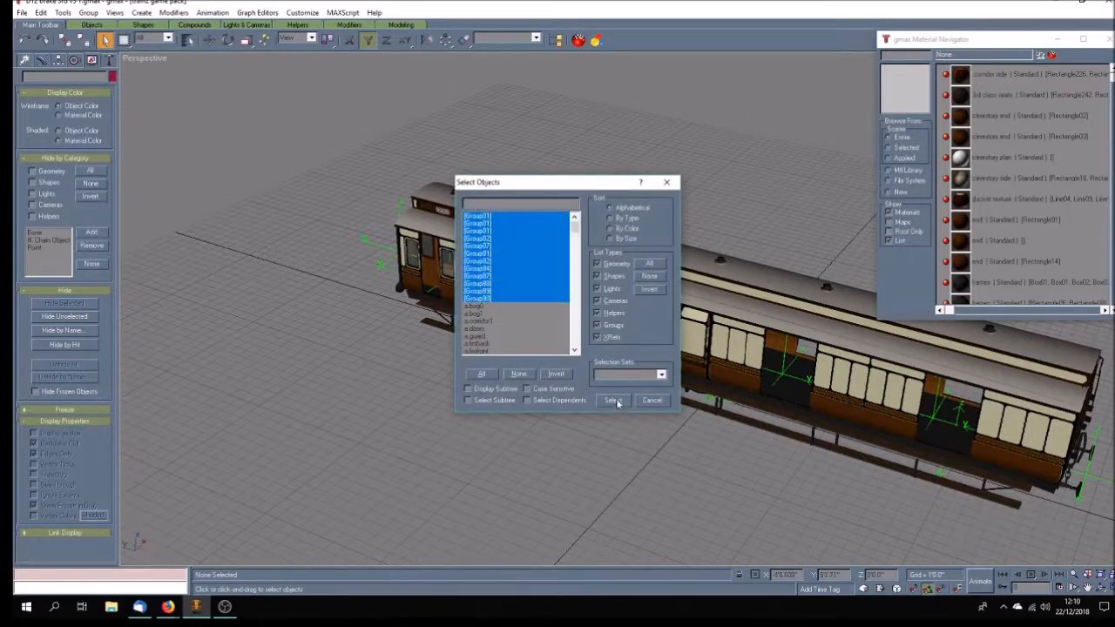
{"action": "left_click", "coordinate": [614, 400]}
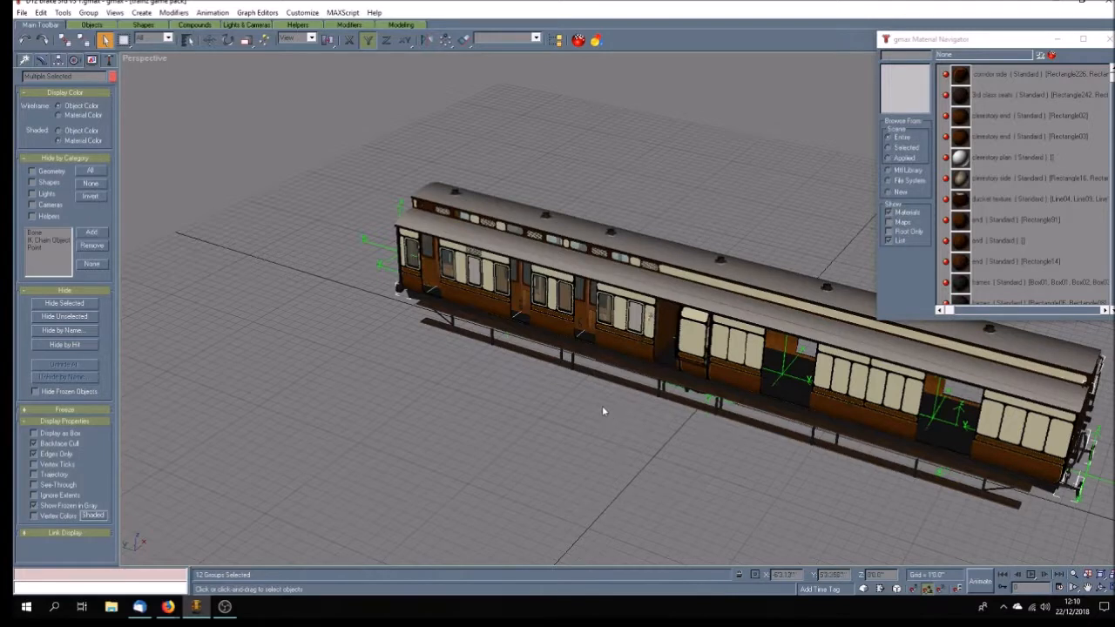
{"action": "left_click", "coordinate": [88, 12]}
{"action": "left_click", "coordinate": [91, 38]}
{"action": "left_click", "coordinate": [88, 12]}
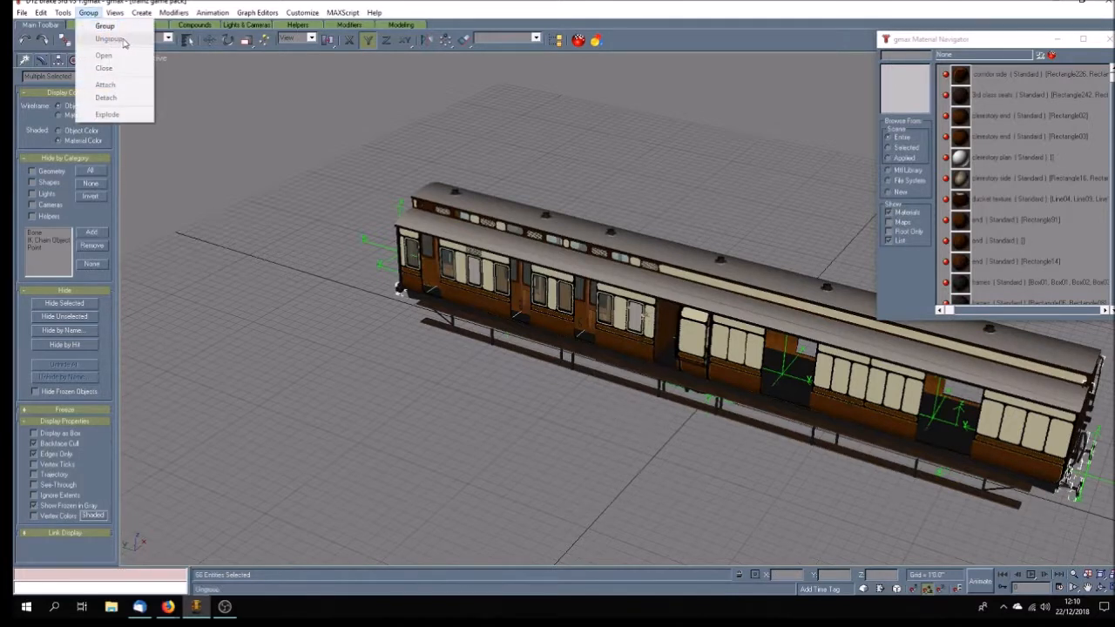
{"action": "left_click", "coordinate": [295, 249]}
{"action": "left_click", "coordinate": [187, 40]}
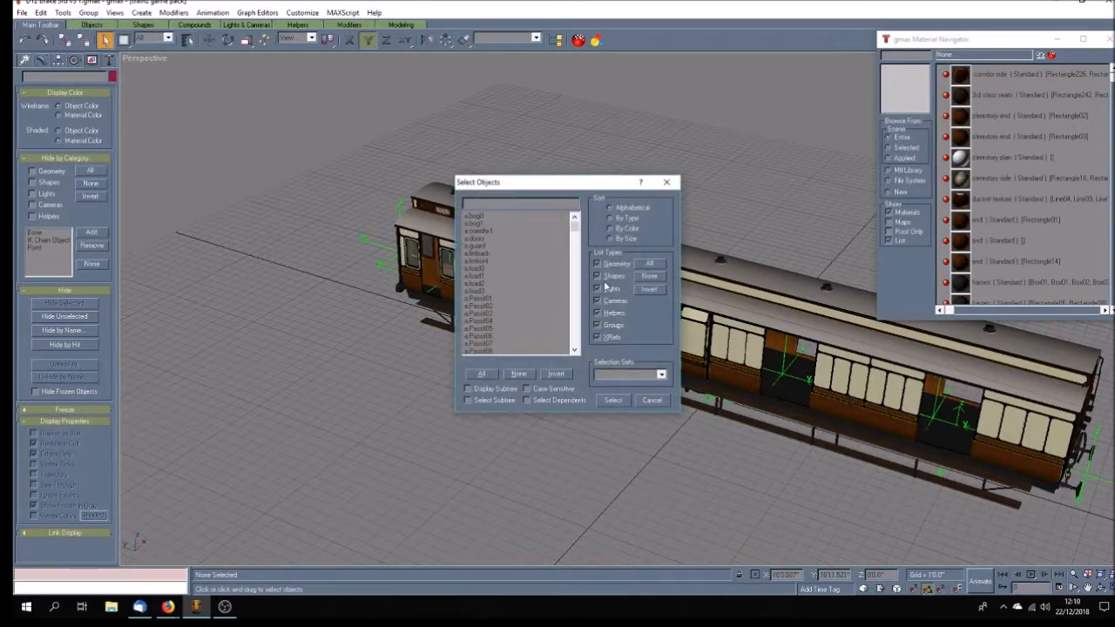
{"action": "mouse_move", "coordinate": [575, 225]}
{"action": "left_mouse_down"}
{"action": "mouse_move", "coordinate": [575, 348]}
{"action": "mouse_move", "coordinate": [577, 221]}
{"action": "left_mouse_up"}
{"action": "left_click_drag", "start_coordinate": [576, 224], "coordinate": [576, 340]}
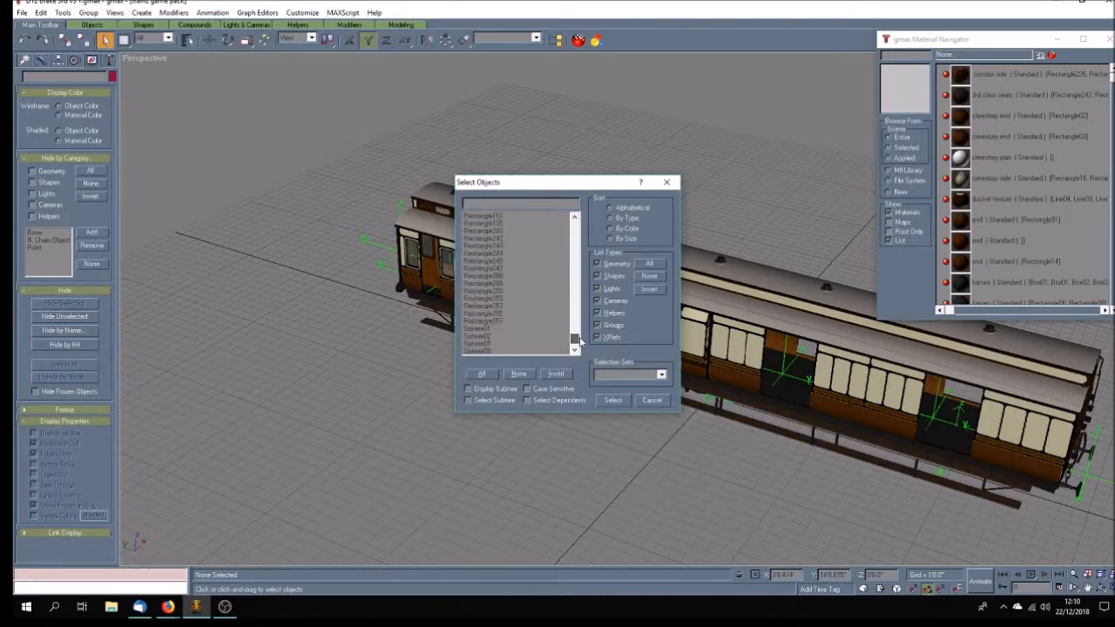
{"action": "left_click", "coordinate": [638, 397]}
Save the model, and save a new version of it as D12 brake 3rd v3 2.gmax.
{"action": "scroll", "coordinate": [550, 405], "scroll_direction": "down", "scroll_amount": 3}
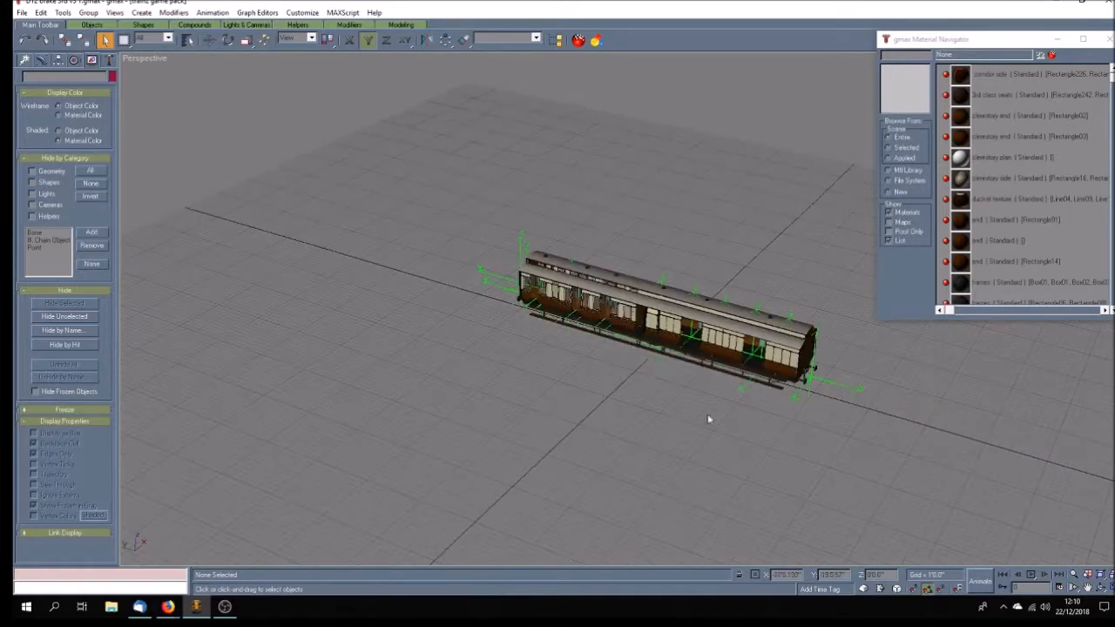
{"action": "scroll", "coordinate": [717, 410], "scroll_direction": "up", "scroll_amount": 2}
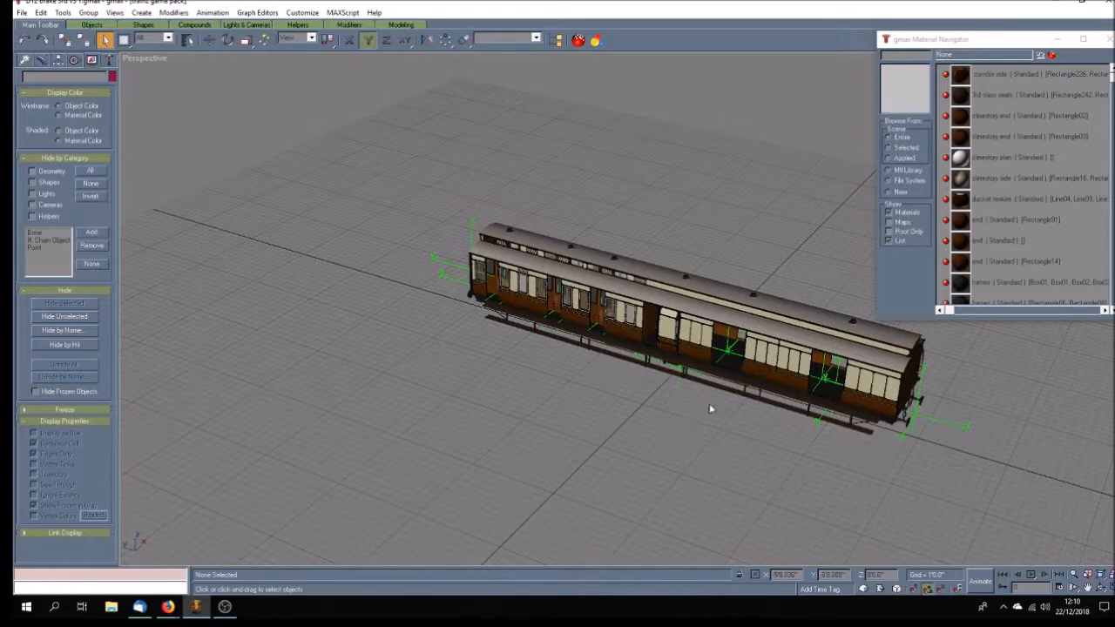
{"action": "left_click", "coordinate": [21, 12]}
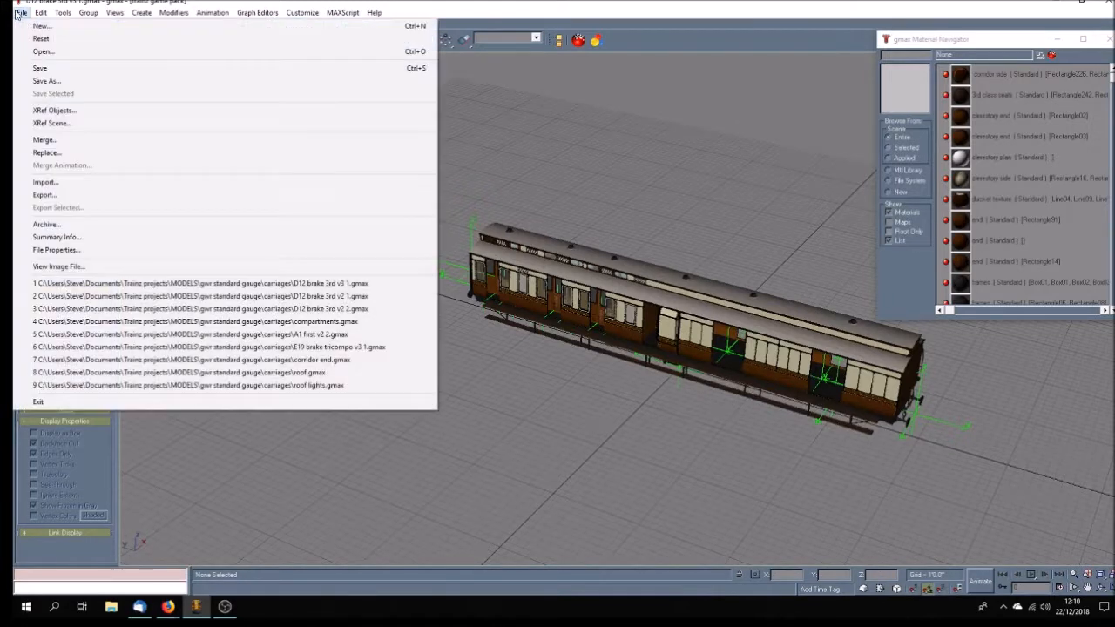
{"action": "left_click", "coordinate": [57, 68]}
{"action": "left_click", "coordinate": [22, 12]}
{"action": "left_click", "coordinate": [52, 77]}
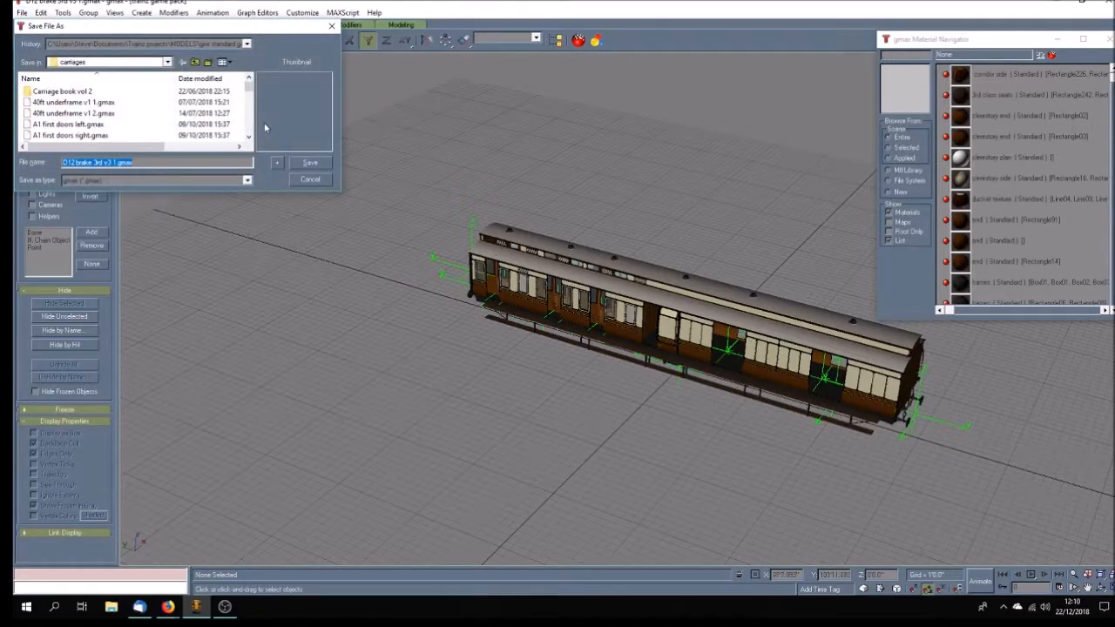
{"action": "left_click_drag", "start_coordinate": [249, 83], "coordinate": [252, 103]}
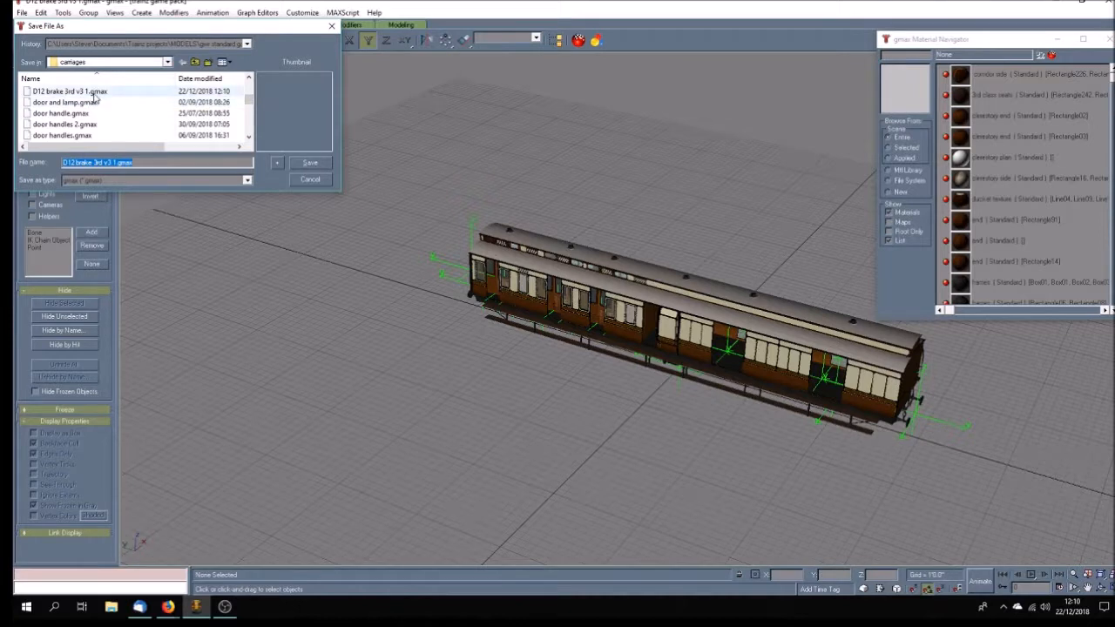
{"action": "left_click", "coordinate": [114, 162]}
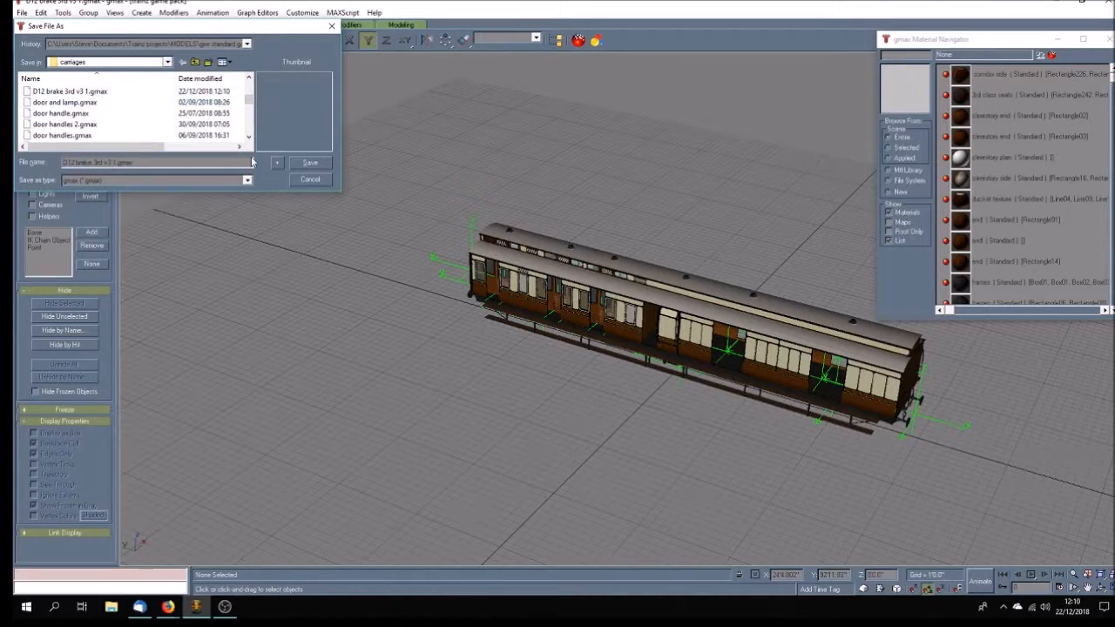
{"action": "key", "text": "Return"}
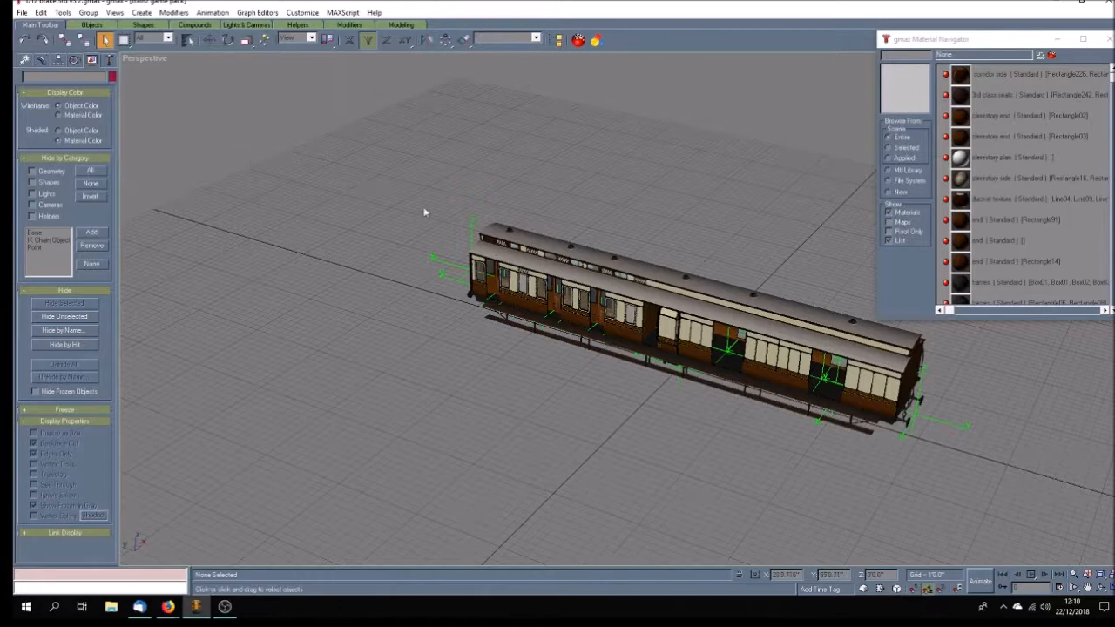
Open D12 brake 3rd v2 1.gmax and hide the pair of double doors nearest the brake end on the near side.
{"action": "left_click", "coordinate": [24, 16]}
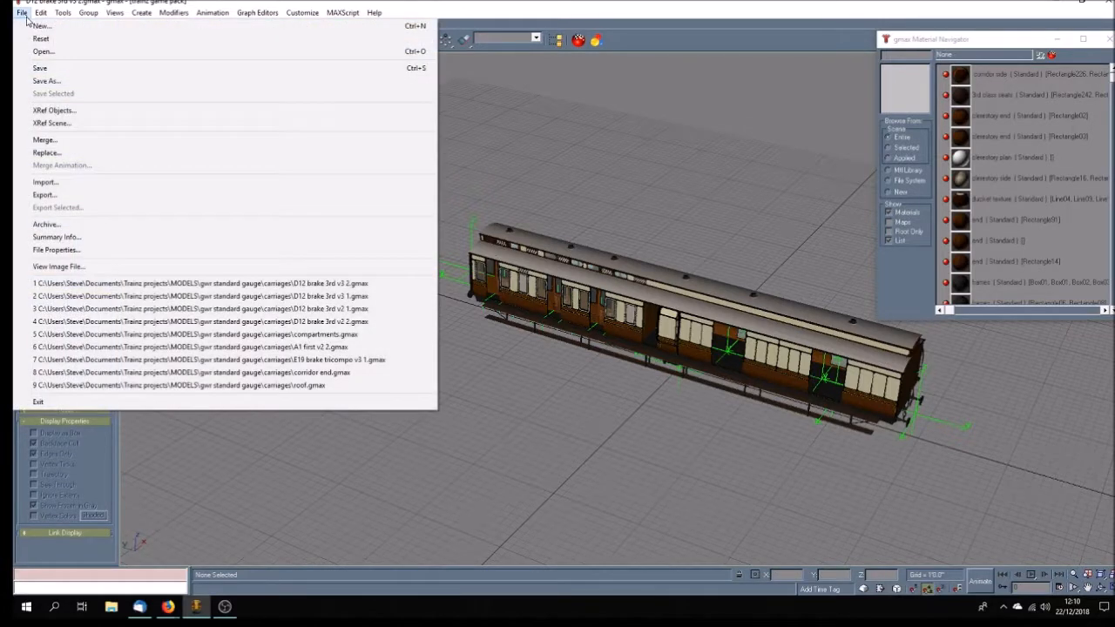
{"action": "left_click", "coordinate": [345, 309]}
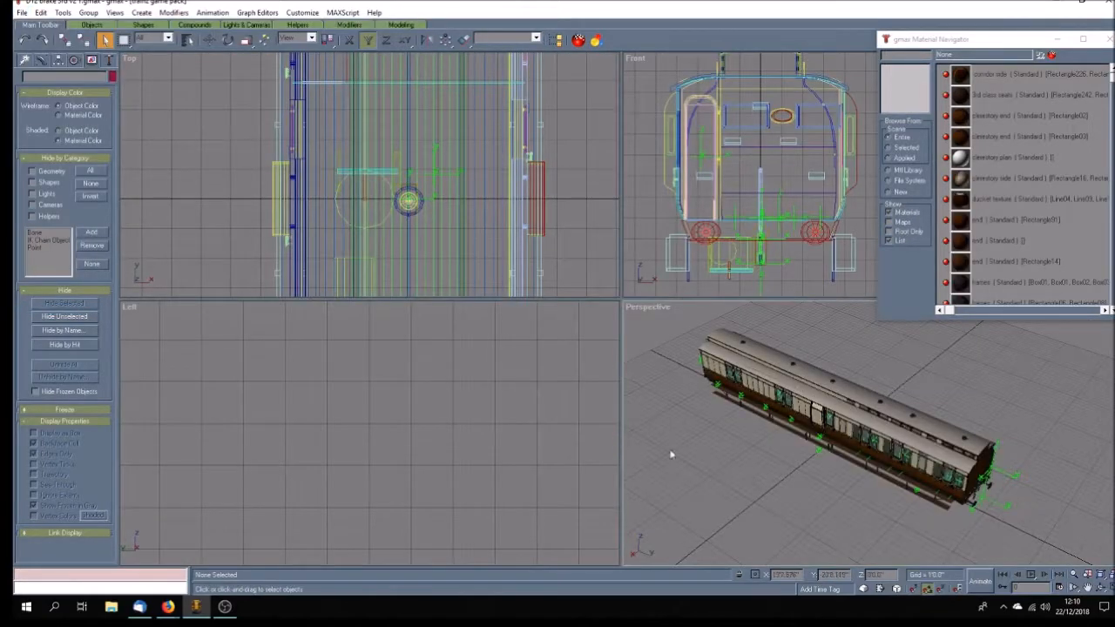
{"action": "left_click", "coordinate": [1101, 589]}
{"action": "left_click_drag", "start_coordinate": [809, 478], "coordinate": [819, 465]}
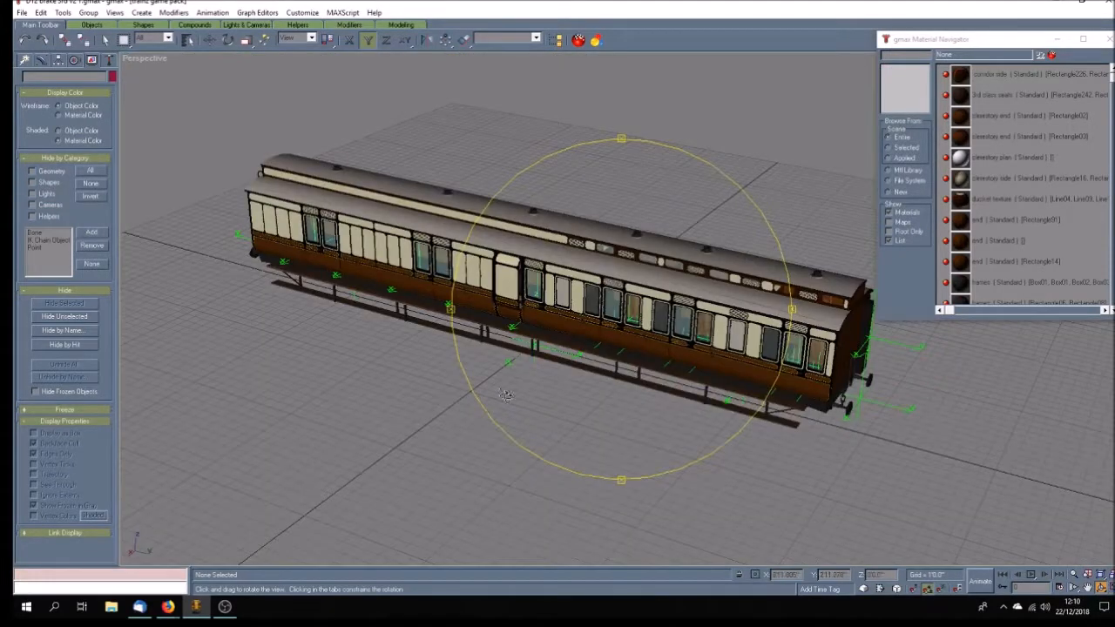
{"action": "left_click", "coordinate": [106, 40]}
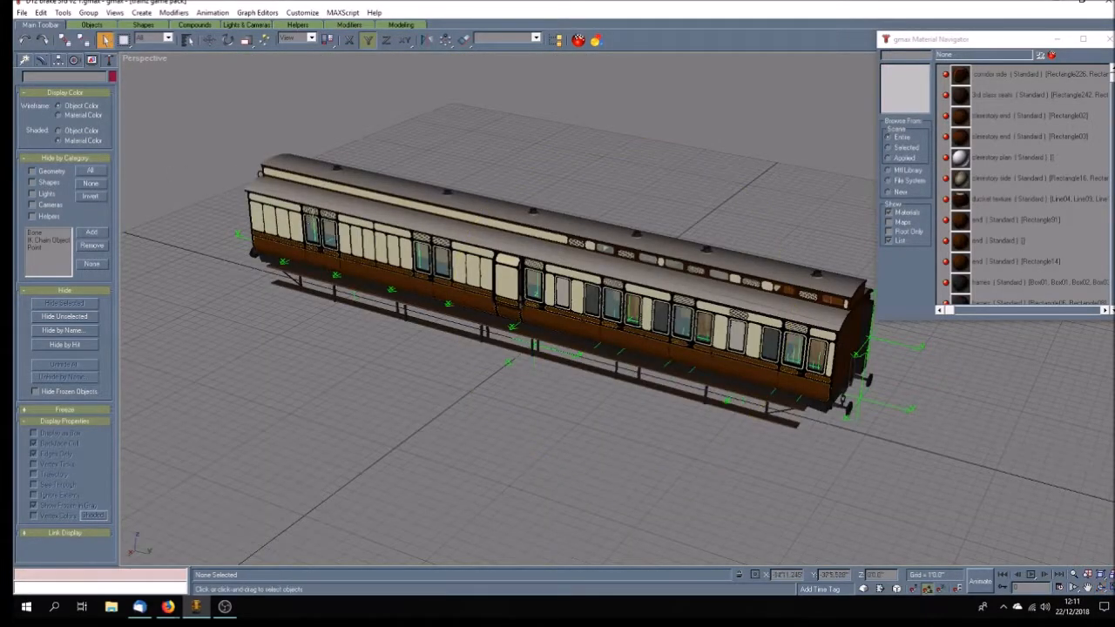
{"action": "left_click", "coordinate": [330, 270]}
{"action": "left_click", "coordinate": [78, 304]}
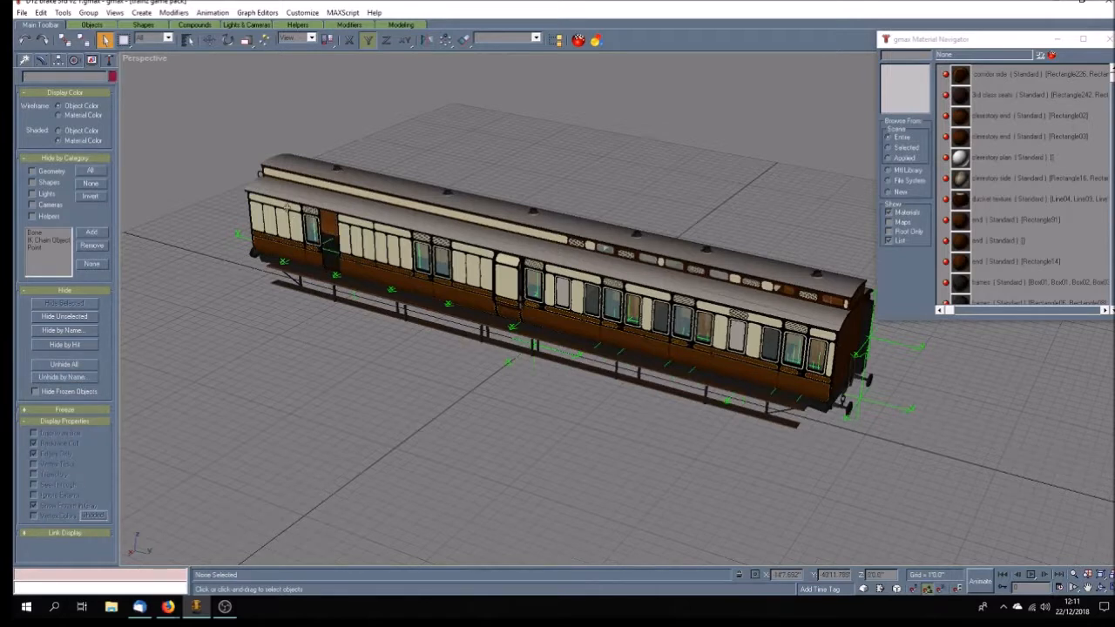
{"action": "left_click", "coordinate": [310, 213]}
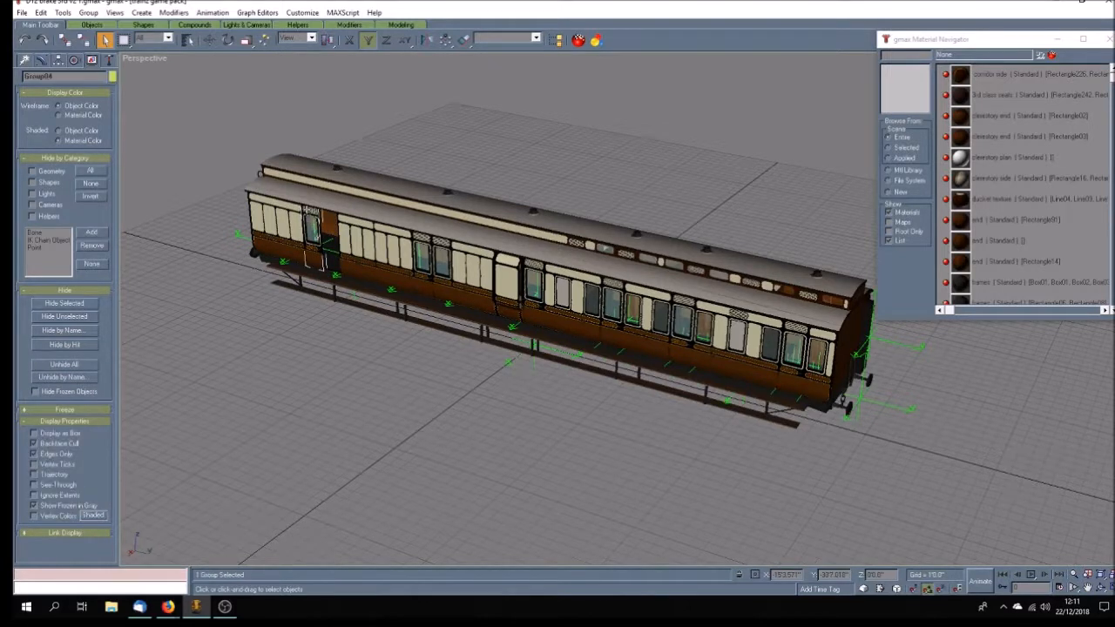
{"action": "left_click", "coordinate": [65, 303]}
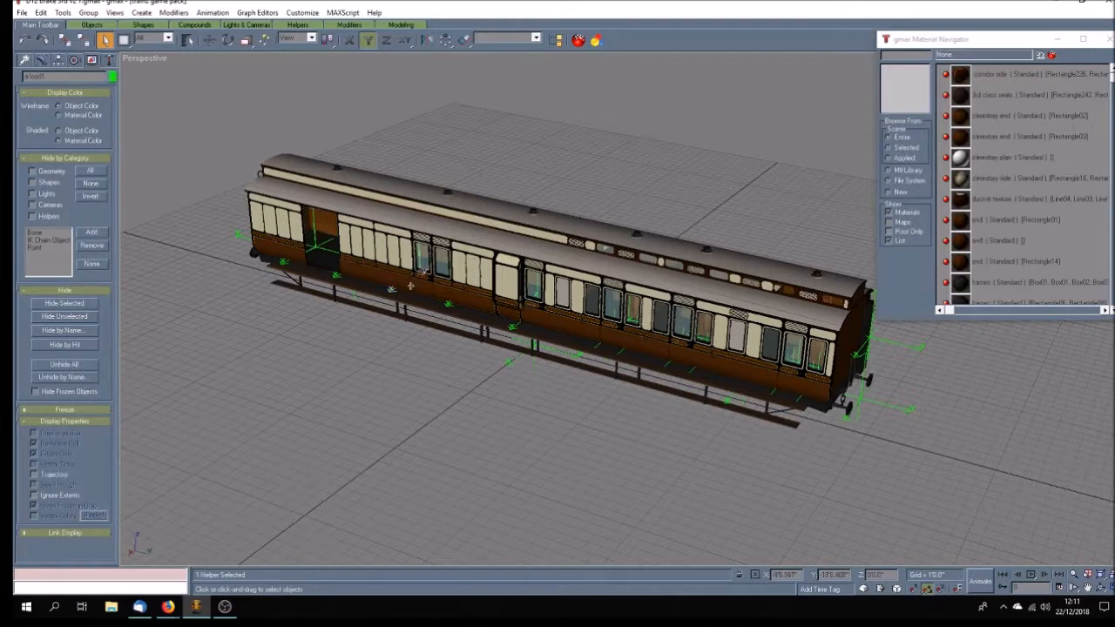
Hide the second pair of double doors and the four single compartment doors on the same side.
{"action": "left_click", "coordinate": [424, 239]}
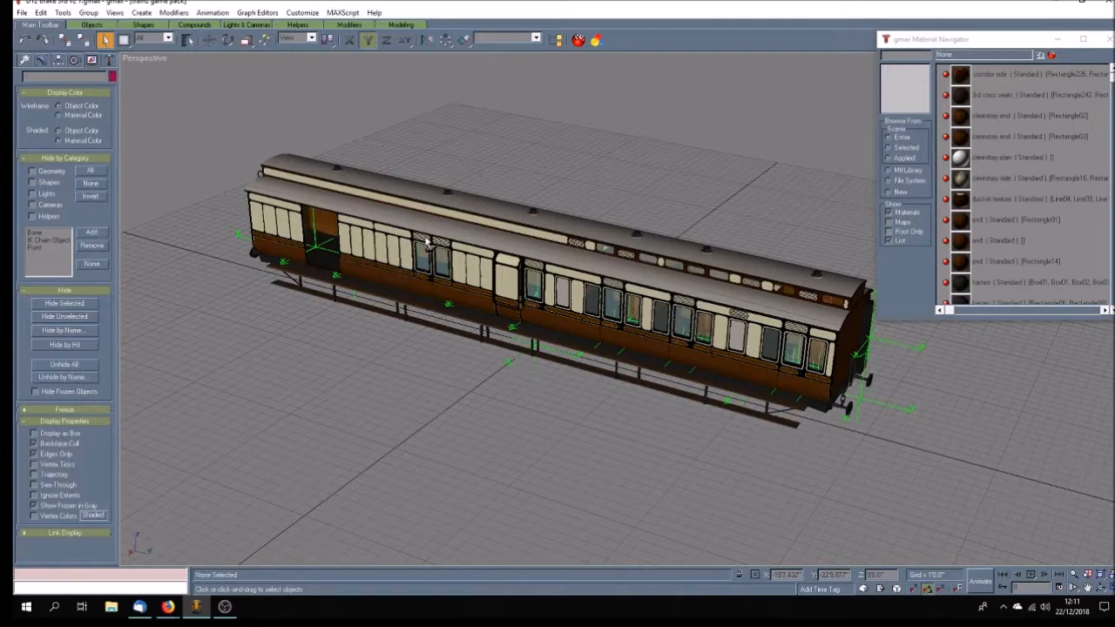
{"action": "left_click", "coordinate": [65, 303]}
{"action": "left_click", "coordinate": [442, 244]}
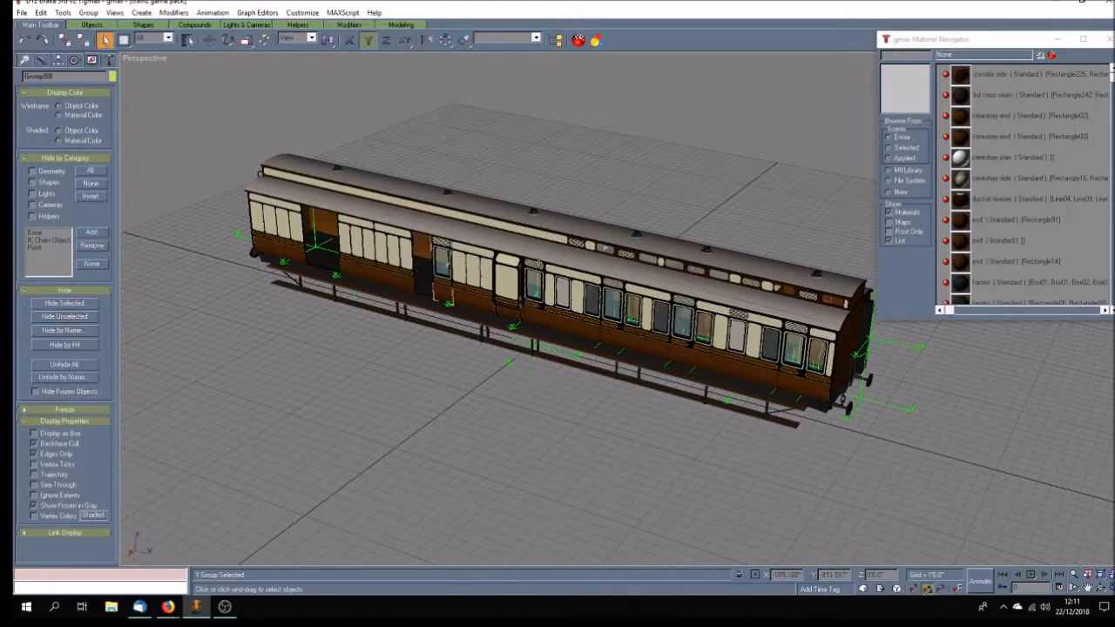
{"action": "left_click", "coordinate": [532, 273], "text": "ctrl"}
{"action": "left_click", "coordinate": [613, 285], "text": "ctrl"}
{"action": "left_click", "coordinate": [681, 314], "text": "ctrl"}
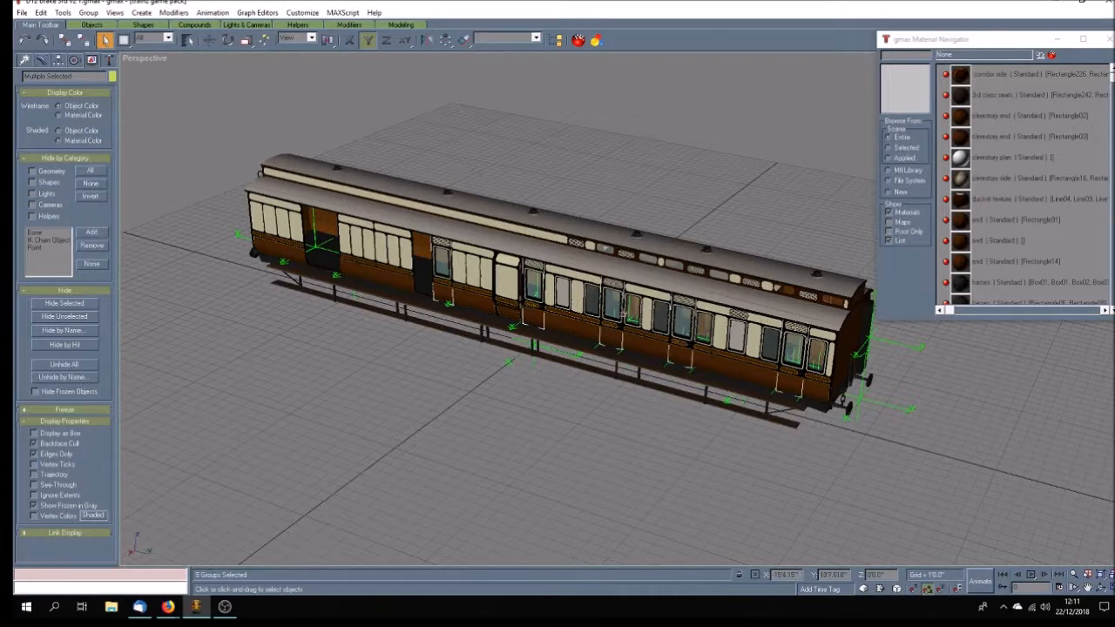
{"action": "left_click", "coordinate": [79, 304]}
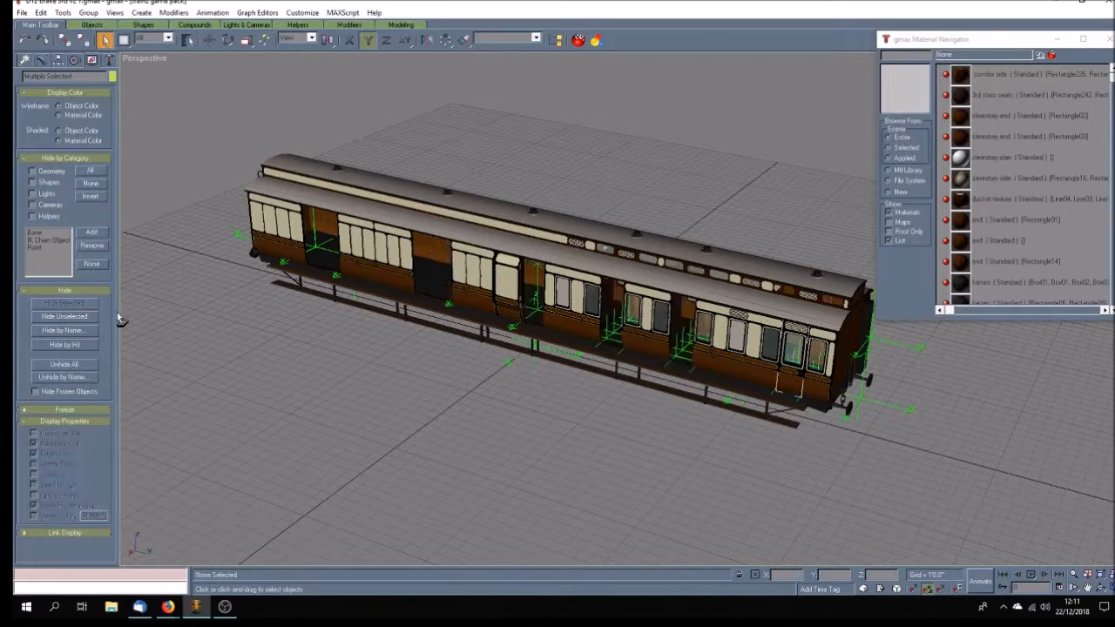
On the opposite side of the carriage, hide the a.corridor1 helper and select the compartment door nearest that end.
{"action": "left_click", "coordinate": [1102, 588]}
{"action": "left_click_drag", "start_coordinate": [665, 351], "coordinate": [456, 364]}
{"action": "left_click", "coordinate": [104, 40]}
{"action": "left_click", "coordinate": [432, 234]}
{"action": "key", "text": "Delete"}
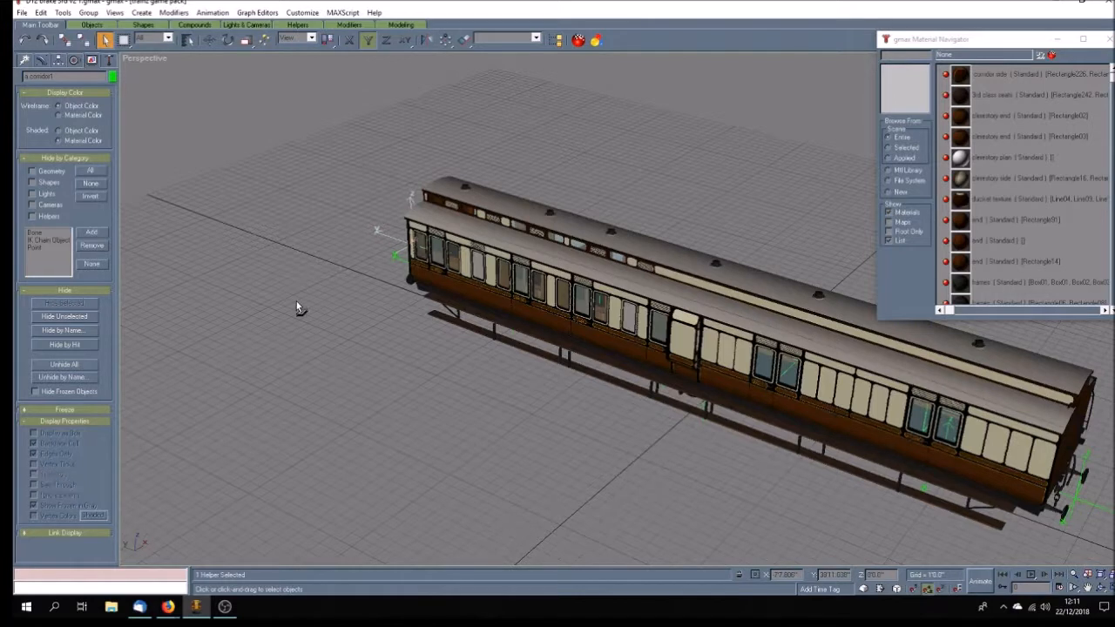
{"action": "left_click", "coordinate": [438, 234]}
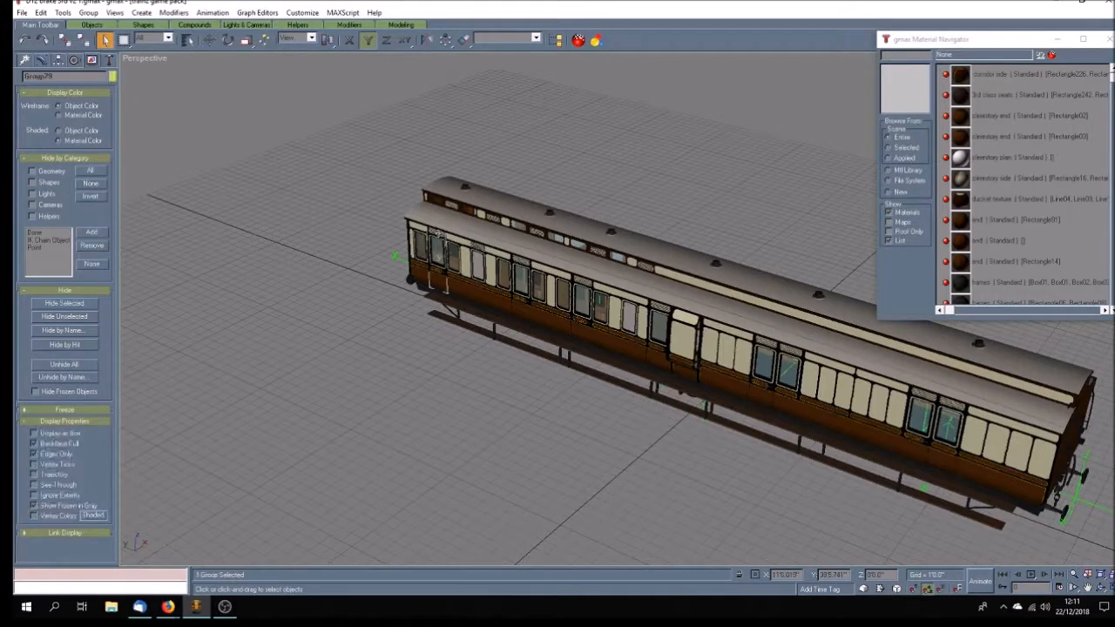
Add the remaining door groups along the carriage side to the selection and hide them all.
{"action": "left_click", "coordinate": [521, 266], "text": "ctrl"}
{"action": "left_click", "coordinate": [581, 279], "text": "ctrl"}
{"action": "left_click", "coordinate": [669, 314], "text": "ctrl"}
{"action": "left_click", "coordinate": [768, 349], "text": "ctrl"}
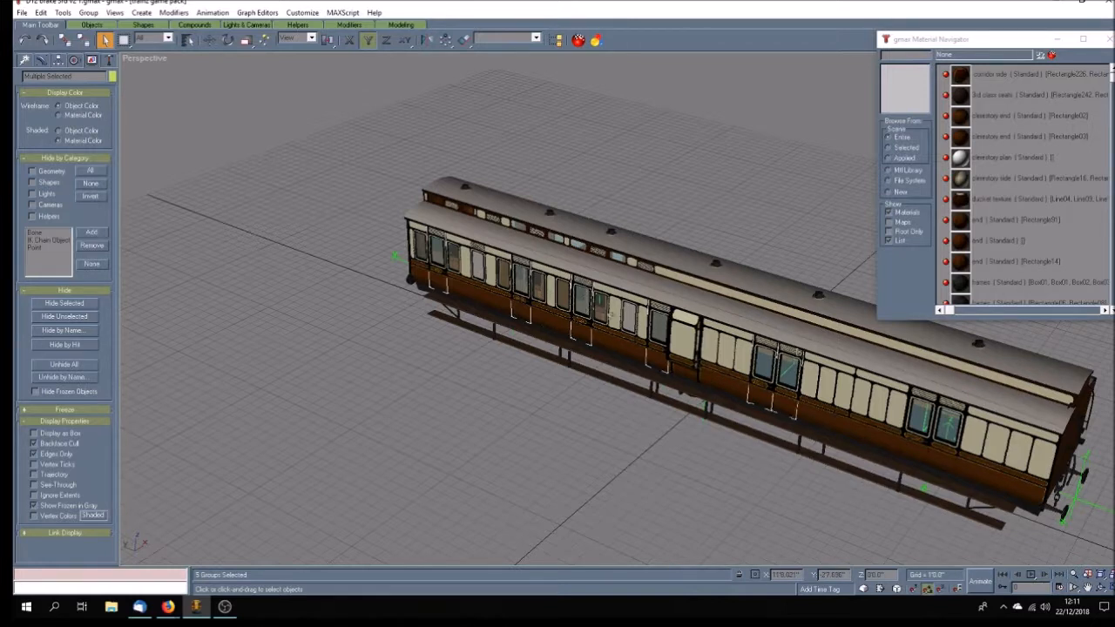
{"action": "left_click", "coordinate": [925, 400], "text": "ctrl"}
{"action": "left_click", "coordinate": [958, 404], "text": "ctrl"}
{"action": "left_click", "coordinate": [58, 303]}
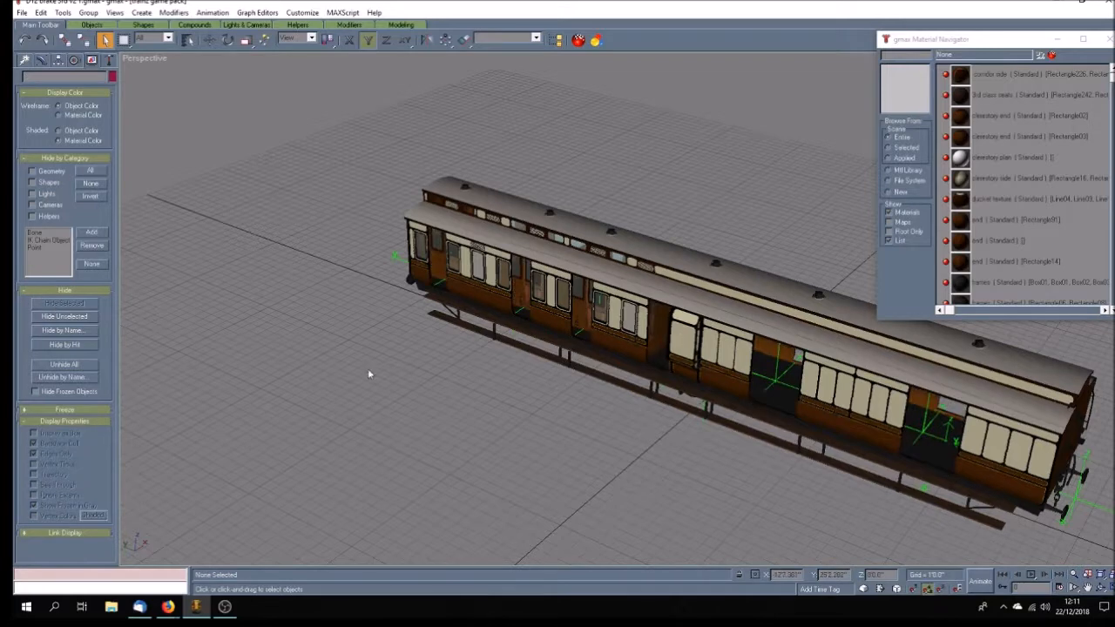
Delete every visible part of the carriage and unhide the door groups.
{"action": "left_click", "coordinate": [41, 12]}
{"action": "left_click", "coordinate": [66, 114]}
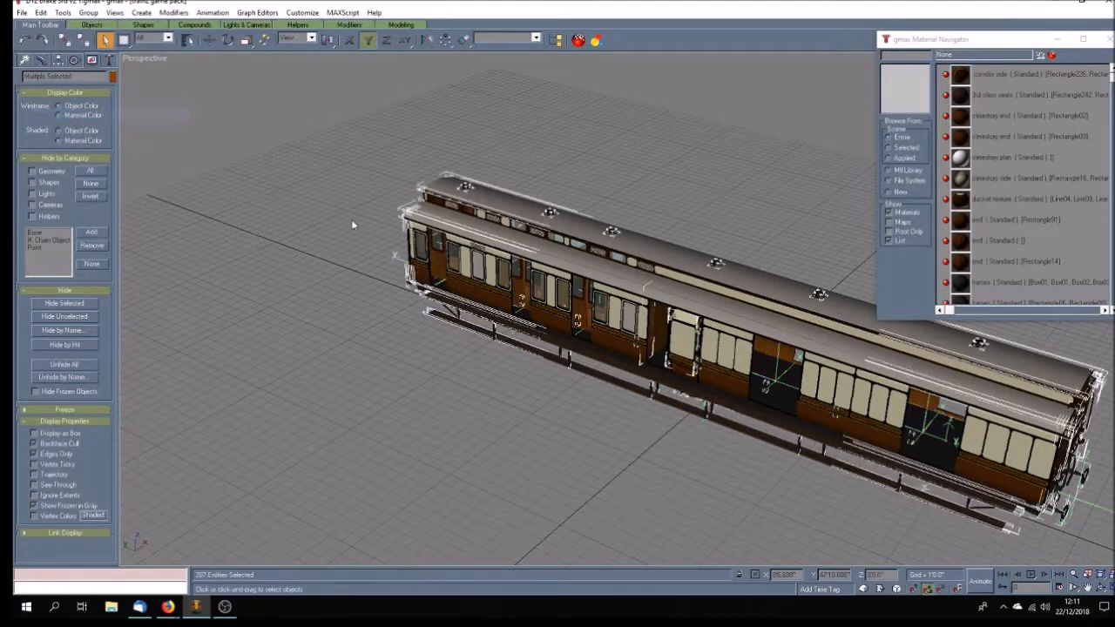
{"action": "key", "text": "Delete"}
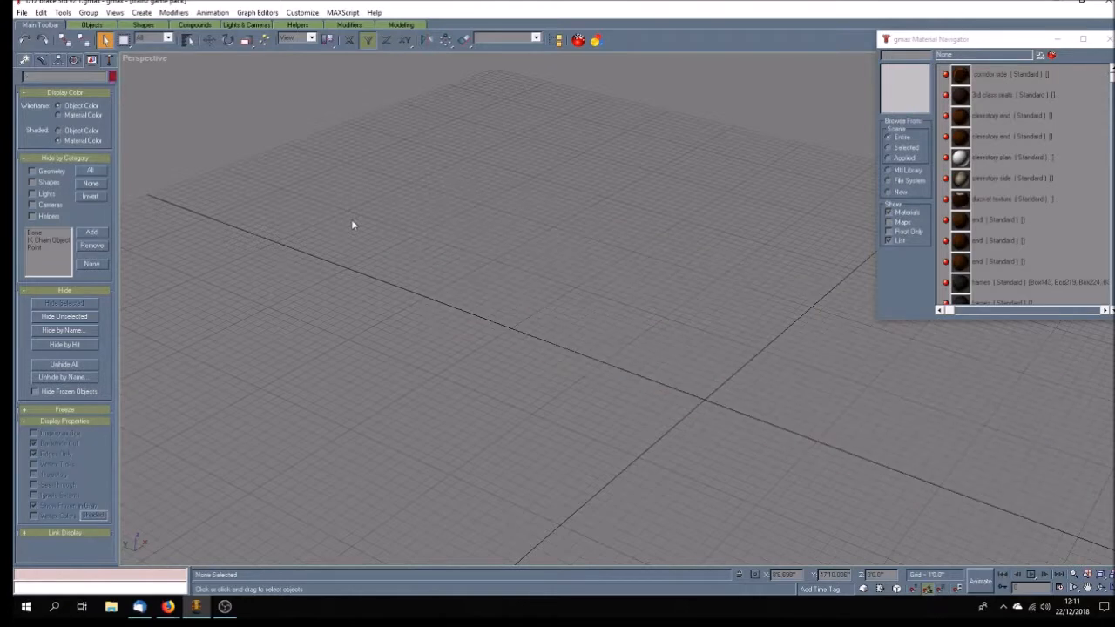
{"action": "left_click", "coordinate": [92, 362]}
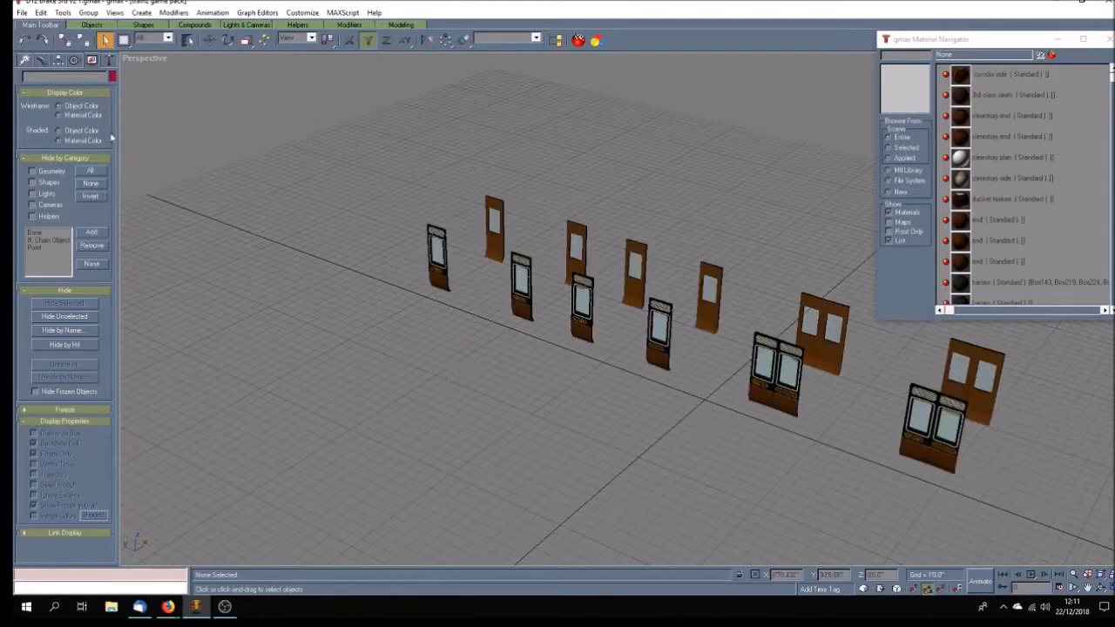
Save the doors-only scene as a new file named D12 brake 3rd v3 doors.gmax.
{"action": "left_click", "coordinate": [22, 12]}
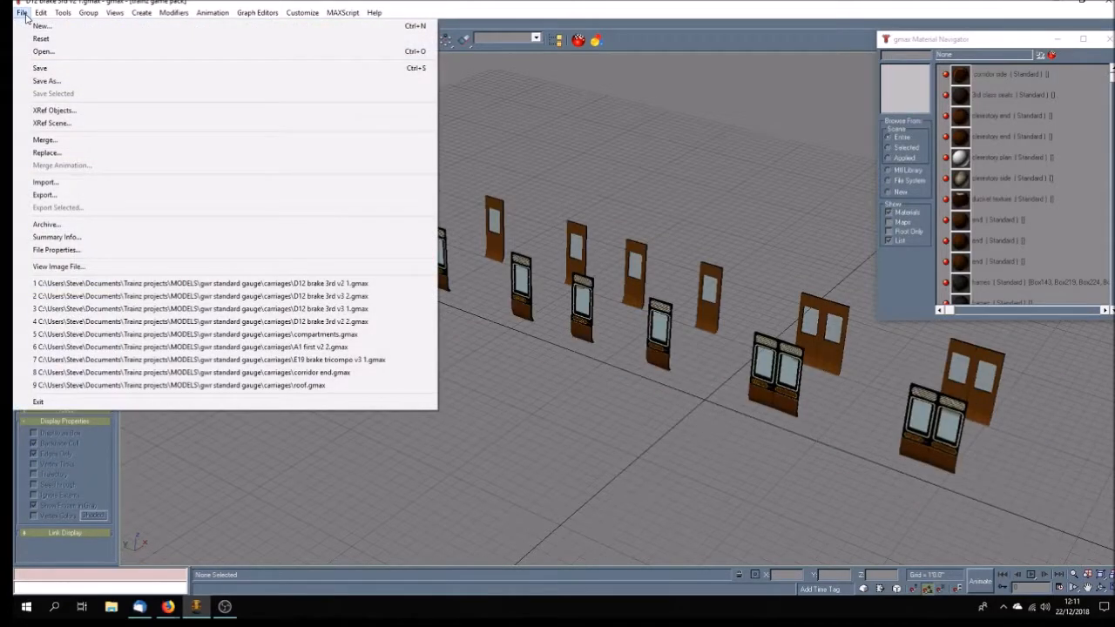
{"action": "left_click", "coordinate": [45, 80]}
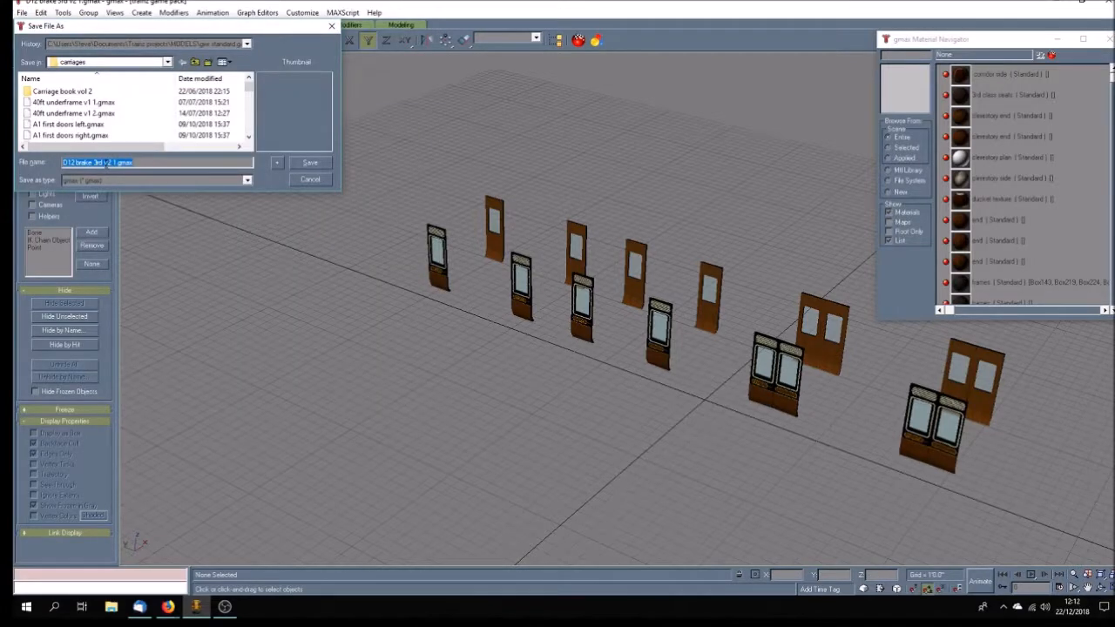
{"action": "left_click", "coordinate": [108, 163]}
{"action": "type", "text": "3"}
{"action": "key", "text": "Return"}
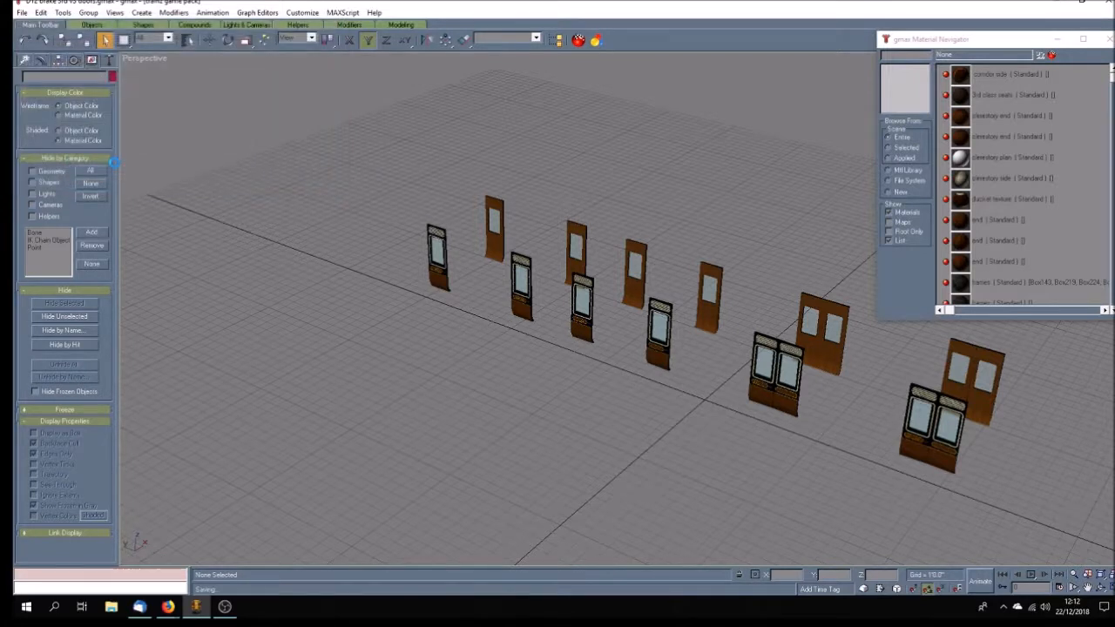
Open the recent file D12 brake 3rd v3 2.gmax and show it in the four-viewport layout.
{"action": "left_click", "coordinate": [22, 13]}
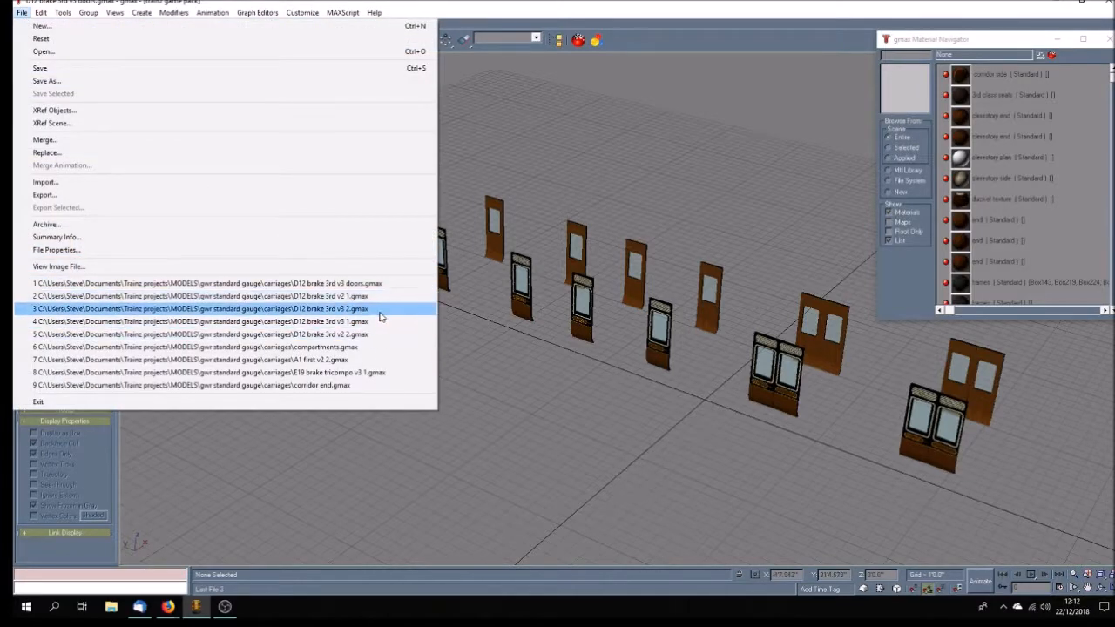
{"action": "left_click", "coordinate": [386, 309]}
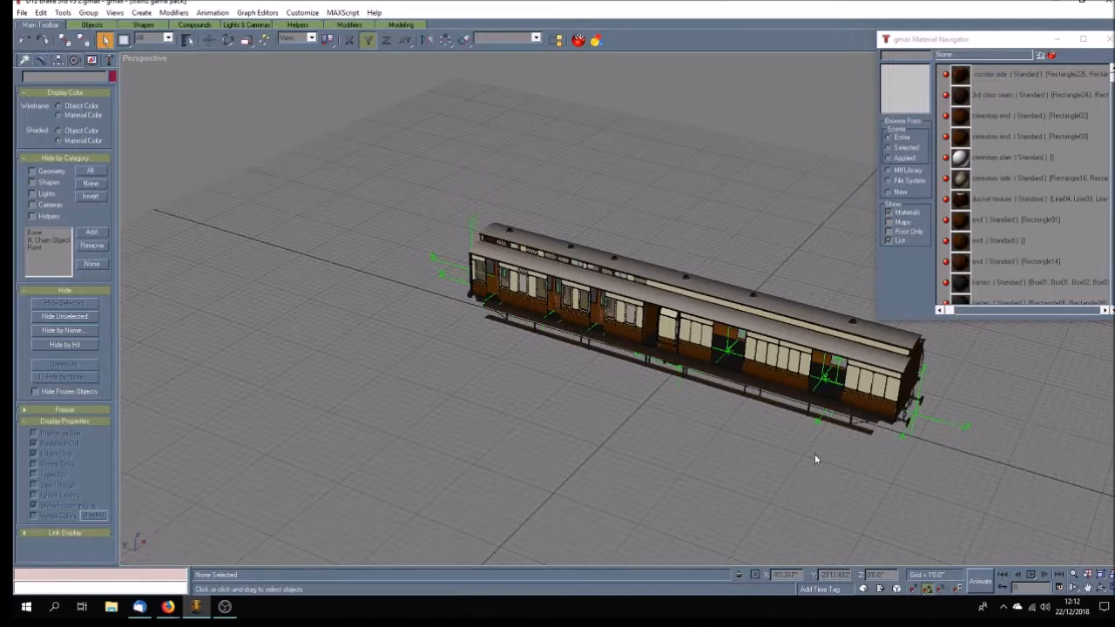
{"action": "left_click", "coordinate": [1104, 588]}
Move a pair of grab handles in the Left view so they flank the first door opening at the carriage end.
{"action": "left_click", "coordinate": [1086, 587]}
{"action": "scroll", "coordinate": [373, 403], "scroll_direction": "down", "scroll_amount": 5}
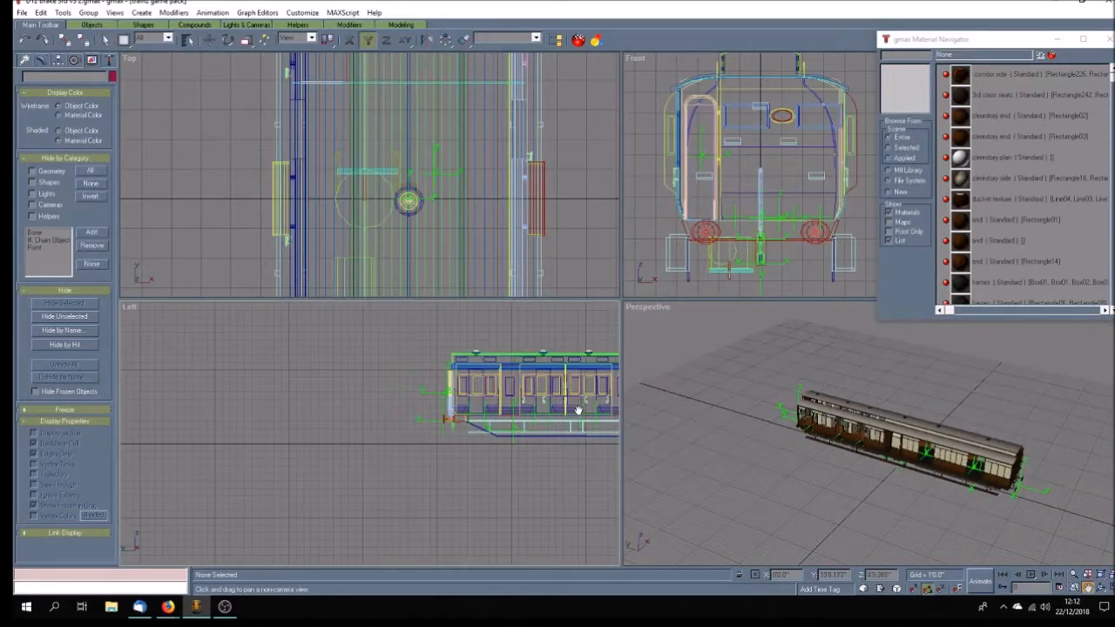
{"action": "left_click_drag", "start_coordinate": [580, 415], "coordinate": [272, 410]}
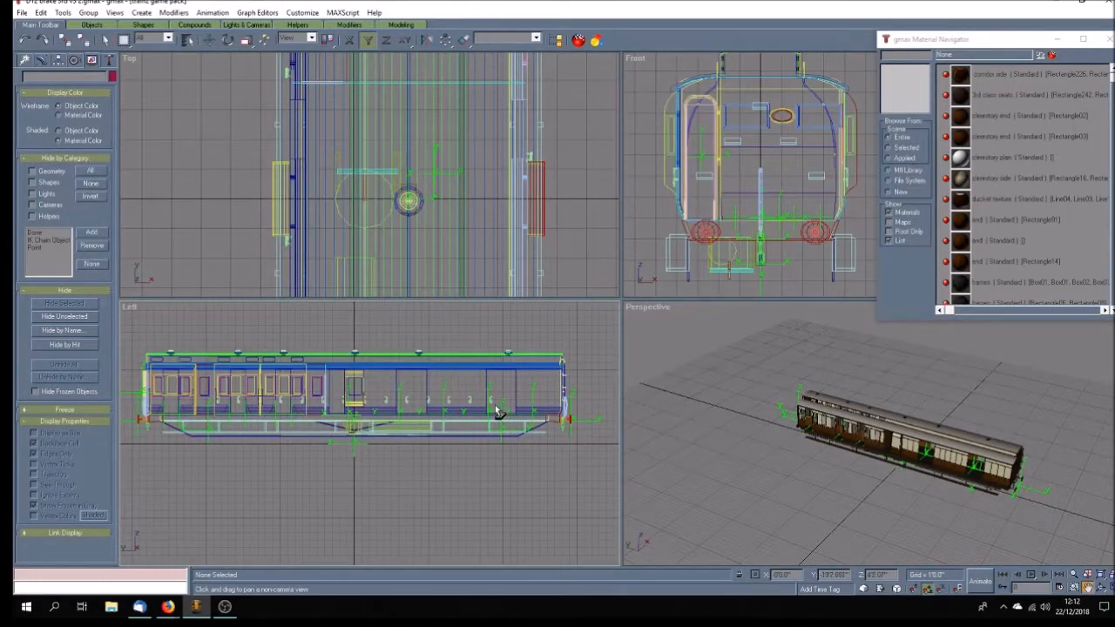
{"action": "scroll", "coordinate": [492, 406], "scroll_direction": "up", "scroll_amount": 5}
{"action": "scroll", "coordinate": [458, 403], "scroll_direction": "down", "scroll_amount": 4}
{"action": "scroll", "coordinate": [464, 410], "scroll_direction": "up", "scroll_amount": 1}
{"action": "scroll", "coordinate": [470, 411], "scroll_direction": "down", "scroll_amount": 2}
{"action": "left_click_drag", "start_coordinate": [252, 416], "coordinate": [453, 415]}
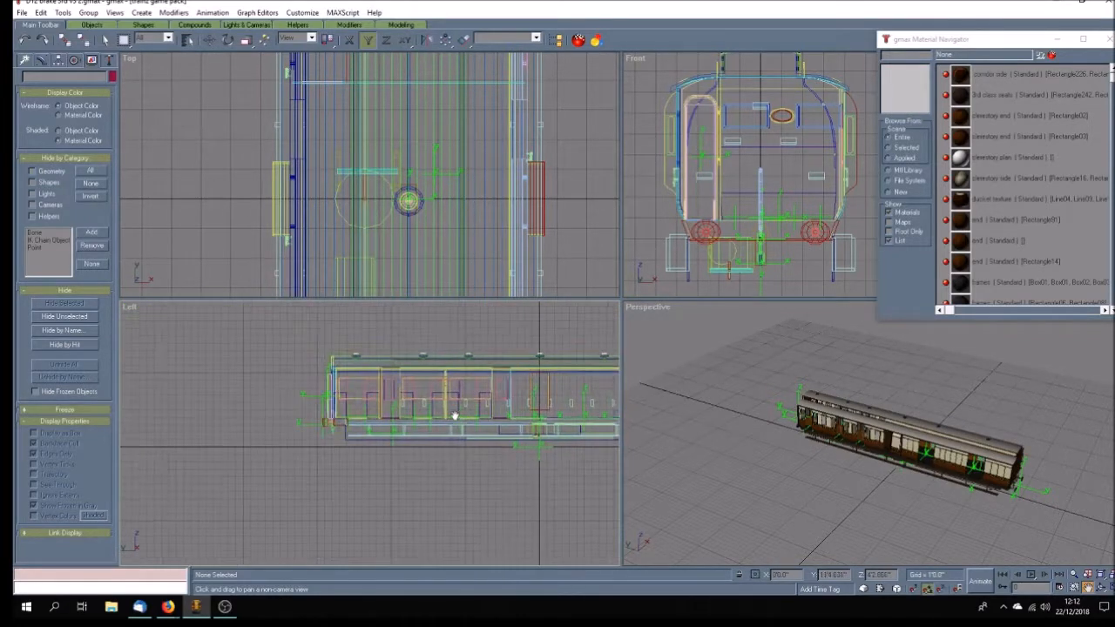
{"action": "scroll", "coordinate": [392, 406], "scroll_direction": "up", "scroll_amount": 3}
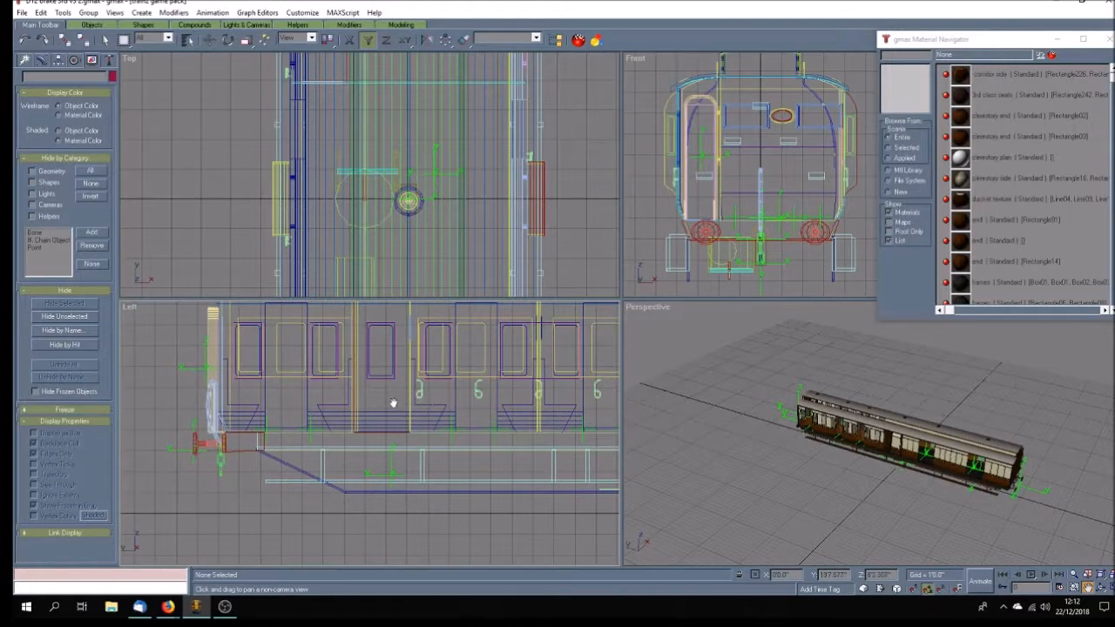
{"action": "left_click_drag", "start_coordinate": [392, 403], "coordinate": [418, 404]}
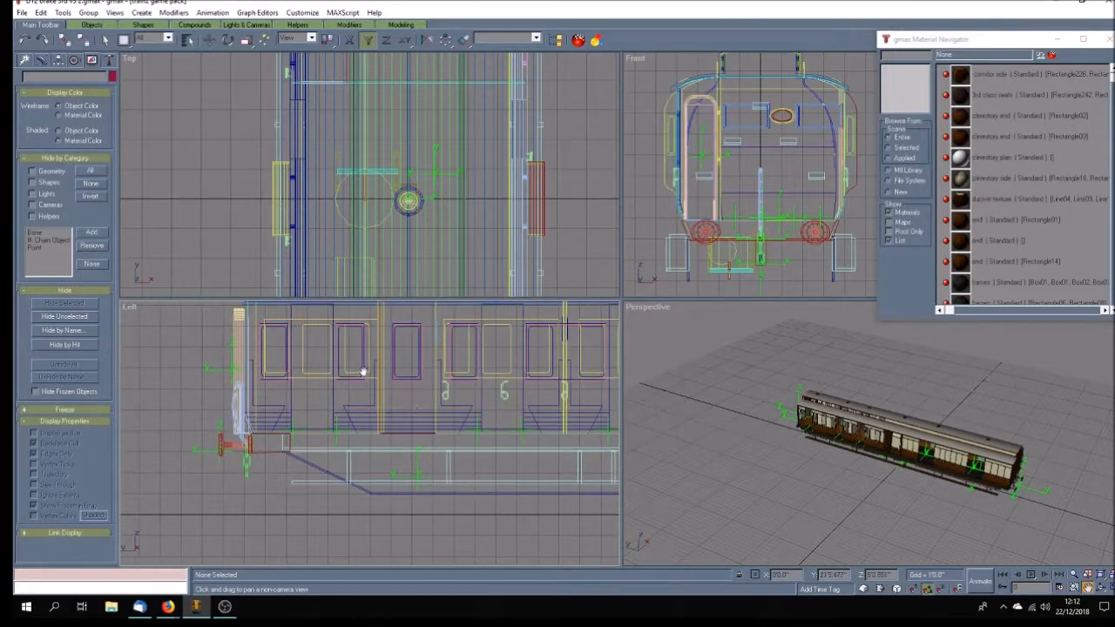
{"action": "left_click", "coordinate": [210, 42]}
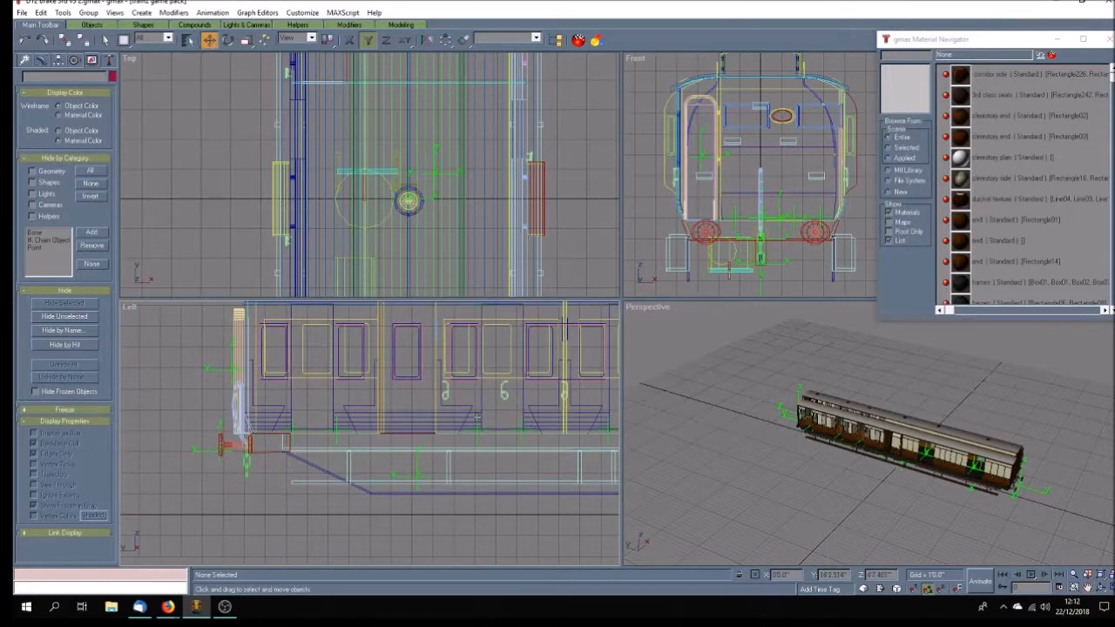
{"action": "left_click", "coordinate": [493, 424]}
{"action": "left_click", "coordinate": [504, 394], "text": "ctrl"}
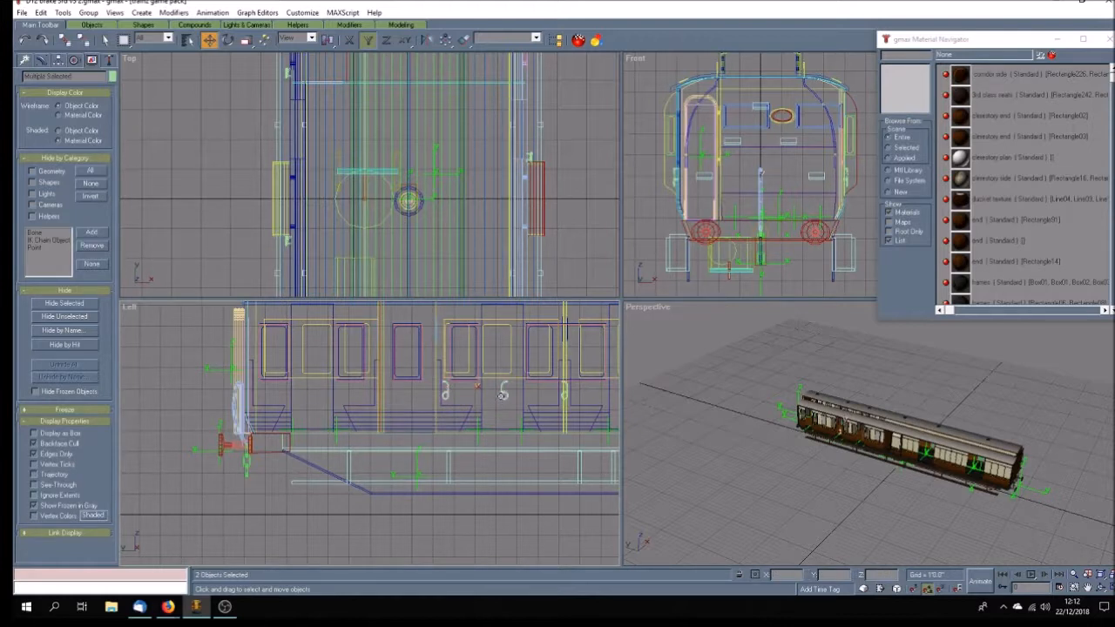
{"action": "left_click_drag", "start_coordinate": [476, 394], "coordinate": [312, 391]}
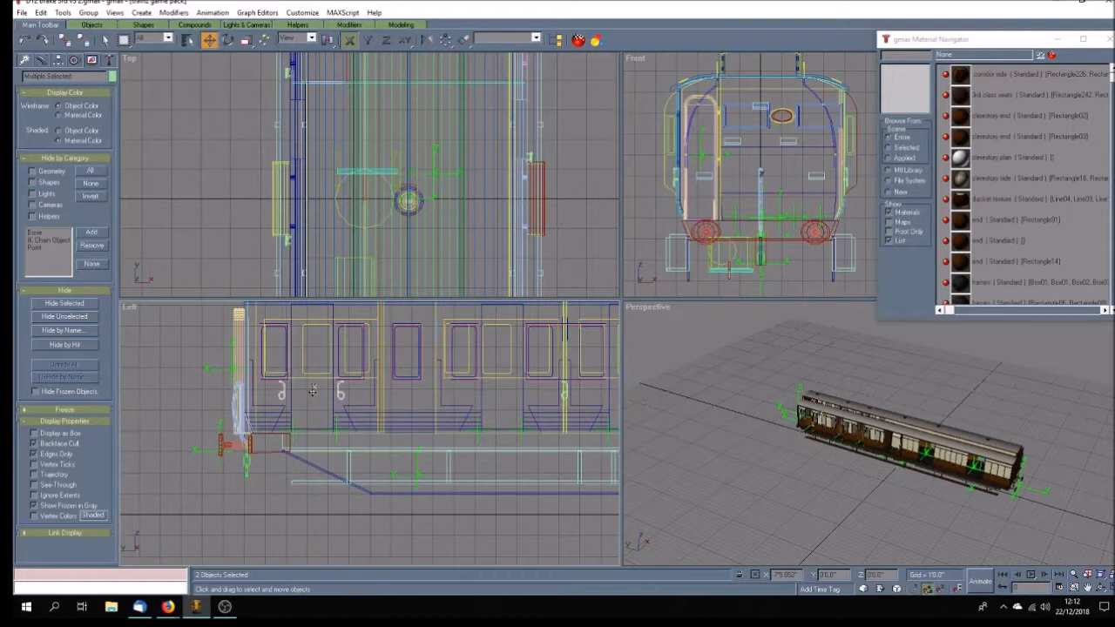
Move the next pair of grab handles along the X axis to flank the second door opening.
{"action": "left_click", "coordinate": [1087, 588]}
{"action": "left_click_drag", "start_coordinate": [472, 442], "coordinate": [151, 435]}
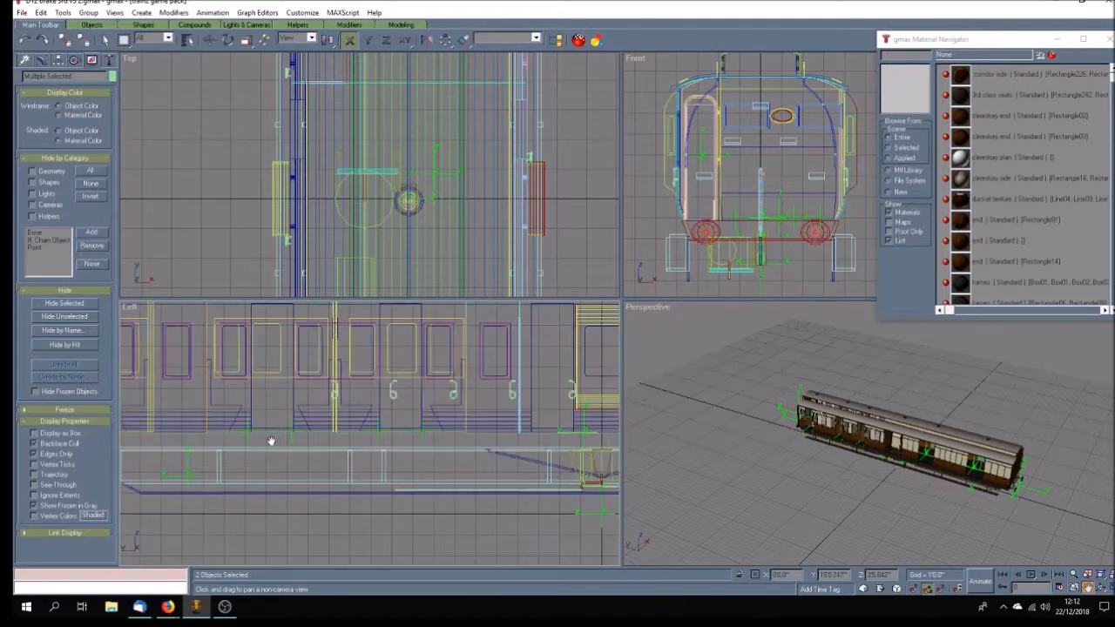
{"action": "left_click", "coordinate": [209, 39]}
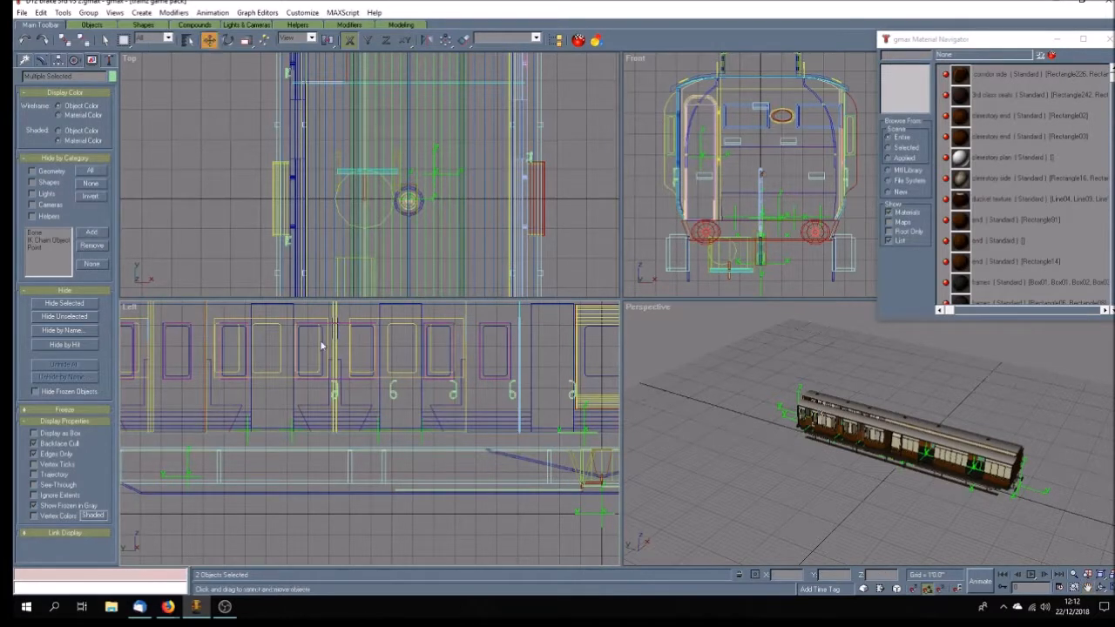
{"action": "left_click", "coordinate": [331, 395]}
{"action": "left_click", "coordinate": [392, 395], "text": "ctrl"}
{"action": "left_click_drag", "start_coordinate": [393, 395], "coordinate": [299, 397]}
{"action": "left_click", "coordinate": [408, 357]}
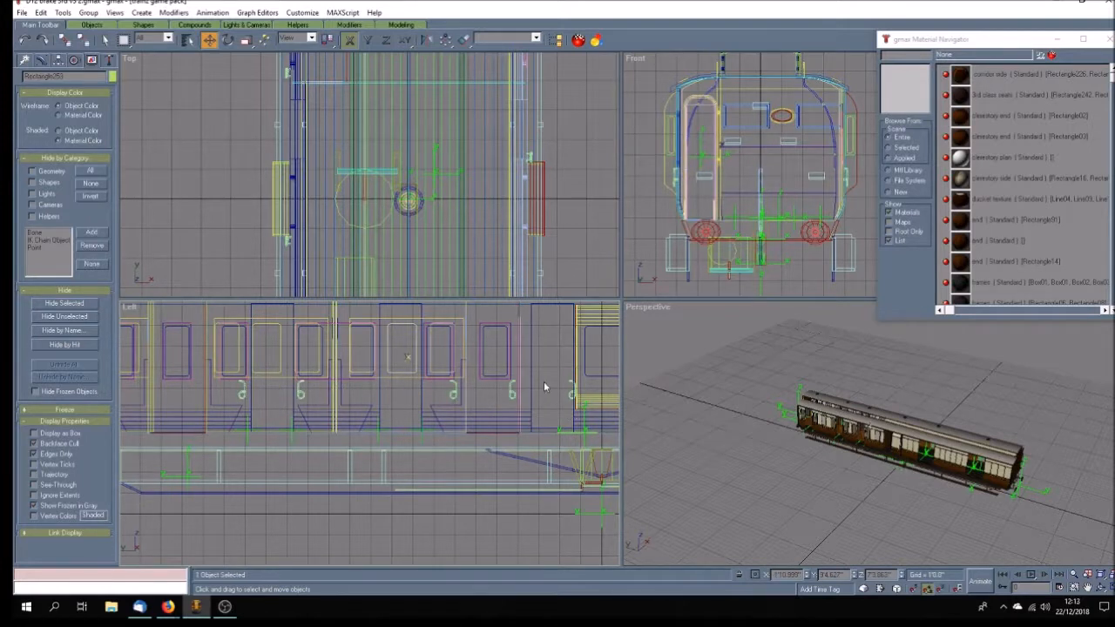
{"action": "left_click", "coordinate": [511, 395]}
{"action": "left_click", "coordinate": [546, 385]}
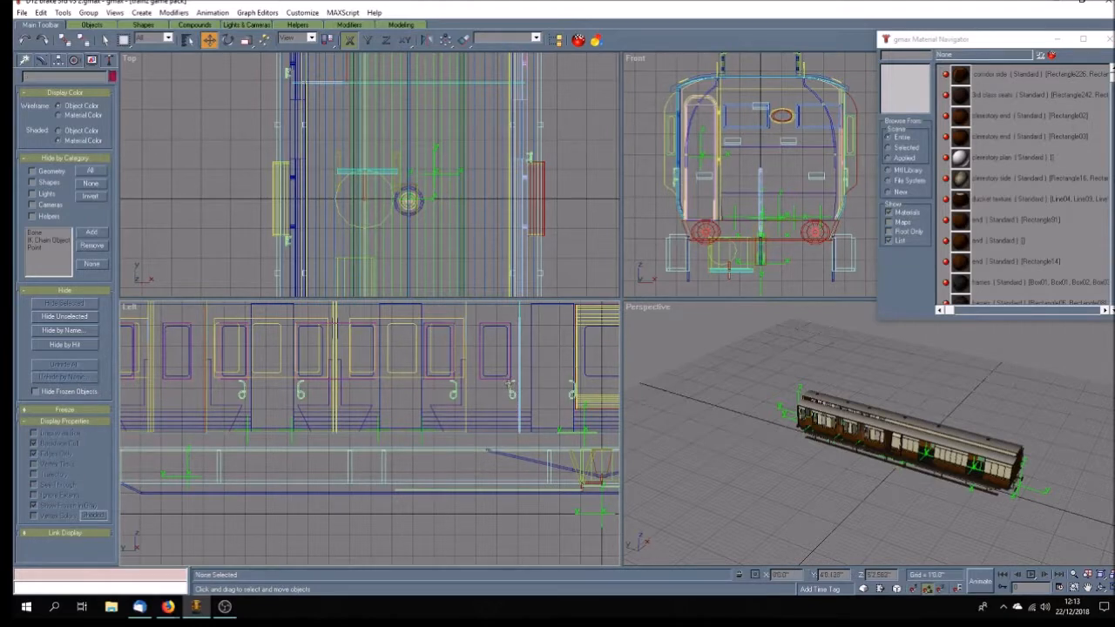
{"action": "left_click", "coordinate": [511, 387]}
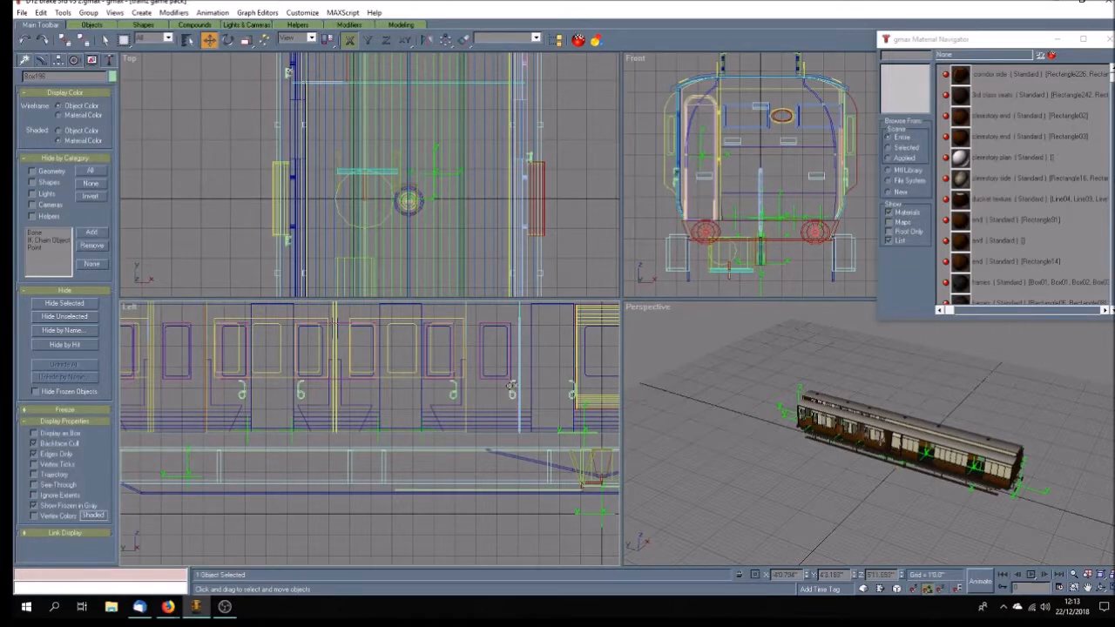
{"action": "left_click", "coordinate": [452, 392], "text": "ctrl"}
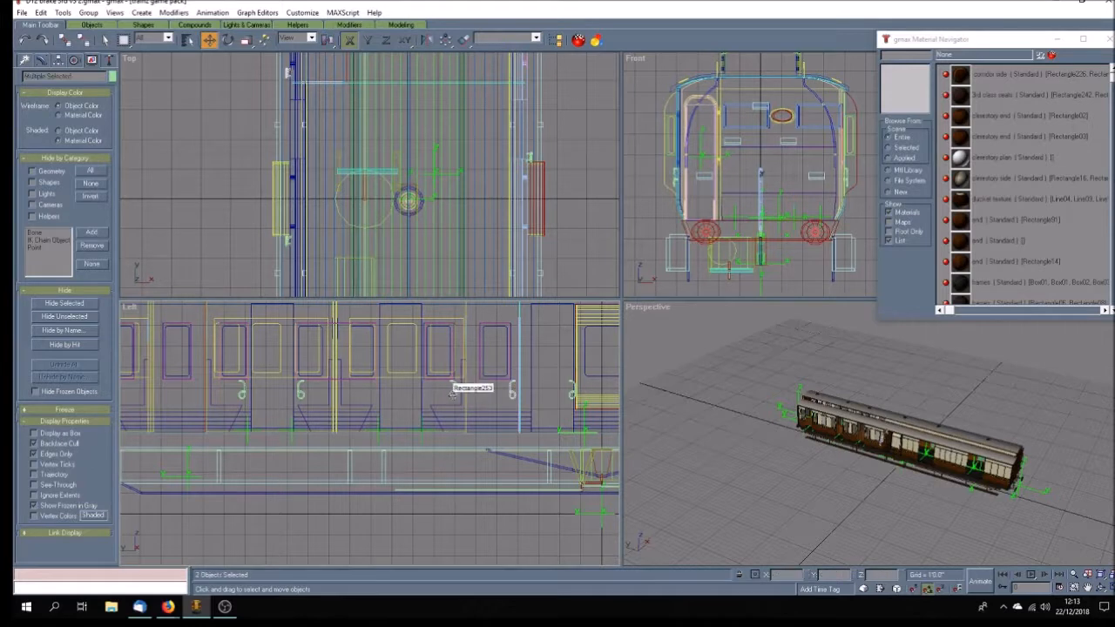
{"action": "left_click", "coordinate": [453, 392]}
{"action": "left_click_drag", "start_coordinate": [452, 395], "coordinate": [446, 395]}
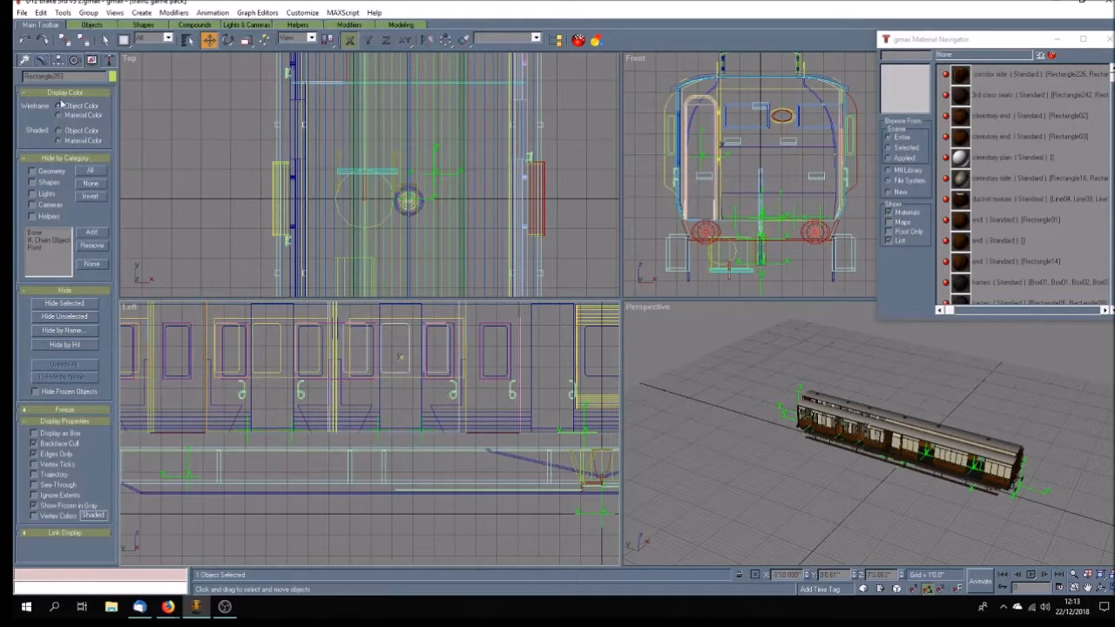
{"action": "left_click", "coordinate": [24, 41]}
{"action": "left_click", "coordinate": [544, 395]}
Move the next pair of grab handles along the X axis to flank the third door opening.
{"action": "scroll", "coordinate": [544, 392], "scroll_direction": "up", "scroll_amount": 3}
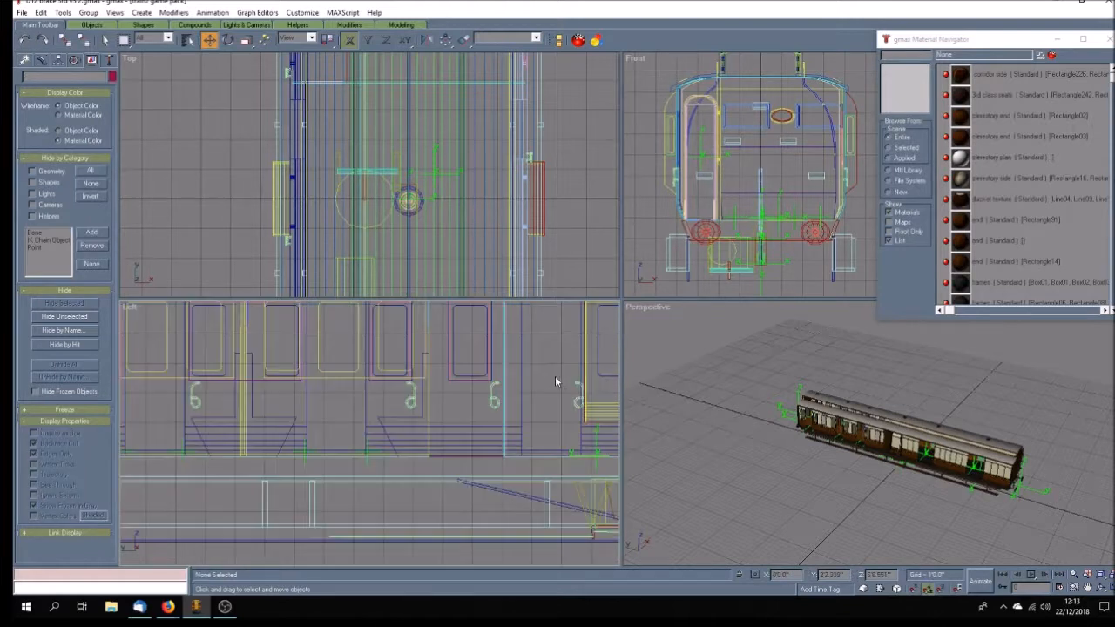
{"action": "left_click", "coordinate": [346, 411]}
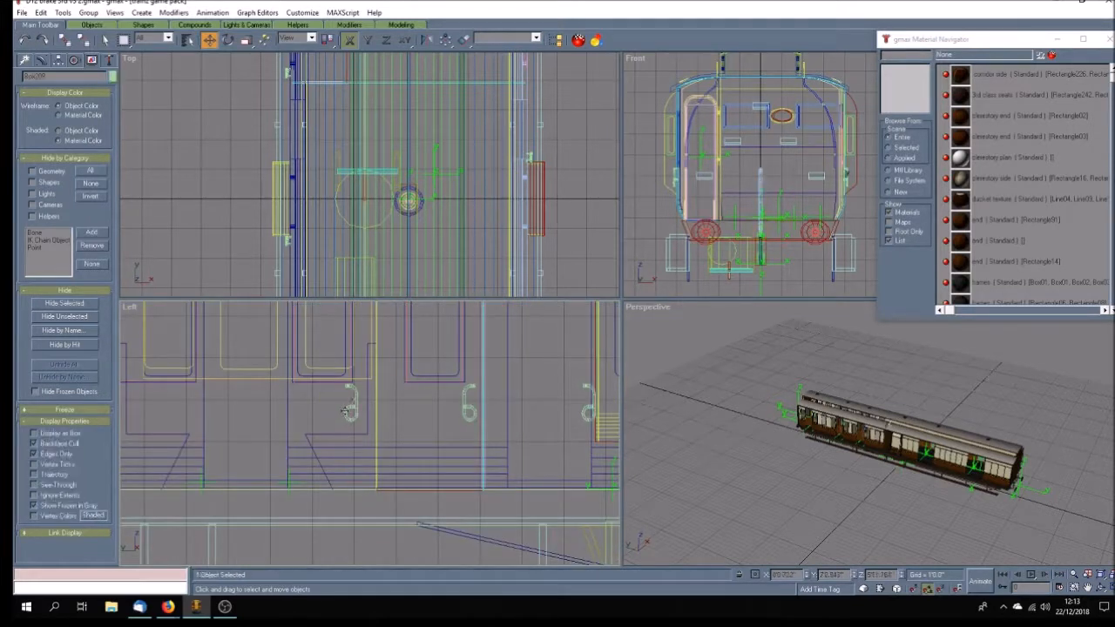
{"action": "left_click", "coordinate": [464, 394], "text": "ctrl"}
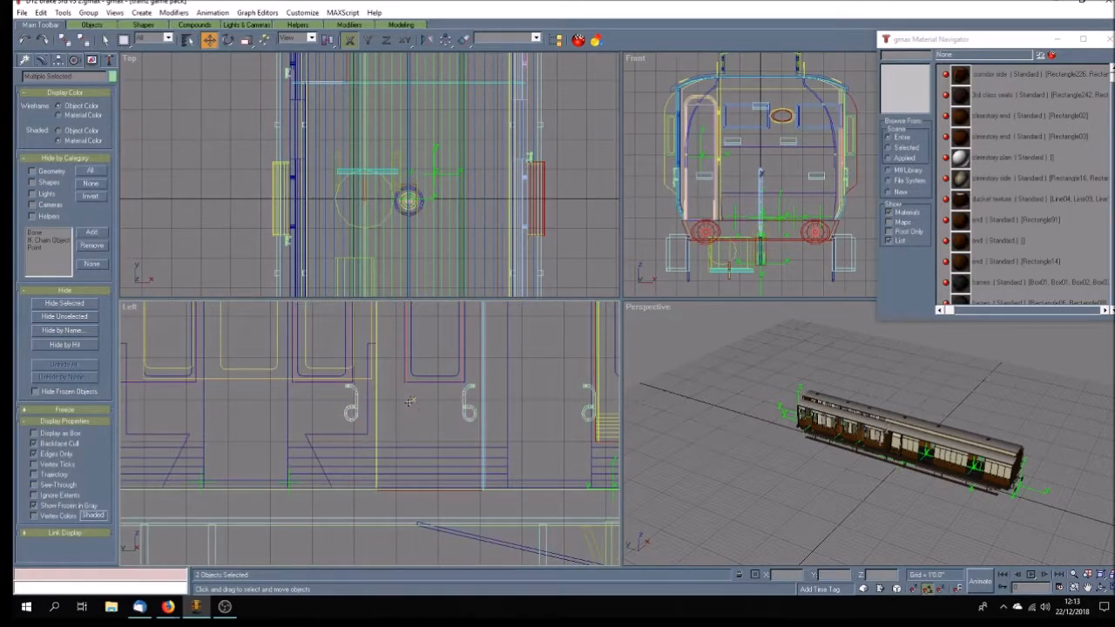
{"action": "left_click_drag", "start_coordinate": [410, 401], "coordinate": [259, 400]}
{"action": "left_click_drag", "start_coordinate": [238, 400], "coordinate": [245, 400]}
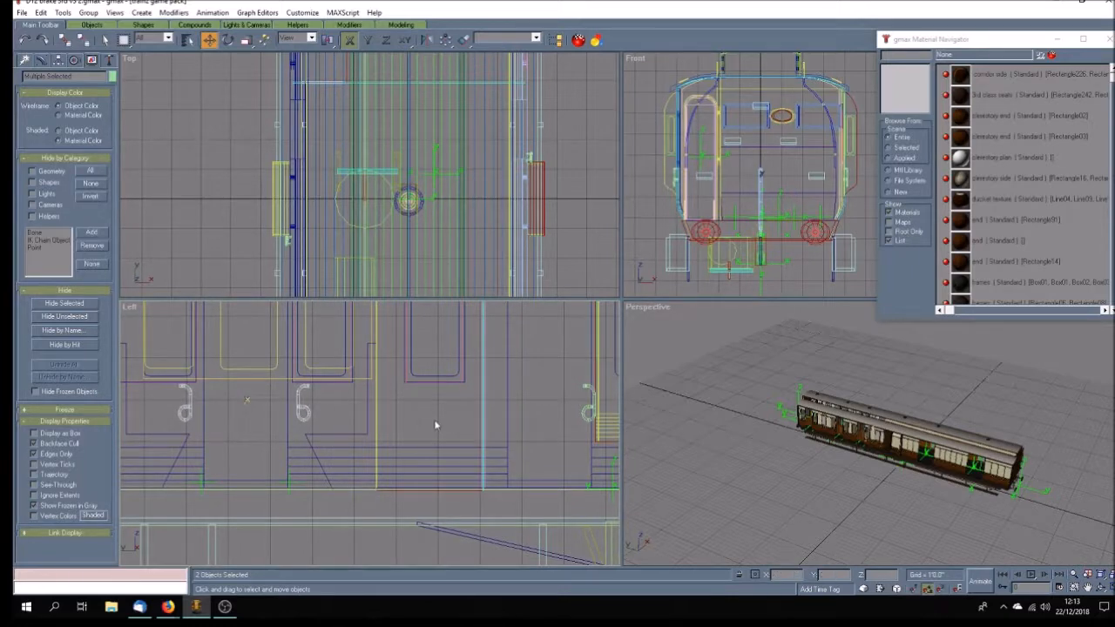
Move the pair of grab handles beside the guard's lookout along the X axis to flank the fourth door opening.
{"action": "scroll", "coordinate": [400, 368], "scroll_direction": "down", "scroll_amount": 3}
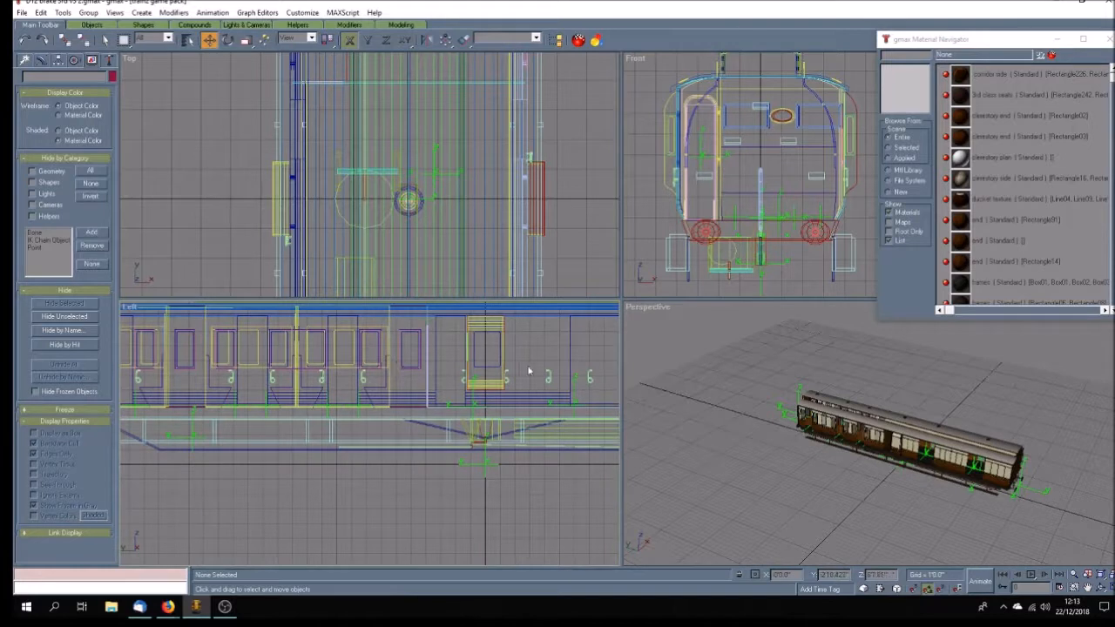
{"action": "left_click", "coordinate": [493, 365]}
{"action": "scroll", "coordinate": [493, 365], "scroll_direction": "up", "scroll_amount": 2}
{"action": "left_click", "coordinate": [434, 383]}
{"action": "left_click", "coordinate": [522, 399], "text": "ctrl"}
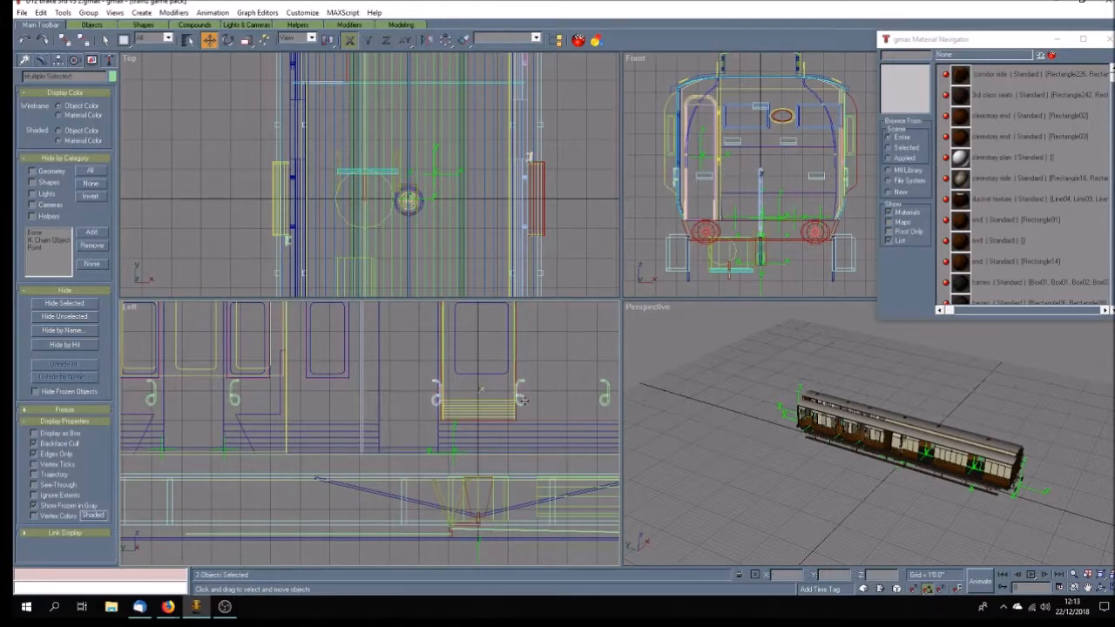
{"action": "left_click_drag", "start_coordinate": [523, 399], "coordinate": [458, 400]}
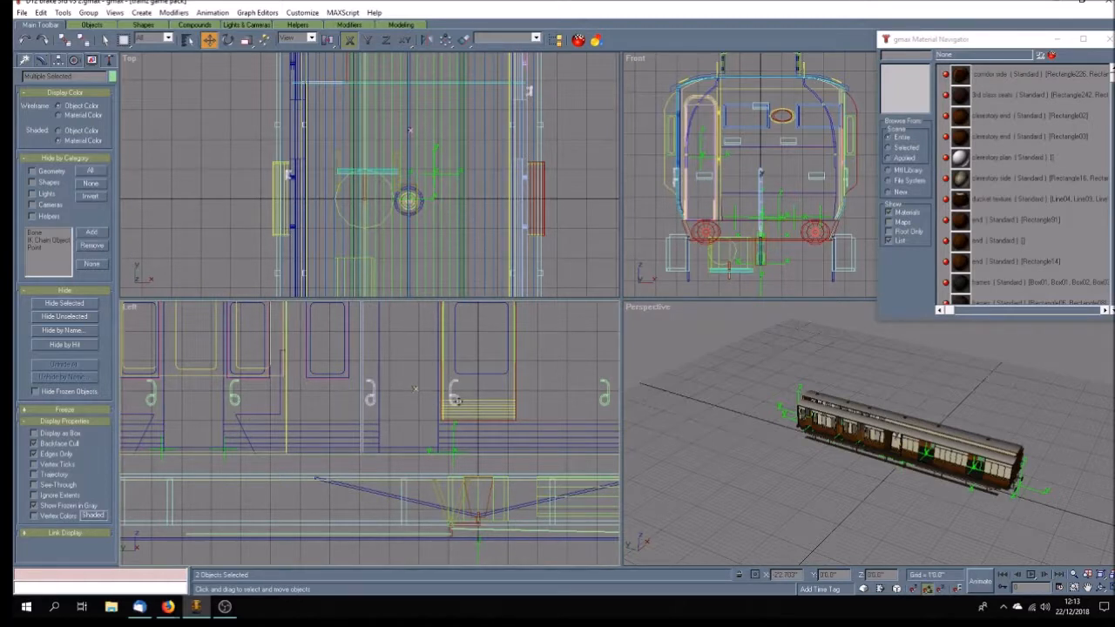
{"action": "left_click_drag", "start_coordinate": [456, 400], "coordinate": [454, 401]}
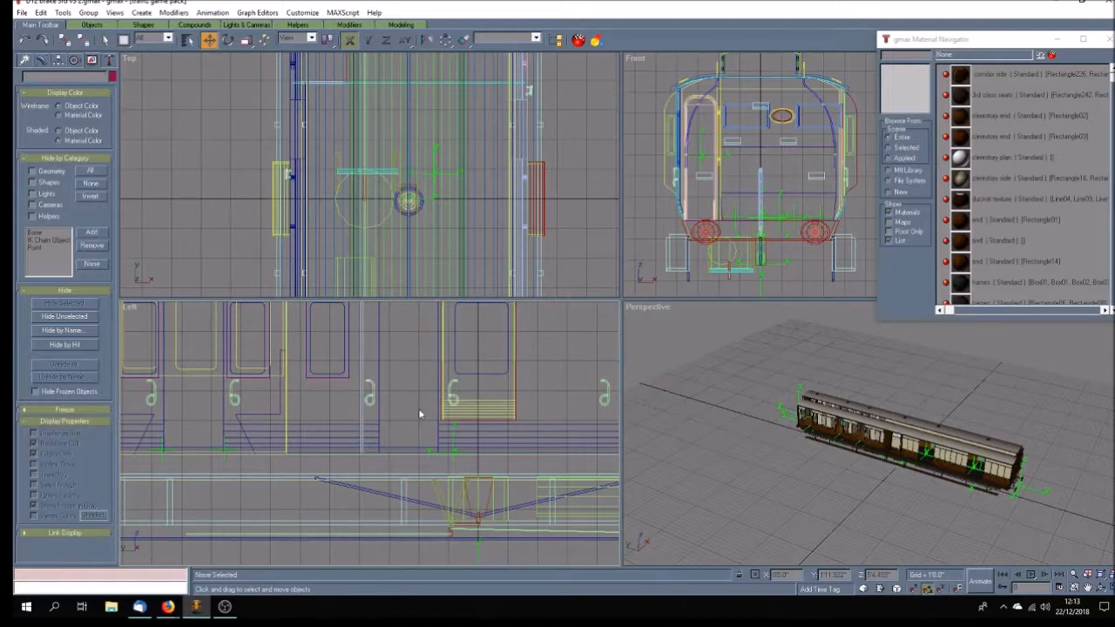
Shift the single handle overlapping the guard's lookout along the X axis into the fourth door opening, clear of the lookout.
{"action": "left_click", "coordinate": [451, 391]}
{"action": "left_click_drag", "start_coordinate": [451, 392], "coordinate": [414, 421]}
{"action": "left_click", "coordinate": [385, 423]}
Delete the three surplus grab handles nearest the luggage end of the carriage side.
{"action": "scroll", "coordinate": [385, 423], "scroll_direction": "down", "scroll_amount": 3}
{"action": "scroll", "coordinate": [386, 423], "scroll_direction": "down", "scroll_amount": 3}
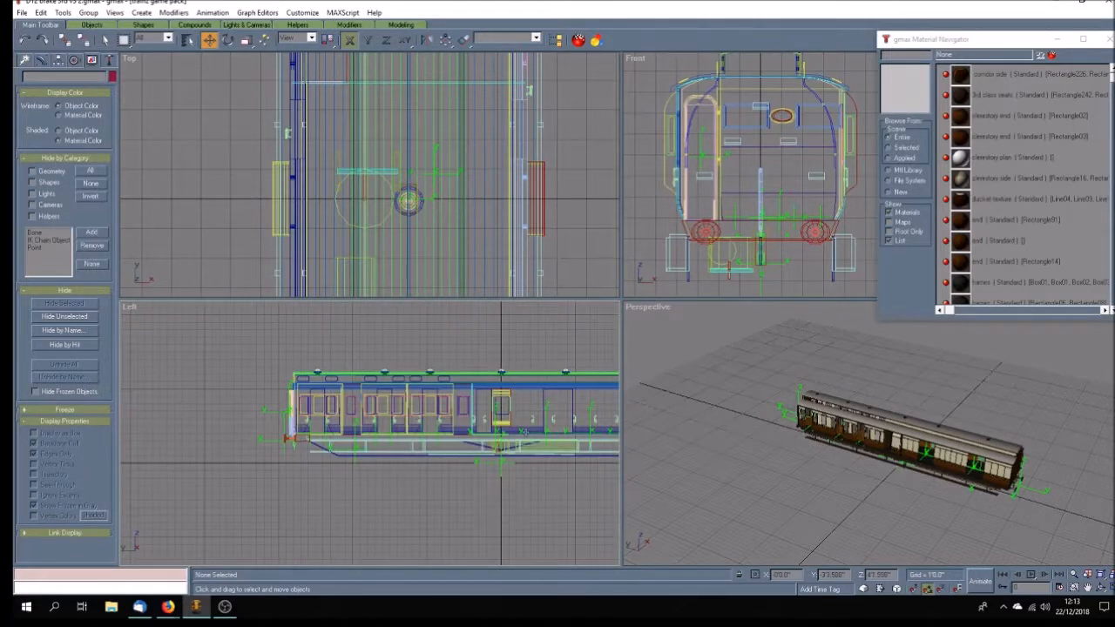
{"action": "scroll", "coordinate": [520, 431], "scroll_direction": "down", "scroll_amount": 2}
{"action": "scroll", "coordinate": [599, 428], "scroll_direction": "down", "scroll_amount": 3}
{"action": "scroll", "coordinate": [601, 426], "scroll_direction": "up", "scroll_amount": 5}
{"action": "scroll", "coordinate": [591, 427], "scroll_direction": "up", "scroll_amount": 8}
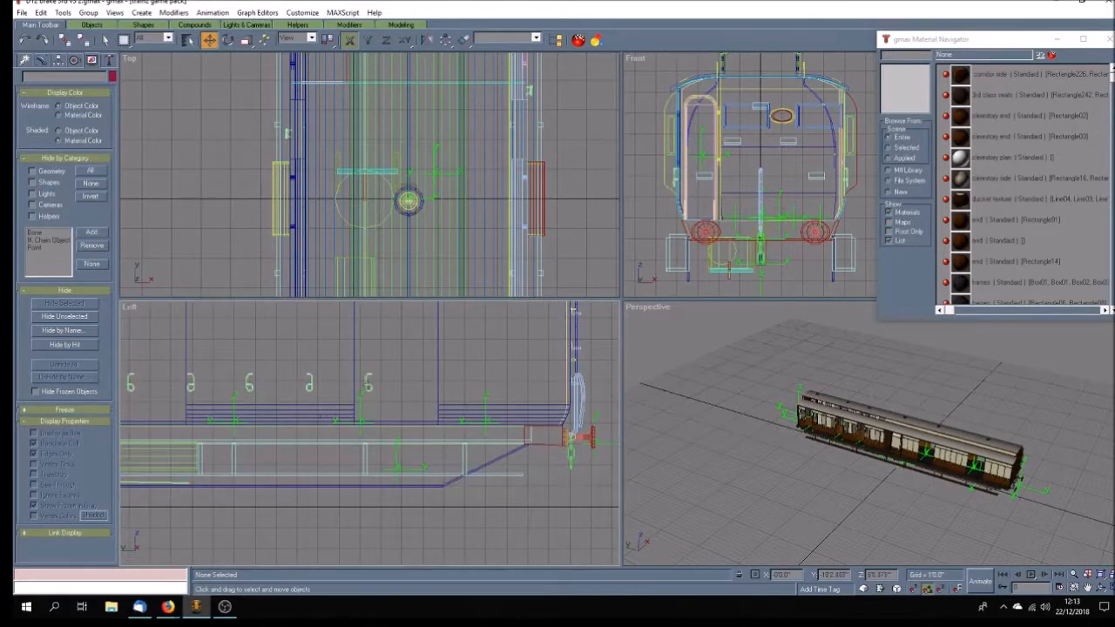
{"action": "left_click_drag", "start_coordinate": [370, 388], "coordinate": [410, 394]}
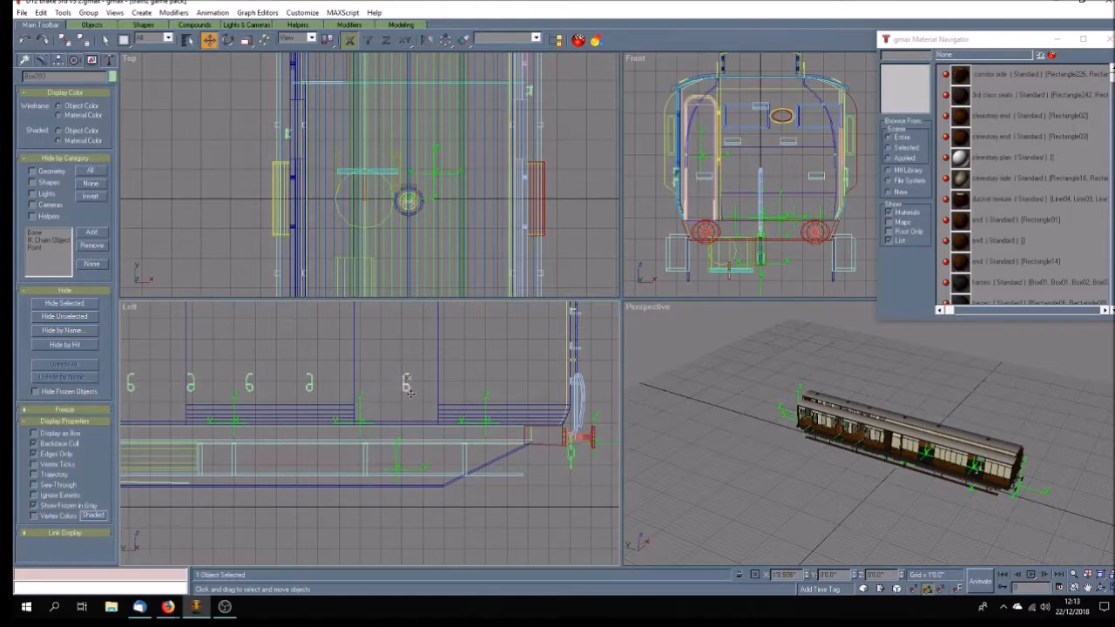
{"action": "key", "text": "Delete"}
{"action": "left_click", "coordinate": [310, 387]}
{"action": "key", "text": "Delete"}
{"action": "left_click", "coordinate": [249, 383]}
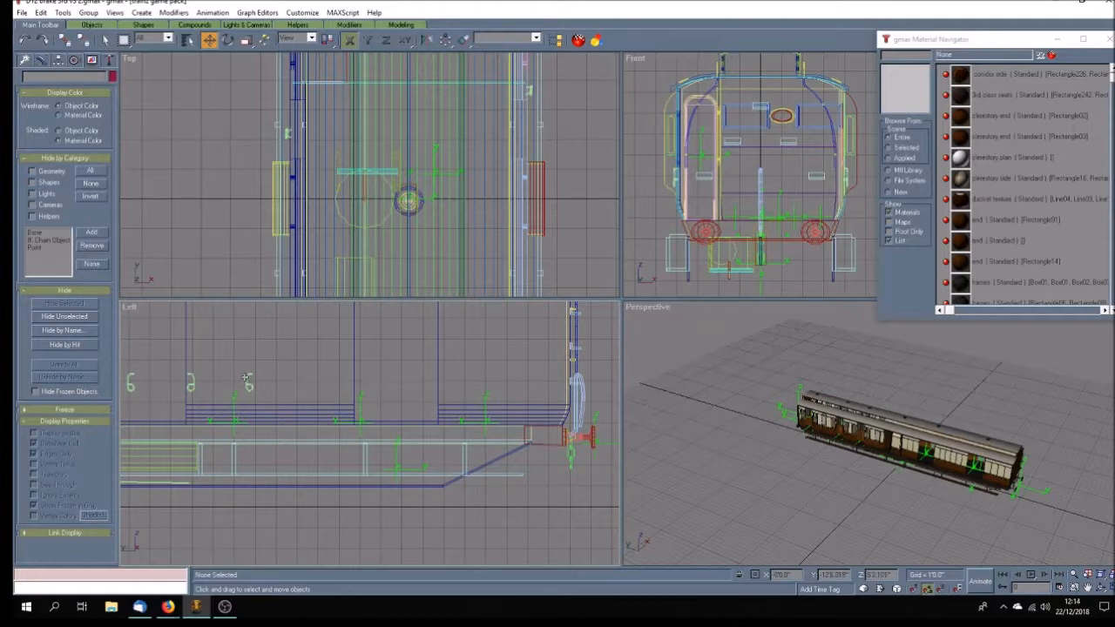
{"action": "key", "text": "Delete"}
Delete the two surplus grab handles flanking the luggage door opening nearest the guard's lookout.
{"action": "scroll", "coordinate": [338, 379], "scroll_direction": "down", "scroll_amount": 3}
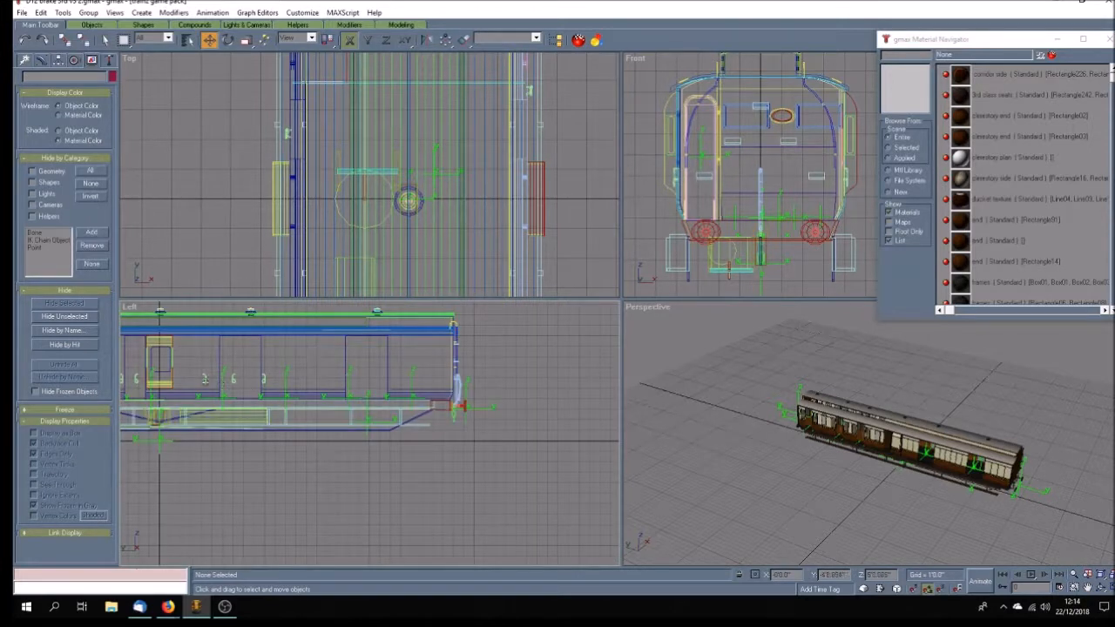
{"action": "left_click", "coordinate": [235, 384]}
{"action": "key", "text": "Delete"}
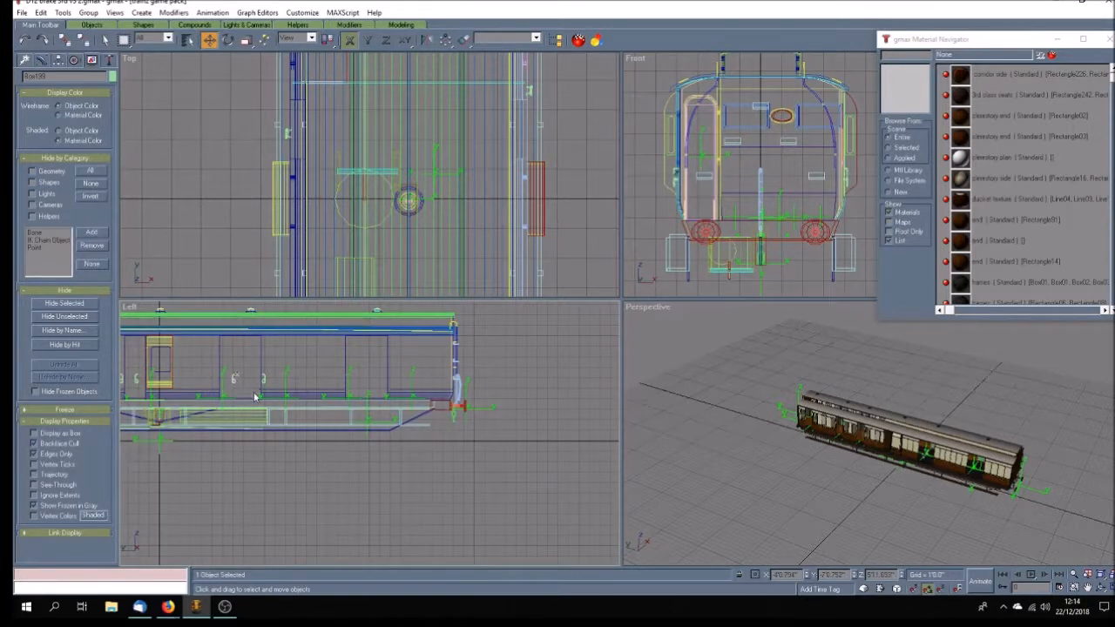
{"action": "left_click", "coordinate": [262, 383]}
{"action": "key", "text": "Delete"}
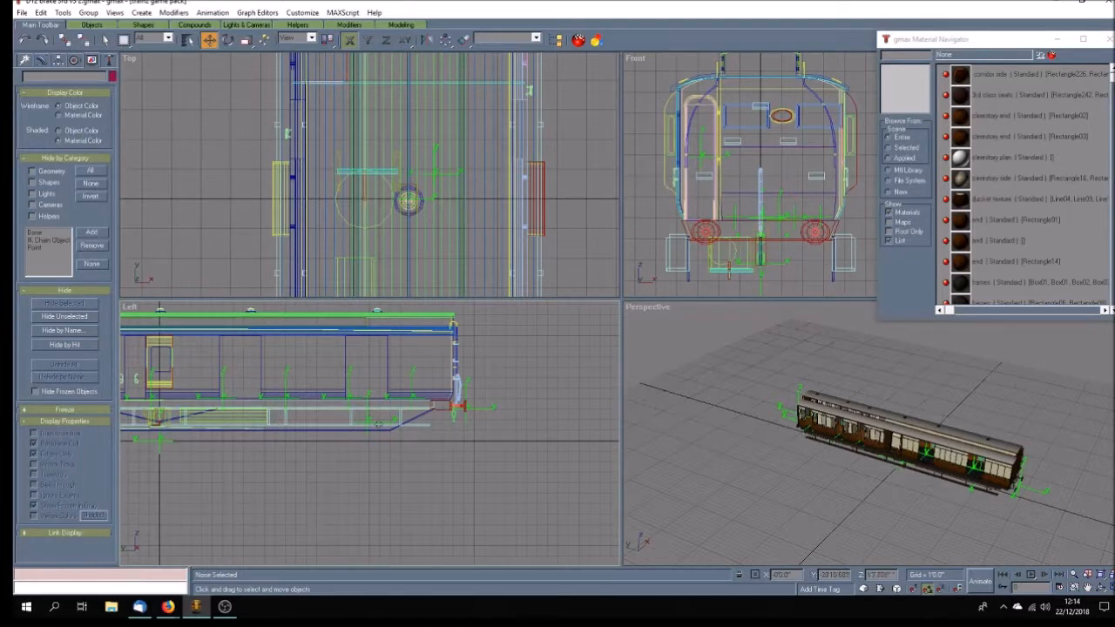
Inspect the carriage side in the perspective view and look through the scene's material list for the lettering materials.
{"action": "scroll", "coordinate": [740, 460], "scroll_direction": "down", "scroll_amount": 2}
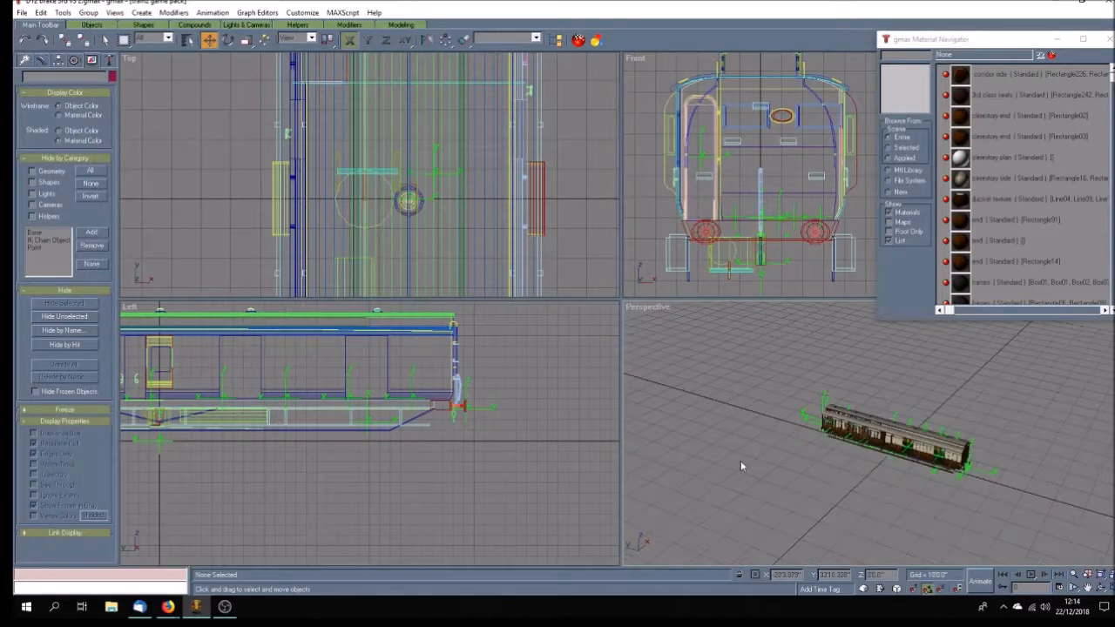
{"action": "scroll", "coordinate": [782, 461], "scroll_direction": "up", "scroll_amount": 4}
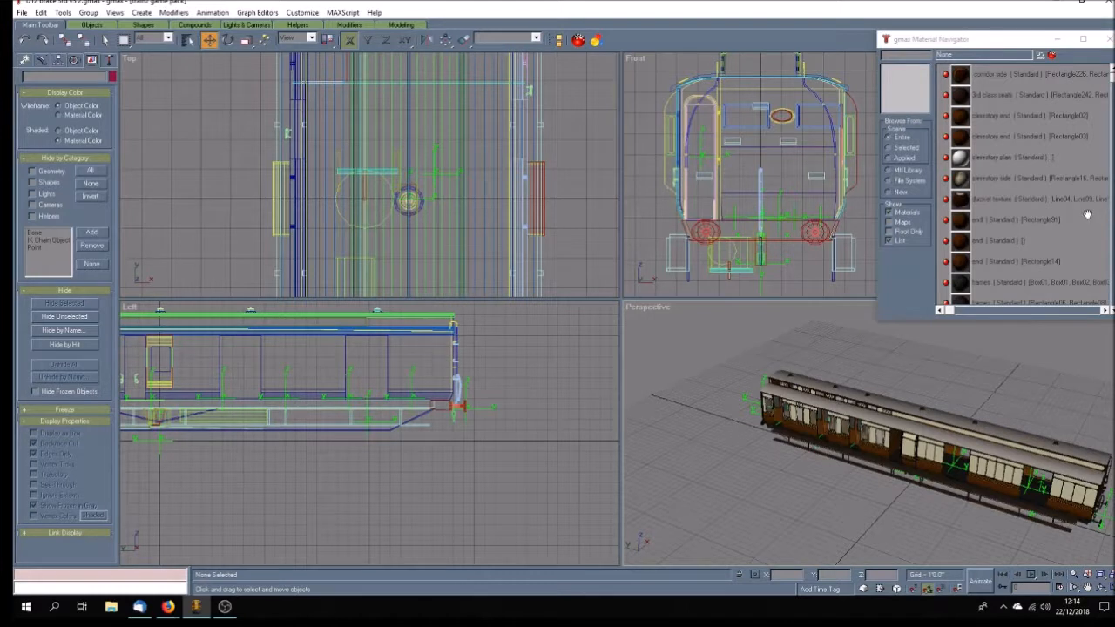
{"action": "left_click_drag", "start_coordinate": [1111, 74], "coordinate": [1111, 139]}
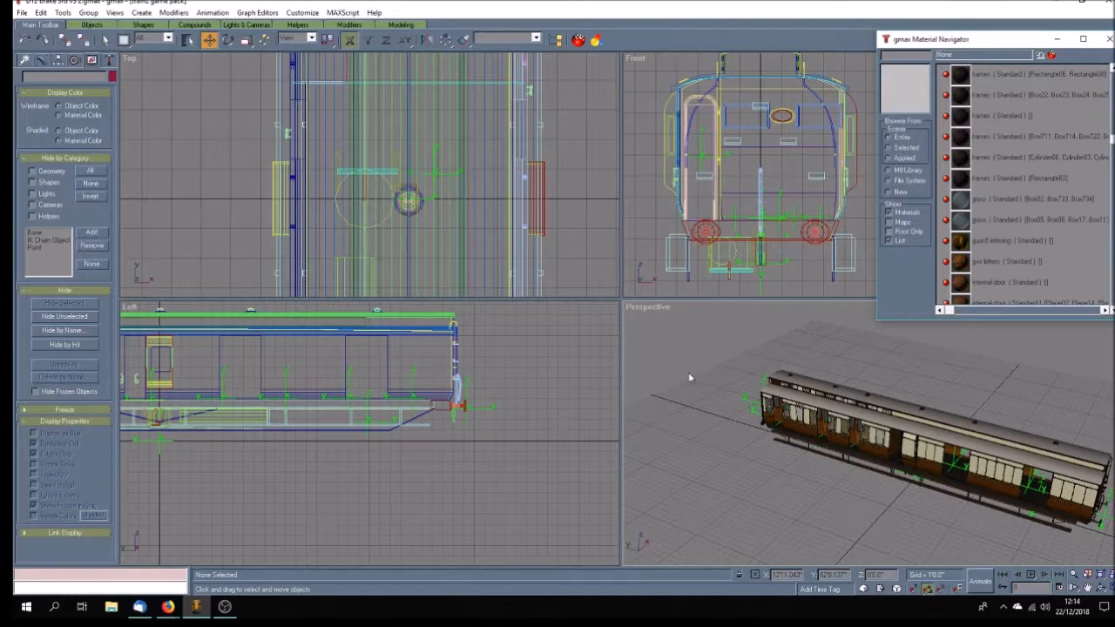
{"action": "scroll", "coordinate": [792, 433], "scroll_direction": "up", "scroll_amount": 2}
{"action": "scroll", "coordinate": [793, 432], "scroll_direction": "up", "scroll_amount": 2}
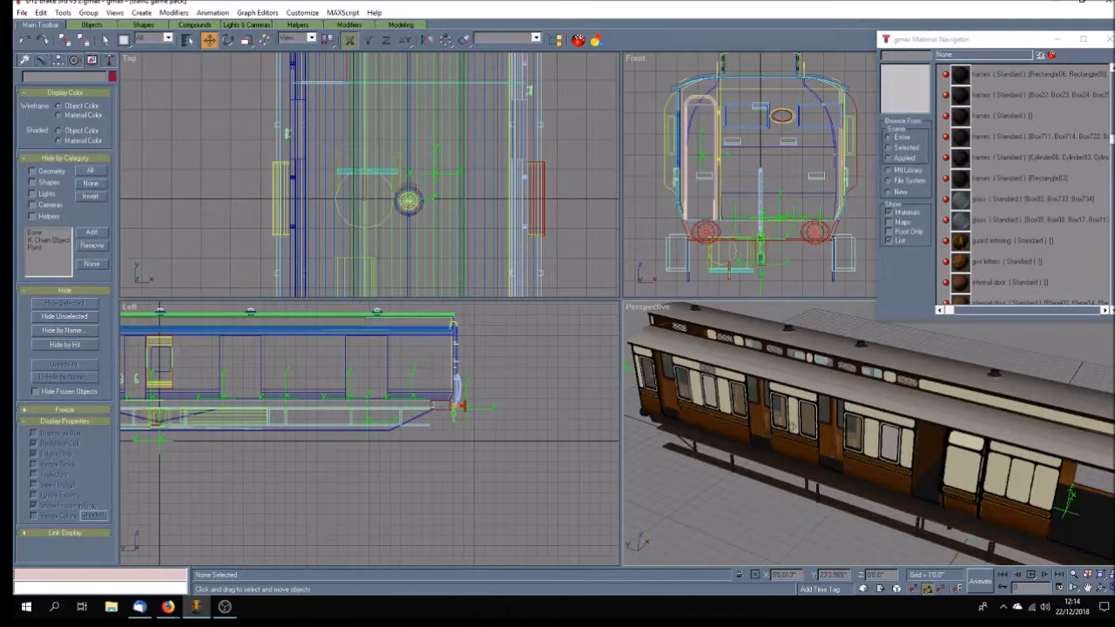
{"action": "scroll", "coordinate": [791, 426], "scroll_direction": "up", "scroll_amount": 3}
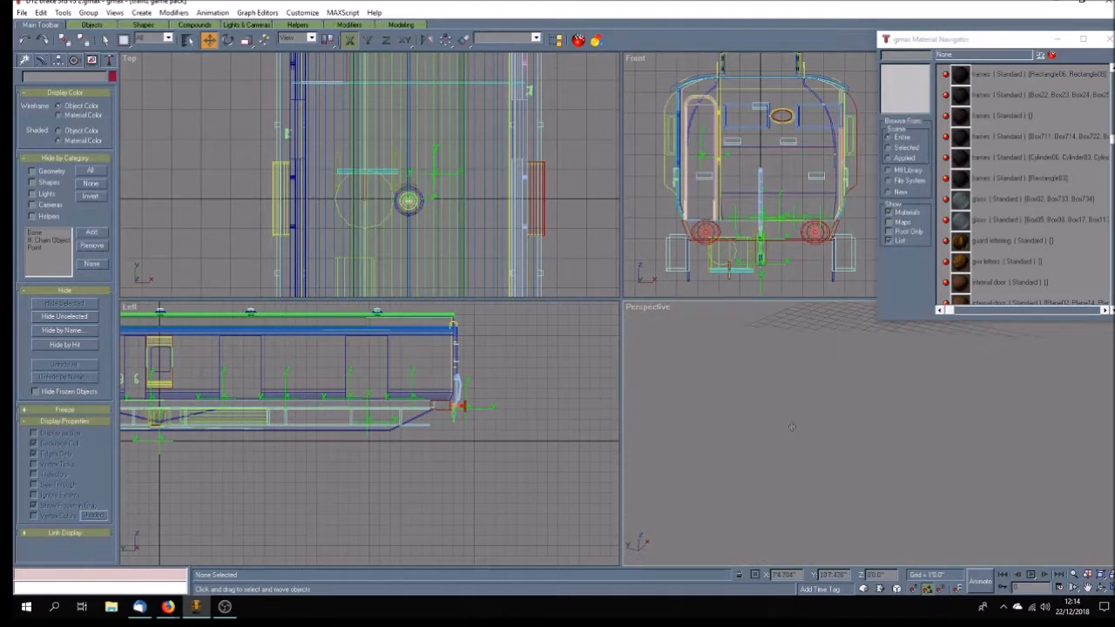
{"action": "scroll", "coordinate": [791, 426], "scroll_direction": "down", "scroll_amount": 2}
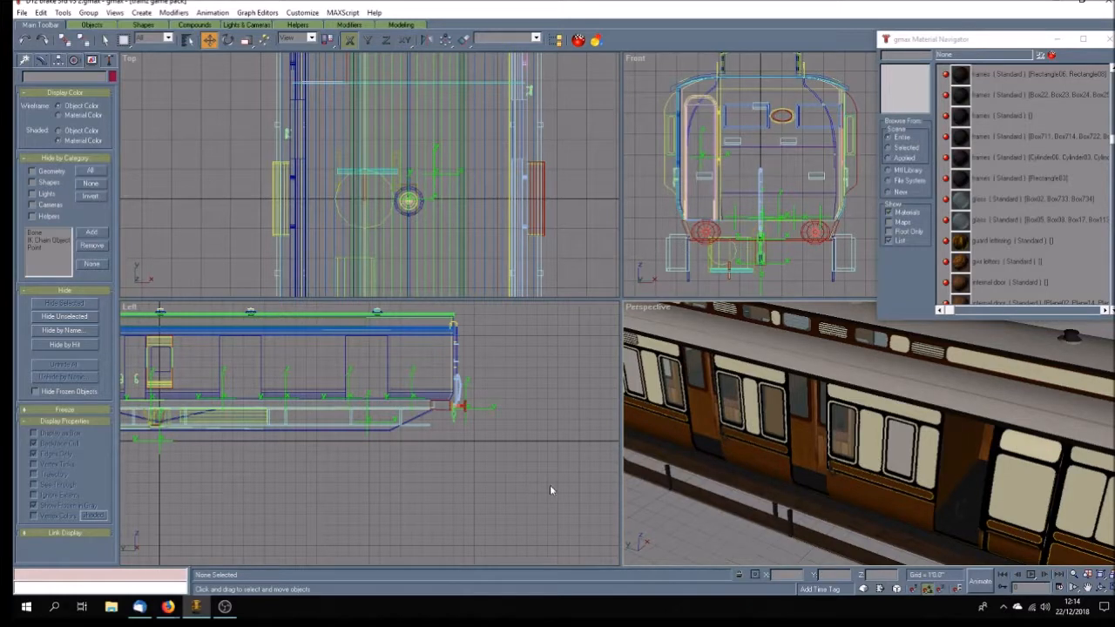
Maximise the Left view with the whole carriage in sight and create a small plane primitive below the underframe.
{"action": "middle_click_drag", "start_coordinate": [398, 490], "coordinate": [509, 479]}
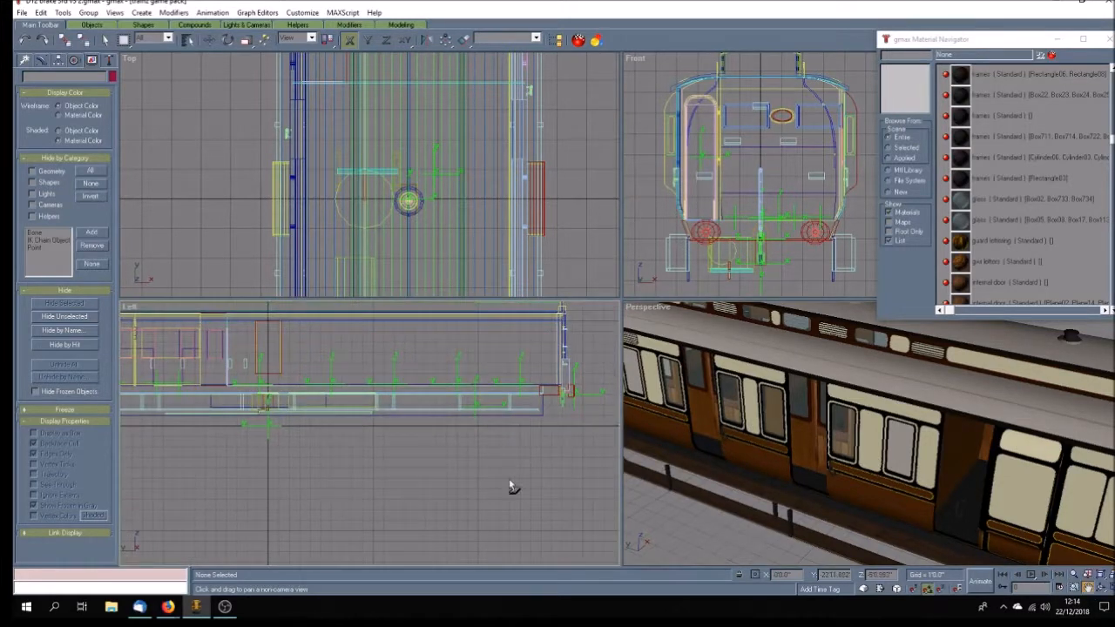
{"action": "scroll", "coordinate": [338, 491], "scroll_direction": "down", "scroll_amount": 3}
{"action": "middle_click_drag", "start_coordinate": [338, 490], "coordinate": [427, 490]}
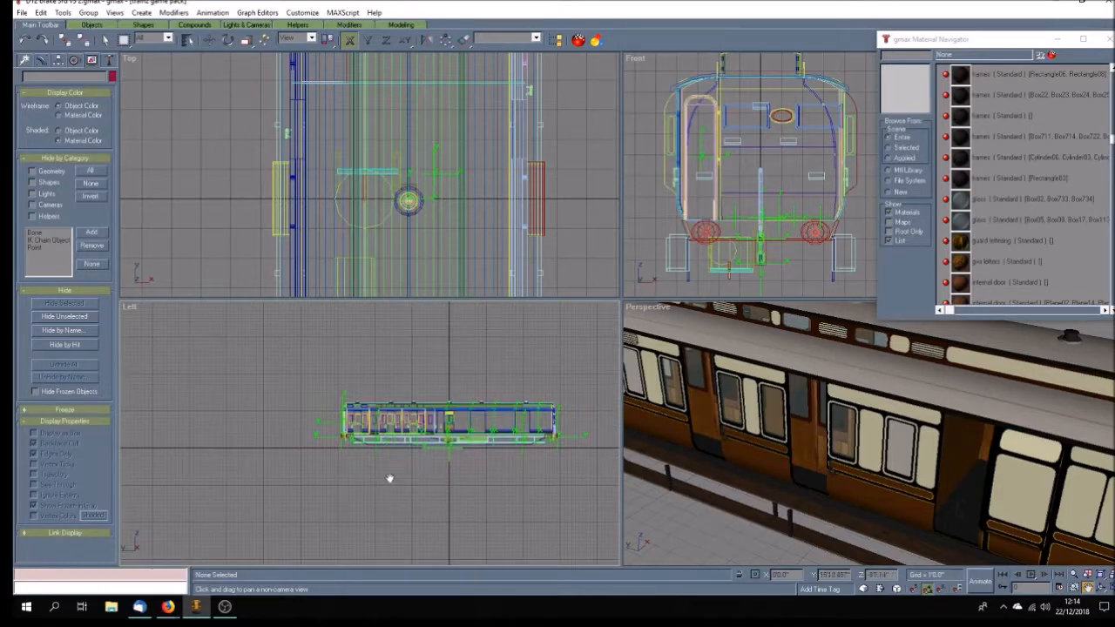
{"action": "scroll", "coordinate": [389, 478], "scroll_direction": "up", "scroll_amount": 3}
{"action": "scroll", "coordinate": [390, 478], "scroll_direction": "down", "scroll_amount": 2}
{"action": "middle_click_drag", "start_coordinate": [500, 479], "coordinate": [430, 473]}
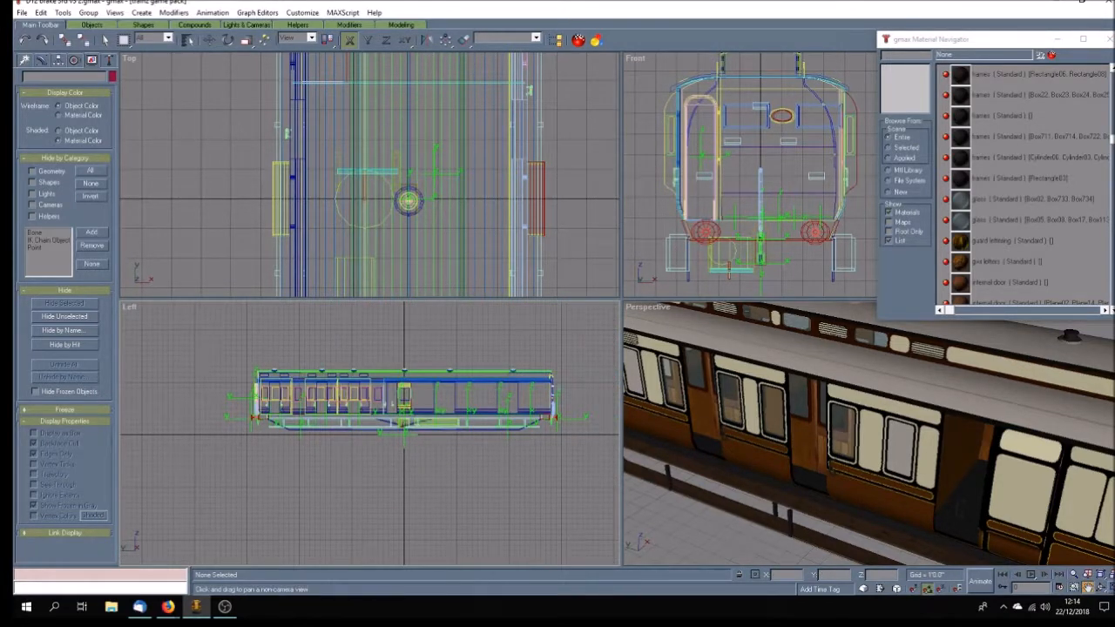
{"action": "left_click", "coordinate": [1086, 587]}
{"action": "left_click", "coordinate": [1101, 587]}
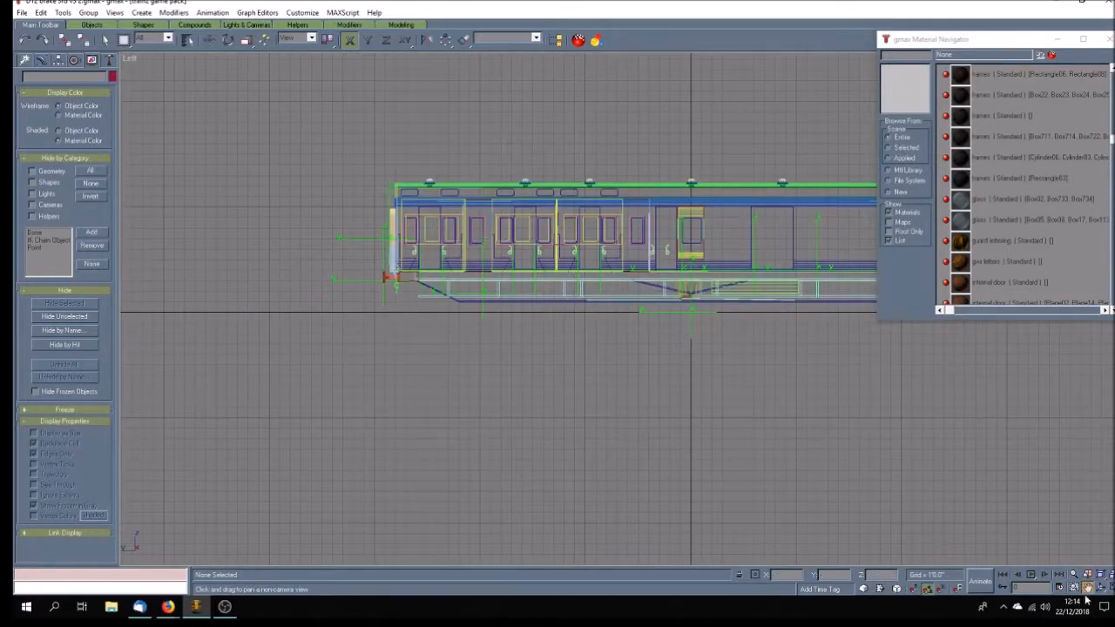
{"action": "left_click_drag", "start_coordinate": [723, 368], "coordinate": [598, 450]}
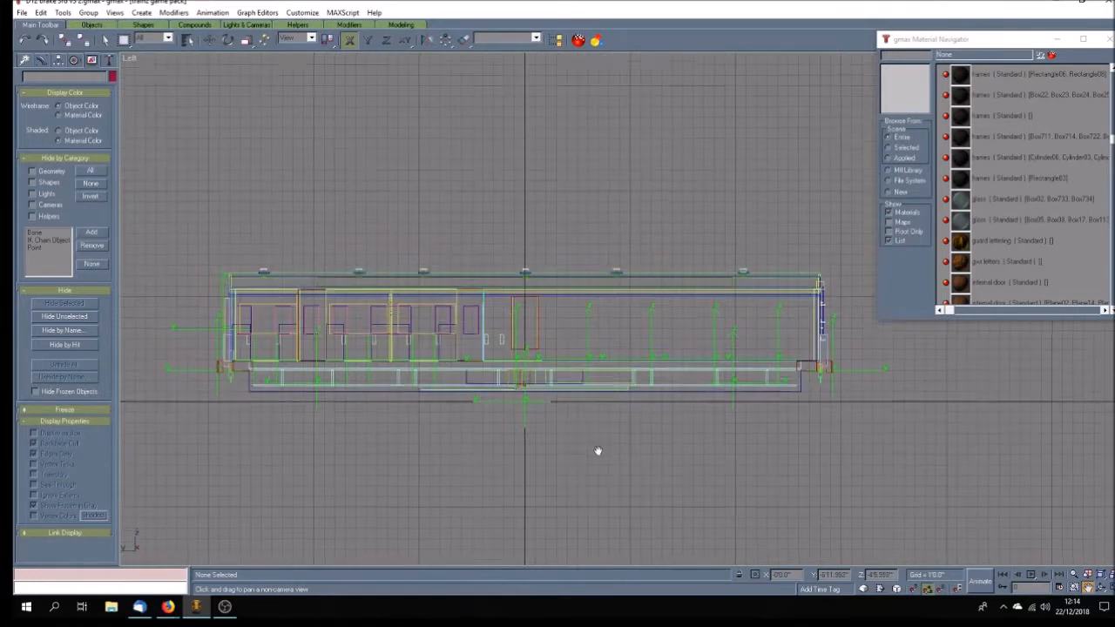
{"action": "left_click", "coordinate": [25, 60]}
{"action": "left_click", "coordinate": [36, 79]}
{"action": "left_click", "coordinate": [43, 182]}
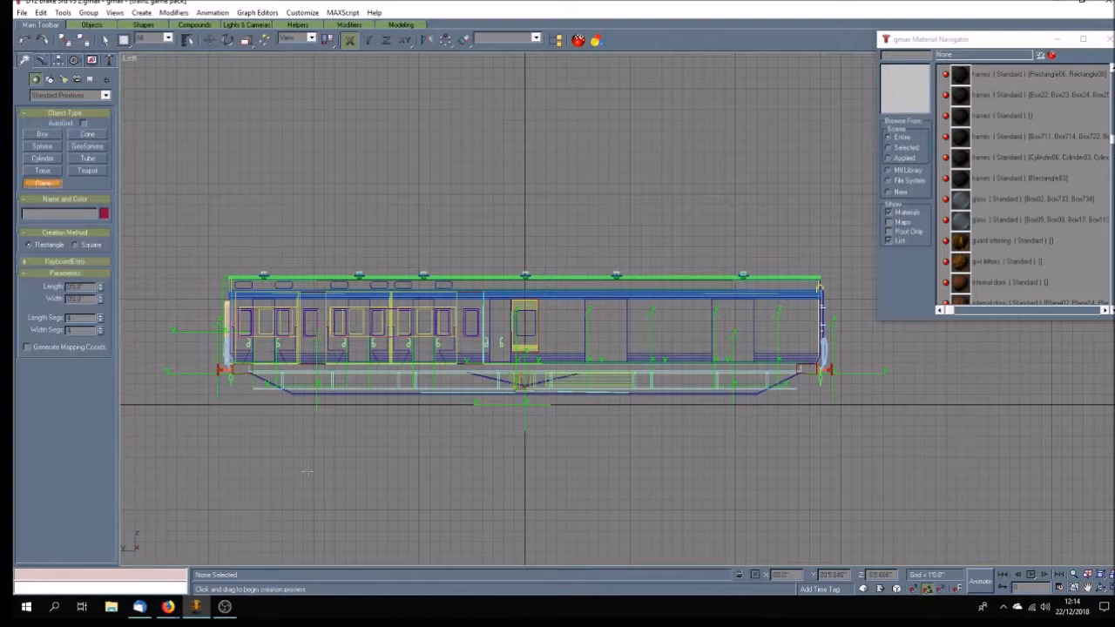
{"action": "left_click_drag", "start_coordinate": [352, 446], "coordinate": [361, 453]}
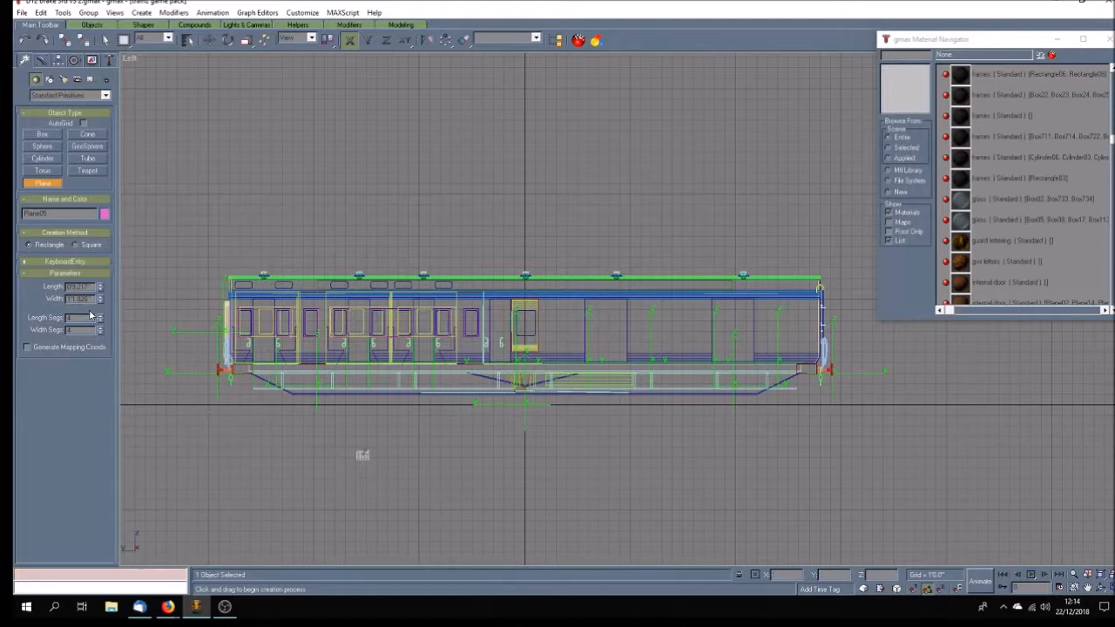
Adjust the new plane's length and width and reduce its length and width segments.
{"action": "double_click", "coordinate": [78, 287]}
{"action": "type", "text": "0"}
{"action": "key", "text": "Return"}
{"action": "type", "text": "0"}
{"action": "key", "text": "Return"}
{"action": "left_click", "coordinate": [102, 324]}
Shade the Left view and apply the gwr letters material to the small plane.
{"action": "right_click", "coordinate": [135, 62]}
{"action": "left_click", "coordinate": [152, 66]}
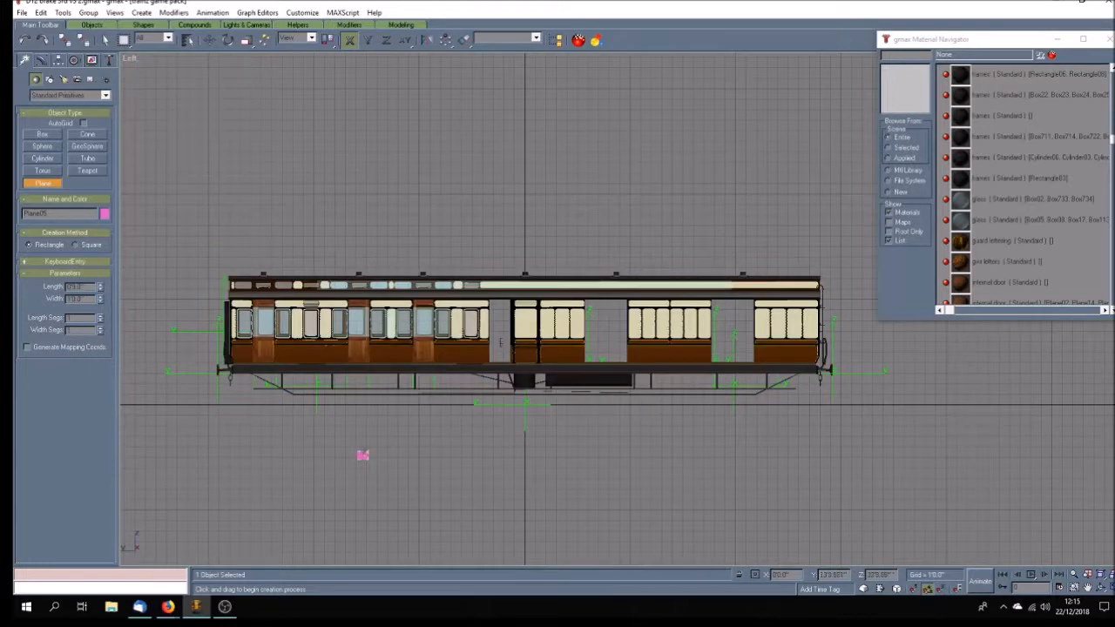
{"action": "left_click", "coordinate": [995, 261]}
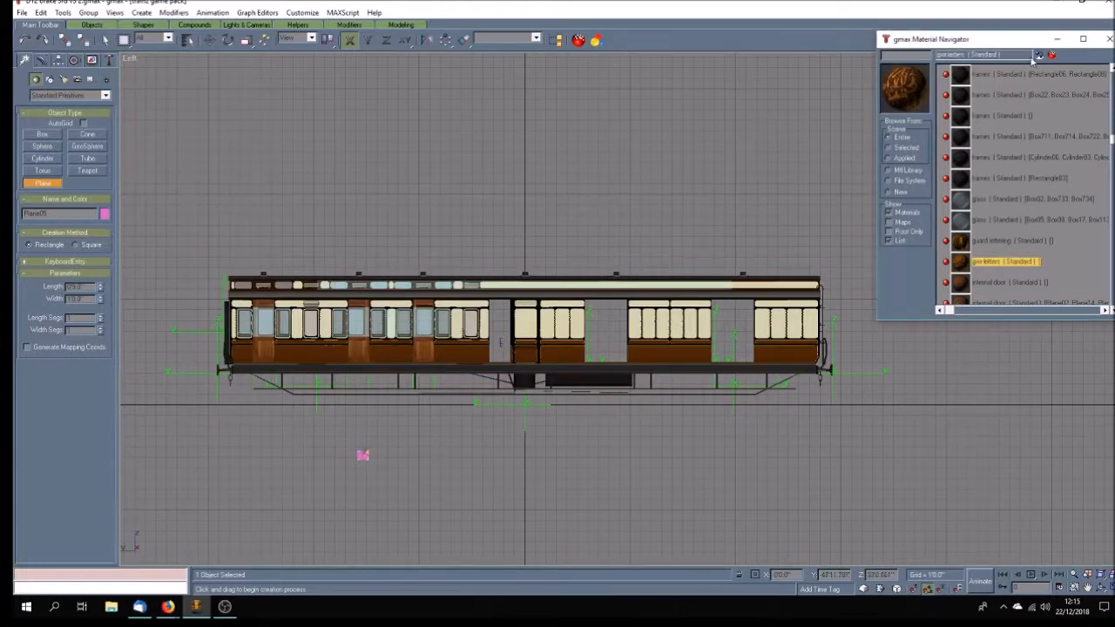
{"action": "left_click", "coordinate": [1040, 56]}
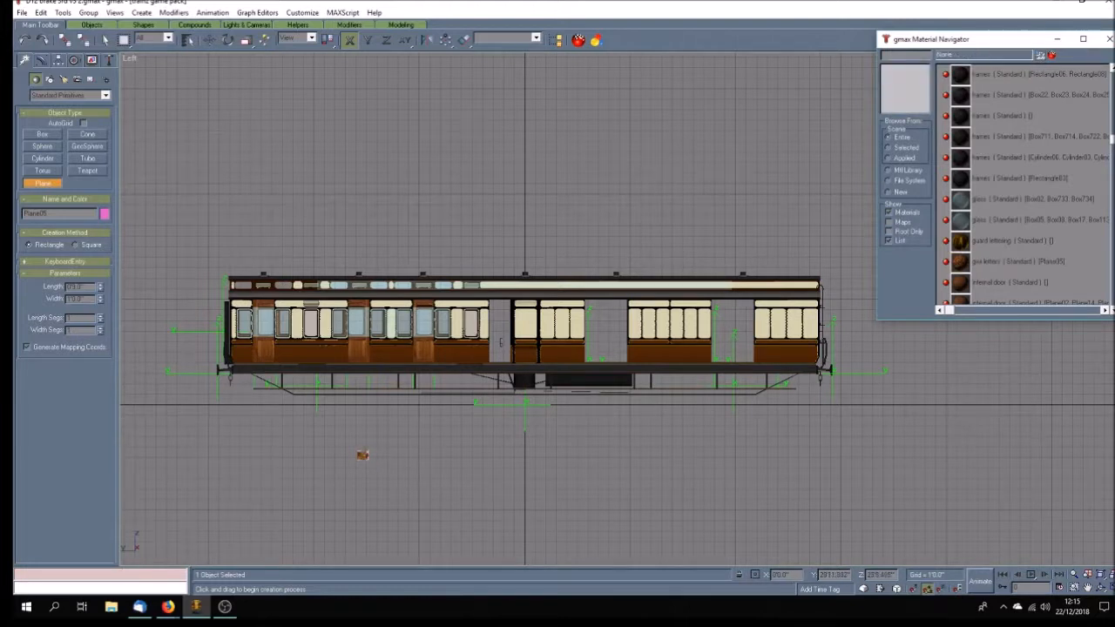
Move the lettering plane up onto the lower body panel, below the windows between the first two door openings.
{"action": "left_click", "coordinate": [209, 40]}
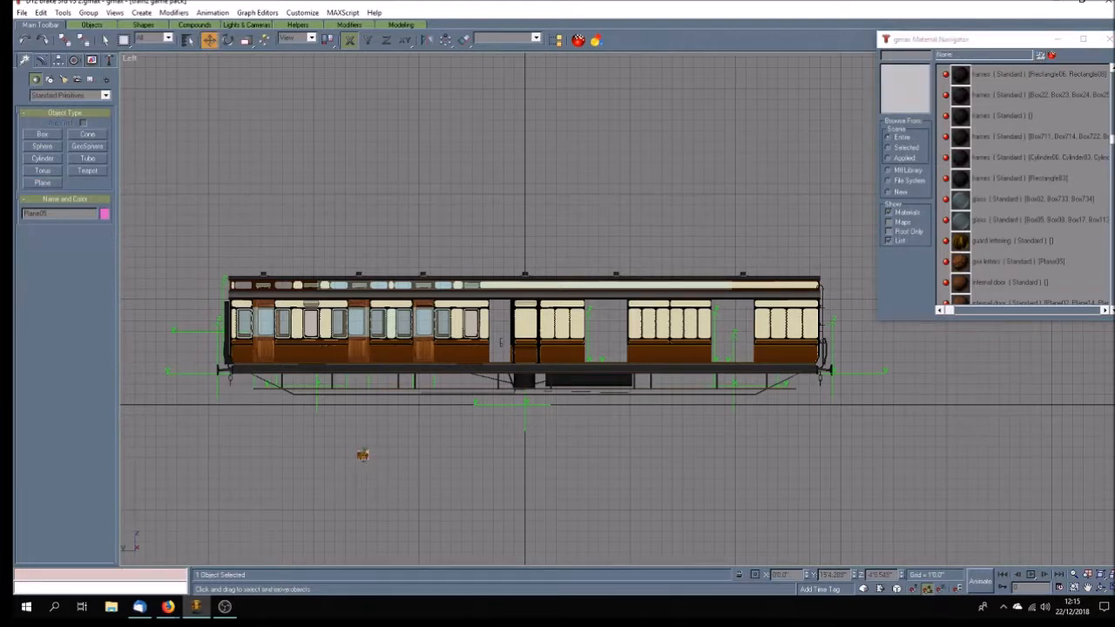
{"action": "key", "text": "F3"}
{"action": "key", "text": "F3"}
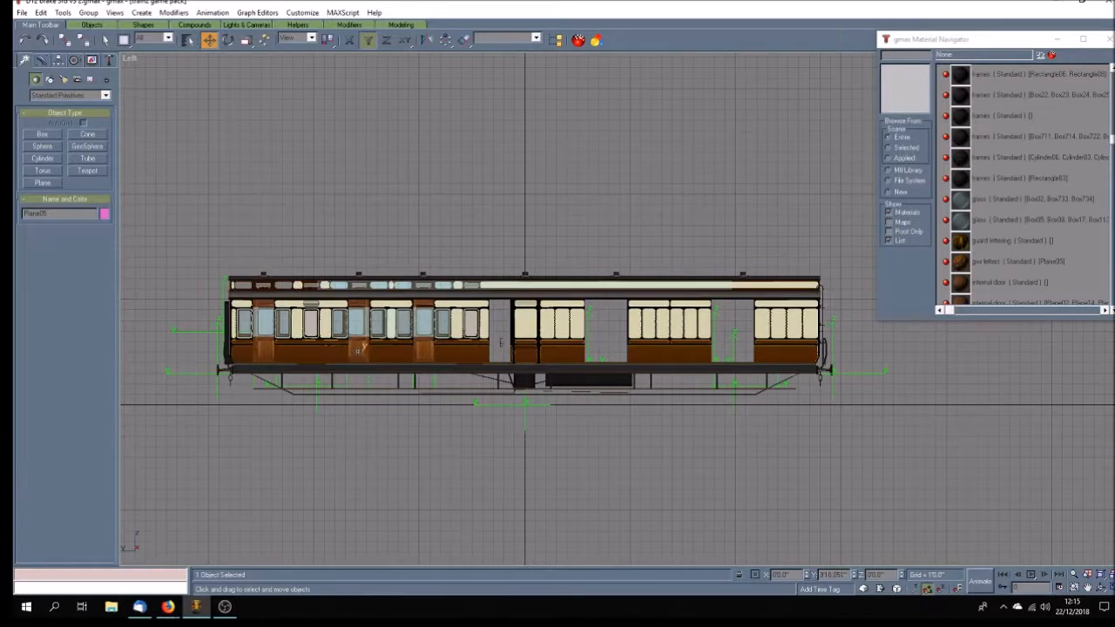
{"action": "key", "text": "F3"}
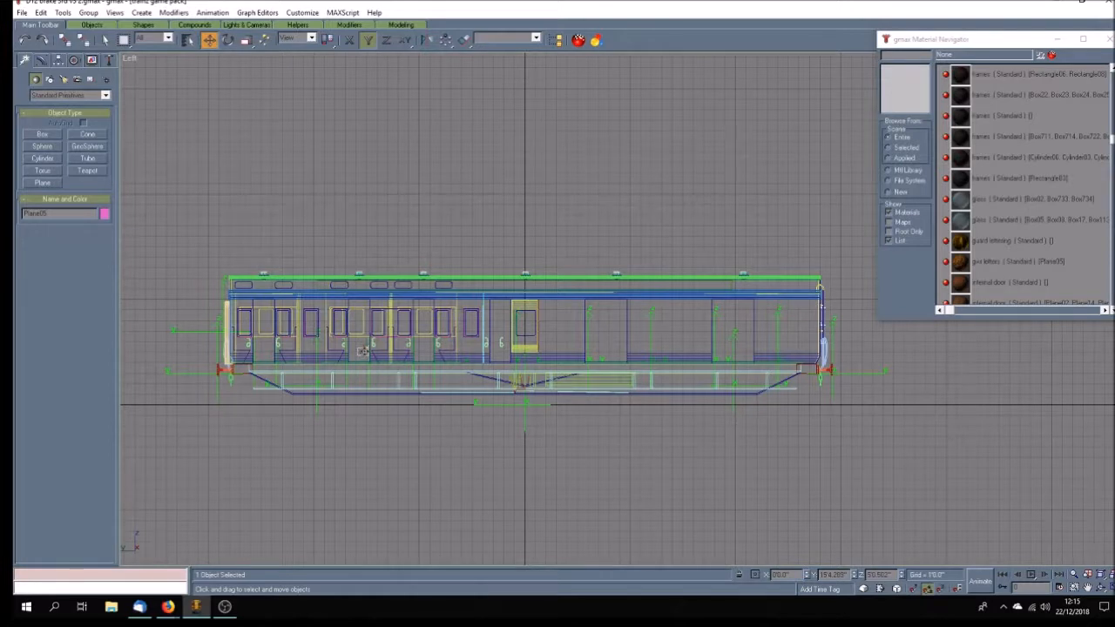
{"action": "key", "text": "F3"}
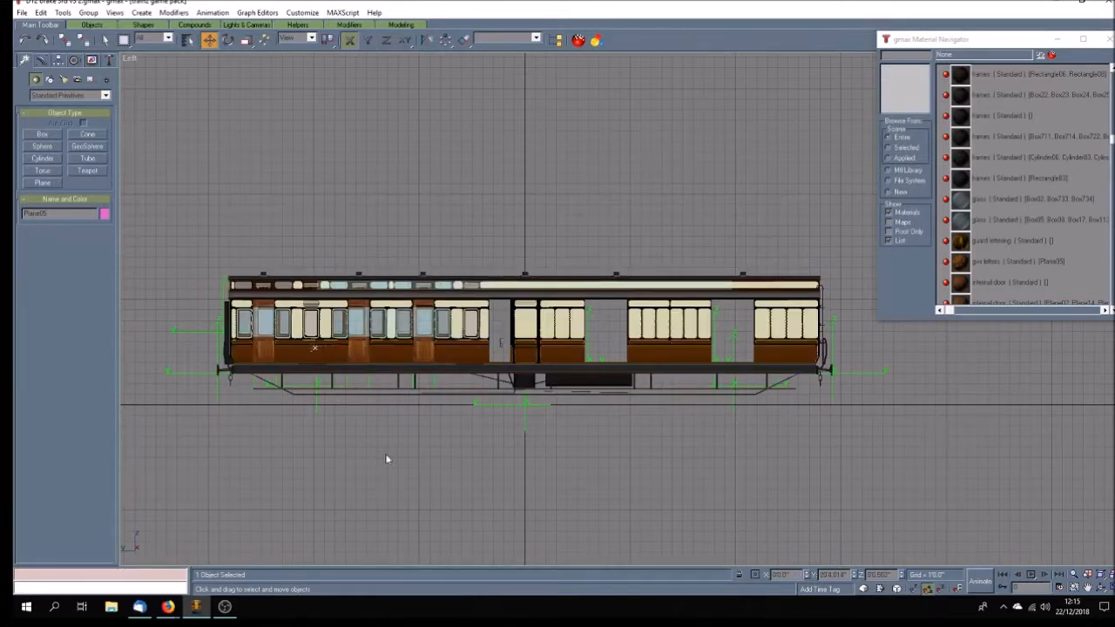
Return to the four-view layout, move the lettering plane out to the carriage's outer side, and set its X position to -4'.
{"action": "left_click", "coordinate": [1101, 588]}
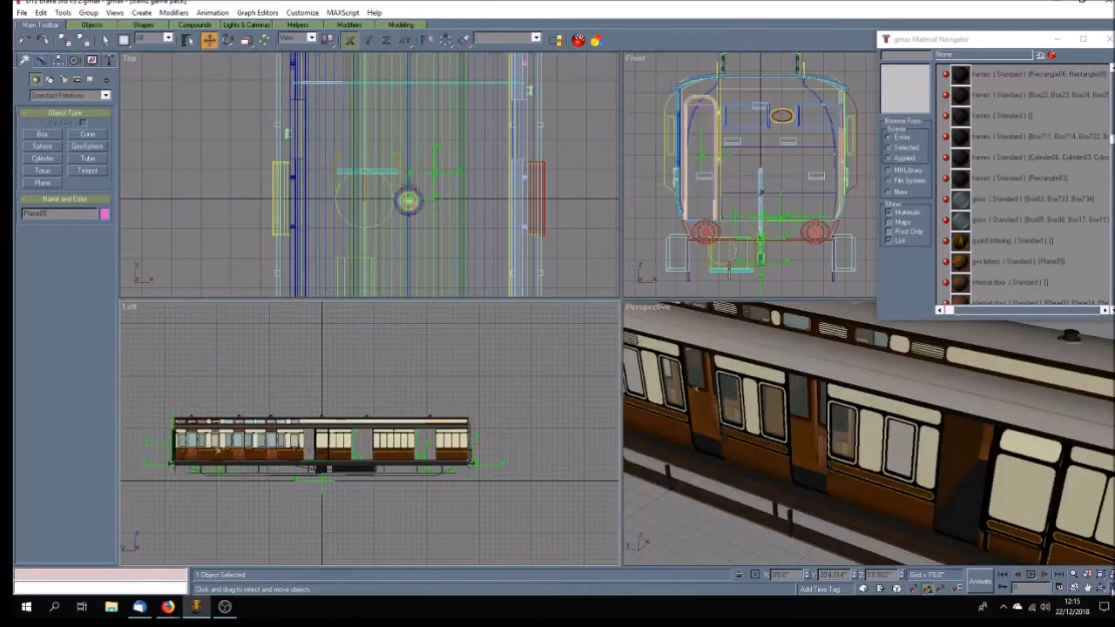
{"action": "left_click", "coordinate": [1087, 588]}
{"action": "mouse_move", "coordinate": [648, 393]}
{"action": "left_mouse_down"}
{"action": "mouse_move", "coordinate": [845, 436]}
{"action": "mouse_move", "coordinate": [807, 434]}
{"action": "mouse_move", "coordinate": [798, 449]}
{"action": "mouse_move", "coordinate": [779, 442]}
{"action": "left_mouse_up"}
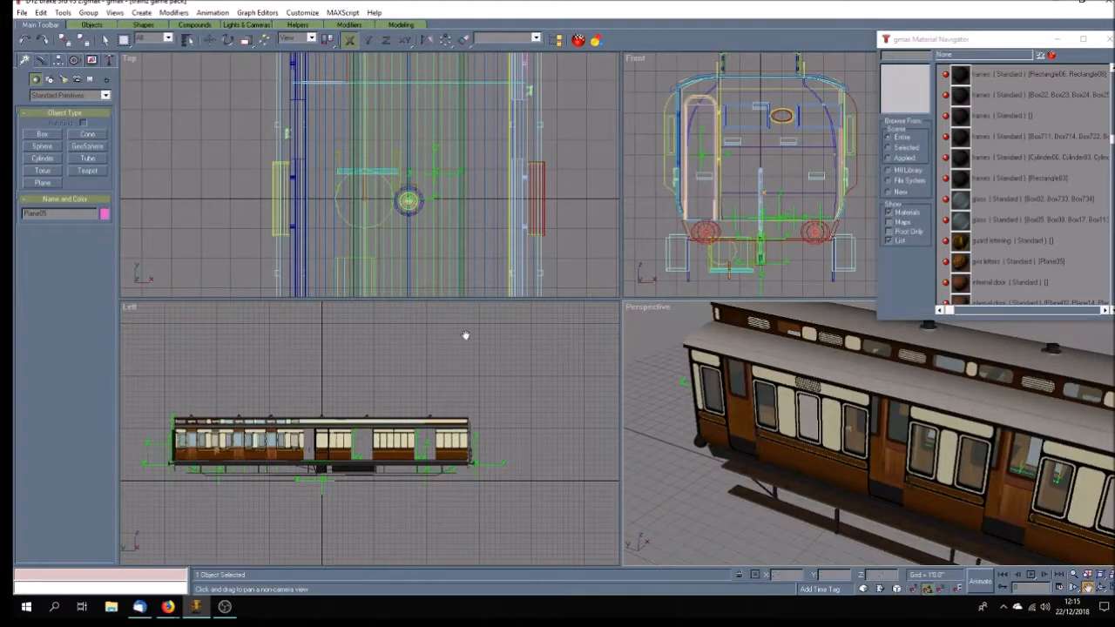
{"action": "left_click_drag", "start_coordinate": [359, 155], "coordinate": [411, 467]}
{"action": "left_click_drag", "start_coordinate": [457, 172], "coordinate": [403, 373]}
{"action": "left_click_drag", "start_coordinate": [400, 189], "coordinate": [408, 329]}
{"action": "left_click_drag", "start_coordinate": [401, 249], "coordinate": [448, 210]}
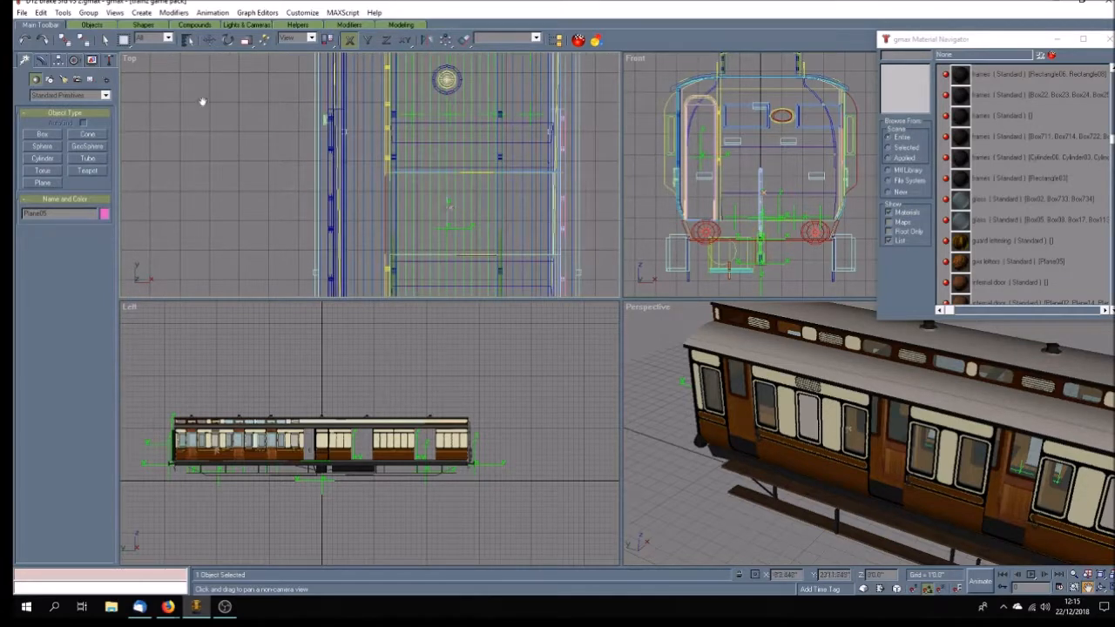
{"action": "left_click", "coordinate": [209, 39]}
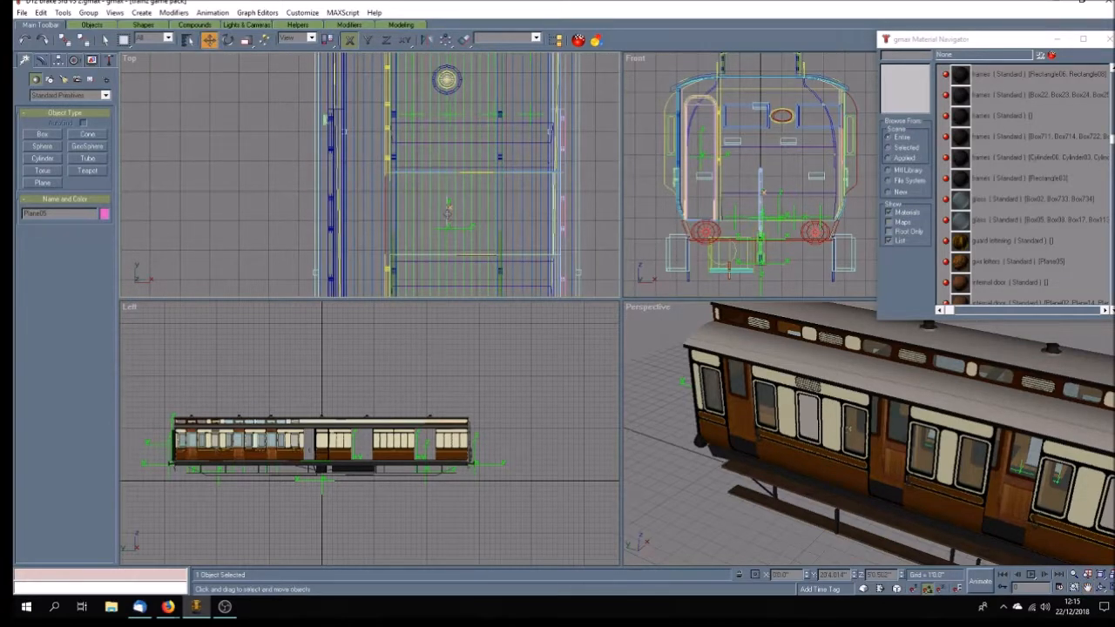
{"action": "left_click_drag", "start_coordinate": [448, 217], "coordinate": [329, 212]}
{"action": "left_click_drag", "start_coordinate": [329, 212], "coordinate": [329, 212]}
{"action": "double_click", "coordinate": [775, 574]}
{"action": "type", "text": "-4"}
{"action": "key", "text": "Return"}
Clone the lettering plane once as a copy along the carriage side onto the last lower panel at the luggage end.
{"action": "left_click", "coordinate": [1087, 588]}
{"action": "left_click_drag", "start_coordinate": [279, 523], "coordinate": [299, 487]}
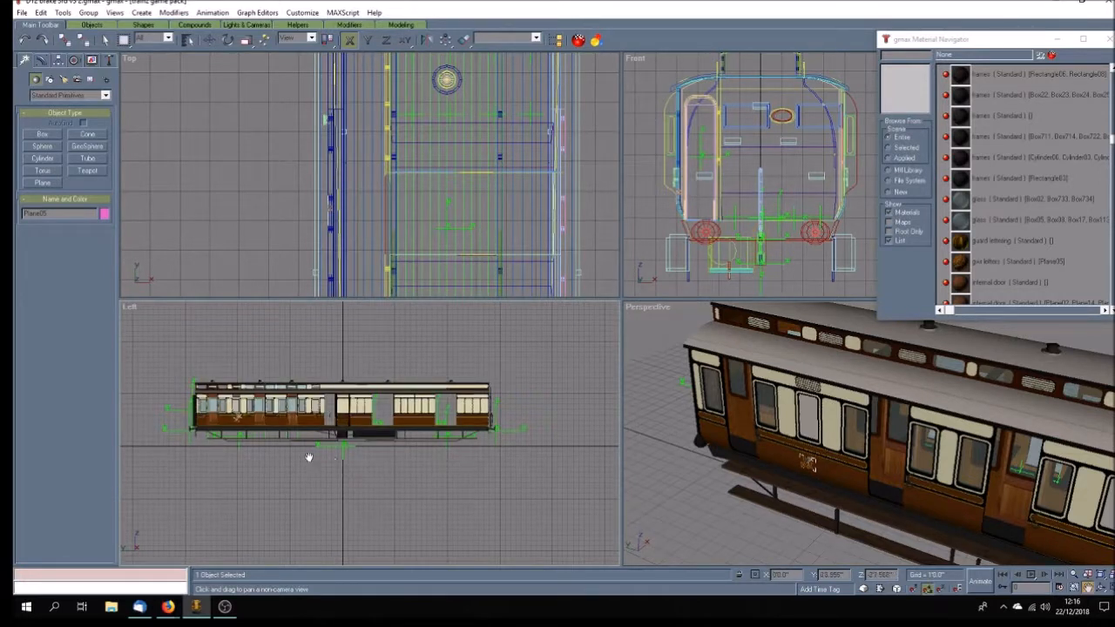
{"action": "left_click", "coordinate": [209, 40]}
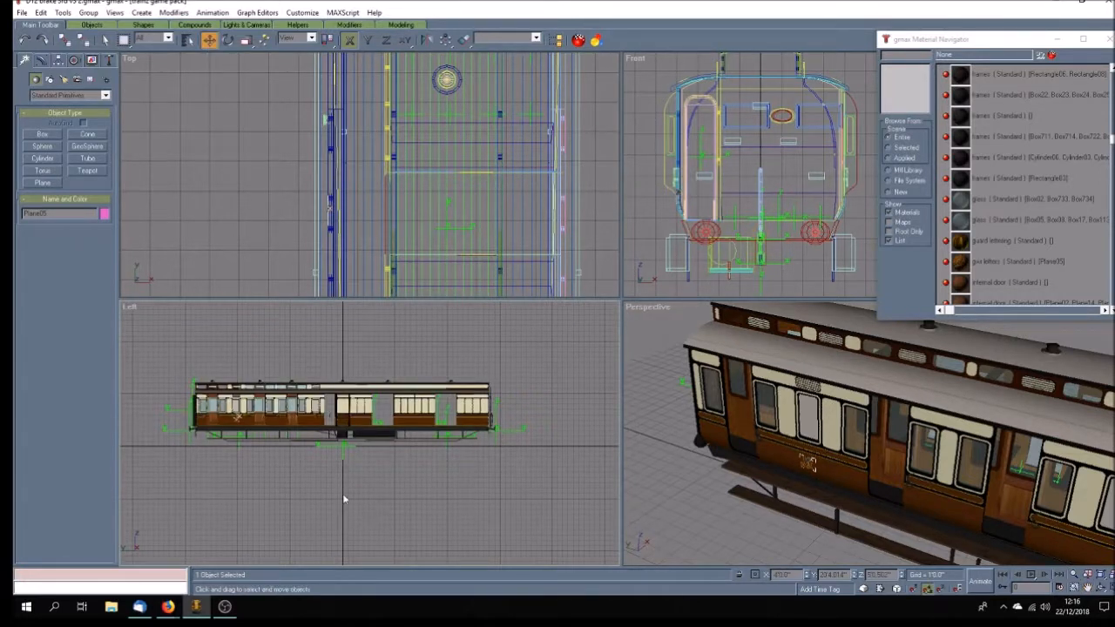
{"action": "key", "text": "F3"}
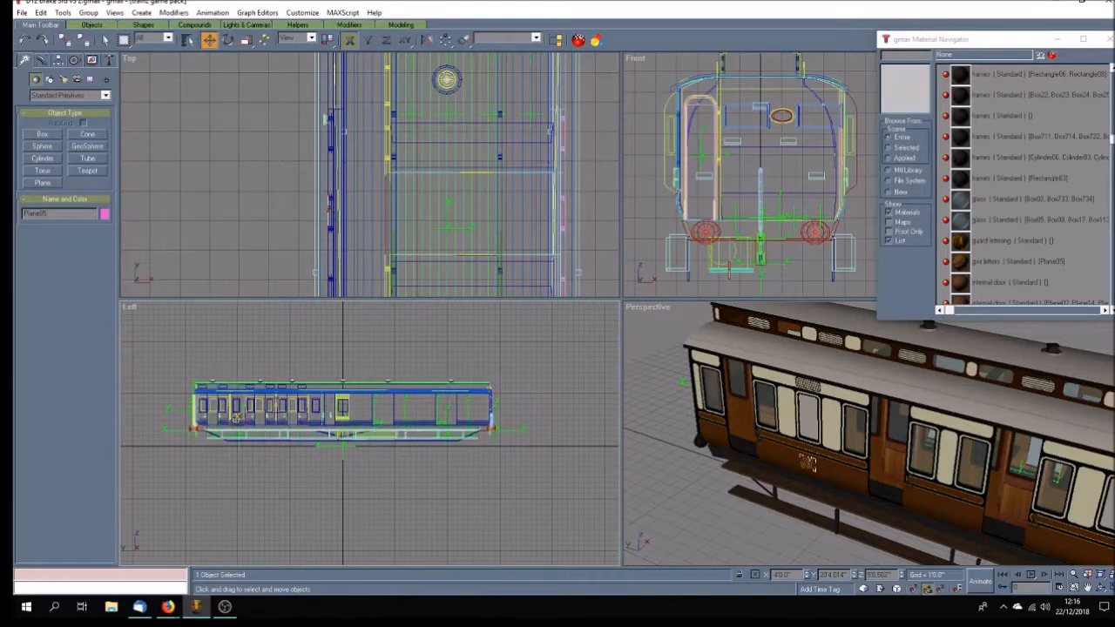
{"action": "key", "text": "F3"}
{"action": "left_click_drag", "start_coordinate": [374, 433], "coordinate": [471, 442], "text": "shift"}
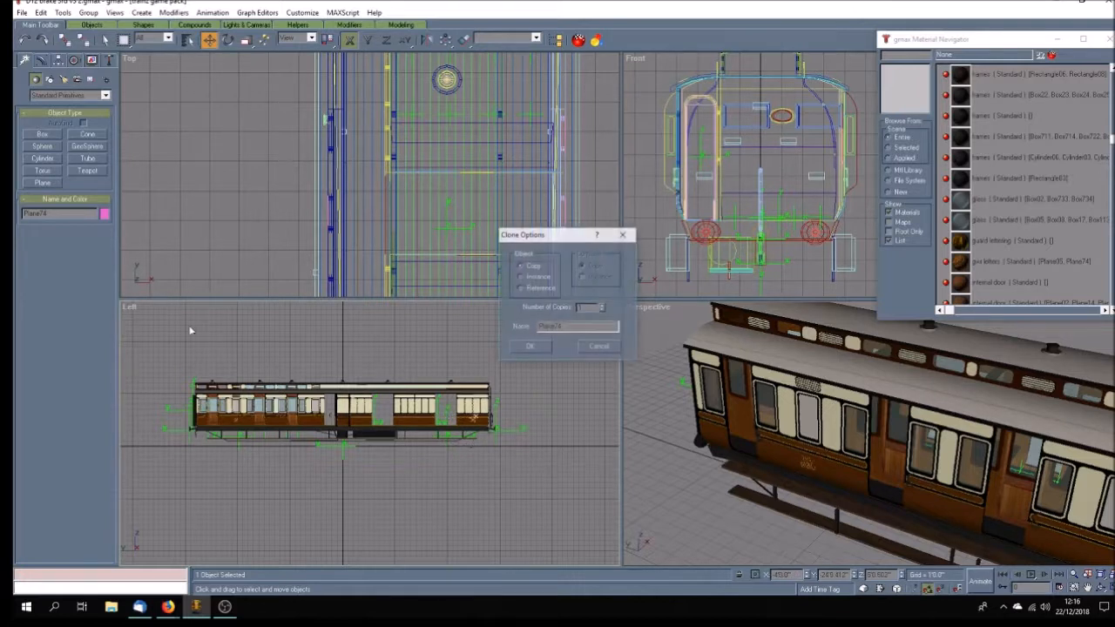
Confirm the single lettering plane copy and change the length of the new plane on the luggage-end panel.
{"action": "left_click", "coordinate": [529, 347]}
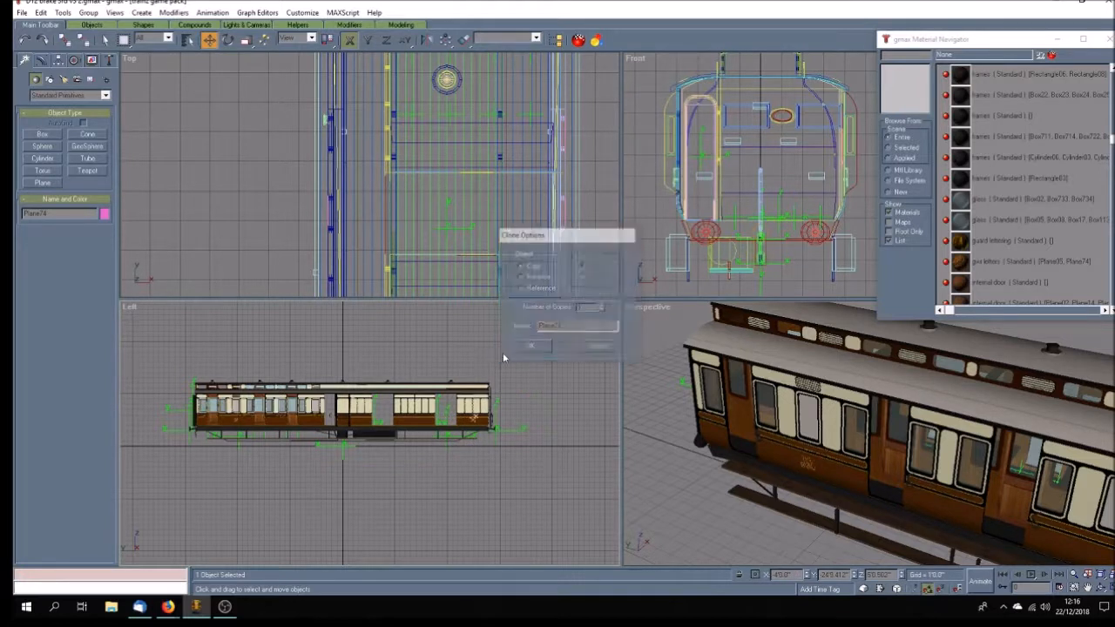
{"action": "right_click", "coordinate": [130, 311]}
{"action": "left_click", "coordinate": [172, 412]}
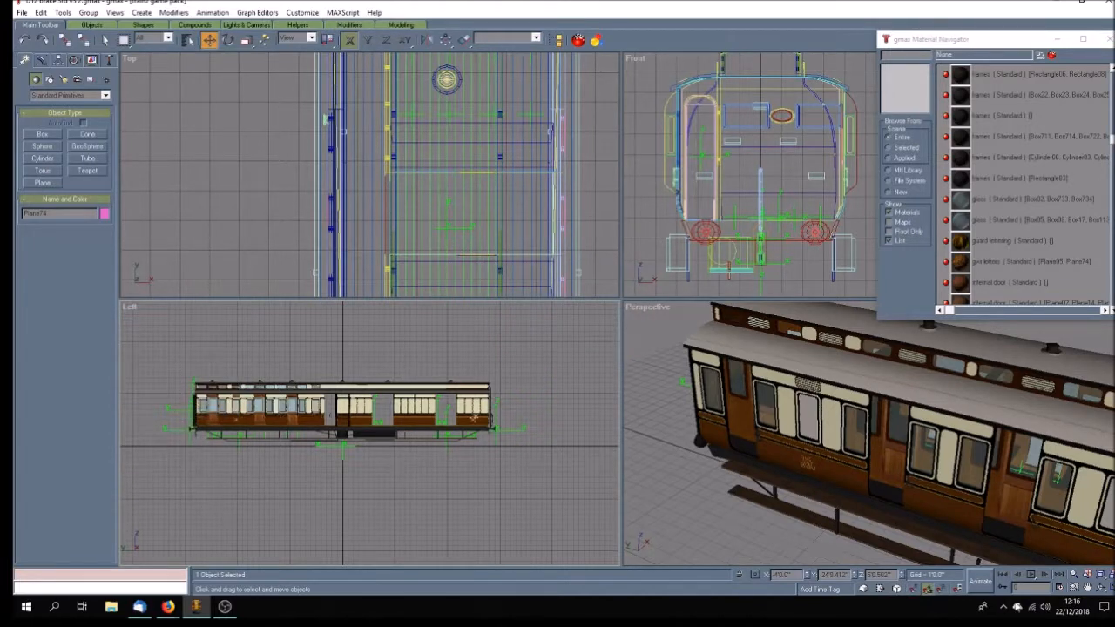
{"action": "left_click", "coordinate": [1104, 588]}
{"action": "left_click", "coordinate": [1087, 588]}
{"action": "left_click_drag", "start_coordinate": [647, 362], "coordinate": [627, 473]}
{"action": "scroll", "coordinate": [621, 428], "scroll_direction": "up", "scroll_amount": 5}
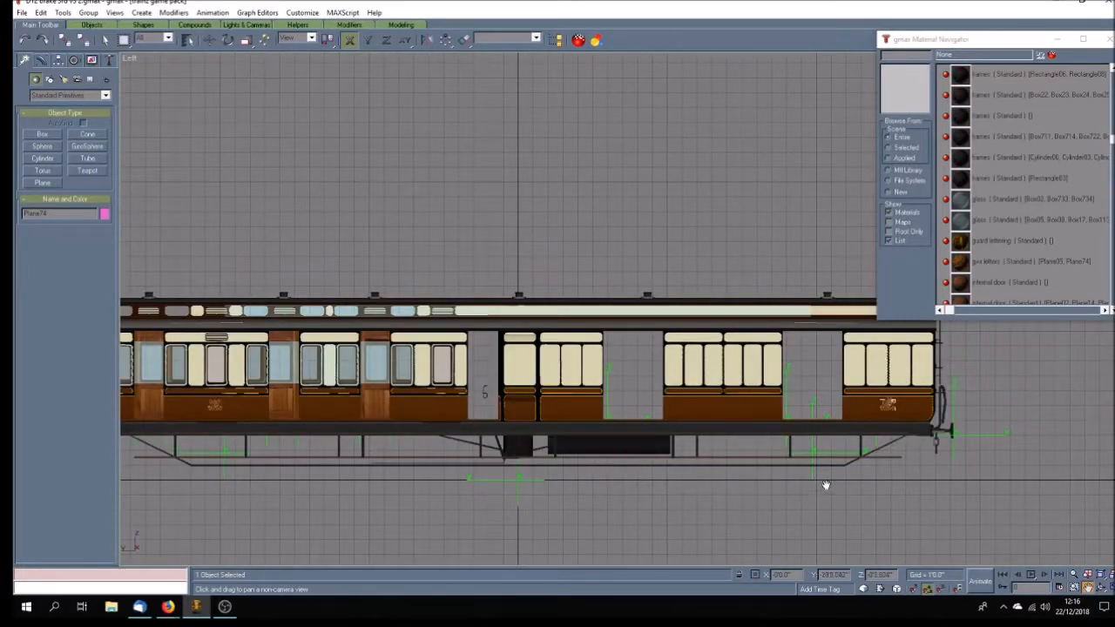
{"action": "left_click", "coordinate": [41, 59]}
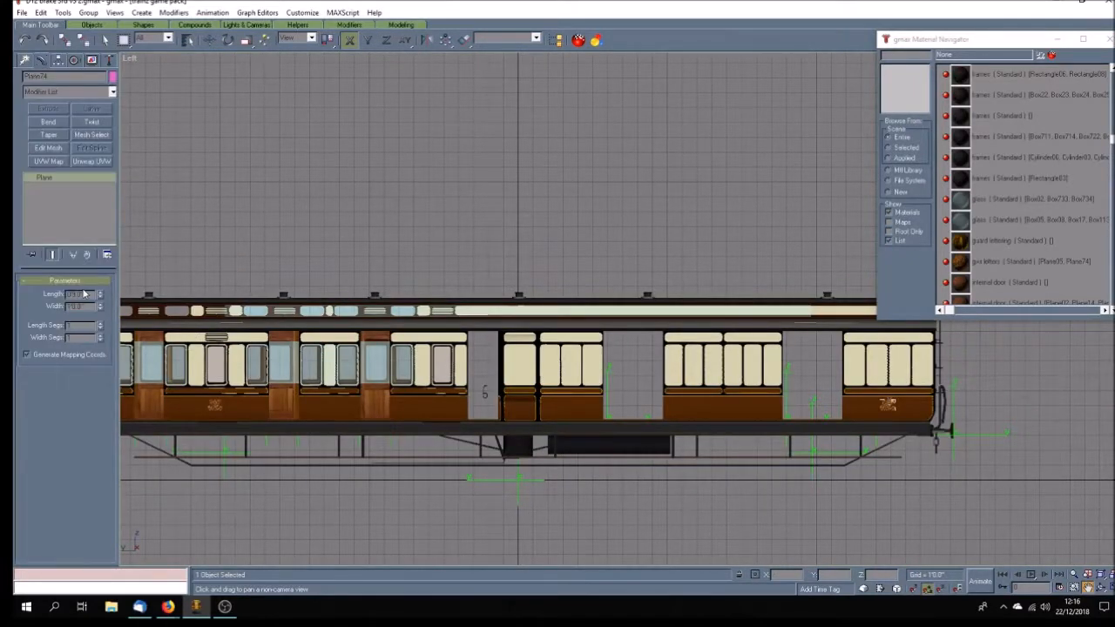
{"action": "double_click", "coordinate": [79, 293]}
{"action": "key", "text": "Return"}
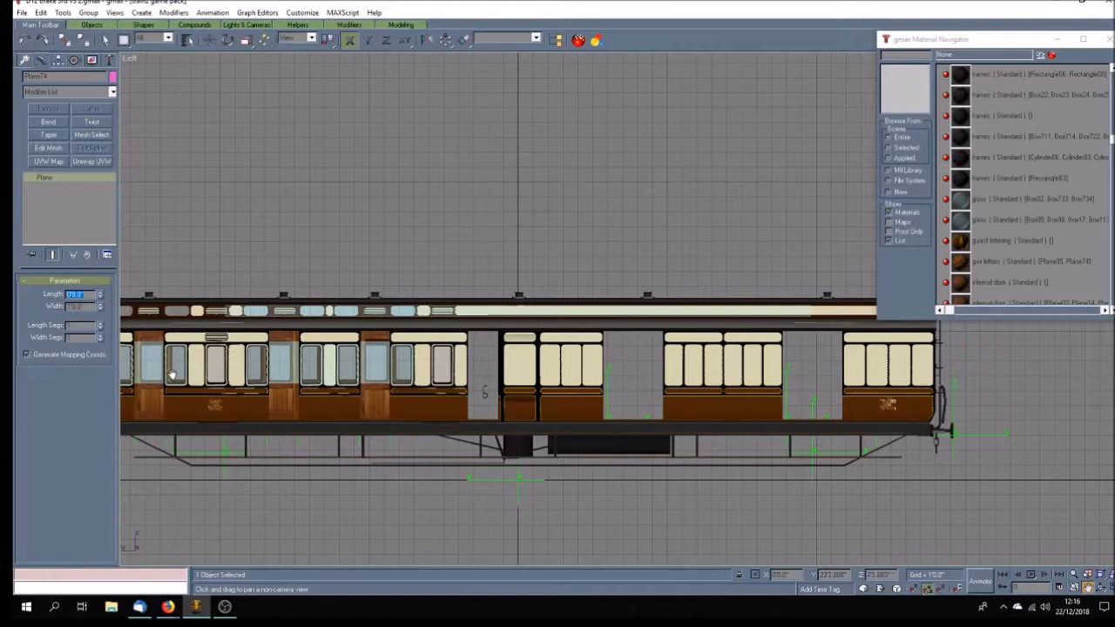
Select the original lettering plane between the first two door openings and check its size and place along the carriage side.
{"action": "left_click", "coordinate": [209, 39]}
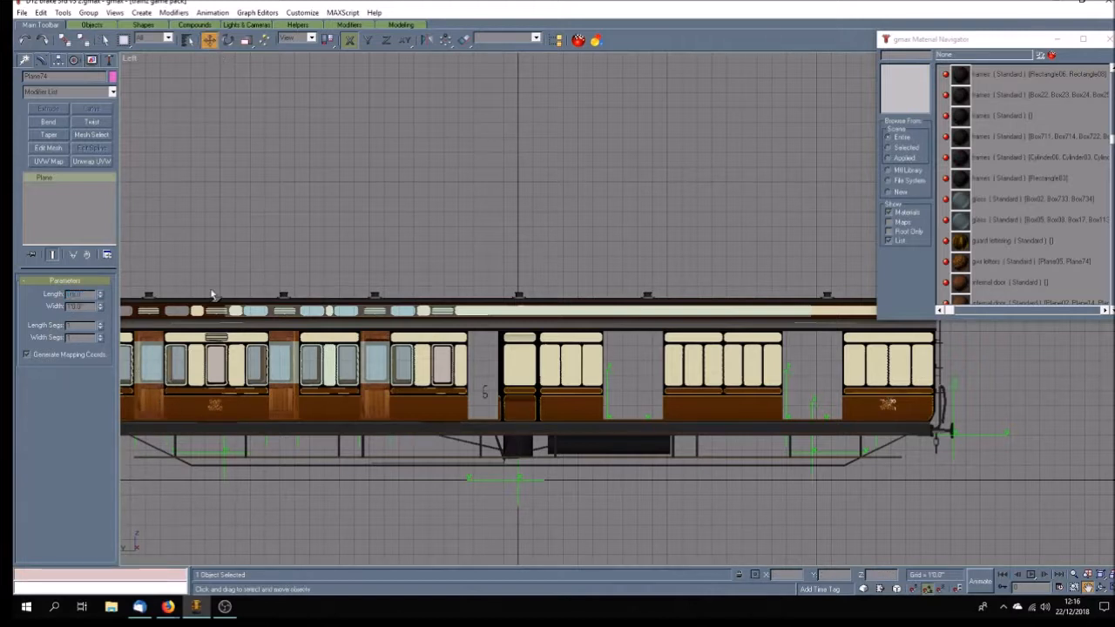
{"action": "left_click", "coordinate": [217, 406]}
{"action": "left_click", "coordinate": [249, 277]}
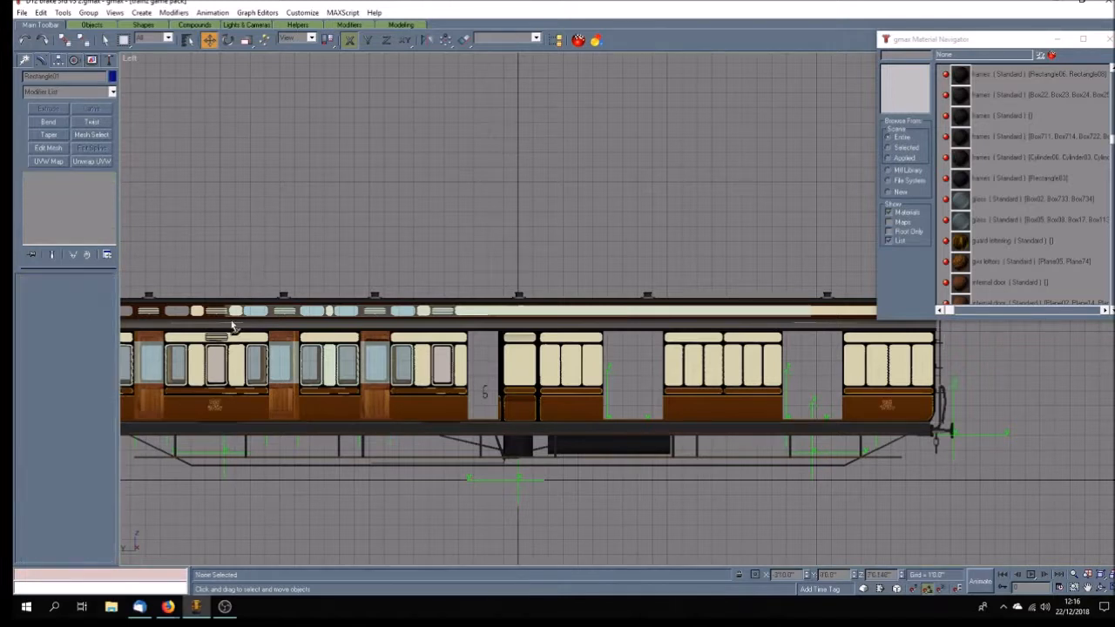
{"action": "left_click", "coordinate": [217, 405]}
{"action": "left_click", "coordinate": [215, 401]}
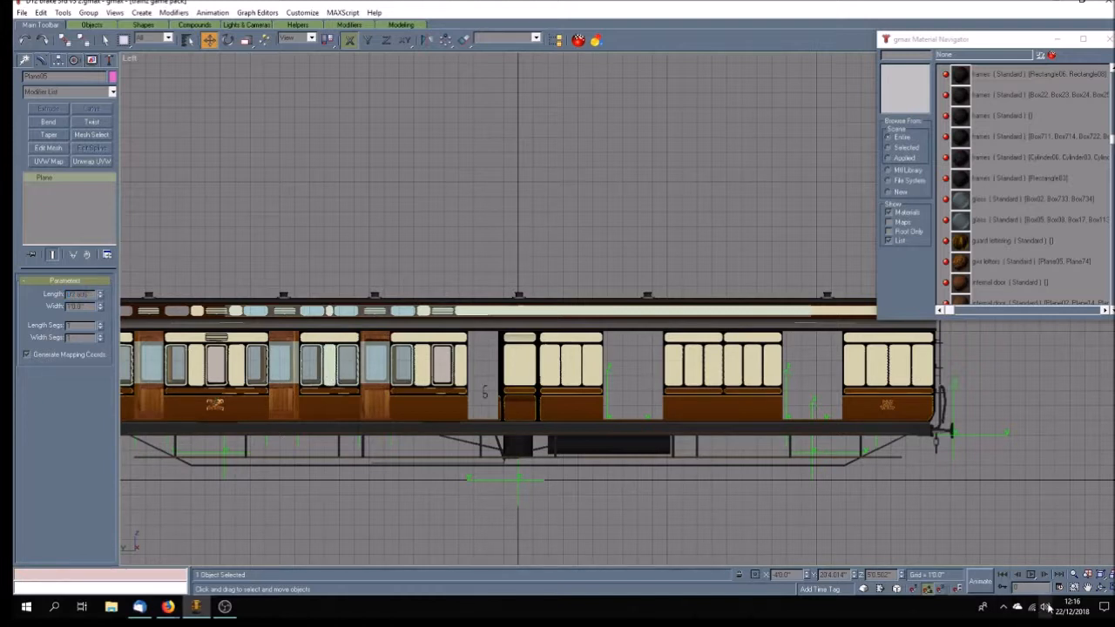
{"action": "left_click", "coordinate": [1087, 588]}
{"action": "mouse_move", "coordinate": [415, 465]}
{"action": "left_mouse_down"}
{"action": "mouse_move", "coordinate": [533, 476]}
{"action": "mouse_move", "coordinate": [473, 475]}
{"action": "left_mouse_up"}
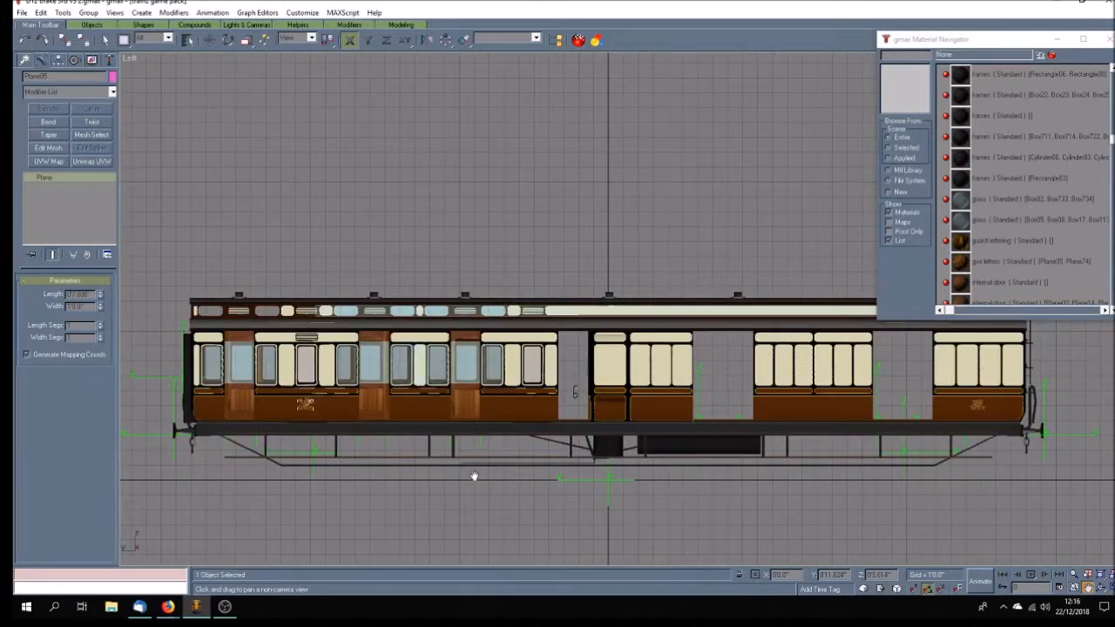
Clone the luggage-end lettering plane once as a copy onto the lower panel between the two luggage door openings.
{"action": "left_click", "coordinate": [209, 39]}
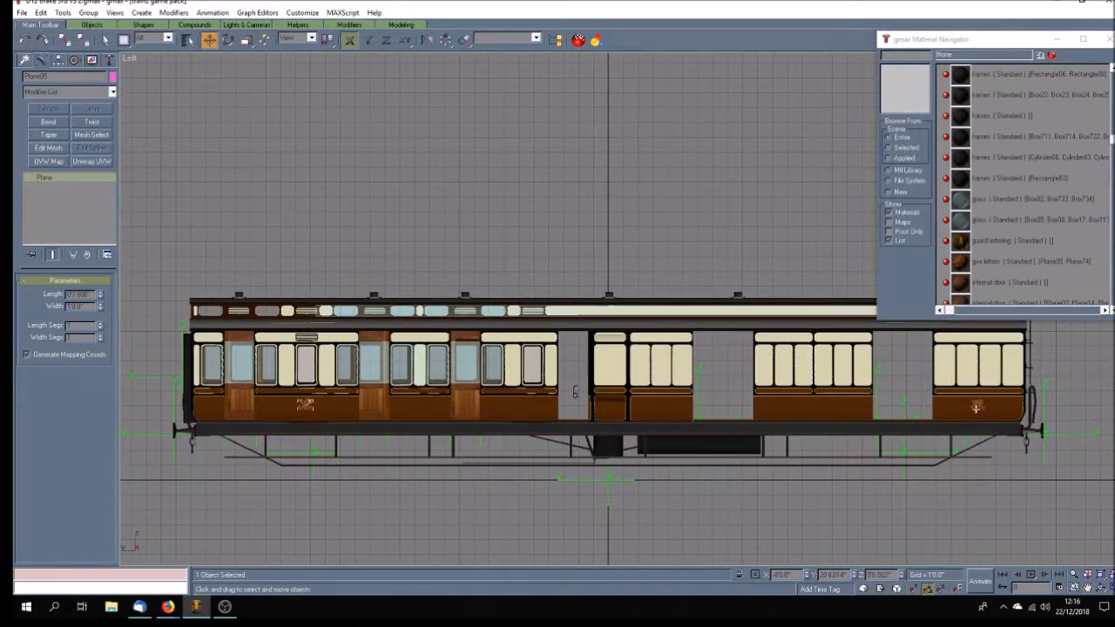
{"action": "left_click", "coordinate": [976, 408]}
{"action": "left_click", "coordinate": [977, 405]}
{"action": "left_click_drag", "start_coordinate": [977, 406], "coordinate": [813, 417], "text": "shift"}
{"action": "left_click", "coordinate": [530, 346]}
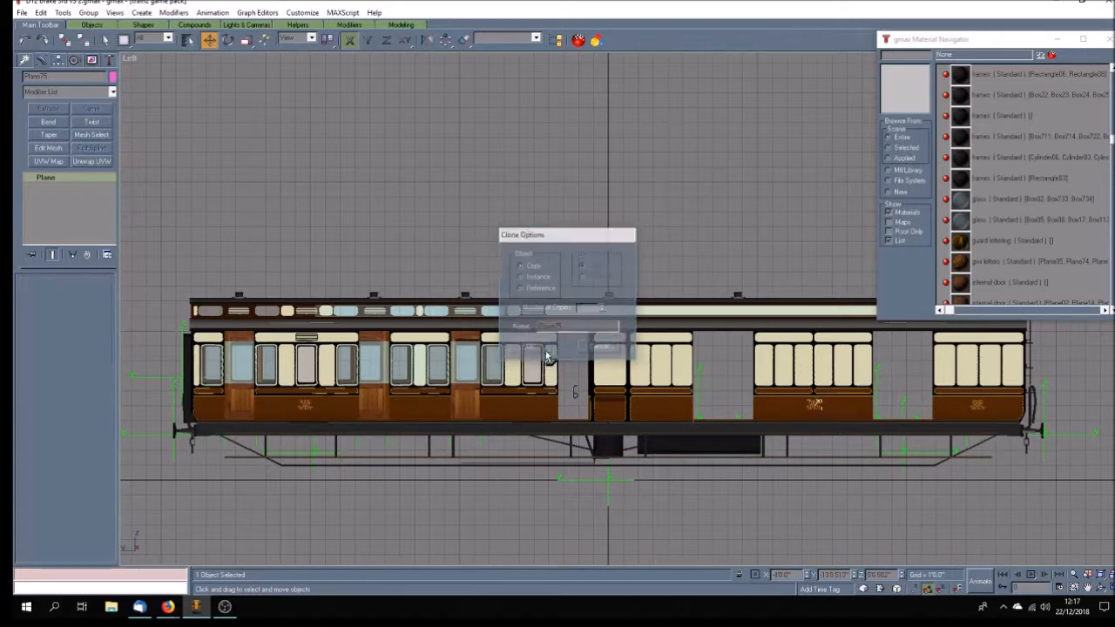
Delete the lettering plane from the last lower panel at the luggage end.
{"action": "left_click", "coordinate": [1014, 500]}
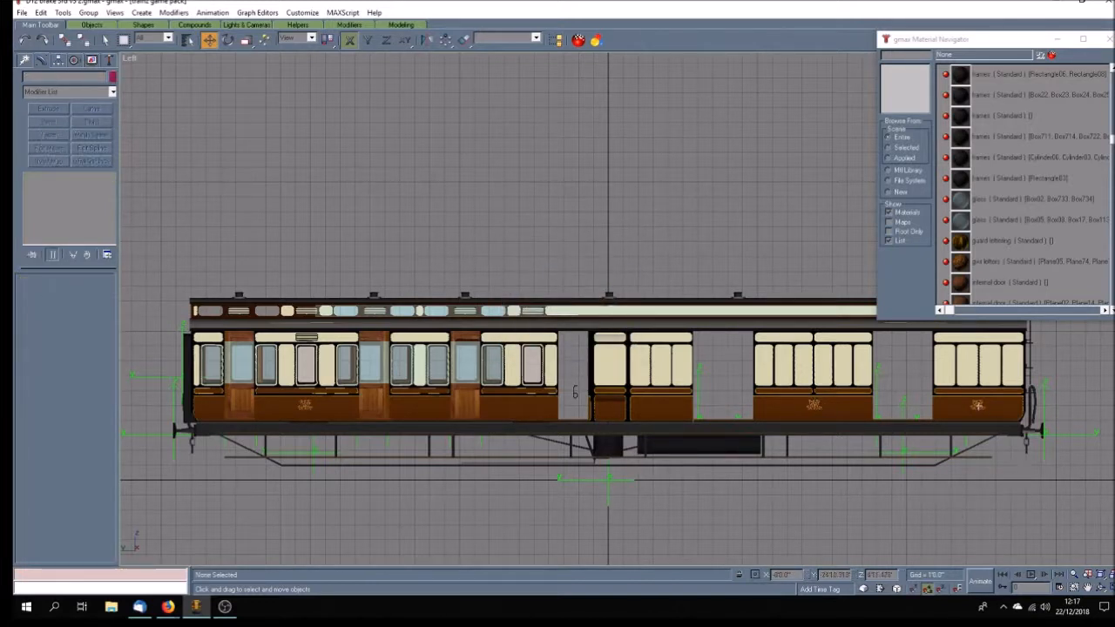
{"action": "left_click", "coordinate": [977, 405]}
{"action": "left_click", "coordinate": [976, 404]}
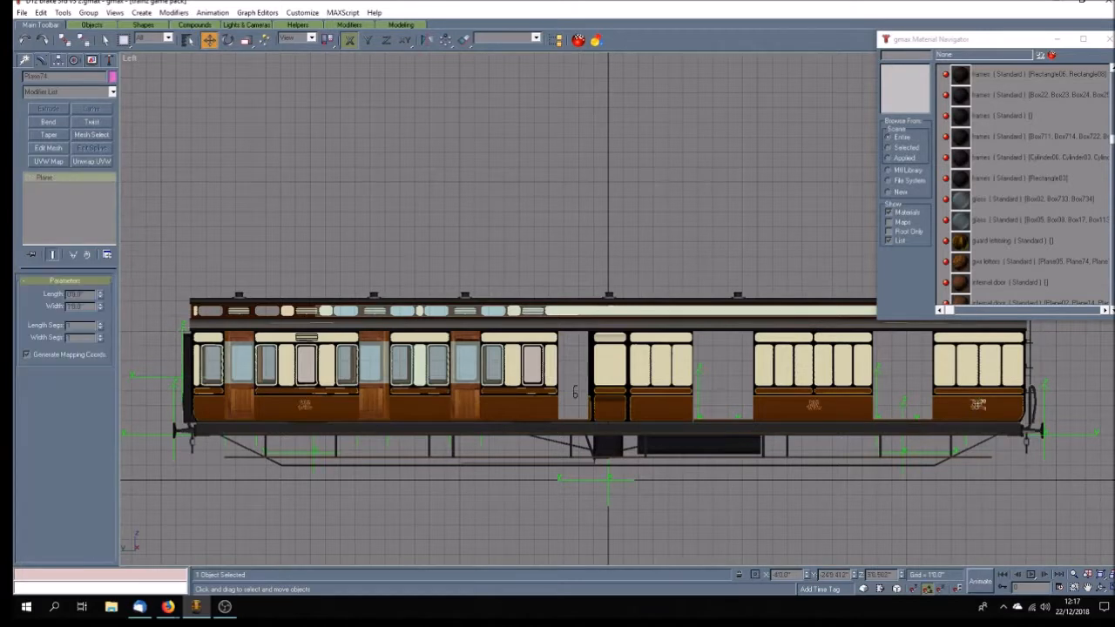
{"action": "key", "text": "Delete"}
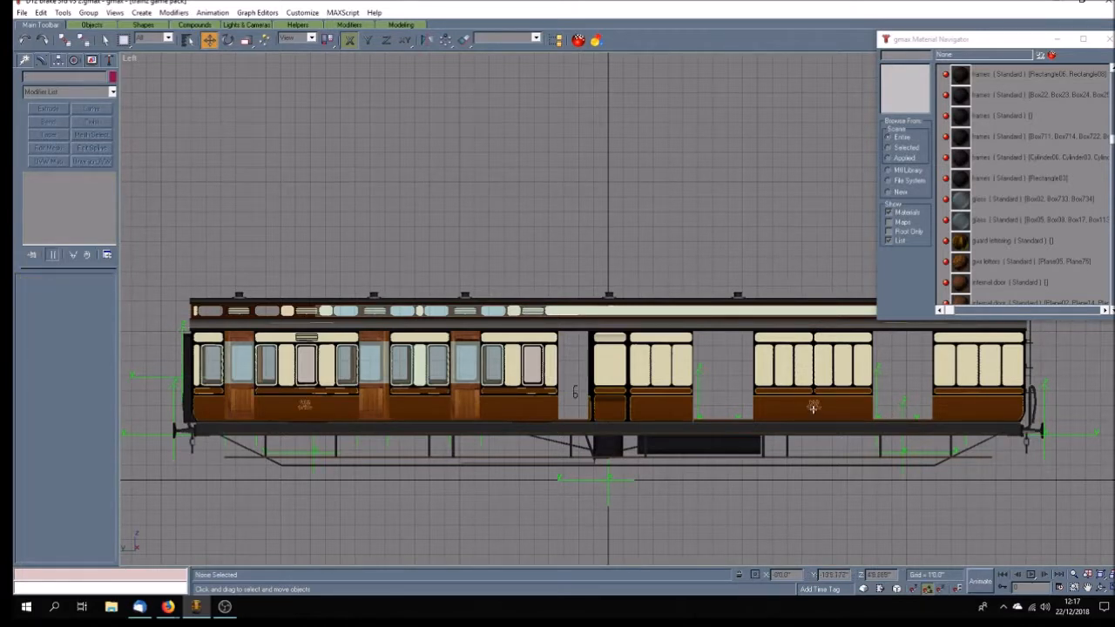
Select the lettering plane between the luggage door openings and save the file.
{"action": "left_click", "coordinate": [813, 408]}
{"action": "left_click", "coordinate": [814, 406]}
{"action": "key", "text": "ctrl+s"}
{"action": "key", "text": "w"}
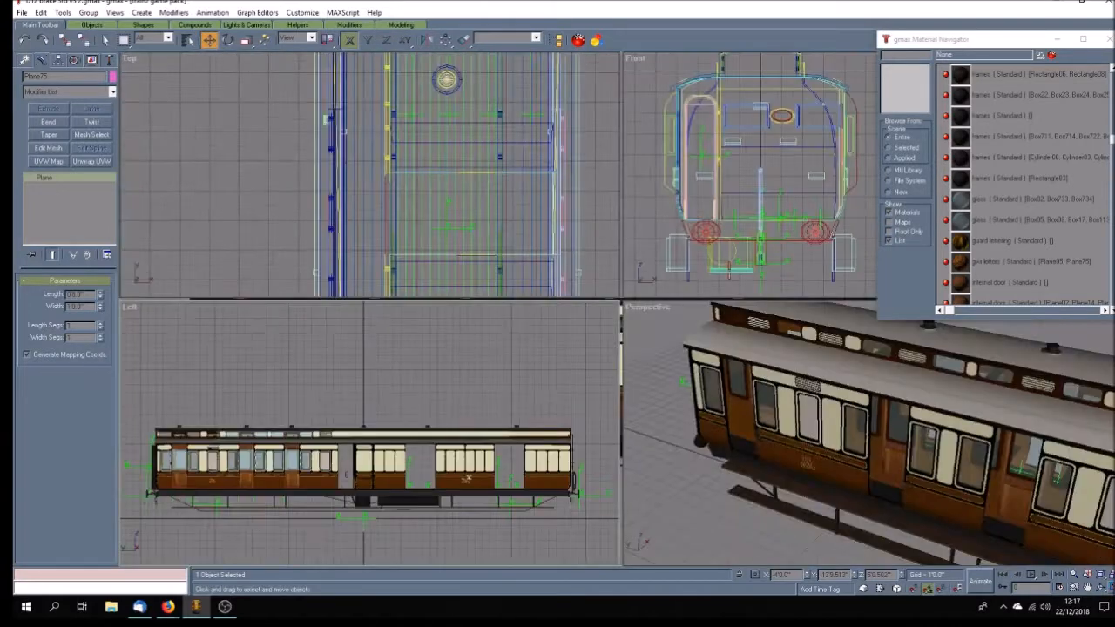
In the Front view, clone the selected lettering plane once as a copy across to the carriage's opposite side.
{"action": "left_click", "coordinate": [1087, 588]}
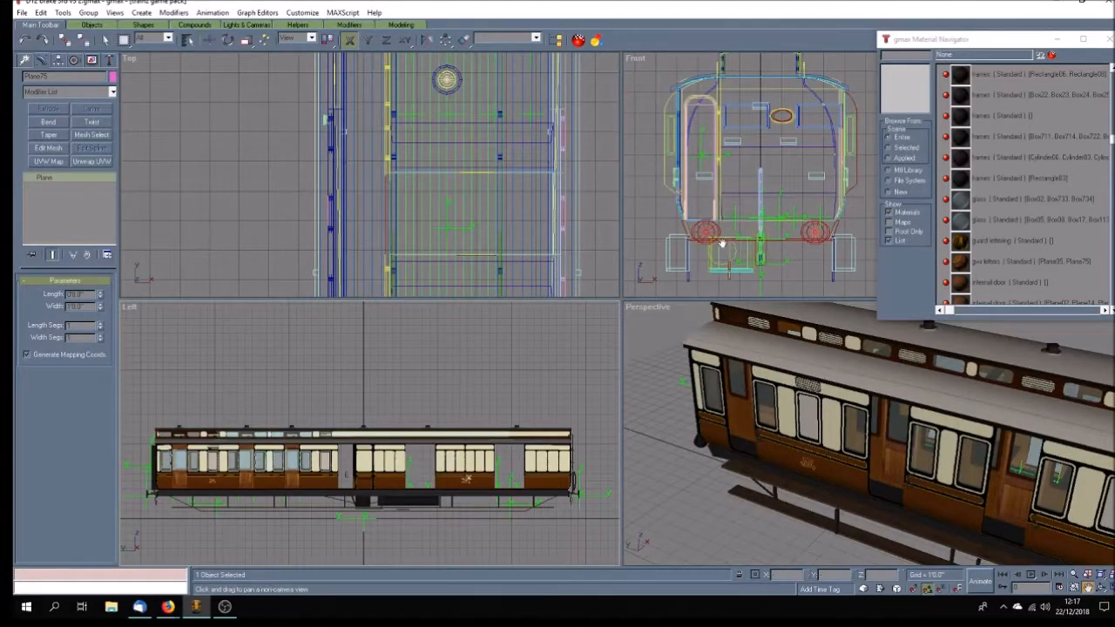
{"action": "left_click_drag", "start_coordinate": [716, 198], "coordinate": [697, 186]}
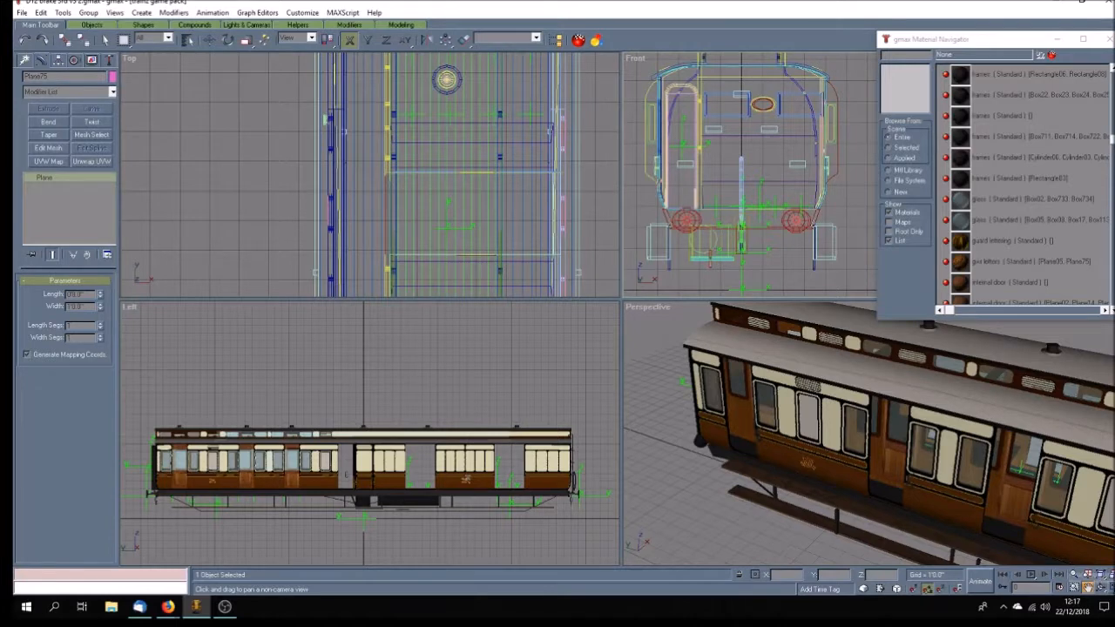
{"action": "left_click", "coordinate": [1109, 588]}
{"action": "left_click_drag", "start_coordinate": [395, 294], "coordinate": [475, 292]}
{"action": "scroll", "coordinate": [425, 320], "scroll_direction": "up", "scroll_amount": 2}
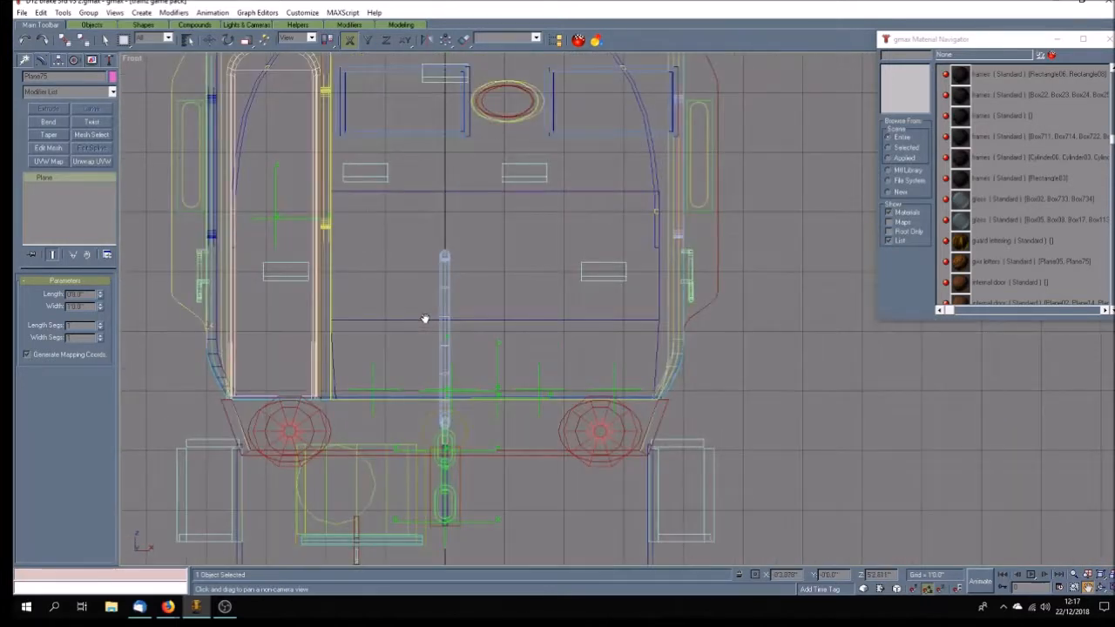
{"action": "left_click", "coordinate": [209, 39]}
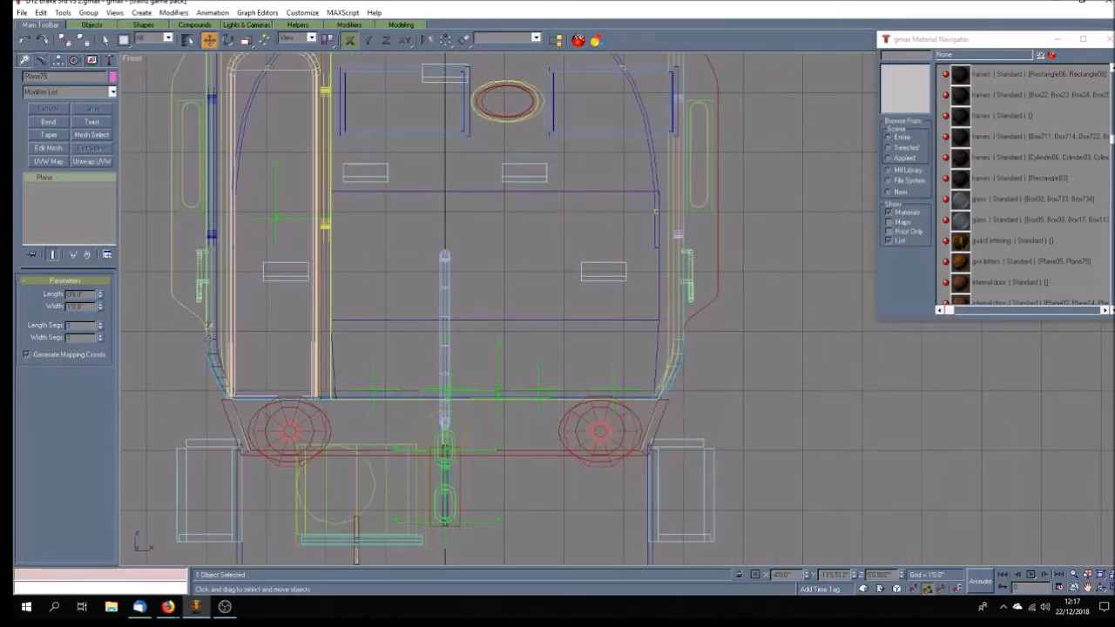
{"action": "left_click", "coordinate": [206, 327]}
{"action": "left_click_drag", "start_coordinate": [576, 342], "coordinate": [719, 343], "text": "shift"}
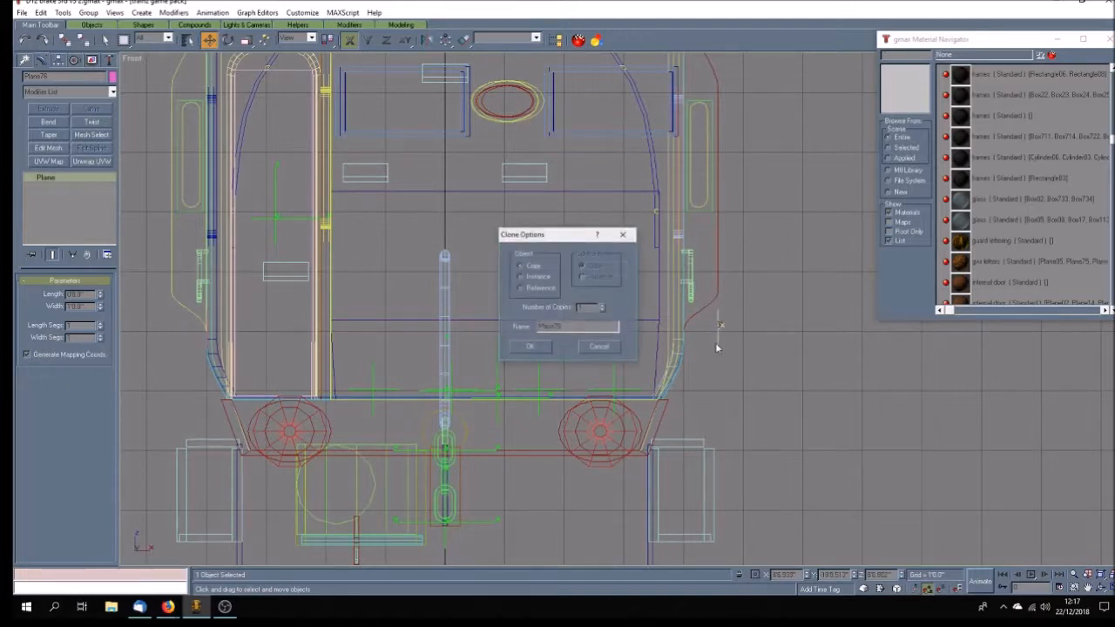
{"action": "left_click", "coordinate": [531, 346]}
Rotate the opposite-side lettering copy to face outward and set its X position to 4'.
{"action": "key", "text": "e"}
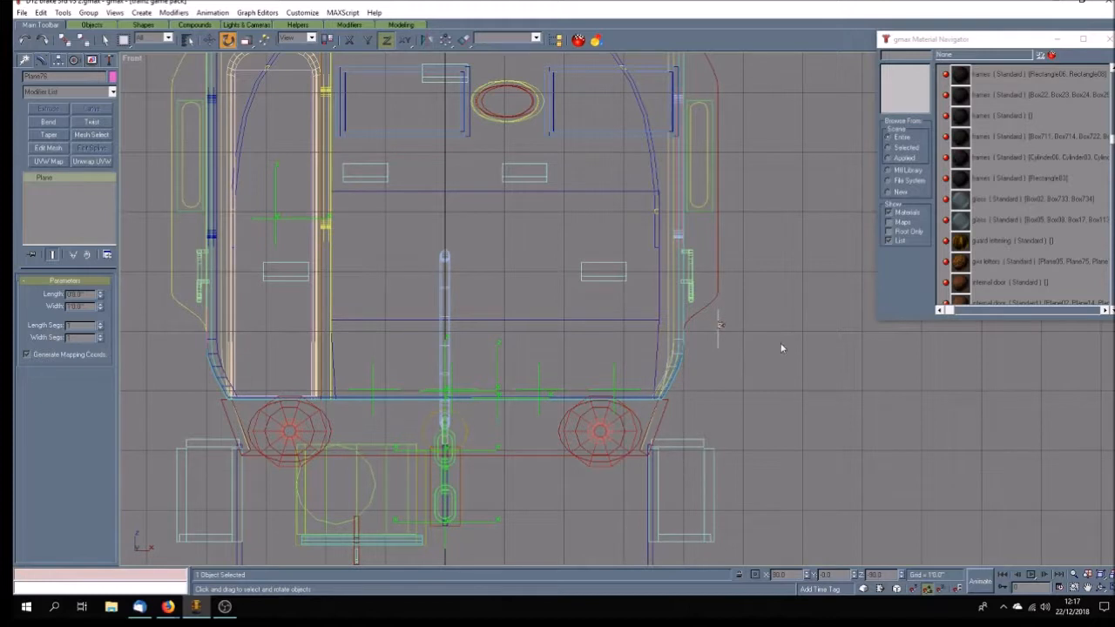
{"action": "key", "text": "F6"}
{"action": "left_click_drag", "start_coordinate": [717, 312], "coordinate": [737, 415]}
{"action": "key", "text": "w"}
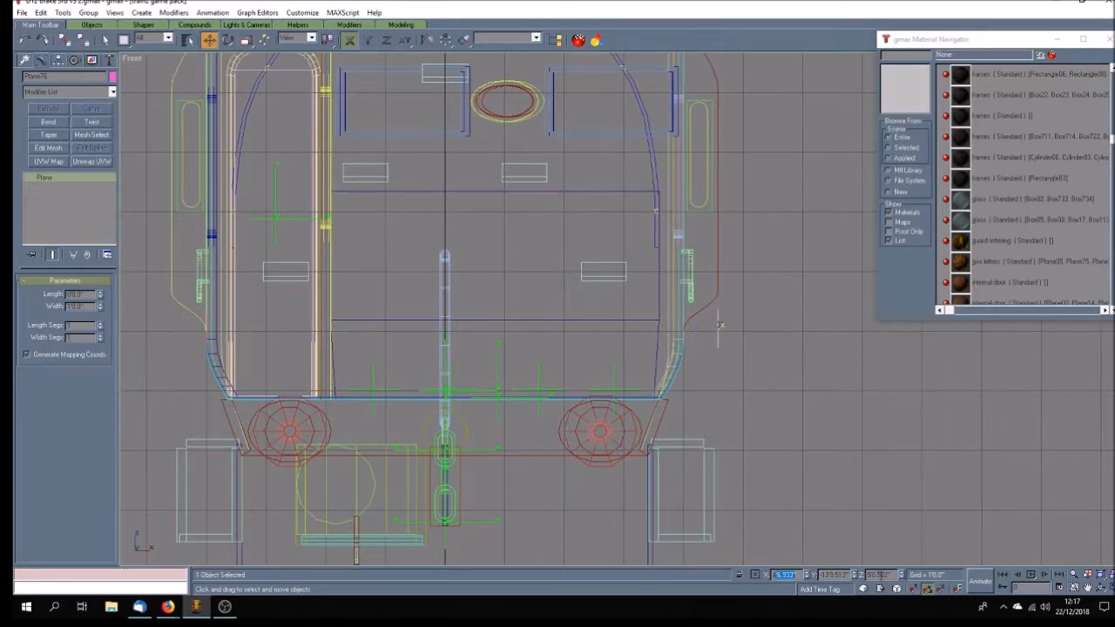
{"action": "type", "text": "4"}
{"action": "key", "text": "Return"}
Return to the four-view layout and clone the opposite-side lettering plane in place as a copy.
{"action": "left_click", "coordinate": [1107, 586]}
{"action": "left_click", "coordinate": [1104, 589]}
{"action": "left_click_drag", "start_coordinate": [875, 461], "coordinate": [873, 497]}
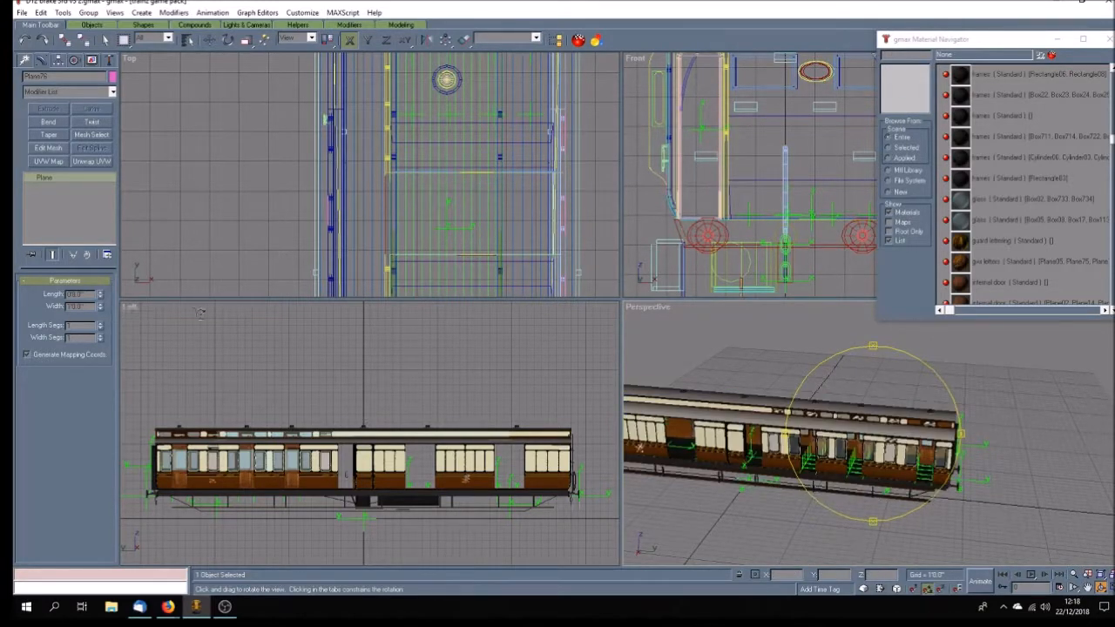
{"action": "left_click", "coordinate": [41, 12]}
{"action": "left_click", "coordinate": [60, 101]}
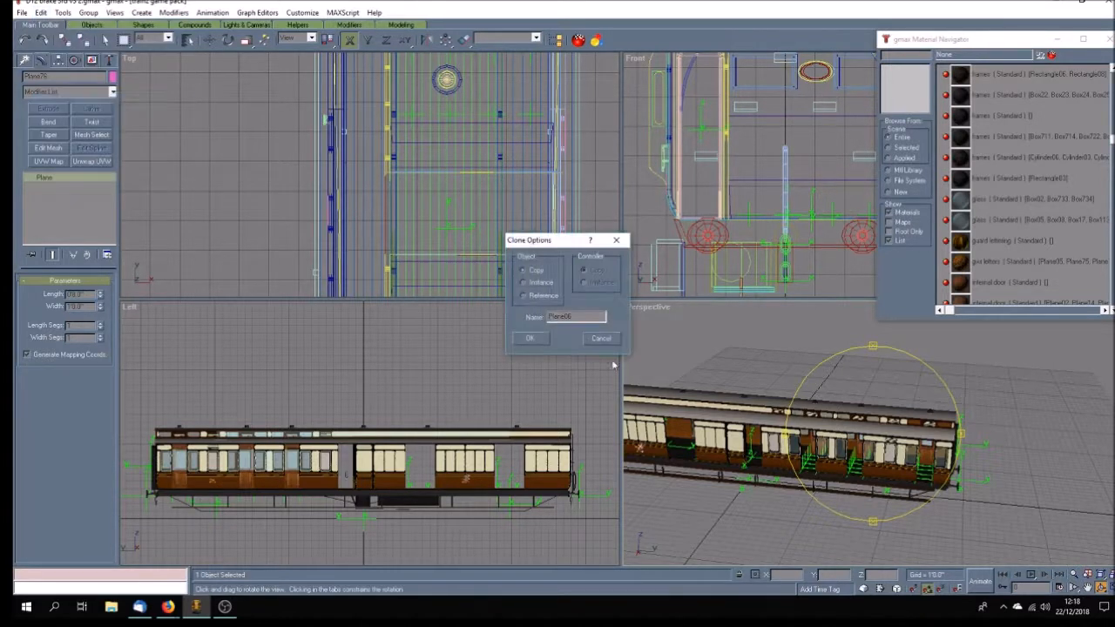
{"action": "left_click", "coordinate": [532, 342]}
{"action": "key", "text": "w"}
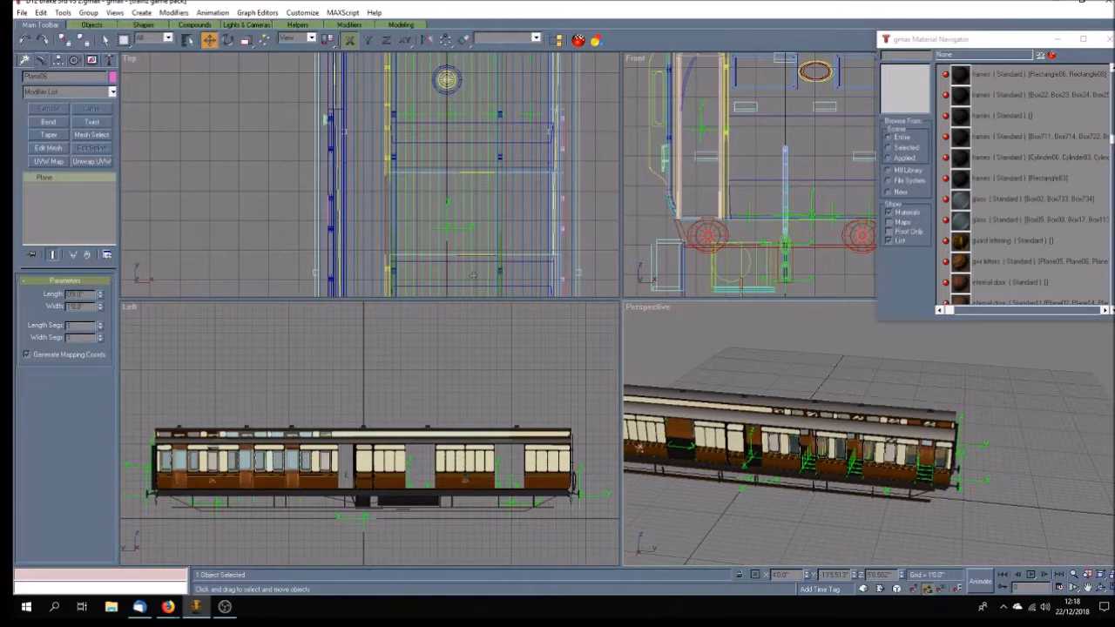
Align the new lettering plane's X position with the a.bog1 attachment point at the passenger end, and inspect the carriage in perspective.
{"action": "left_click", "coordinate": [463, 40]}
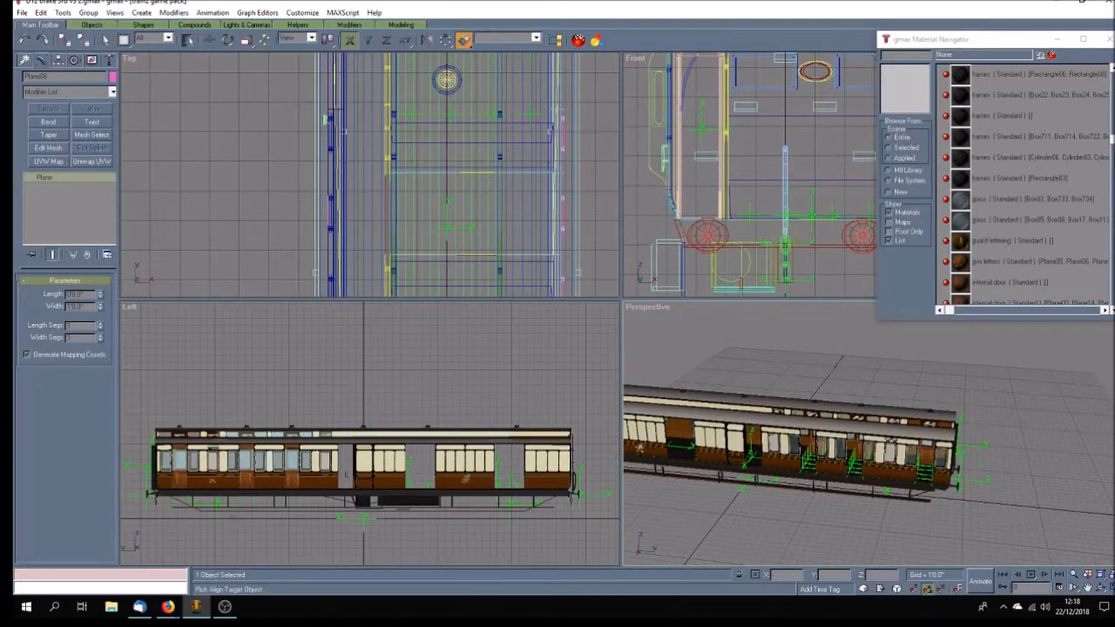
{"action": "left_click", "coordinate": [211, 482]}
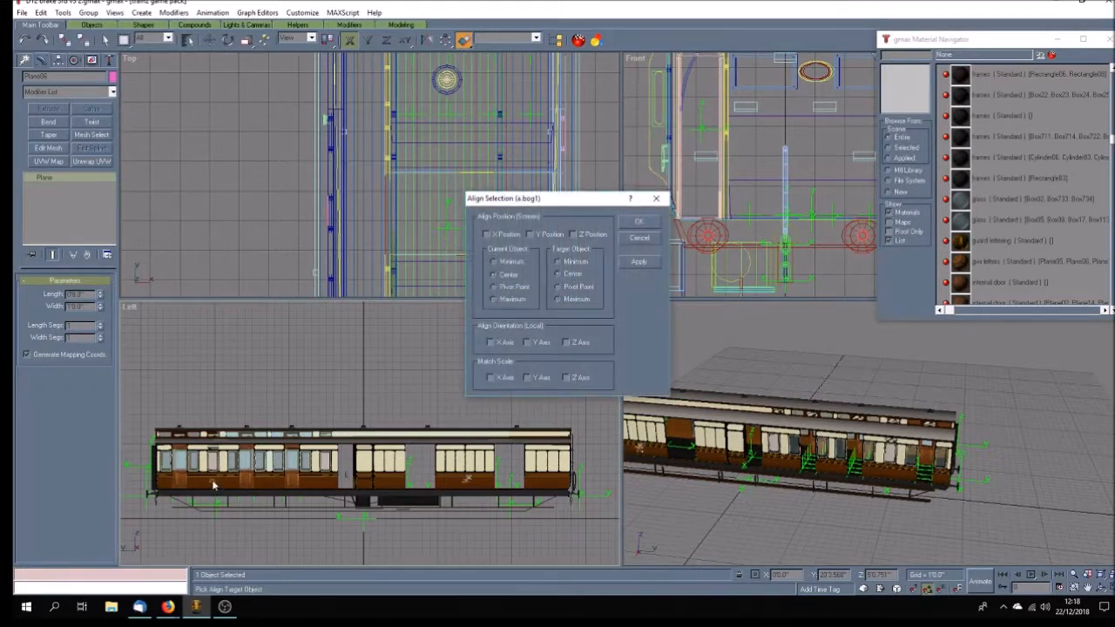
{"action": "left_click", "coordinate": [506, 234]}
{"action": "left_click", "coordinate": [630, 235]}
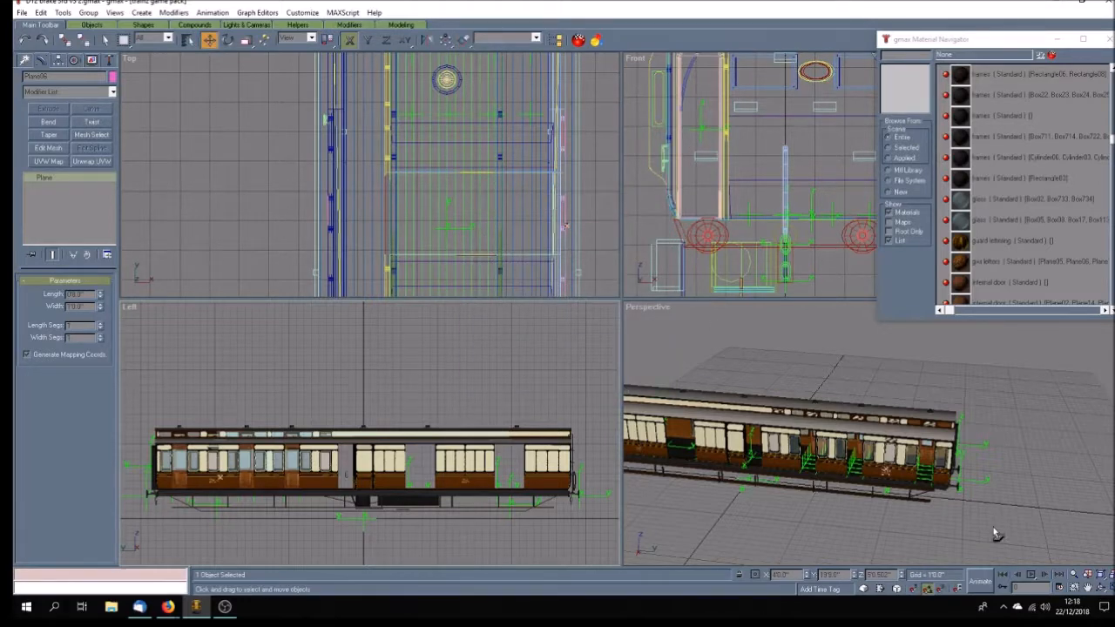
{"action": "left_click", "coordinate": [993, 531]}
{"action": "left_click", "coordinate": [1101, 588]}
{"action": "mouse_move", "coordinate": [906, 453]}
{"action": "left_mouse_down"}
{"action": "mouse_move", "coordinate": [879, 472]}
{"action": "mouse_move", "coordinate": [869, 466]}
{"action": "mouse_move", "coordinate": [921, 469]}
{"action": "mouse_move", "coordinate": [885, 474]}
{"action": "left_mouse_up"}
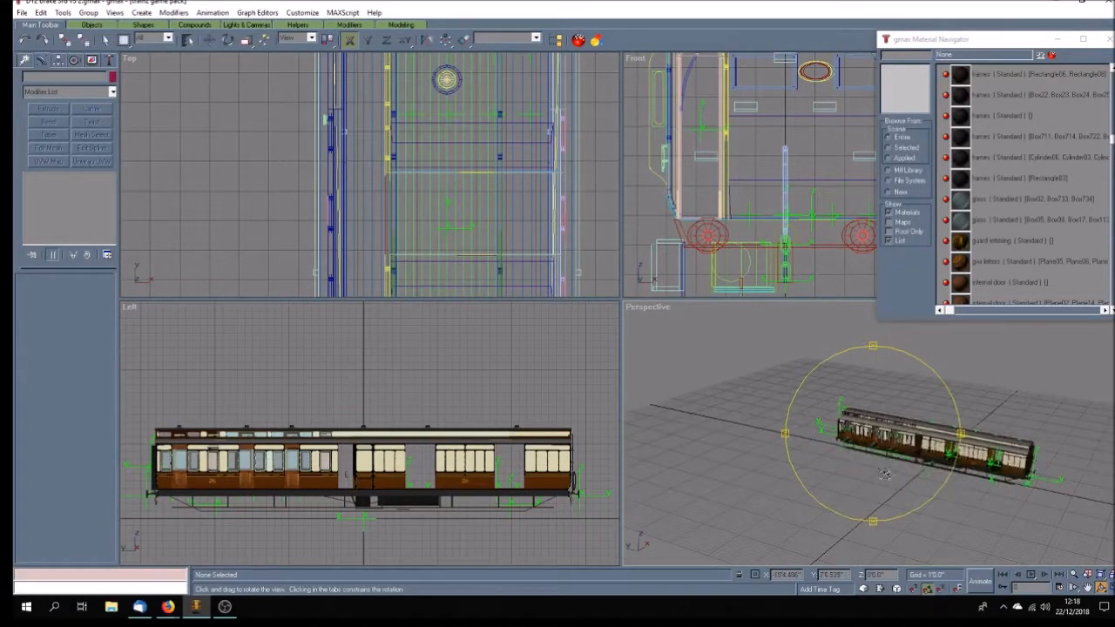
Save the current file, and save it again over D12 brake 3rd v3 1.gmax in the carriages folder.
{"action": "left_click", "coordinate": [21, 12]}
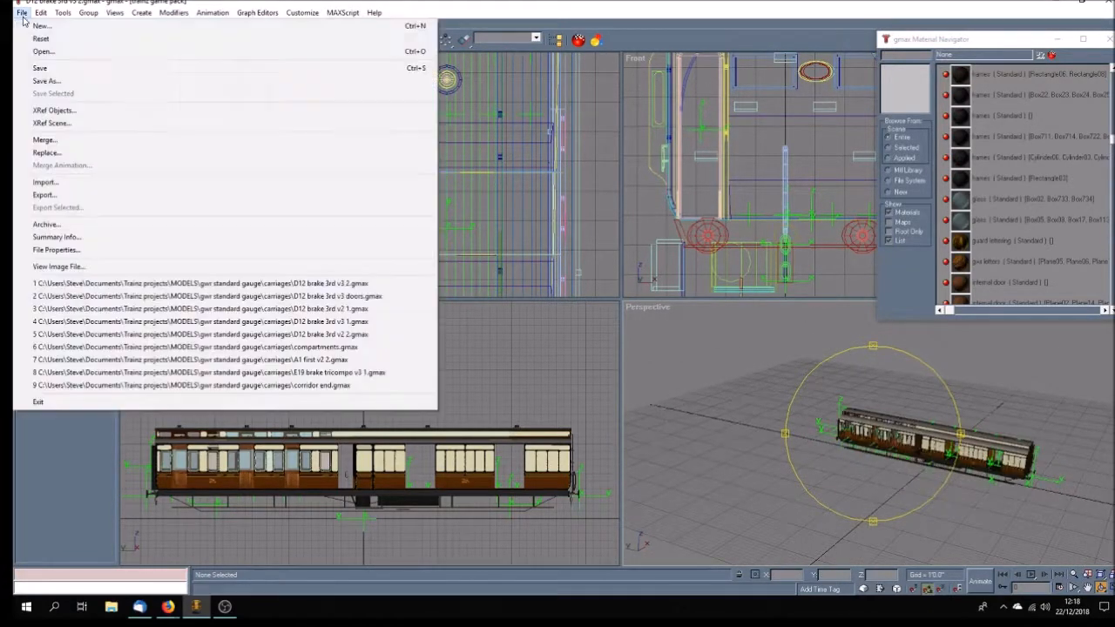
{"action": "left_click", "coordinate": [33, 65]}
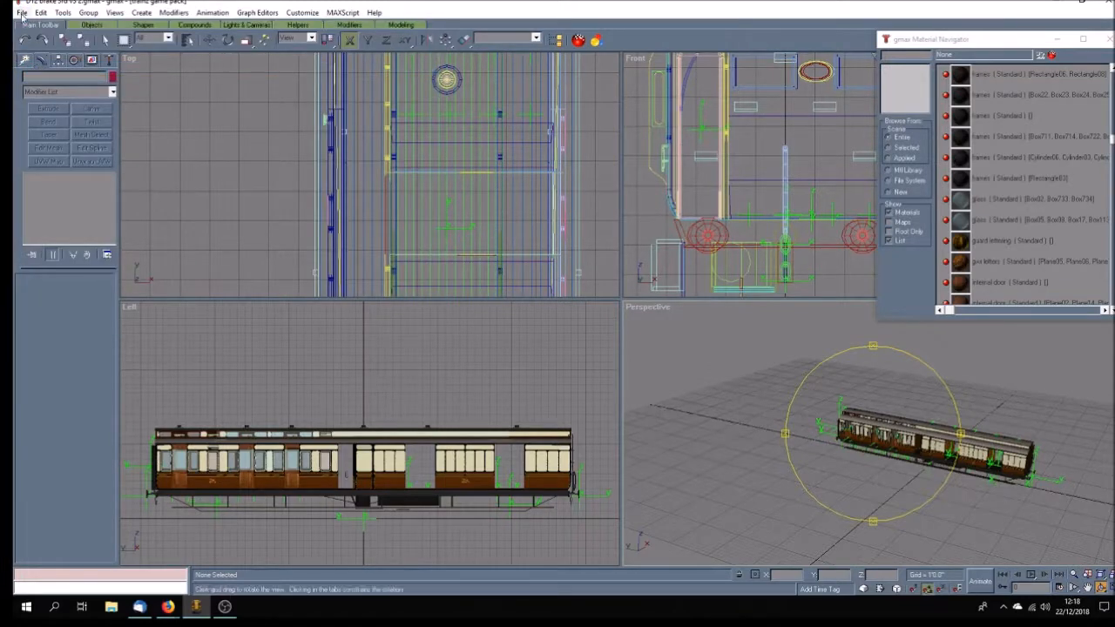
{"action": "left_click", "coordinate": [21, 12]}
{"action": "left_click", "coordinate": [39, 83]}
{"action": "left_click_drag", "start_coordinate": [248, 84], "coordinate": [252, 102]}
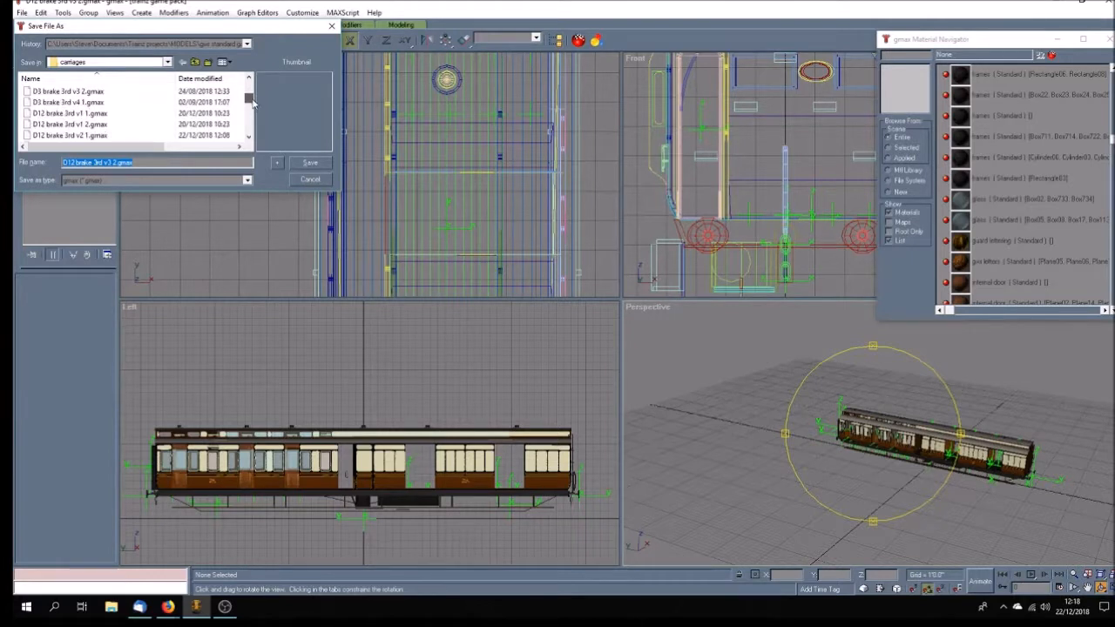
{"action": "scroll", "coordinate": [253, 102], "scroll_direction": "down", "scroll_amount": 1}
{"action": "left_click", "coordinate": [70, 123]}
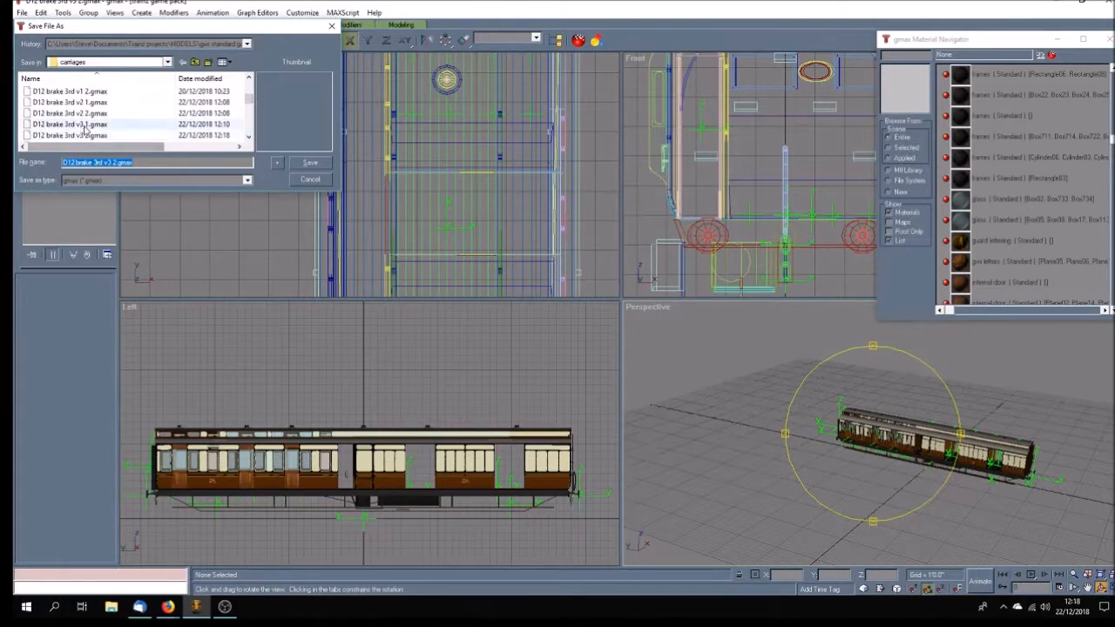
{"action": "left_click", "coordinate": [310, 162]}
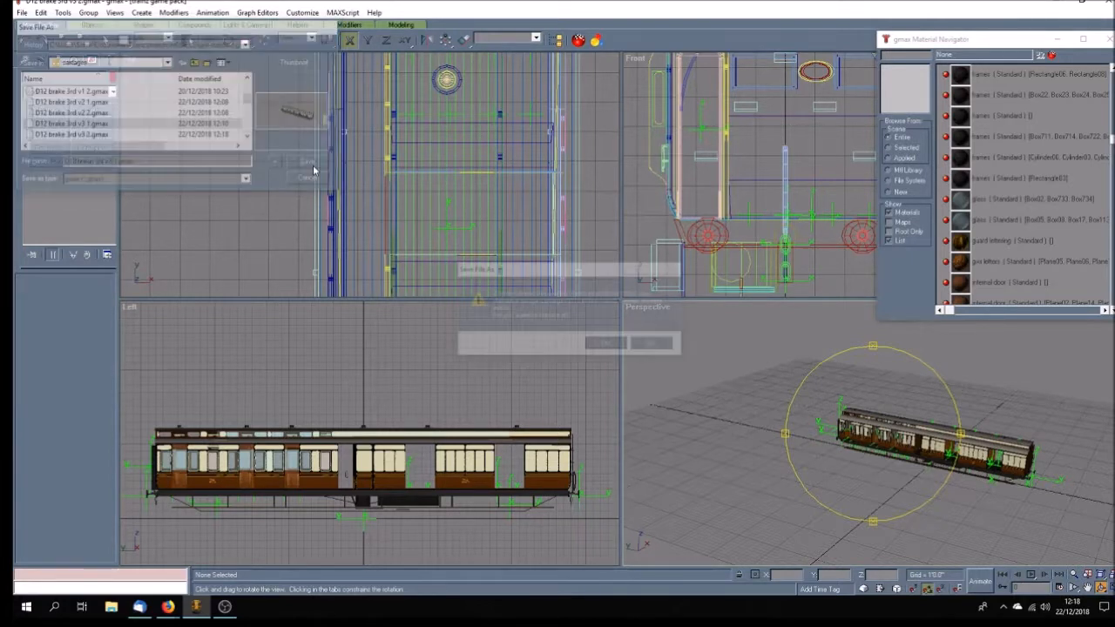
{"action": "left_click", "coordinate": [608, 345]}
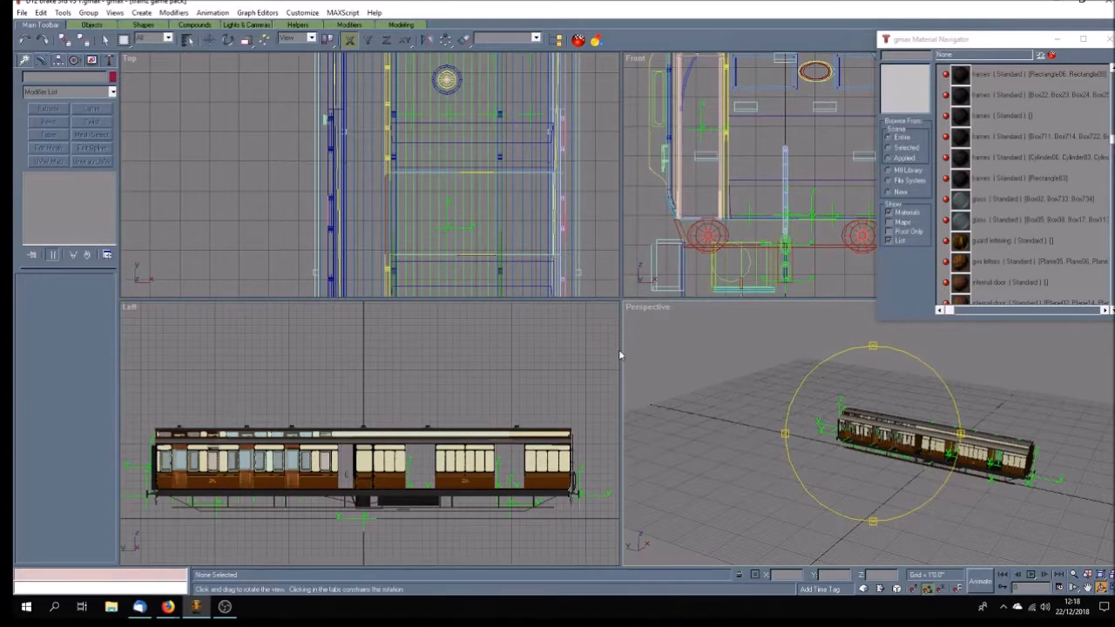
Open the D12 brake 3rd v3 doors.gmax file and maximise the Top viewport.
{"action": "left_click", "coordinate": [22, 12]}
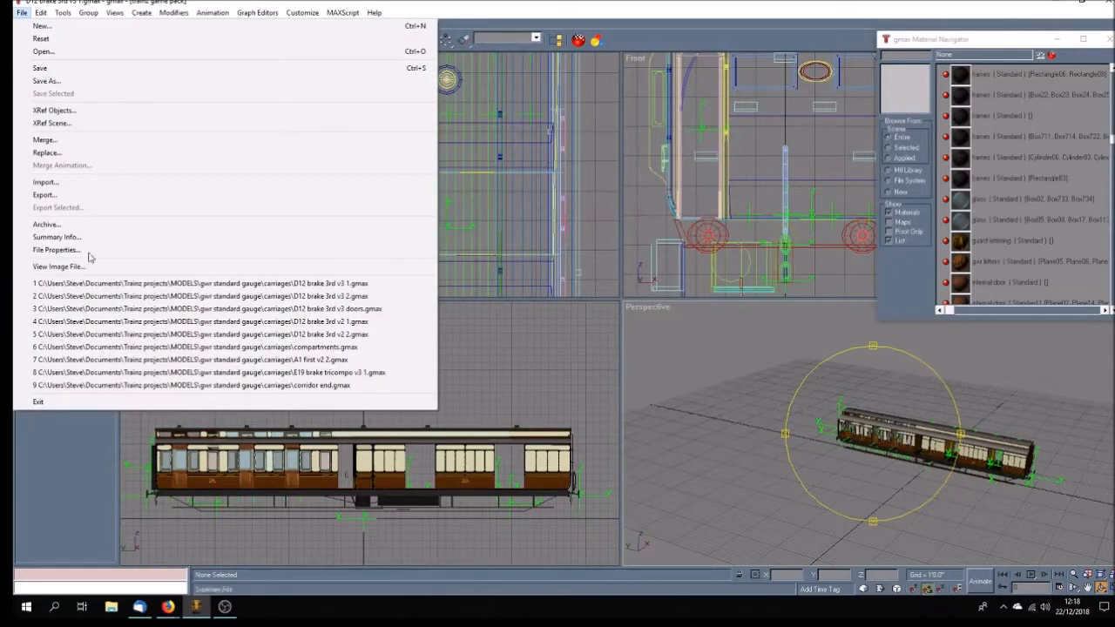
{"action": "left_click", "coordinate": [362, 309]}
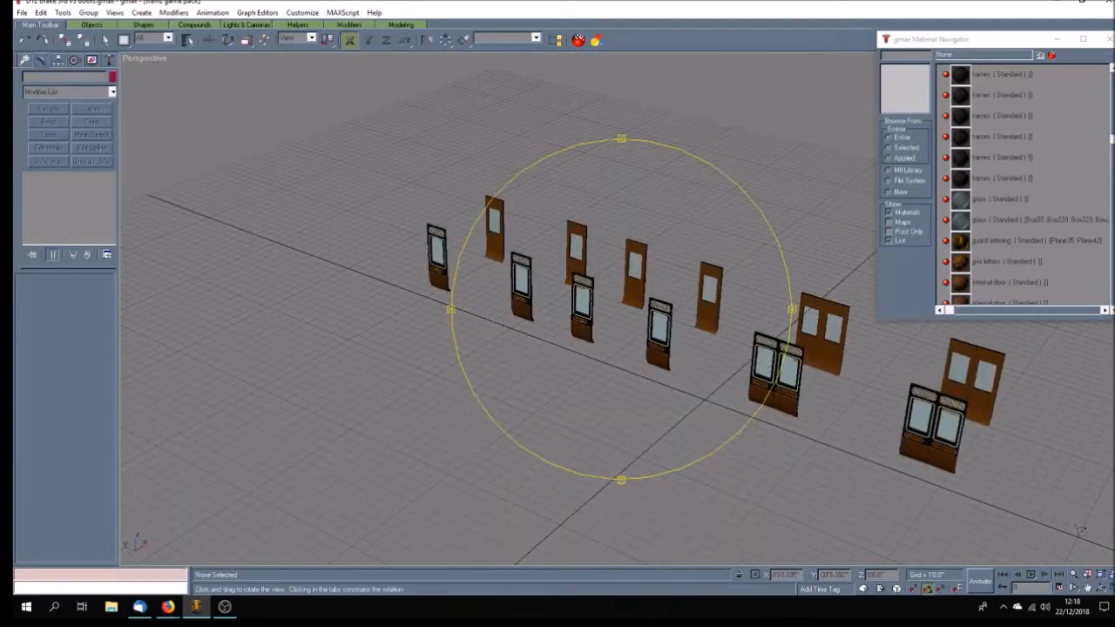
{"action": "left_click", "coordinate": [1107, 582]}
{"action": "left_click", "coordinate": [364, 205]}
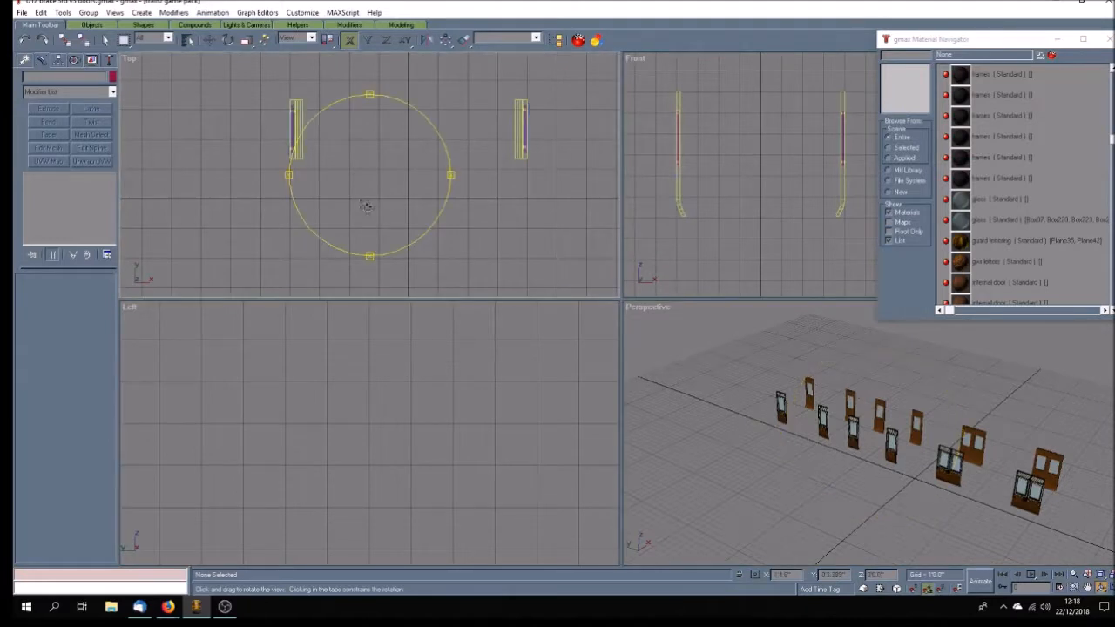
{"action": "left_click", "coordinate": [105, 39]}
{"action": "scroll", "coordinate": [435, 192], "scroll_direction": "down", "scroll_amount": 5}
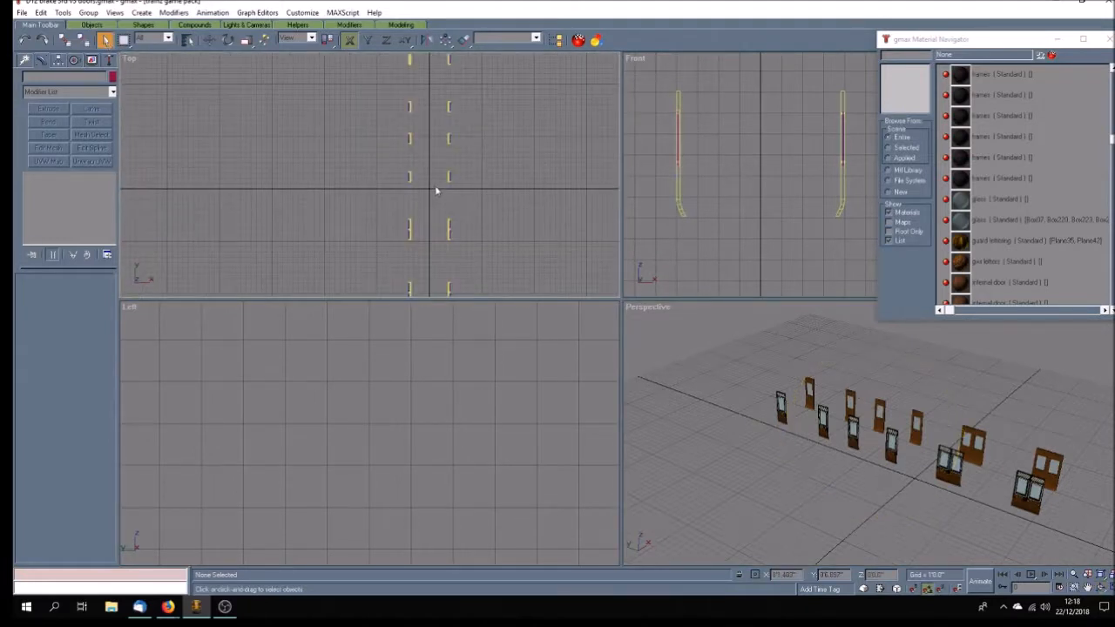
{"action": "scroll", "coordinate": [437, 191], "scroll_direction": "up", "scroll_amount": 4}
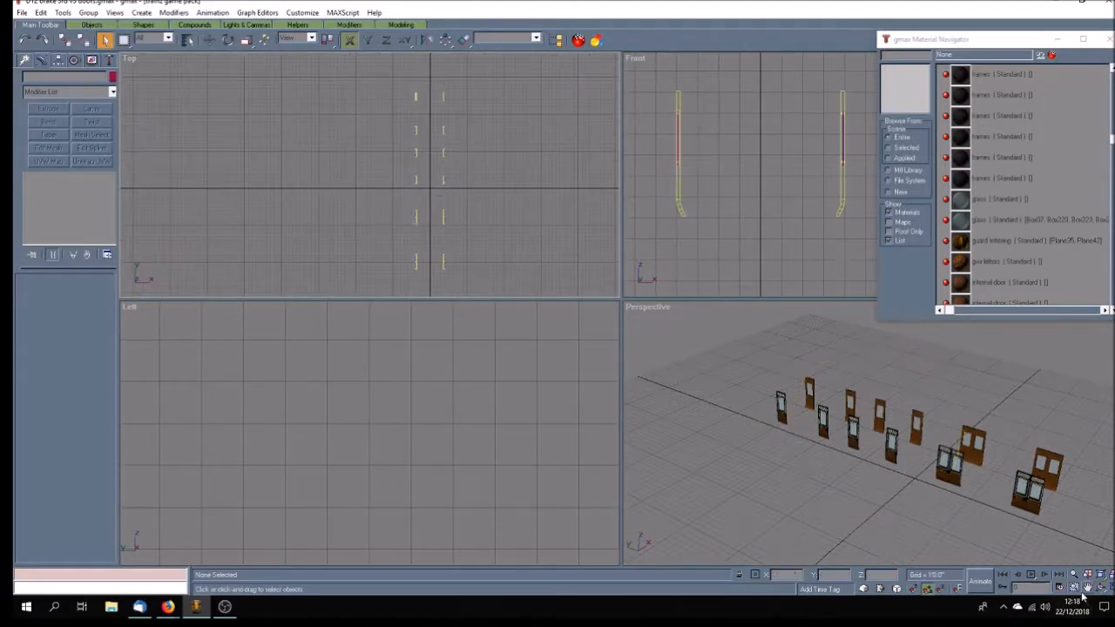
{"action": "left_click", "coordinate": [1107, 582]}
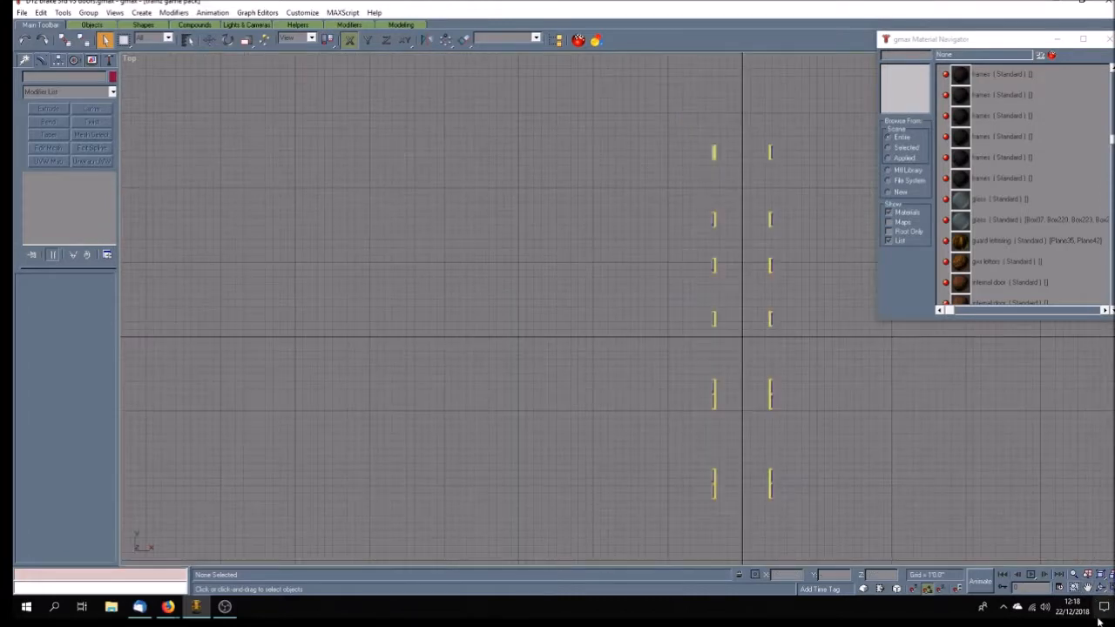
Create a small Dummy helper beside the rows of doors and name it b.r.main.
{"action": "left_click", "coordinate": [1087, 587]}
{"action": "left_click_drag", "start_coordinate": [741, 341], "coordinate": [523, 339]}
{"action": "scroll", "coordinate": [522, 339], "scroll_direction": "up", "scroll_amount": 4}
{"action": "scroll", "coordinate": [525, 341], "scroll_direction": "down", "scroll_amount": 4}
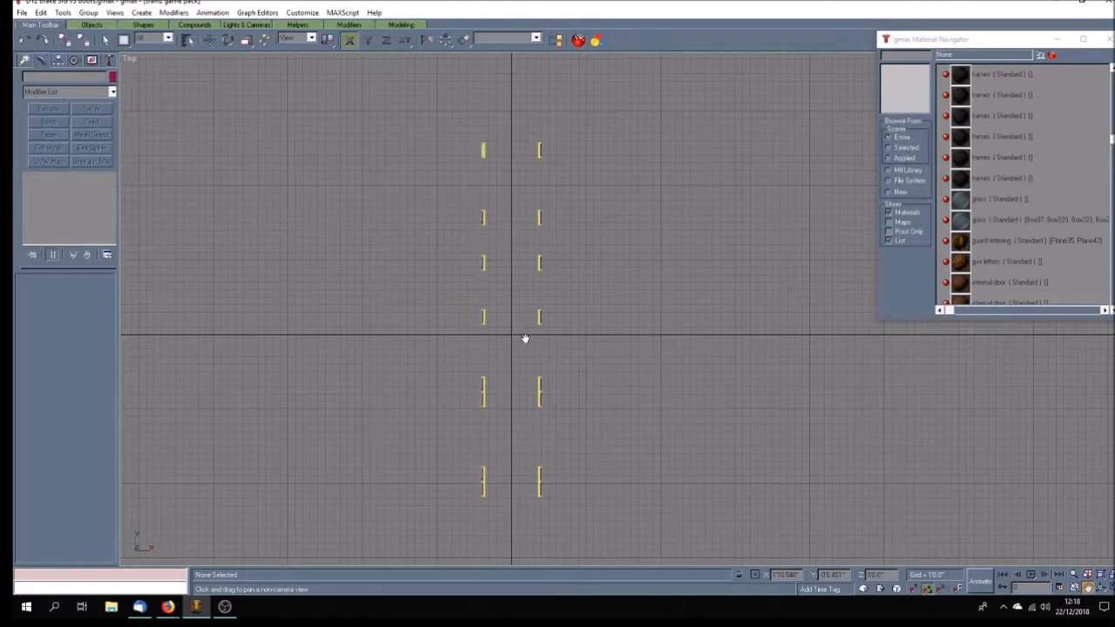
{"action": "left_click", "coordinate": [28, 61]}
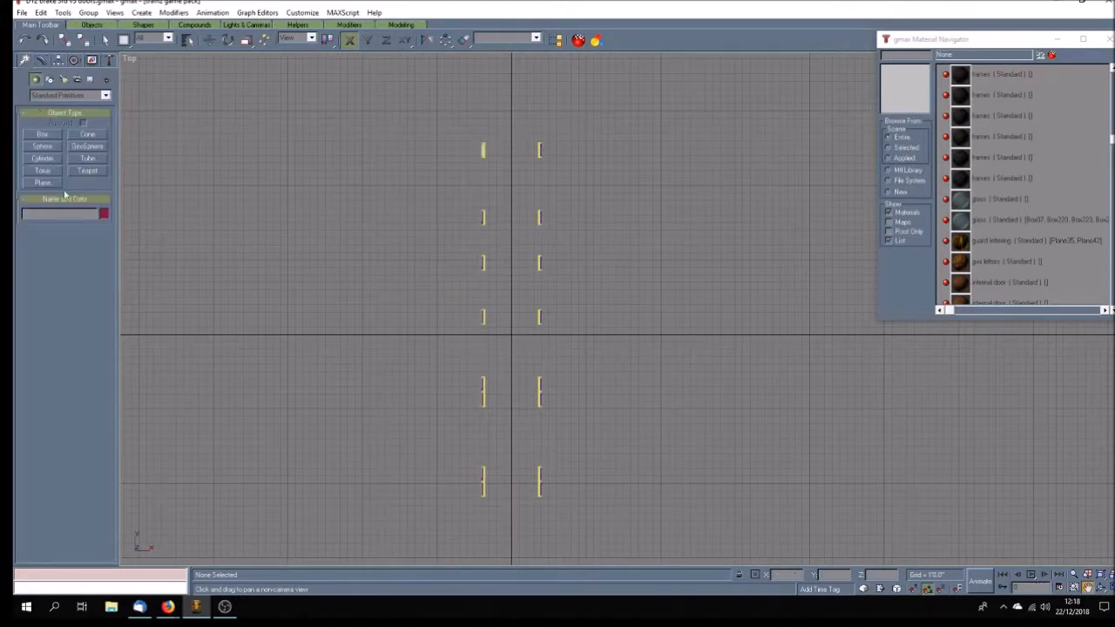
{"action": "left_click", "coordinate": [90, 80]}
{"action": "left_click", "coordinate": [42, 134]}
{"action": "left_click_drag", "start_coordinate": [322, 290], "coordinate": [328, 295]}
{"action": "type", "text": "b-mw"}
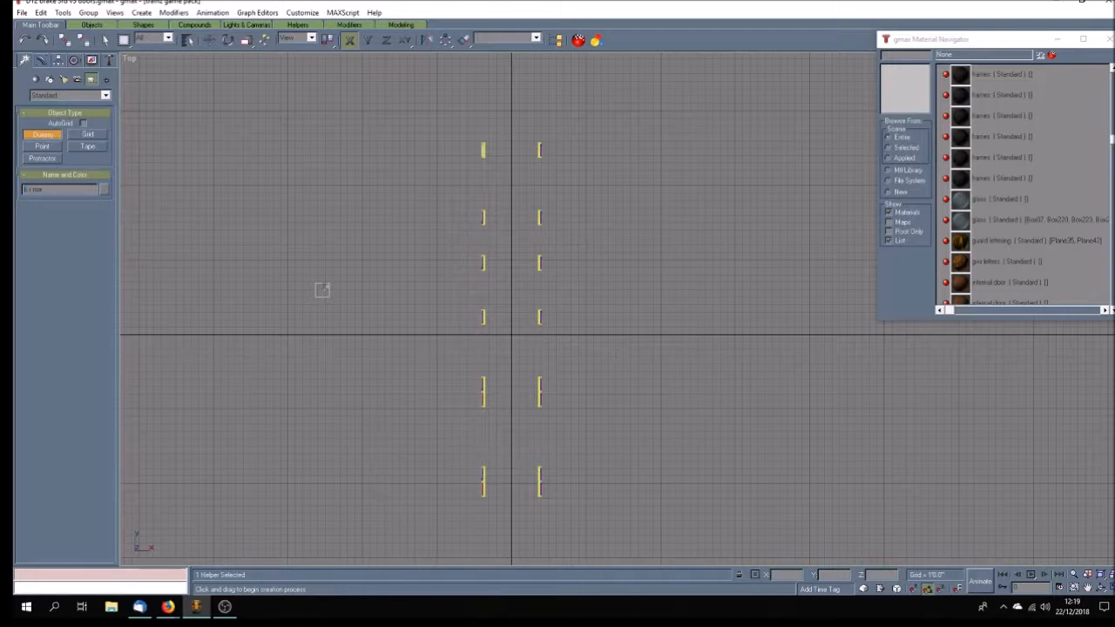
Set the b.r.main helper's X, Y and Z position to 0 and deselect it.
{"action": "left_click", "coordinate": [211, 42]}
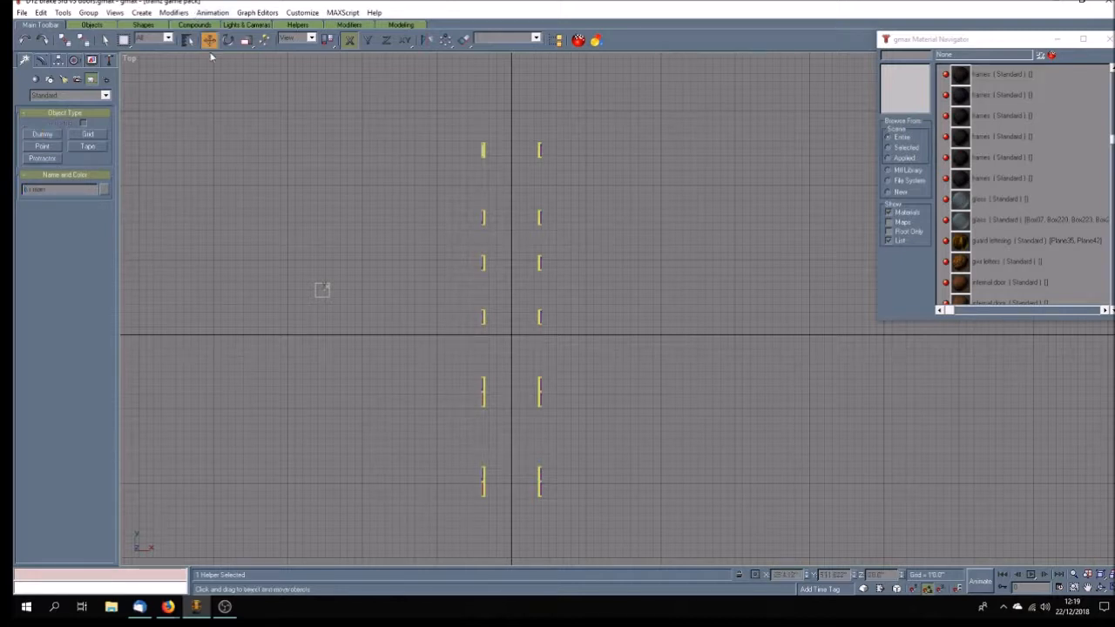
{"action": "left_click_drag", "start_coordinate": [796, 576], "coordinate": [633, 534]}
{"action": "type", "text": "0"}
{"action": "key", "text": "Tab"}
{"action": "type", "text": "0"}
{"action": "key", "text": "Tab"}
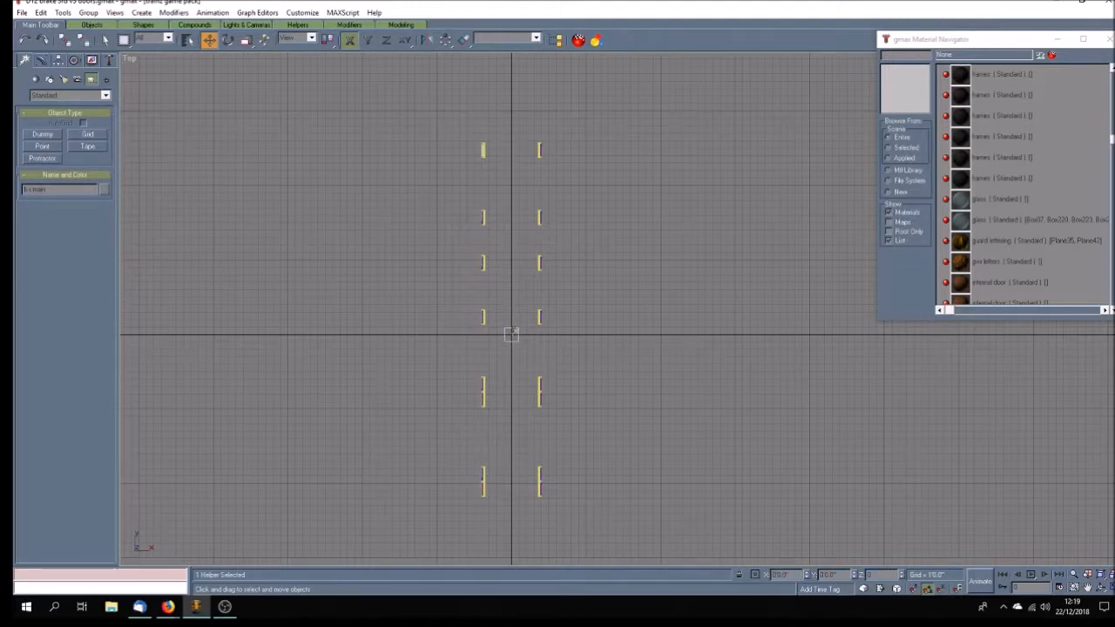
{"action": "left_click", "coordinate": [573, 227]}
Create a Dummy helper next to the uppermost door of the right-hand row in Top view and name it b.r.doorleft01.
{"action": "scroll", "coordinate": [543, 157], "scroll_direction": "up", "scroll_amount": 5}
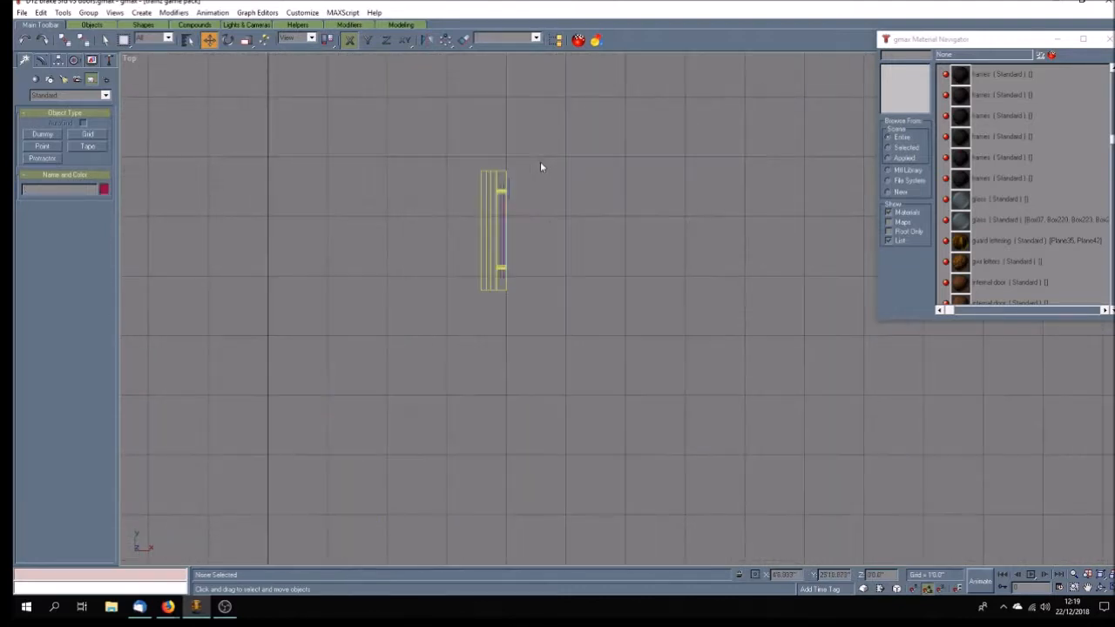
{"action": "left_click", "coordinate": [42, 135]}
{"action": "left_click", "coordinate": [407, 168]}
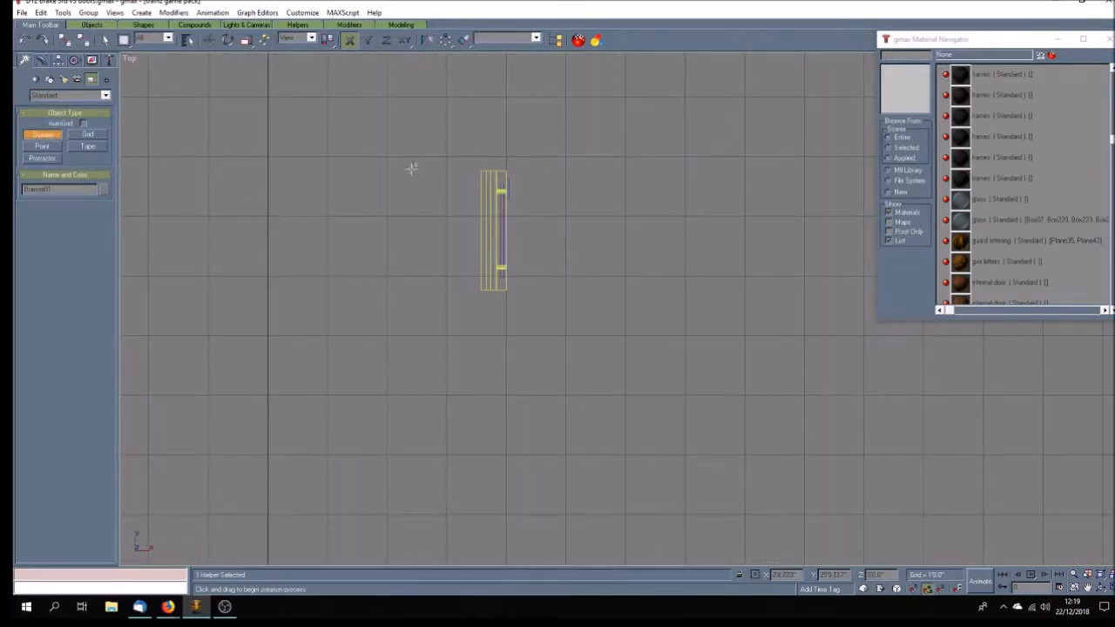
{"action": "double_click", "coordinate": [87, 190]}
{"action": "left_click", "coordinate": [105, 41]}
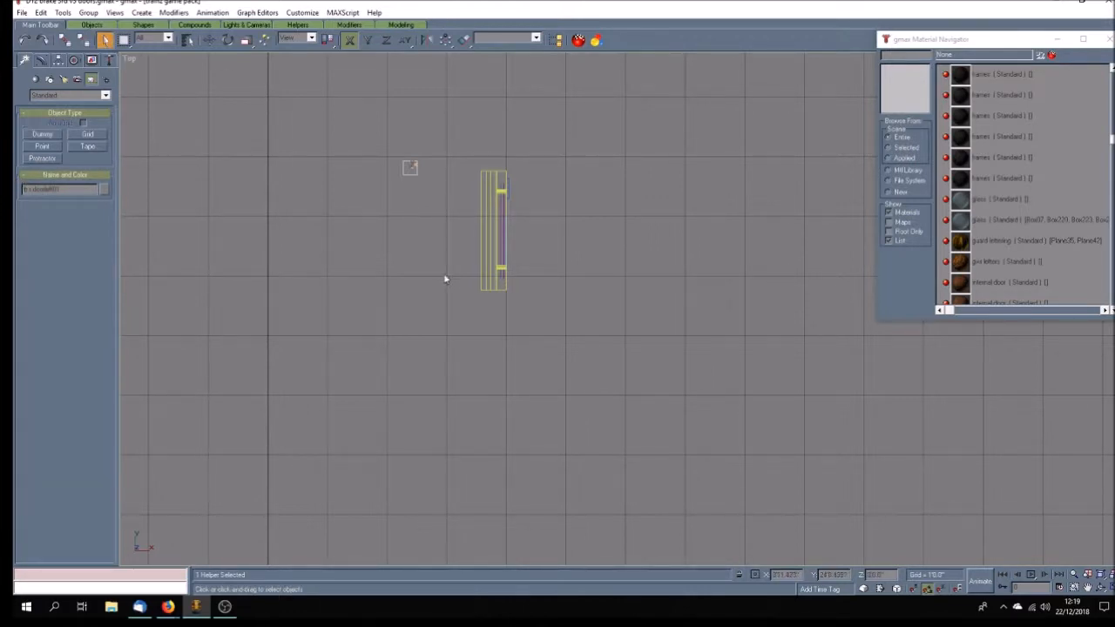
Move the b.r.doorleft01 helper onto the door's inner frame line at its lower end in Top view, constraining X and Y separately.
{"action": "left_click", "coordinate": [209, 40]}
{"action": "left_click_drag", "start_coordinate": [411, 169], "coordinate": [497, 163]}
{"action": "scroll", "coordinate": [496, 160], "scroll_direction": "up", "scroll_amount": 5}
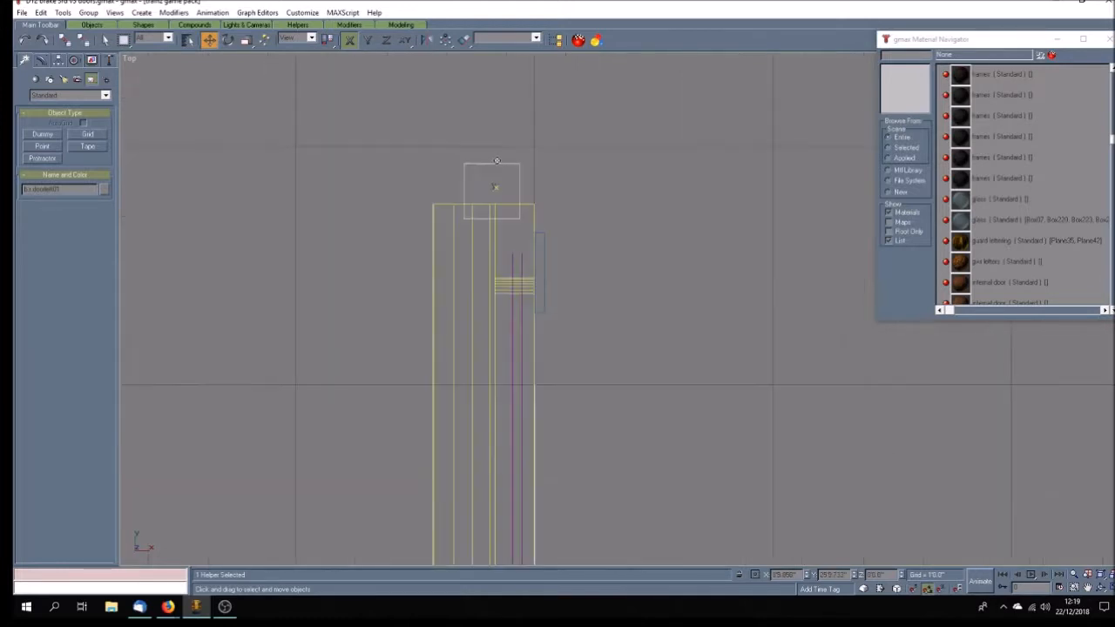
{"action": "key", "text": "F6"}
{"action": "left_click_drag", "start_coordinate": [493, 189], "coordinate": [493, 202]}
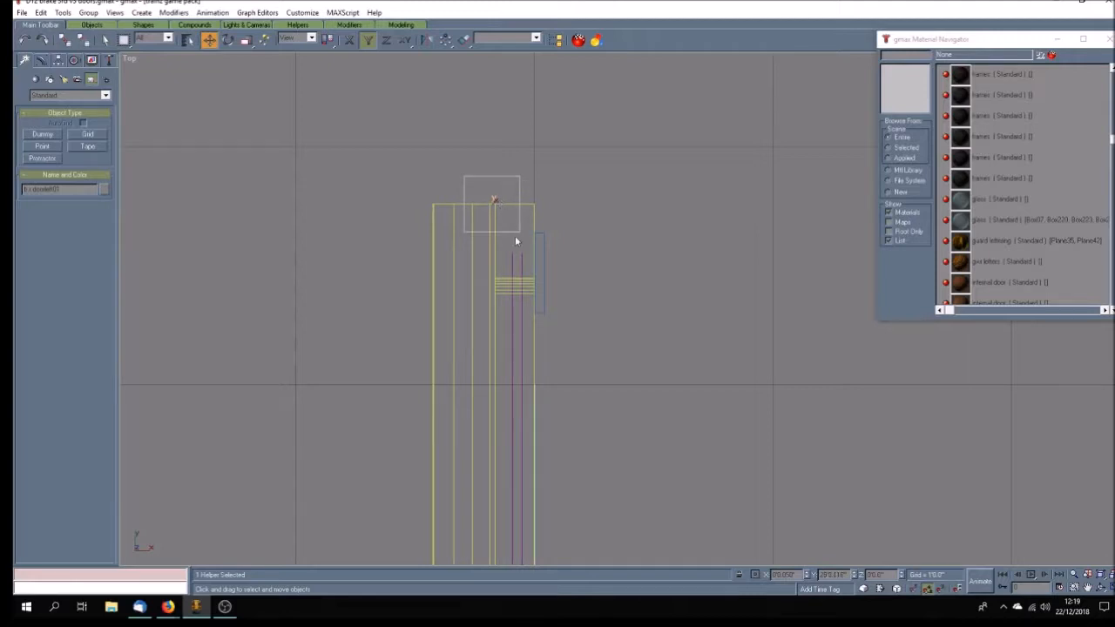
{"action": "key", "text": "F5"}
{"action": "left_click_drag", "start_coordinate": [493, 204], "coordinate": [497, 214]}
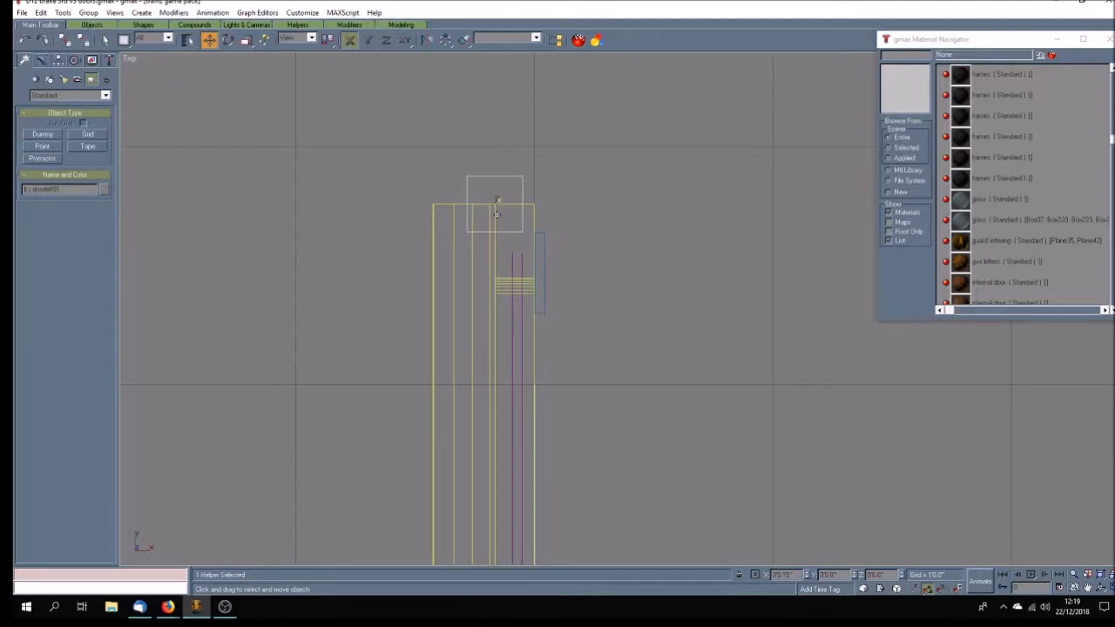
{"action": "scroll", "coordinate": [467, 175], "scroll_direction": "down", "scroll_amount": 5}
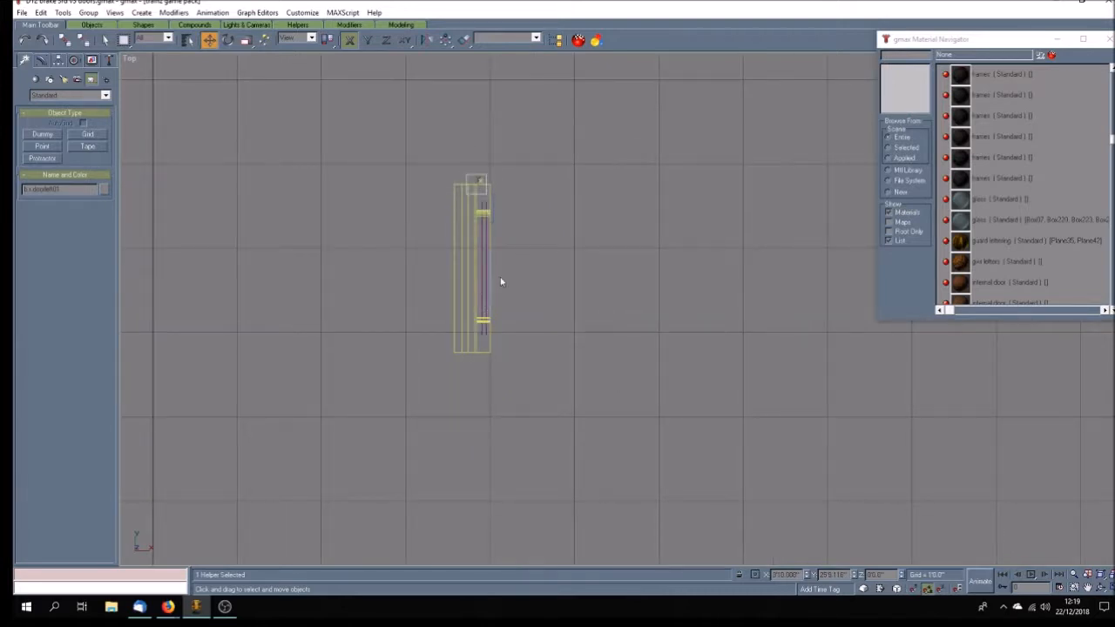
{"action": "key", "text": "F6"}
{"action": "left_click_drag", "start_coordinate": [478, 182], "coordinate": [489, 352]}
Turn on Animate mode and set the animation length to 30 in the time configuration.
{"action": "scroll", "coordinate": [400, 319], "scroll_direction": "up", "scroll_amount": 5}
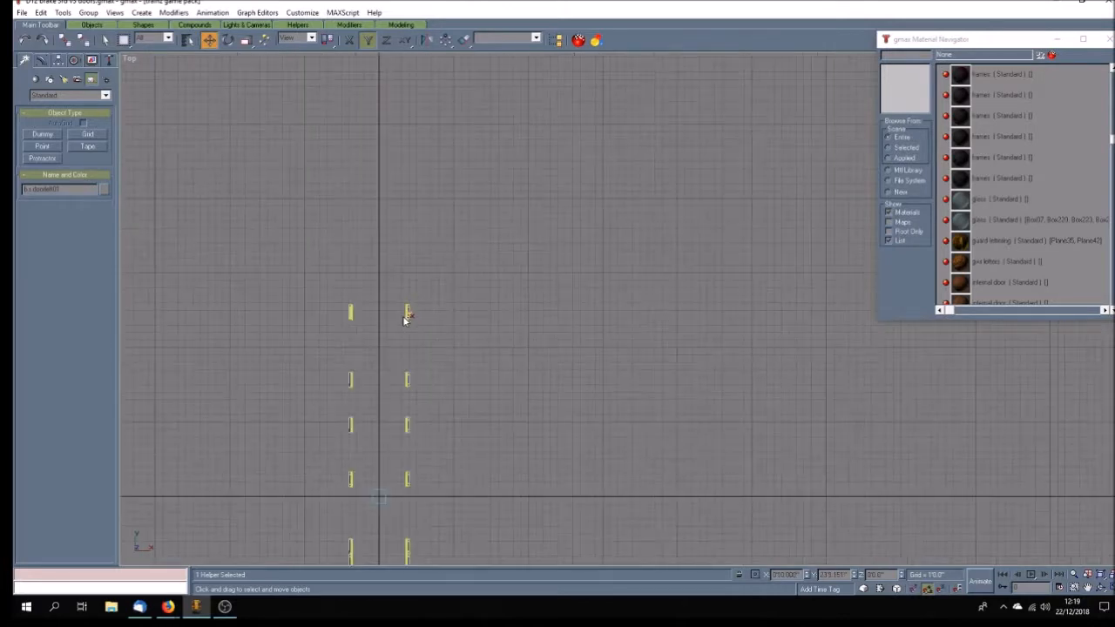
{"action": "scroll", "coordinate": [404, 319], "scroll_direction": "down", "scroll_amount": 3}
{"action": "scroll", "coordinate": [403, 348], "scroll_direction": "up", "scroll_amount": 2}
{"action": "scroll", "coordinate": [402, 367], "scroll_direction": "down", "scroll_amount": 2}
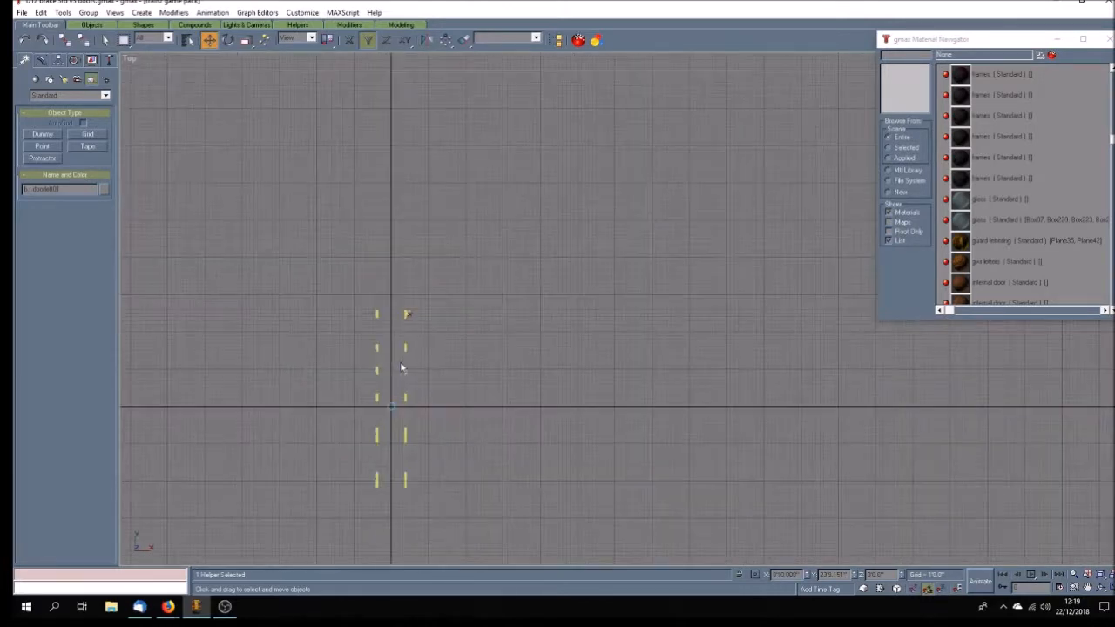
{"action": "scroll", "coordinate": [400, 368], "scroll_direction": "up", "scroll_amount": 1}
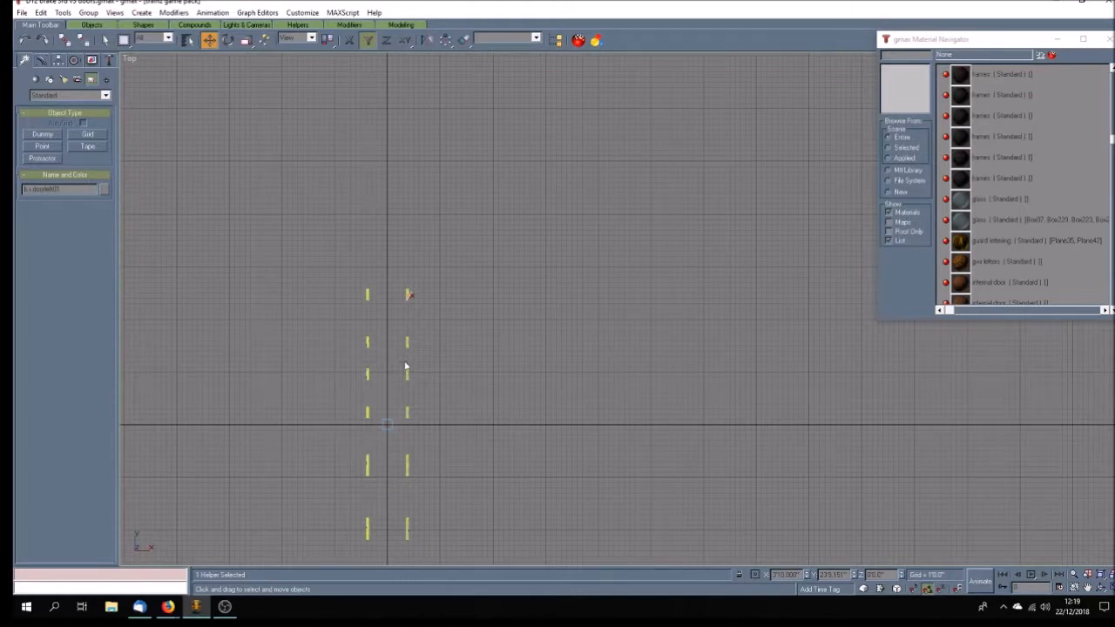
{"action": "left_click", "coordinate": [979, 580]}
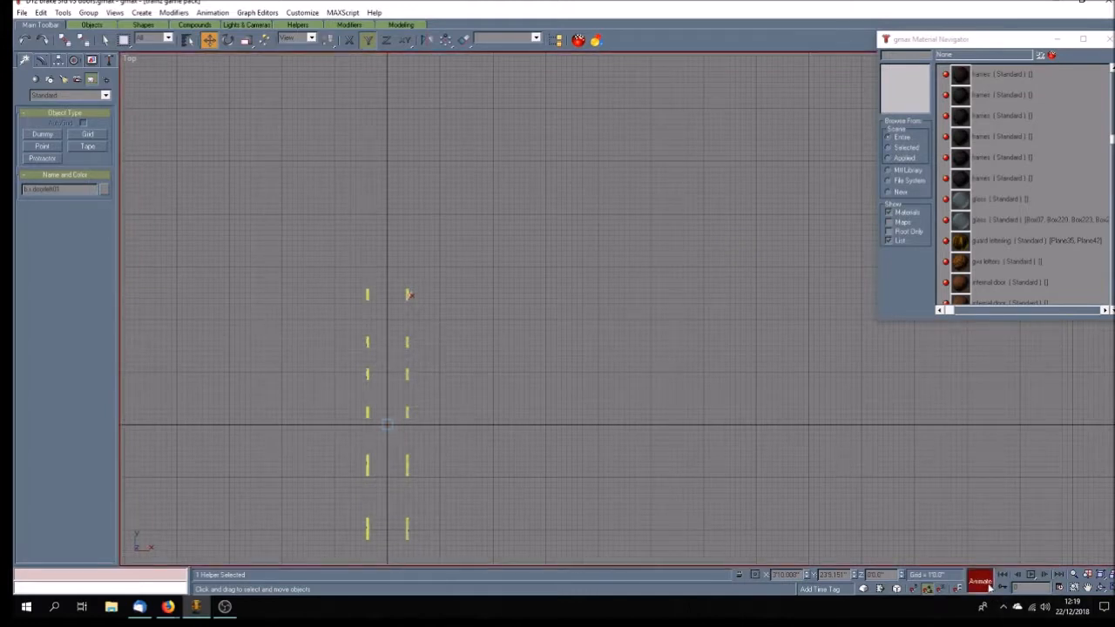
{"action": "left_click", "coordinate": [1059, 589]}
{"action": "double_click", "coordinate": [592, 316]}
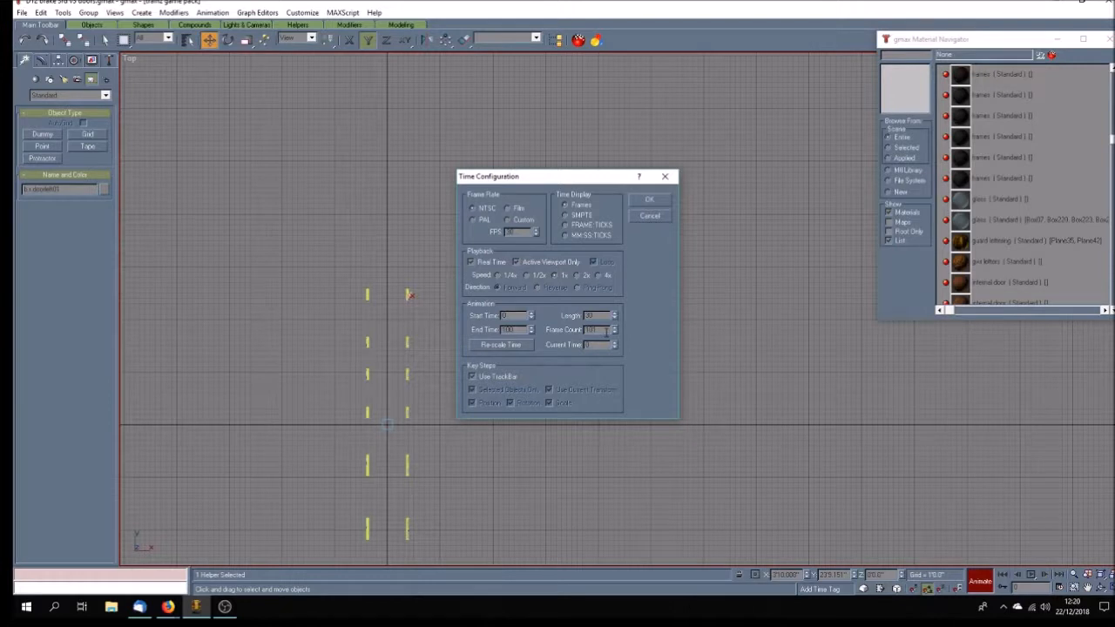
{"action": "left_click", "coordinate": [649, 200]}
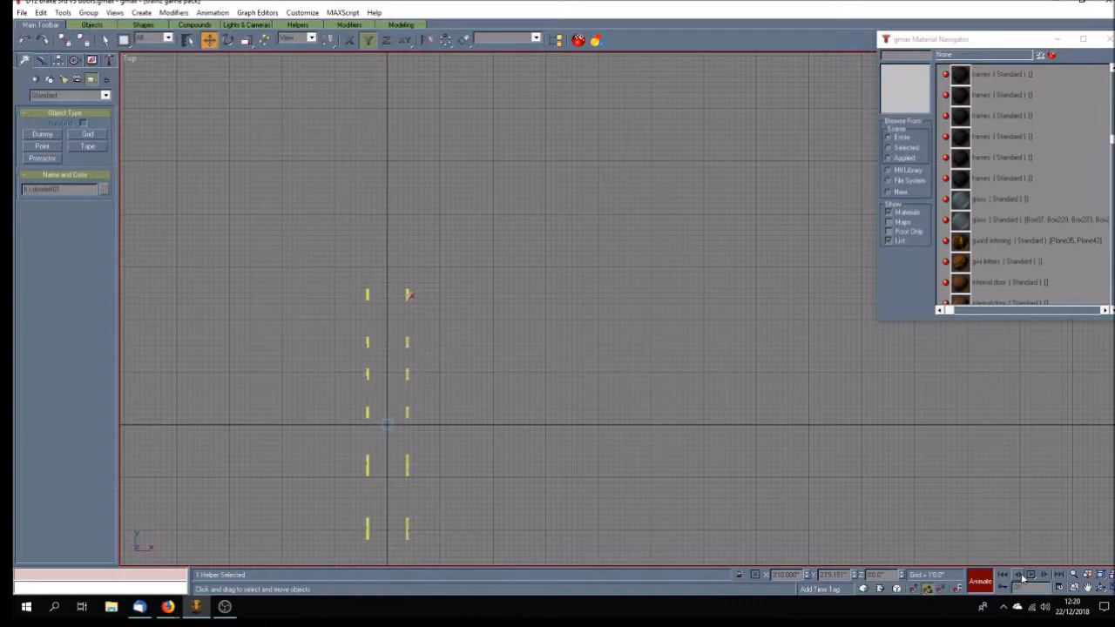
At frame 30, rotate the first door's helper 90 degrees about the Z axis and play back the animation.
{"action": "left_click", "coordinate": [1088, 588]}
{"action": "left_click_drag", "start_coordinate": [422, 300], "coordinate": [519, 260]}
{"action": "scroll", "coordinate": [514, 259], "scroll_direction": "up", "scroll_amount": 10}
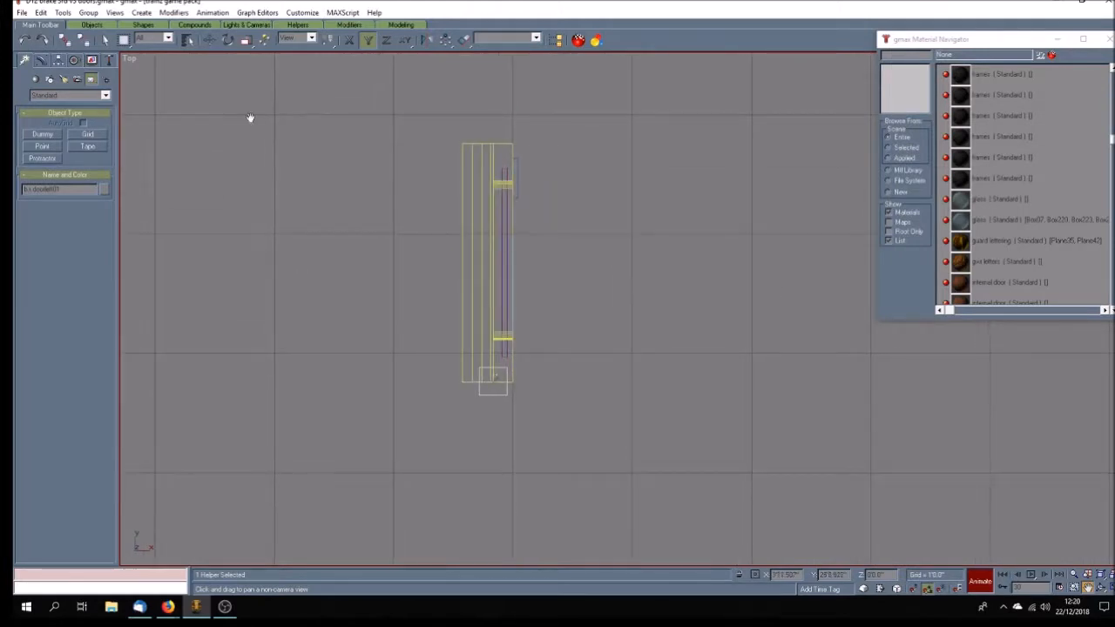
{"action": "left_click", "coordinate": [229, 41]}
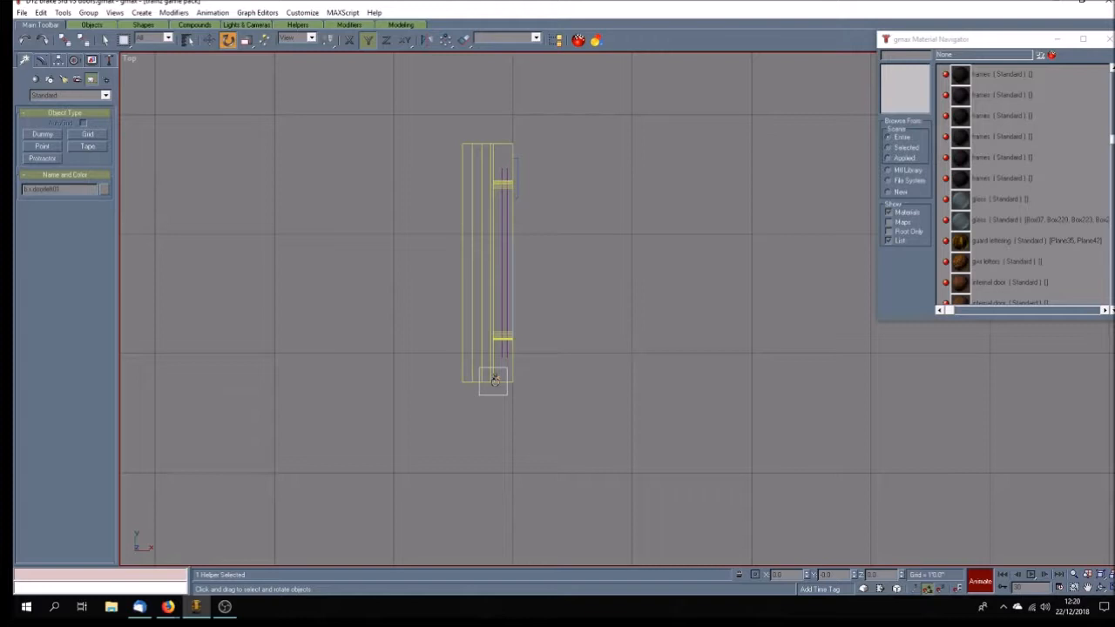
{"action": "left_click", "coordinate": [391, 44]}
{"action": "left_click_drag", "start_coordinate": [479, 397], "coordinate": [479, 343]}
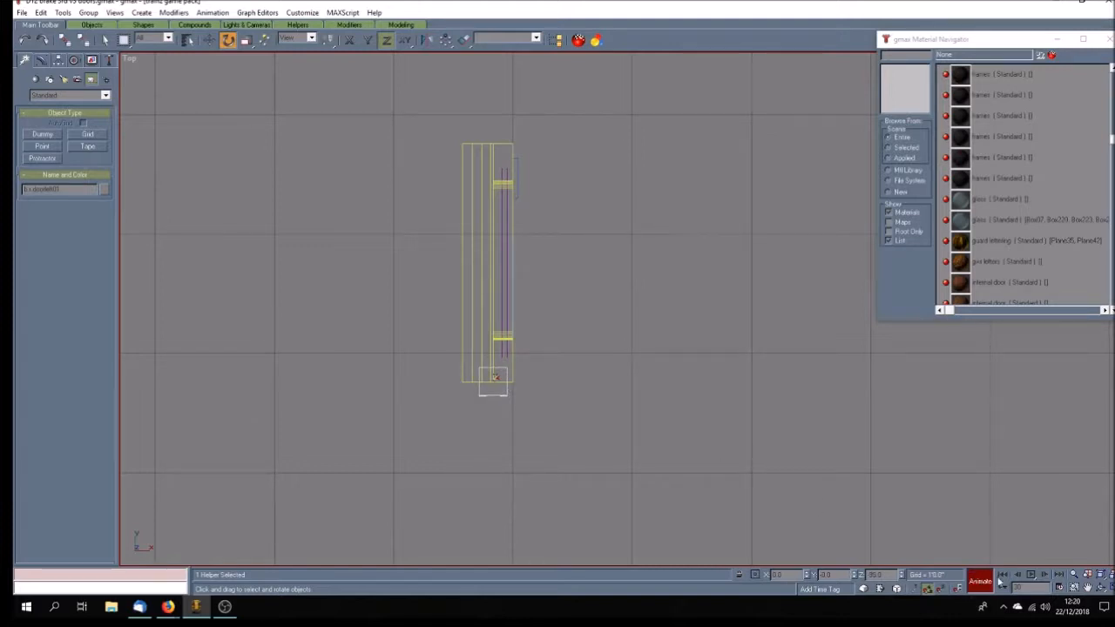
{"action": "left_click", "coordinate": [1032, 575]}
{"action": "left_click", "coordinate": [1032, 575]}
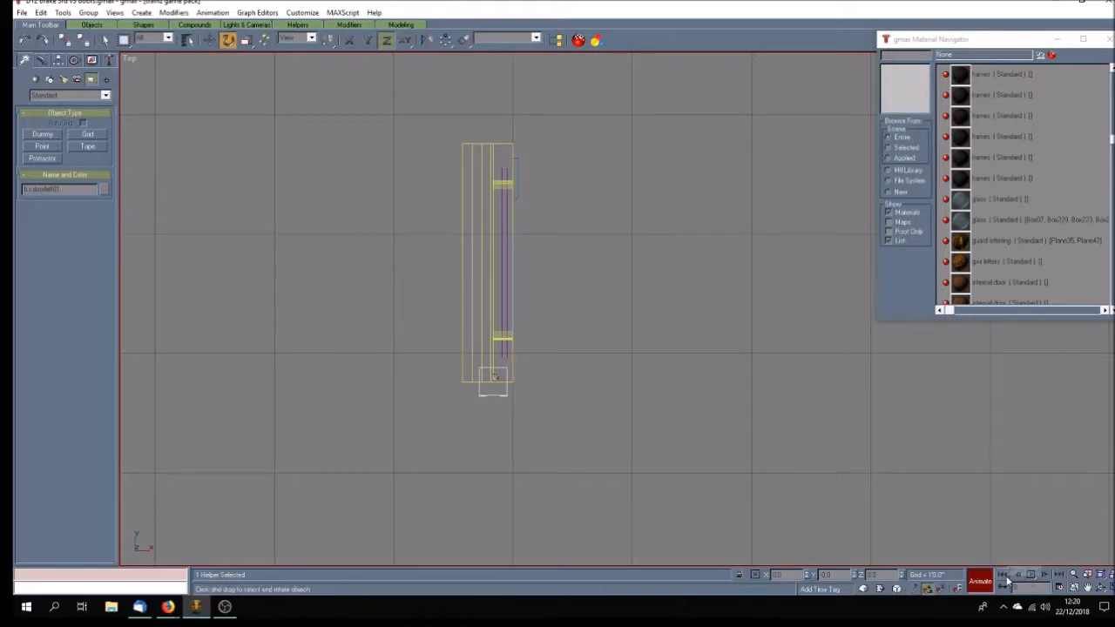
Clone the animated helper as copies along Y to the lower ends of the other three single doors in the right-hand row.
{"action": "left_click", "coordinate": [1087, 589]}
{"action": "left_click_drag", "start_coordinate": [580, 389], "coordinate": [510, 281]}
{"action": "scroll", "coordinate": [511, 283], "scroll_direction": "down", "scroll_amount": 5}
{"action": "scroll", "coordinate": [523, 323], "scroll_direction": "down", "scroll_amount": 5}
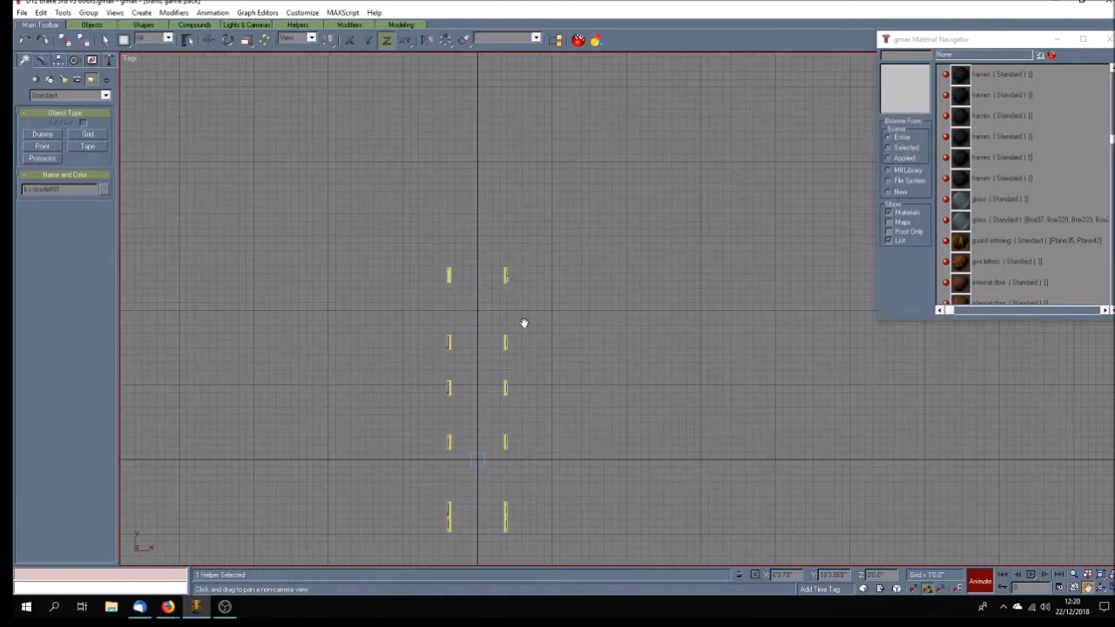
{"action": "left_click", "coordinate": [209, 40]}
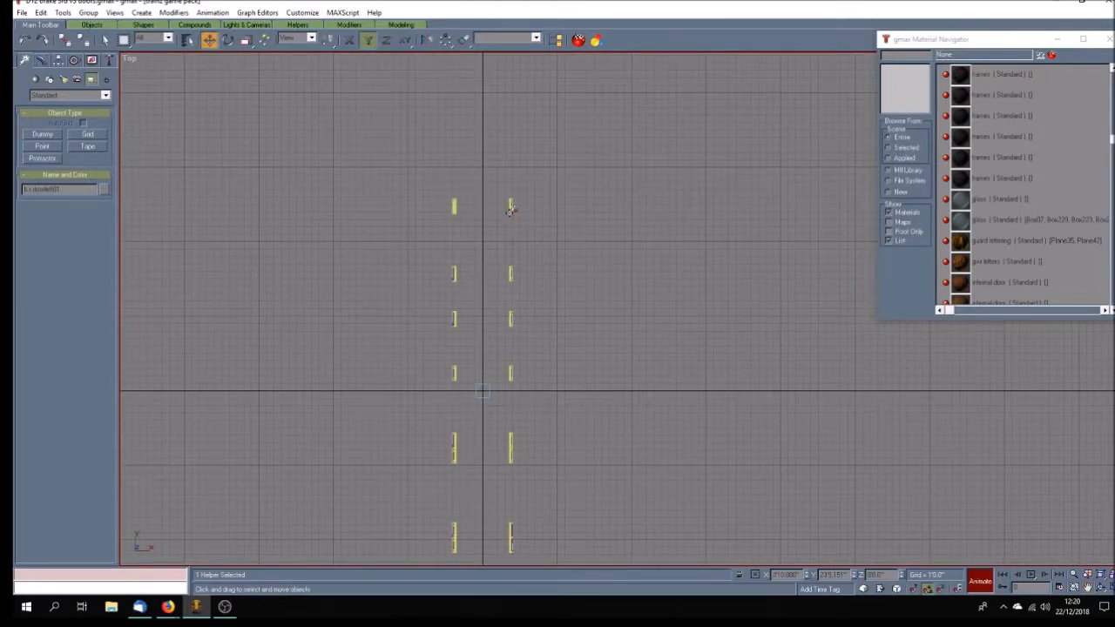
{"action": "left_click_drag", "start_coordinate": [510, 209], "coordinate": [516, 279], "text": "shift"}
{"action": "left_click", "coordinate": [547, 352]}
{"action": "left_click_drag", "start_coordinate": [517, 325], "coordinate": [517, 373], "text": "shift"}
{"action": "left_click", "coordinate": [533, 348]}
{"action": "left_click_drag", "start_coordinate": [510, 324], "coordinate": [511, 374], "text": "shift"}
{"action": "left_click", "coordinate": [530, 347]}
Clone the helper as copies to the lower ends of the two double doors in the right-hand row, and deselect.
{"action": "left_click_drag", "start_coordinate": [512, 377], "coordinate": [521, 465], "text": "shift"}
{"action": "left_click", "coordinate": [542, 353]}
{"action": "left_click_drag", "start_coordinate": [510, 463], "coordinate": [528, 553], "text": "shift"}
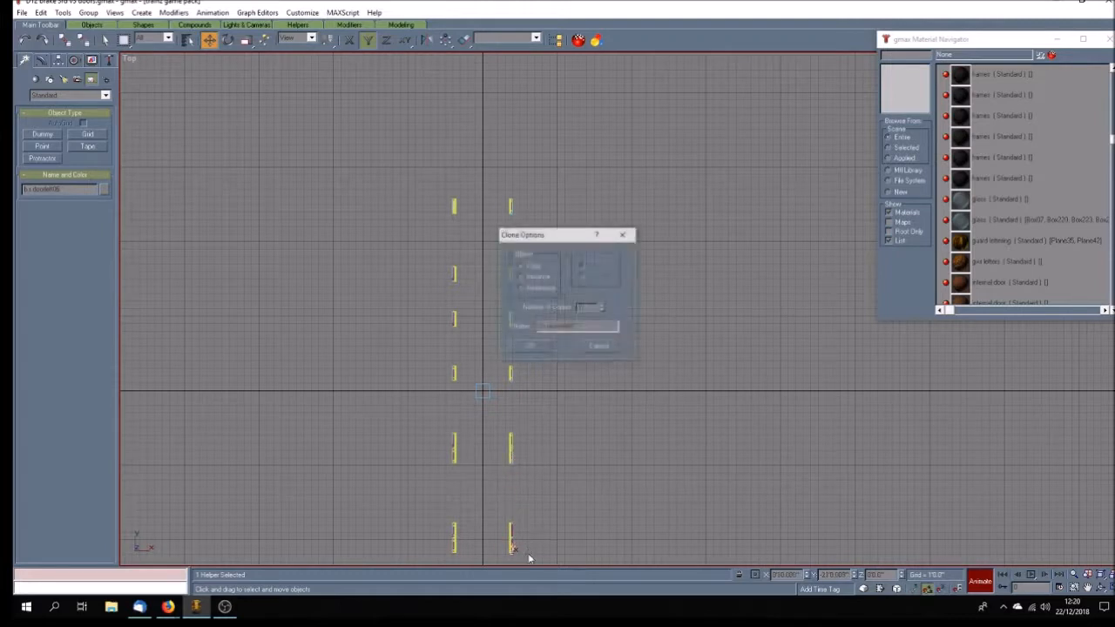
{"action": "left_click", "coordinate": [533, 353]}
{"action": "left_click", "coordinate": [535, 427]}
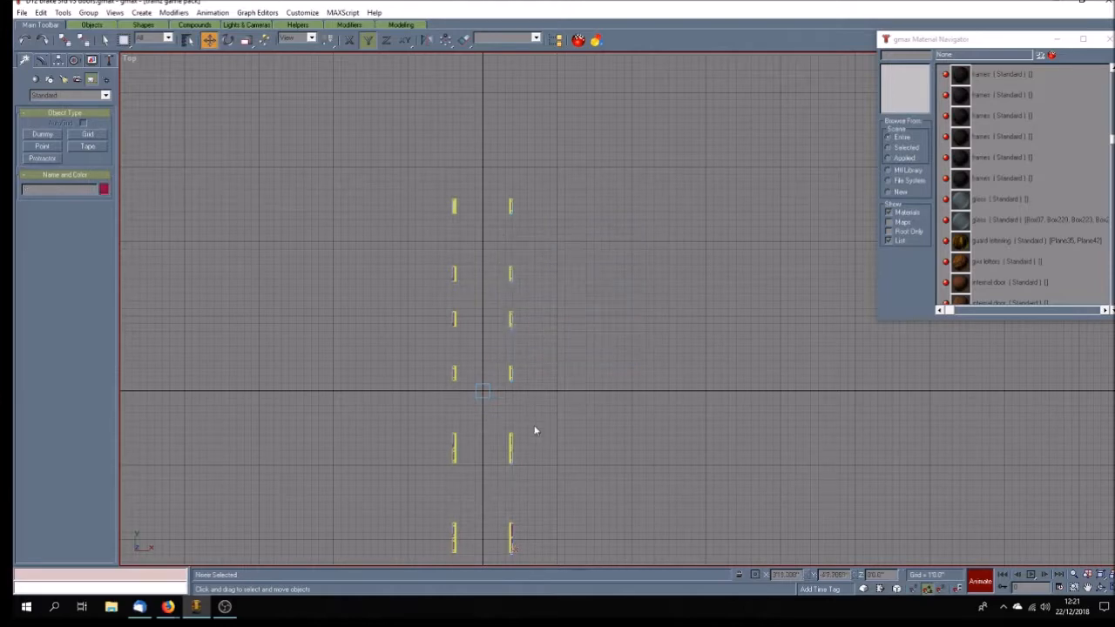
Create a Dummy helper just above the first right-hand double door in Top view and name it b.r.doorleft07.
{"action": "scroll", "coordinate": [505, 444], "scroll_direction": "up", "scroll_amount": 5}
{"action": "scroll", "coordinate": [531, 427], "scroll_direction": "up", "scroll_amount": 4}
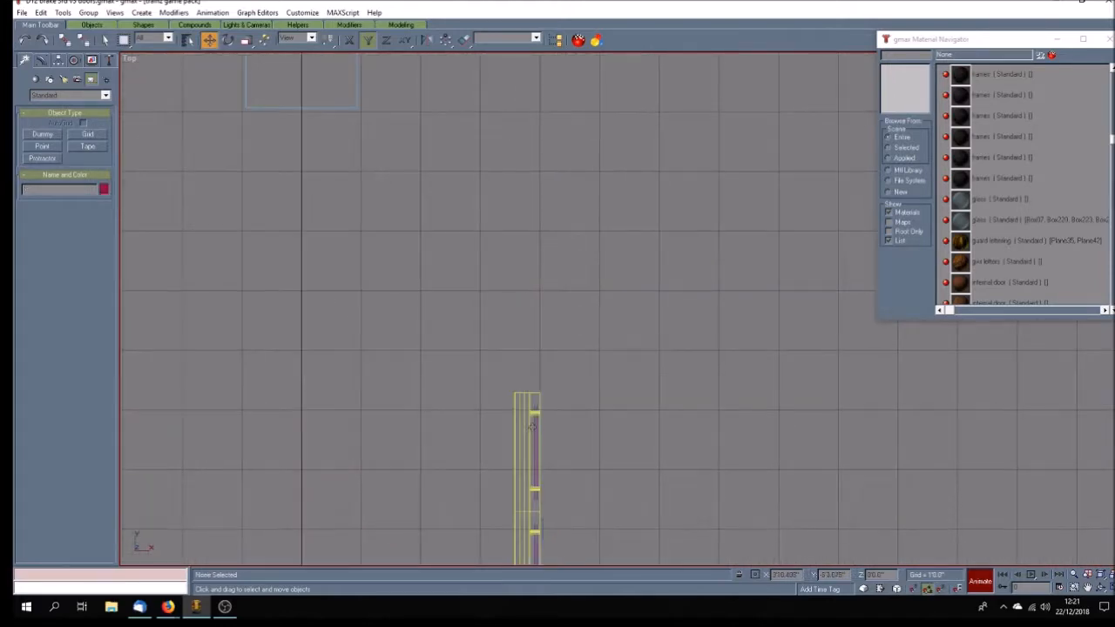
{"action": "left_click", "coordinate": [44, 135]}
{"action": "left_click_drag", "start_coordinate": [478, 322], "coordinate": [485, 329]}
{"action": "double_click", "coordinate": [44, 188]}
{"action": "key", "text": "BackSpace"}
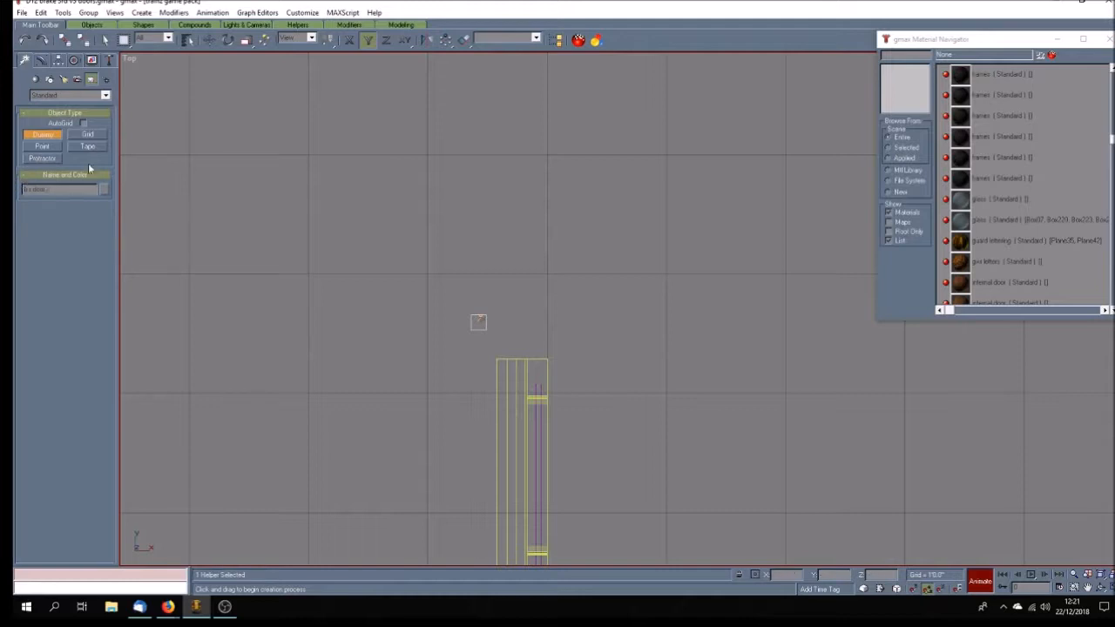
{"action": "left_click", "coordinate": [209, 40]}
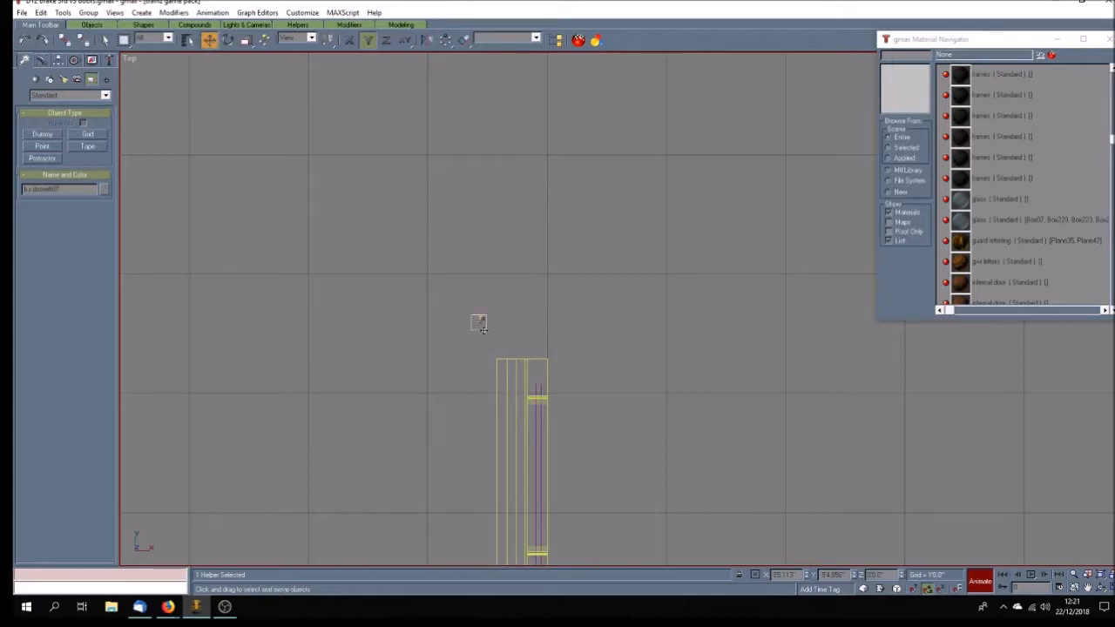
Move the b.r.doorleft07 helper along X and Y onto the hinge line at the first right-hand double door's upper edge.
{"action": "left_click_drag", "start_coordinate": [484, 328], "coordinate": [528, 373]}
{"action": "key", "text": "F5"}
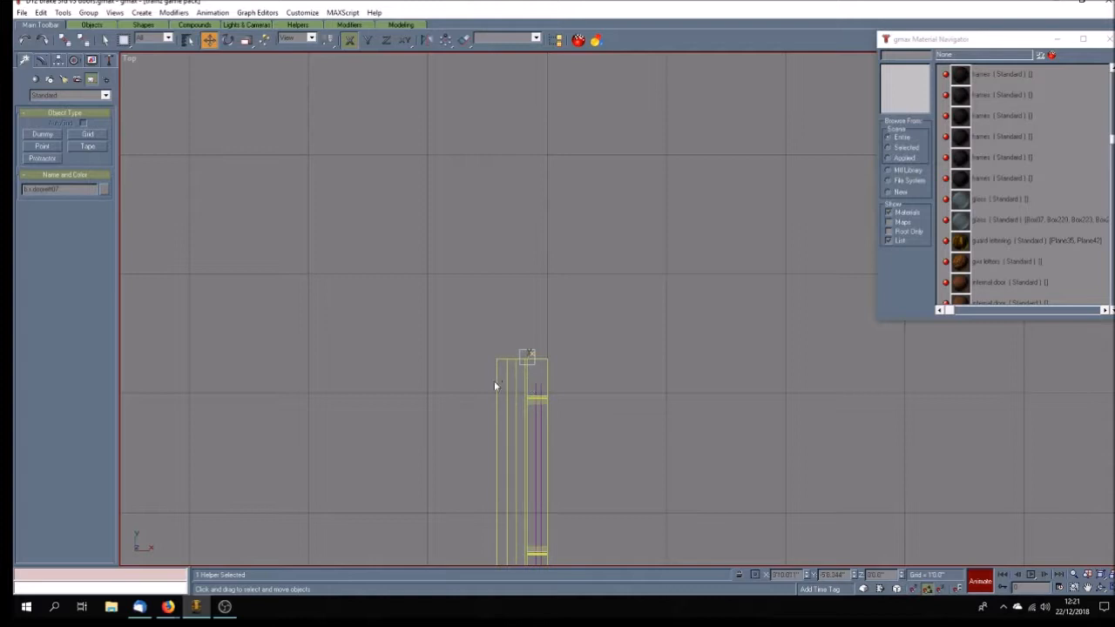
{"action": "scroll", "coordinate": [528, 372], "scroll_direction": "up", "scroll_amount": 5}
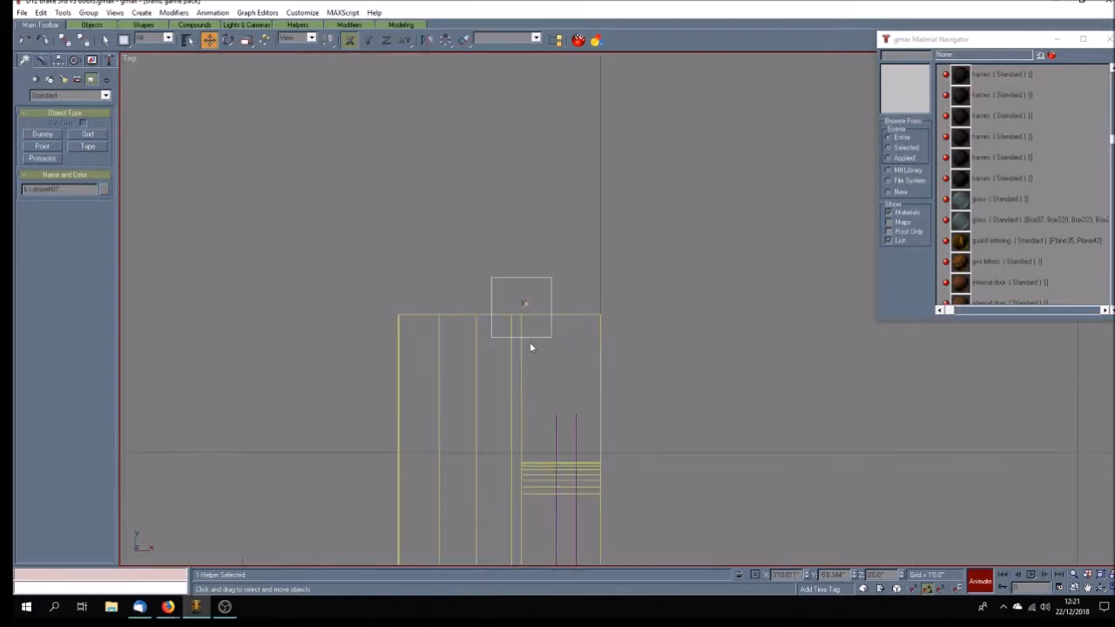
{"action": "left_click", "coordinate": [531, 343]}
{"action": "left_click", "coordinate": [529, 338]}
{"action": "key", "text": "F6"}
{"action": "left_click_drag", "start_coordinate": [523, 304], "coordinate": [527, 312]}
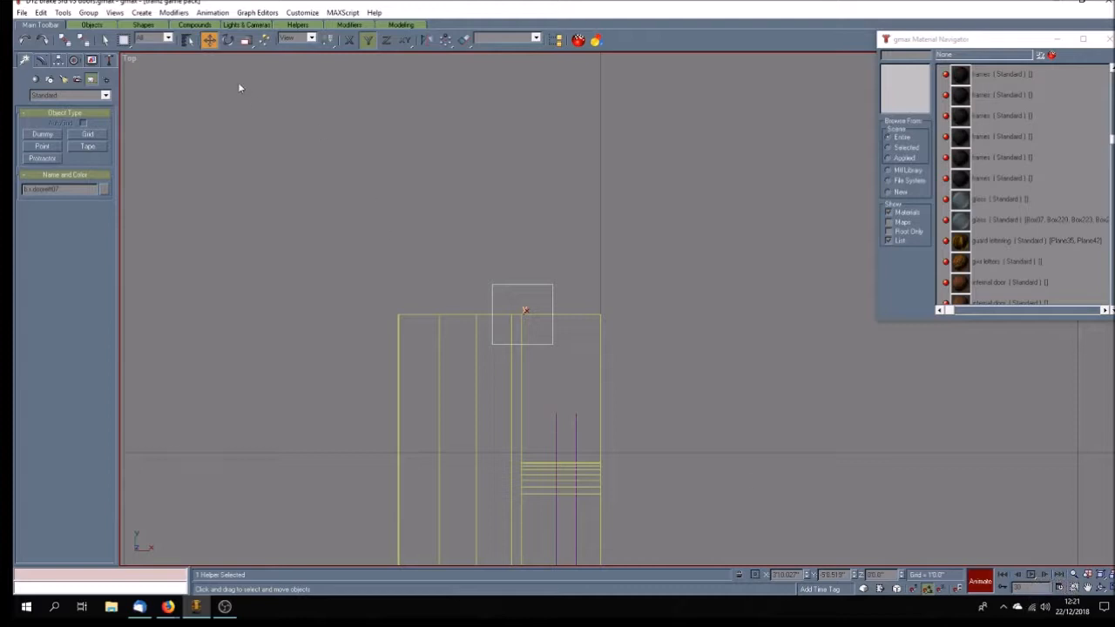
At frame 30, rotate the b.r.doorleft07 helper 90 degrees about the Z axis and play back the animation.
{"action": "left_click", "coordinate": [227, 40]}
{"action": "left_click_drag", "start_coordinate": [493, 287], "coordinate": [496, 338]}
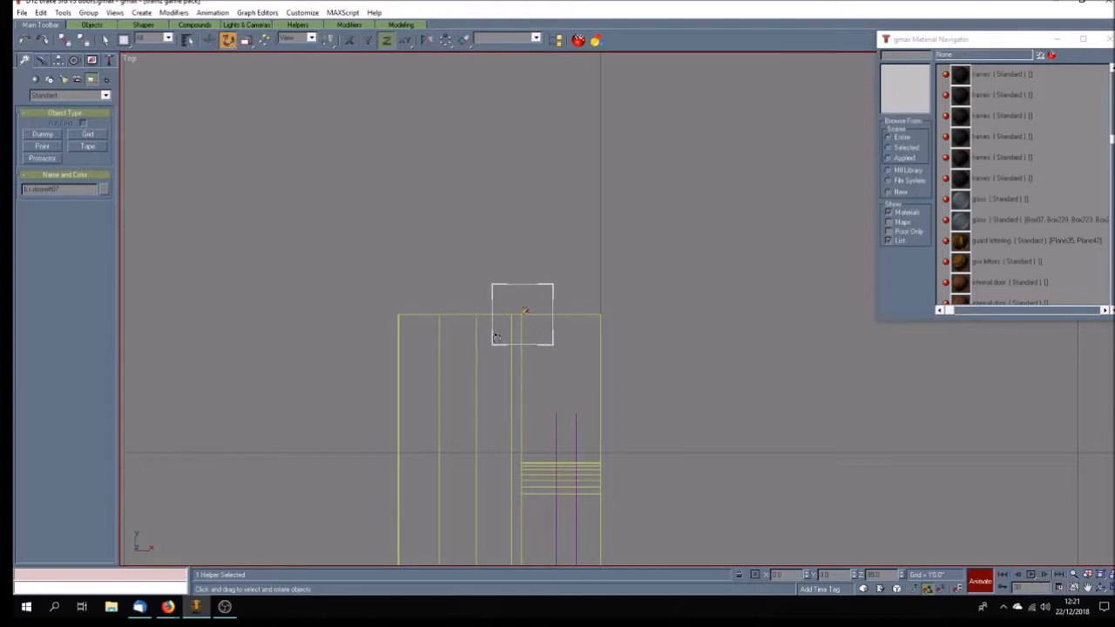
{"action": "left_click", "coordinate": [1030, 575]}
Clone the b.r.doorleft07 helper along Y to the upper end of the second right-hand double door, and deselect.
{"action": "left_click", "coordinate": [1087, 588]}
{"action": "left_click_drag", "start_coordinate": [567, 380], "coordinate": [525, 240]}
{"action": "scroll", "coordinate": [531, 249], "scroll_direction": "down", "scroll_amount": 5}
{"action": "left_click", "coordinate": [209, 40]}
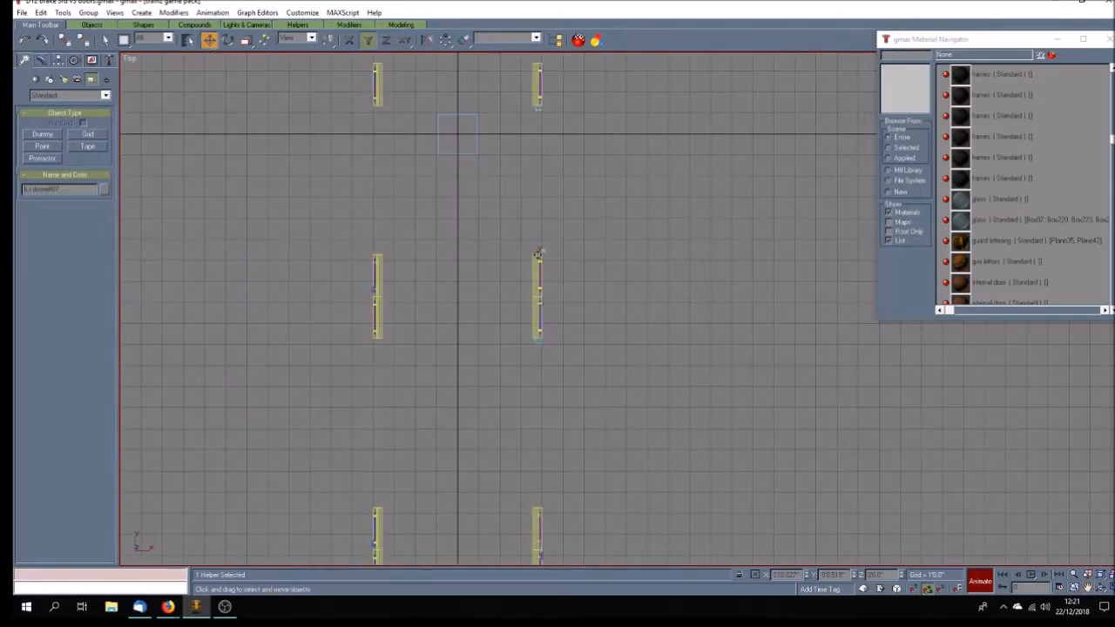
{"action": "left_click", "coordinate": [540, 505]}
{"action": "left_click", "coordinate": [542, 350]}
{"action": "left_click", "coordinate": [609, 408]}
Move the helpers of the second, third and fourth right-hand single doors along Y onto the doors' lower edges.
{"action": "scroll", "coordinate": [611, 409], "scroll_direction": "up", "scroll_amount": 3}
{"action": "scroll", "coordinate": [611, 409], "scroll_direction": "down", "scroll_amount": 5}
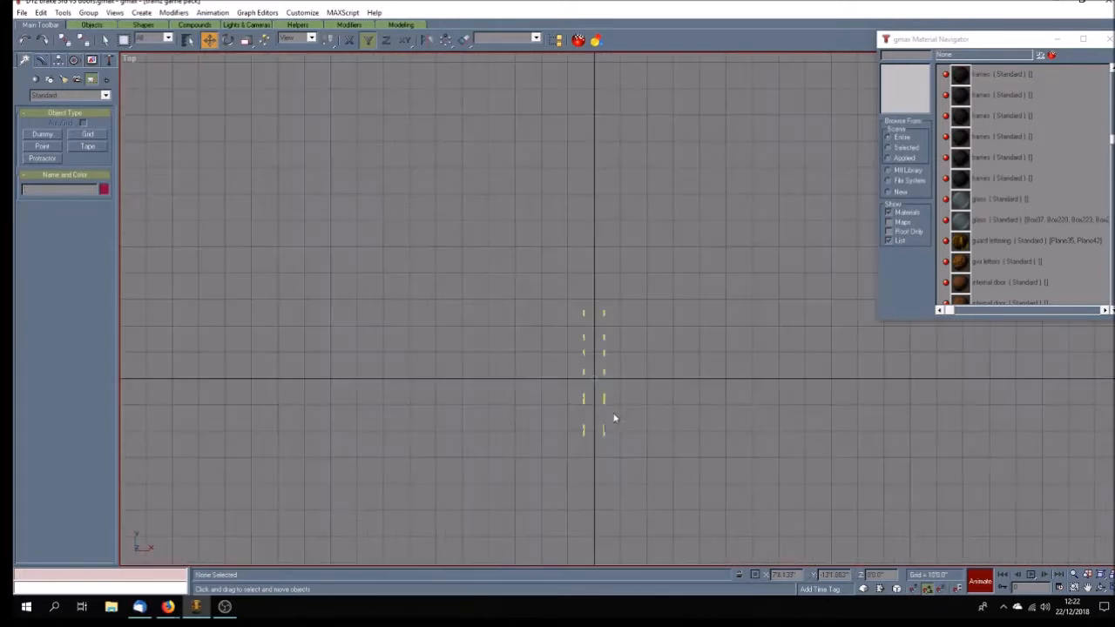
{"action": "scroll", "coordinate": [609, 348], "scroll_direction": "up", "scroll_amount": 4}
{"action": "scroll", "coordinate": [604, 415], "scroll_direction": "up", "scroll_amount": 8}
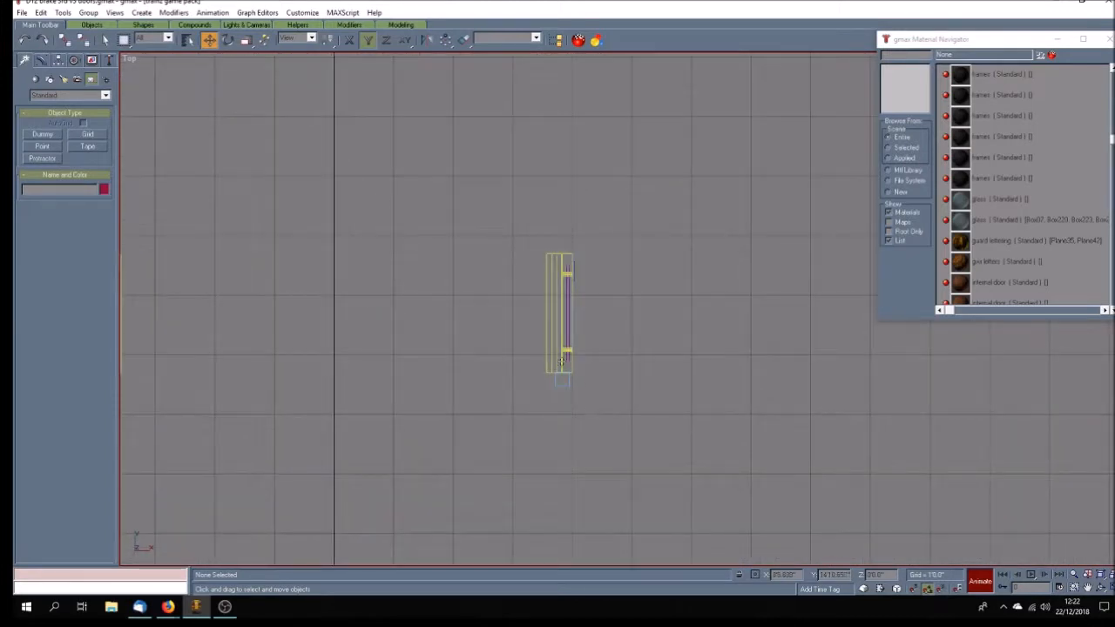
{"action": "left_click_drag", "start_coordinate": [566, 431], "coordinate": [567, 414]}
{"action": "scroll", "coordinate": [581, 382], "scroll_direction": "down", "scroll_amount": 10}
{"action": "scroll", "coordinate": [580, 421], "scroll_direction": "up", "scroll_amount": 8}
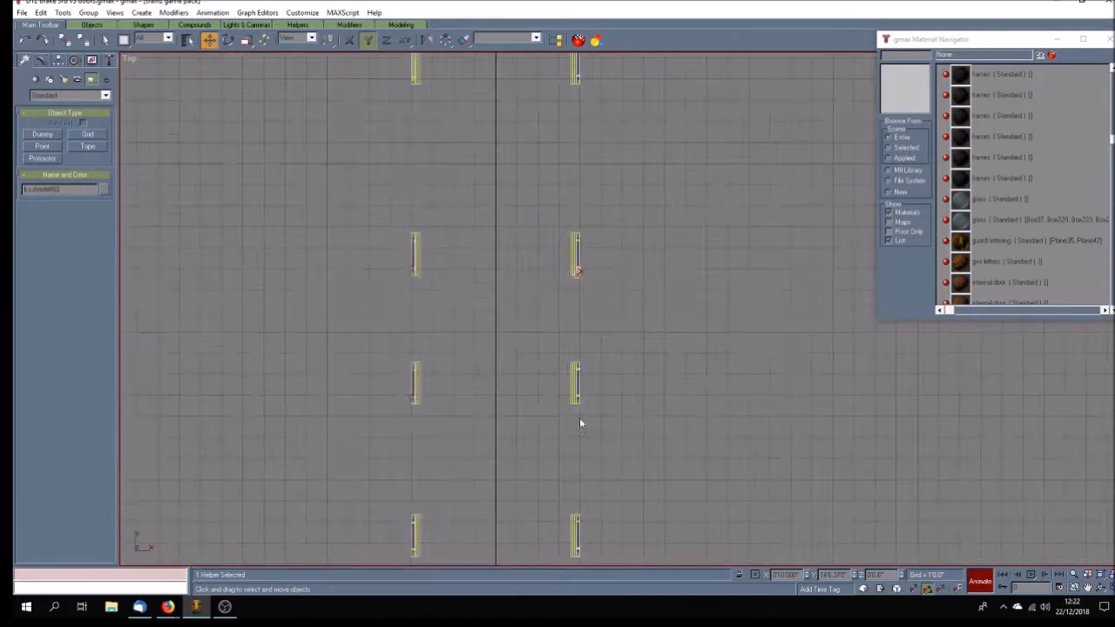
{"action": "left_click_drag", "start_coordinate": [569, 402], "coordinate": [575, 378]}
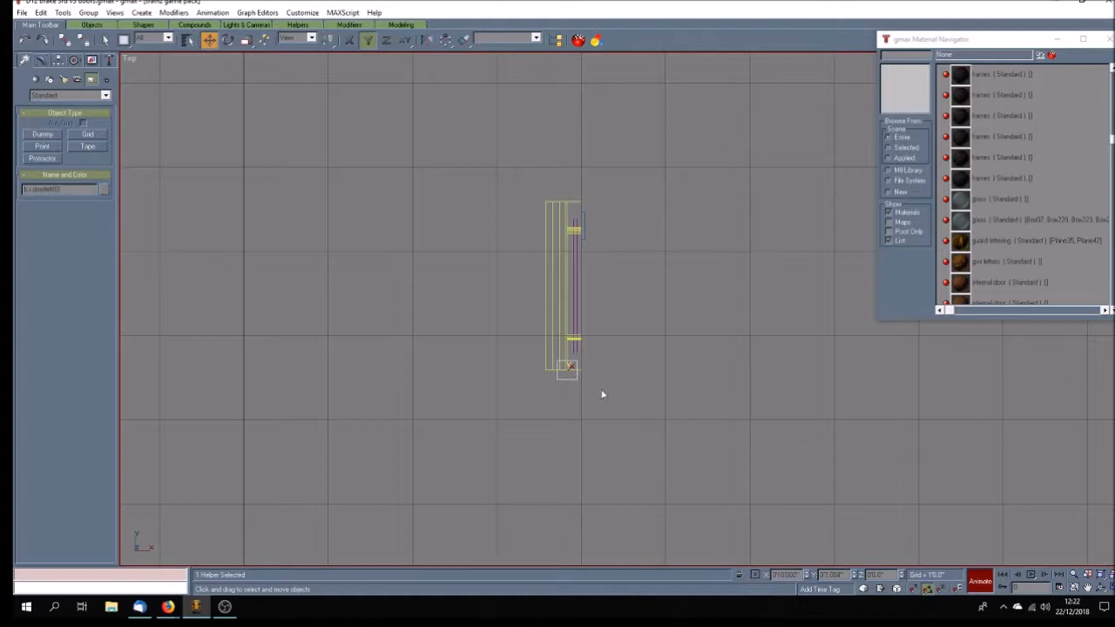
{"action": "scroll", "coordinate": [610, 420], "scroll_direction": "down", "scroll_amount": 5}
{"action": "scroll", "coordinate": [615, 488], "scroll_direction": "up", "scroll_amount": 8}
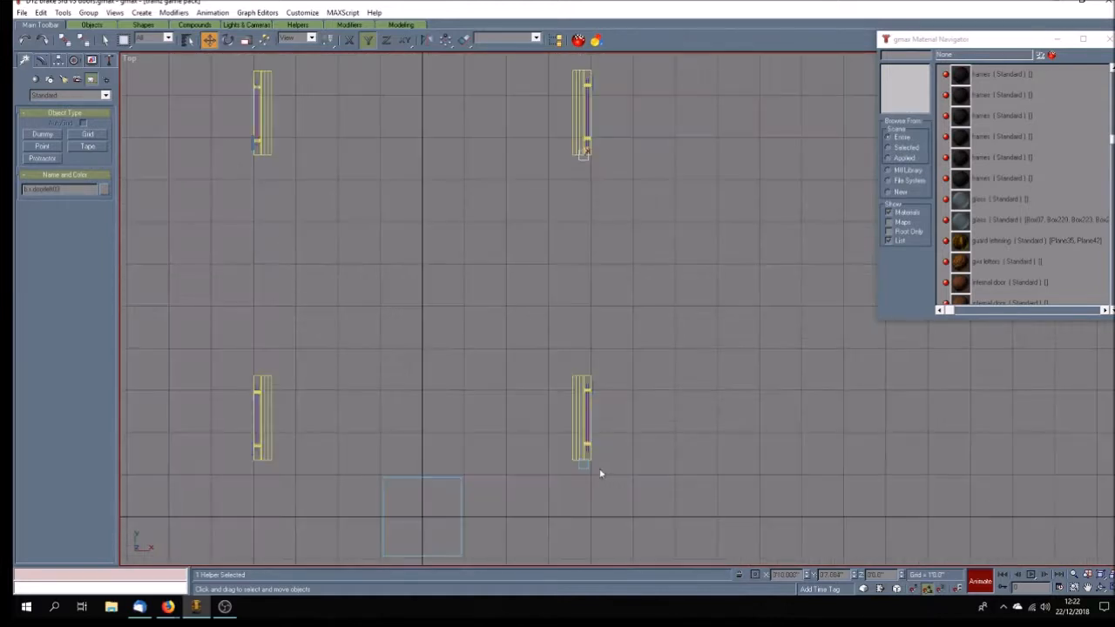
{"action": "left_click_drag", "start_coordinate": [544, 471], "coordinate": [547, 455]}
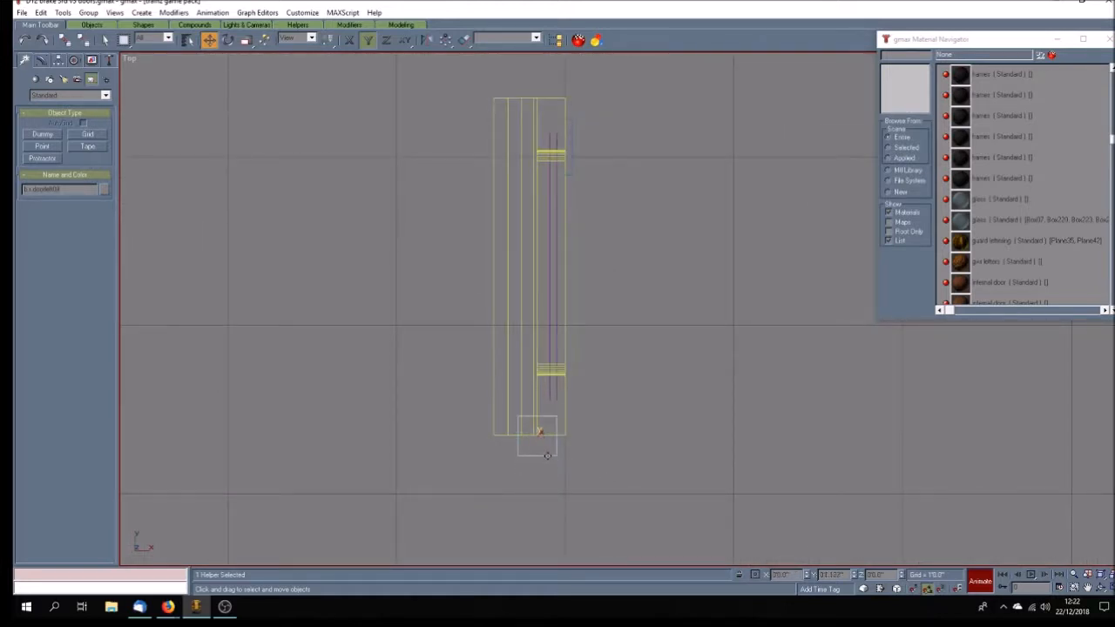
Move the lower helper of the first right-hand double door along Y onto the door's lower edge.
{"action": "scroll", "coordinate": [584, 421], "scroll_direction": "down", "scroll_amount": 6}
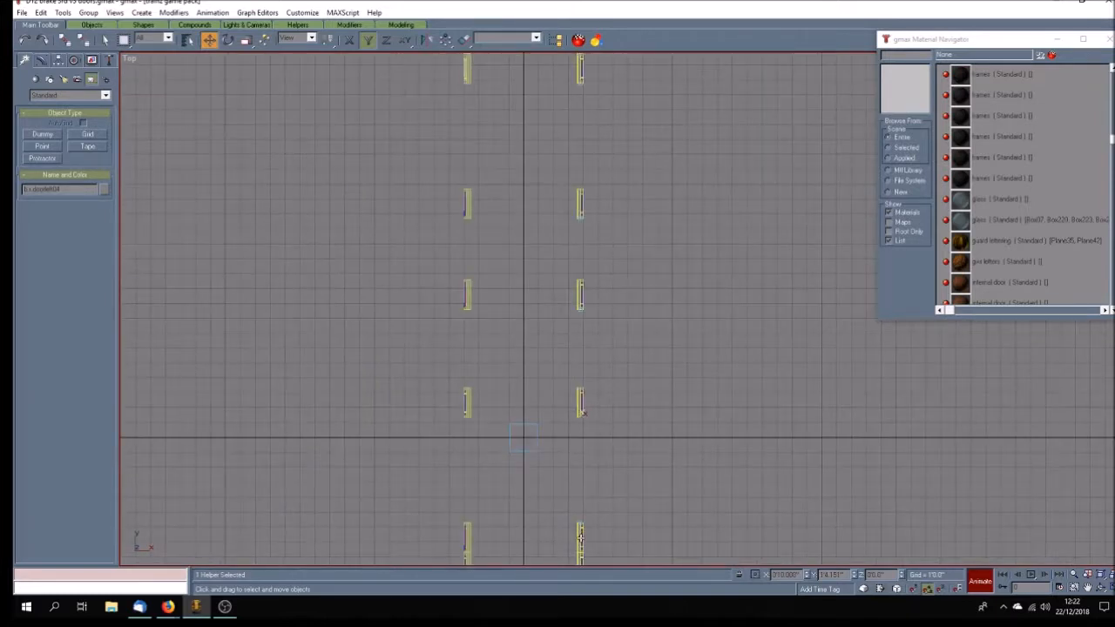
{"action": "scroll", "coordinate": [584, 521], "scroll_direction": "up", "scroll_amount": 6}
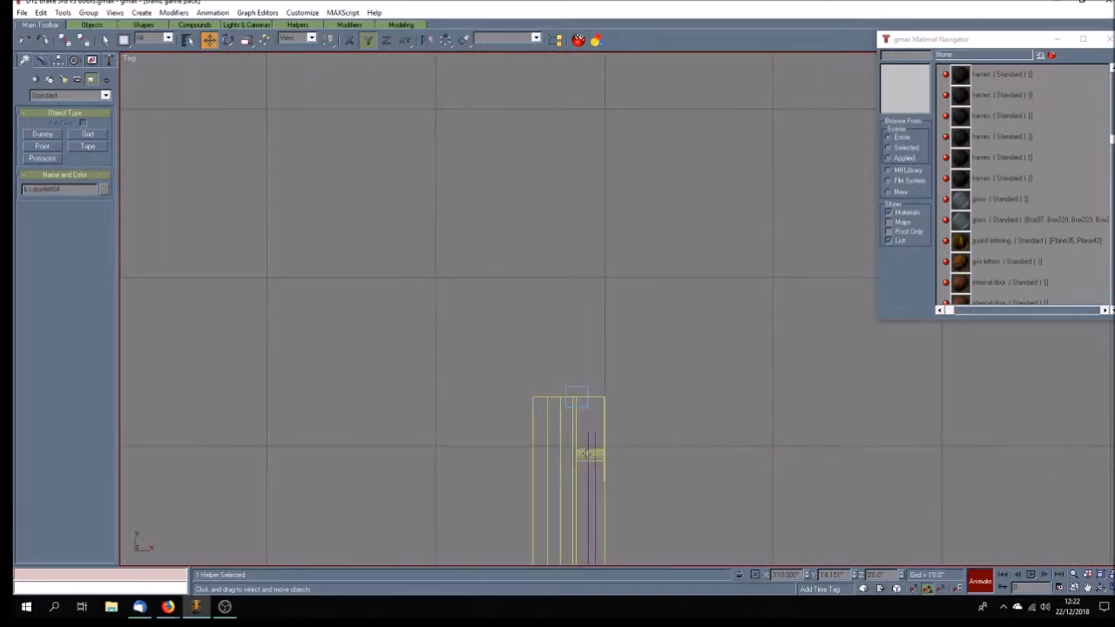
{"action": "scroll", "coordinate": [586, 451], "scroll_direction": "down", "scroll_amount": 6}
{"action": "scroll", "coordinate": [588, 525], "scroll_direction": "up", "scroll_amount": 6}
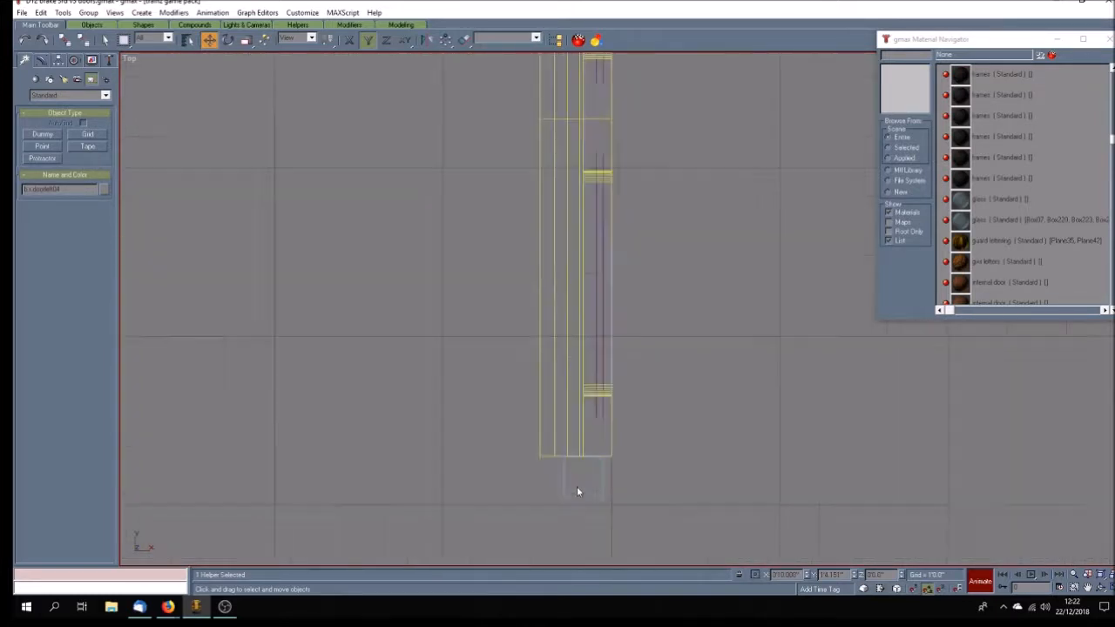
{"action": "left_click_drag", "start_coordinate": [590, 468], "coordinate": [590, 471]}
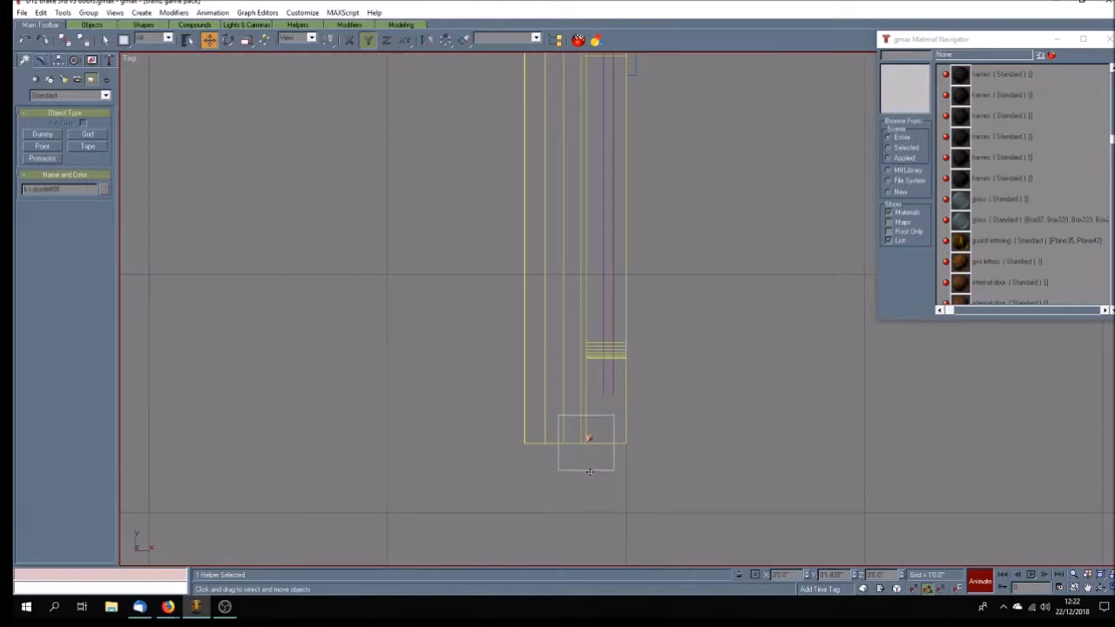
Align the upper and lower helpers of the second right-hand double door with its end edges along Y, and deselect.
{"action": "scroll", "coordinate": [589, 471], "scroll_direction": "down", "scroll_amount": 8}
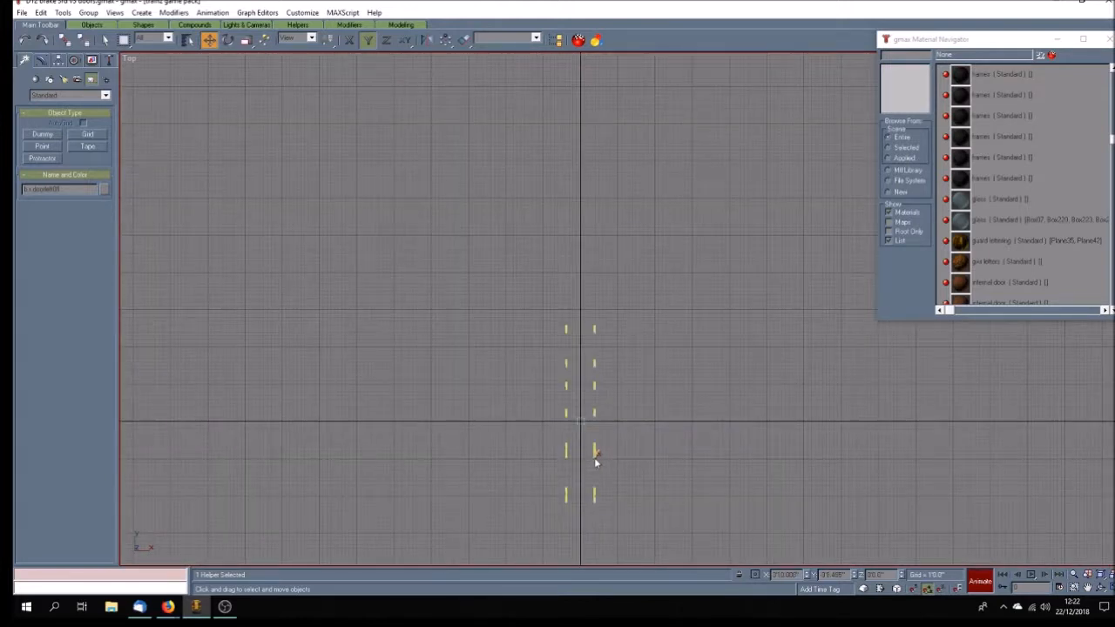
{"action": "scroll", "coordinate": [595, 488], "scroll_direction": "up", "scroll_amount": 7}
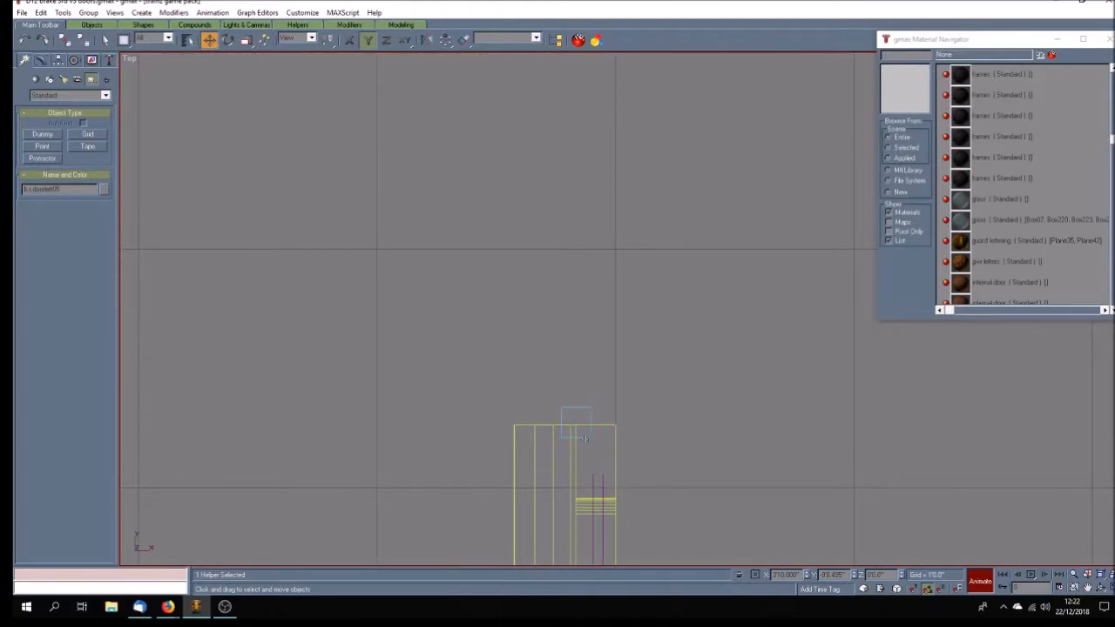
{"action": "left_click_drag", "start_coordinate": [589, 435], "coordinate": [589, 438]}
{"action": "scroll", "coordinate": [589, 437], "scroll_direction": "down", "scroll_amount": 6}
{"action": "scroll", "coordinate": [600, 493], "scroll_direction": "up", "scroll_amount": 6}
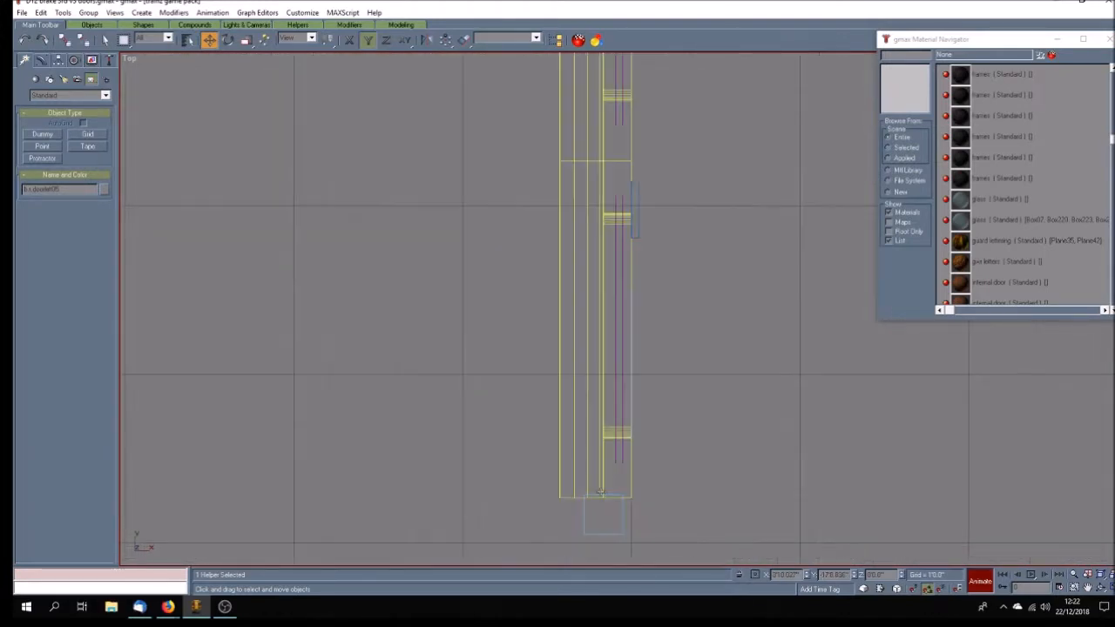
{"action": "left_click_drag", "start_coordinate": [616, 534], "coordinate": [616, 517]}
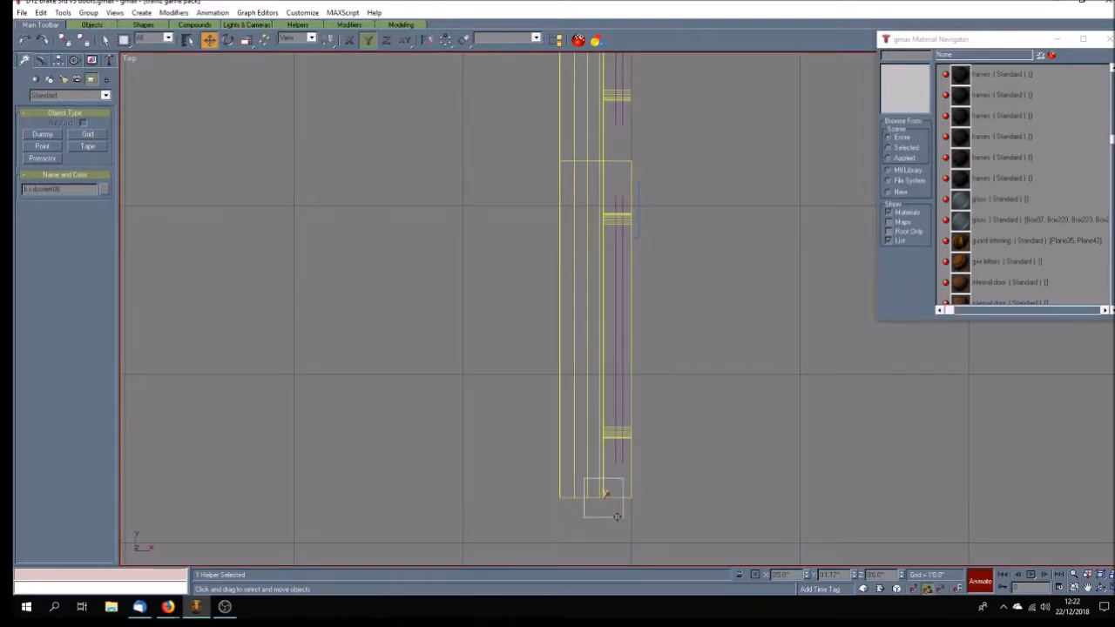
{"action": "left_click", "coordinate": [667, 481]}
Select all the groups by name, ungroup them, and deselect.
{"action": "scroll", "coordinate": [667, 479], "scroll_direction": "down", "scroll_amount": 6}
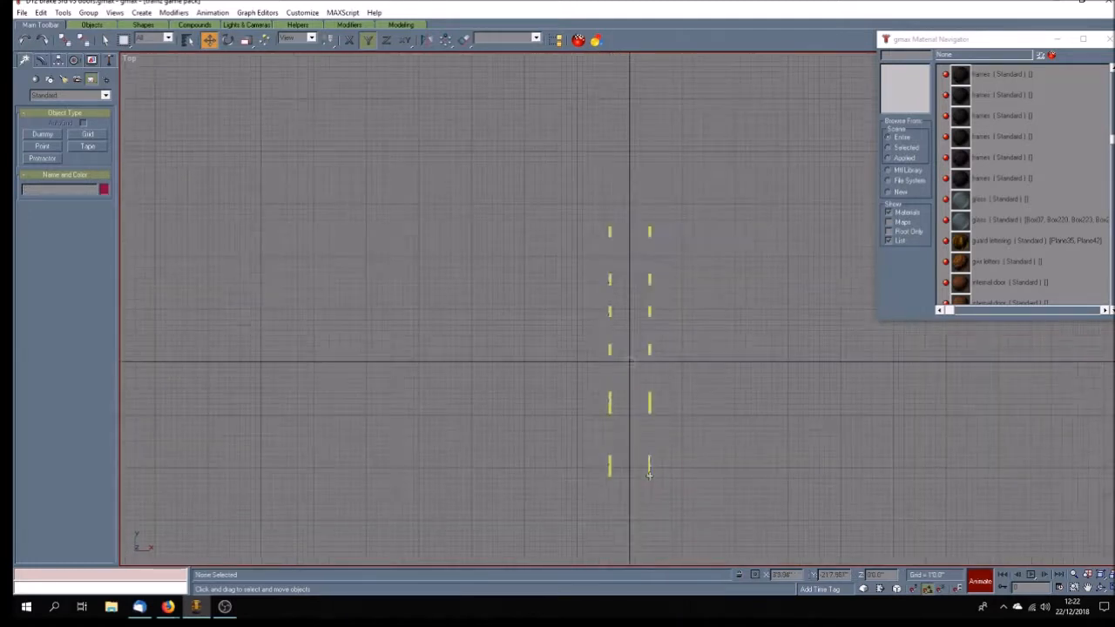
{"action": "scroll", "coordinate": [662, 232], "scroll_direction": "up", "scroll_amount": 5}
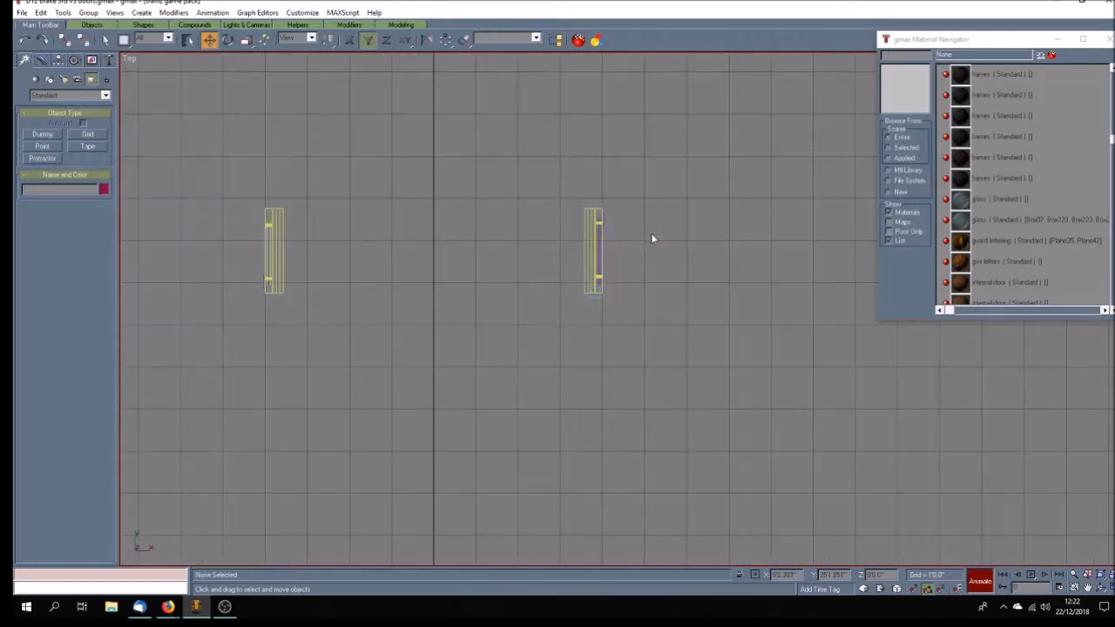
{"action": "key", "text": "h"}
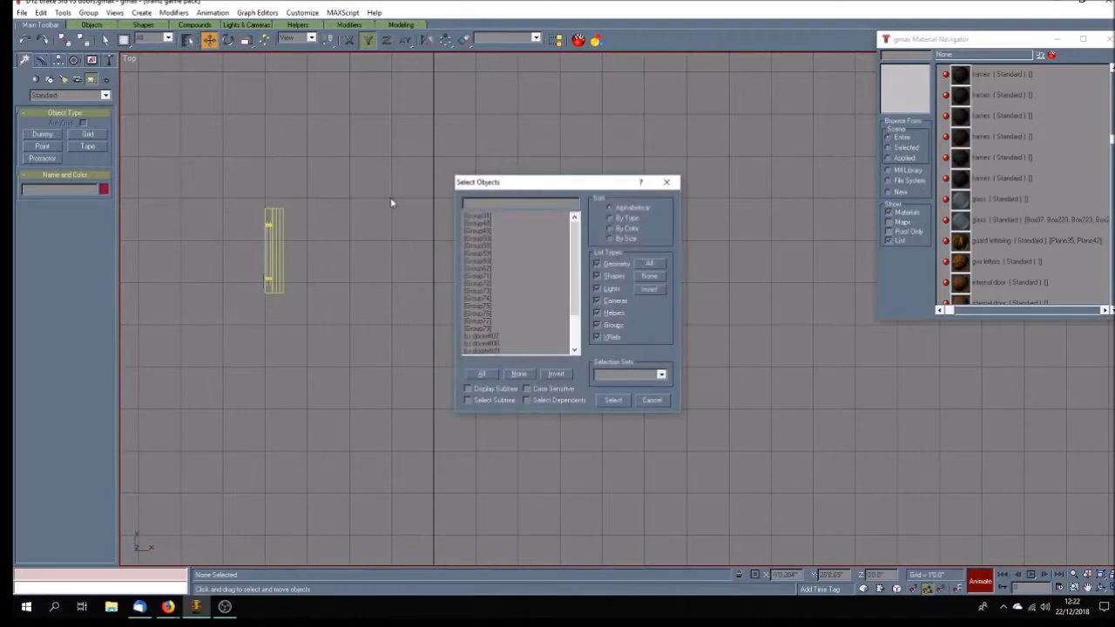
{"action": "left_click_drag", "start_coordinate": [486, 219], "coordinate": [493, 331]}
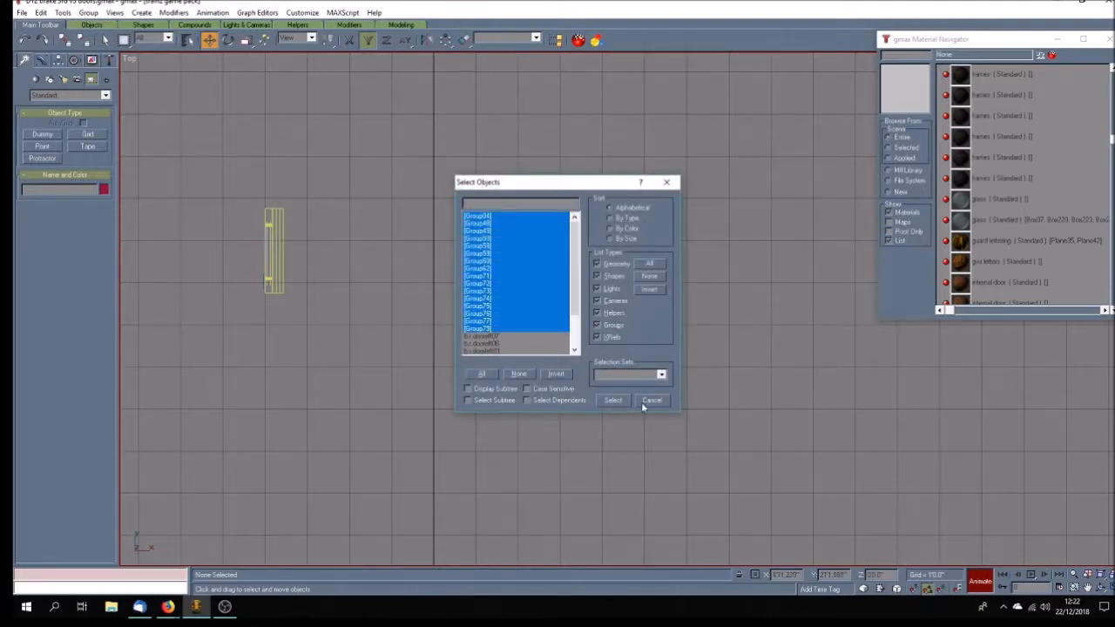
{"action": "left_click", "coordinate": [613, 400]}
{"action": "left_click", "coordinate": [88, 12]}
{"action": "left_click", "coordinate": [109, 38]}
{"action": "left_click", "coordinate": [88, 13]}
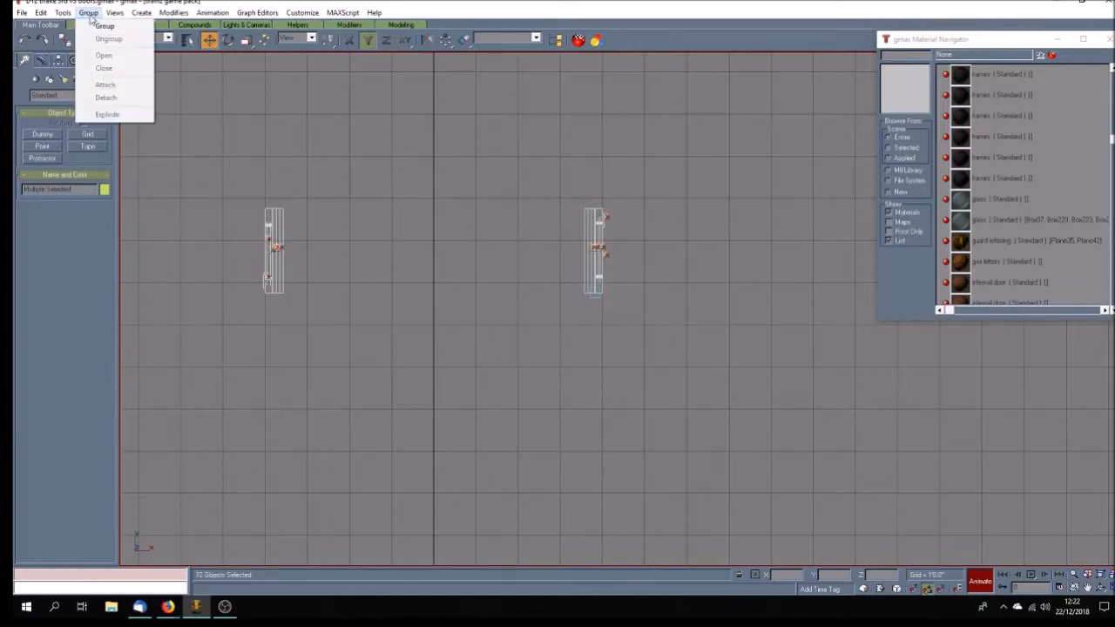
{"action": "left_click", "coordinate": [440, 187]}
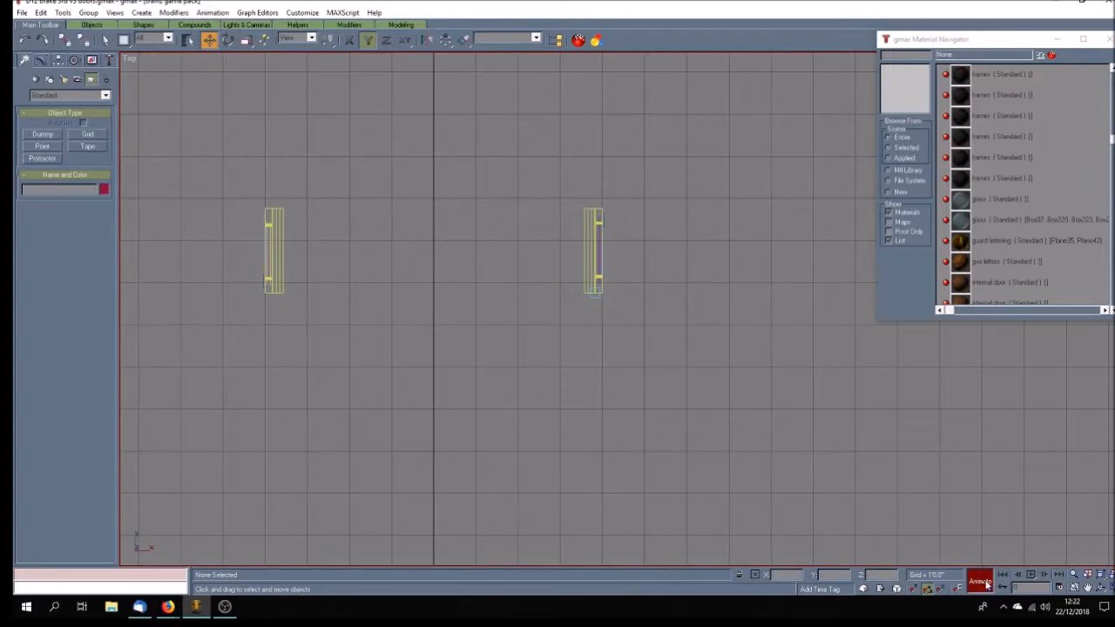
With Animate off, link the first right-hand single door's parts to the b.r.doorleft01 helper and play back the animation from the start.
{"action": "left_click_drag", "start_coordinate": [544, 187], "coordinate": [645, 286]}
{"action": "left_click", "coordinate": [65, 40]}
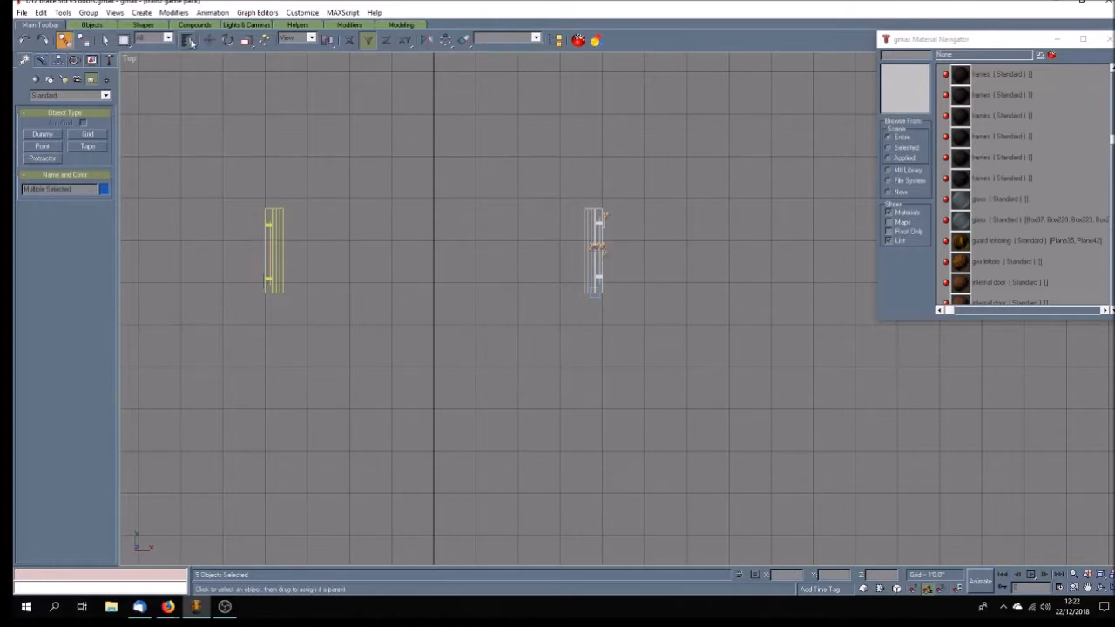
{"action": "key", "text": "h"}
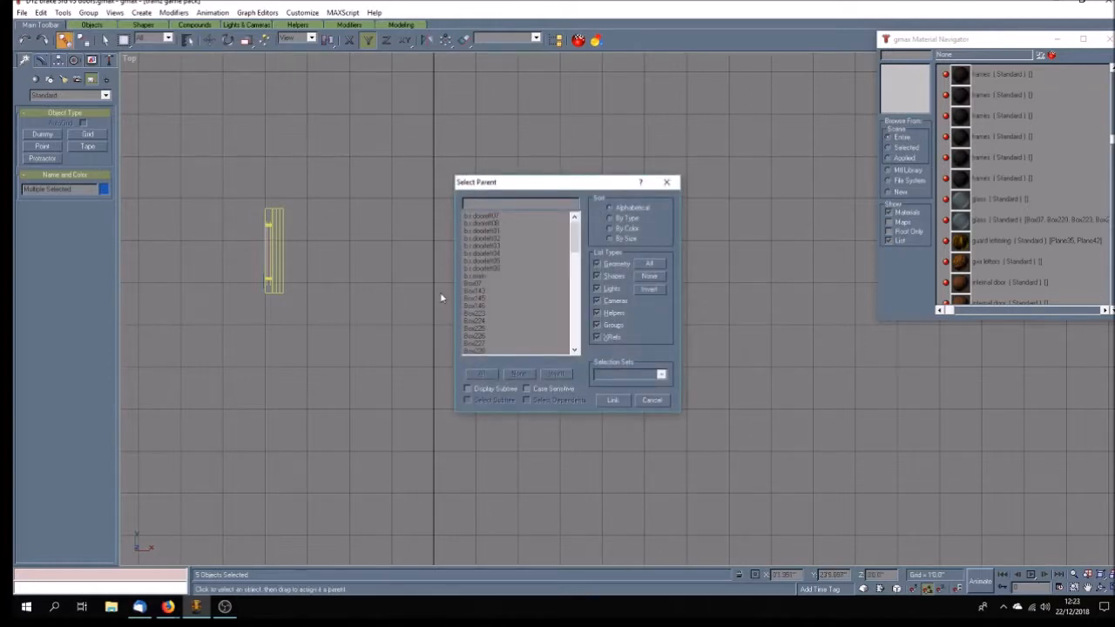
{"action": "left_click", "coordinate": [497, 231]}
{"action": "left_click", "coordinate": [624, 399]}
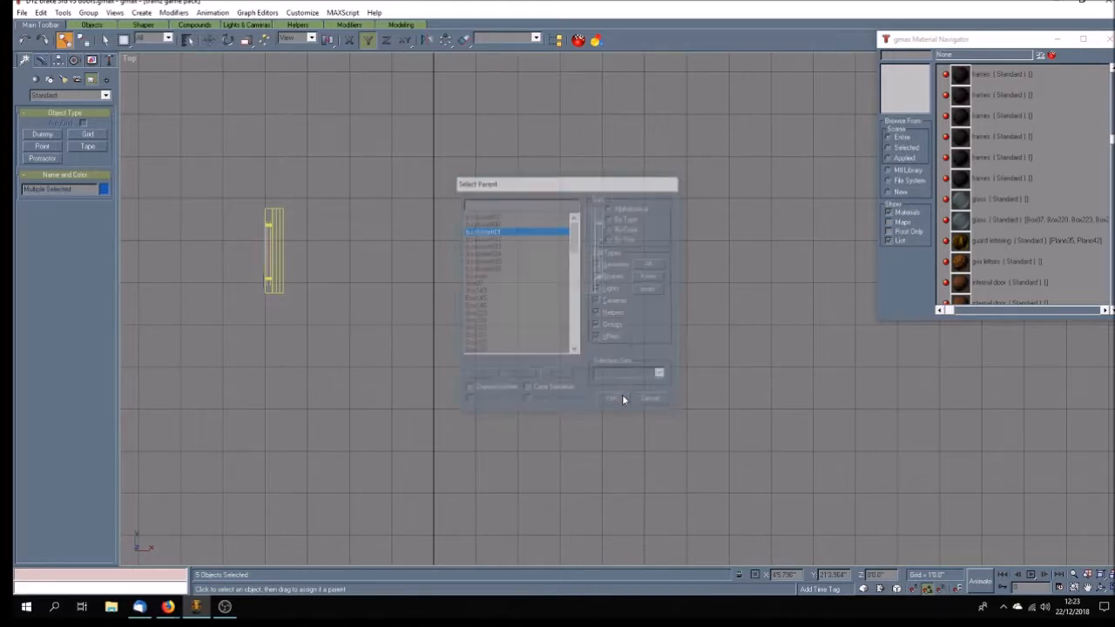
{"action": "left_click", "coordinate": [595, 358]}
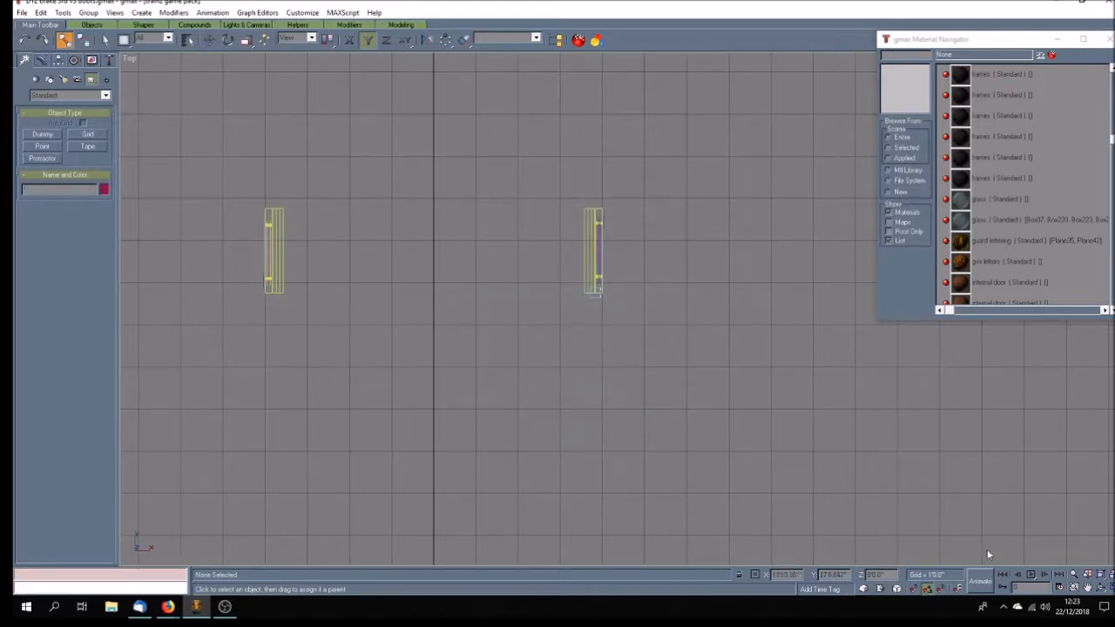
{"action": "left_click", "coordinate": [1030, 577]}
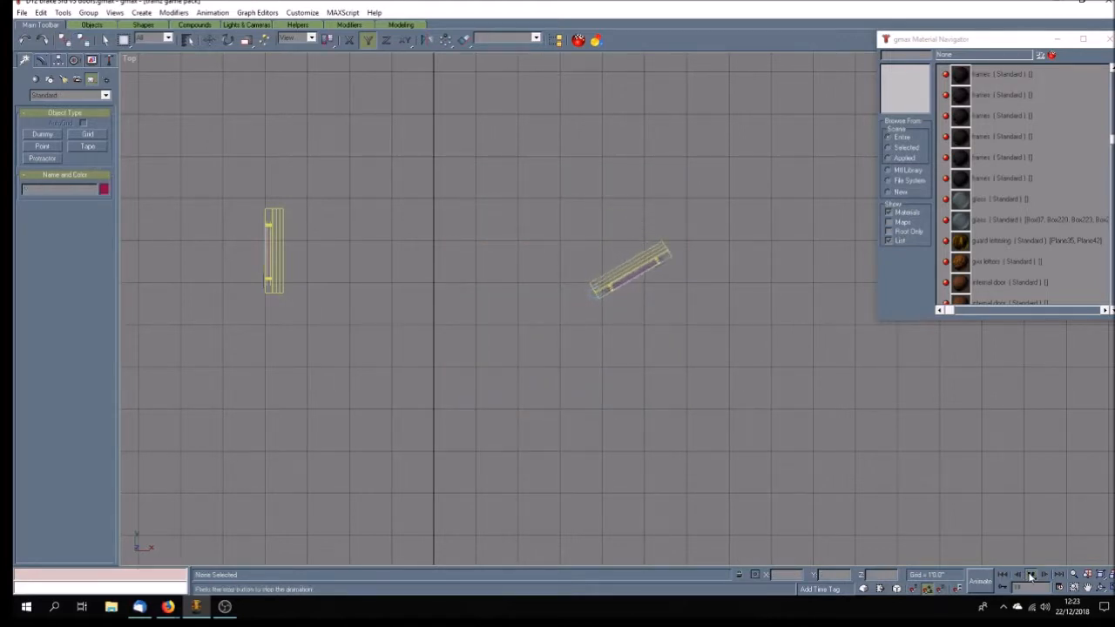
{"action": "left_click", "coordinate": [1004, 578]}
Select the upper helpers of the two right-hand double doors in turn, check the names b.r.doorleft07 and b.r.doorleft08, and save the file.
{"action": "scroll", "coordinate": [572, 364], "scroll_direction": "down", "scroll_amount": 6}
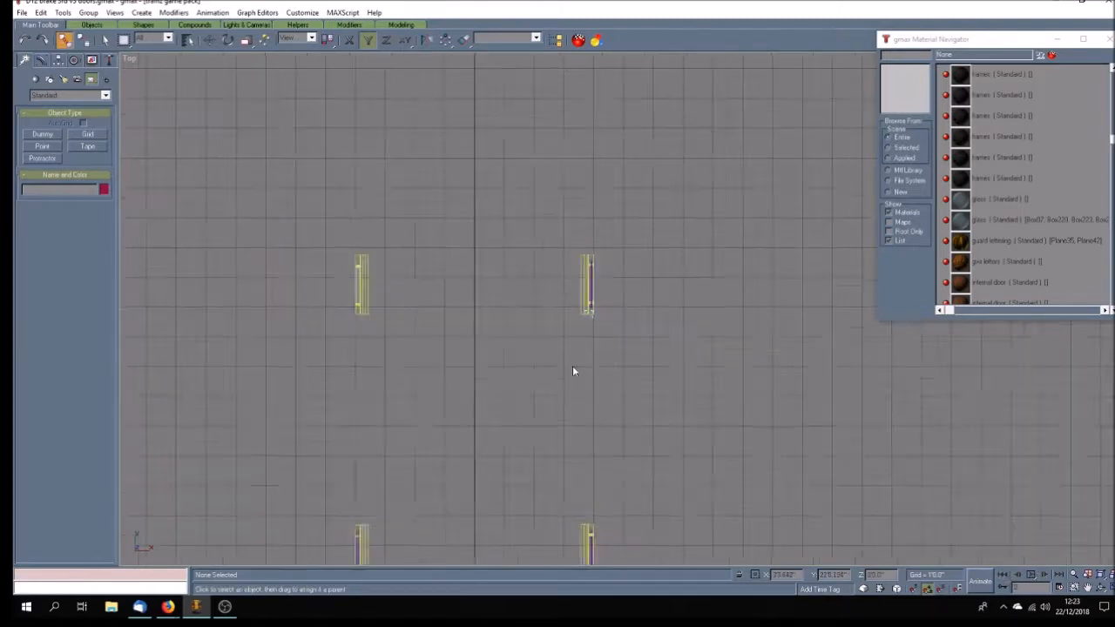
{"action": "scroll", "coordinate": [573, 415], "scroll_direction": "up", "scroll_amount": 10}
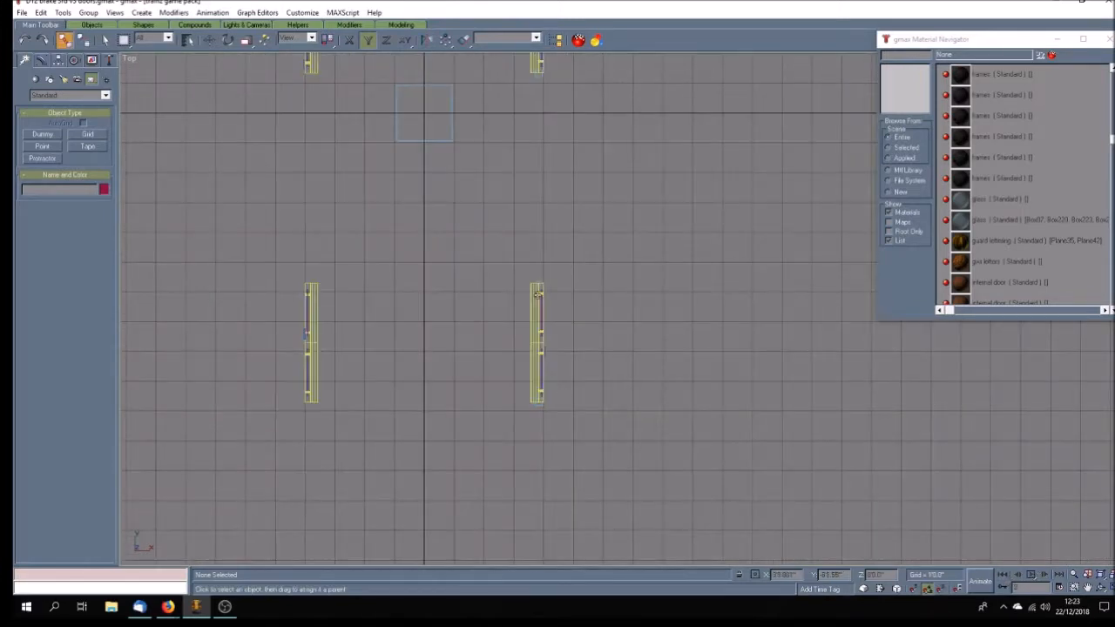
{"action": "left_click_drag", "start_coordinate": [489, 195], "coordinate": [490, 195]}
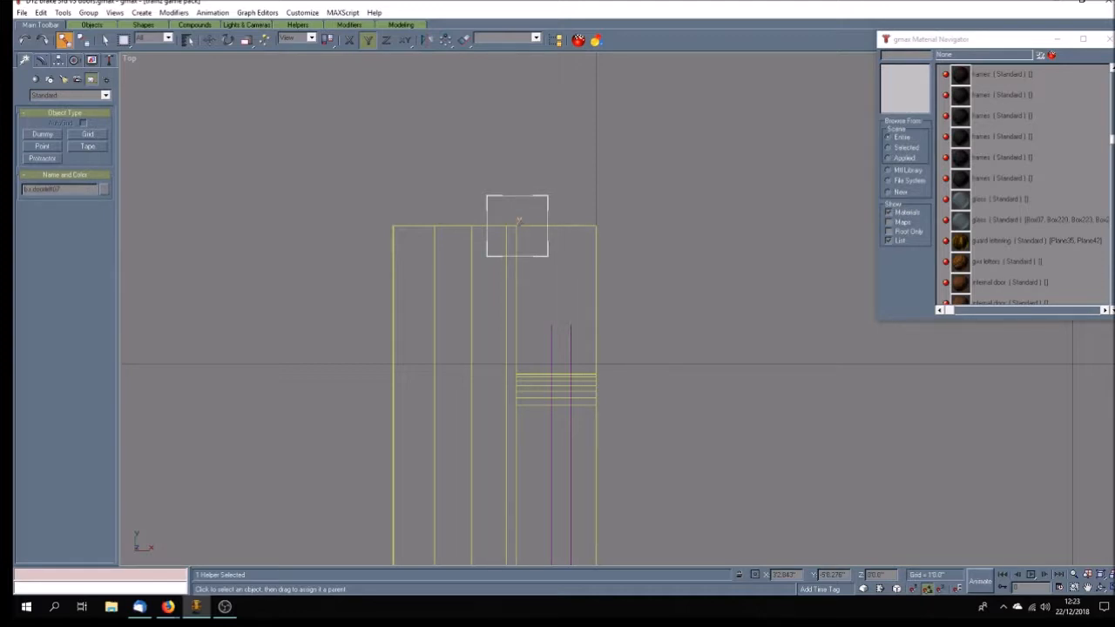
{"action": "left_click", "coordinate": [297, 195]}
{"action": "scroll", "coordinate": [361, 233], "scroll_direction": "down", "scroll_amount": 6}
{"action": "scroll", "coordinate": [391, 418], "scroll_direction": "down", "scroll_amount": 5}
{"action": "scroll", "coordinate": [418, 409], "scroll_direction": "up", "scroll_amount": 8}
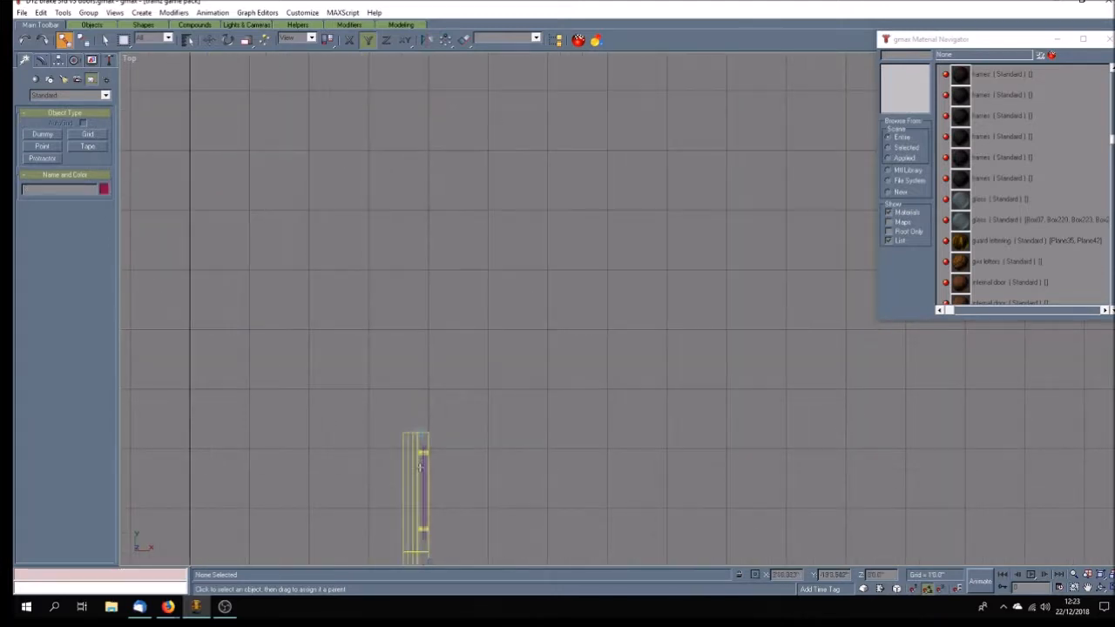
{"action": "left_click", "coordinate": [421, 372]}
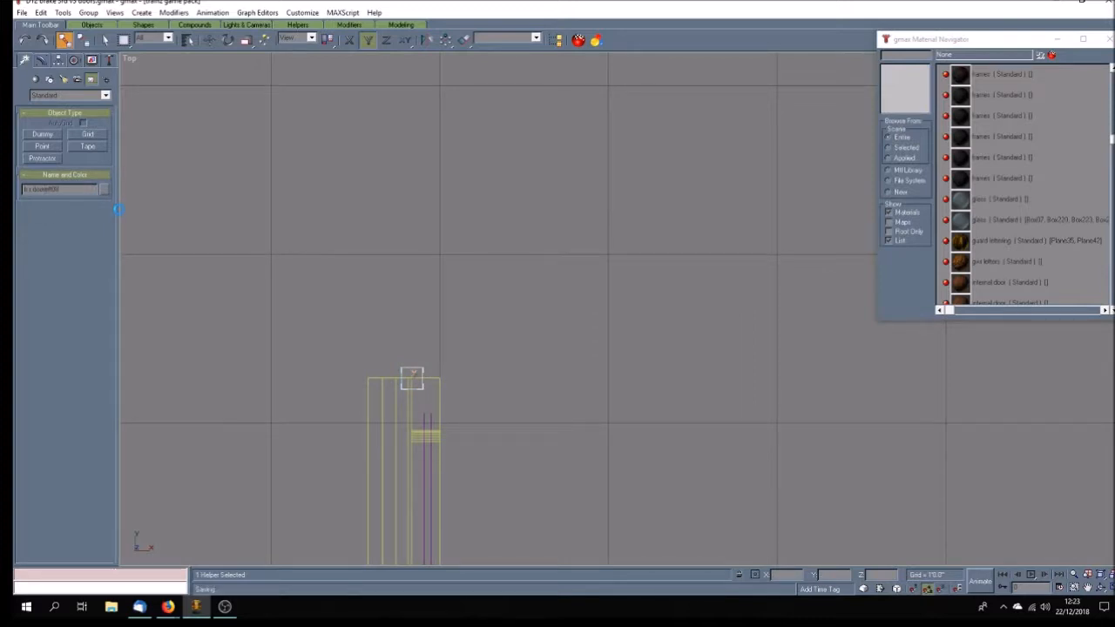
Link the second right-hand single door's parts to the b.r.doorleft02 helper and deselect.
{"action": "left_click", "coordinate": [442, 340]}
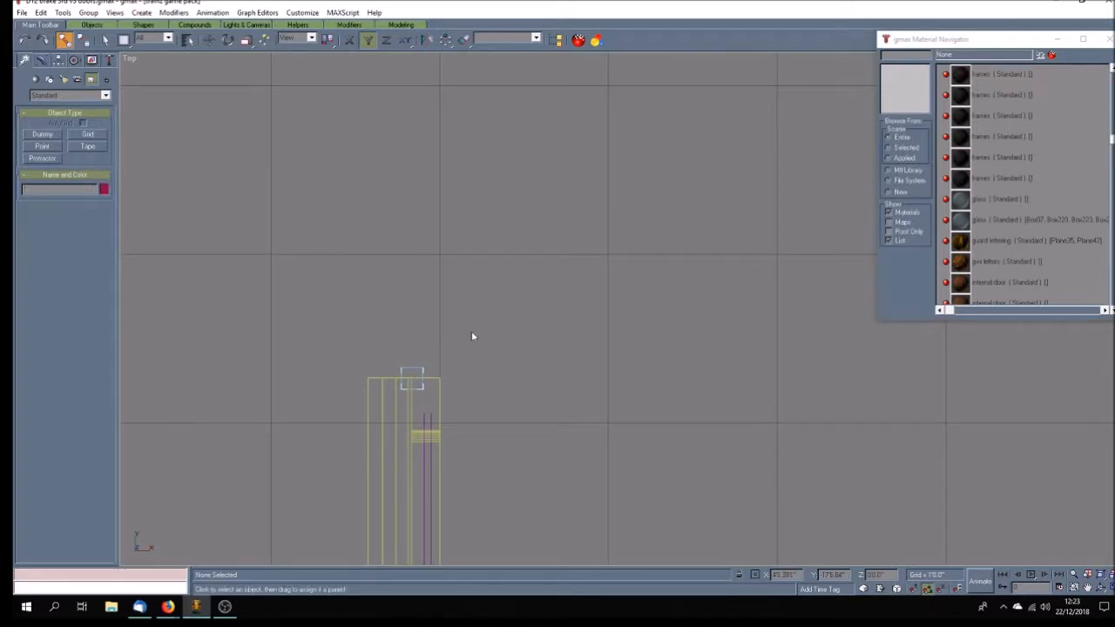
{"action": "scroll", "coordinate": [471, 331], "scroll_direction": "down", "scroll_amount": 3}
{"action": "scroll", "coordinate": [496, 129], "scroll_direction": "up", "scroll_amount": 6}
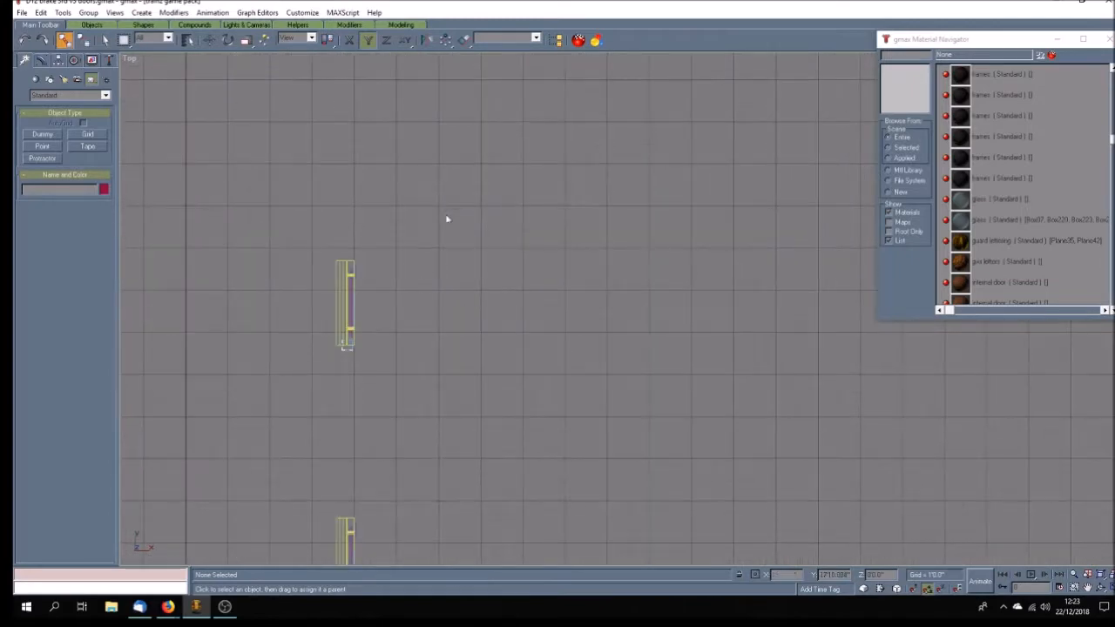
{"action": "left_click_drag", "start_coordinate": [239, 141], "coordinate": [408, 318]}
{"action": "left_click", "coordinate": [187, 40]}
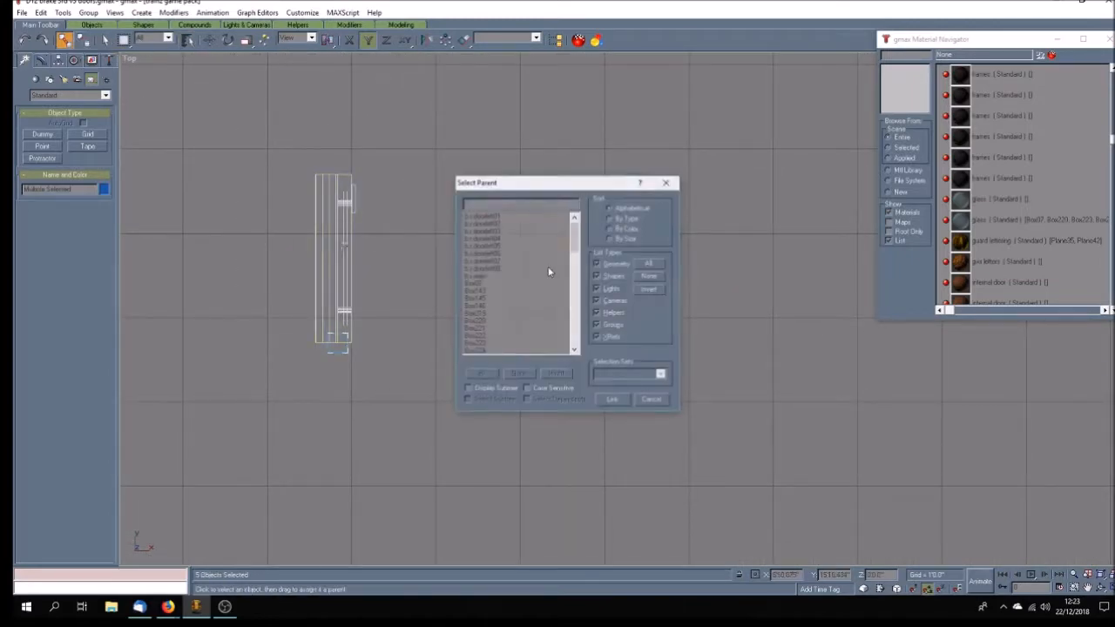
{"action": "left_click", "coordinate": [498, 223]}
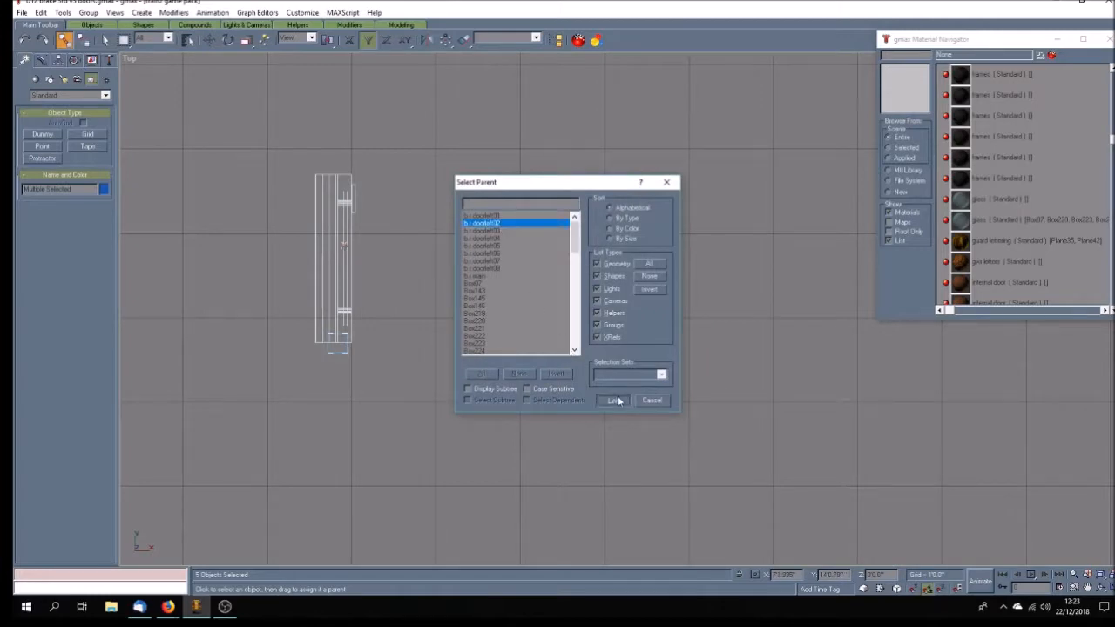
{"action": "left_click", "coordinate": [618, 400]}
{"action": "left_click", "coordinate": [458, 383]}
Link the third right-hand single door's parts to the b.r.doorleft03 helper and deselect.
{"action": "scroll", "coordinate": [488, 349], "scroll_direction": "down", "scroll_amount": 5}
{"action": "scroll", "coordinate": [488, 349], "scroll_direction": "down", "scroll_amount": 2}
{"action": "scroll", "coordinate": [478, 405], "scroll_direction": "up", "scroll_amount": 6}
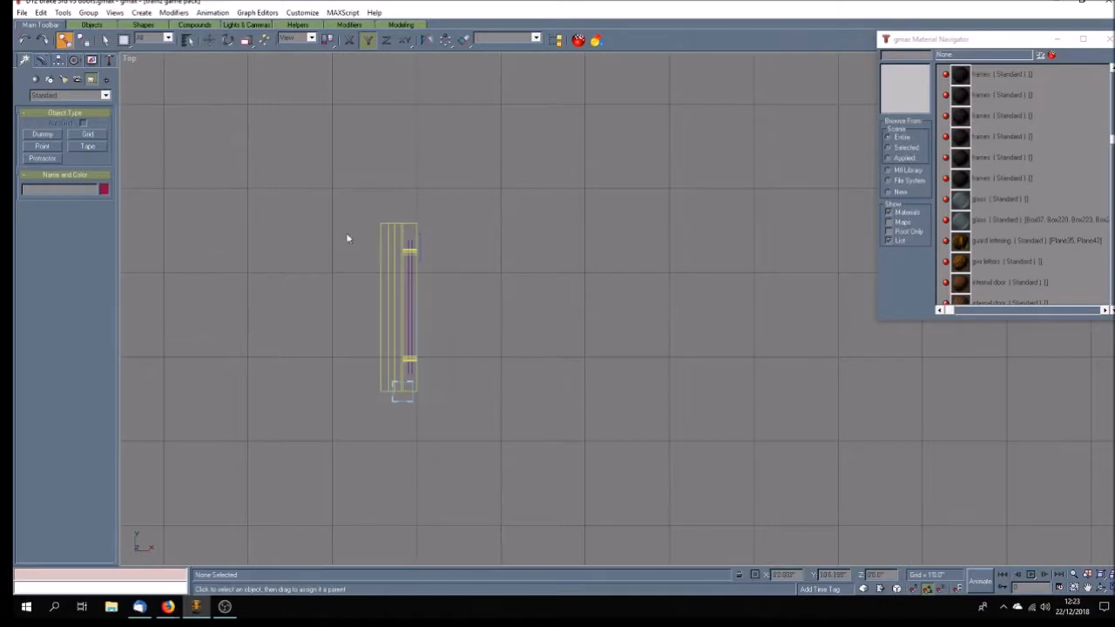
{"action": "left_click_drag", "start_coordinate": [357, 207], "coordinate": [472, 367]}
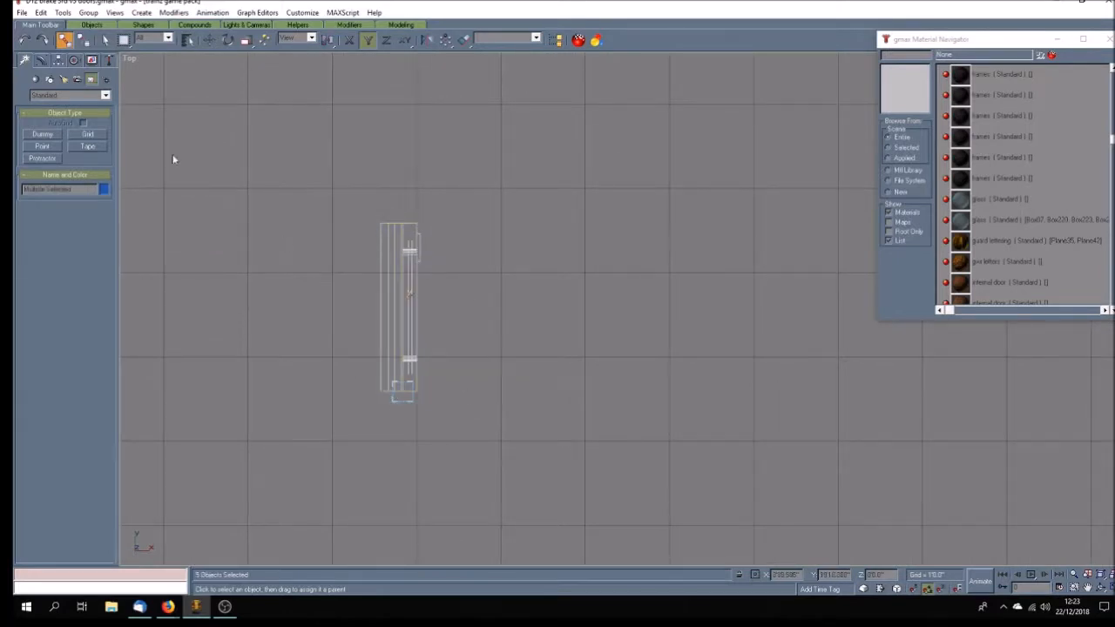
{"action": "left_click", "coordinate": [187, 40]}
{"action": "left_click", "coordinate": [499, 231]}
{"action": "key", "text": "Return"}
{"action": "left_click", "coordinate": [480, 395]}
Link the fourth right-hand single door's parts to the b.r.doorleft04 helper and deselect.
{"action": "scroll", "coordinate": [480, 394], "scroll_direction": "down", "scroll_amount": 7}
{"action": "scroll", "coordinate": [481, 448], "scroll_direction": "up", "scroll_amount": 7}
{"action": "left_click_drag", "start_coordinate": [422, 337], "coordinate": [502, 415]}
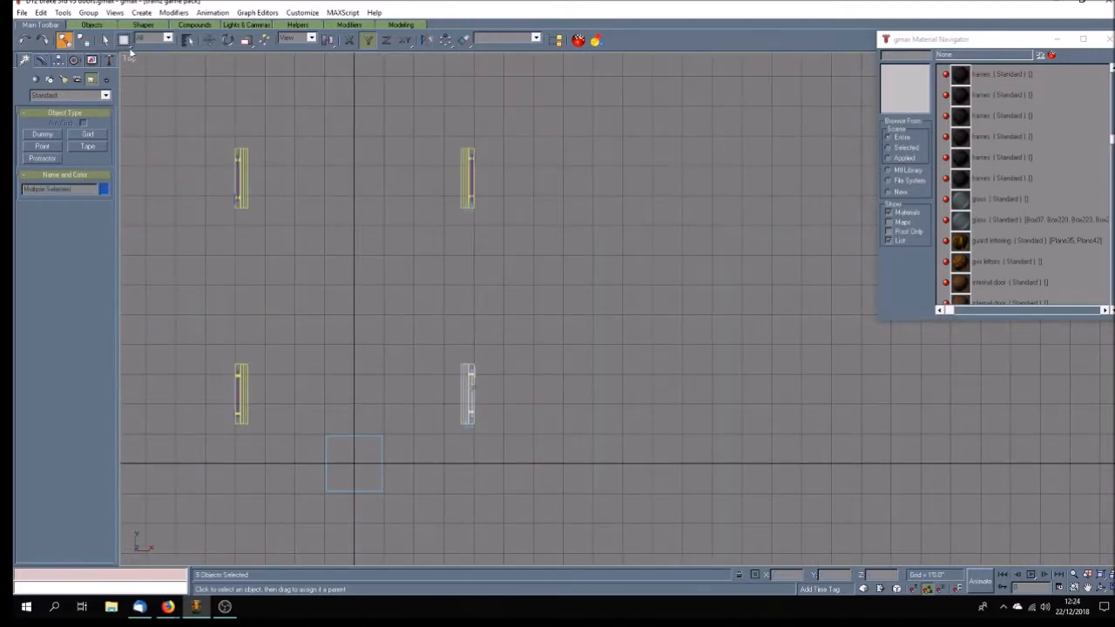
{"action": "left_click", "coordinate": [188, 39]}
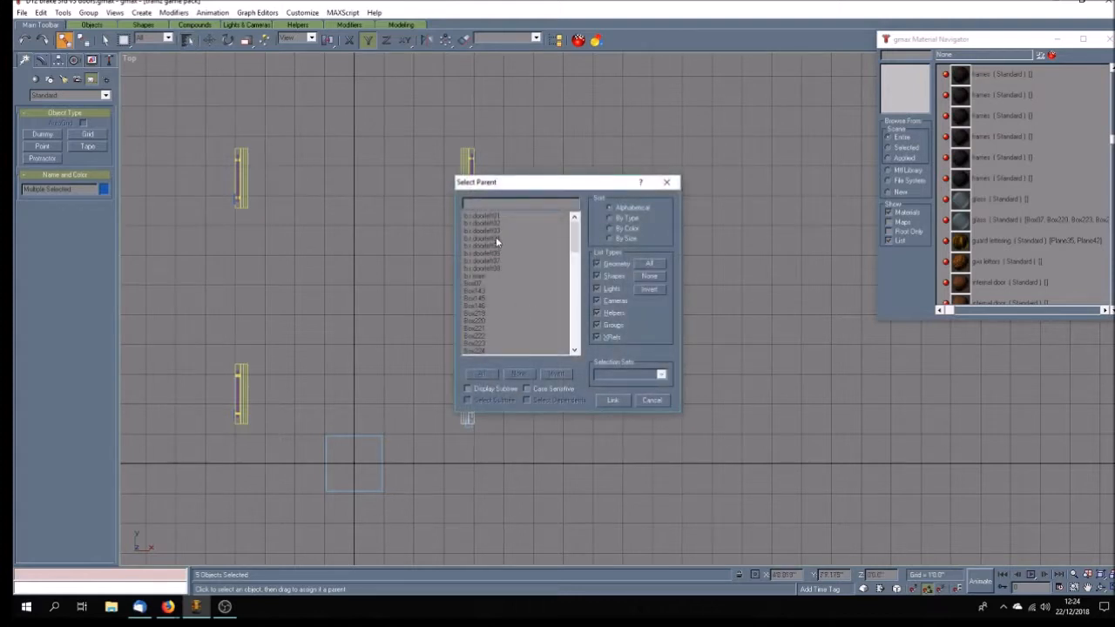
{"action": "left_click", "coordinate": [495, 238]}
{"action": "left_click", "coordinate": [610, 400]}
{"action": "left_click", "coordinate": [440, 374]}
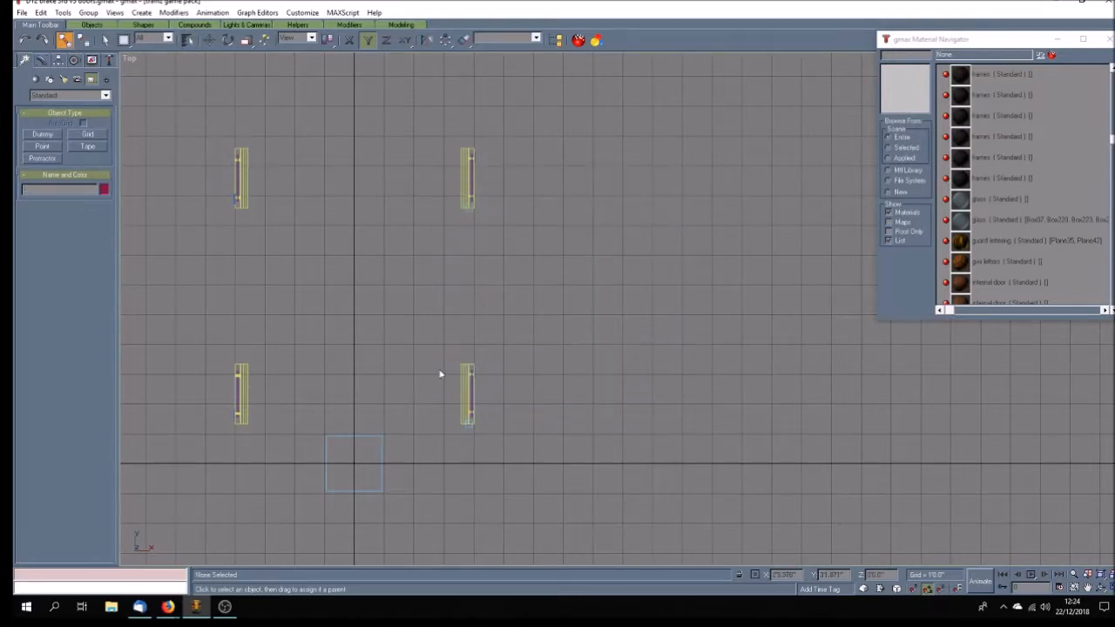
Link the upper leaf of the first right-hand double door to the b.r.doorleft07 helper.
{"action": "scroll", "coordinate": [441, 374], "scroll_direction": "down", "scroll_amount": 7}
{"action": "scroll", "coordinate": [440, 453], "scroll_direction": "up", "scroll_amount": 4}
{"action": "scroll", "coordinate": [440, 453], "scroll_direction": "up", "scroll_amount": 4}
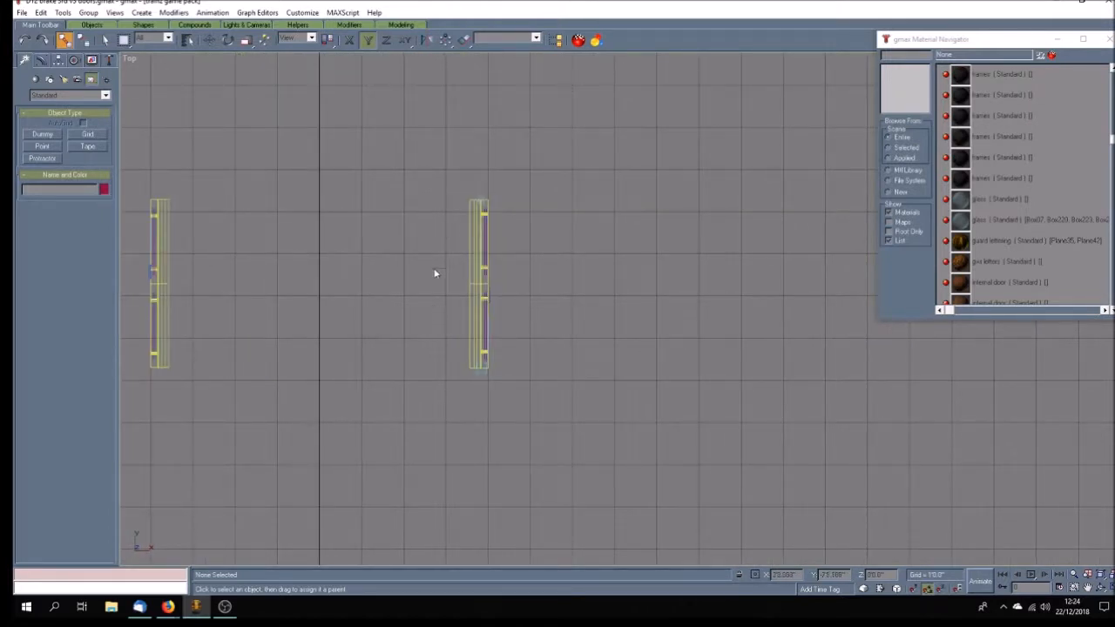
{"action": "left_click_drag", "start_coordinate": [537, 277], "coordinate": [537, 275]}
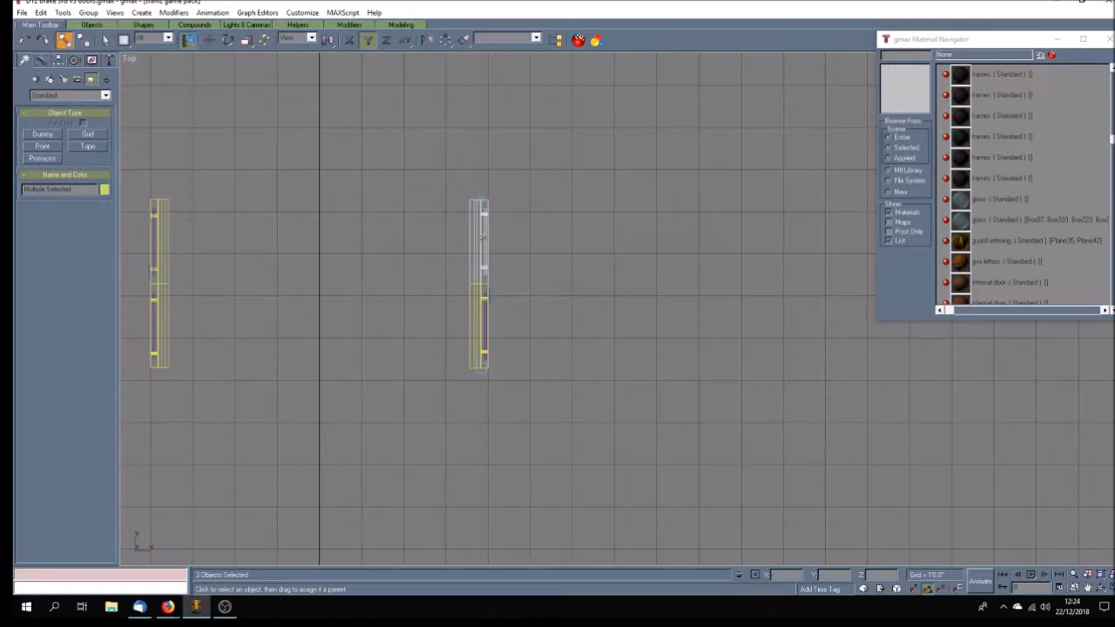
{"action": "key", "text": "h"}
{"action": "left_click", "coordinate": [493, 261]}
{"action": "left_click_drag", "start_coordinate": [548, 184], "coordinate": [712, 186]}
Link the lower leaf of the first right-hand double door to the b.r.doorleft05 helper and deselect.
{"action": "left_click_drag", "start_coordinate": [498, 350], "coordinate": [509, 362]}
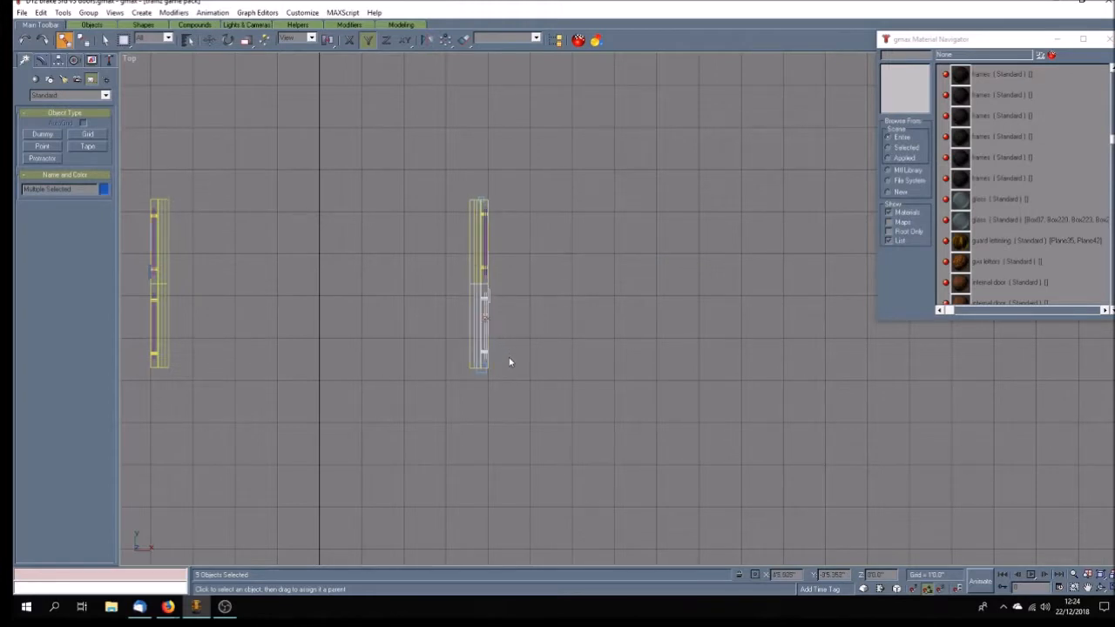
{"action": "left_click", "coordinate": [188, 39]}
{"action": "left_click", "coordinate": [505, 245]}
{"action": "left_click_drag", "start_coordinate": [536, 183], "coordinate": [701, 197]}
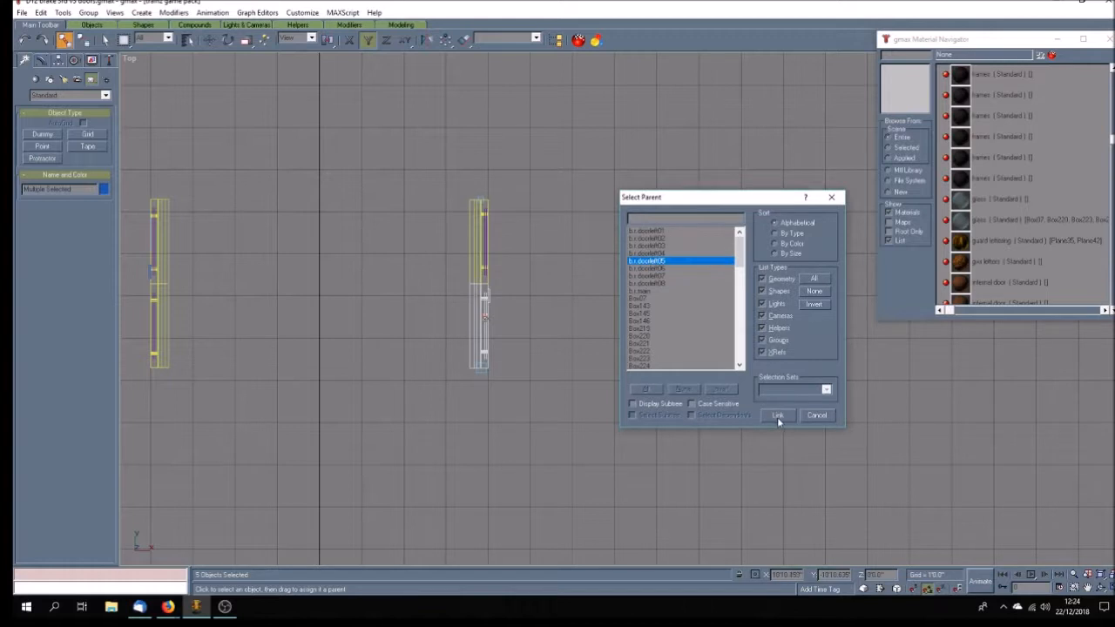
{"action": "left_click", "coordinate": [777, 418]}
{"action": "left_click", "coordinate": [563, 392]}
Link the upper leaf of the second right-hand double door to the b.r.doorleft08 helper.
{"action": "scroll", "coordinate": [533, 320], "scroll_direction": "down", "scroll_amount": 4}
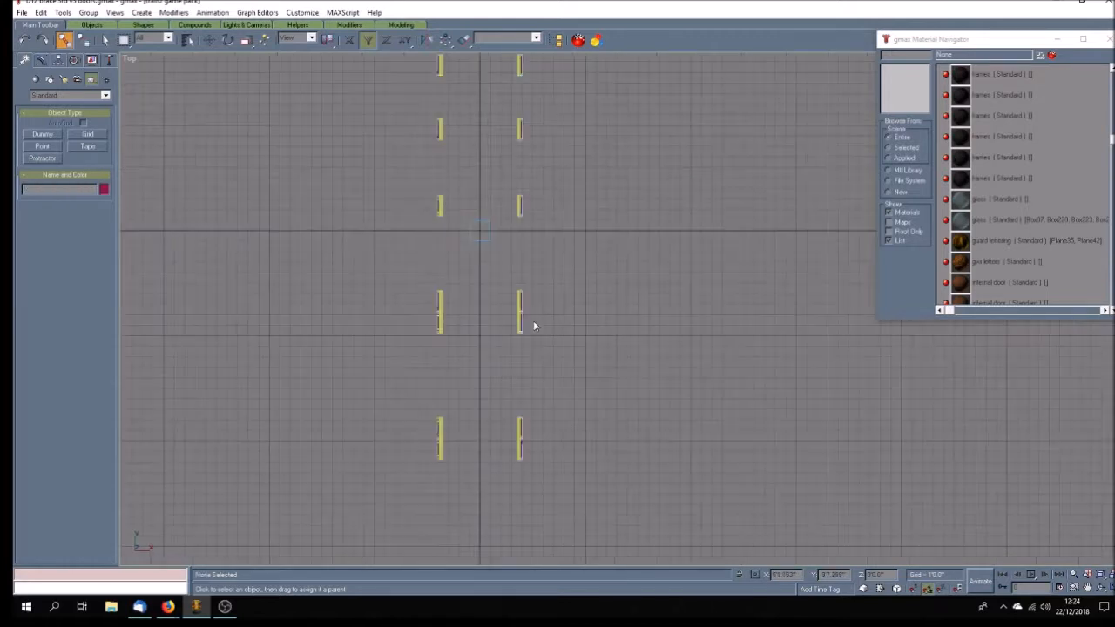
{"action": "scroll", "coordinate": [531, 428], "scroll_direction": "up", "scroll_amount": 4}
{"action": "left_click_drag", "start_coordinate": [471, 326], "coordinate": [544, 376]}
{"action": "left_click", "coordinate": [187, 40]}
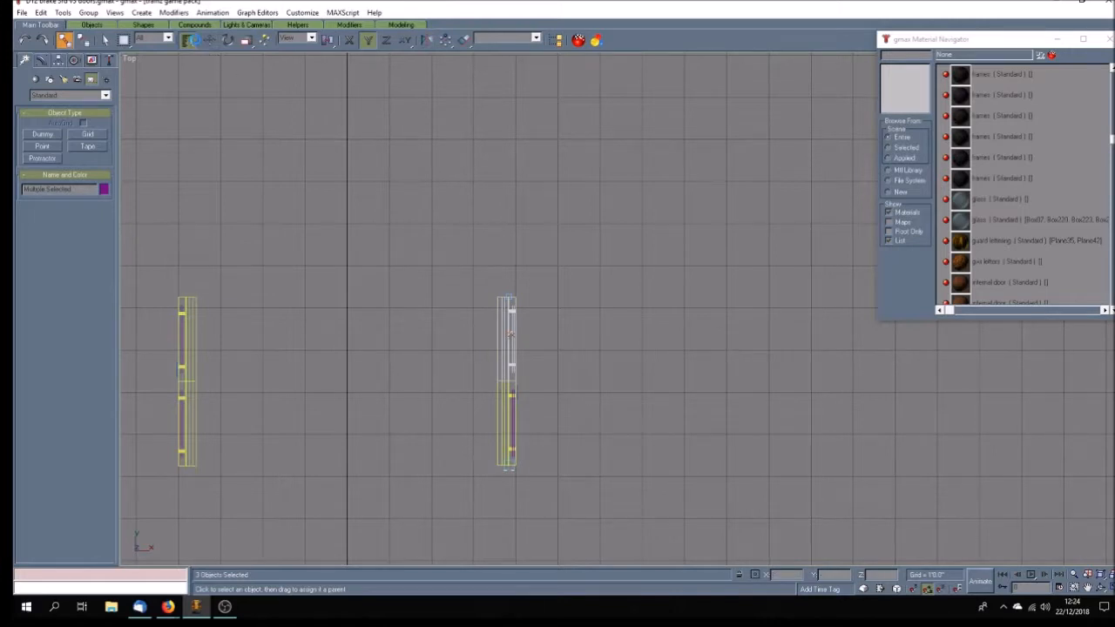
{"action": "left_click", "coordinate": [493, 270]}
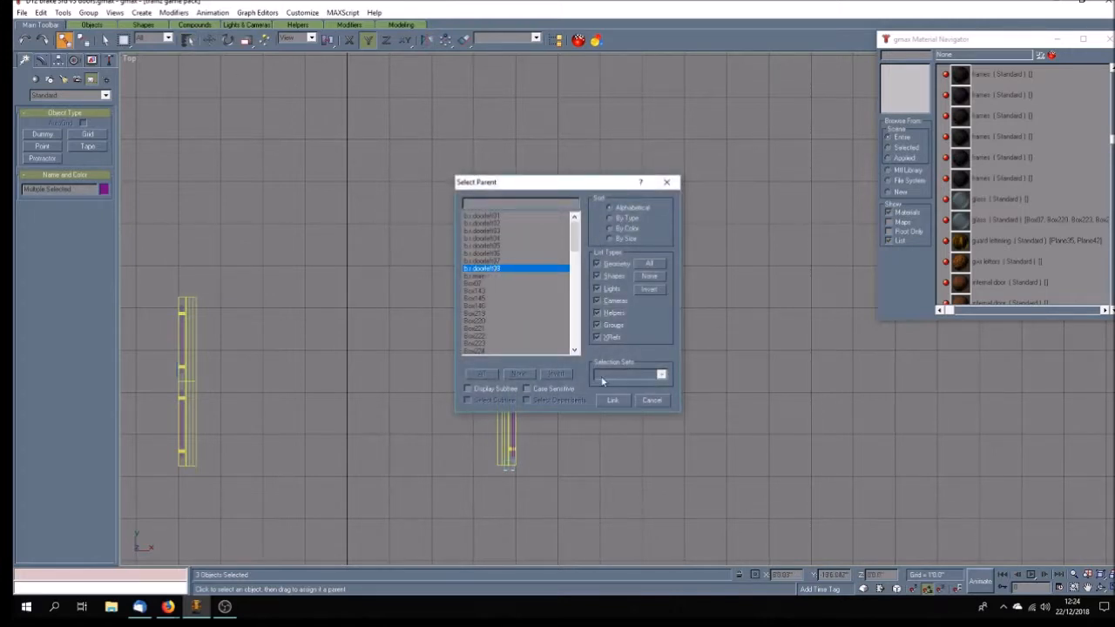
{"action": "left_click", "coordinate": [616, 400]}
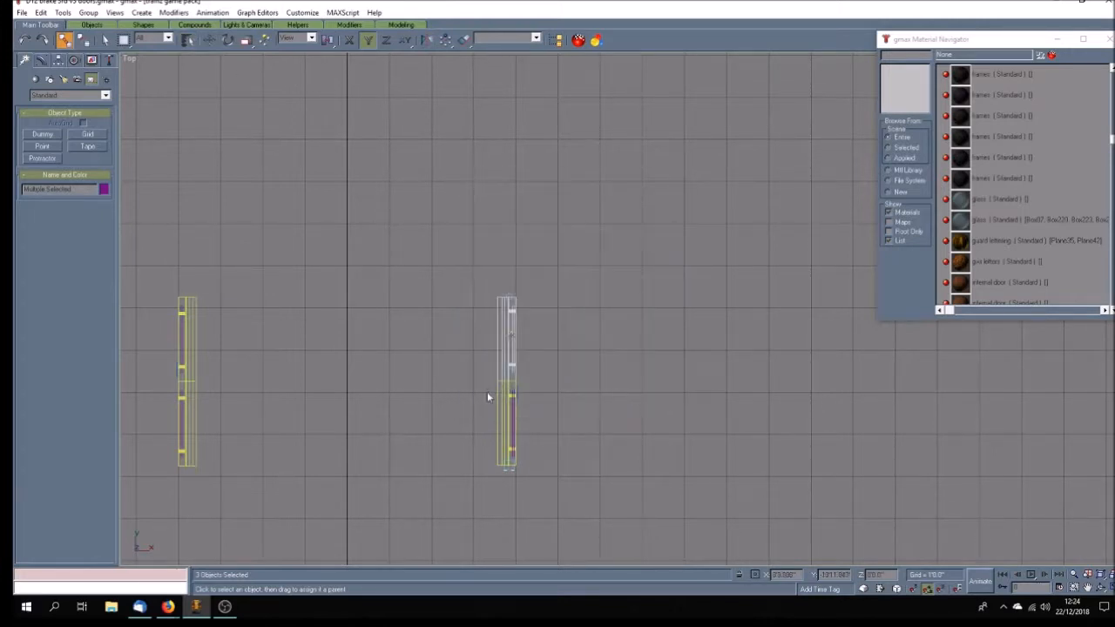
Link the lower leaf of the second right-hand double door to the b.r.doorleft06 helper.
{"action": "left_click_drag", "start_coordinate": [545, 433], "coordinate": [558, 454]}
{"action": "key", "text": "h"}
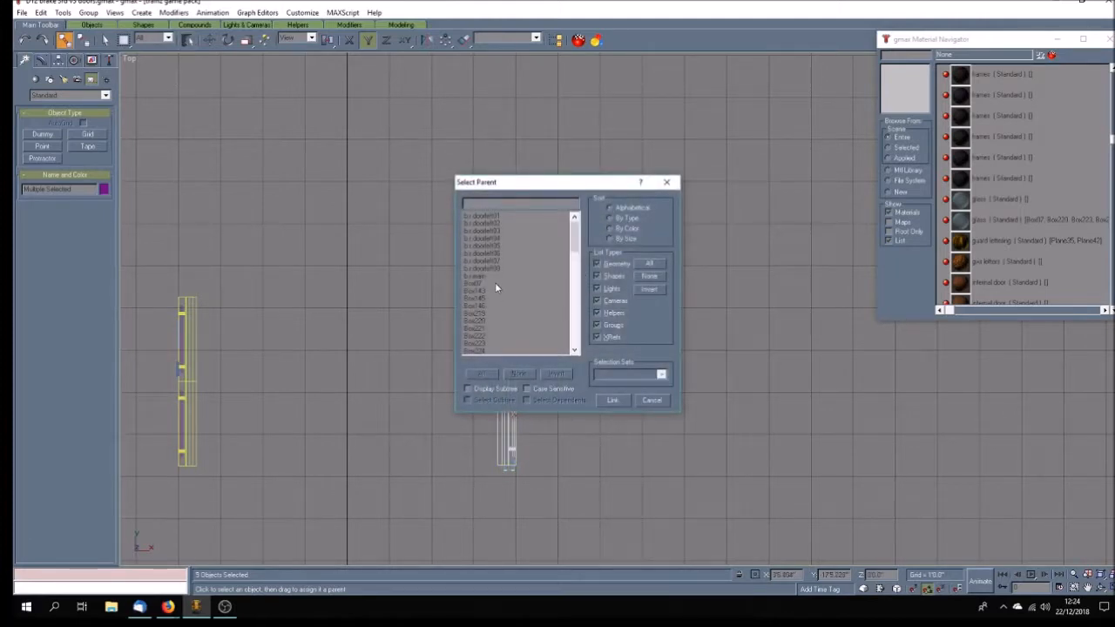
{"action": "left_click", "coordinate": [498, 253]}
{"action": "left_click", "coordinate": [615, 401]}
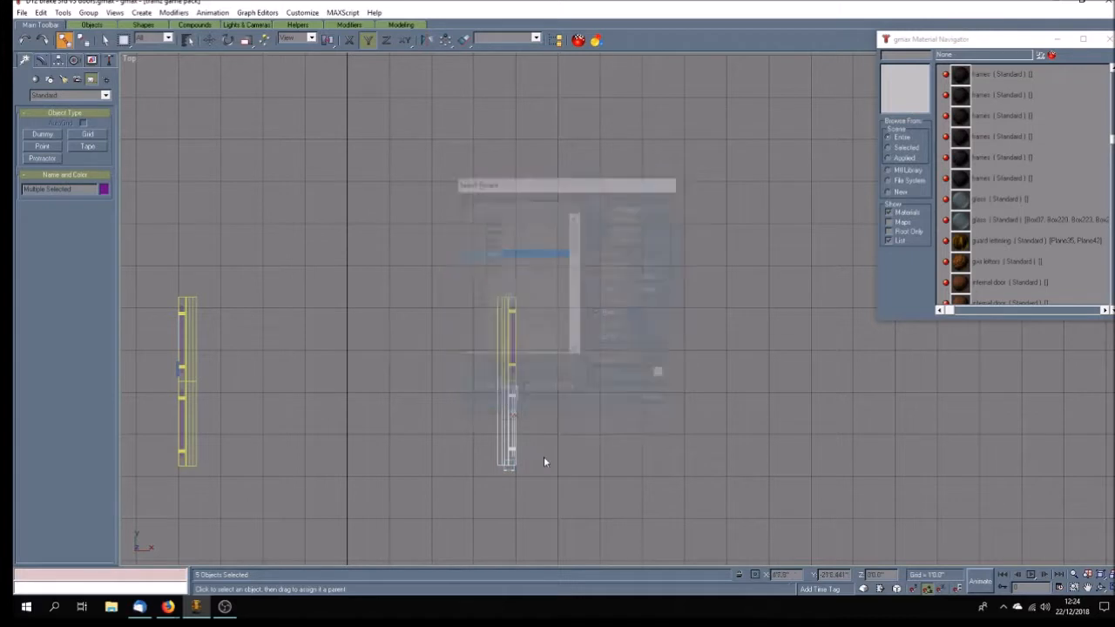
Show all four viewports, view the doors from the linked side in perspective, play the animation and return to the first frame.
{"action": "left_click", "coordinate": [1110, 589]}
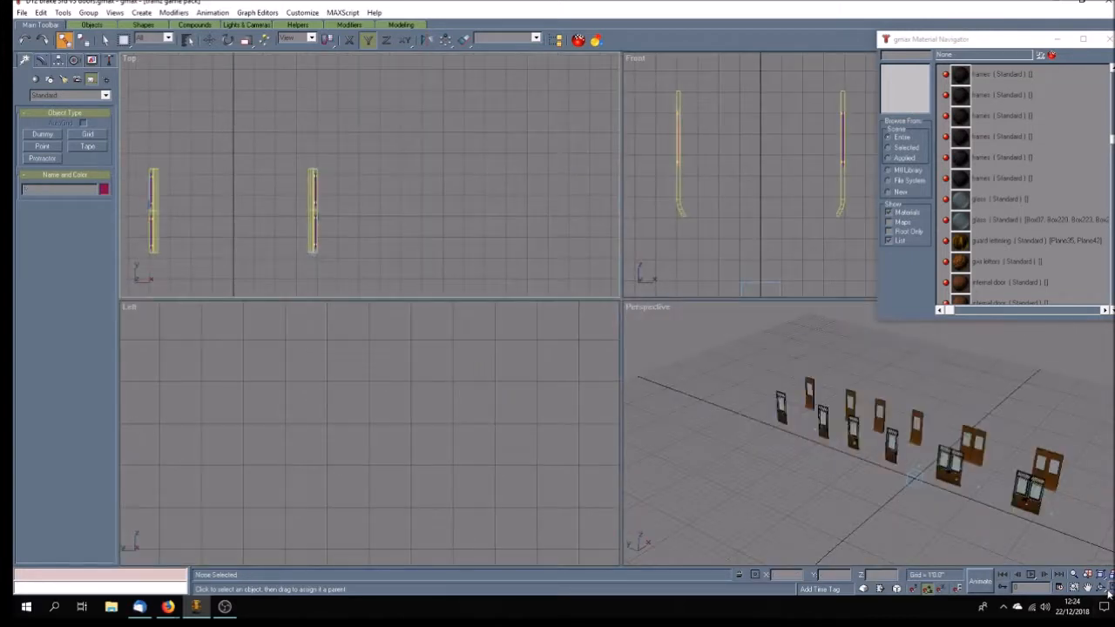
{"action": "left_click", "coordinate": [1100, 589]}
{"action": "left_click_drag", "start_coordinate": [862, 459], "coordinate": [991, 421]}
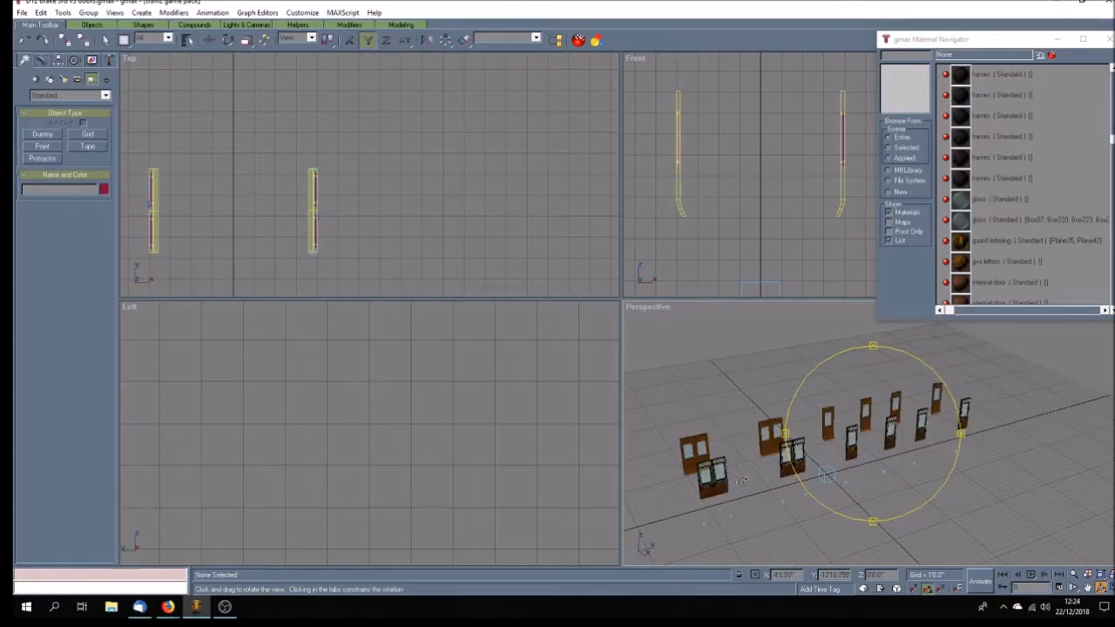
{"action": "left_click", "coordinate": [1031, 576]}
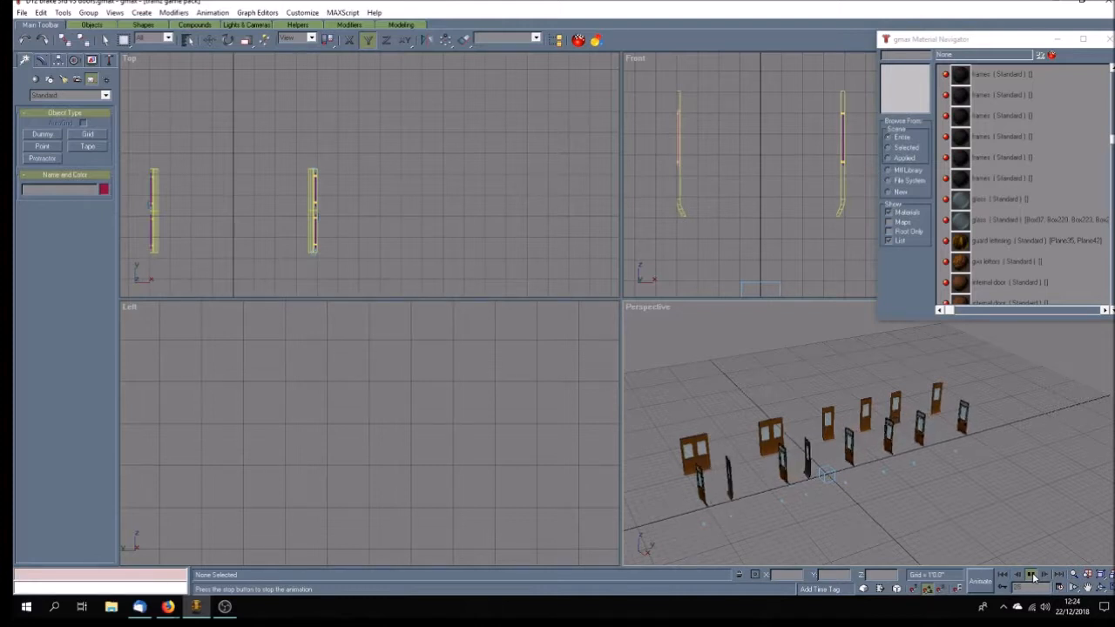
{"action": "left_click", "coordinate": [1031, 576]}
{"action": "left_click", "coordinate": [1002, 575]}
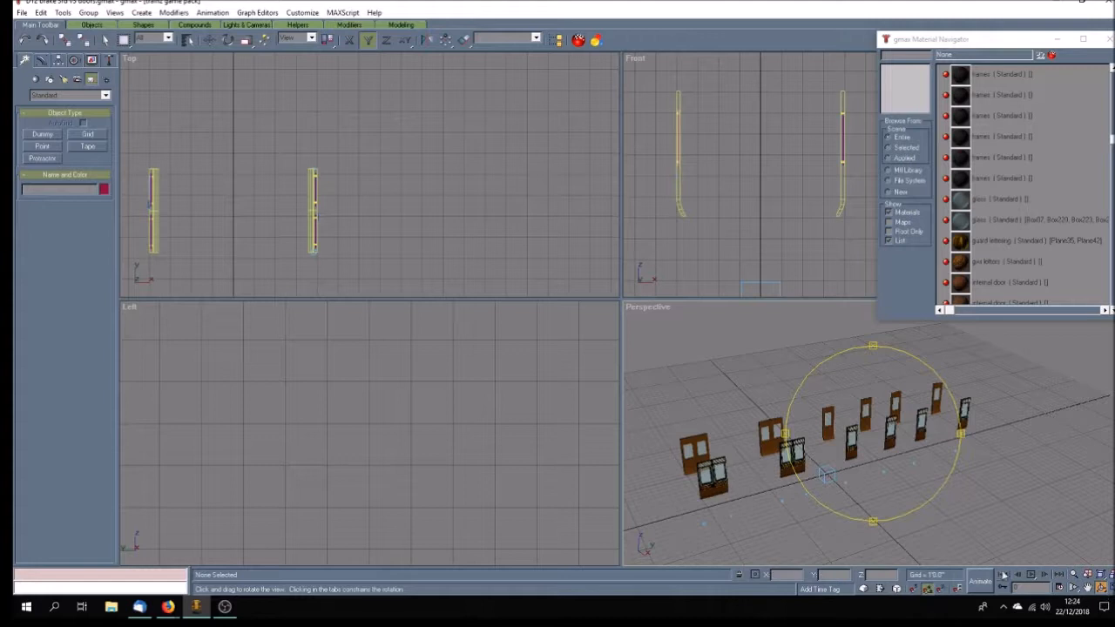
In a full-size Top view, create a small dummy helper beside the first left-hand single door and name it b.r.doorright01.
{"action": "left_click", "coordinate": [1087, 588]}
{"action": "scroll", "coordinate": [428, 221], "scroll_direction": "down", "scroll_amount": 5}
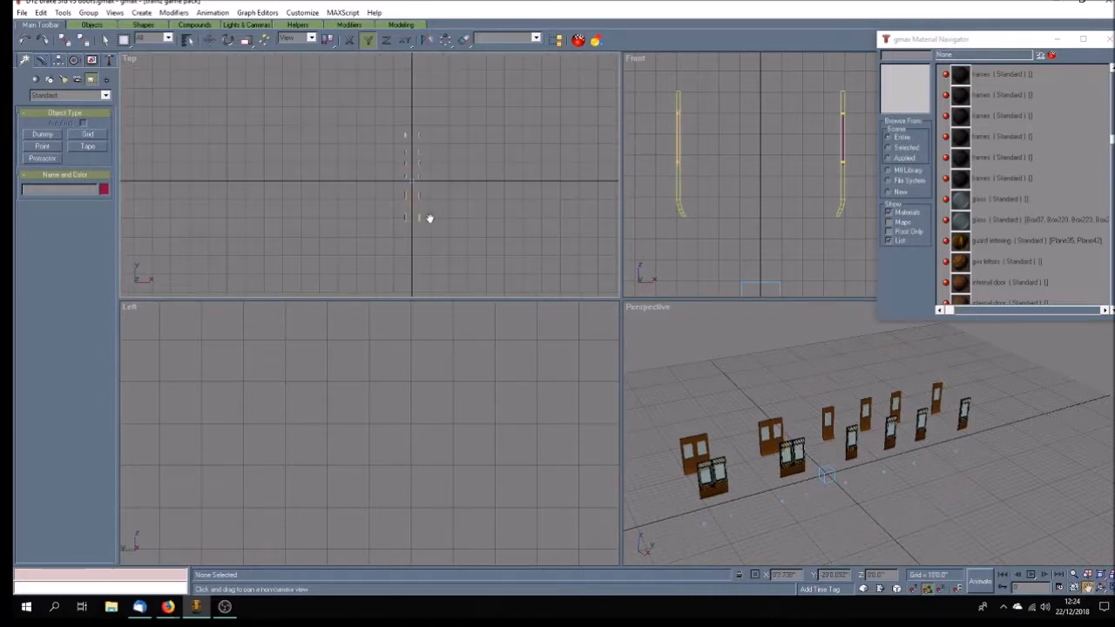
{"action": "left_click_drag", "start_coordinate": [453, 166], "coordinate": [453, 201]}
{"action": "left_click", "coordinate": [1101, 589]}
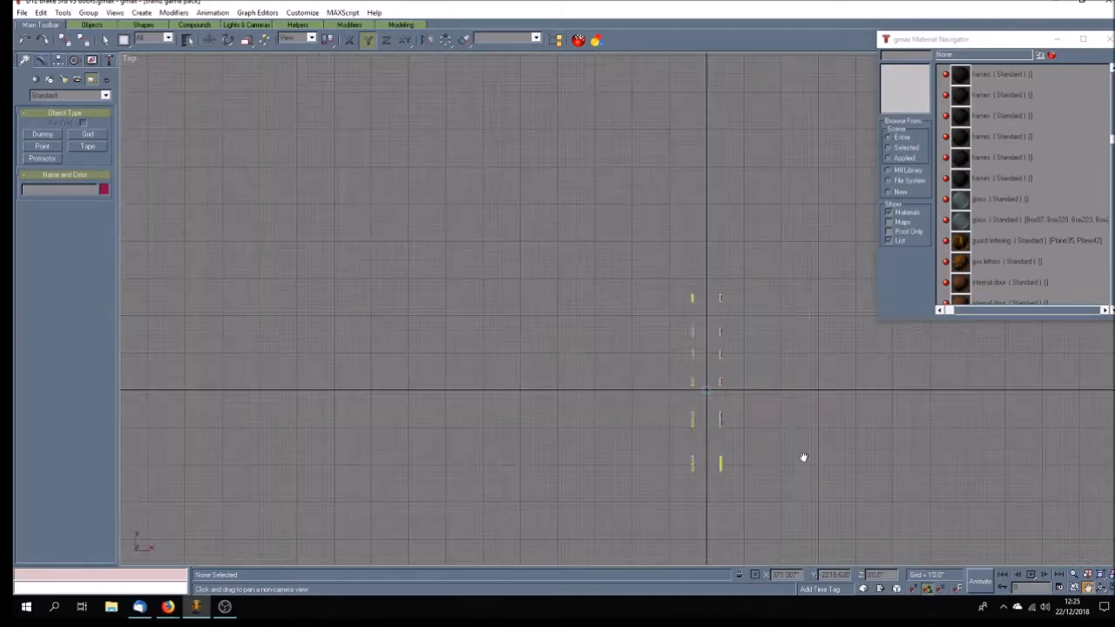
{"action": "scroll", "coordinate": [635, 291], "scroll_direction": "up", "scroll_amount": 4}
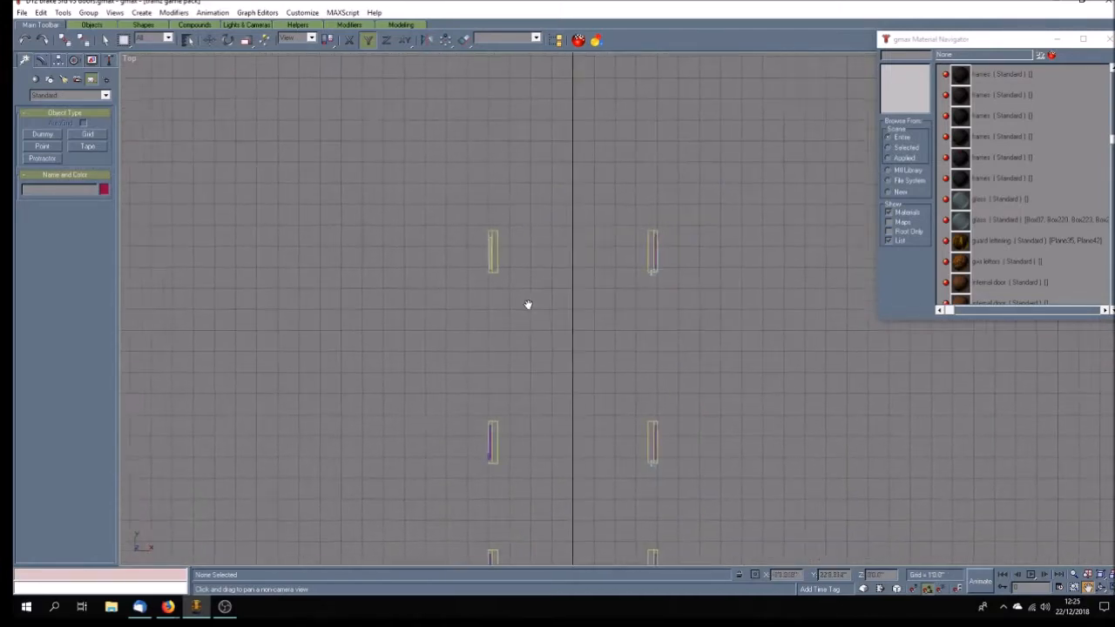
{"action": "left_click_drag", "start_coordinate": [544, 294], "coordinate": [508, 273]}
{"action": "scroll", "coordinate": [493, 241], "scroll_direction": "up", "scroll_amount": 5}
{"action": "left_click", "coordinate": [43, 135]}
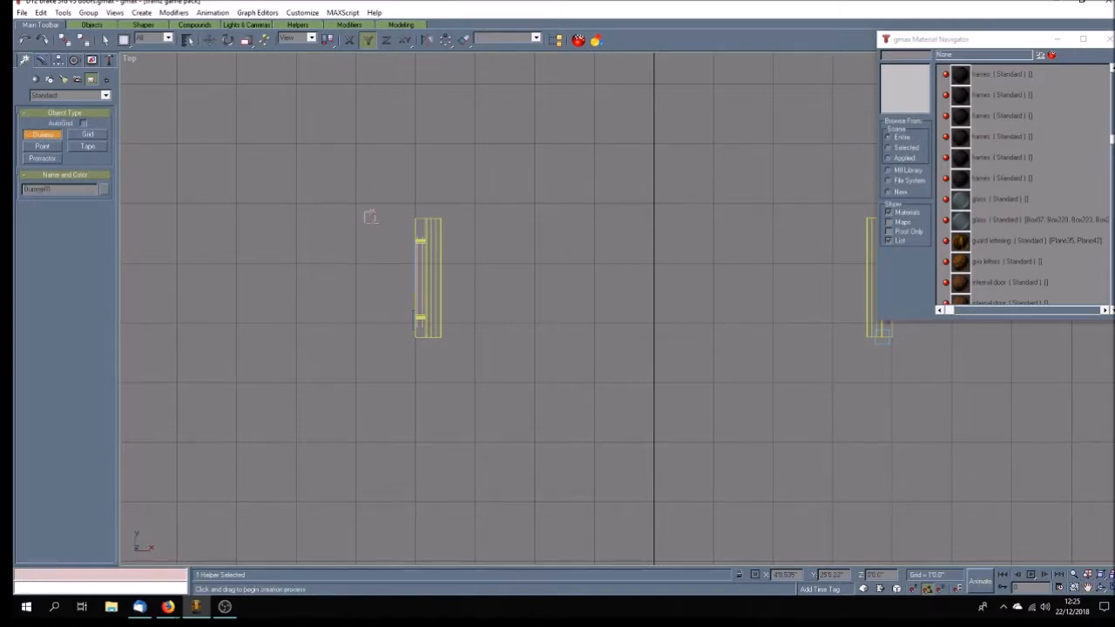
{"action": "double_click", "coordinate": [69, 189]}
Move the b.r.doorright01 helper along X and Y onto the upper end edge of the first left-hand single door.
{"action": "key", "text": "w"}
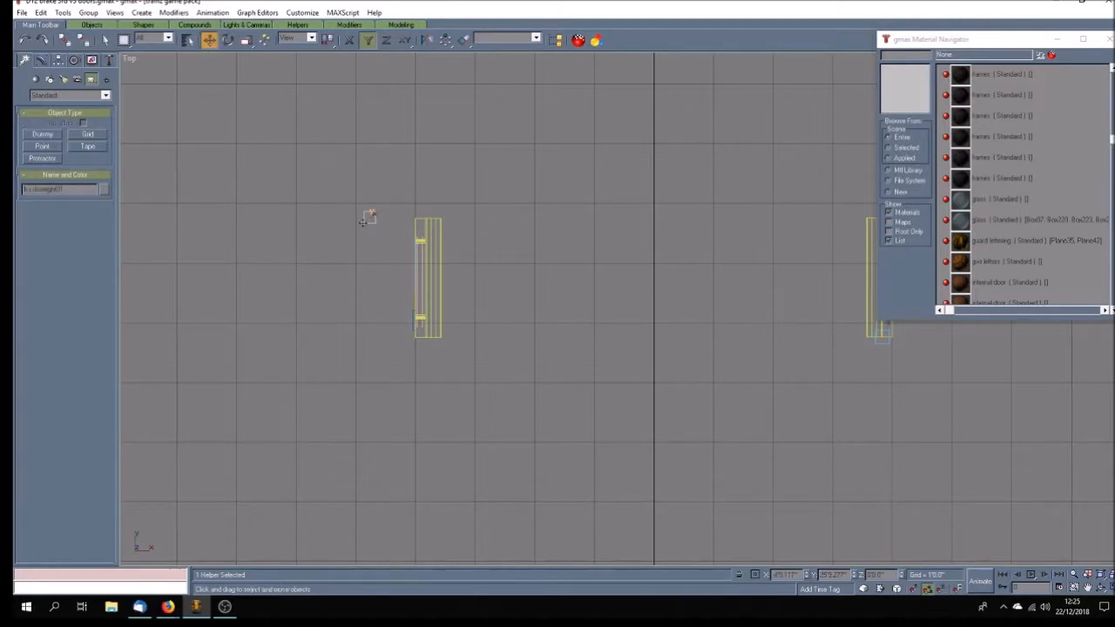
{"action": "key", "text": "F5"}
{"action": "left_click_drag", "start_coordinate": [371, 217], "coordinate": [426, 225]}
{"action": "scroll", "coordinate": [427, 223], "scroll_direction": "up", "scroll_amount": 5}
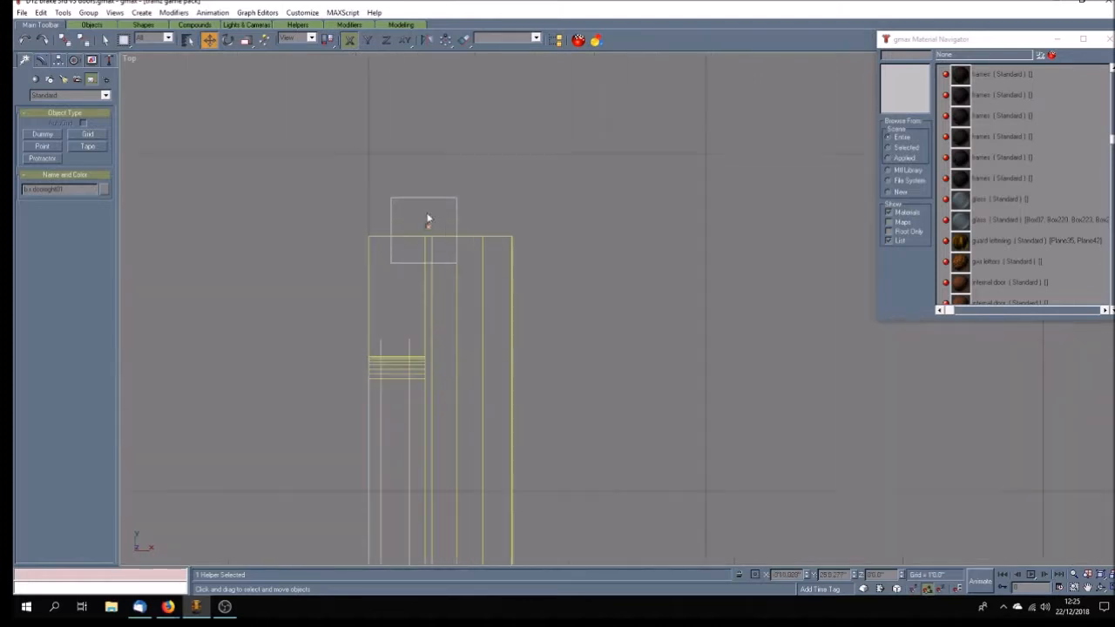
{"action": "scroll", "coordinate": [431, 264], "scroll_direction": "up", "scroll_amount": 4}
{"action": "key", "text": "F6"}
{"action": "left_click_drag", "start_coordinate": [416, 192], "coordinate": [428, 205]}
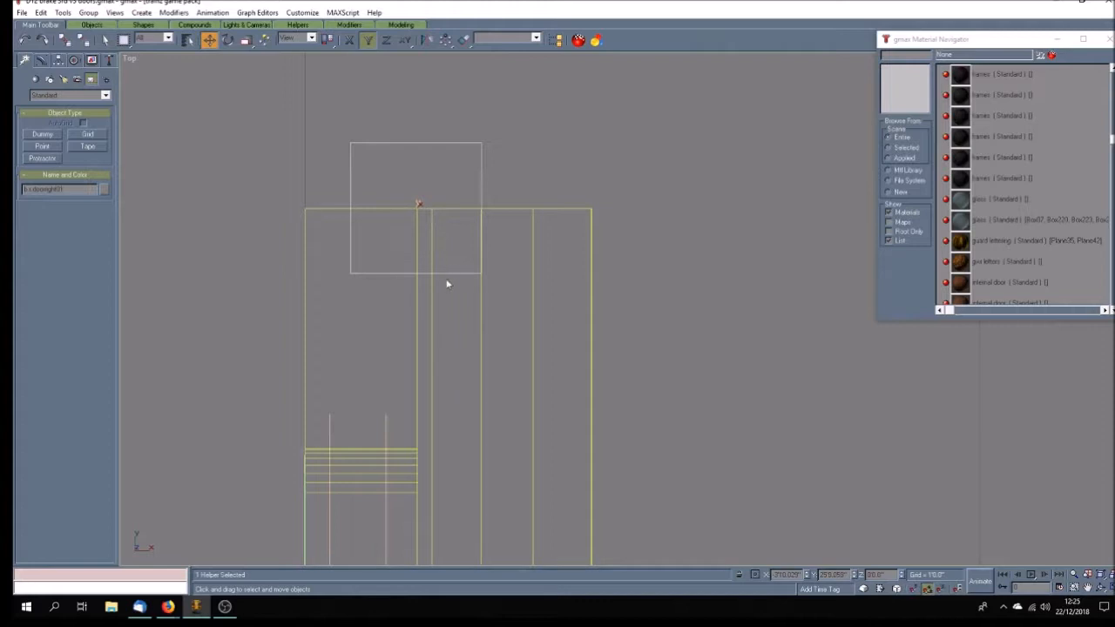
{"action": "key", "text": "F5"}
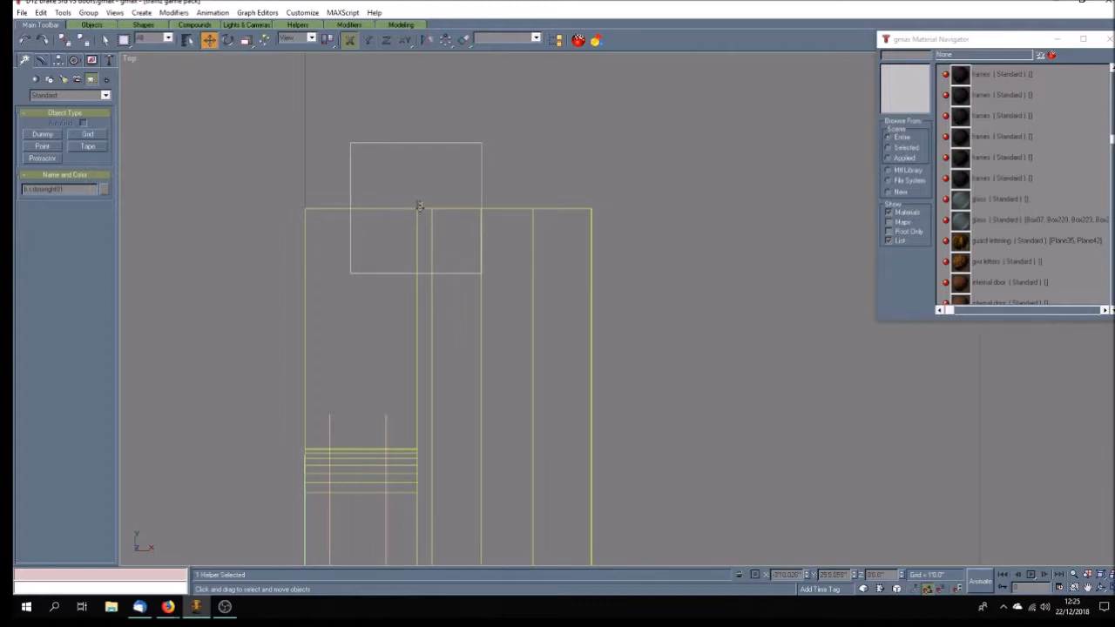
{"action": "left_click_drag", "start_coordinate": [419, 206], "coordinate": [422, 206]}
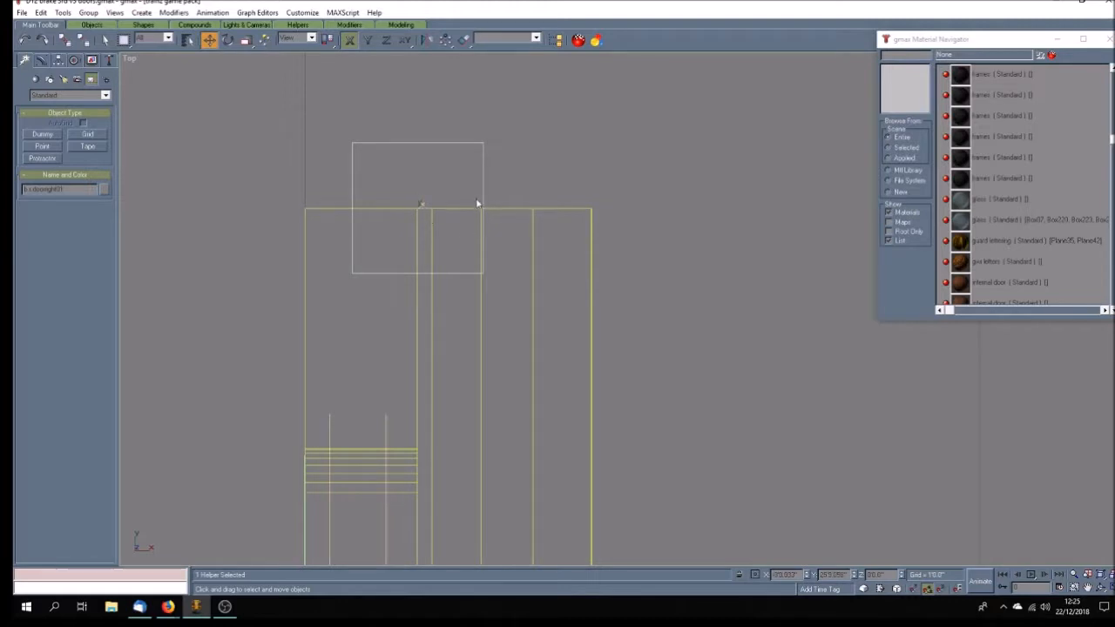
{"action": "left_click_drag", "start_coordinate": [483, 196], "coordinate": [483, 198]}
{"action": "scroll", "coordinate": [459, 283], "scroll_direction": "down", "scroll_amount": 8}
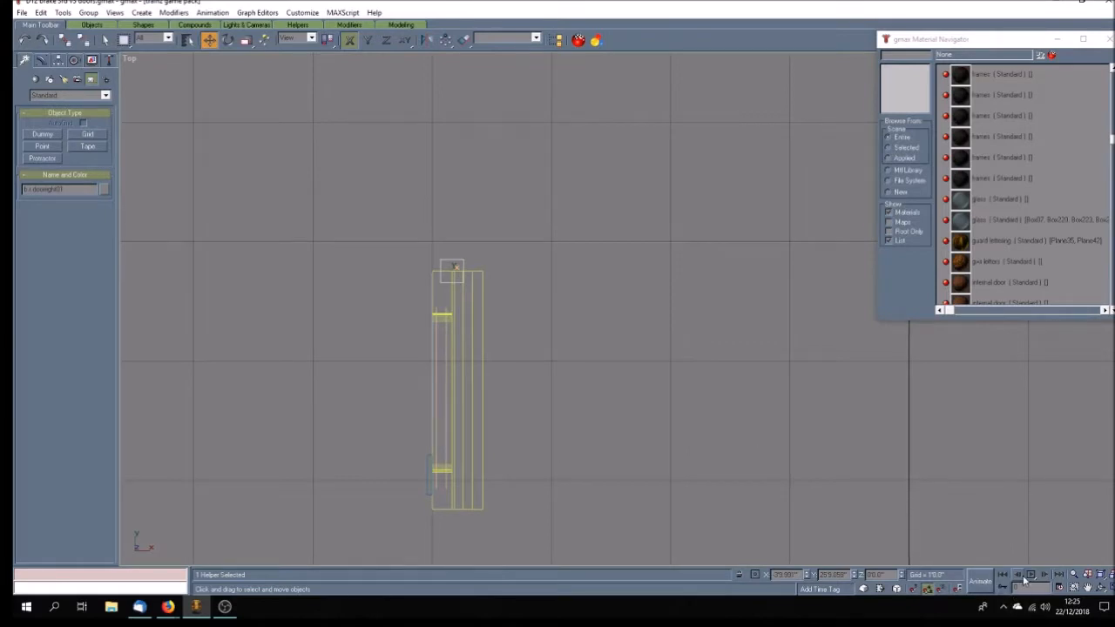
At frame 30, record a 90-degree rotation about Z for the b.r.doorright01 helper with Animate on.
{"action": "left_click", "coordinate": [979, 581]}
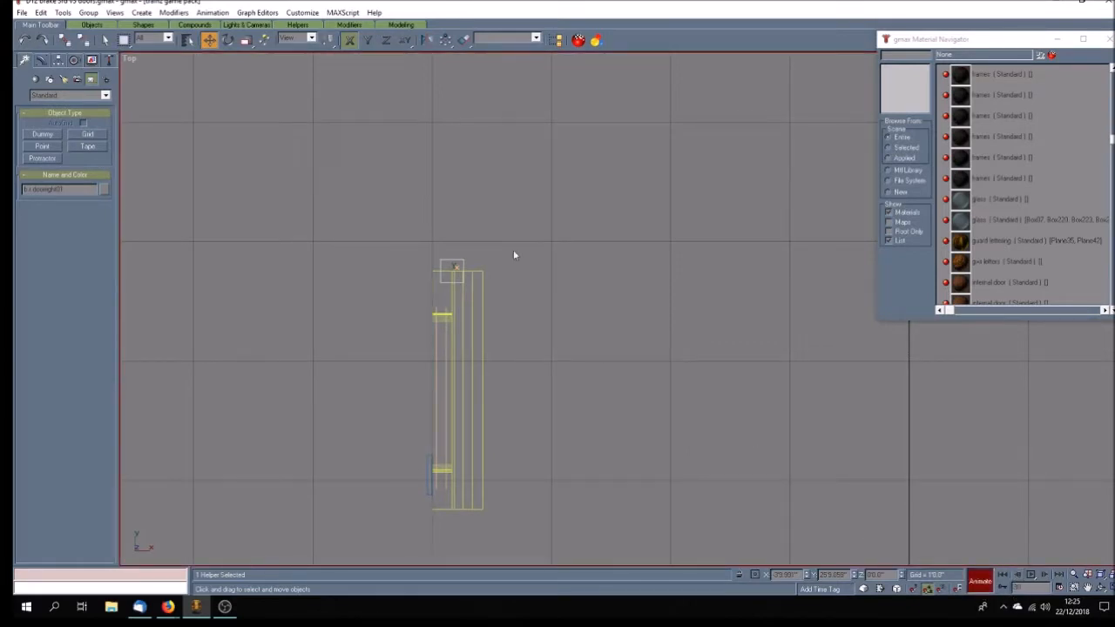
{"action": "left_click", "coordinate": [228, 40]}
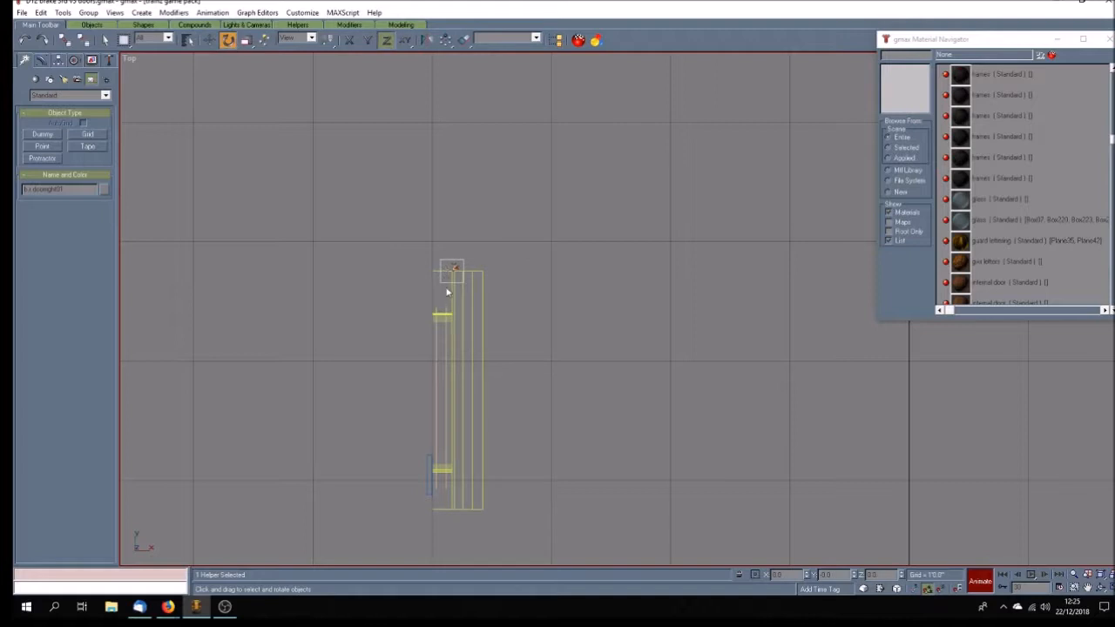
{"action": "left_click_drag", "start_coordinate": [444, 283], "coordinate": [419, 231]}
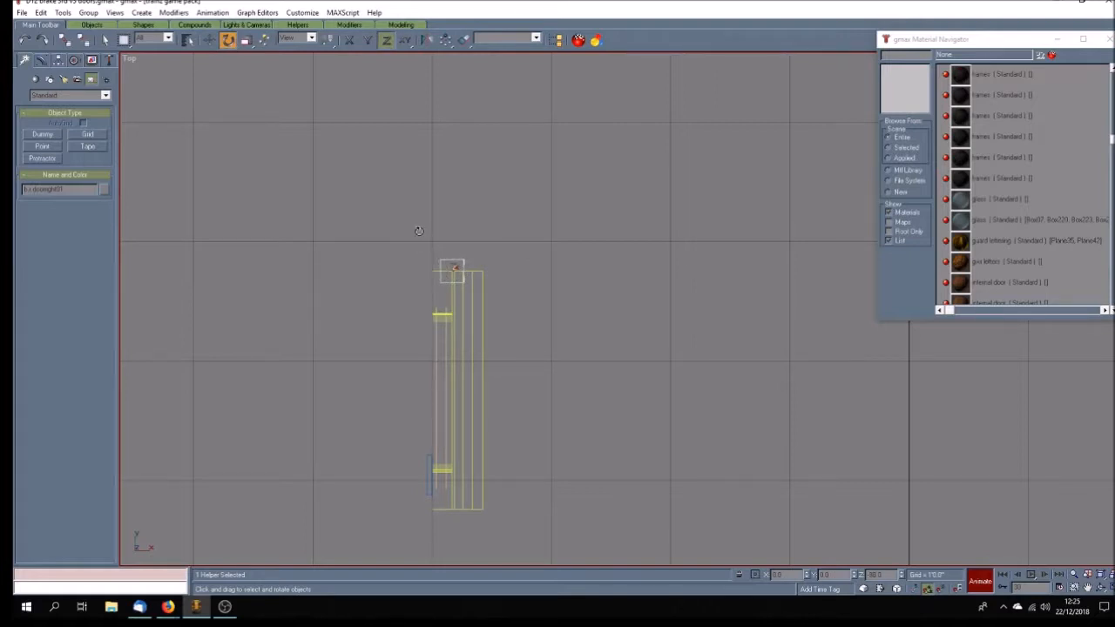
Play and stop the helper's rotation animation, turn off Animate, and return to the first frame.
{"action": "left_click", "coordinate": [1003, 575]}
{"action": "left_click", "coordinate": [1030, 574]}
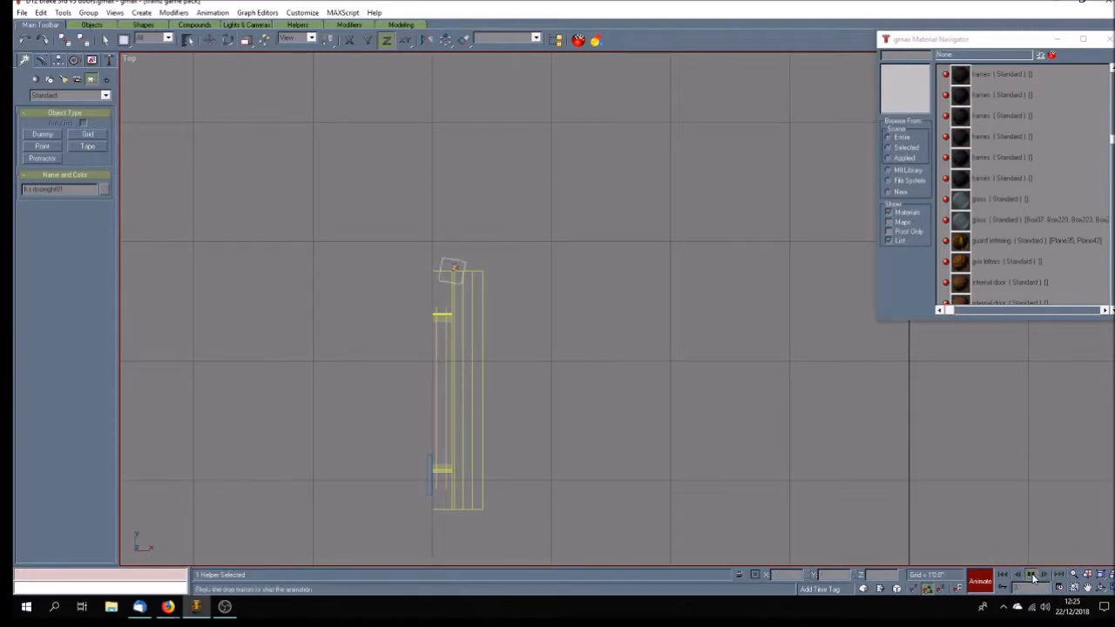
{"action": "left_click", "coordinate": [1031, 575]}
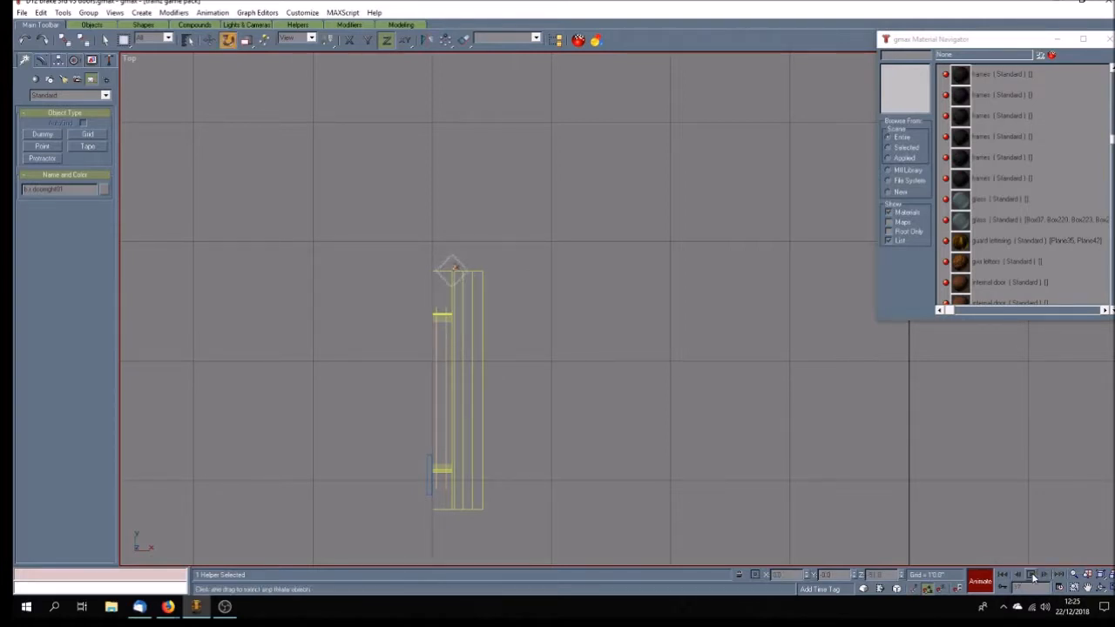
{"action": "left_click", "coordinate": [980, 580]}
{"action": "left_click", "coordinate": [1002, 575]}
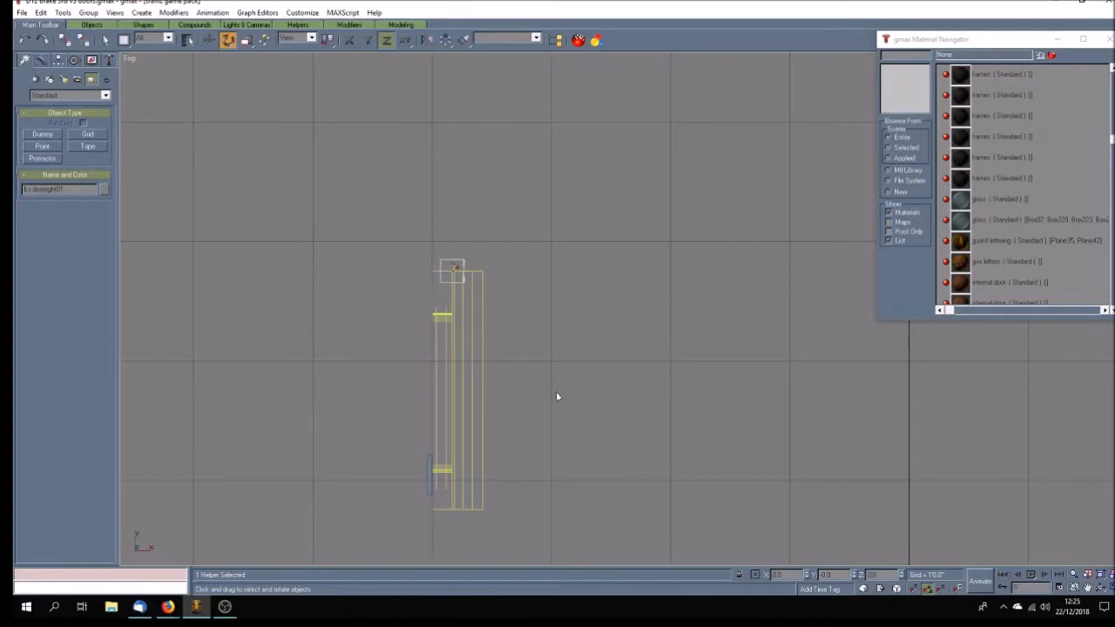
Clone the b.r.doorright01 helper along Y onto the upper end of the second left-hand single door.
{"action": "left_click", "coordinate": [513, 369]}
{"action": "scroll", "coordinate": [499, 334], "scroll_direction": "down", "scroll_amount": 4}
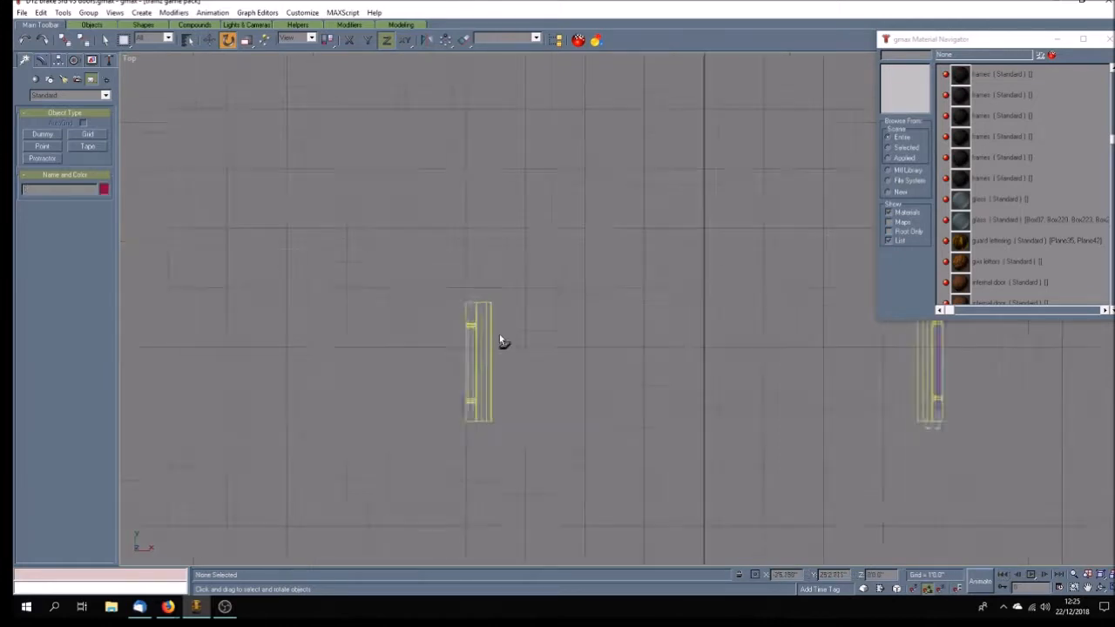
{"action": "scroll", "coordinate": [498, 331], "scroll_direction": "up", "scroll_amount": 2}
{"action": "left_click", "coordinate": [476, 300]}
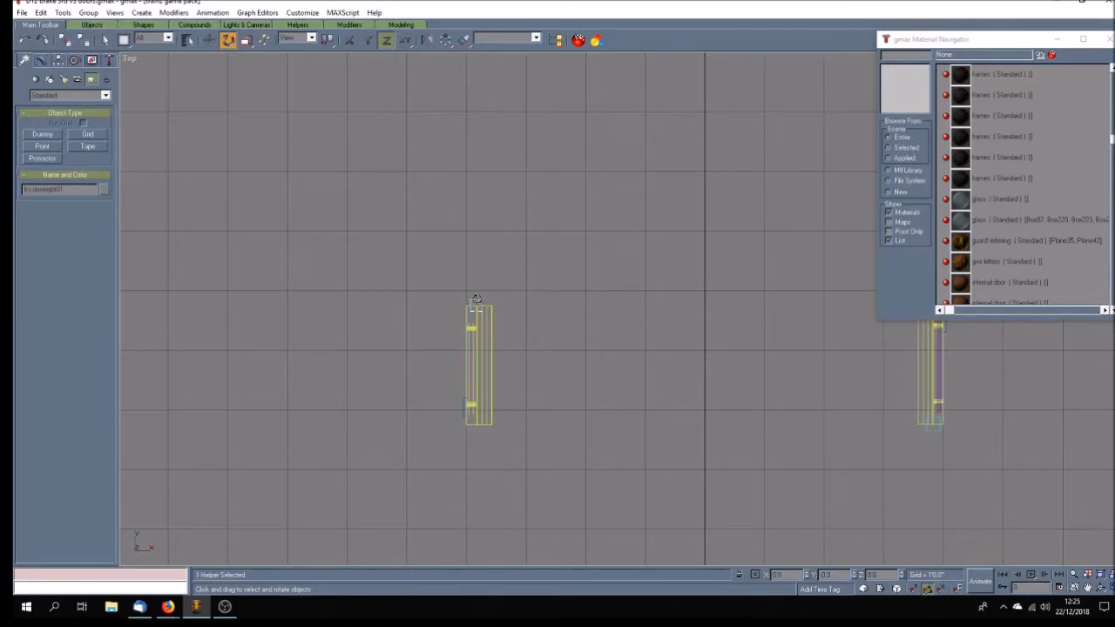
{"action": "scroll", "coordinate": [546, 310], "scroll_direction": "down", "scroll_amount": 2}
{"action": "left_click", "coordinate": [210, 40]}
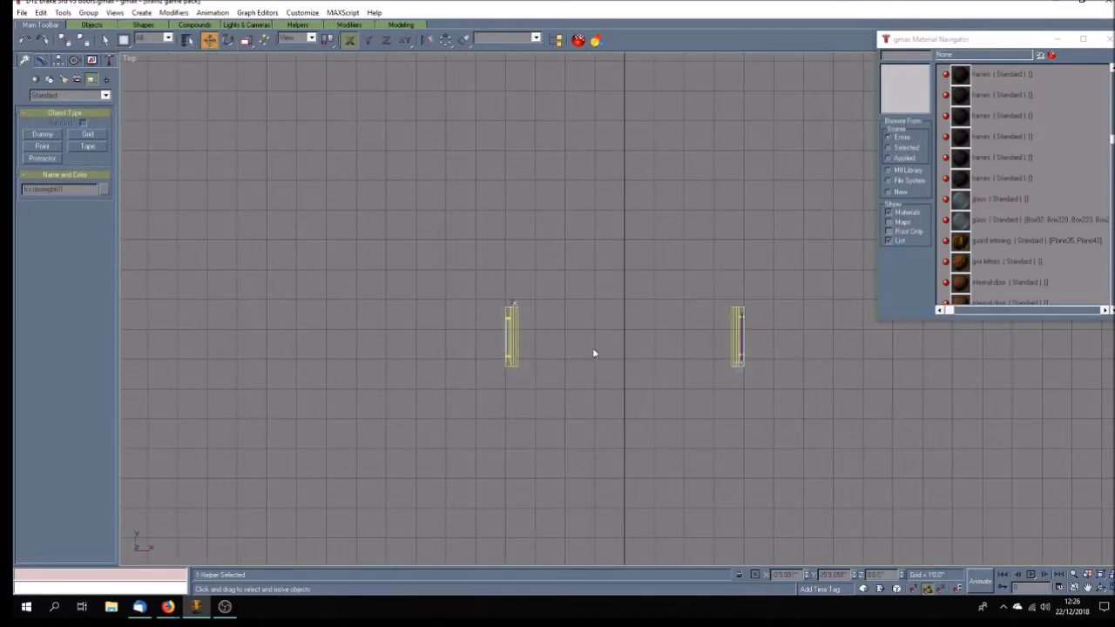
{"action": "left_click", "coordinate": [1087, 589]}
{"action": "left_click_drag", "start_coordinate": [695, 431], "coordinate": [607, 266]}
{"action": "scroll", "coordinate": [607, 267], "scroll_direction": "down", "scroll_amount": 2}
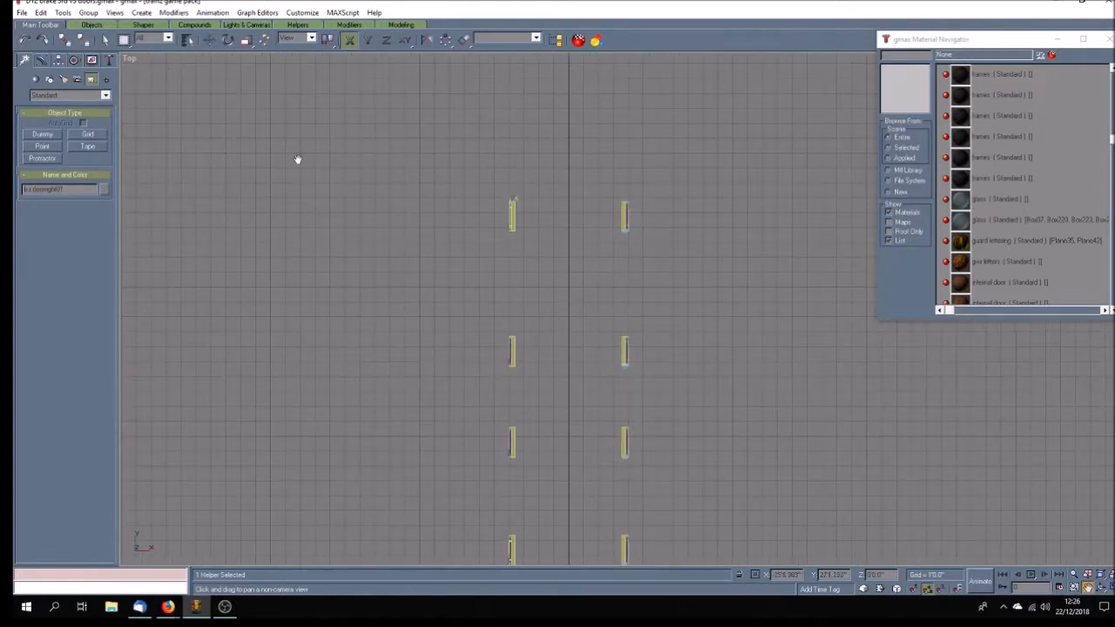
{"action": "left_click", "coordinate": [210, 40]}
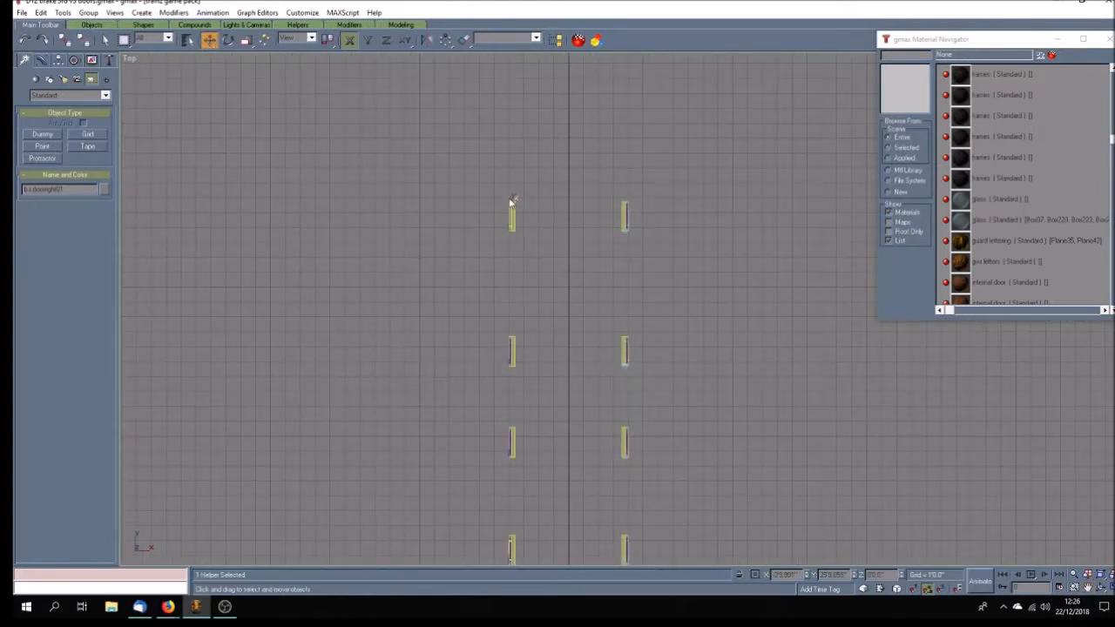
{"action": "left_click_drag", "start_coordinate": [512, 198], "coordinate": [528, 336], "text": "shift"}
{"action": "left_click", "coordinate": [528, 348]}
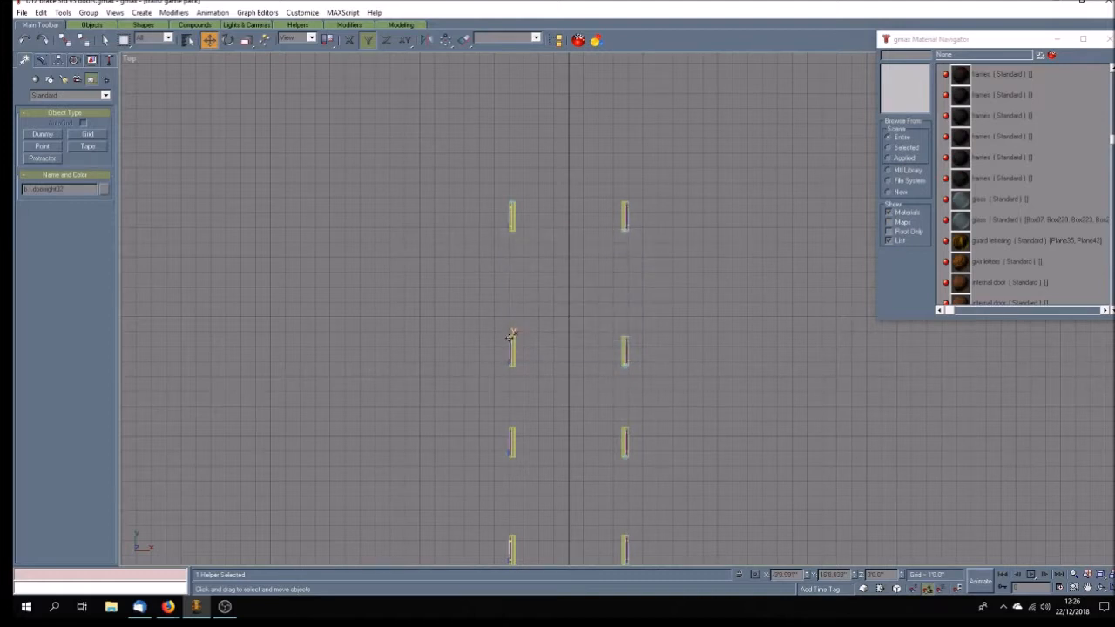
Clone the animated helper along Y onto the upper ends of the third and fourth left-hand single doors.
{"action": "mouse_move", "coordinate": [524, 426]}
{"action": "left_mouse_down", "text": "shift"}
{"action": "mouse_move", "coordinate": [512, 437]}
{"action": "mouse_move", "coordinate": [515, 532]}
{"action": "left_mouse_up", "text": "shift"}
{"action": "left_click", "coordinate": [542, 348]}
{"action": "left_click", "coordinate": [541, 348]}
{"action": "left_click", "coordinate": [562, 430]}
Clone the fourth left-hand single door's helper along Y onto the upper end of the first left-hand double door.
{"action": "scroll", "coordinate": [556, 416], "scroll_direction": "down", "scroll_amount": 3}
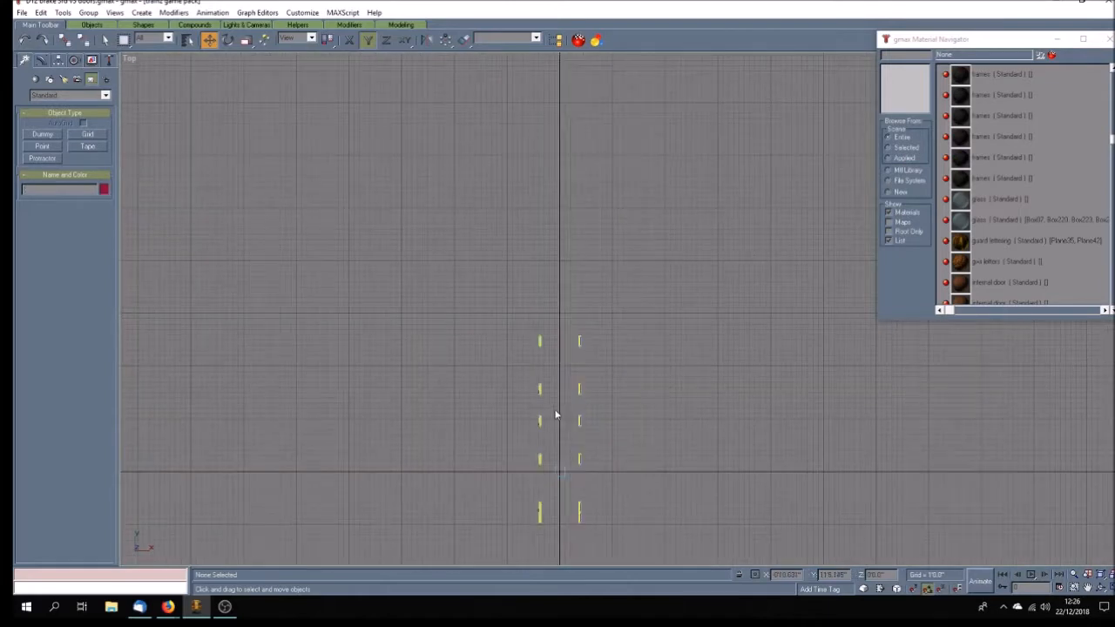
{"action": "scroll", "coordinate": [556, 541], "scroll_direction": "up", "scroll_amount": 5}
{"action": "scroll", "coordinate": [537, 460], "scroll_direction": "up", "scroll_amount": 3}
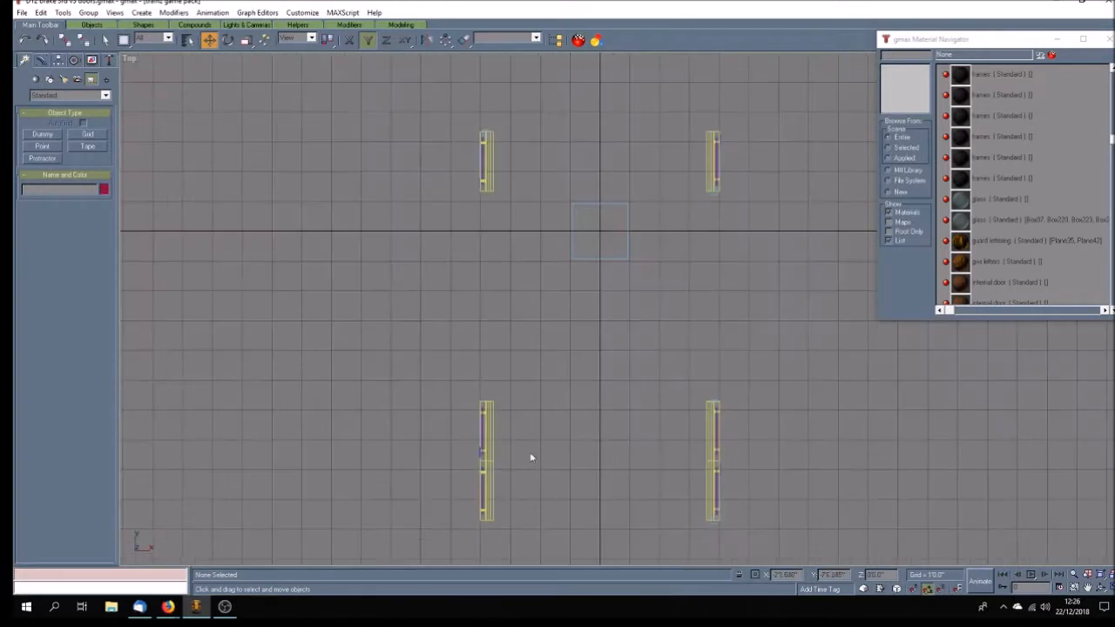
{"action": "left_click", "coordinate": [487, 130]}
{"action": "mouse_move", "coordinate": [486, 129]}
{"action": "left_mouse_down", "text": "shift"}
{"action": "mouse_move", "coordinate": [488, 396]}
{"action": "mouse_move", "coordinate": [501, 400]}
{"action": "left_mouse_up", "text": "shift"}
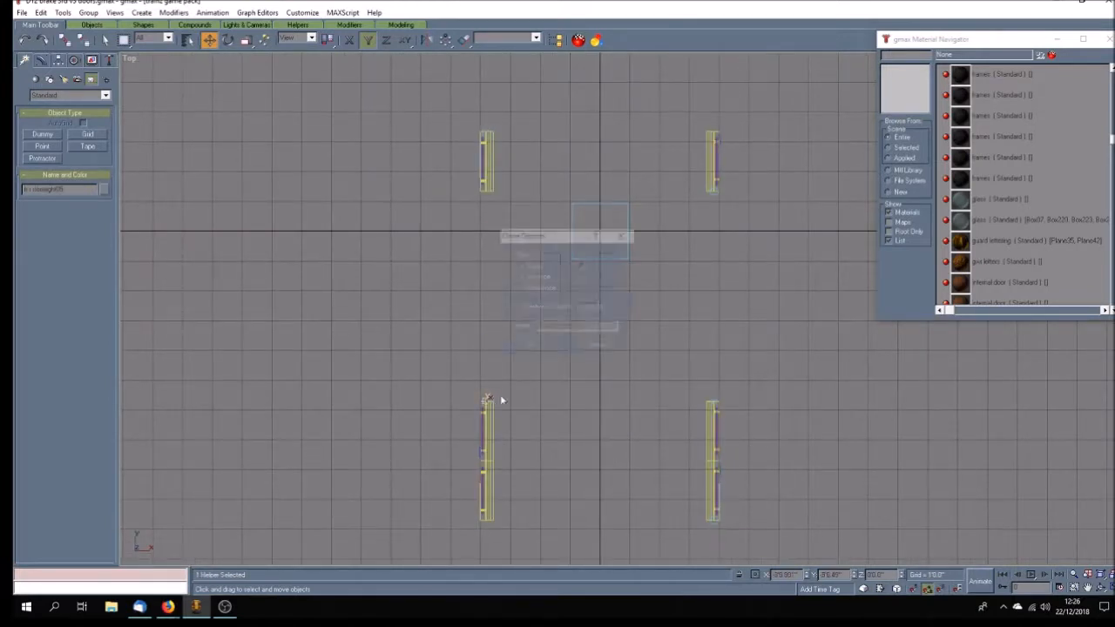
{"action": "left_click", "coordinate": [533, 346]}
Clone the first left-hand double door's helper along Y onto the upper end of the second left-hand double door.
{"action": "left_click", "coordinate": [1086, 589]}
{"action": "left_click_drag", "start_coordinate": [580, 479], "coordinate": [565, 183]}
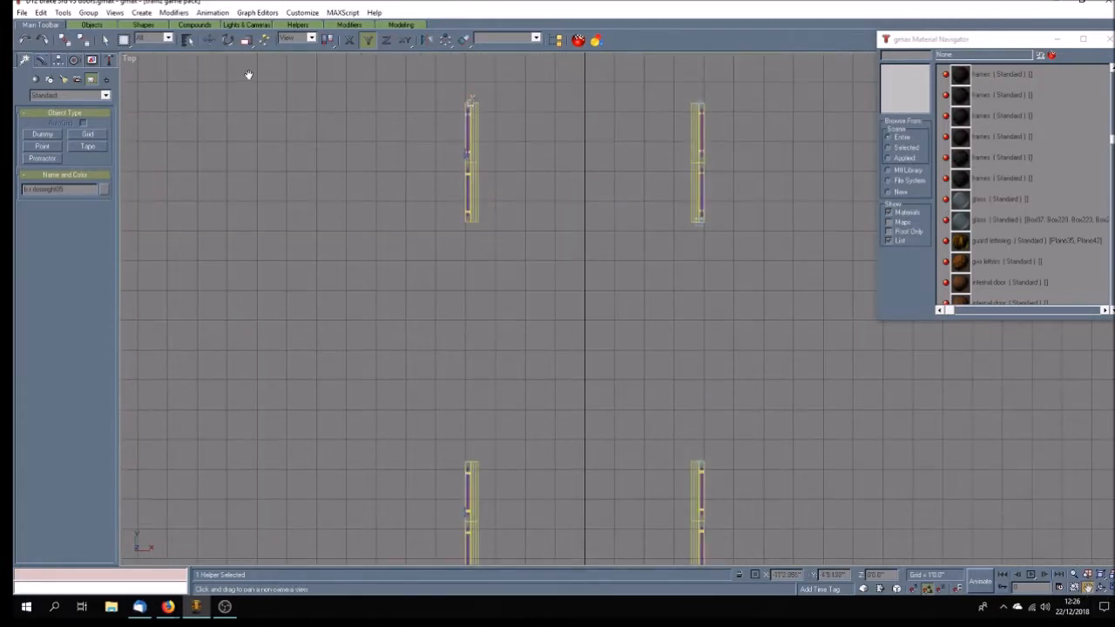
{"action": "left_click", "coordinate": [210, 40]}
{"action": "mouse_move", "coordinate": [469, 102]}
{"action": "left_mouse_down"}
{"action": "mouse_move", "coordinate": [473, 460]}
{"action": "mouse_move", "coordinate": [482, 460]}
{"action": "left_mouse_up"}
{"action": "left_click", "coordinate": [541, 350]}
{"action": "left_click", "coordinate": [482, 270]}
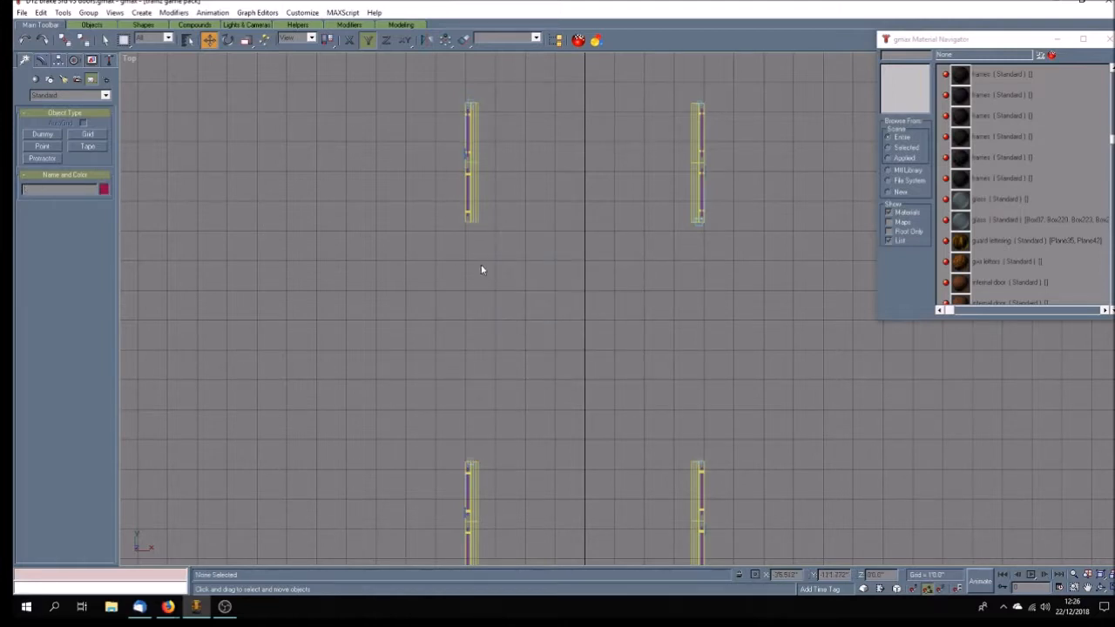
Create a small dummy helper beside the lower end of the first left-hand double door and name it b.r.doorright07.
{"action": "scroll", "coordinate": [478, 221], "scroll_direction": "up", "scroll_amount": 5}
{"action": "left_click", "coordinate": [40, 135]}
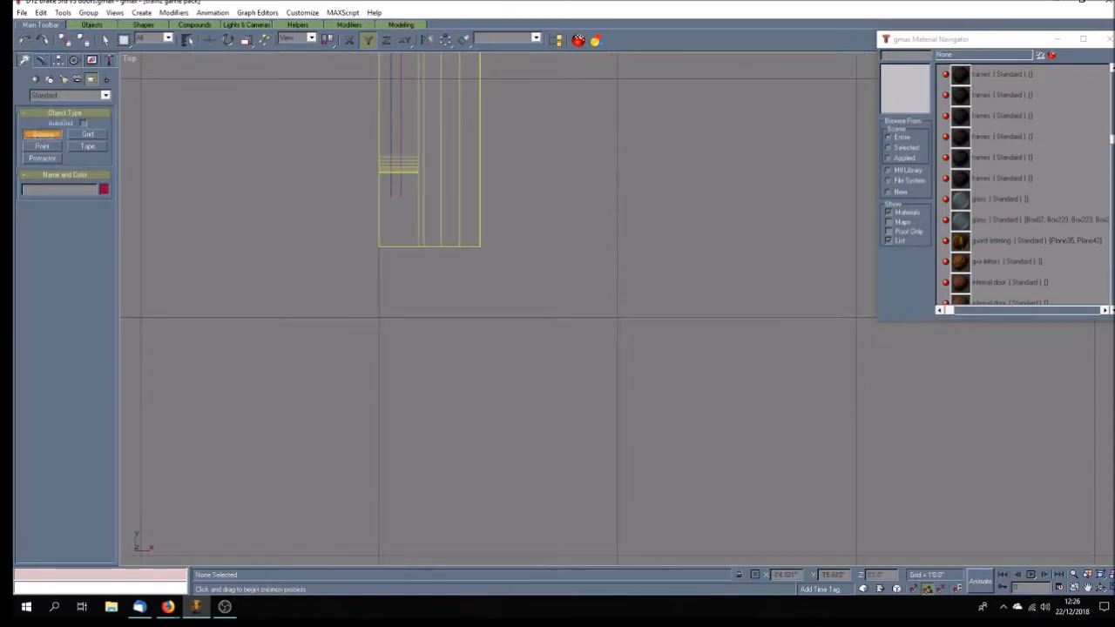
{"action": "left_click_drag", "start_coordinate": [297, 267], "coordinate": [307, 276]}
{"action": "double_click", "coordinate": [64, 190]}
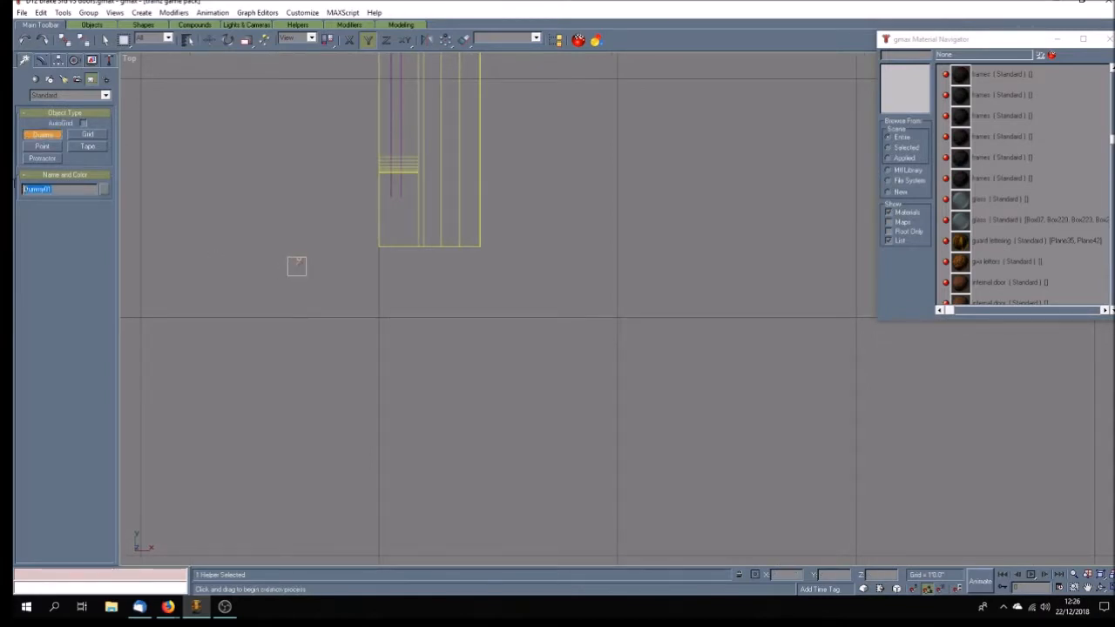
{"action": "key", "text": "BackSpace"}
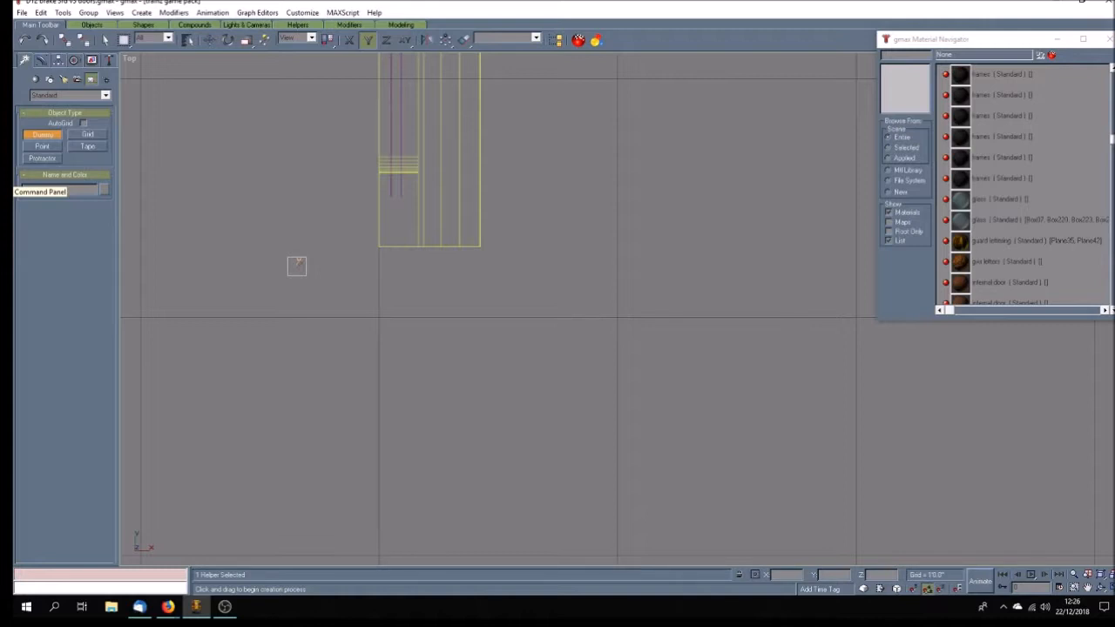
Move the b.r.doorright07 helper along X and Y so its pivot sits on the lower end edge of the first left-hand double door.
{"action": "left_click", "coordinate": [209, 39]}
{"action": "left_click_drag", "start_coordinate": [305, 276], "coordinate": [291, 255]}
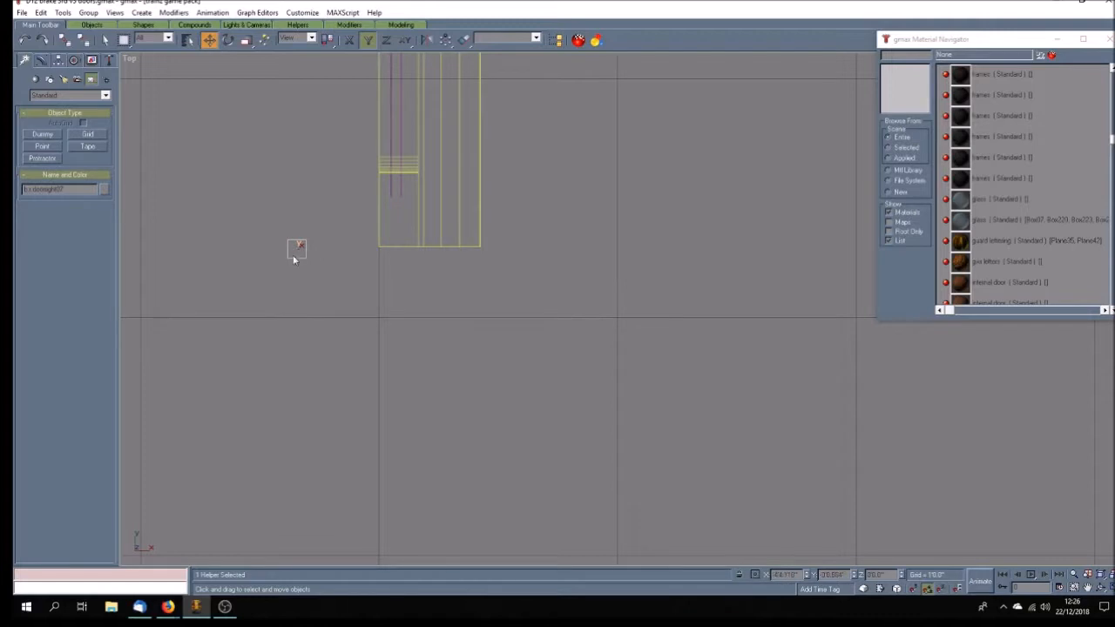
{"action": "key", "text": "F5"}
{"action": "left_click_drag", "start_coordinate": [297, 248], "coordinate": [415, 256]}
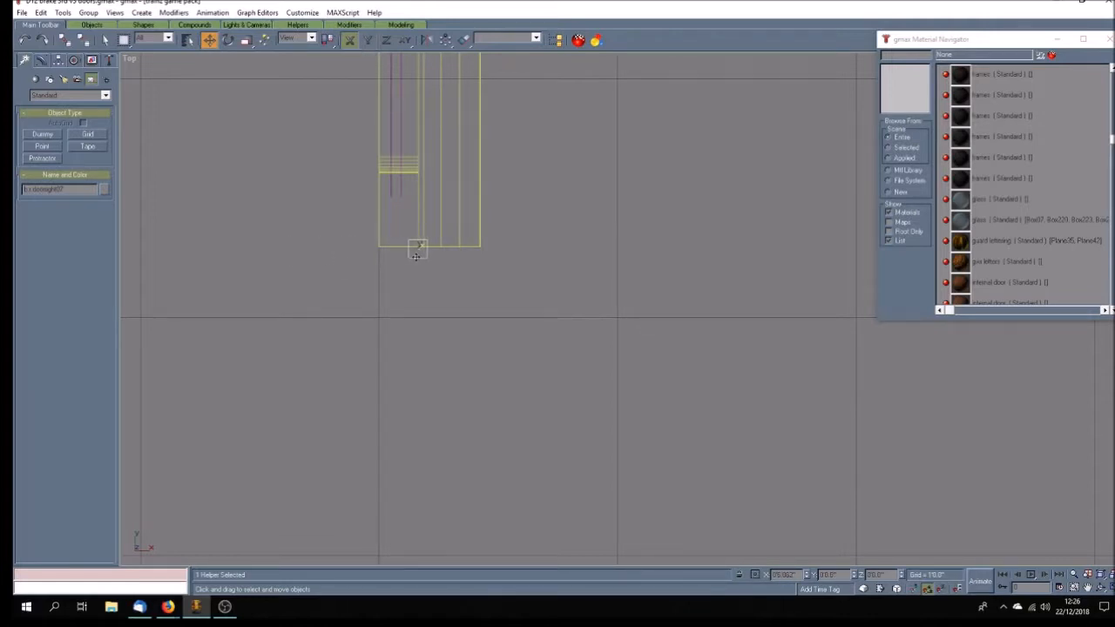
{"action": "scroll", "coordinate": [415, 254], "scroll_direction": "up", "scroll_amount": 5}
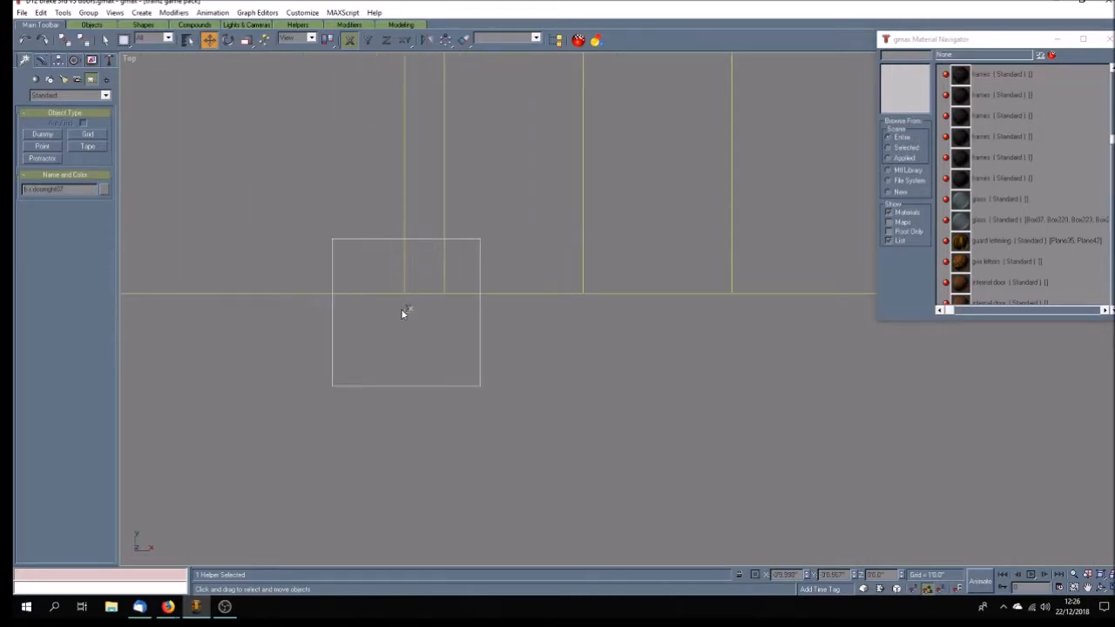
{"action": "key", "text": "F8"}
{"action": "left_click_drag", "start_coordinate": [407, 308], "coordinate": [404, 293]}
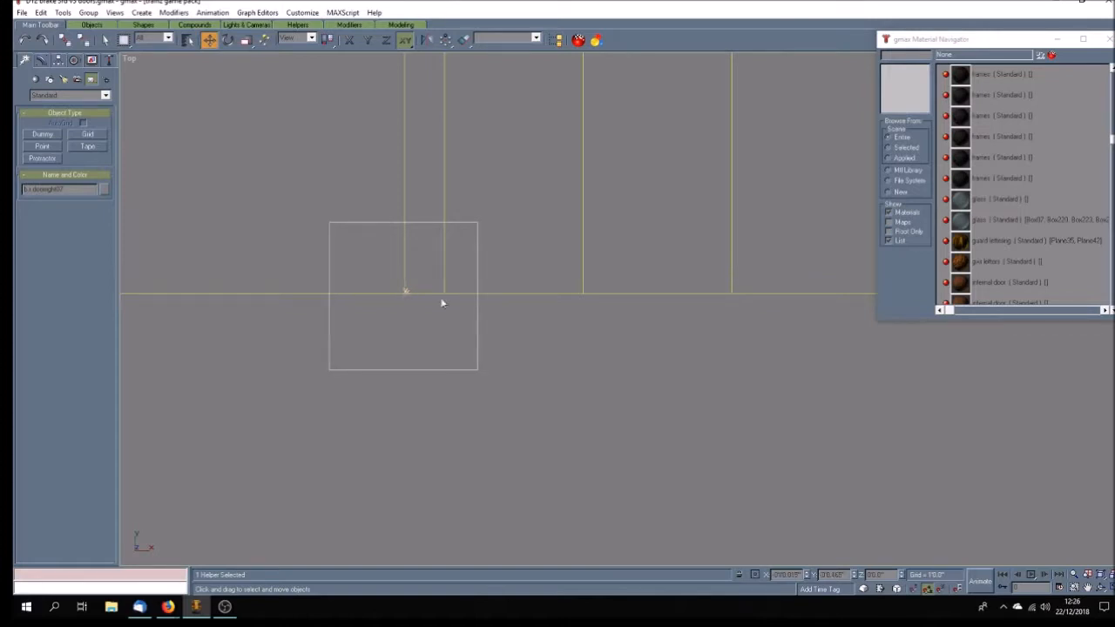
{"action": "left_click_drag", "start_coordinate": [430, 222], "coordinate": [432, 220]}
{"action": "scroll", "coordinate": [549, 419], "scroll_direction": "down", "scroll_amount": 10}
{"action": "scroll", "coordinate": [459, 433], "scroll_direction": "down", "scroll_amount": 4}
{"action": "left_click", "coordinate": [459, 447]}
Clone the b.r.doorright07 helper along Y toward the second left-hand double door.
{"action": "scroll", "coordinate": [470, 453], "scroll_direction": "down", "scroll_amount": 3}
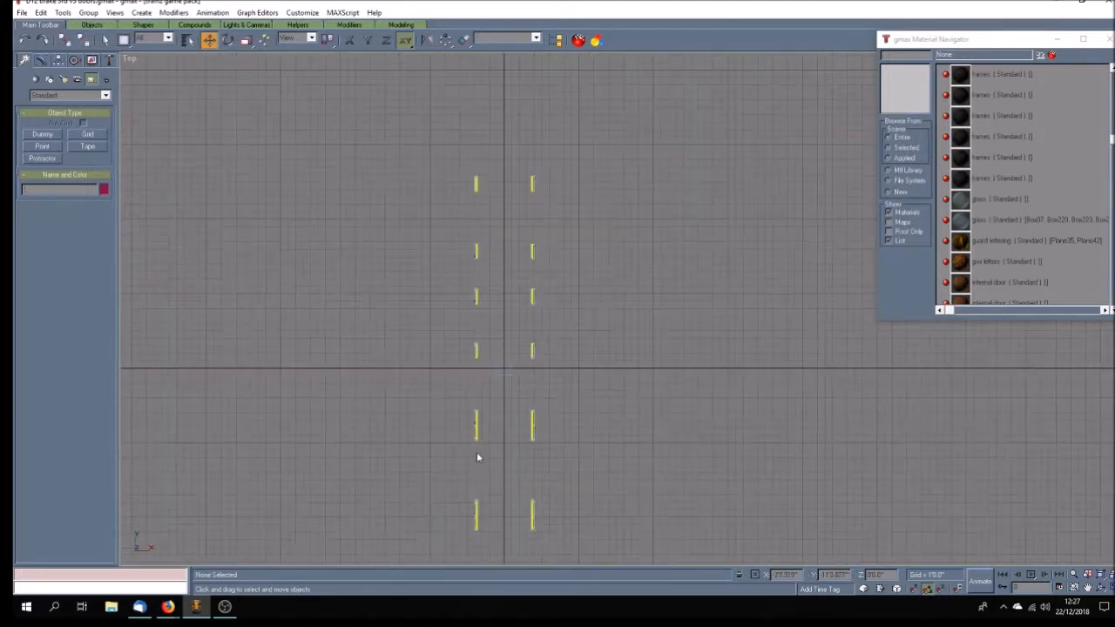
{"action": "scroll", "coordinate": [475, 392], "scroll_direction": "up", "scroll_amount": 6}
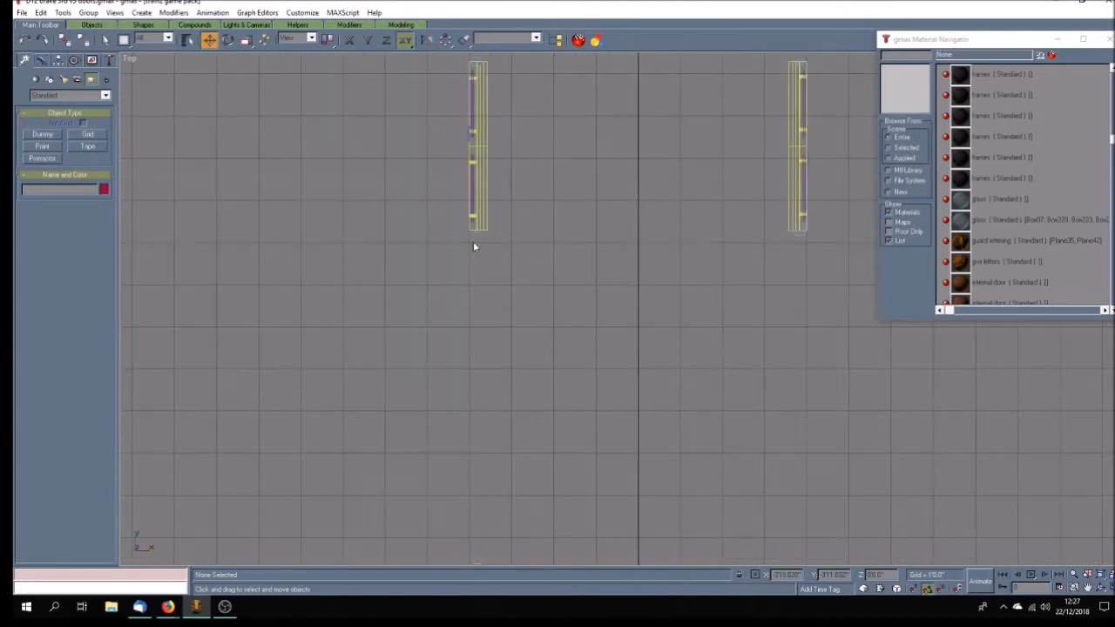
{"action": "left_click", "coordinate": [474, 233]}
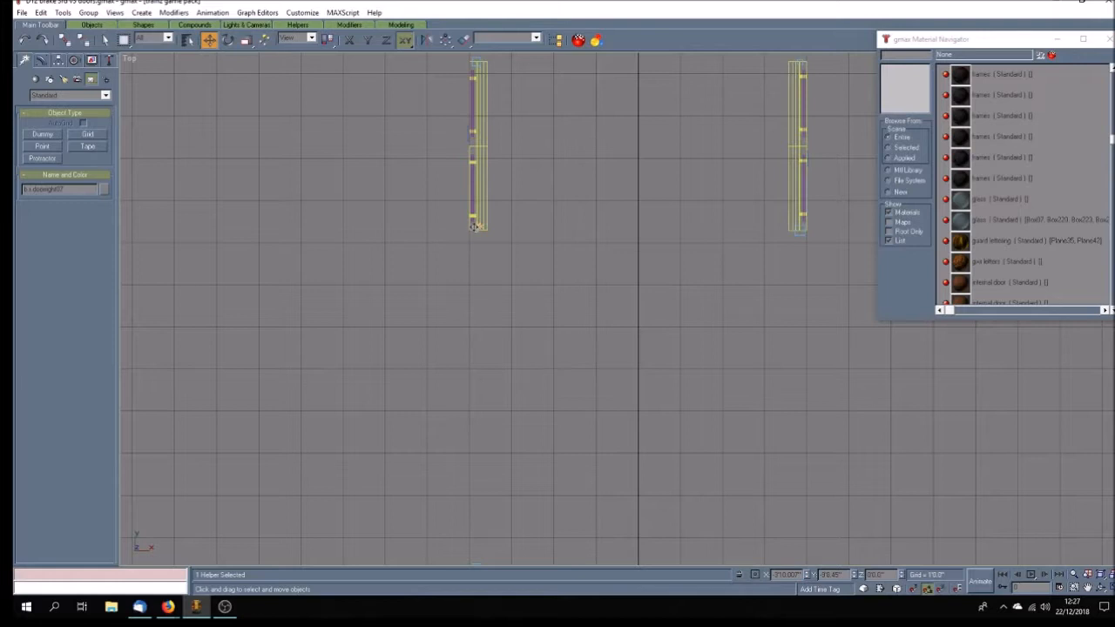
{"action": "left_click", "coordinate": [368, 40]}
{"action": "left_click_drag", "start_coordinate": [473, 229], "coordinate": [476, 497], "text": "shift"}
{"action": "left_click", "coordinate": [623, 232]}
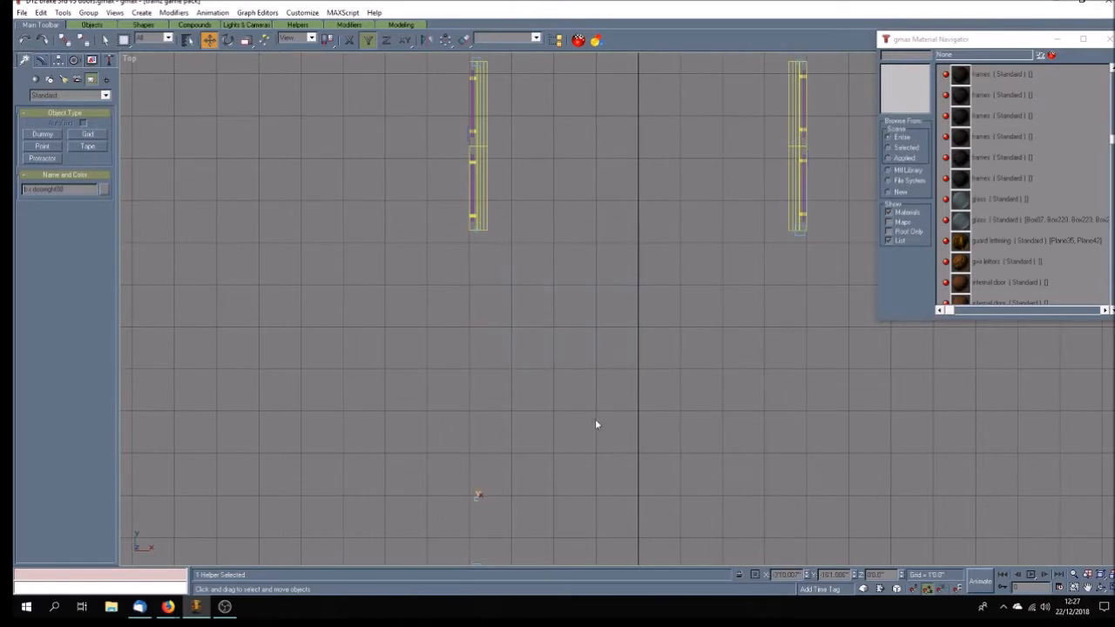
Move the cloned helper along Y onto the lower end edge of the second left-hand double door.
{"action": "left_click", "coordinate": [1087, 587]}
{"action": "left_click_drag", "start_coordinate": [575, 418], "coordinate": [564, 147]}
{"action": "left_click", "coordinate": [209, 39]}
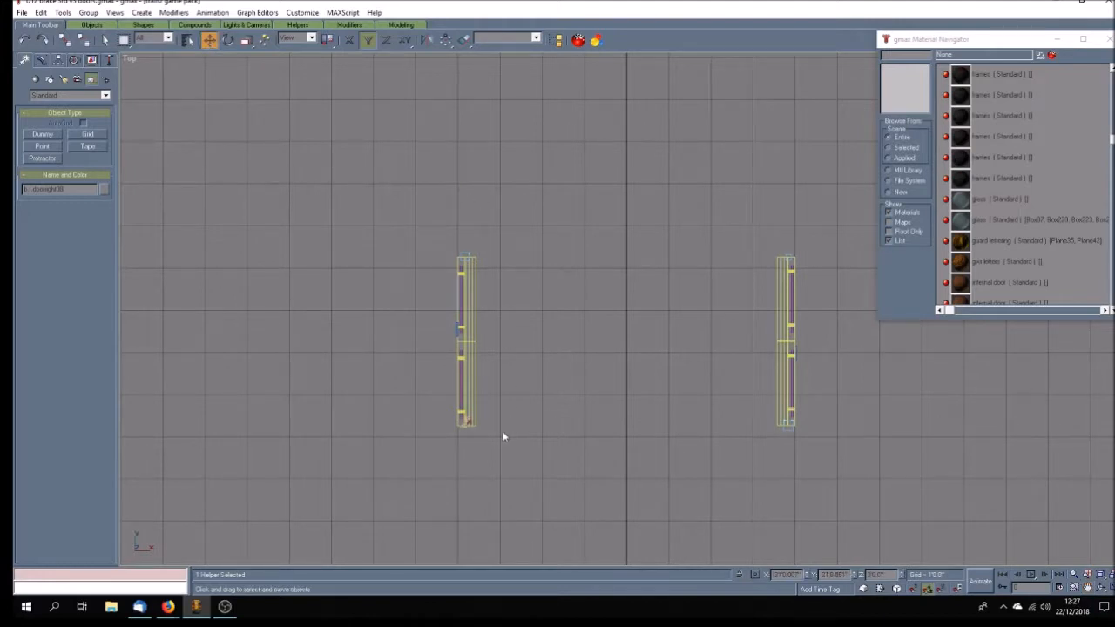
{"action": "scroll", "coordinate": [470, 418], "scroll_direction": "up", "scroll_amount": 3}
{"action": "scroll", "coordinate": [482, 434], "scroll_direction": "up", "scroll_amount": 5}
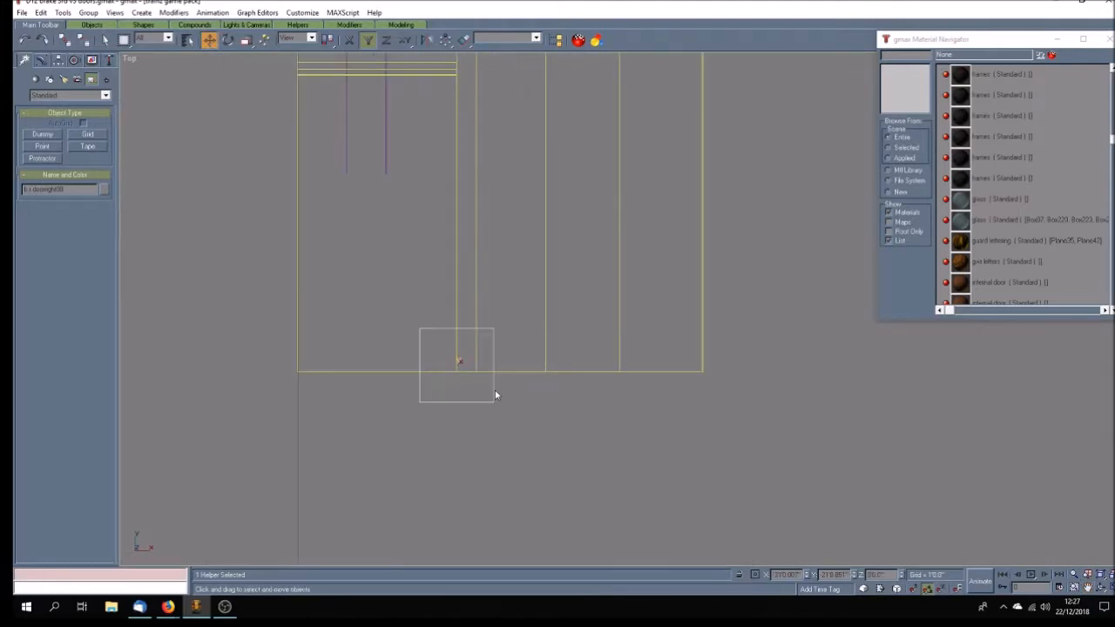
{"action": "left_click_drag", "start_coordinate": [495, 389], "coordinate": [496, 389]}
{"action": "scroll", "coordinate": [495, 388], "scroll_direction": "down", "scroll_amount": 6}
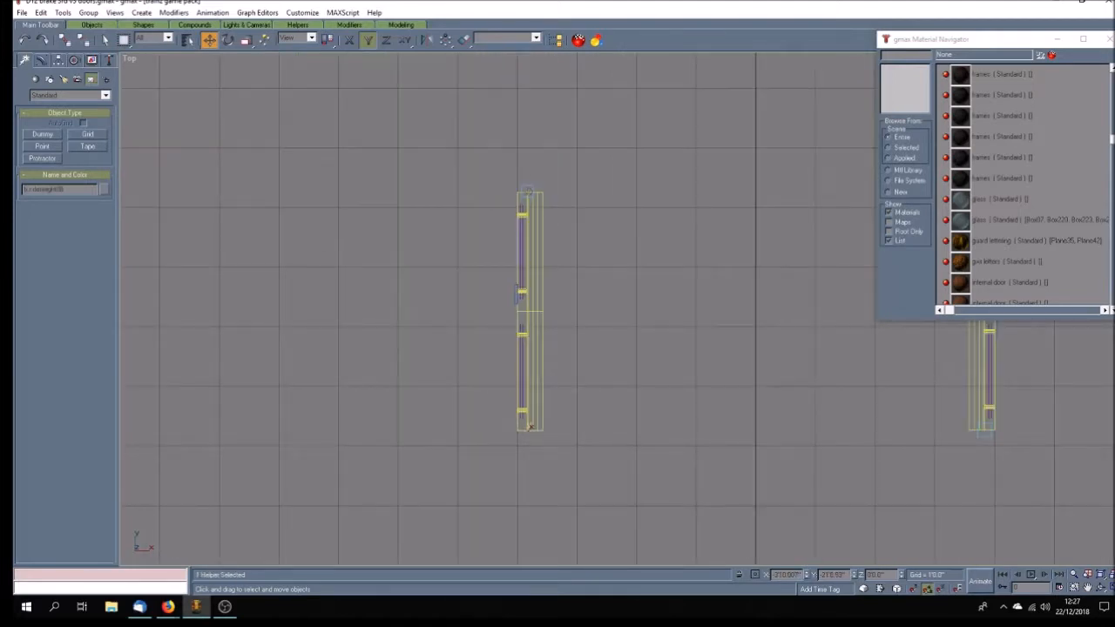
Move the b.r.doorright06 helper along Y onto the upper end edge of the second left-hand double door.
{"action": "scroll", "coordinate": [528, 224], "scroll_direction": "up", "scroll_amount": 6}
{"action": "left_click_drag", "start_coordinate": [556, 203], "coordinate": [555, 213]}
{"action": "scroll", "coordinate": [549, 148], "scroll_direction": "down", "scroll_amount": 8}
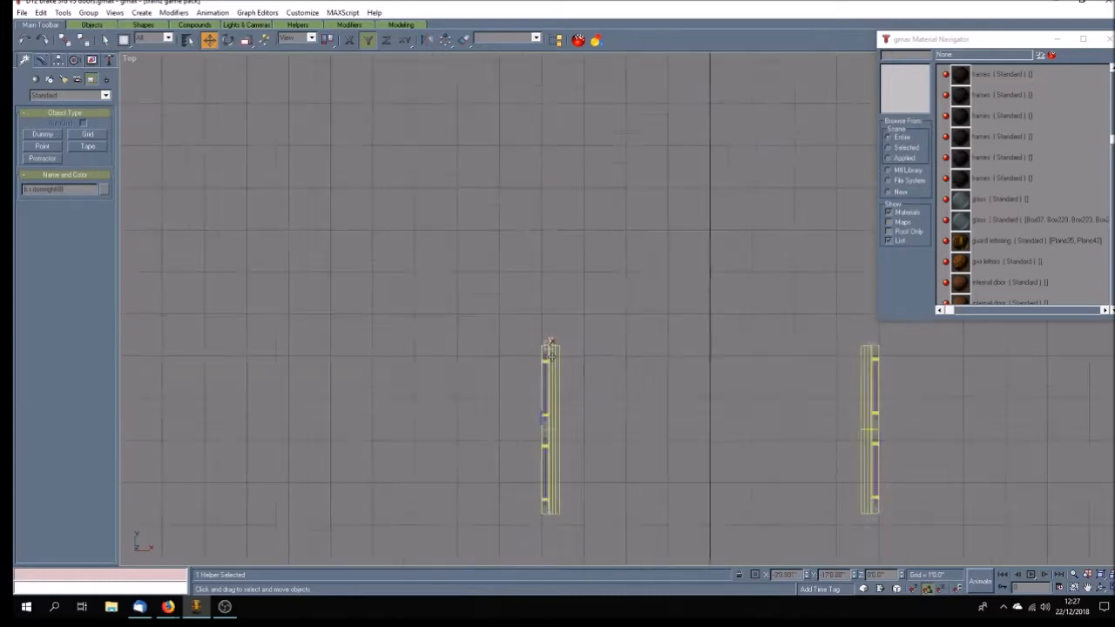
Move the b.r.doorright05 helper along Y and X so its pivot sits on the upper end edge of the first left-hand double door.
{"action": "scroll", "coordinate": [555, 78], "scroll_direction": "up", "scroll_amount": 8}
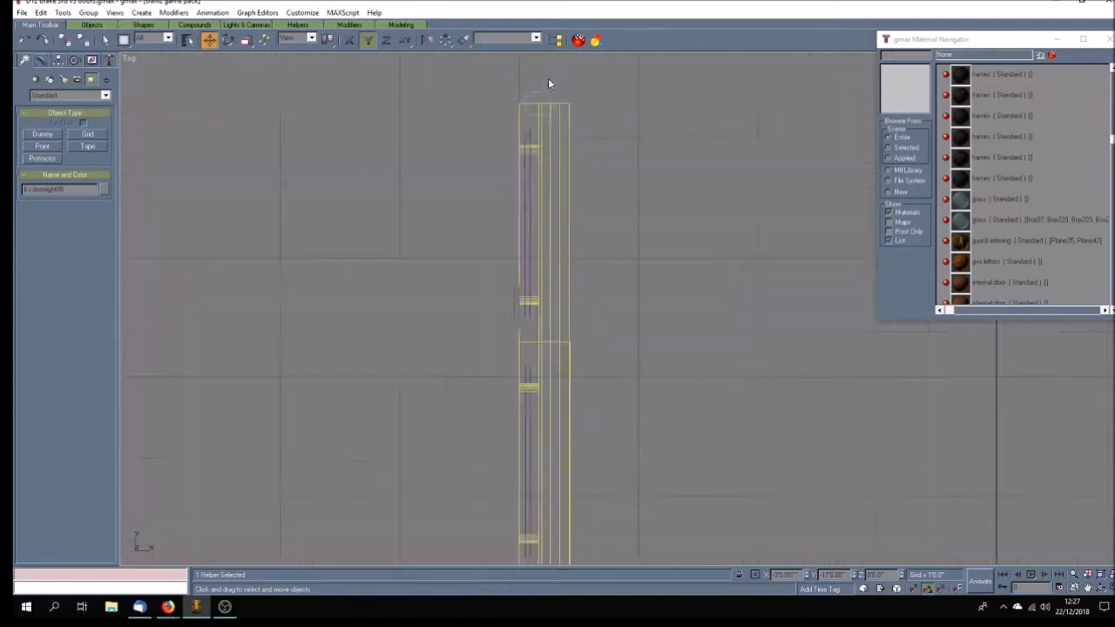
{"action": "left_click_drag", "start_coordinate": [590, 179], "coordinate": [590, 172]}
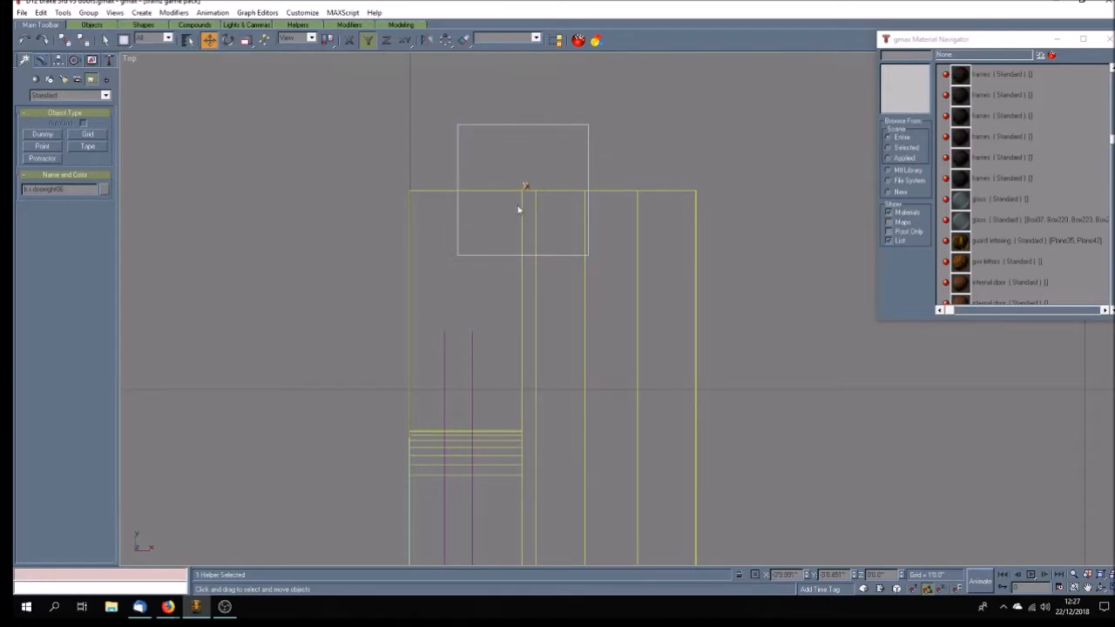
{"action": "key", "text": "F5"}
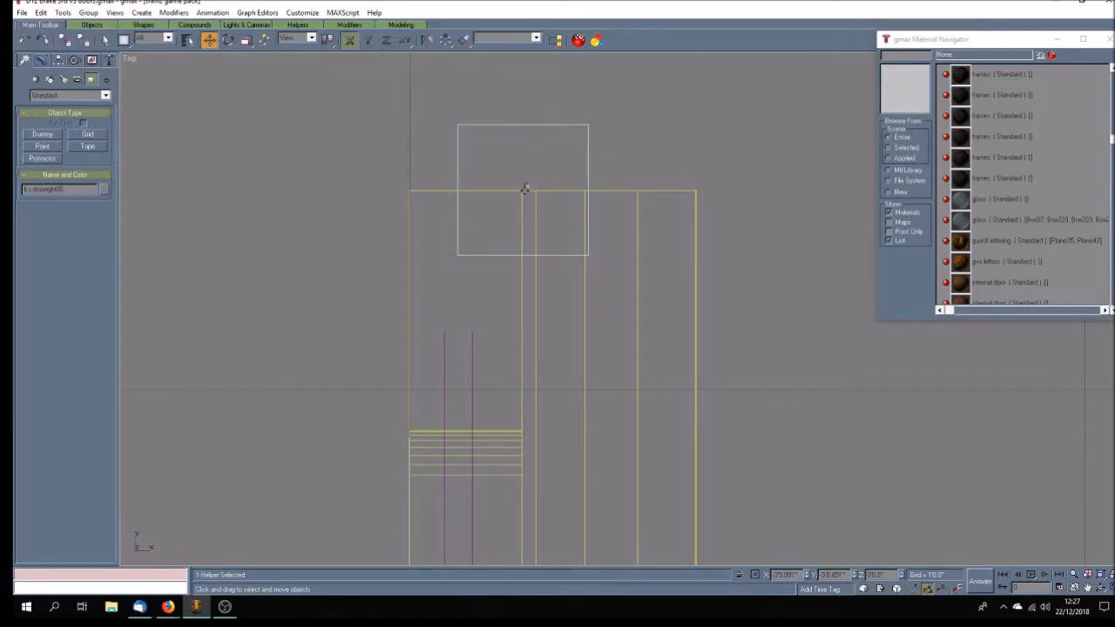
{"action": "left_click_drag", "start_coordinate": [525, 188], "coordinate": [522, 188]}
Align the b.r.doorright04 helper along X and Y with the upper end edge of the fourth left-hand single door.
{"action": "scroll", "coordinate": [528, 233], "scroll_direction": "down", "scroll_amount": 10}
{"action": "scroll", "coordinate": [529, 234], "scroll_direction": "up", "scroll_amount": 10}
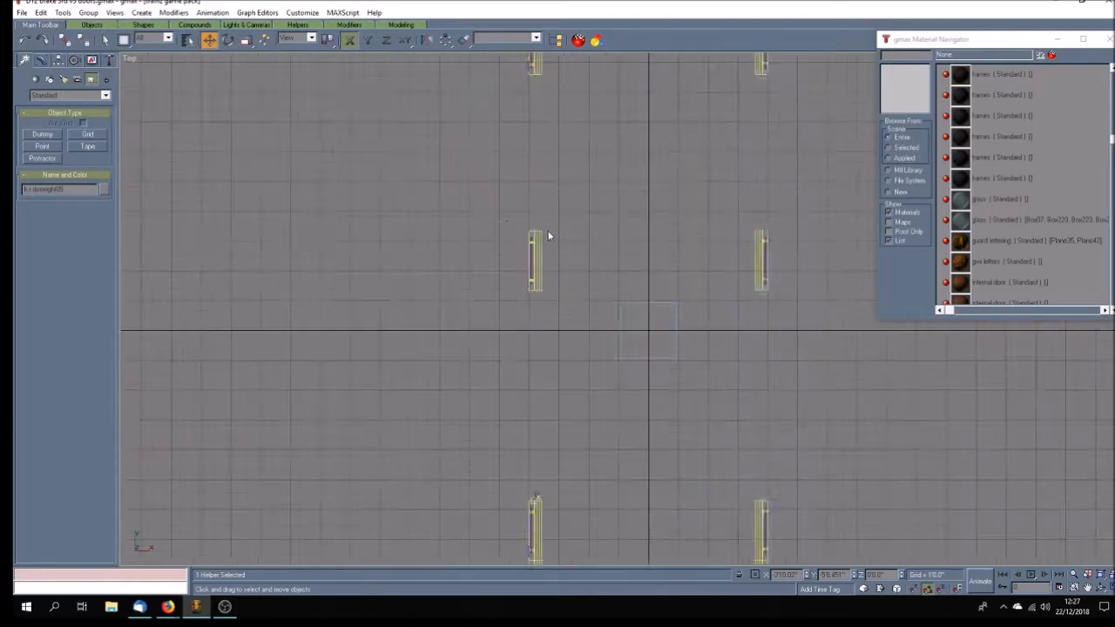
{"action": "left_click_drag", "start_coordinate": [445, 266], "coordinate": [442, 241]}
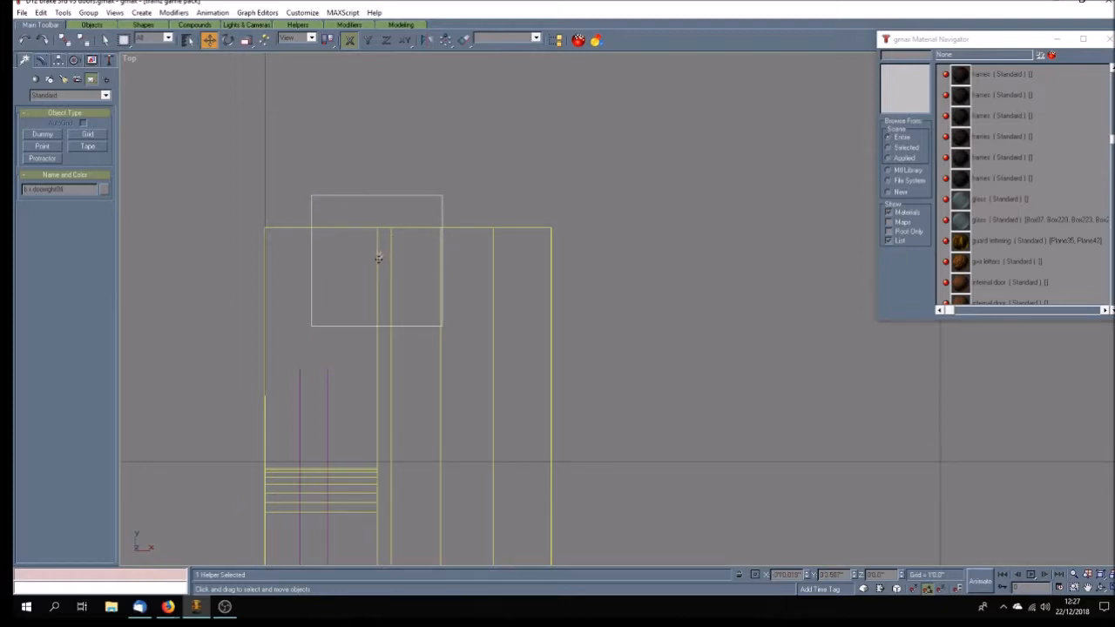
{"action": "key", "text": "F6"}
{"action": "left_click_drag", "start_coordinate": [376, 256], "coordinate": [380, 223]}
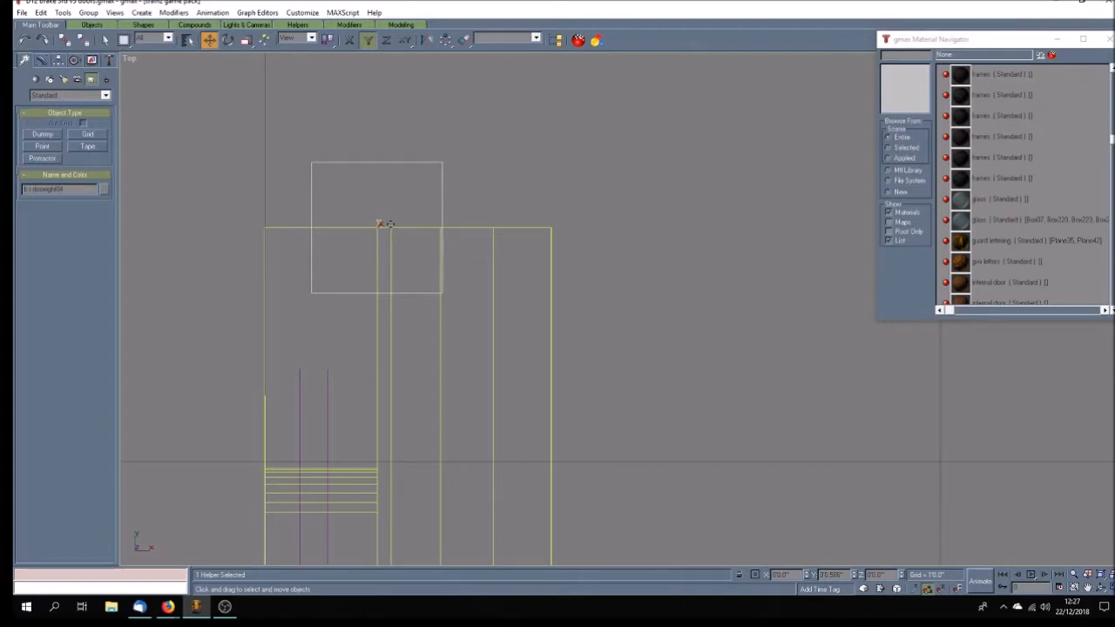
Move the b.r.doorright03 helper along Y onto the upper end edge of the third left-hand single door.
{"action": "scroll", "coordinate": [477, 333], "scroll_direction": "down", "scroll_amount": 10}
{"action": "scroll", "coordinate": [476, 150], "scroll_direction": "up", "scroll_amount": 10}
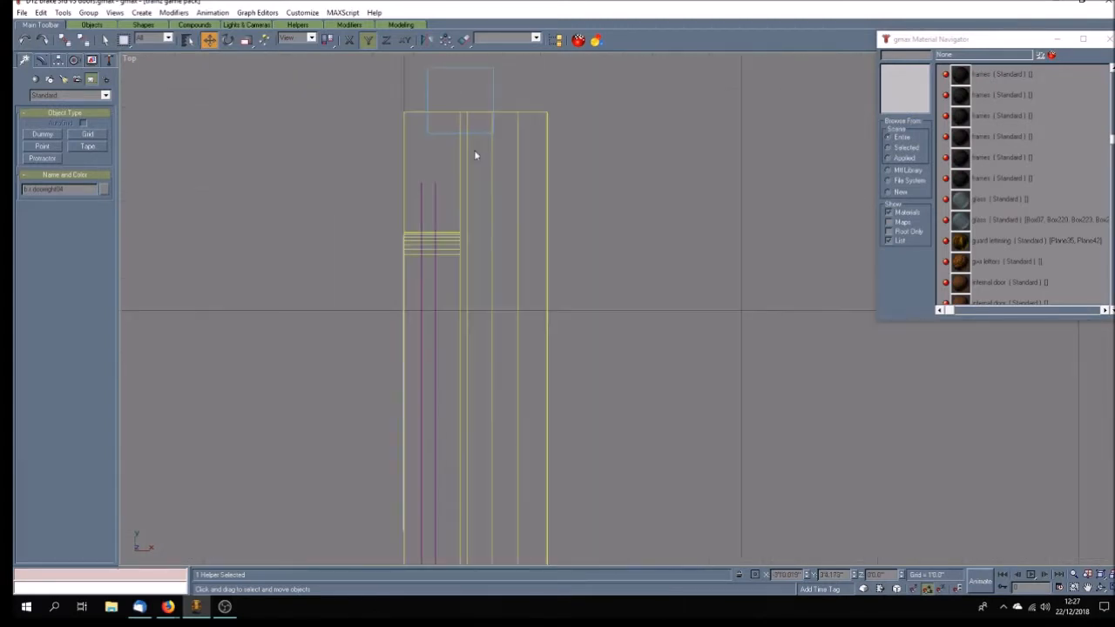
{"action": "scroll", "coordinate": [462, 104], "scroll_direction": "down", "scroll_amount": 4}
{"action": "scroll", "coordinate": [466, 133], "scroll_direction": "up", "scroll_amount": 4}
{"action": "scroll", "coordinate": [466, 132], "scroll_direction": "up", "scroll_amount": 3}
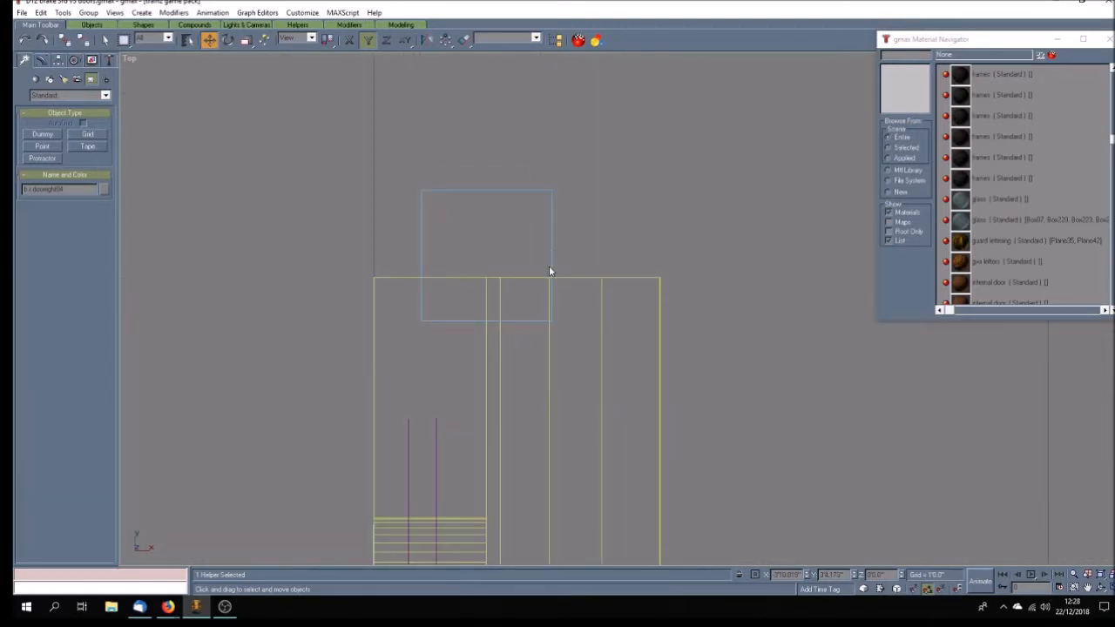
{"action": "left_click_drag", "start_coordinate": [516, 323], "coordinate": [516, 345]}
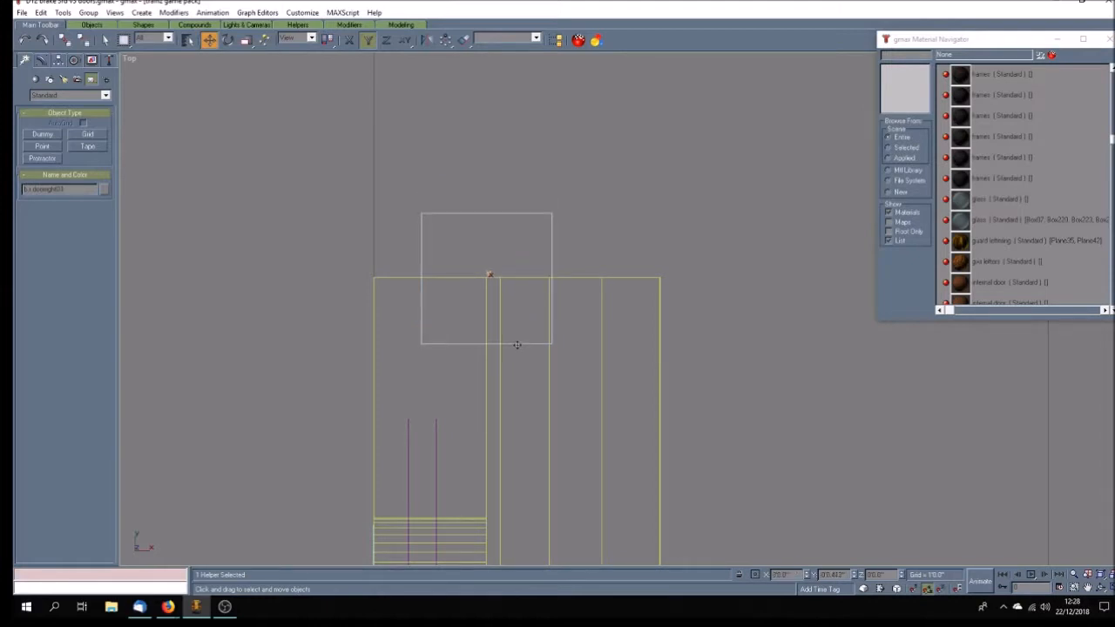
Move the b.r.doorright02 helper along Y onto the upper end edge of the second left-hand single door.
{"action": "scroll", "coordinate": [517, 345], "scroll_direction": "down", "scroll_amount": 8}
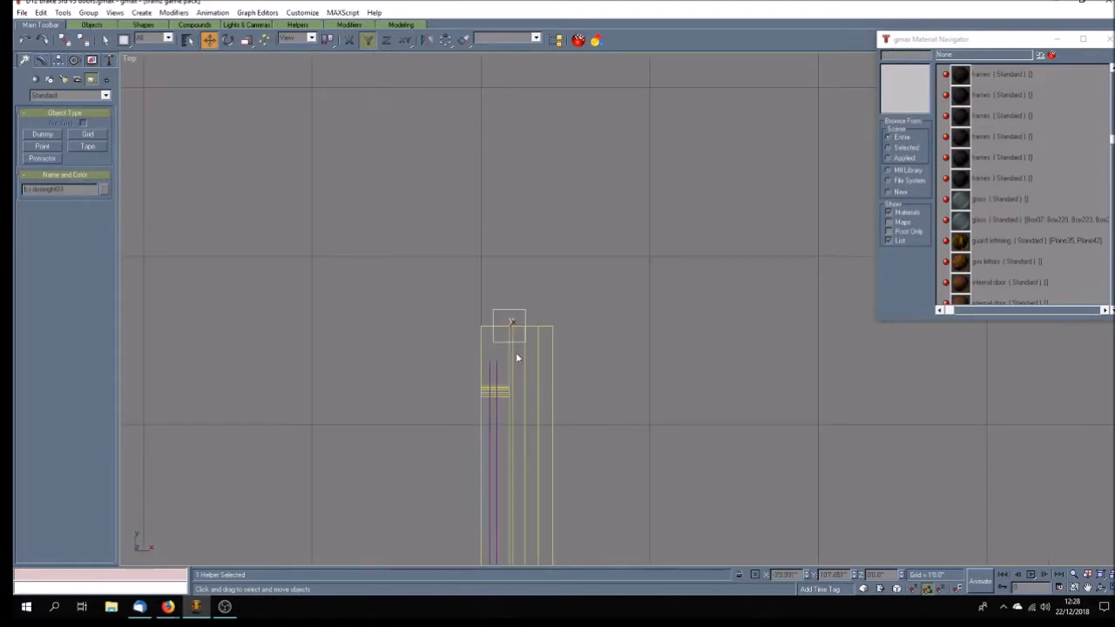
{"action": "scroll", "coordinate": [514, 164], "scroll_direction": "up", "scroll_amount": 6}
{"action": "left_click_drag", "start_coordinate": [523, 186], "coordinate": [521, 168]}
Link all parts of the first left-hand single door to the b.r.doorright01 helper as their parent.
{"action": "scroll", "coordinate": [496, 279], "scroll_direction": "down", "scroll_amount": 5}
{"action": "scroll", "coordinate": [503, 289], "scroll_direction": "up", "scroll_amount": 2}
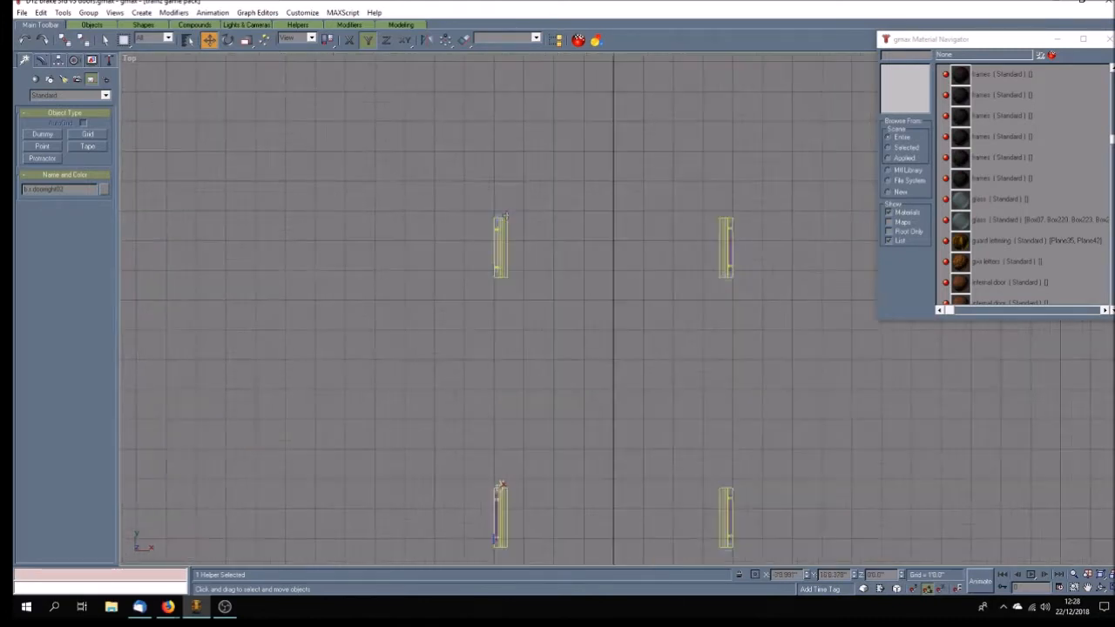
{"action": "scroll", "coordinate": [503, 227], "scroll_direction": "up", "scroll_amount": 3}
{"action": "left_click_drag", "start_coordinate": [415, 172], "coordinate": [551, 414]}
{"action": "left_click", "coordinate": [64, 40]}
{"action": "left_click", "coordinate": [188, 40]}
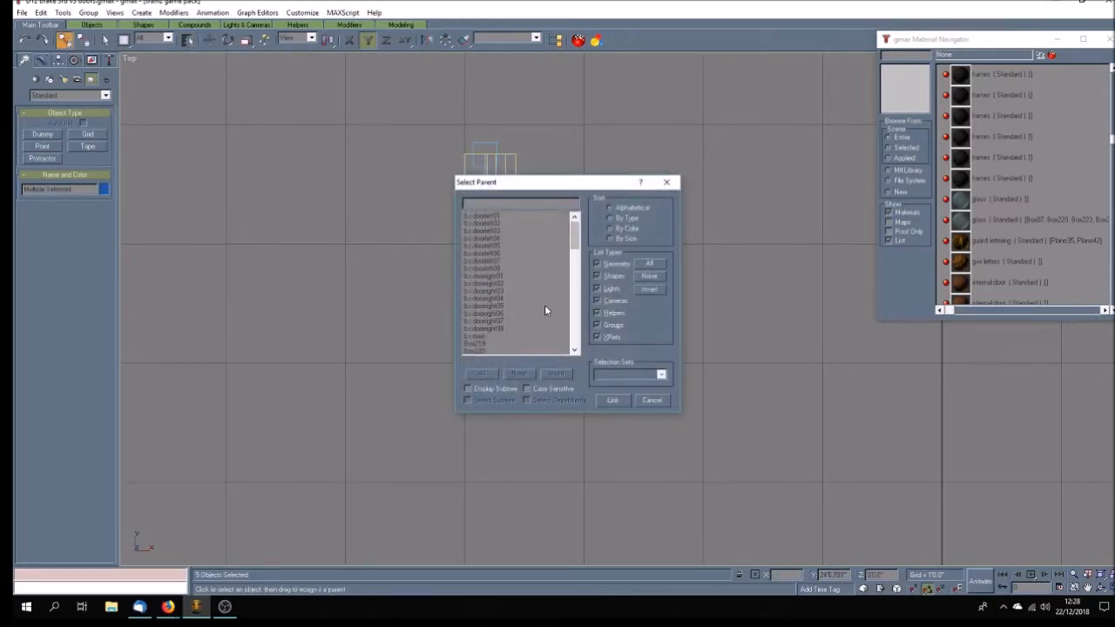
{"action": "left_click", "coordinate": [505, 269]}
{"action": "left_click", "coordinate": [493, 276]}
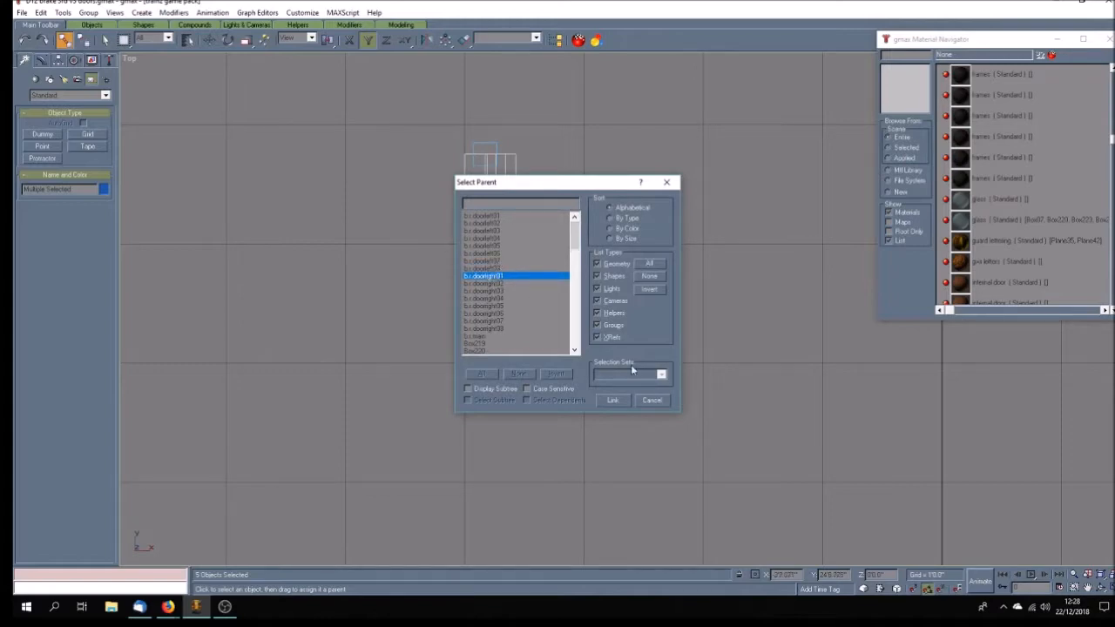
{"action": "left_click", "coordinate": [609, 399]}
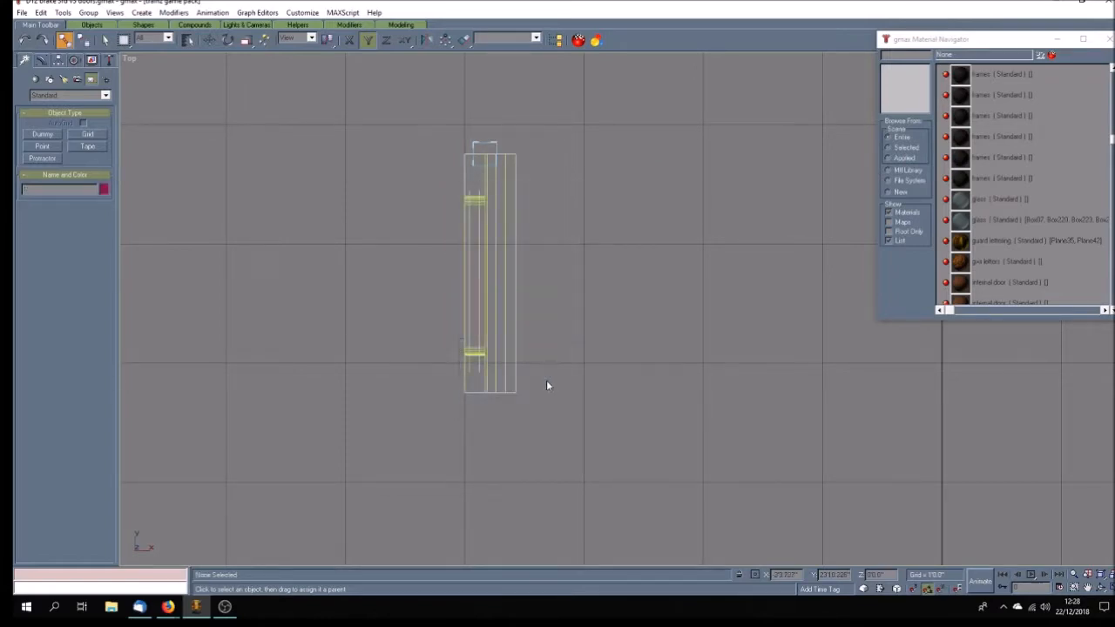
{"action": "left_click", "coordinate": [546, 379]}
Link all parts of the second left-hand single door to the b.r.doorright02 helper.
{"action": "scroll", "coordinate": [543, 348], "scroll_direction": "down", "scroll_amount": 5}
{"action": "scroll", "coordinate": [542, 348], "scroll_direction": "down", "scroll_amount": 2}
{"action": "scroll", "coordinate": [545, 423], "scroll_direction": "up", "scroll_amount": 6}
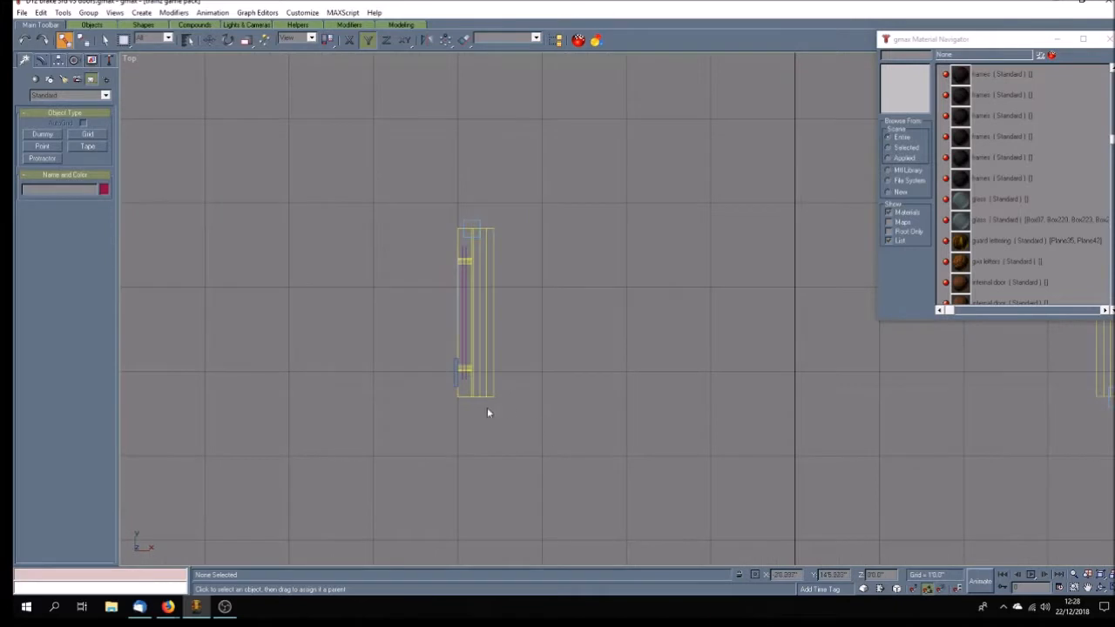
{"action": "left_click_drag", "start_coordinate": [466, 399], "coordinate": [507, 243]}
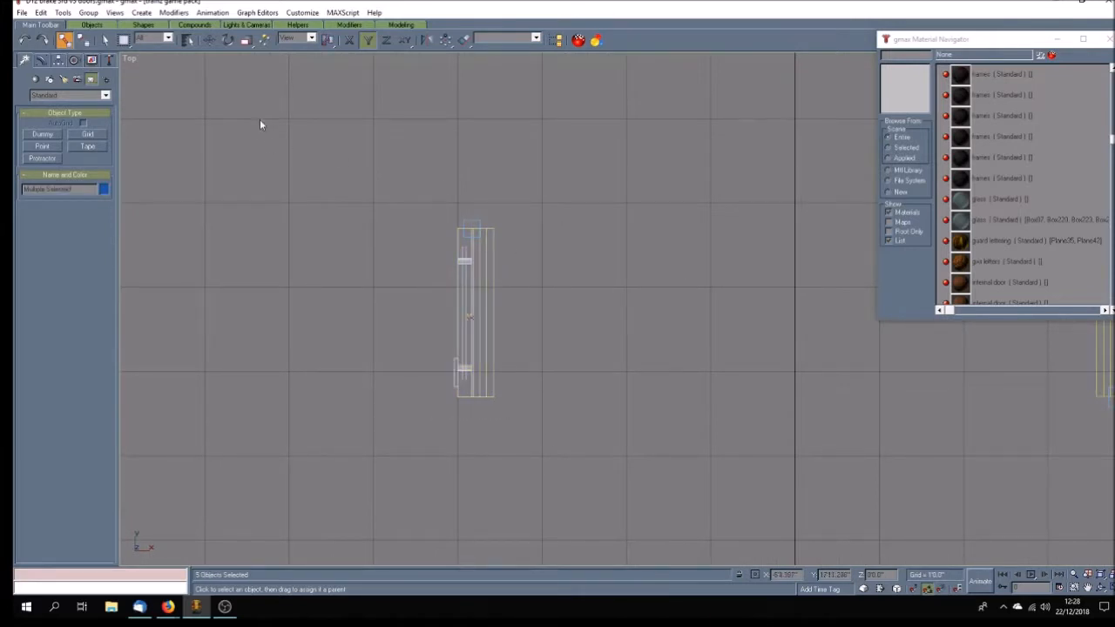
{"action": "left_click", "coordinate": [187, 39]}
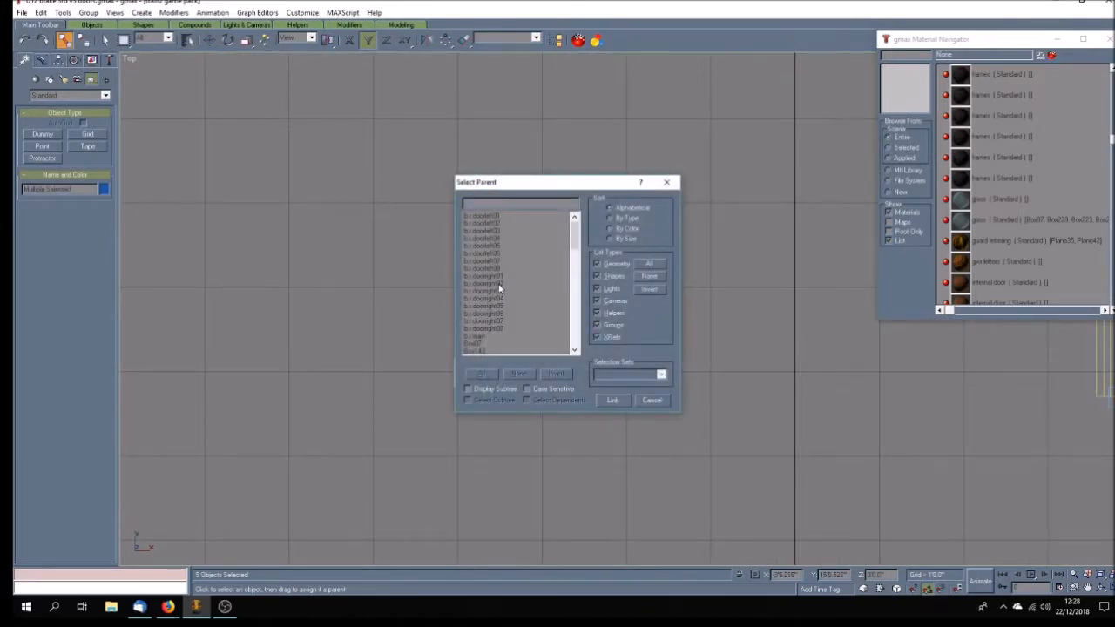
{"action": "left_click", "coordinate": [499, 284]}
{"action": "left_click", "coordinate": [392, 379]}
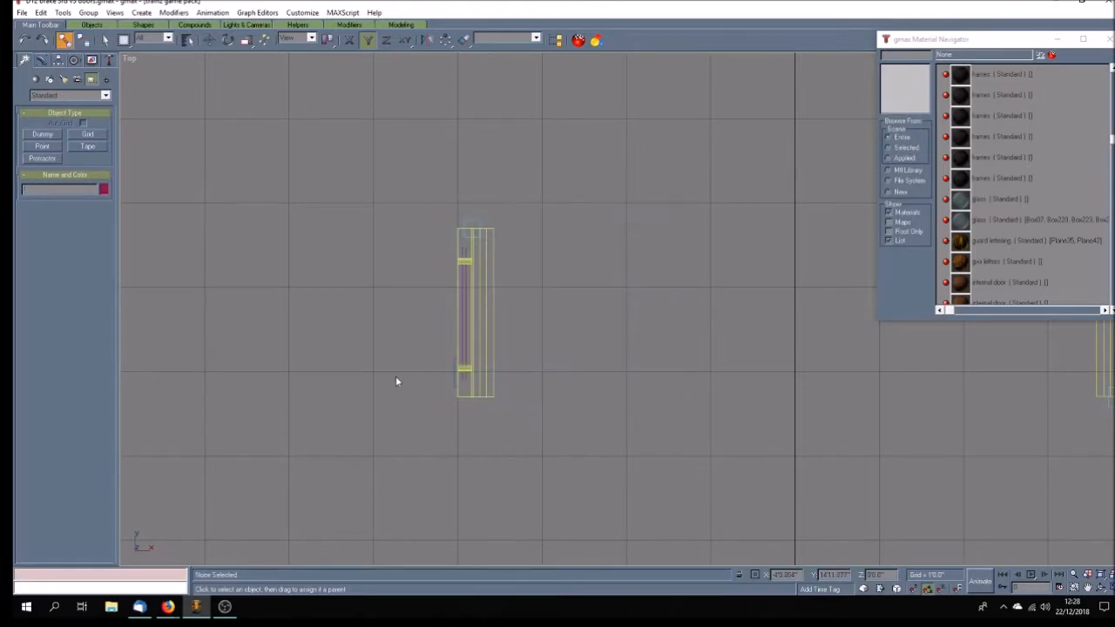
Link all parts of the third left-hand single door to the b.r.doorright03 helper.
{"action": "scroll", "coordinate": [391, 379], "scroll_direction": "down", "scroll_amount": 7}
{"action": "scroll", "coordinate": [405, 415], "scroll_direction": "up", "scroll_amount": 8}
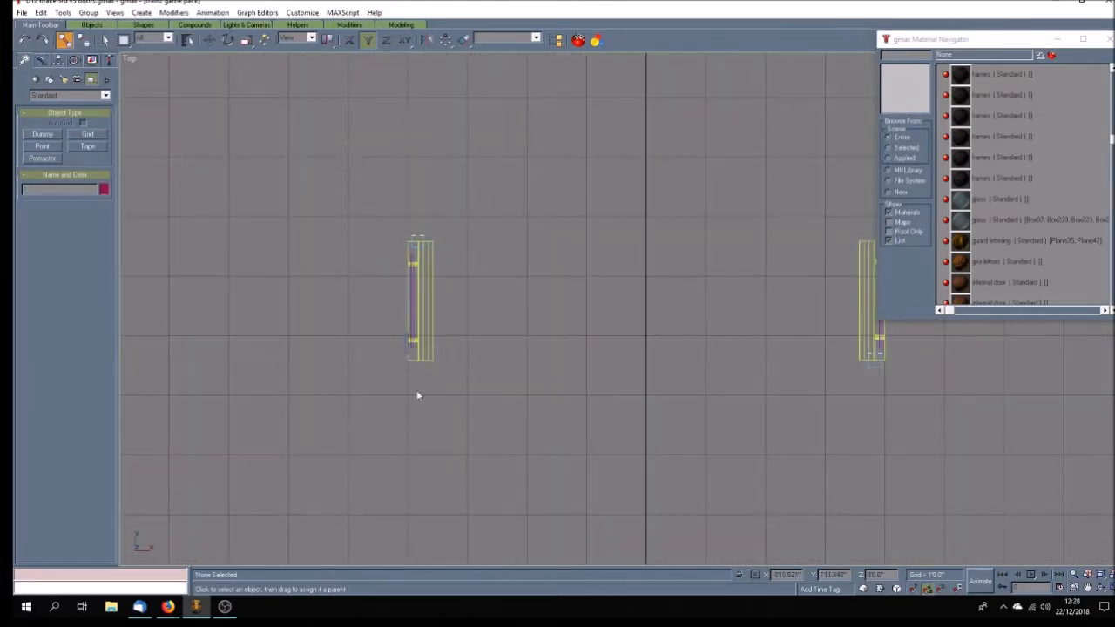
{"action": "left_click_drag", "start_coordinate": [429, 356], "coordinate": [454, 255]}
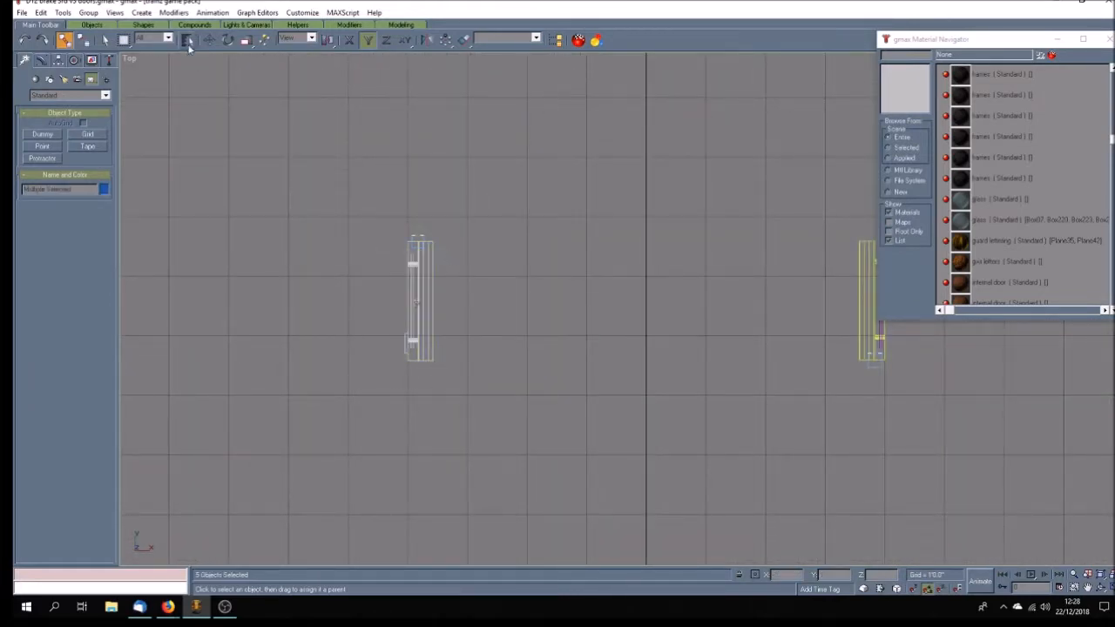
{"action": "left_click", "coordinate": [189, 40]}
{"action": "left_click", "coordinate": [498, 291]}
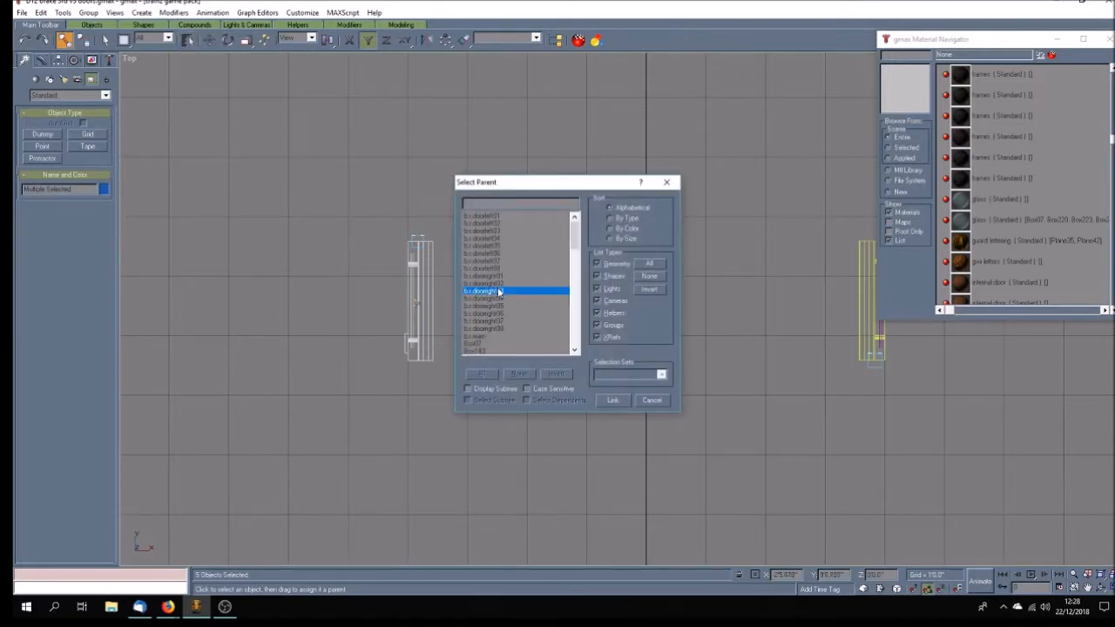
{"action": "left_click", "coordinate": [612, 402]}
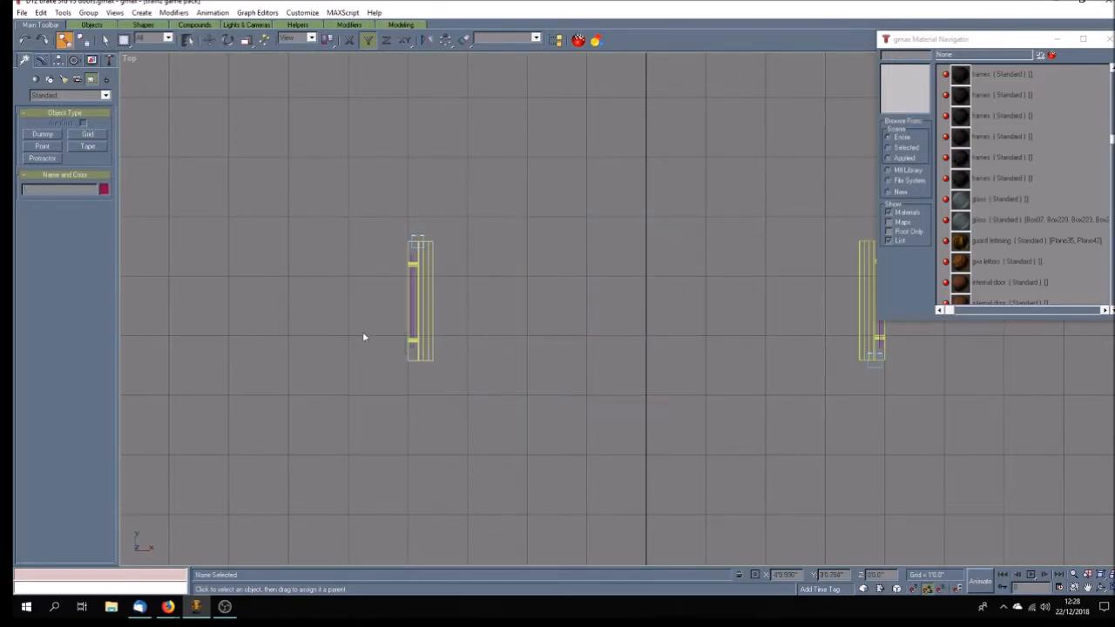
Link all parts of the fourth left-hand single door to the b.r.doorright04 helper.
{"action": "scroll", "coordinate": [364, 340], "scroll_direction": "up", "scroll_amount": 3}
{"action": "scroll", "coordinate": [376, 397], "scroll_direction": "up", "scroll_amount": 4}
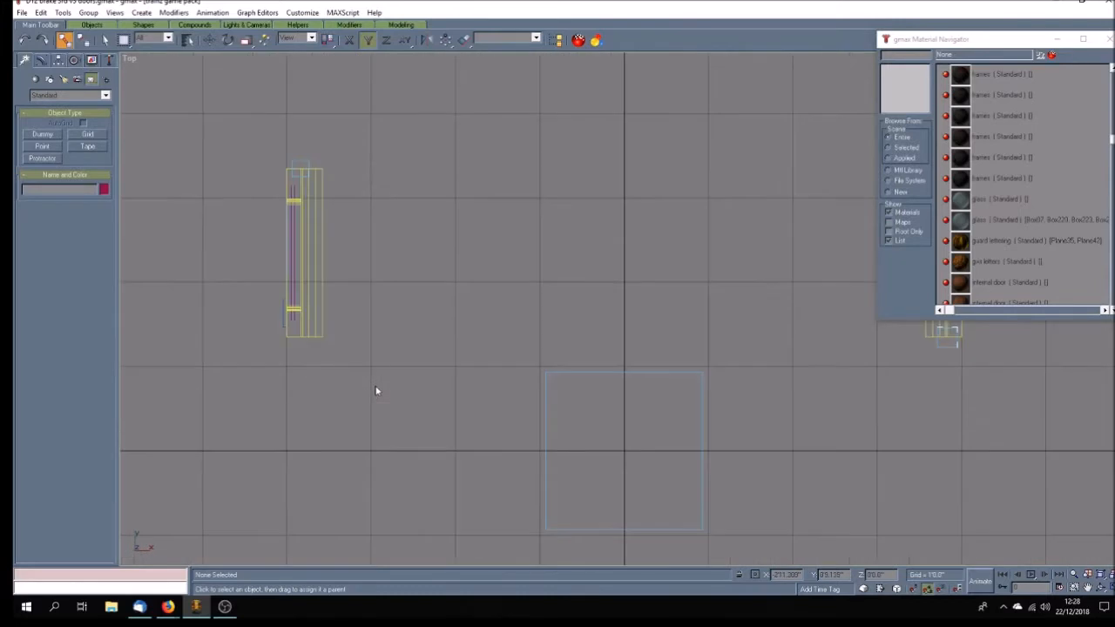
{"action": "left_click_drag", "start_coordinate": [266, 368], "coordinate": [340, 186]}
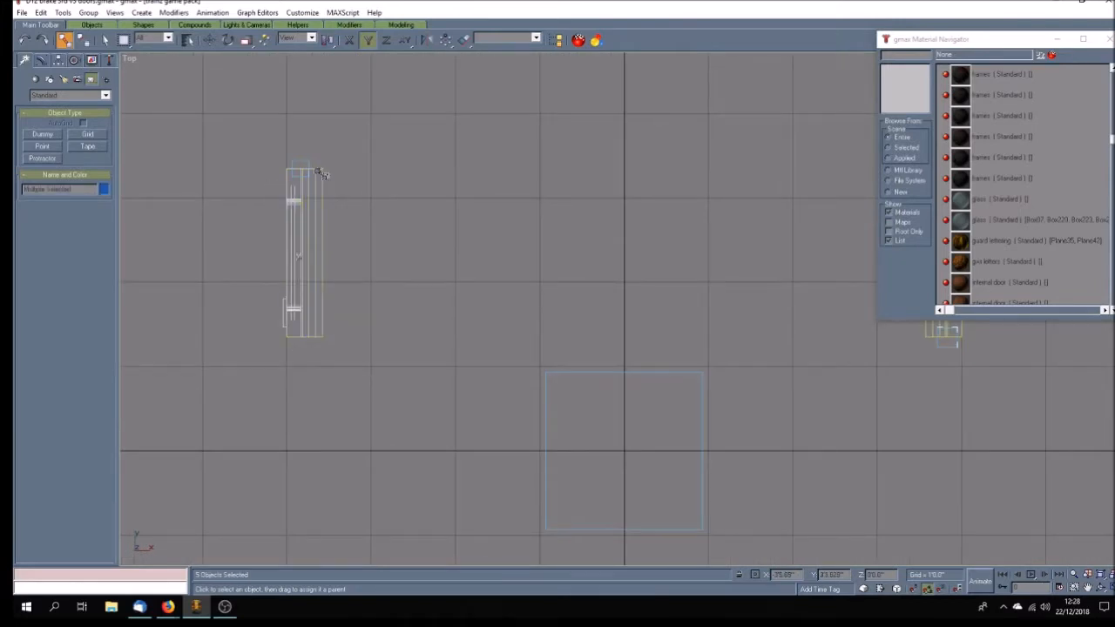
{"action": "left_click", "coordinate": [191, 42]}
{"action": "left_click", "coordinate": [501, 298]}
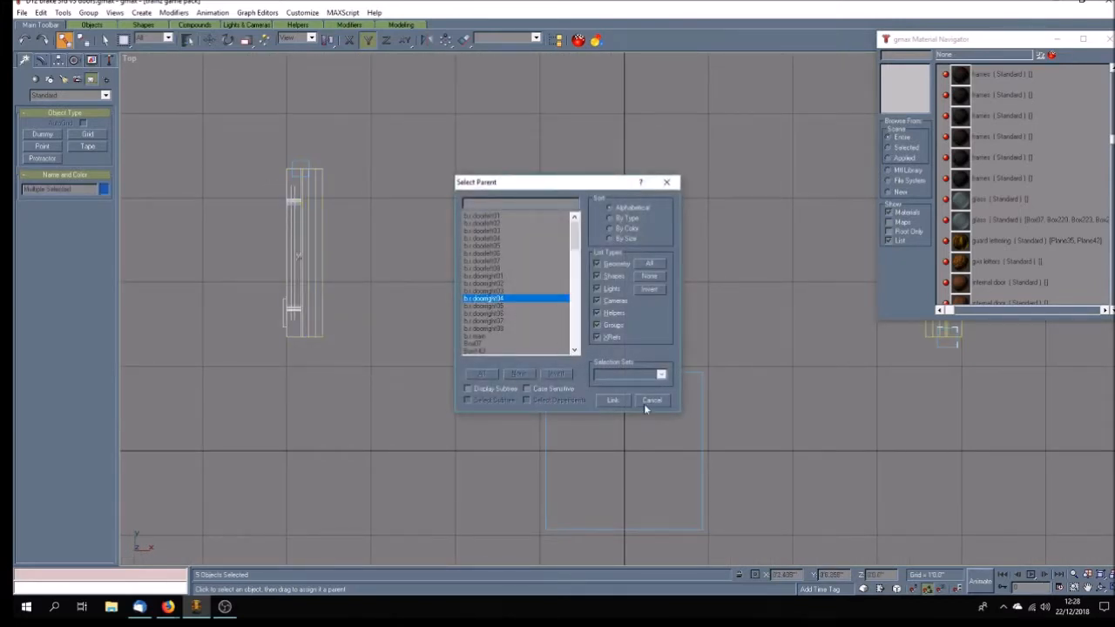
{"action": "left_click", "coordinate": [614, 400]}
Link the parts of the upper leaf of the first left-hand double door to the b.r.doorright05 helper.
{"action": "scroll", "coordinate": [410, 360], "scroll_direction": "down", "scroll_amount": 4}
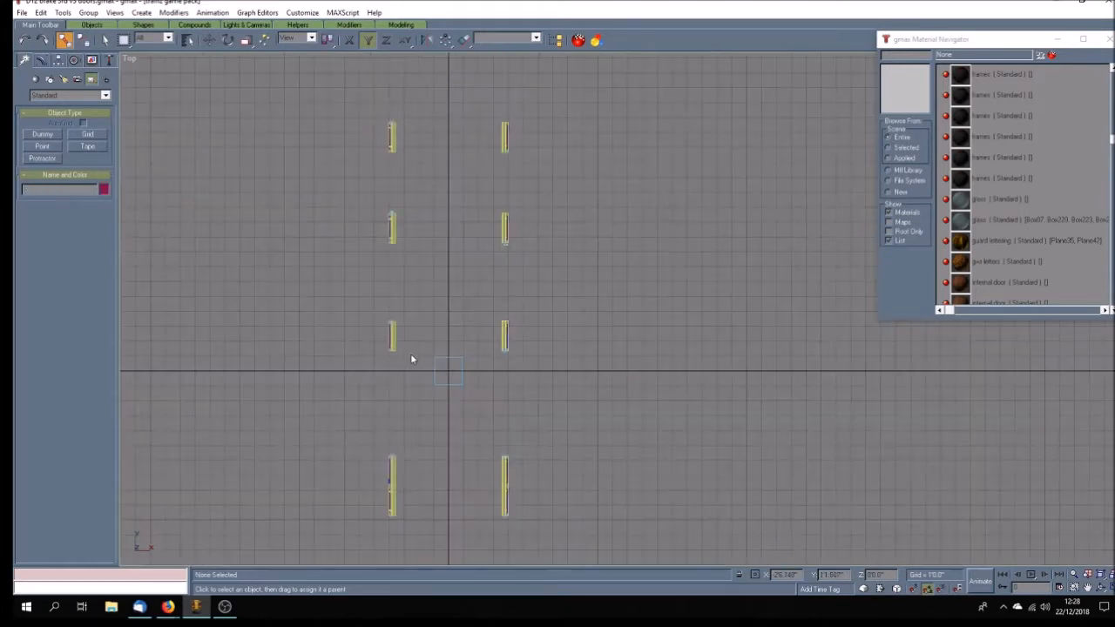
{"action": "scroll", "coordinate": [413, 360], "scroll_direction": "up", "scroll_amount": 8}
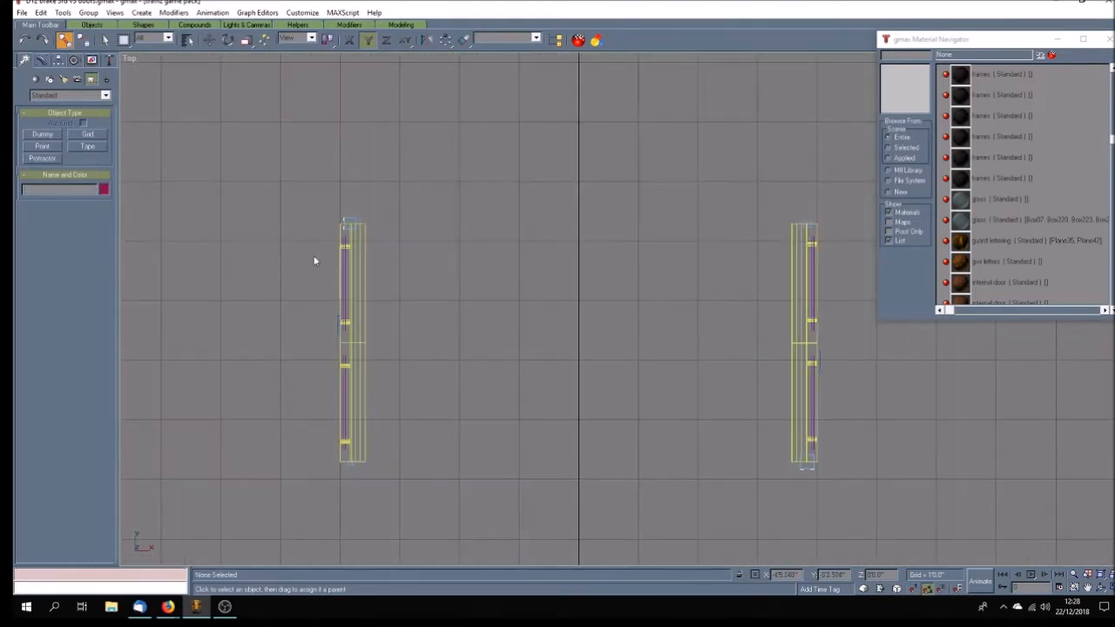
{"action": "left_click_drag", "start_coordinate": [384, 308], "coordinate": [400, 329]}
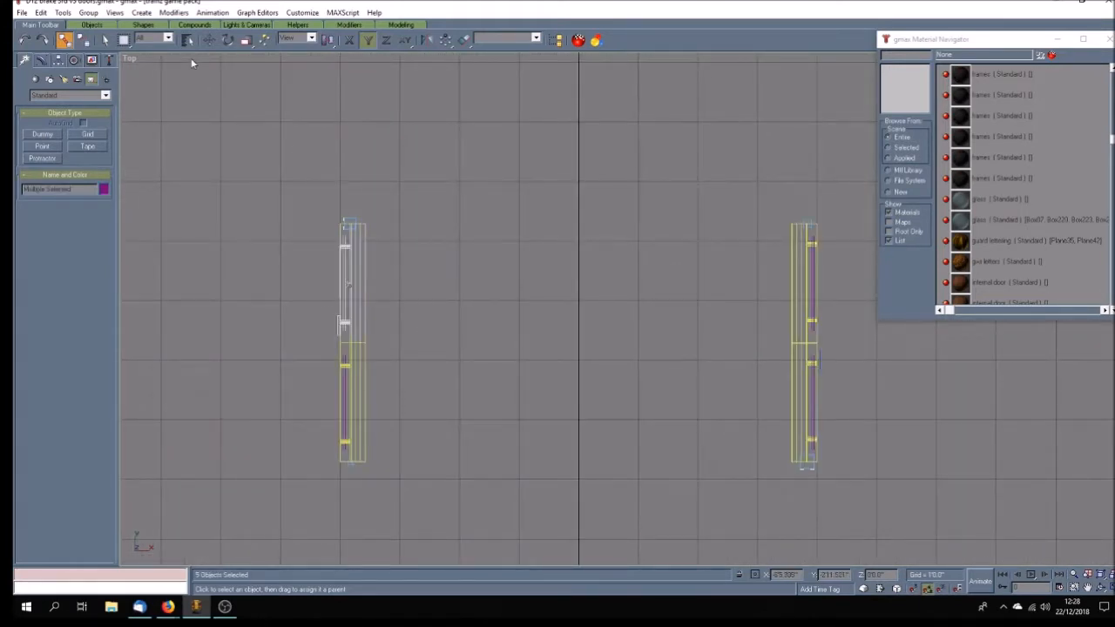
{"action": "key", "text": "h"}
{"action": "left_click", "coordinate": [485, 305]}
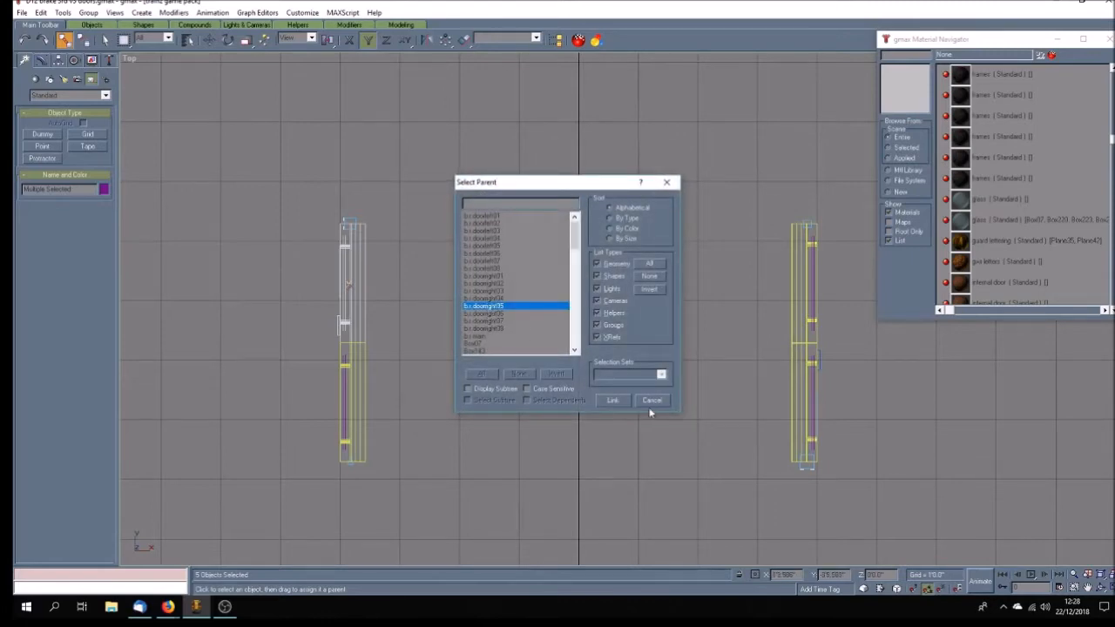
{"action": "left_click", "coordinate": [613, 400]}
{"action": "left_click", "coordinate": [513, 382]}
Link the parts of the upper leaf of the second left-hand double door to the b.r.doorright06 helper.
{"action": "scroll", "coordinate": [477, 334], "scroll_direction": "down", "scroll_amount": 5}
{"action": "scroll", "coordinate": [477, 334], "scroll_direction": "down", "scroll_amount": 1}
{"action": "scroll", "coordinate": [470, 462], "scroll_direction": "up", "scroll_amount": 6}
{"action": "left_click_drag", "start_coordinate": [333, 324], "coordinate": [456, 460]}
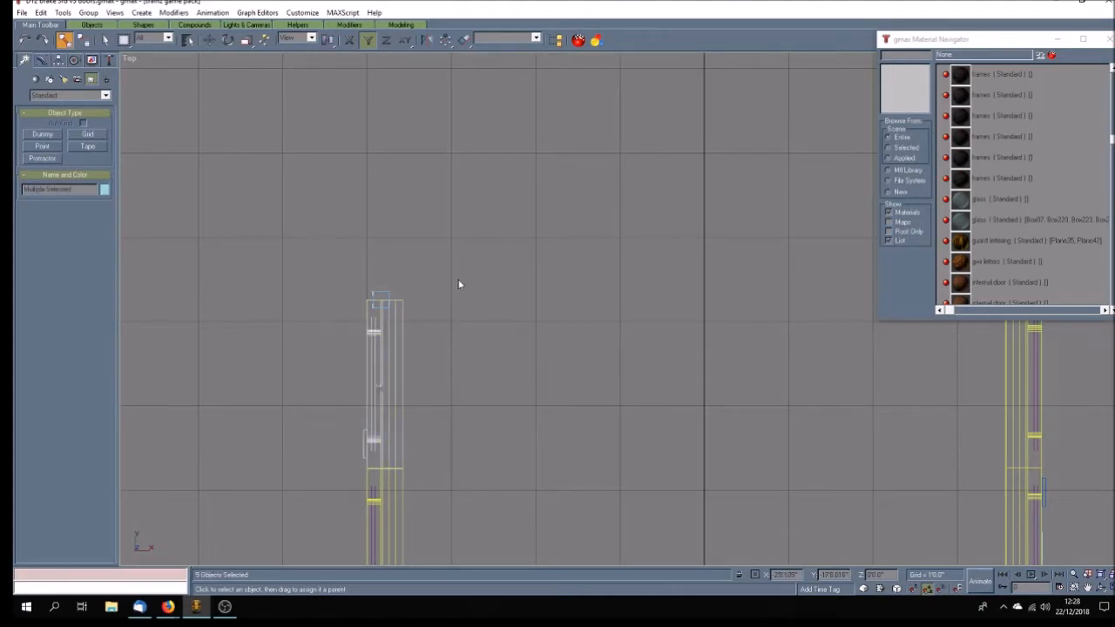
{"action": "left_click", "coordinate": [188, 40]}
{"action": "left_click", "coordinate": [497, 314]}
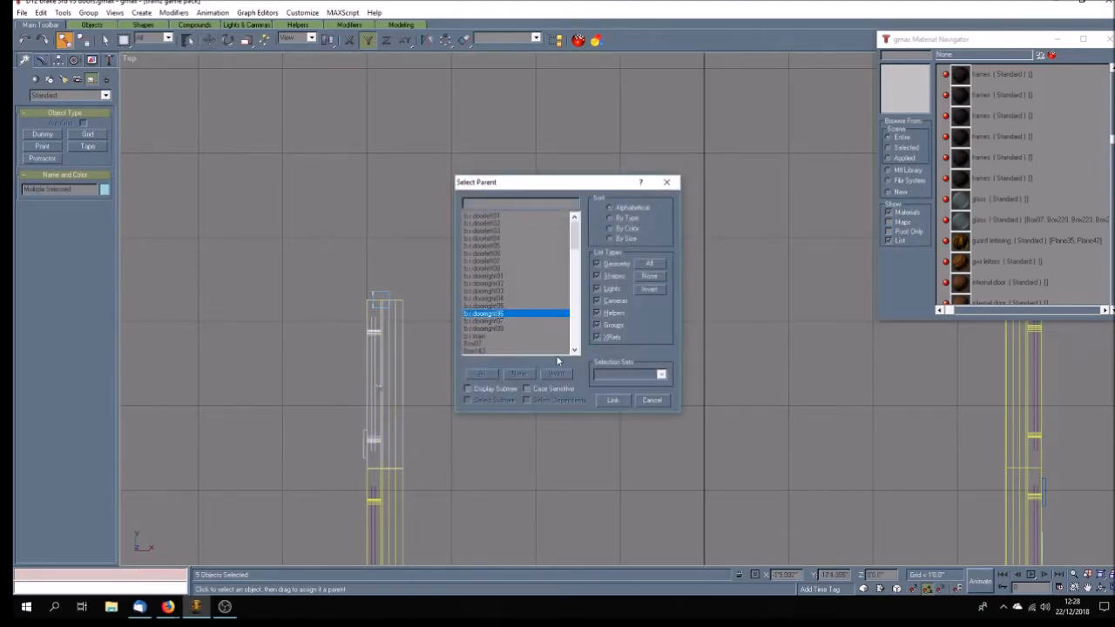
{"action": "left_click", "coordinate": [612, 402]}
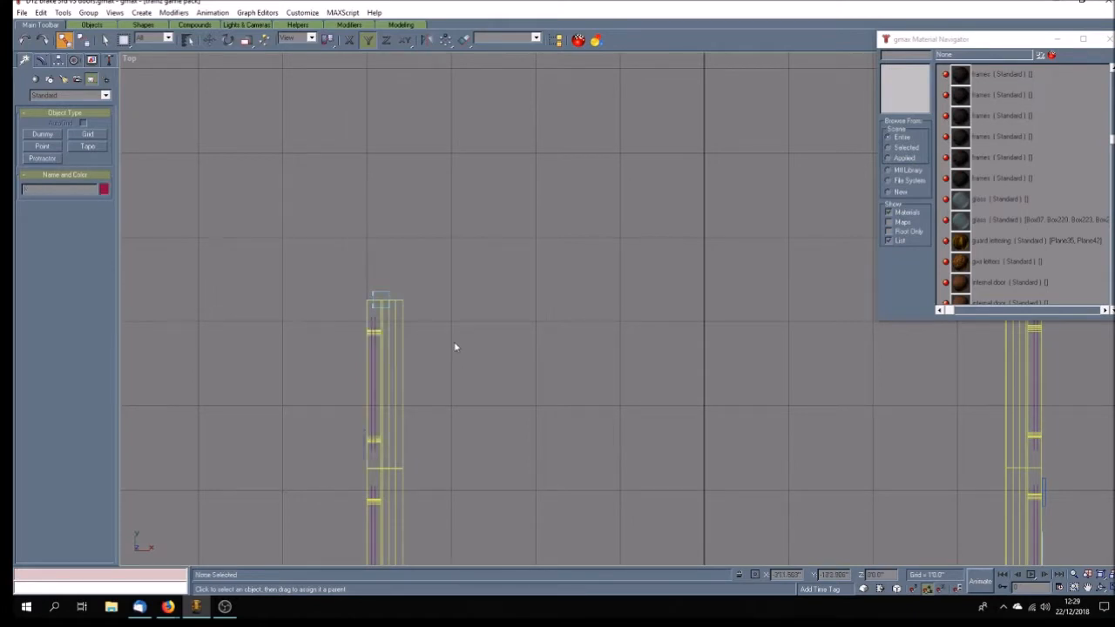
Link the parts of the lower leaf of the first left-hand double door to the b.r.doorright07 helper.
{"action": "scroll", "coordinate": [448, 343], "scroll_direction": "down", "scroll_amount": 4}
{"action": "scroll", "coordinate": [438, 174], "scroll_direction": "up", "scroll_amount": 5}
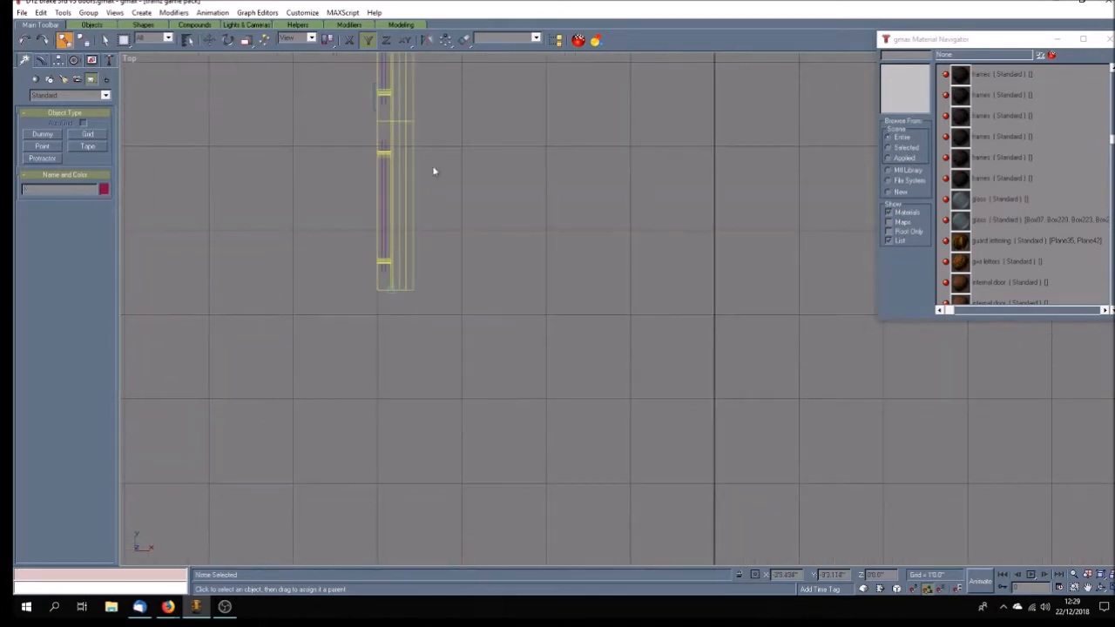
{"action": "left_click_drag", "start_coordinate": [381, 171], "coordinate": [453, 275]}
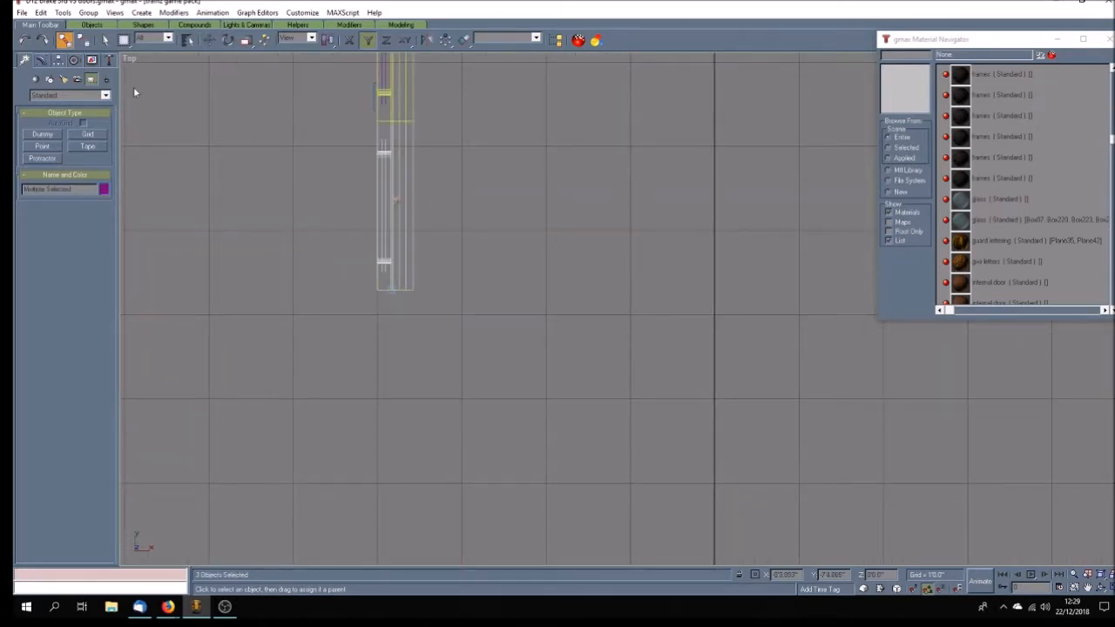
{"action": "left_click", "coordinate": [188, 41]}
{"action": "left_click", "coordinate": [498, 322]}
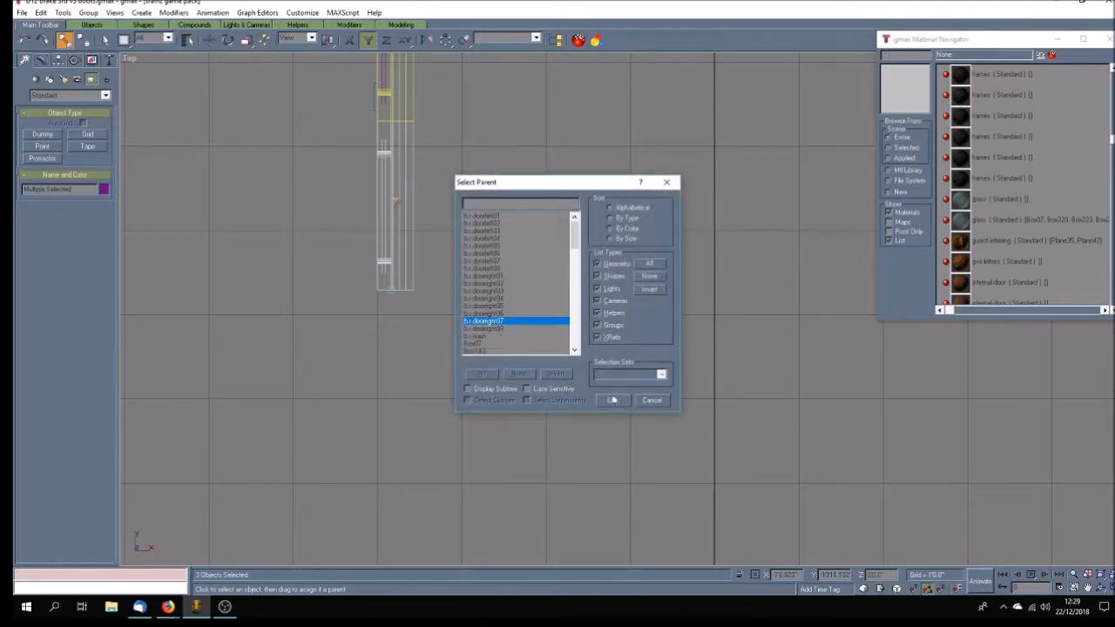
{"action": "left_click", "coordinate": [409, 333]}
Link the parts of the lower leaf of the second left-hand double door to the b.r.doorright08 helper.
{"action": "scroll", "coordinate": [409, 333], "scroll_direction": "down", "scroll_amount": 6}
{"action": "scroll", "coordinate": [413, 400], "scroll_direction": "up", "scroll_amount": 3}
{"action": "scroll", "coordinate": [409, 382], "scroll_direction": "up", "scroll_amount": 5}
{"action": "left_click_drag", "start_coordinate": [361, 257], "coordinate": [441, 356]}
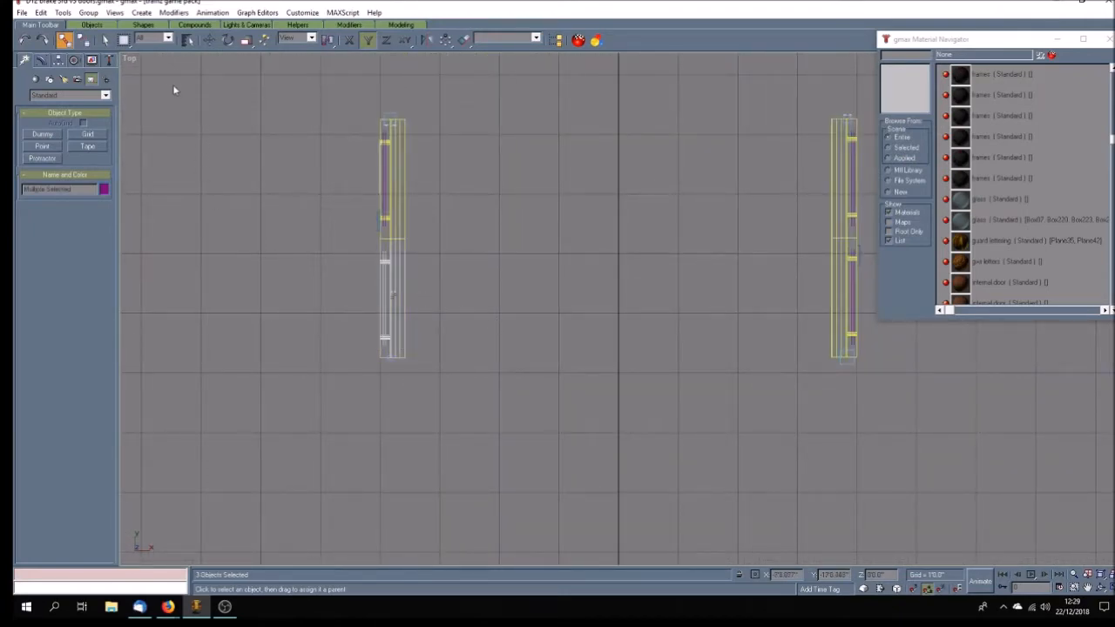
{"action": "left_click", "coordinate": [187, 39]}
{"action": "left_click", "coordinate": [499, 329]}
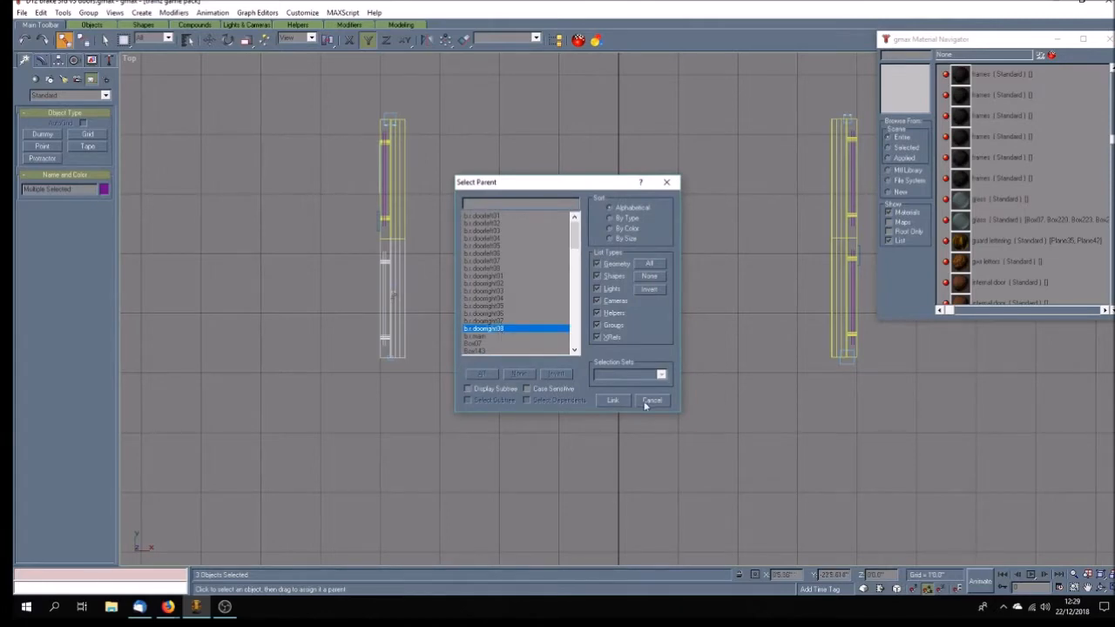
{"action": "left_click", "coordinate": [612, 400]}
{"action": "left_click", "coordinate": [383, 372]}
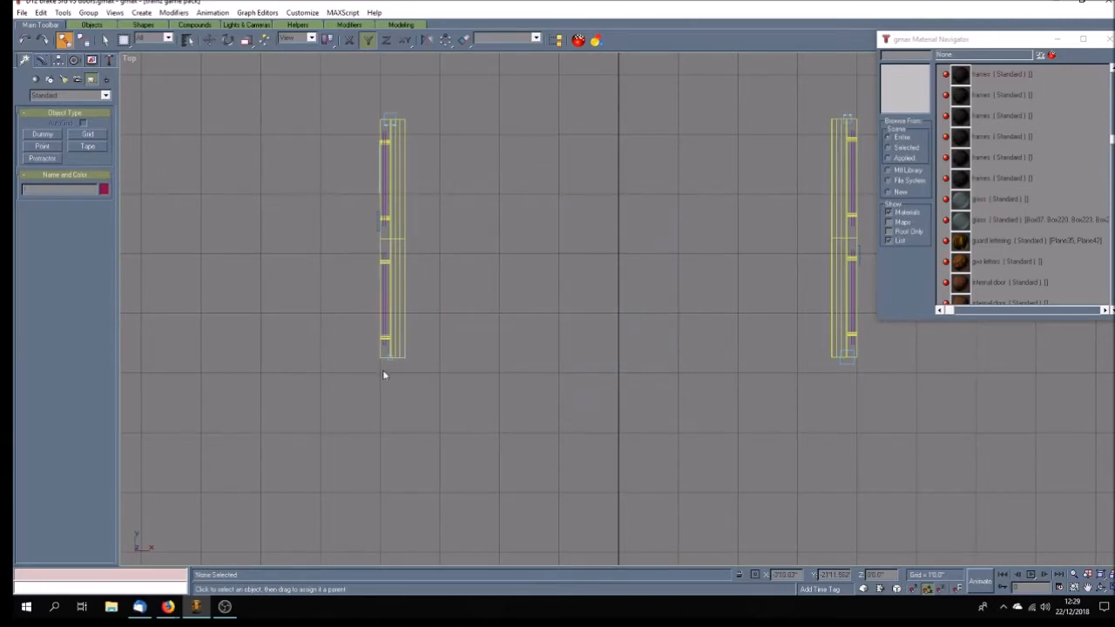
{"action": "scroll", "coordinate": [385, 385], "scroll_direction": "down", "scroll_amount": 8}
{"action": "scroll", "coordinate": [385, 390], "scroll_direction": "down", "scroll_amount": 2}
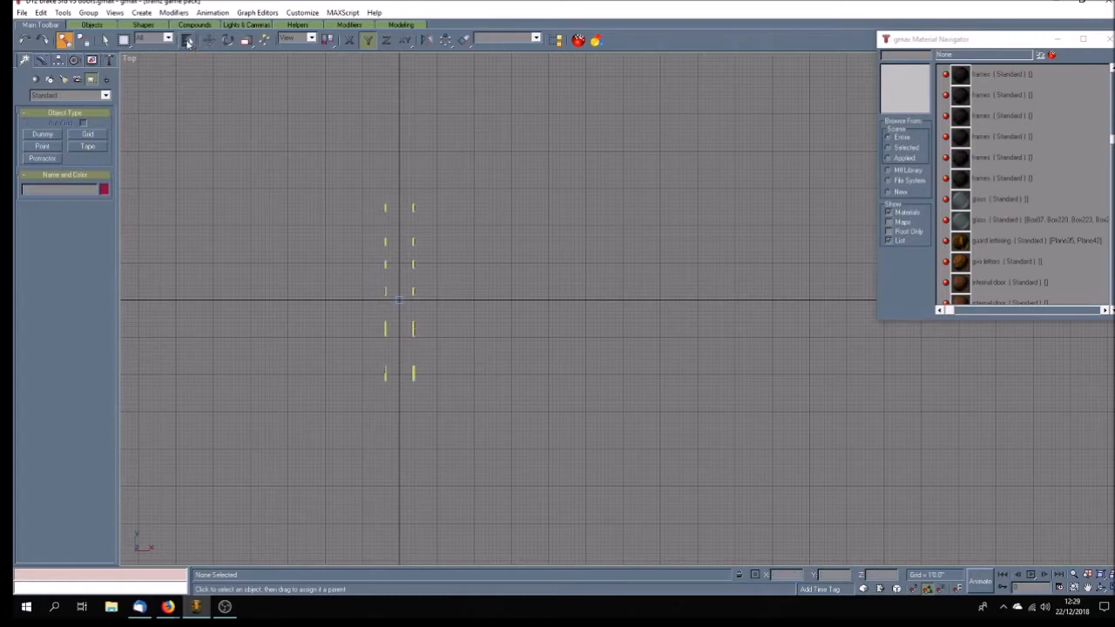
{"action": "key", "text": "h"}
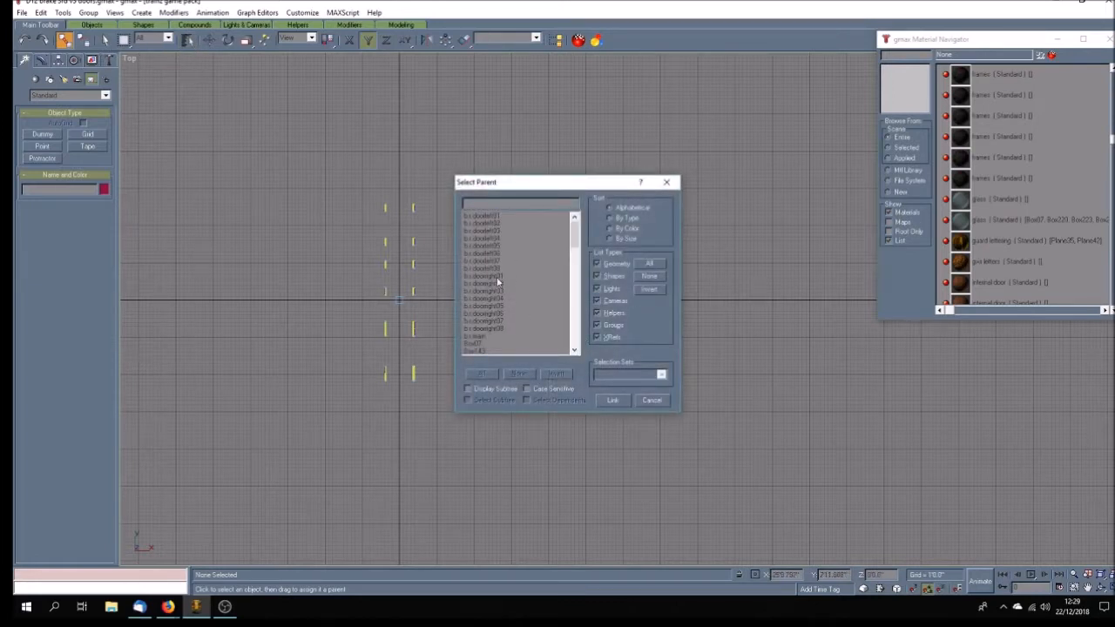
{"action": "left_click", "coordinate": [502, 315]}
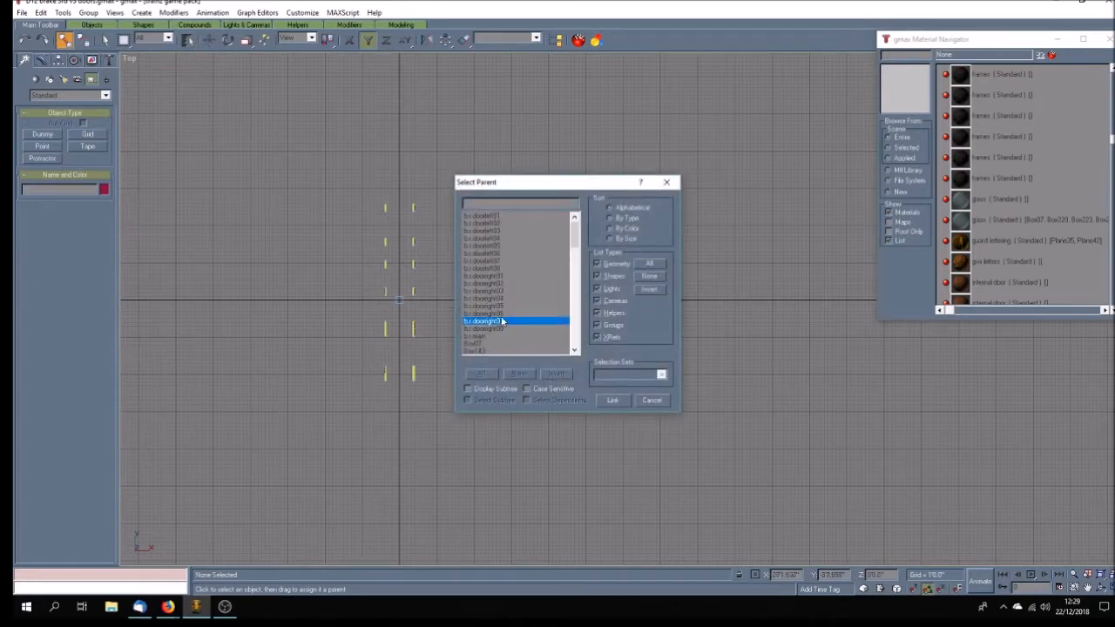
{"action": "left_click", "coordinate": [653, 401]}
{"action": "left_click", "coordinate": [660, 403]}
Link all door helpers, b.r.doorleft01 to 08 and b.r.doorright01 to 08, to the b.r.main helper.
{"action": "left_click", "coordinate": [104, 40]}
{"action": "left_click", "coordinate": [188, 40]}
{"action": "left_click_drag", "start_coordinate": [504, 216], "coordinate": [514, 325]}
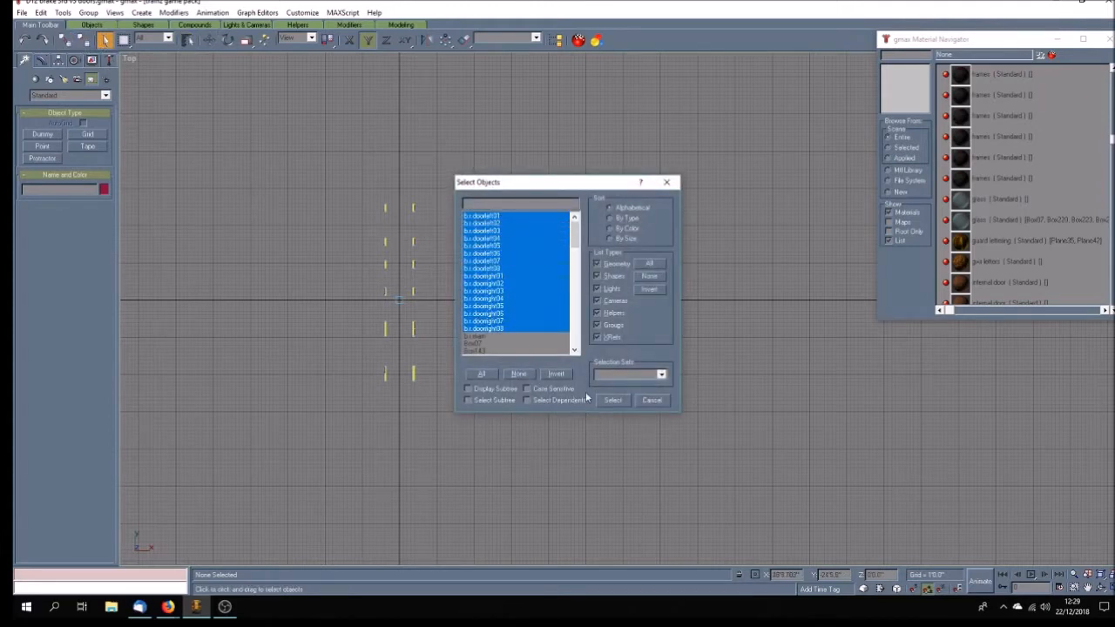
{"action": "left_click", "coordinate": [613, 400]}
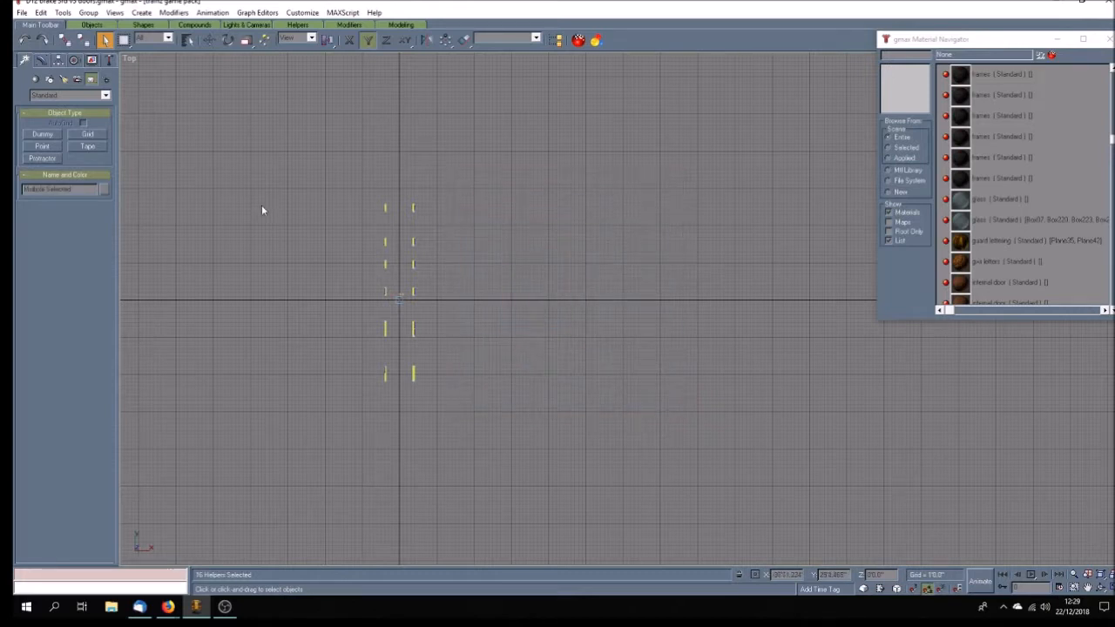
{"action": "left_click", "coordinate": [64, 40]}
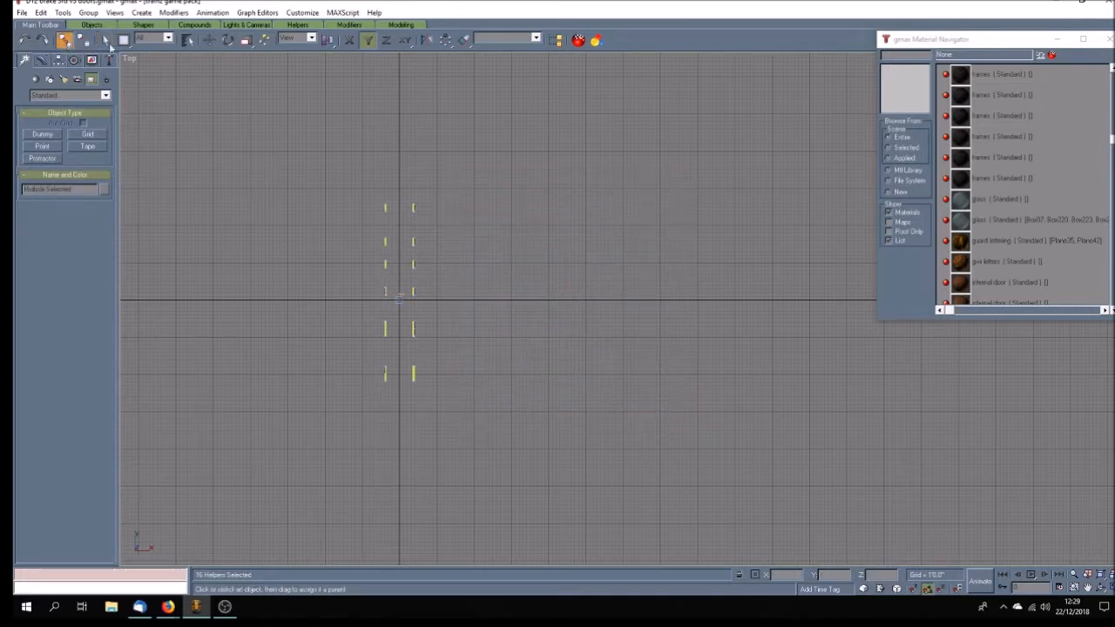
{"action": "left_click", "coordinate": [187, 40]}
{"action": "left_click", "coordinate": [487, 216]}
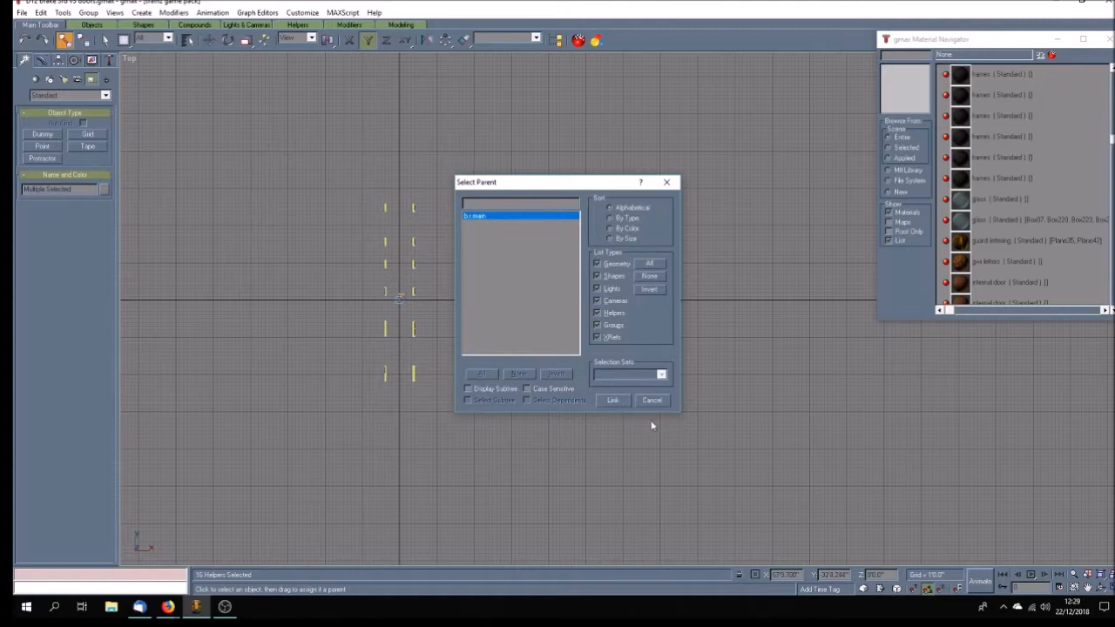
{"action": "left_click", "coordinate": [617, 401]}
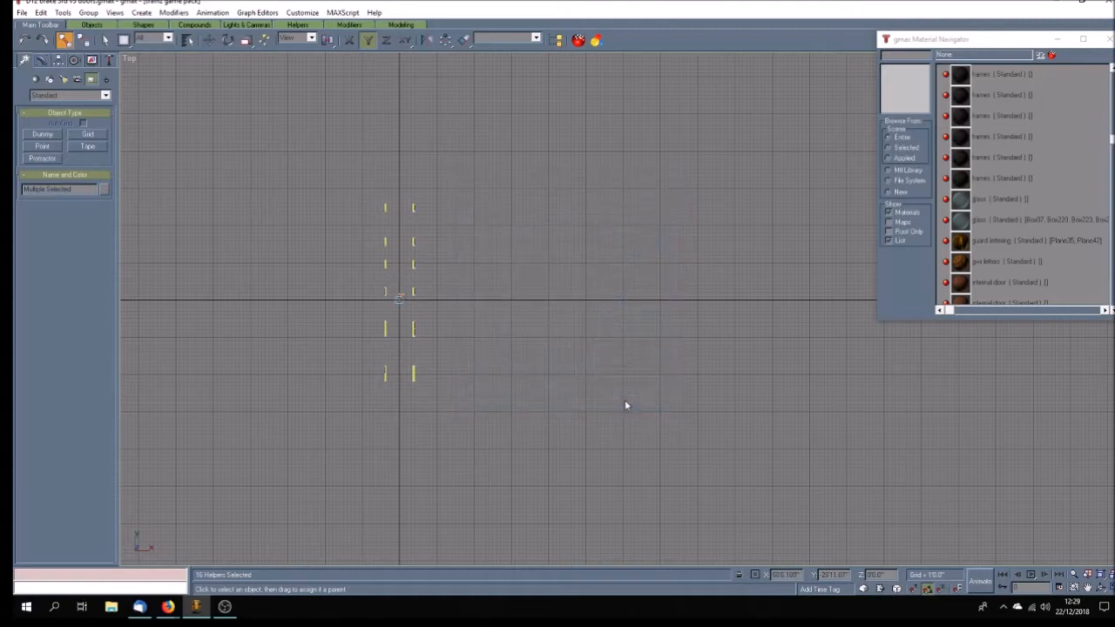
Examine the object hierarchy as a subtree to check the door helpers and parts under b.r.main.
{"action": "left_click", "coordinate": [105, 40]}
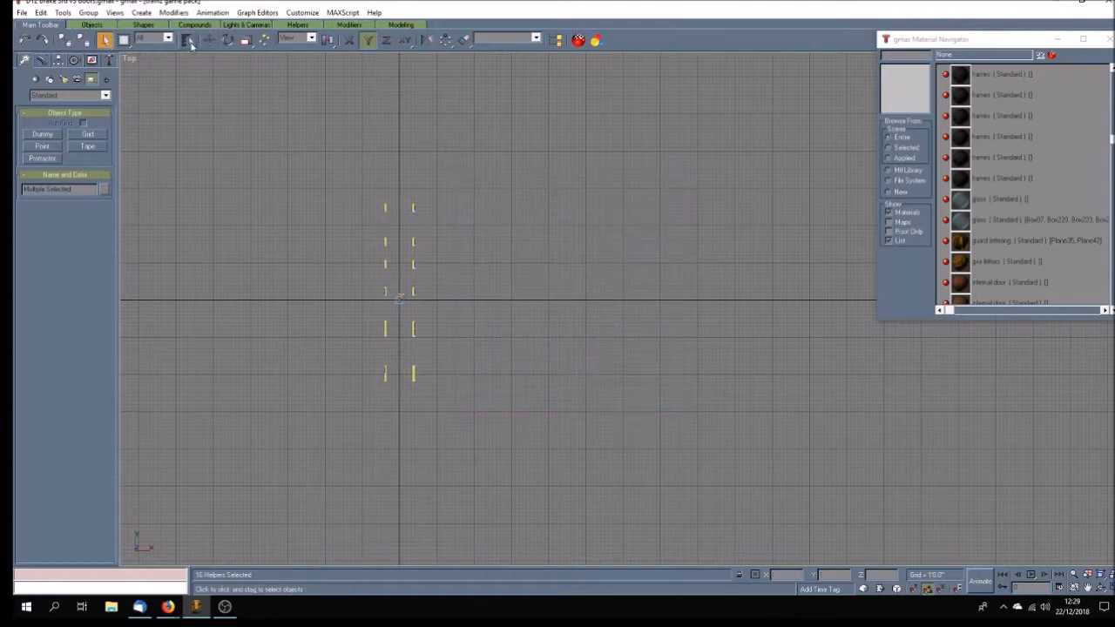
{"action": "left_click", "coordinate": [188, 40]}
{"action": "left_click", "coordinate": [467, 388]}
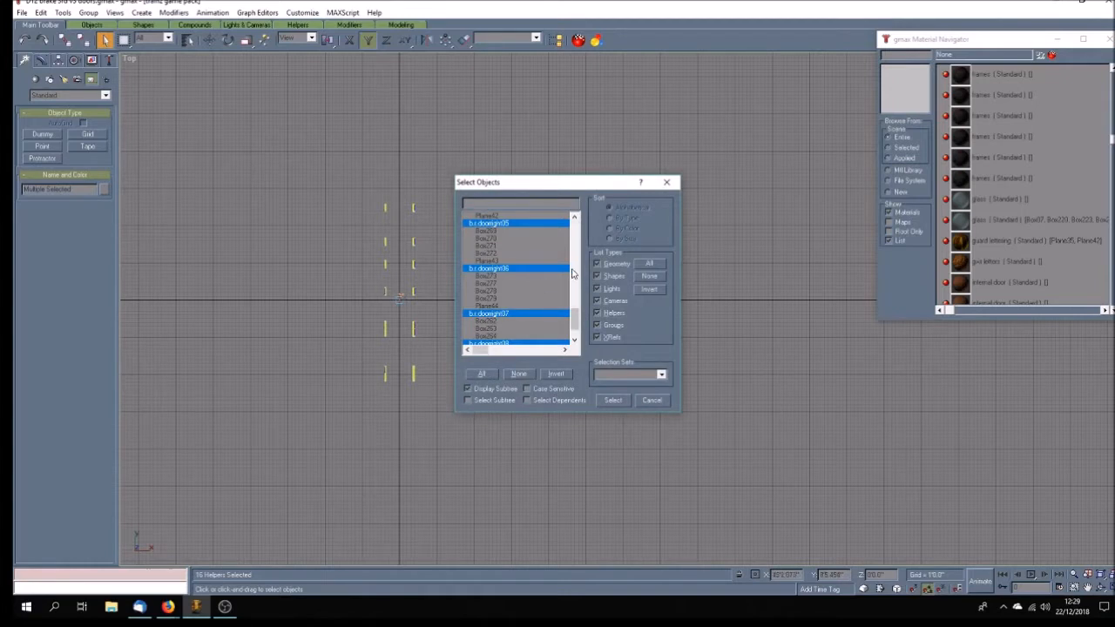
{"action": "left_click_drag", "start_coordinate": [575, 319], "coordinate": [575, 228]}
{"action": "left_click", "coordinate": [532, 247]}
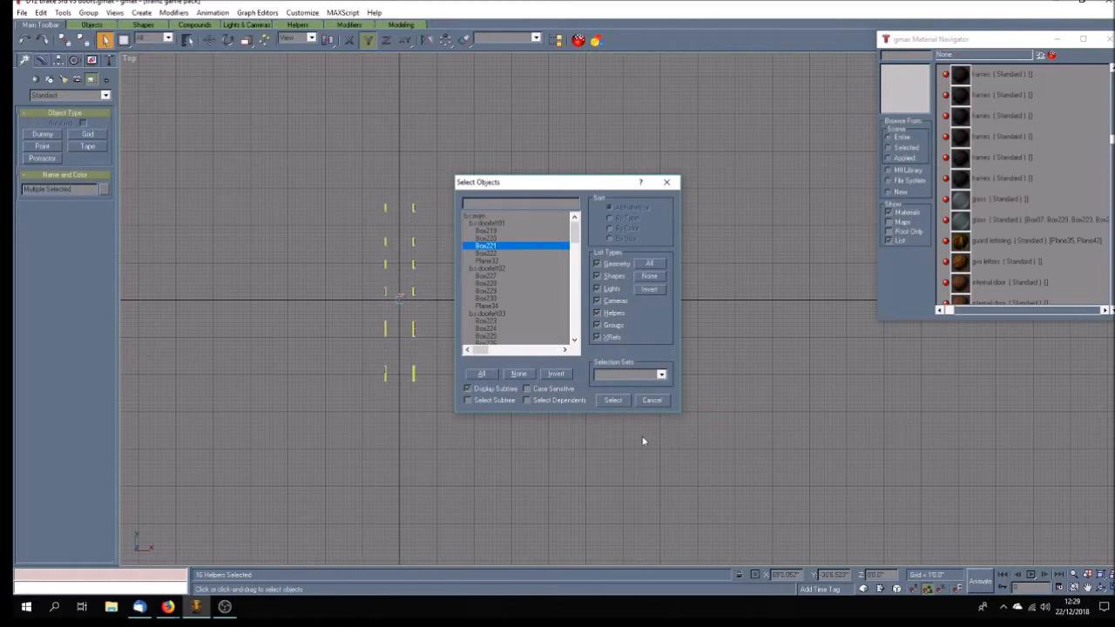
{"action": "left_click", "coordinate": [652, 402]}
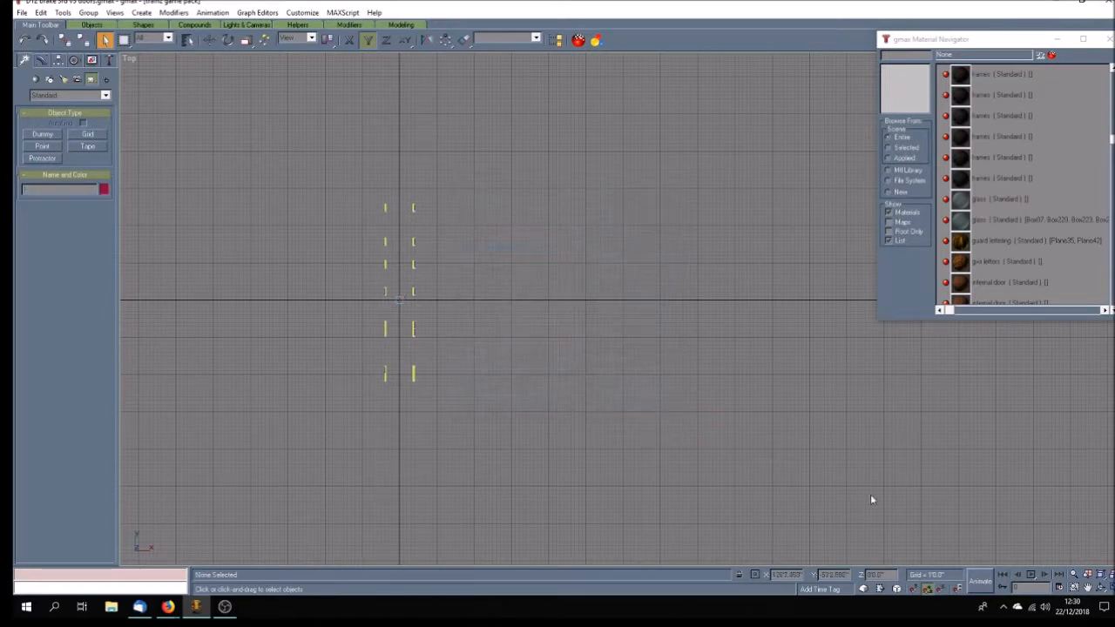
Play the door animation twice in an enlarged perspective view to check how every door opens.
{"action": "left_click", "coordinate": [1102, 586]}
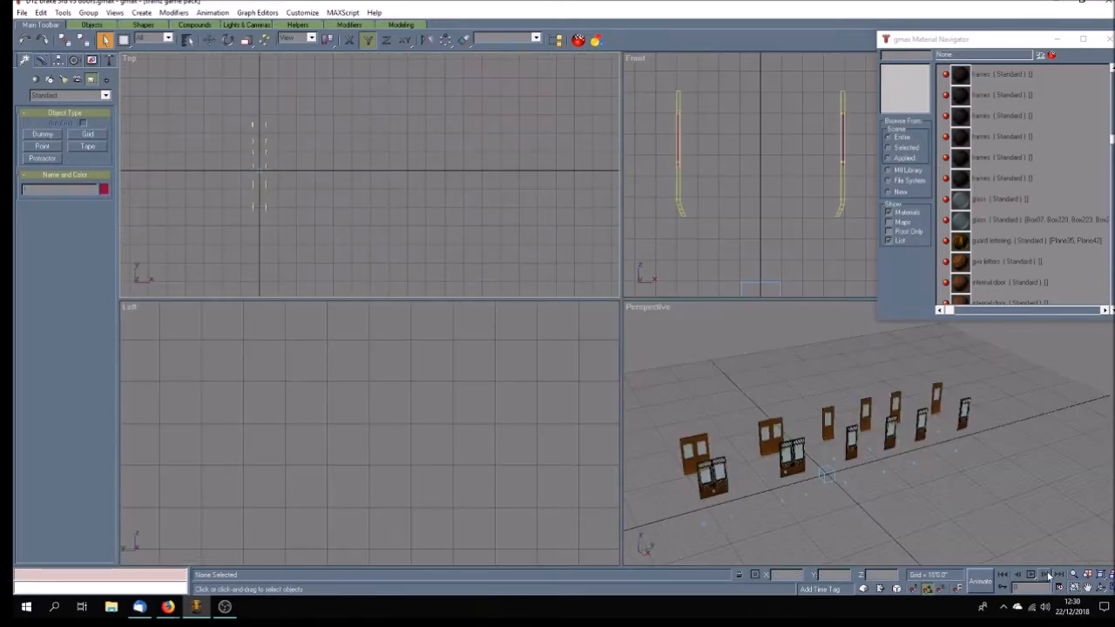
{"action": "left_click", "coordinate": [1087, 586]}
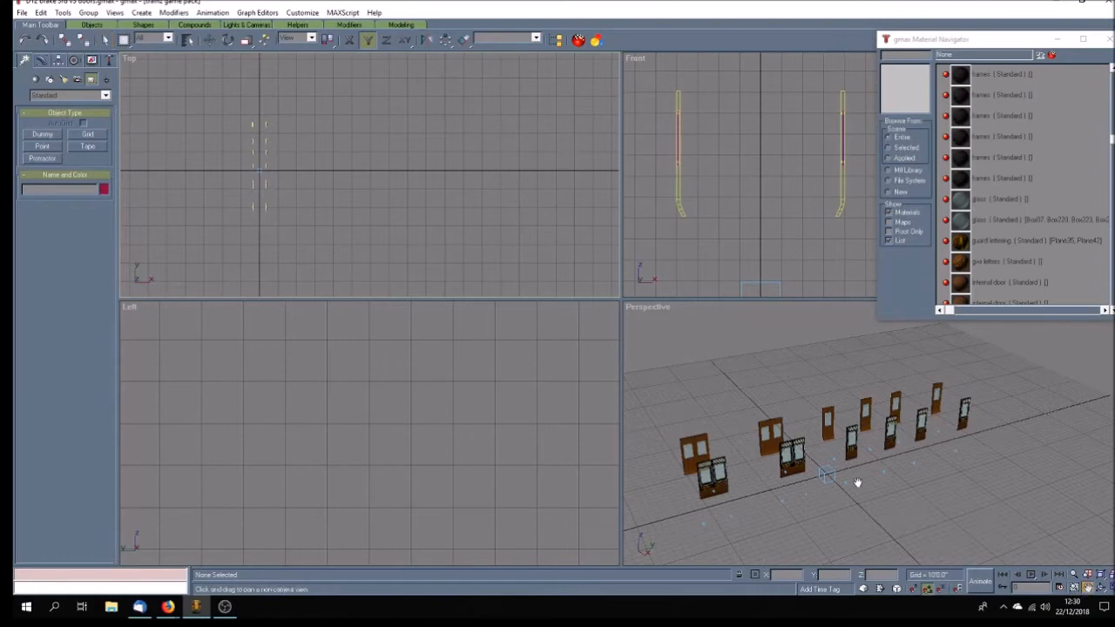
{"action": "left_click_drag", "start_coordinate": [858, 480], "coordinate": [873, 438]}
{"action": "left_click", "coordinate": [1103, 586]}
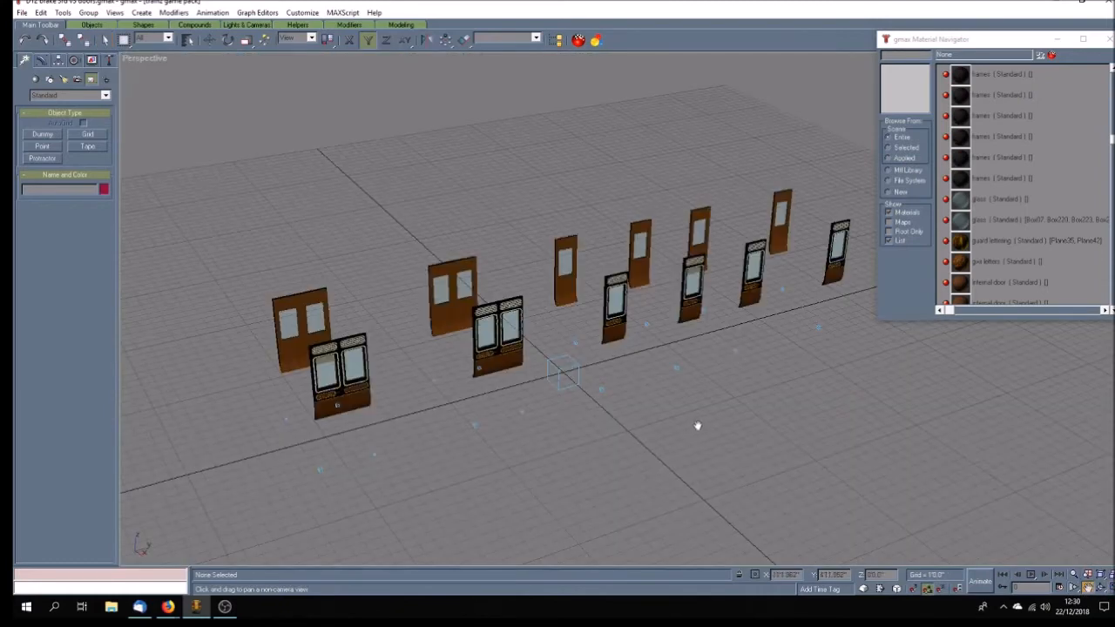
{"action": "left_click", "coordinate": [1031, 576]}
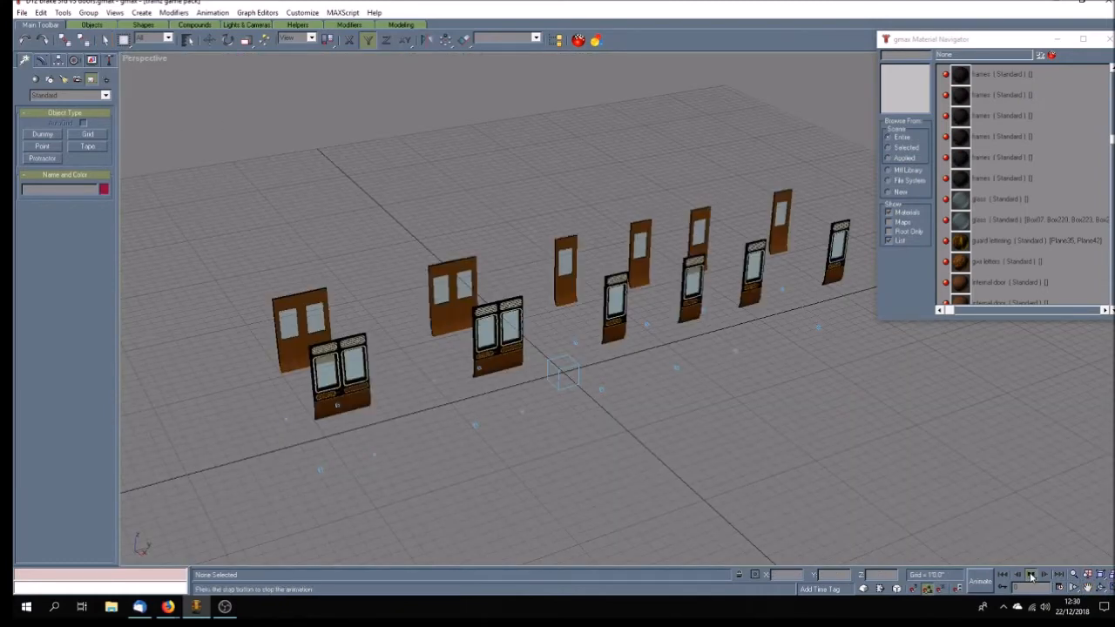
{"action": "left_click", "coordinate": [1031, 576]}
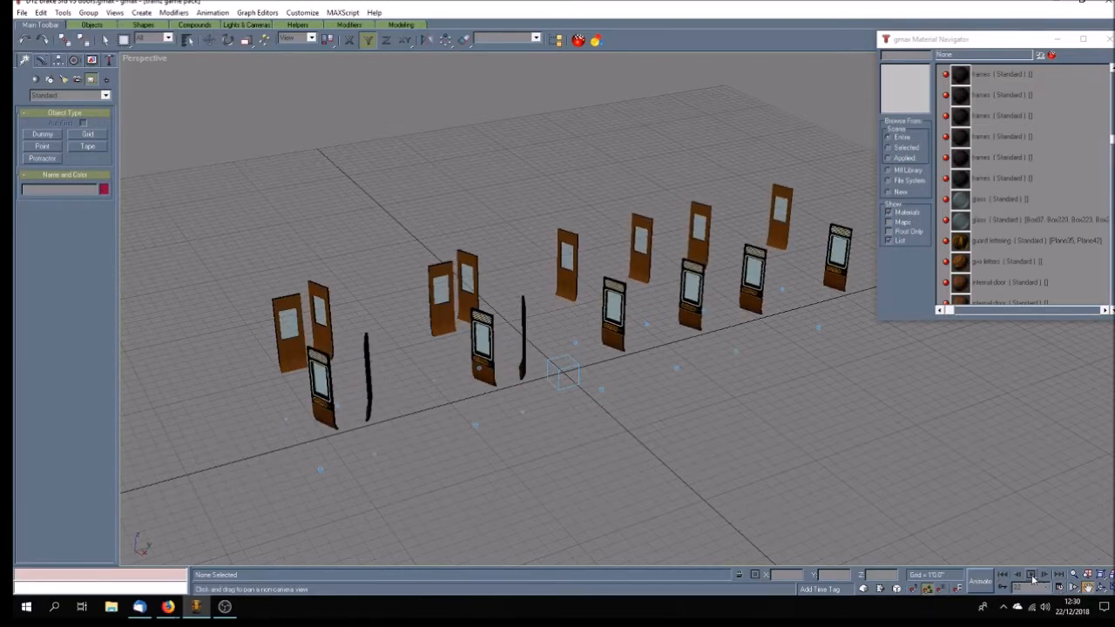
{"action": "left_click", "coordinate": [1032, 577]}
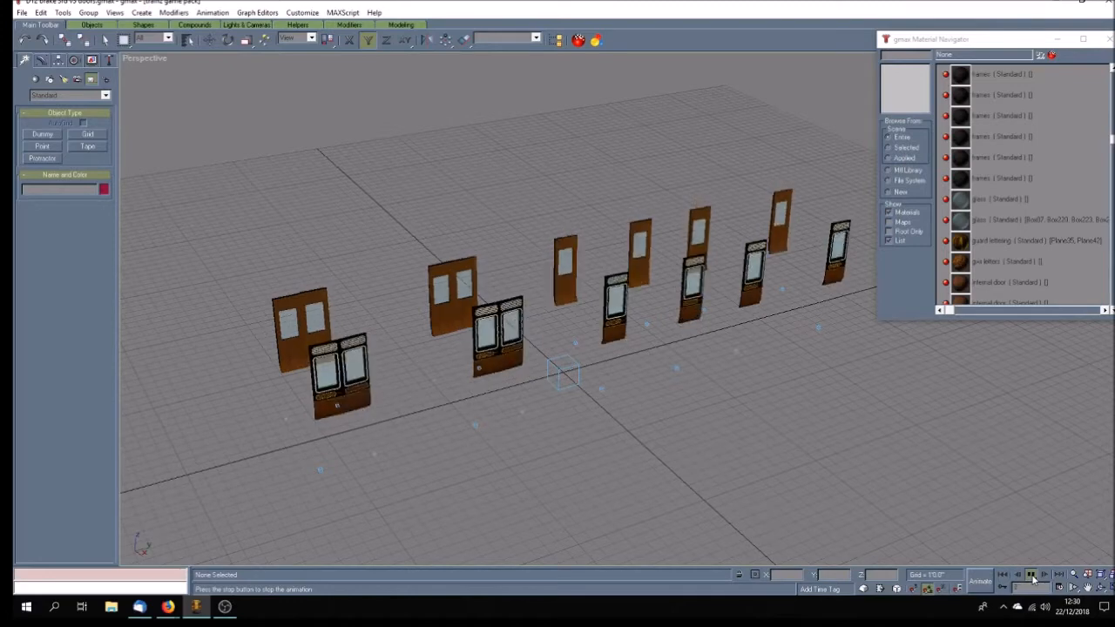
{"action": "left_click", "coordinate": [1030, 576]}
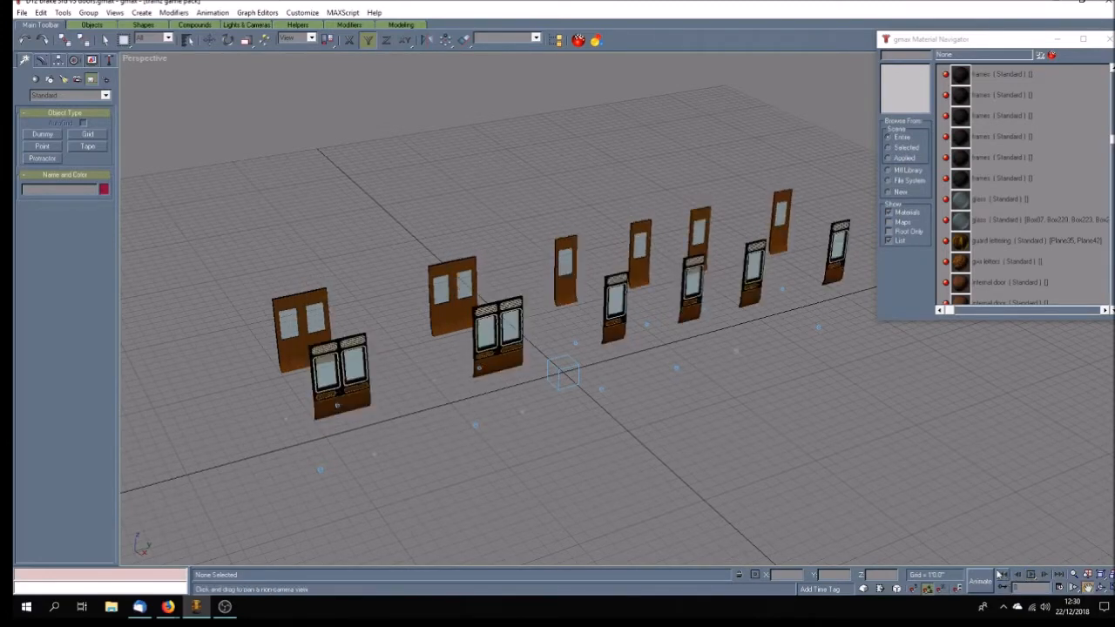
With Animate mode on at frame 30, rotate the b.r.doorright07 helper 90 degrees about Z so its leaf swings outward.
{"action": "key", "text": "alt+w"}
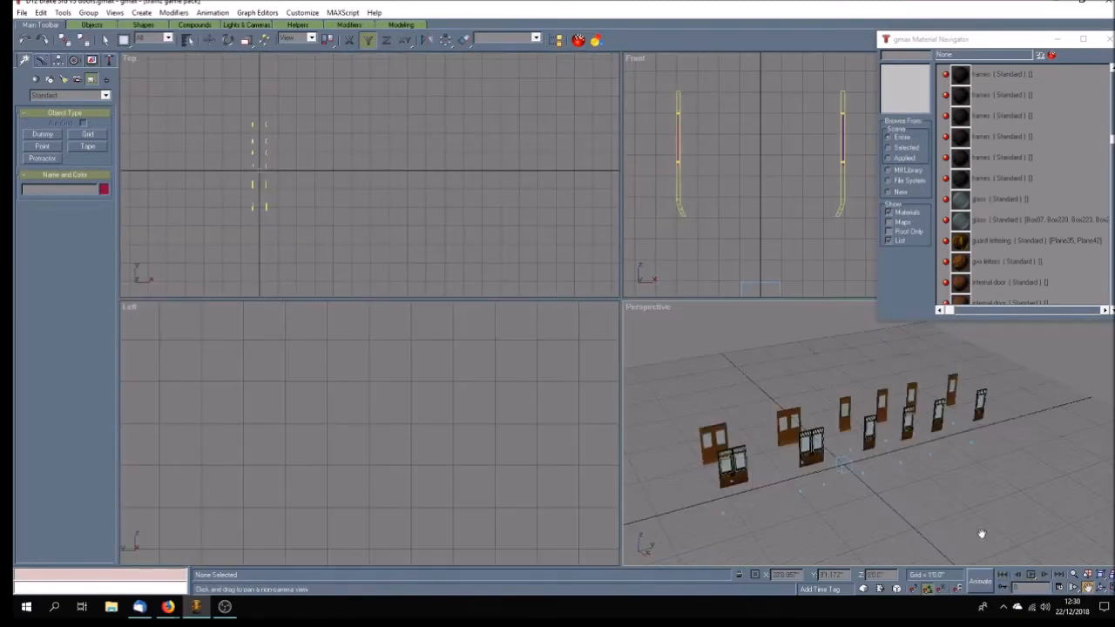
{"action": "left_click_drag", "start_coordinate": [274, 206], "coordinate": [359, 204]}
{"action": "scroll", "coordinate": [343, 186], "scroll_direction": "up", "scroll_amount": 8}
{"action": "scroll", "coordinate": [340, 186], "scroll_direction": "up", "scroll_amount": 5}
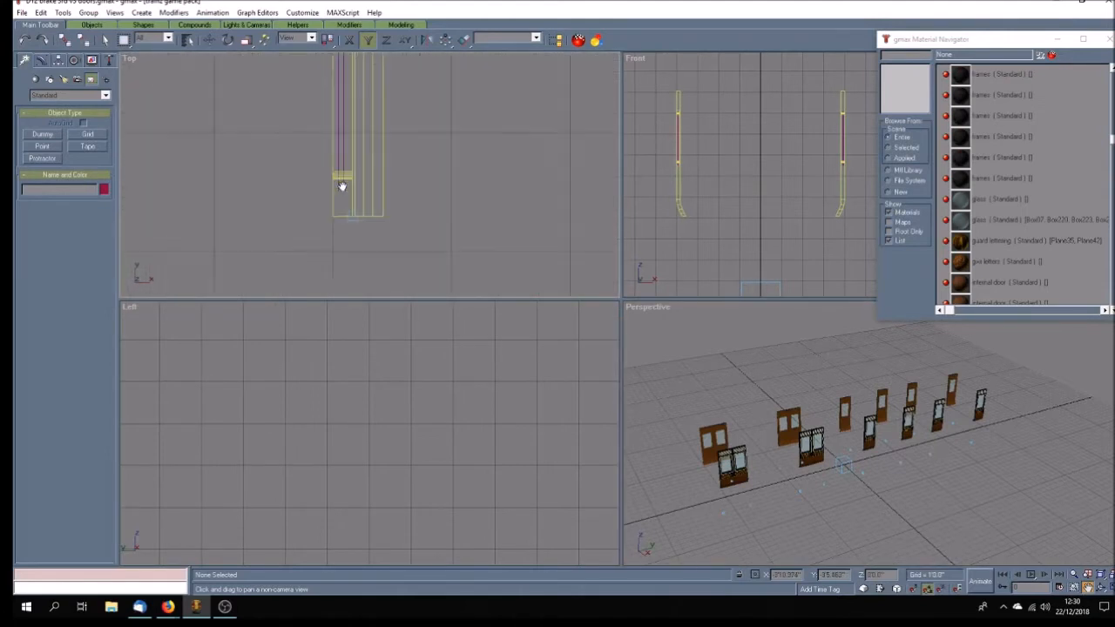
{"action": "left_click", "coordinate": [209, 39]}
{"action": "left_click", "coordinate": [363, 245]}
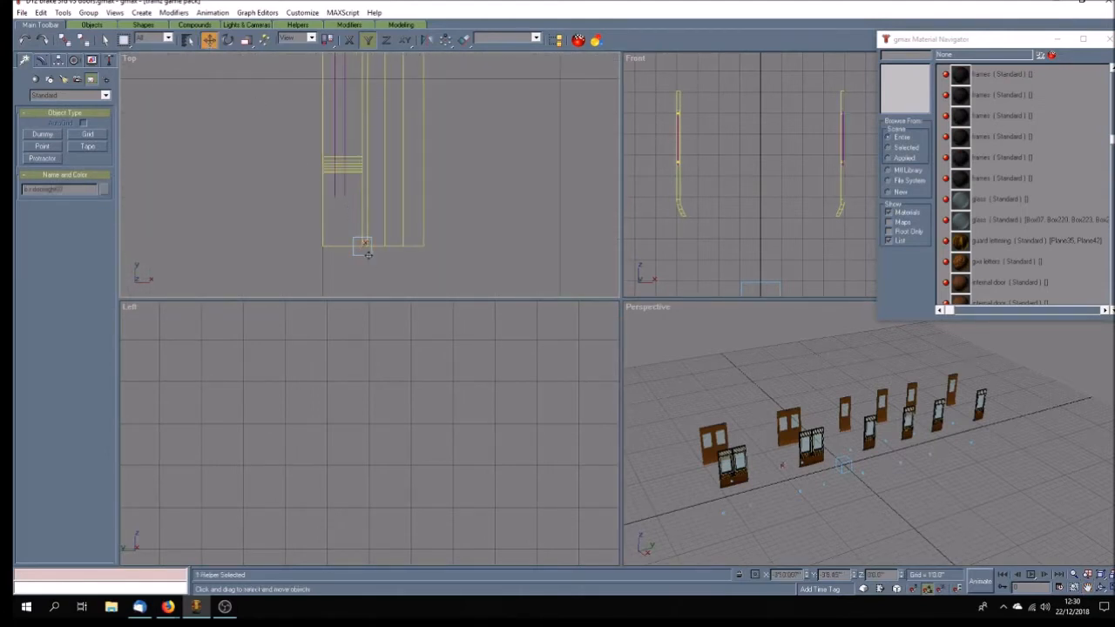
{"action": "left_click", "coordinate": [984, 582]}
{"action": "left_click", "coordinate": [1016, 577]}
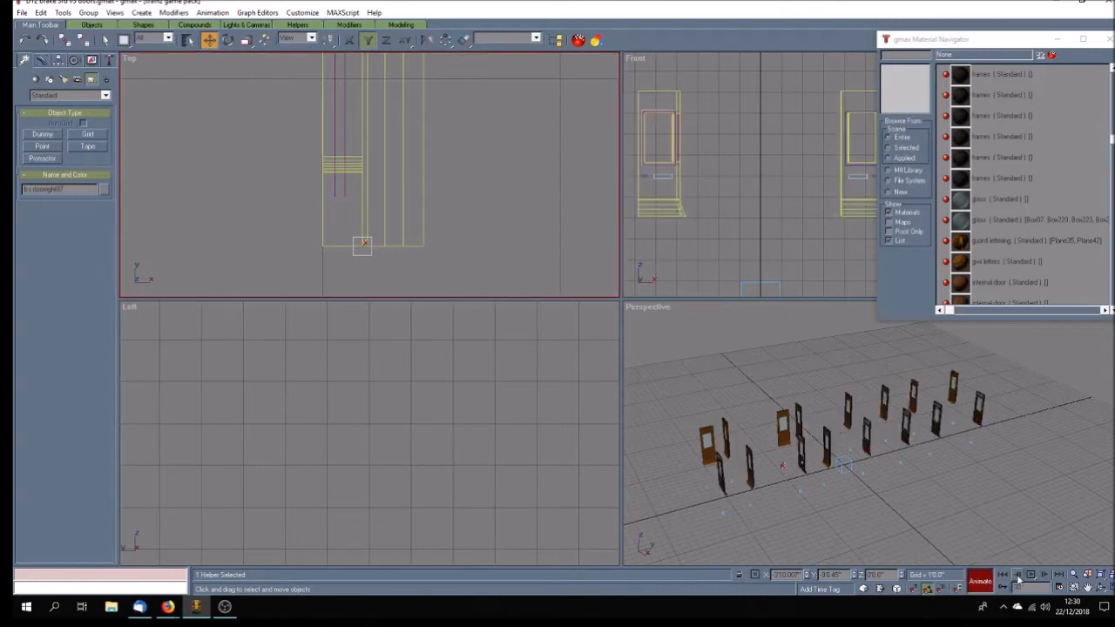
{"action": "left_click", "coordinate": [228, 40]}
{"action": "left_click_drag", "start_coordinate": [352, 254], "coordinate": [357, 307]}
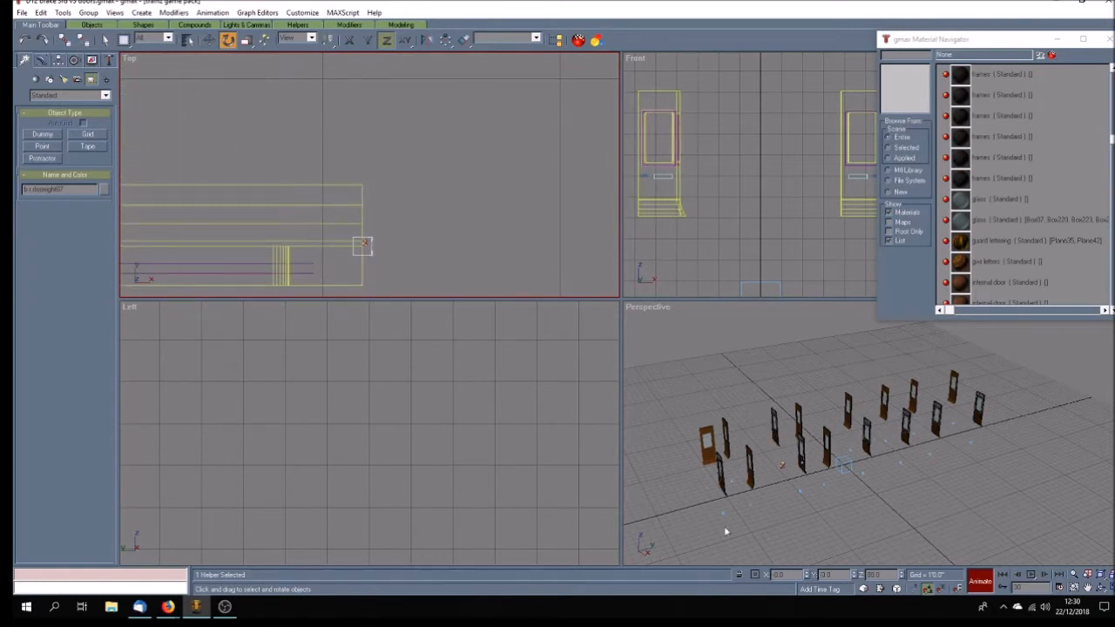
Rotate the b.r.doorright08 helper 90 degrees about Z at frame 30 so its leaf swings outward.
{"action": "left_click", "coordinate": [1087, 588]}
{"action": "left_click_drag", "start_coordinate": [459, 249], "coordinate": [455, 184]}
{"action": "scroll", "coordinate": [453, 182], "scroll_direction": "down", "scroll_amount": 5}
{"action": "scroll", "coordinate": [453, 243], "scroll_direction": "up", "scroll_amount": 5}
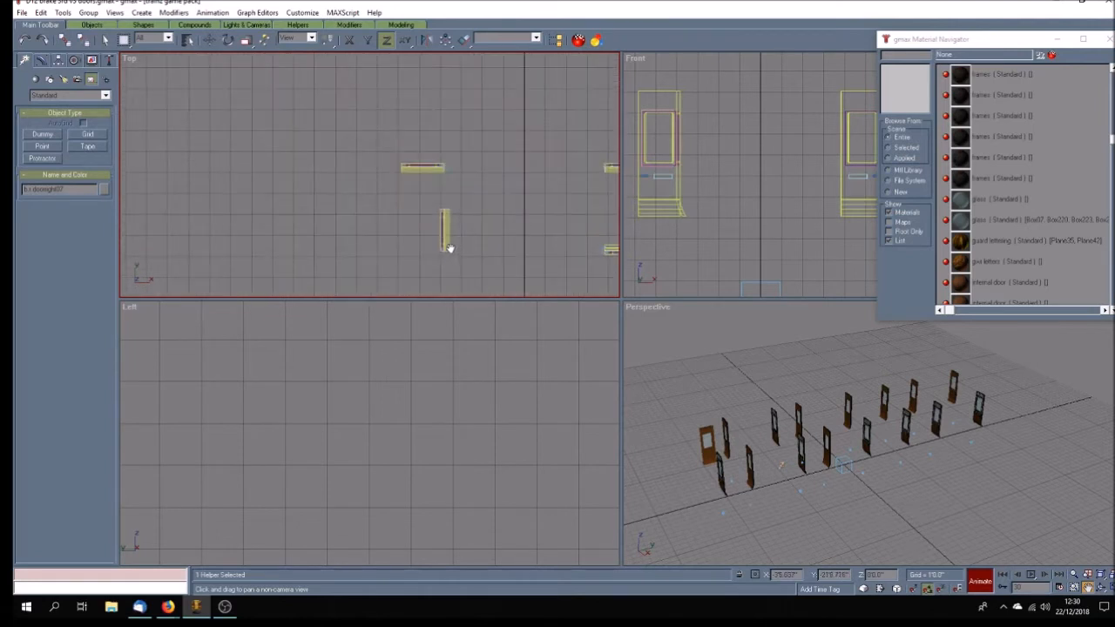
{"action": "left_click", "coordinate": [227, 41]}
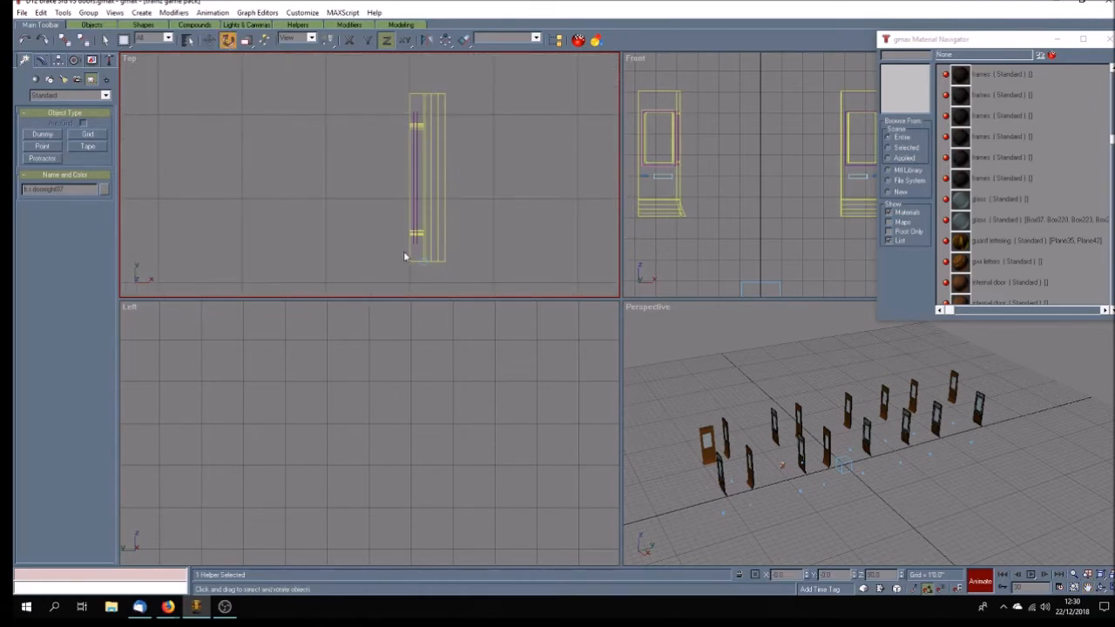
{"action": "left_click", "coordinate": [424, 262]}
{"action": "scroll", "coordinate": [421, 268], "scroll_direction": "up", "scroll_amount": 4}
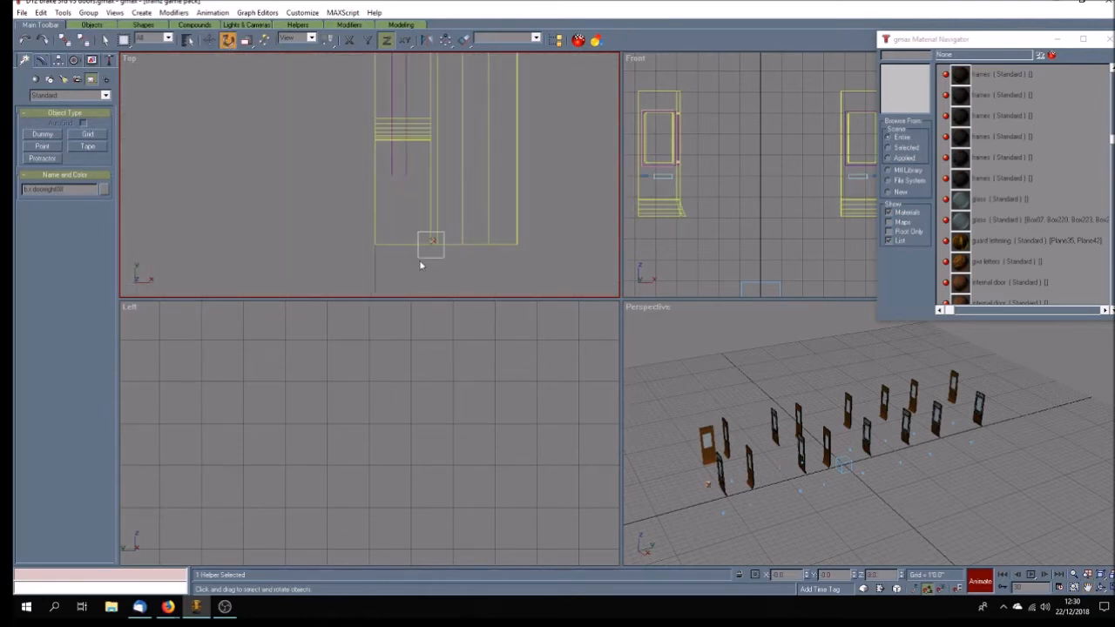
{"action": "left_click_drag", "start_coordinate": [421, 264], "coordinate": [424, 310]}
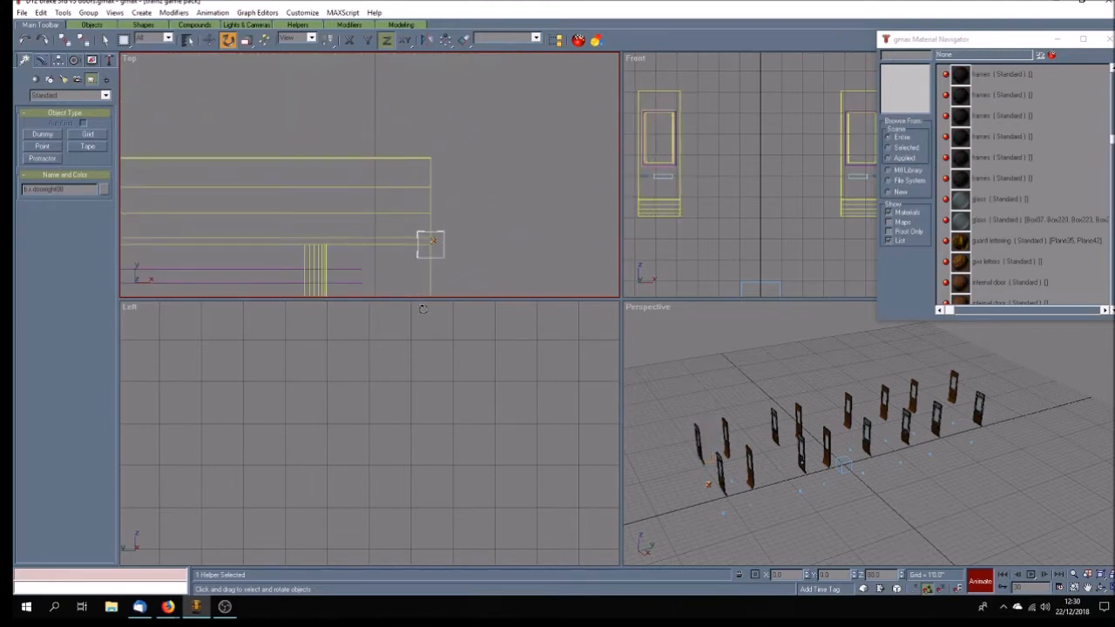
Turn off Animate mode, replay the door animation in the perspective view, and return to the first frame.
{"action": "left_click", "coordinate": [1004, 576]}
{"action": "left_click", "coordinate": [1019, 548]}
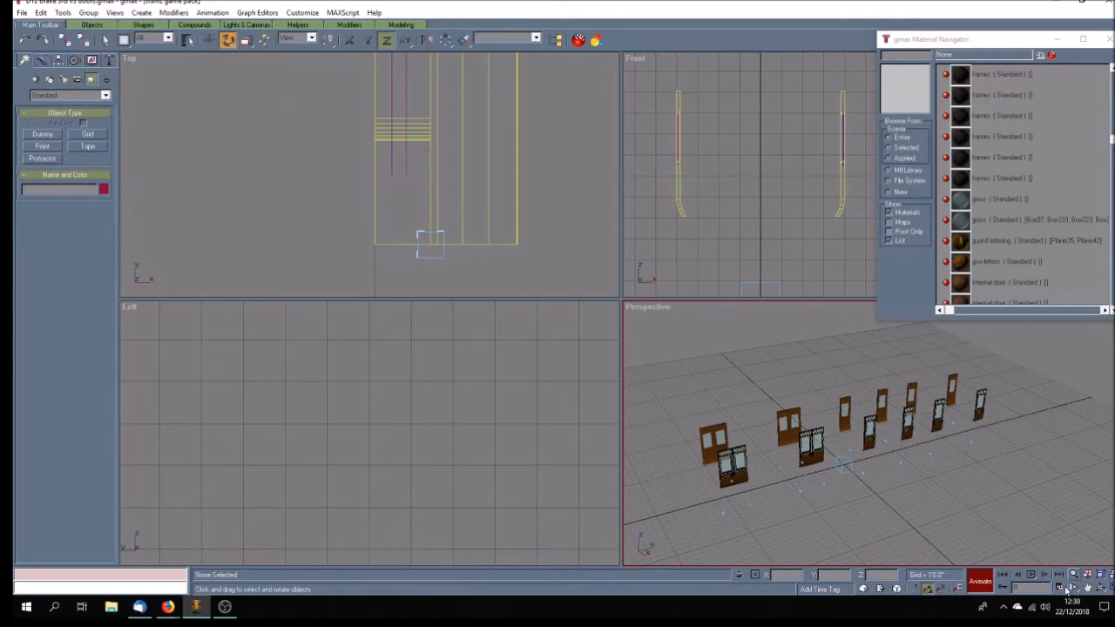
{"action": "left_click", "coordinate": [1031, 574]}
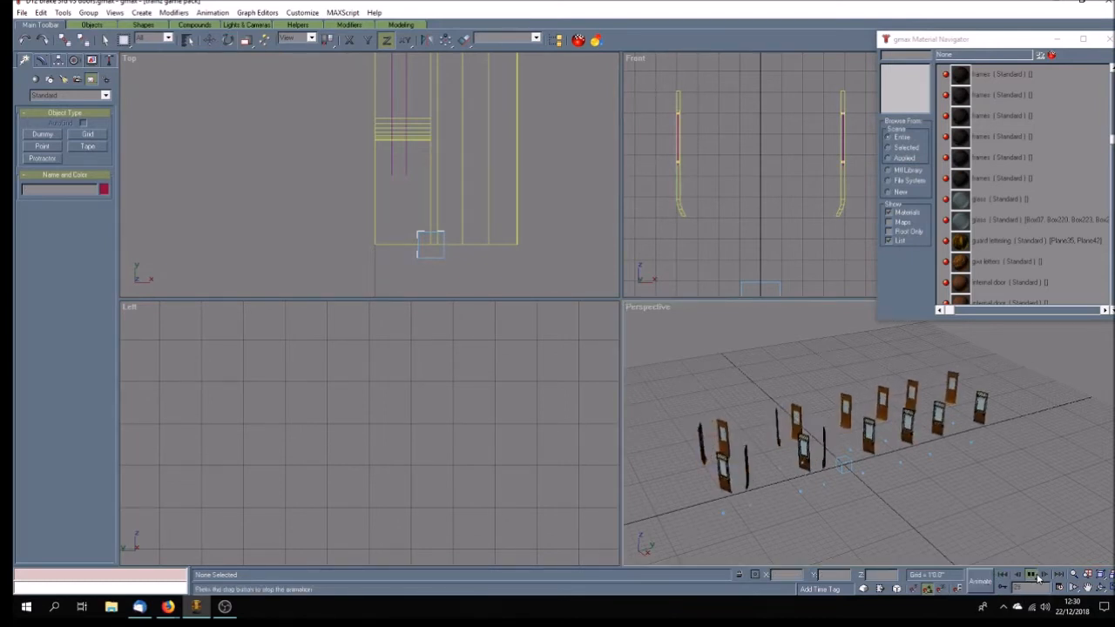
{"action": "left_click", "coordinate": [1031, 575]}
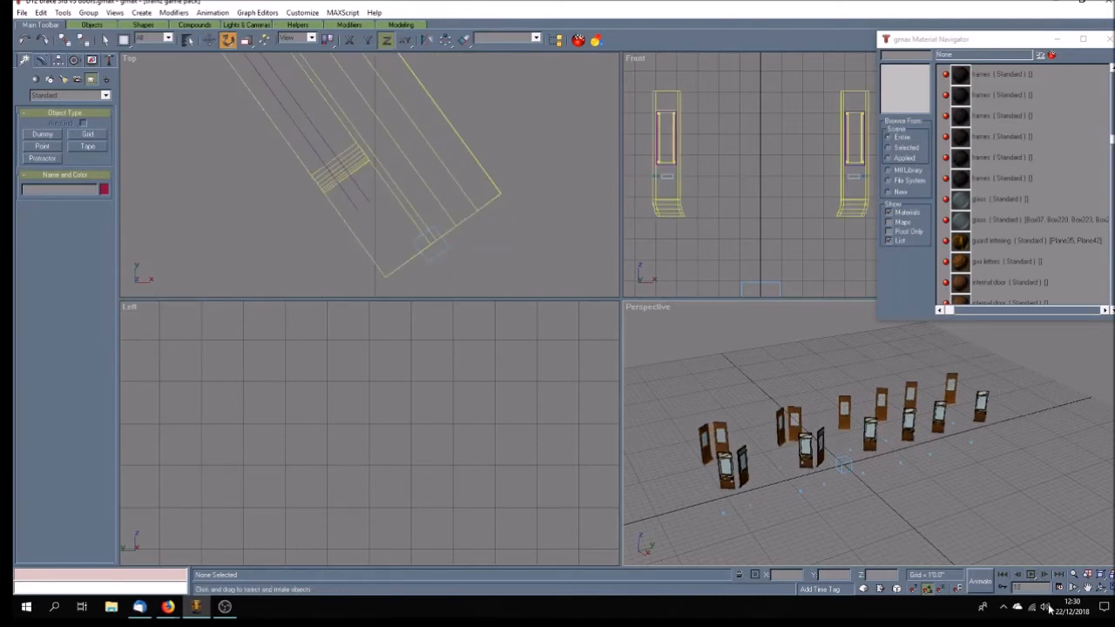
{"action": "left_click", "coordinate": [1002, 576]}
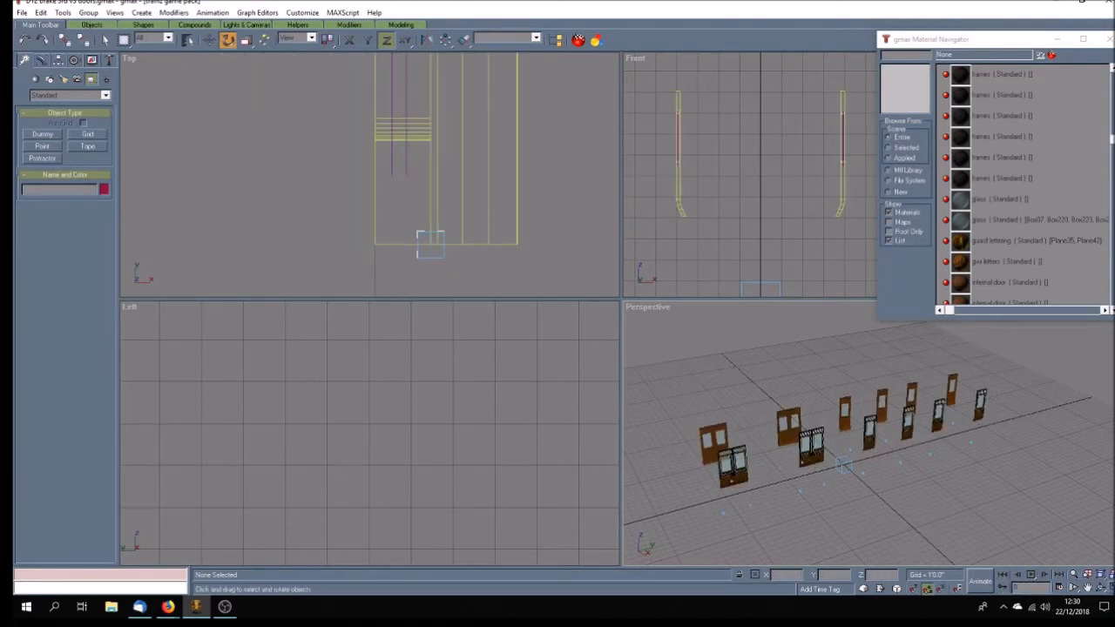
{"action": "left_click", "coordinate": [1086, 575]}
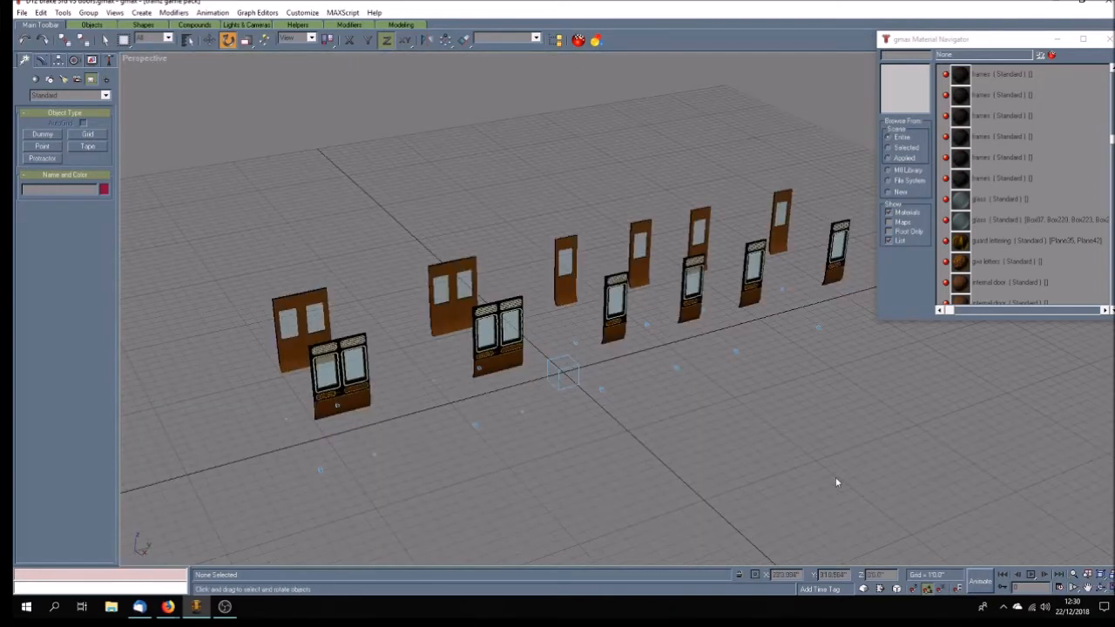